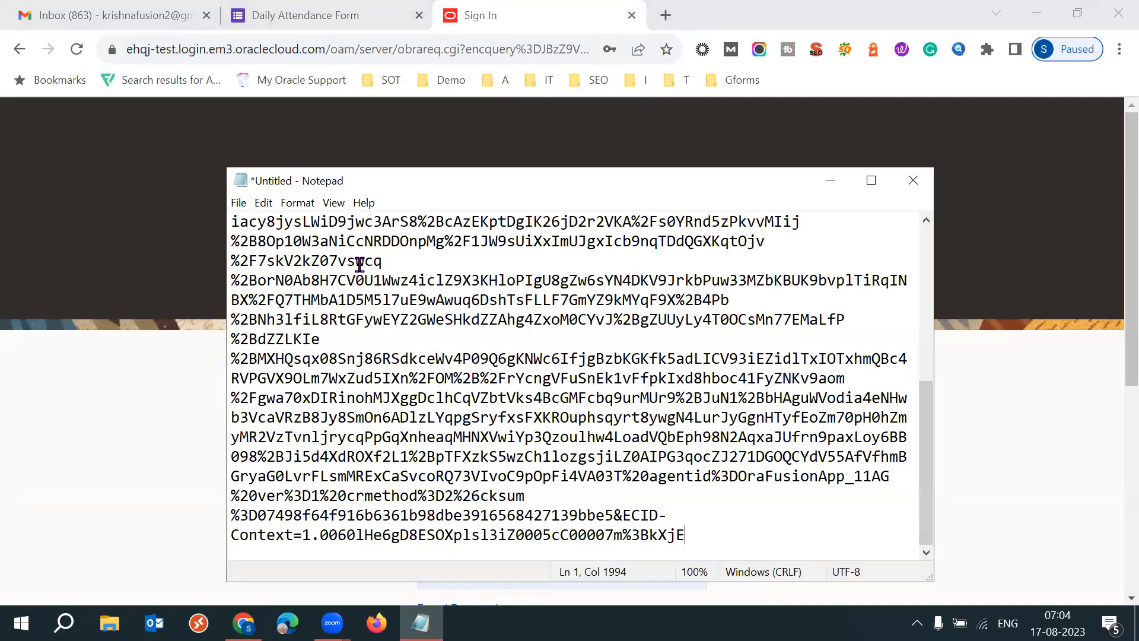
- Undo the pasted sign-in URL and write the instance code ehqj on the note's second line
key(ctrl+z)
key(Return)
text(ehq)
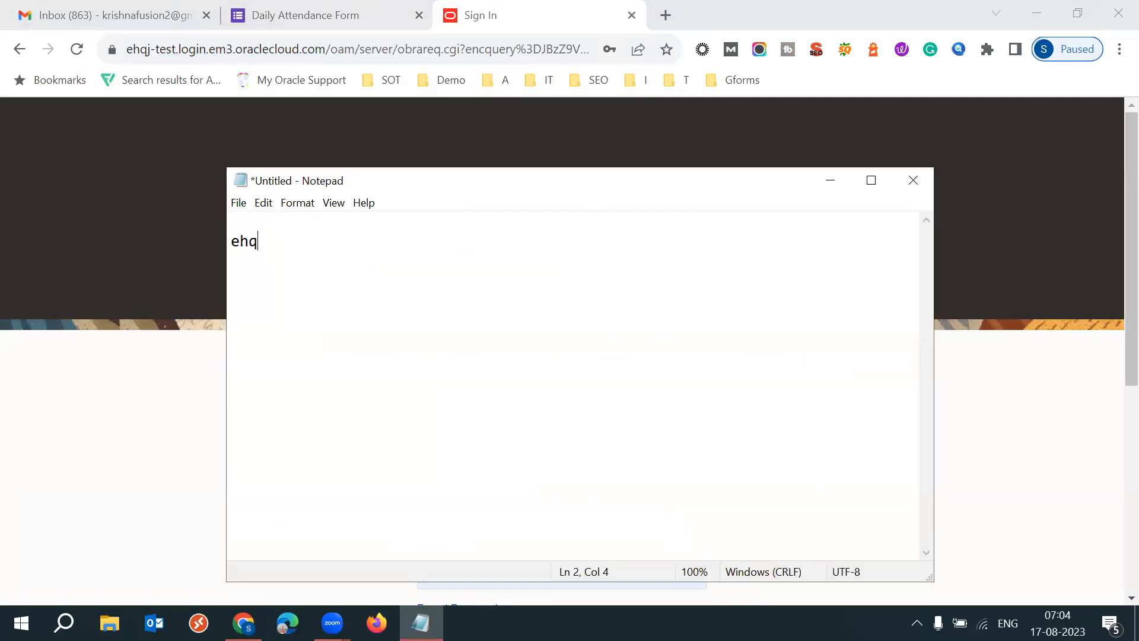
text(j)
drag(291, 245, 230, 241)
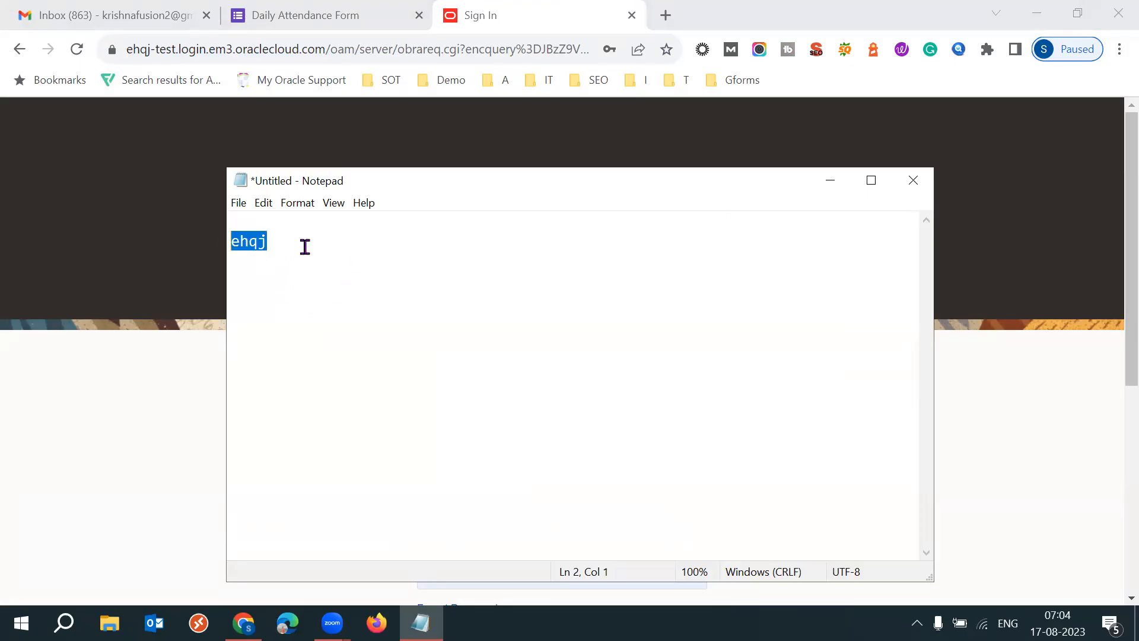
click(276, 246)
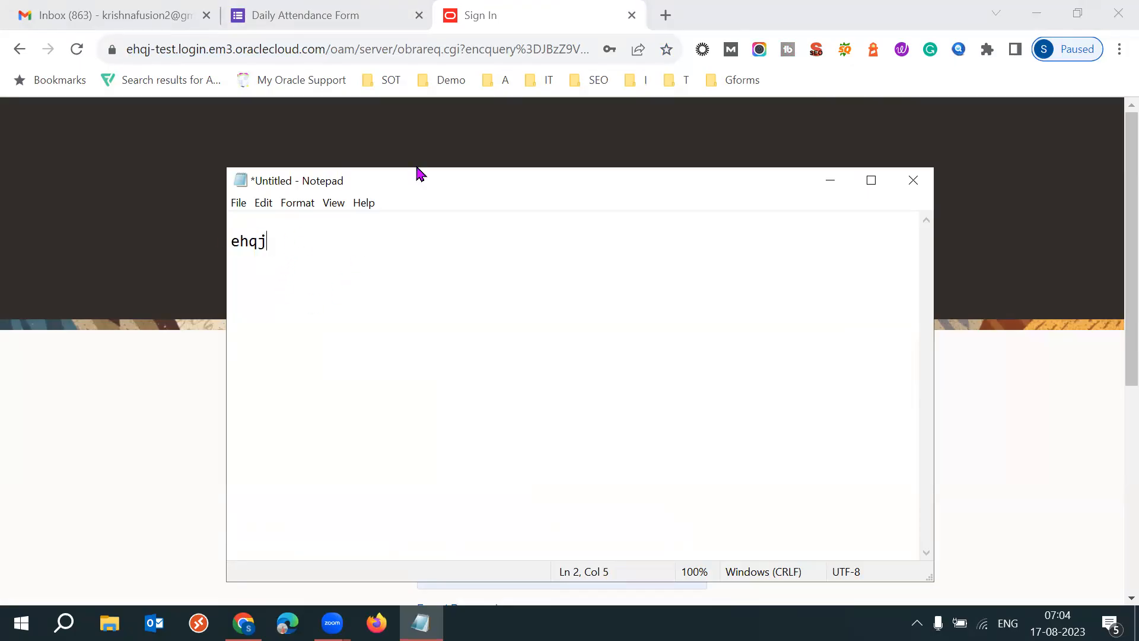
key(alt+Tab)
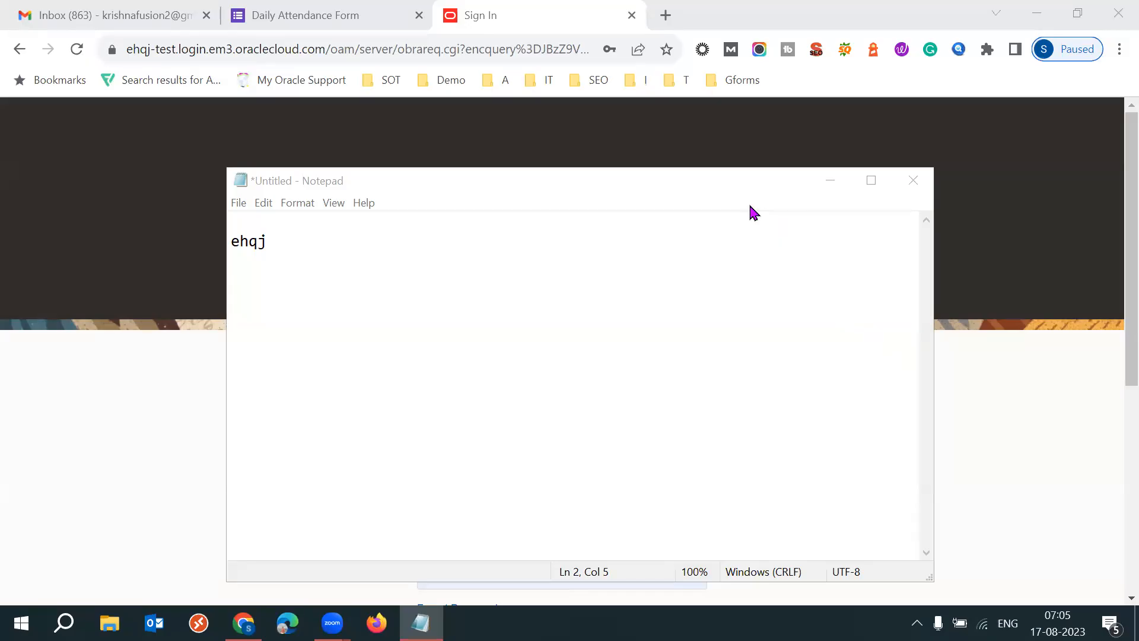
click(326, 240)
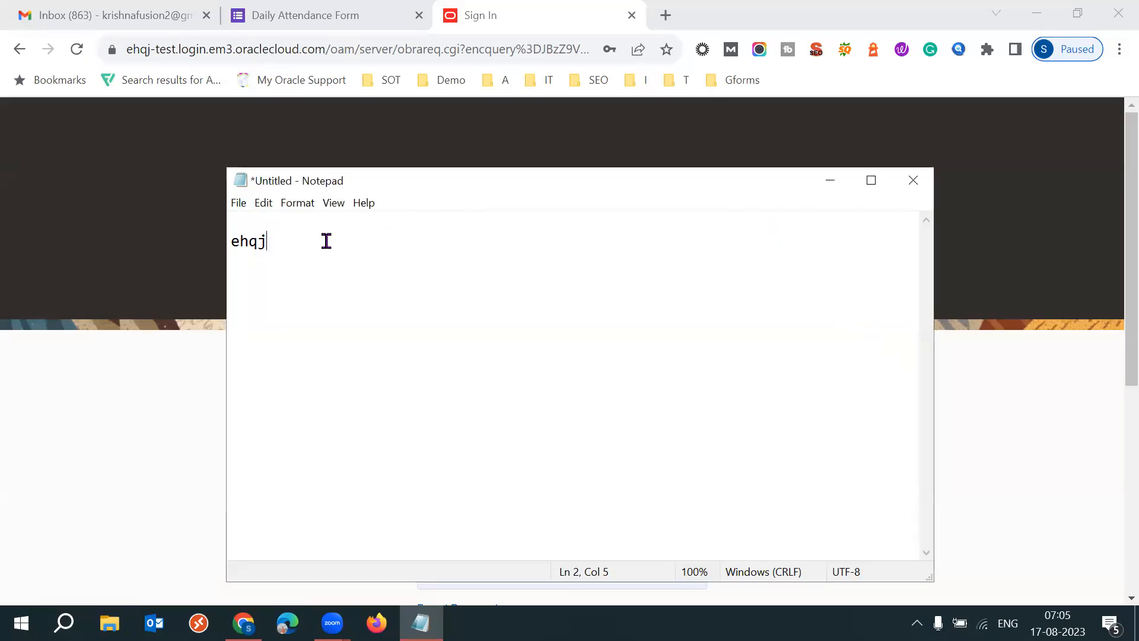
click(543, 48)
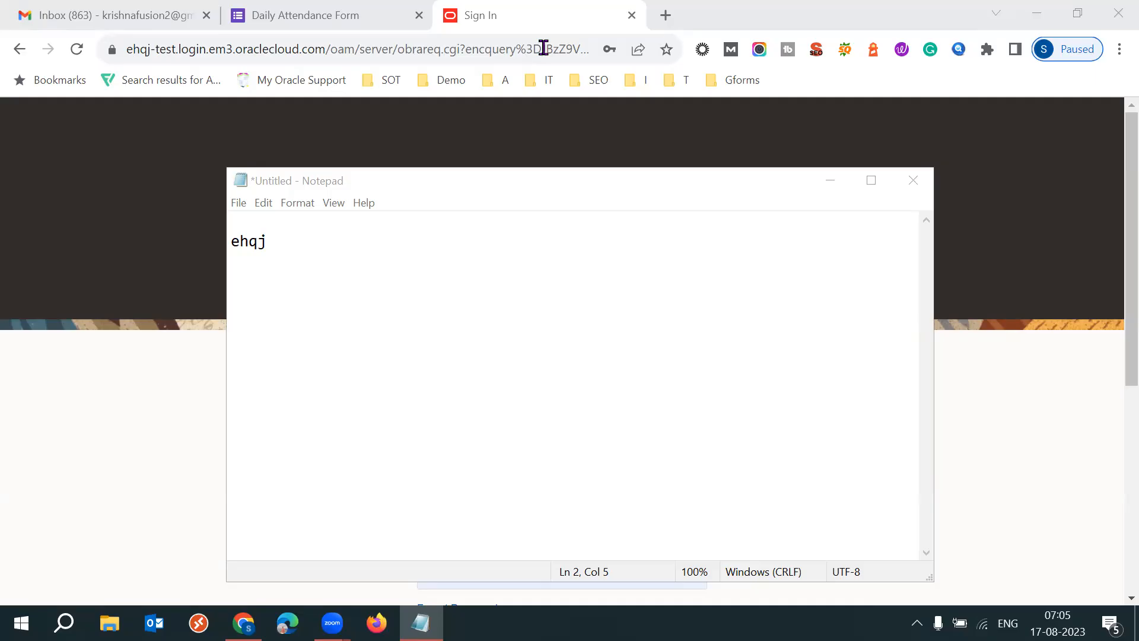
click(346, 256)
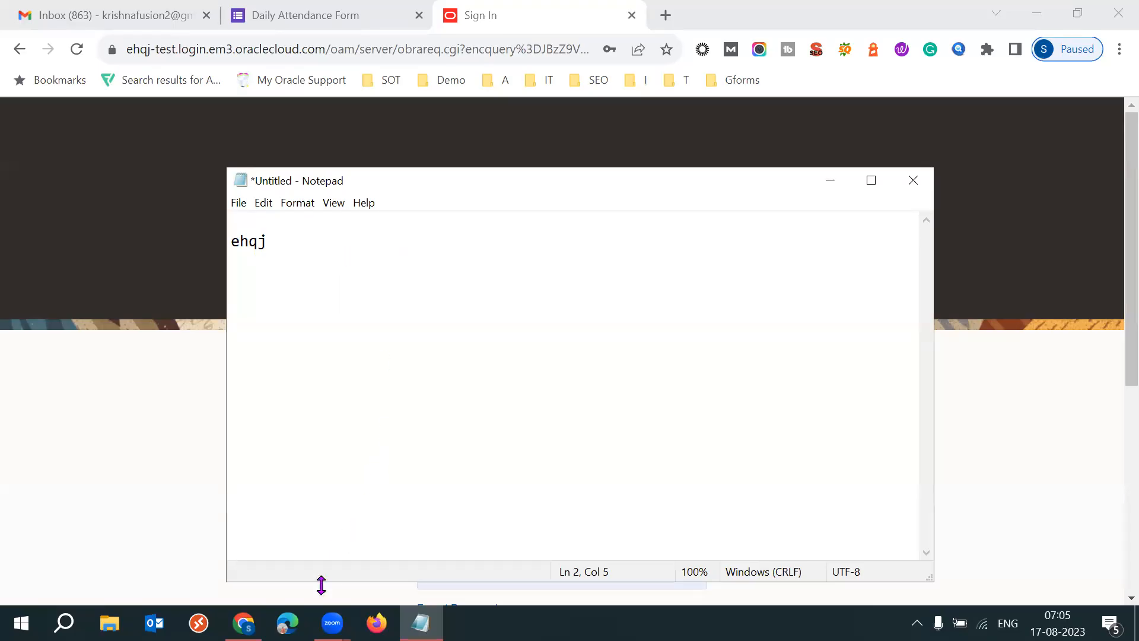
- Switch to Microsoft Edge, load the ehqj-test Oracle Applications Cloud sign-in page, and sign in with the saved credentials
click(287, 623)
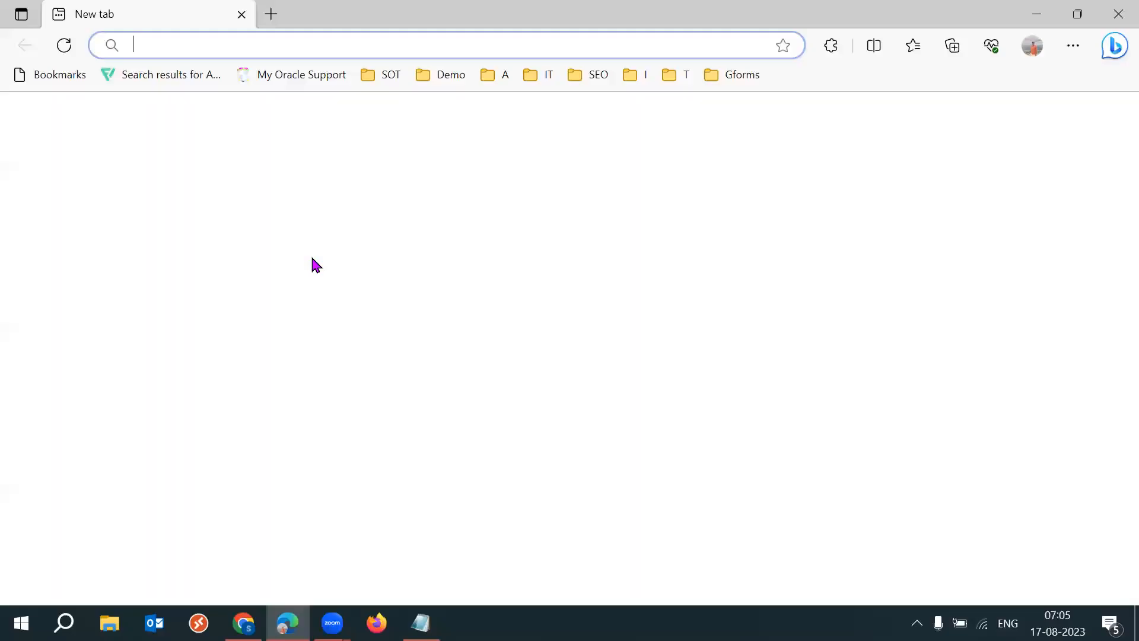
click(410, 36)
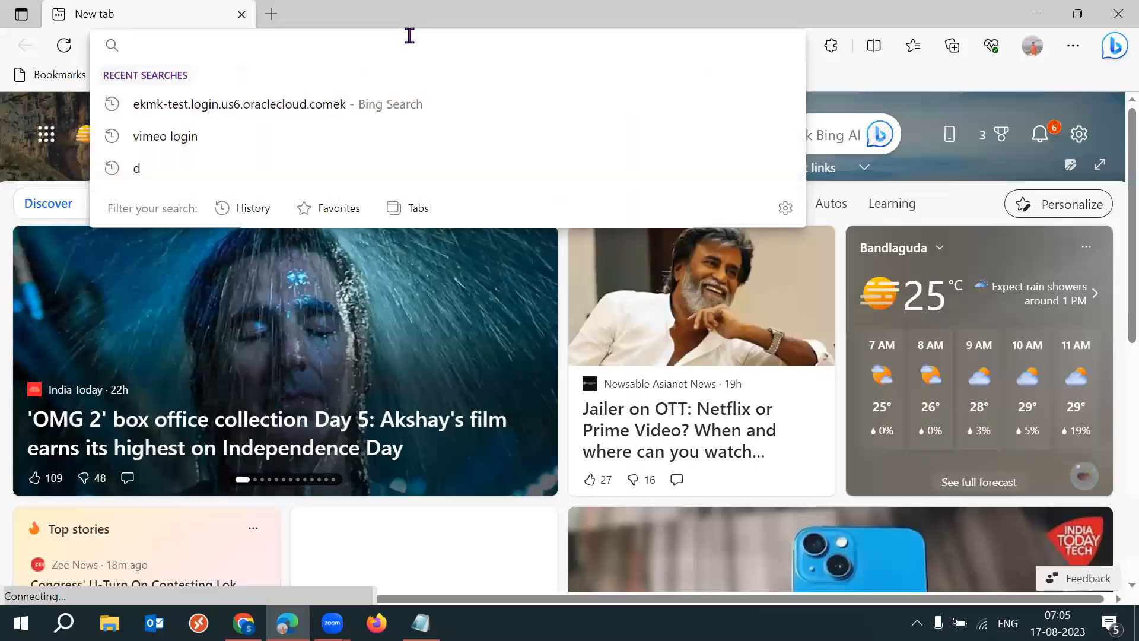
text(ehq)
key(Return)
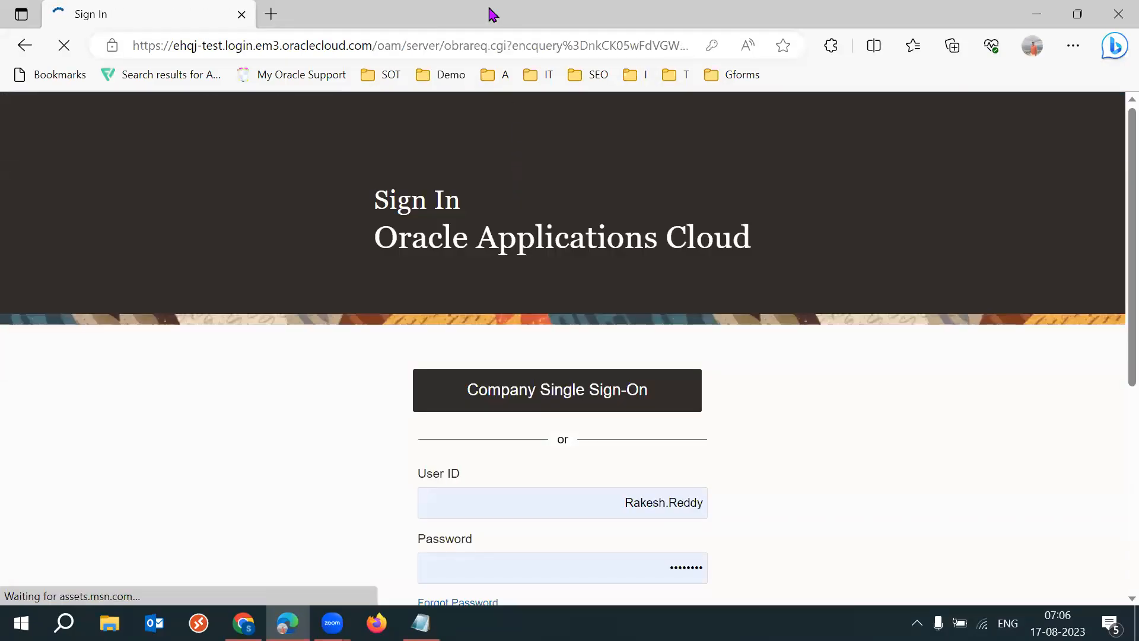
scroll(1111, 365, down, 2)
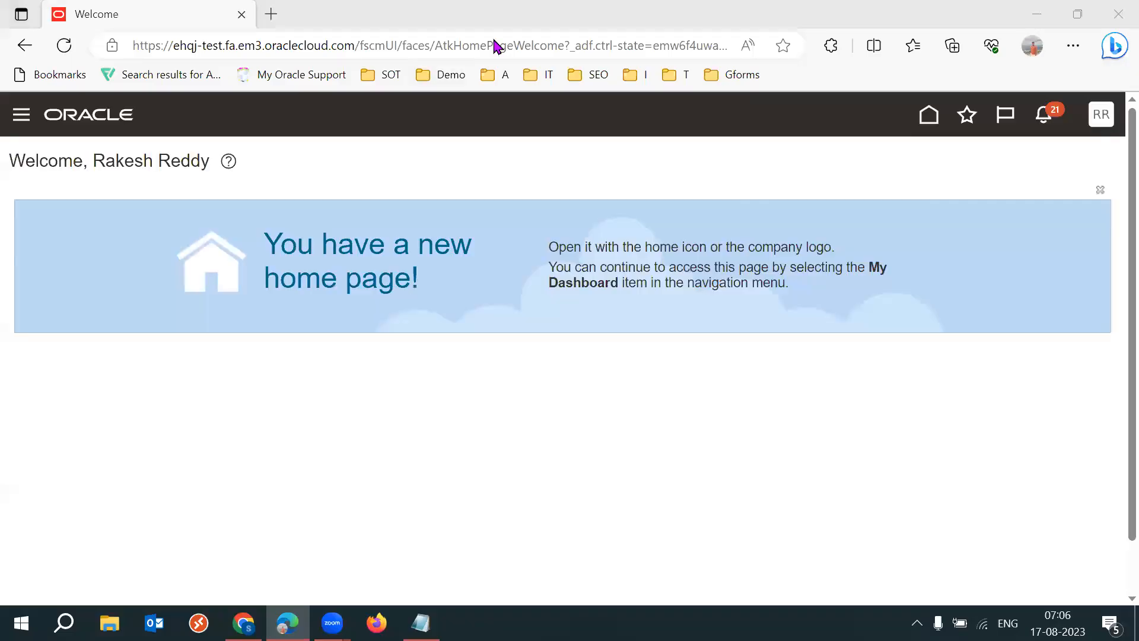
- Open Setup and Maintenance and switch the setup offering to Procurement
click(1100, 114)
click(802, 385)
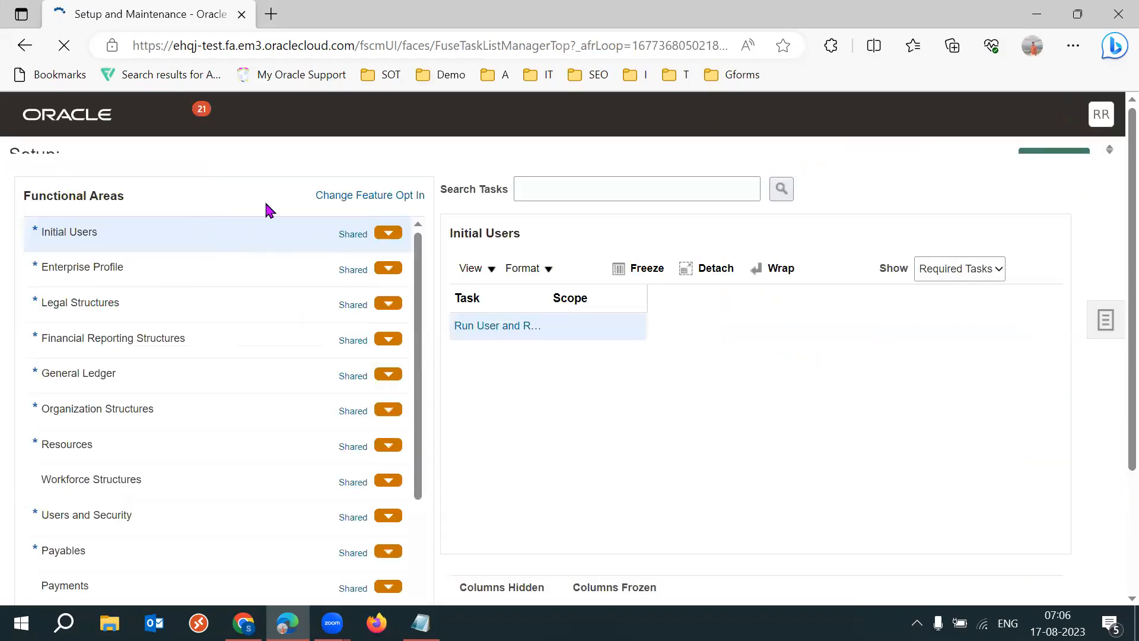
click(160, 165)
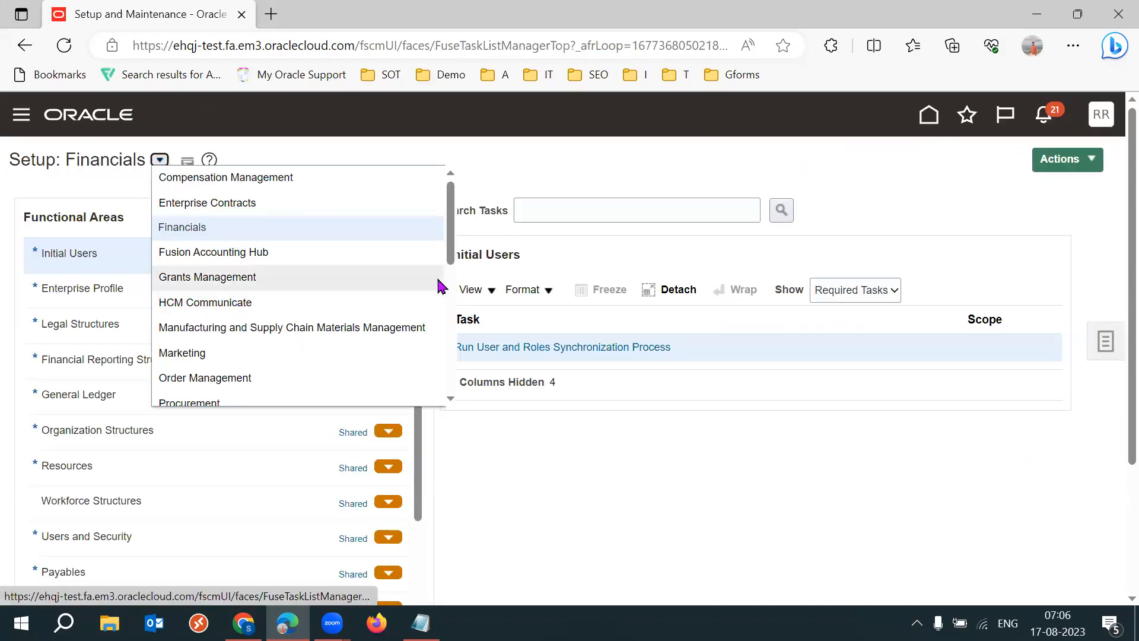
scroll(374, 306, down, 1)
click(308, 316)
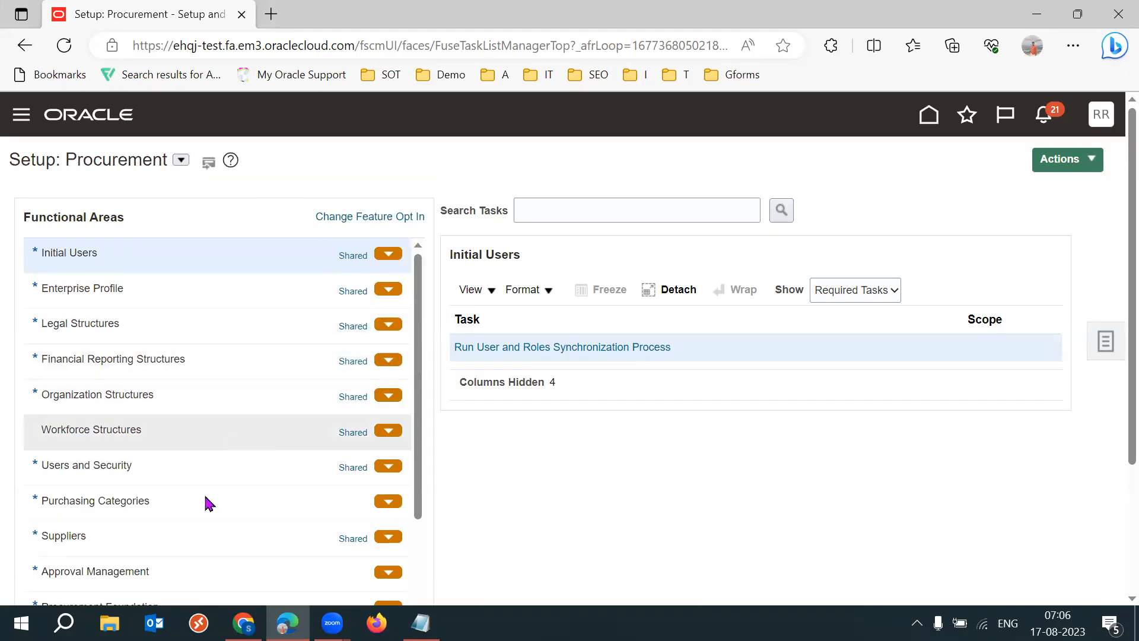
- Open the Terms Approval First Responder Wins rules under Approval Management's Manage Purchasing Document Approvals task and review the rule's action type
click(127, 569)
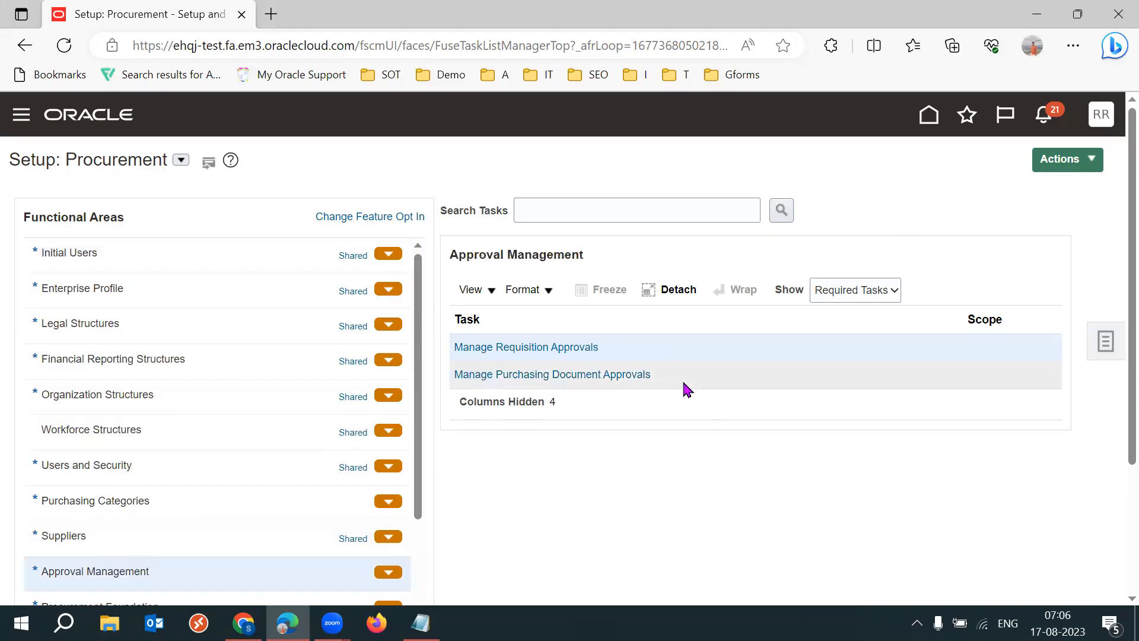
click(599, 375)
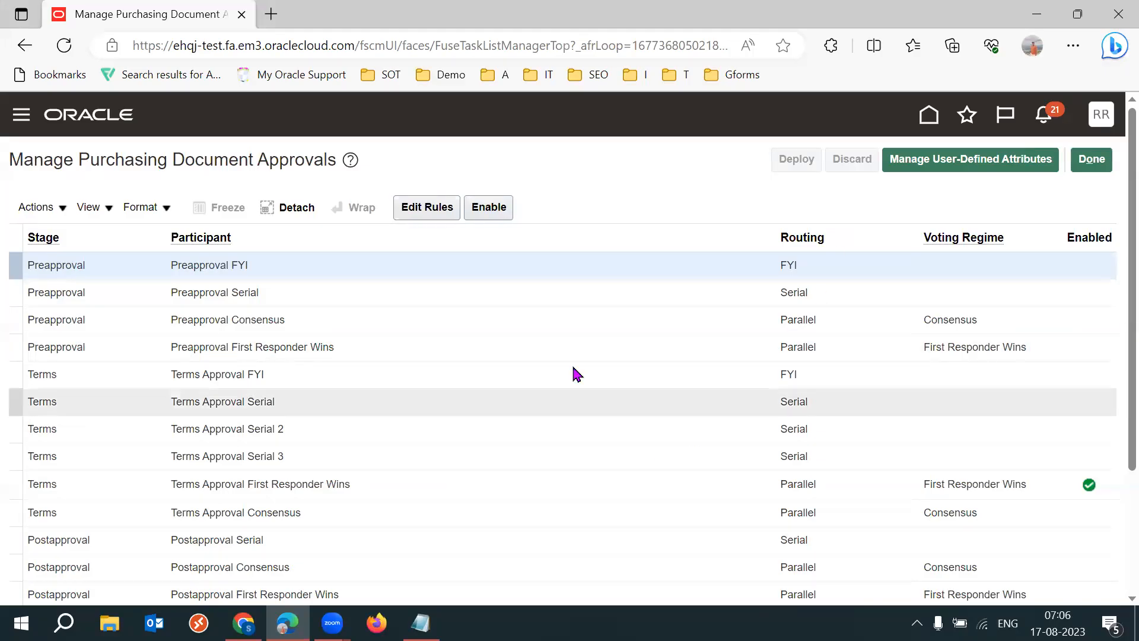
click(415, 483)
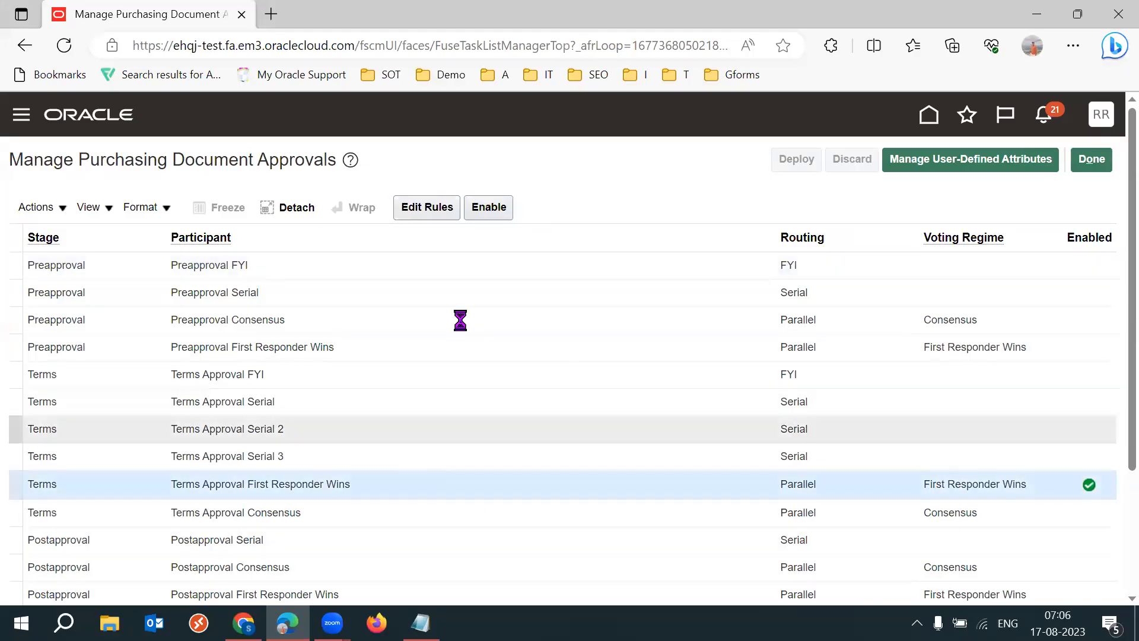
click(429, 207)
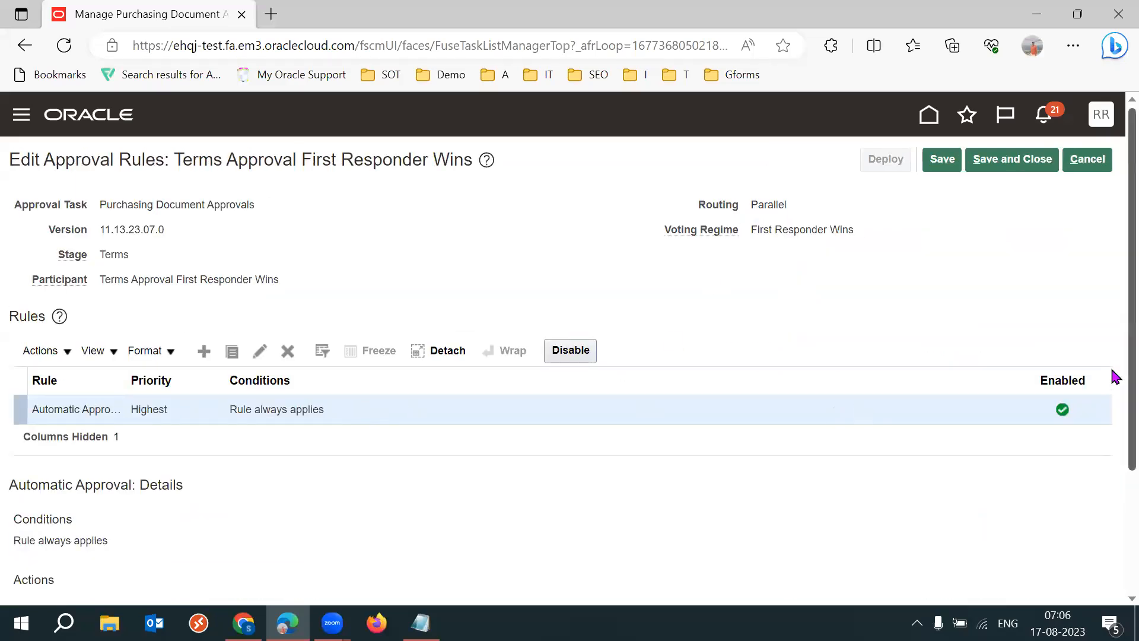
scroll(1113, 394, down, 2)
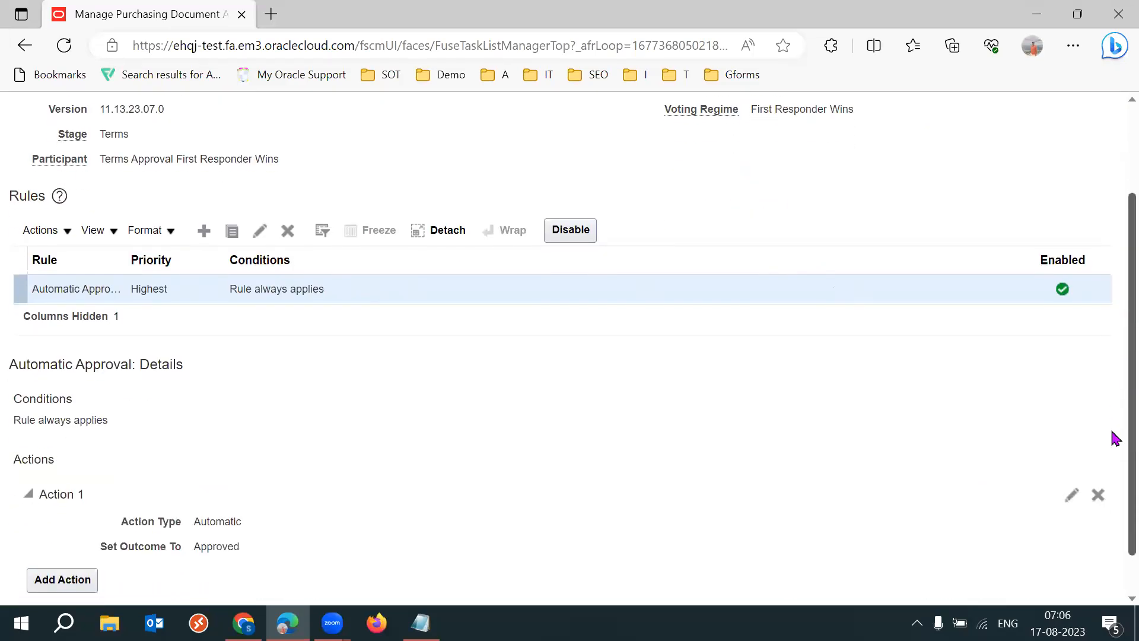
double_click(216, 519)
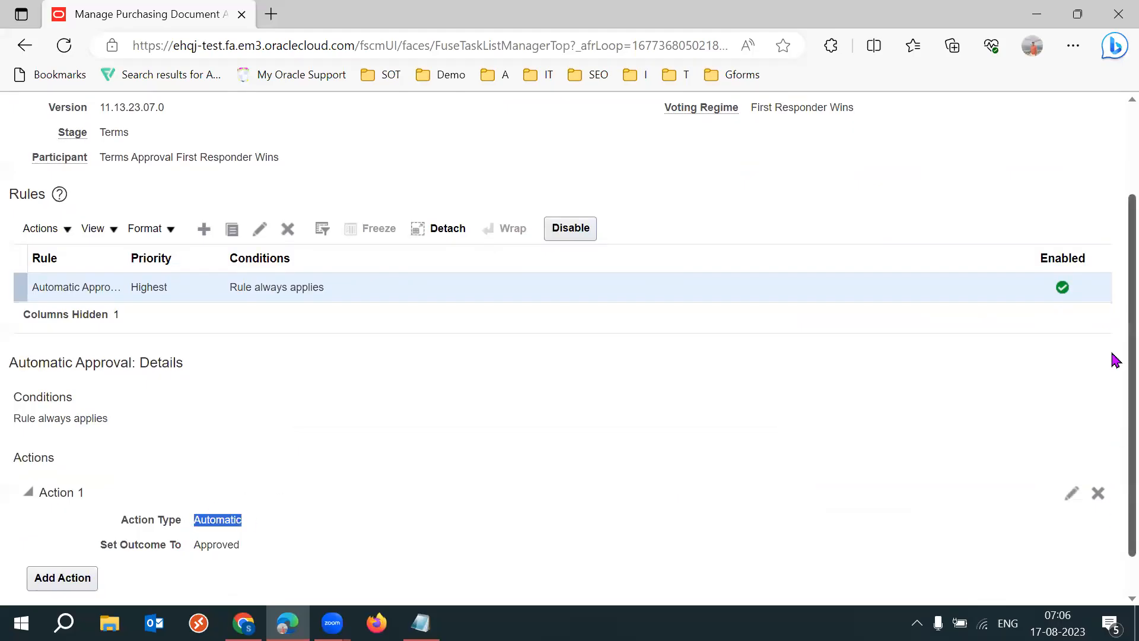
scroll(1112, 360, up, 2)
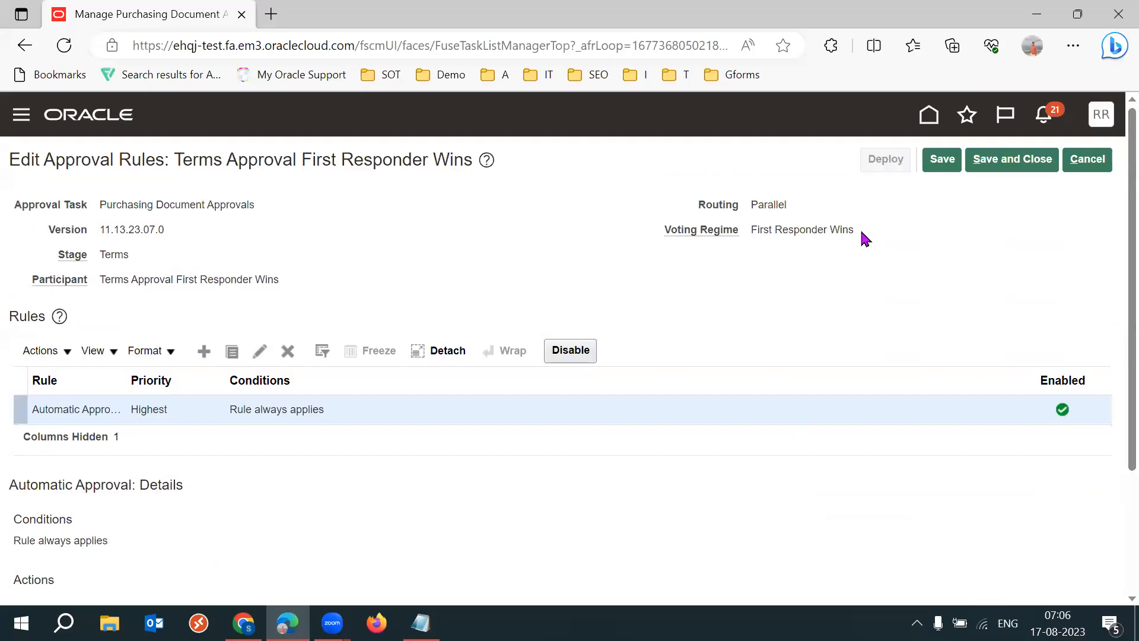
click(630, 237)
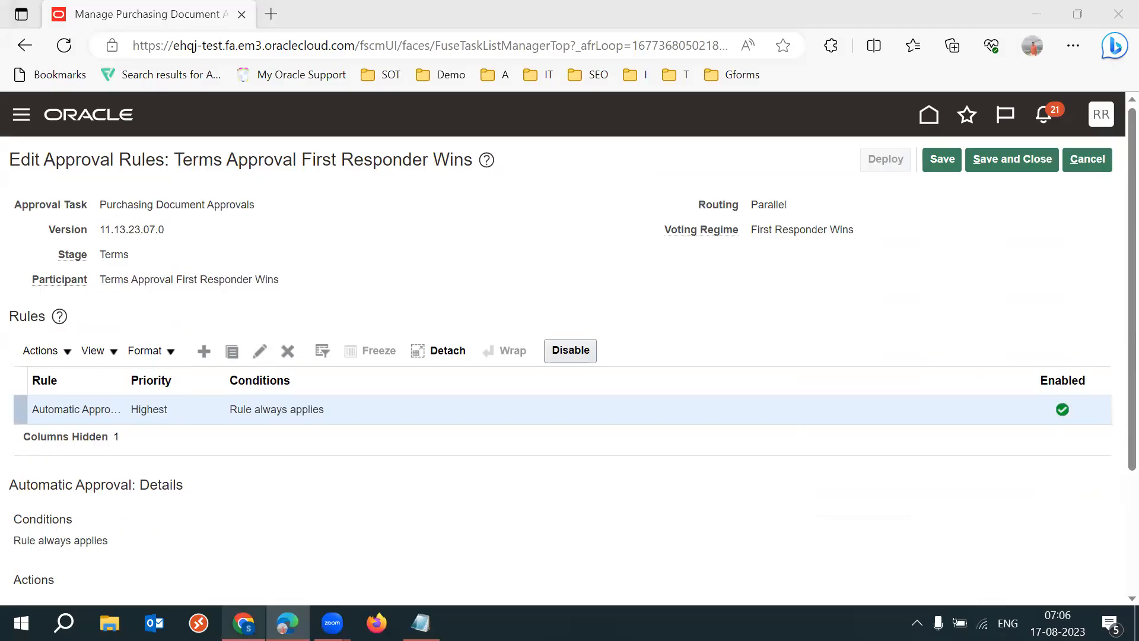
- Switch to Chrome, sign in to Oracle Applications Cloud with the saved credentials, and open Setup and Maintenance
click(243, 623)
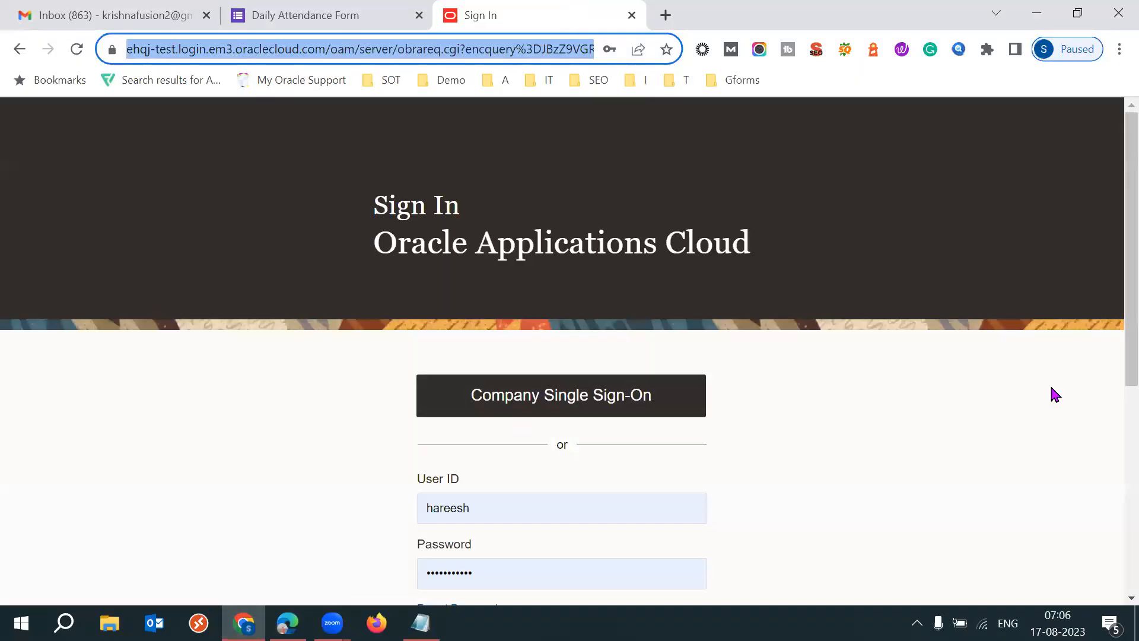
scroll(1068, 398, down, 2)
click(587, 520)
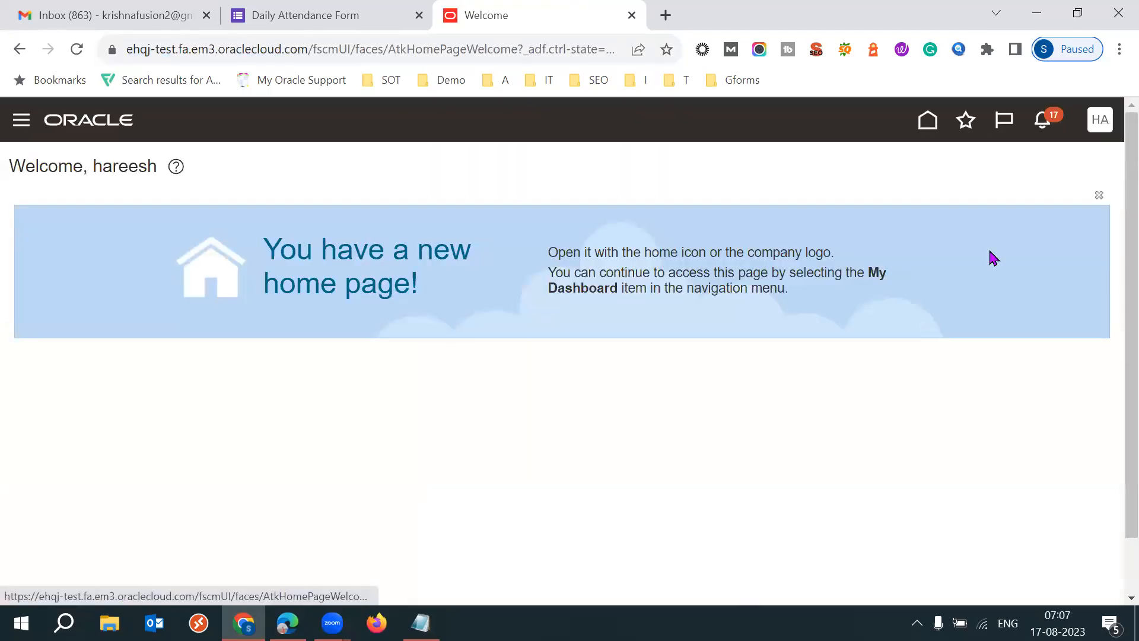
click(818, 386)
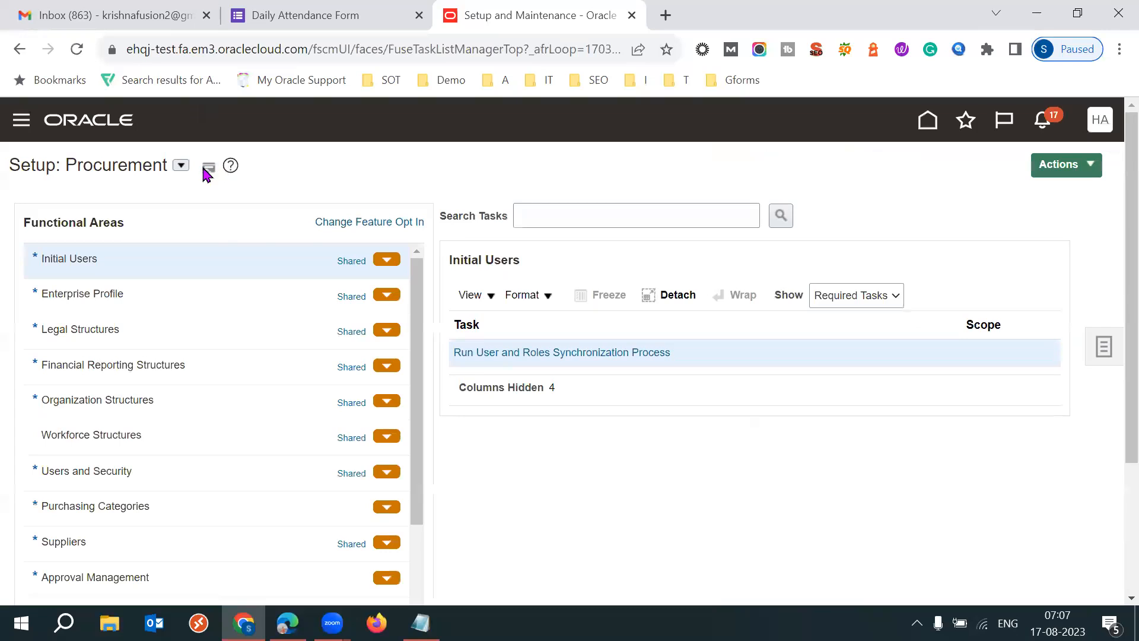
- Show all tasks of the Approval Management functional area in the Procurement setup and open Manage Approval Groups
click(180, 167)
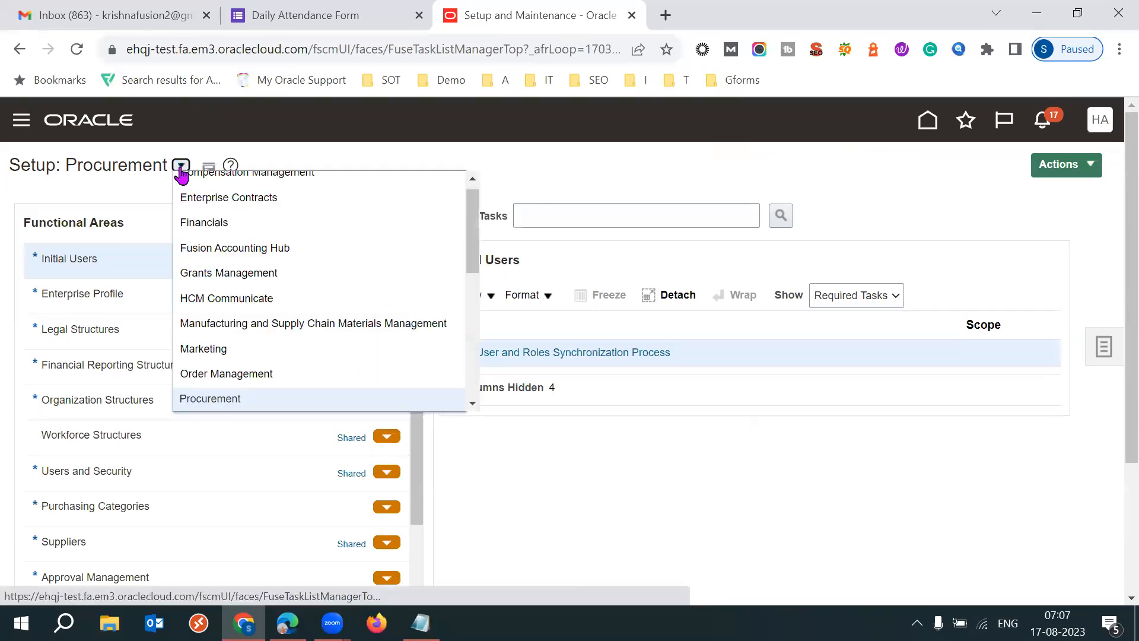
click(181, 166)
click(103, 553)
click(98, 580)
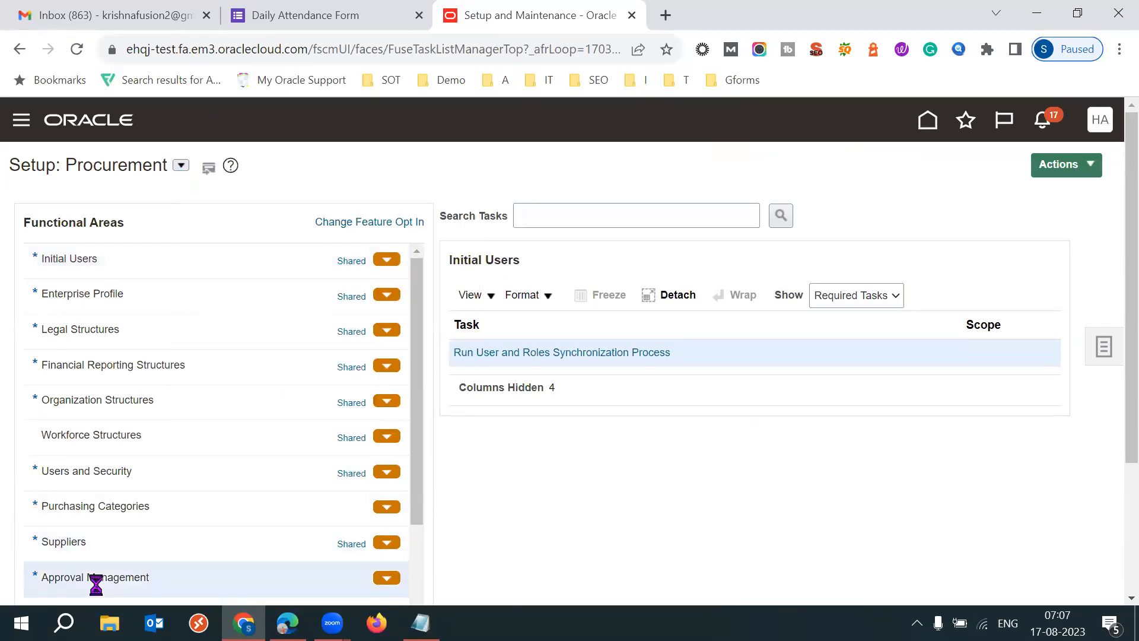
click(872, 302)
click(850, 315)
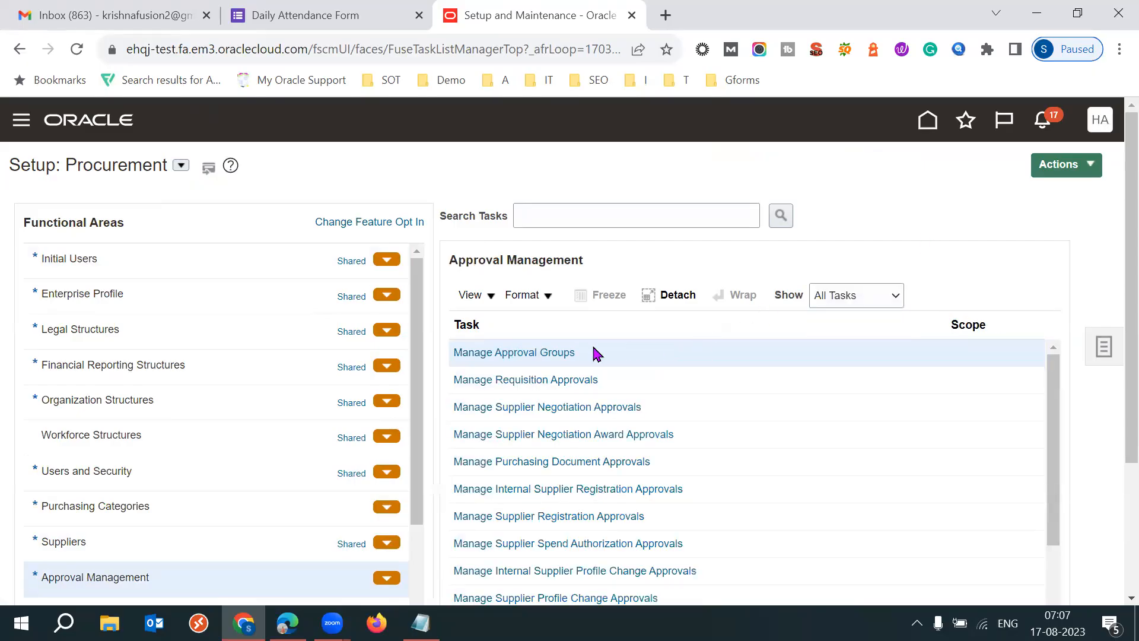
click(532, 354)
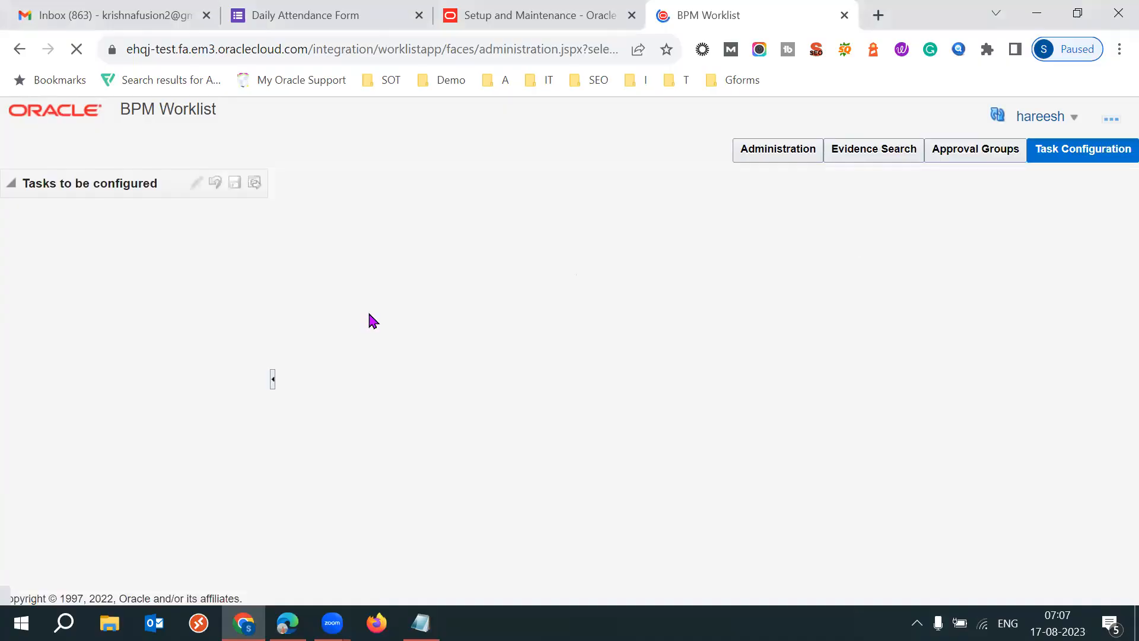
- Search the BPM Worklist's tasks to be configured for DocumentApproval
click(156, 225)
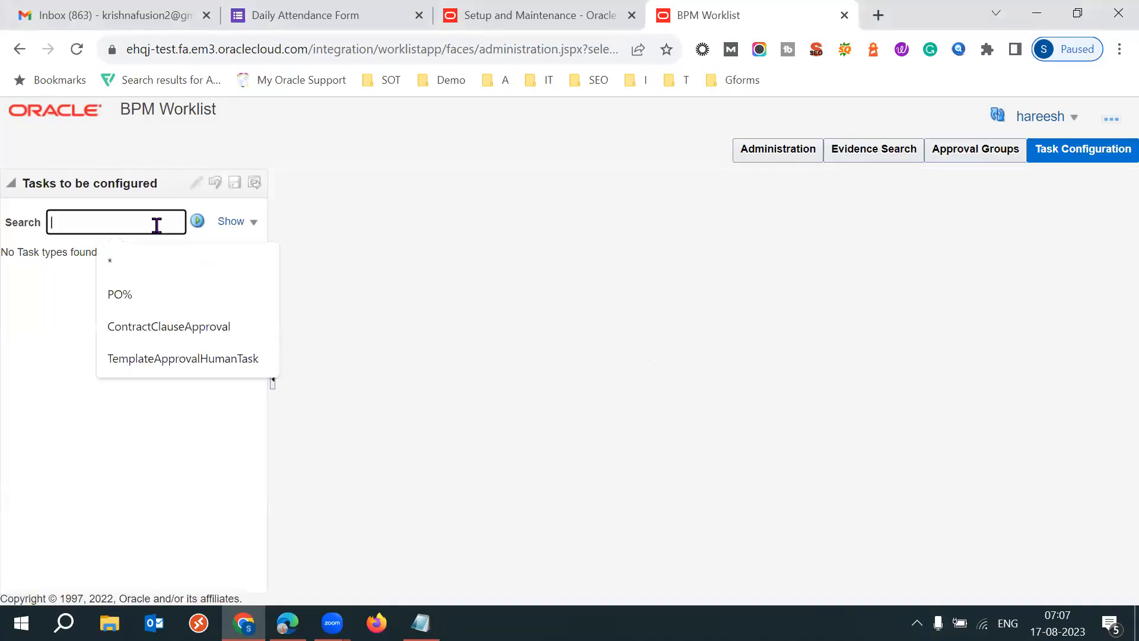
text(Document)
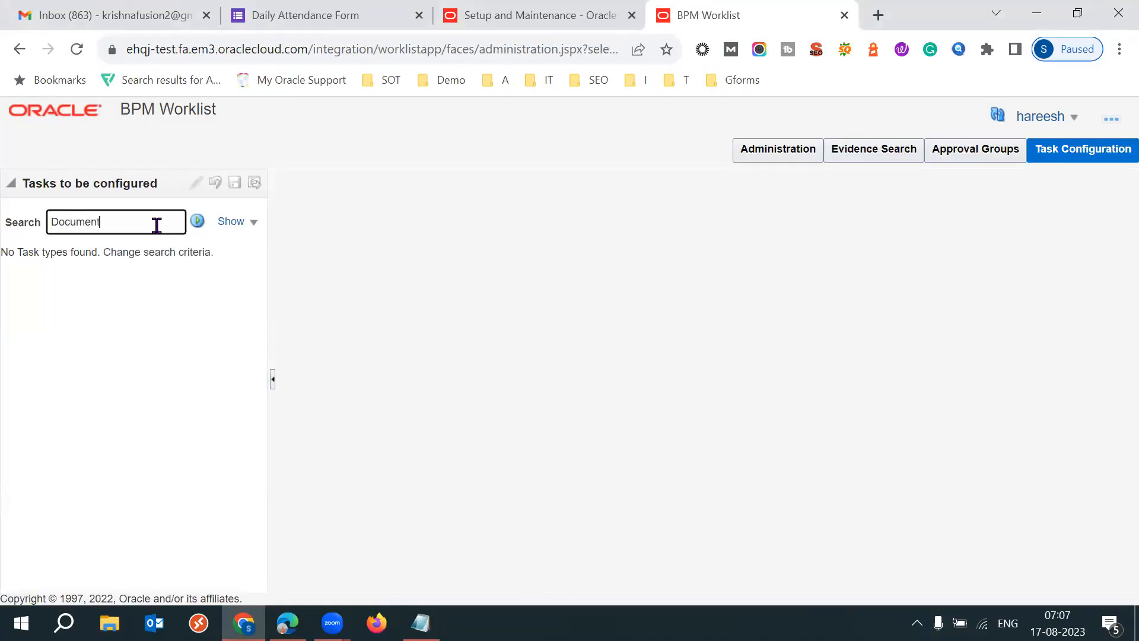
text(Approval)
click(197, 220)
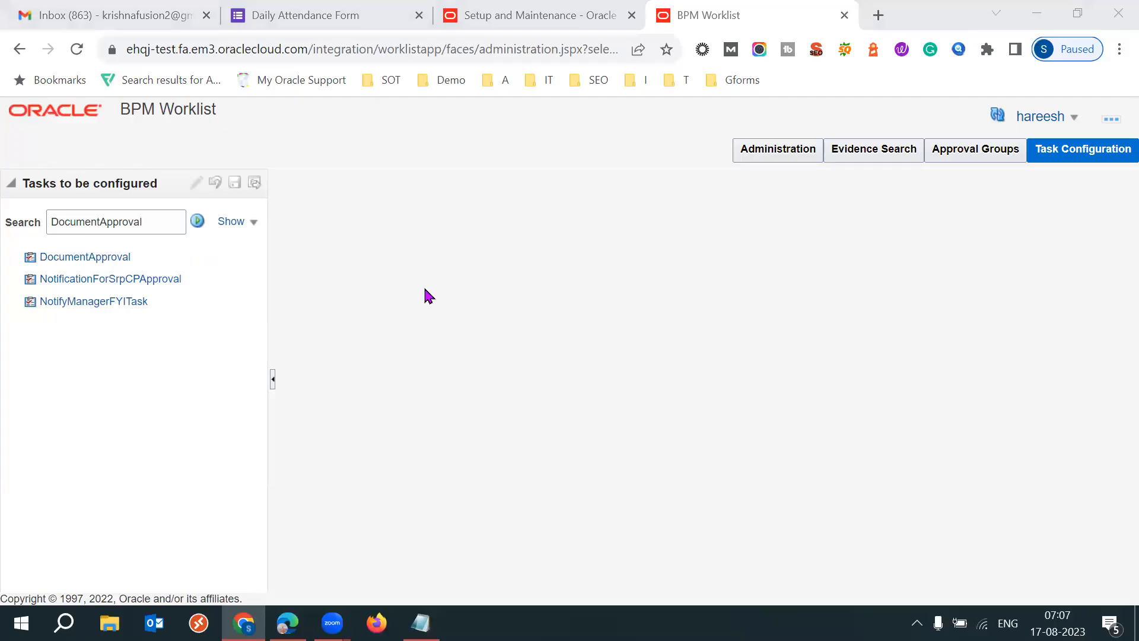
- Switch to Microsoft Edge to view the Terms Approval First Responder Wins rules, and return to the BPM Worklist in Chrome
click(287, 622)
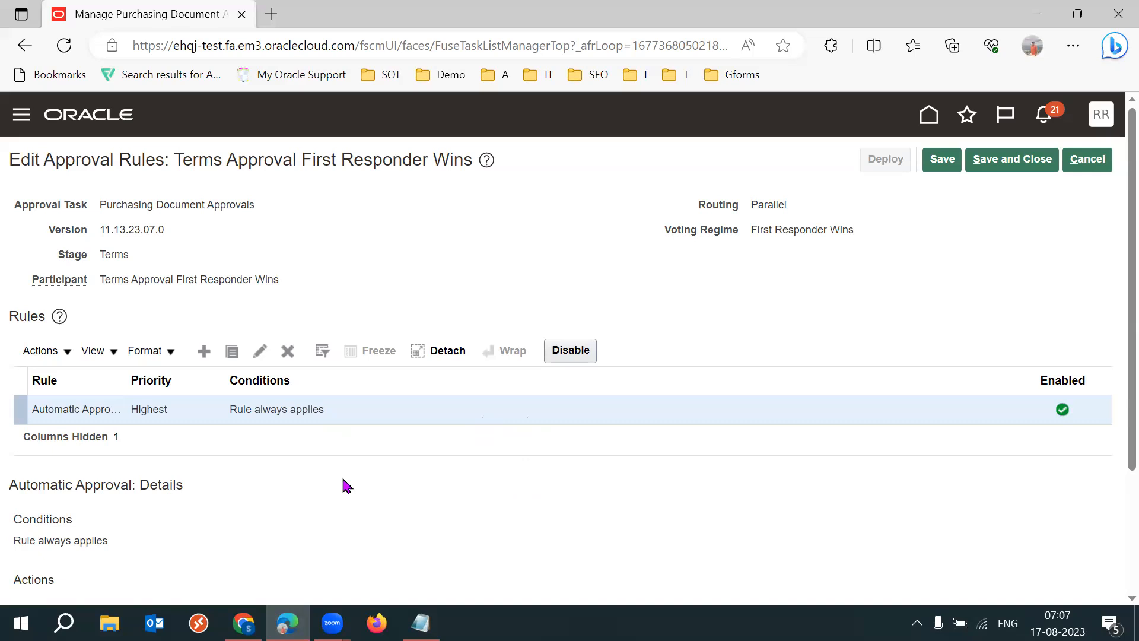
mouse_move(243, 623)
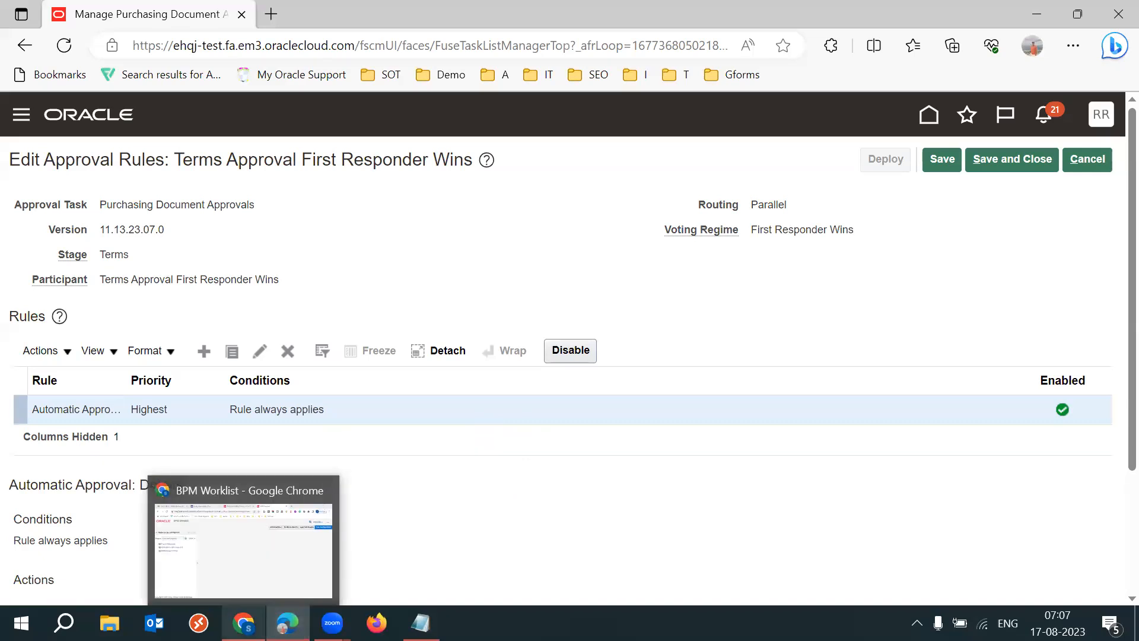
click(249, 540)
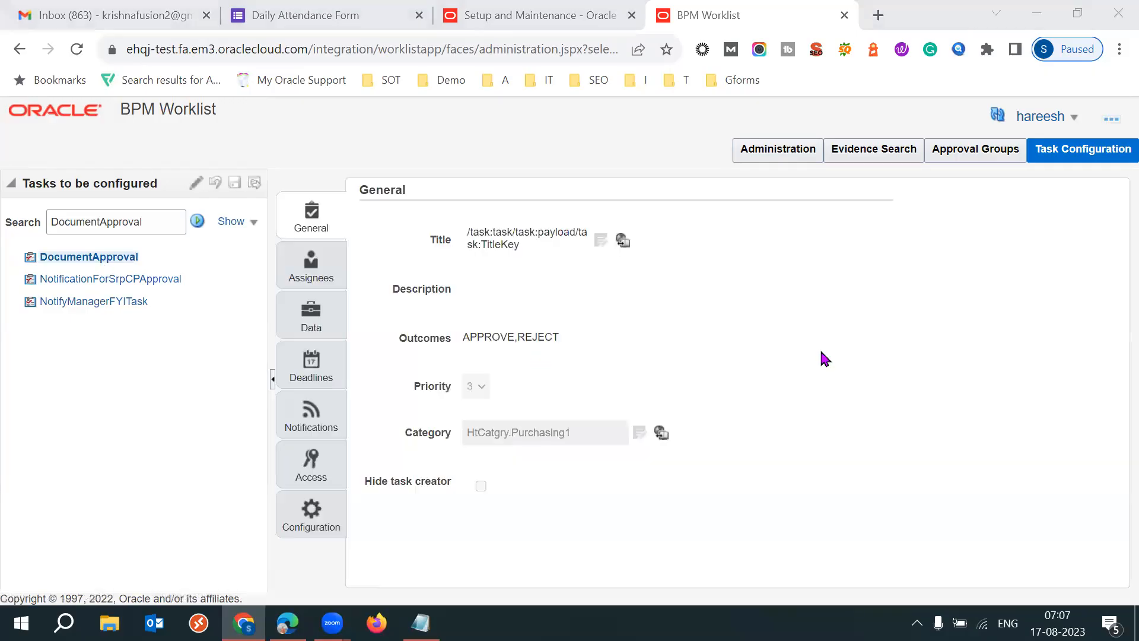
- Open the assignees flow of the DocumentApproval task in vertical layout, enlarge the diagram area and display the Terms Stage
click(820, 353)
click(318, 263)
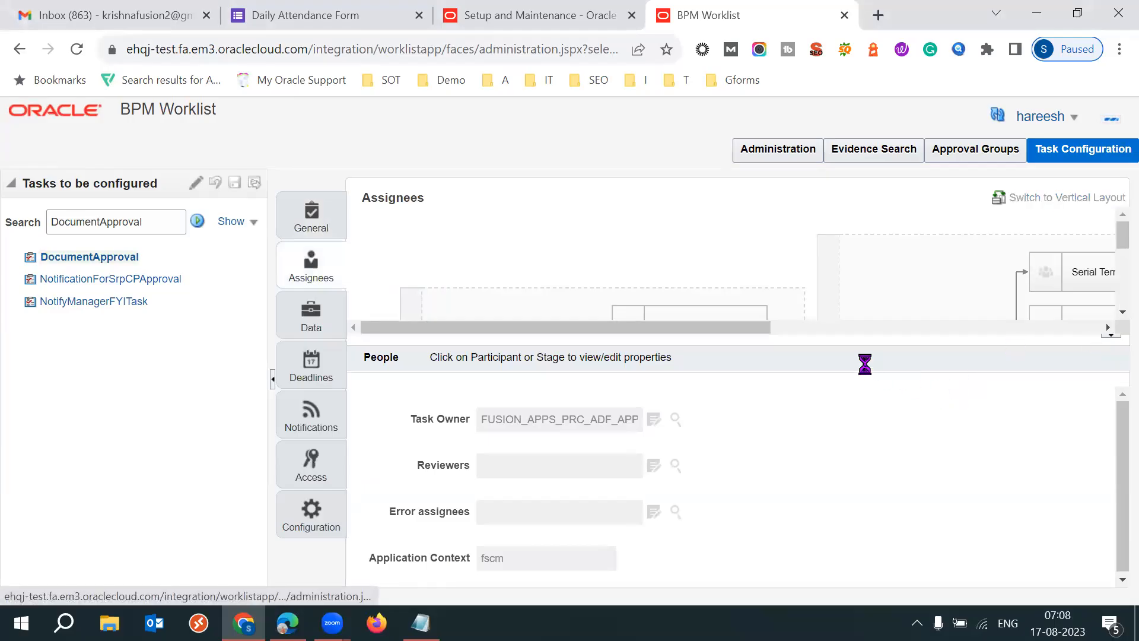
drag(824, 338, 824, 455)
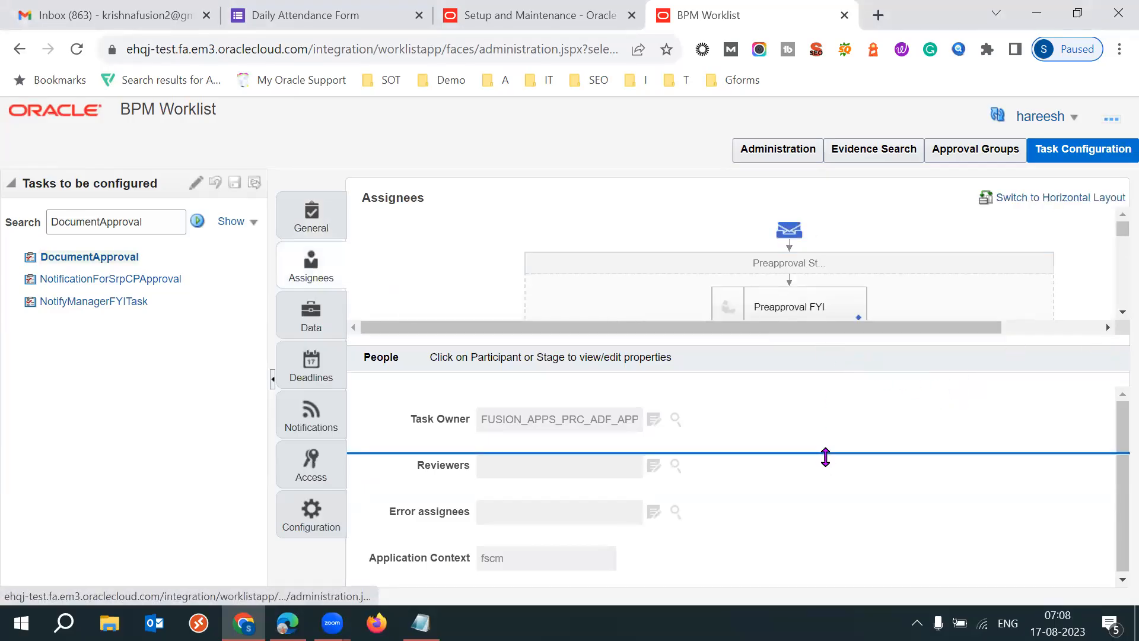
scroll(1114, 308, down, 1)
scroll(1115, 315, down, 2)
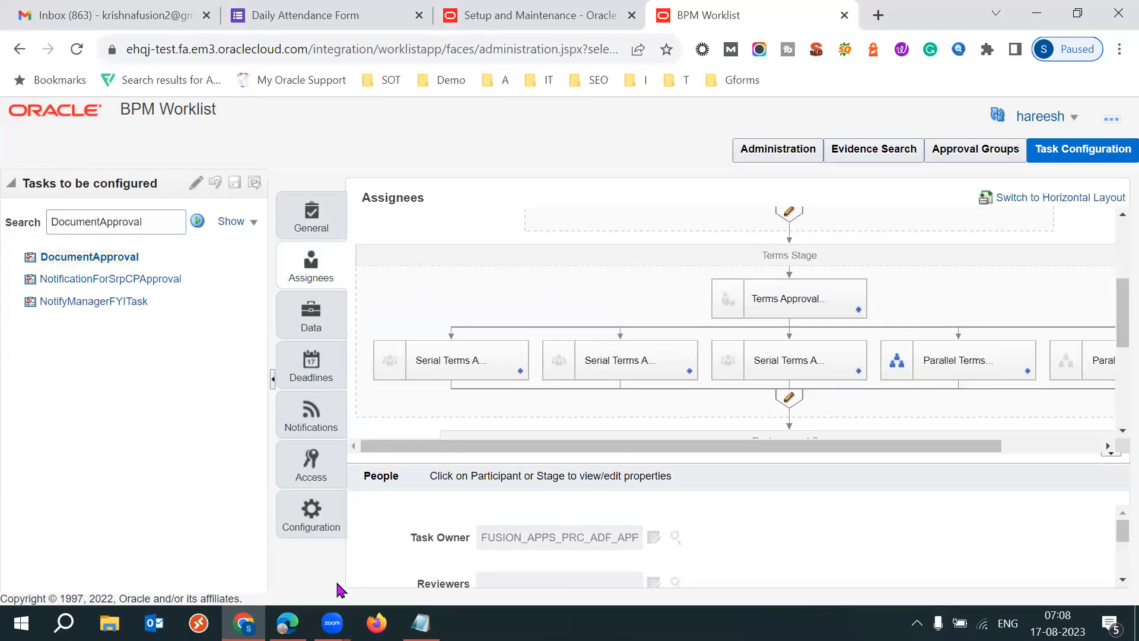
- Switch to Microsoft Edge to check the approval task and participant of the Terms Approval First Responder Wins rules, and return to Chrome
mouse_move(287, 622)
click(290, 537)
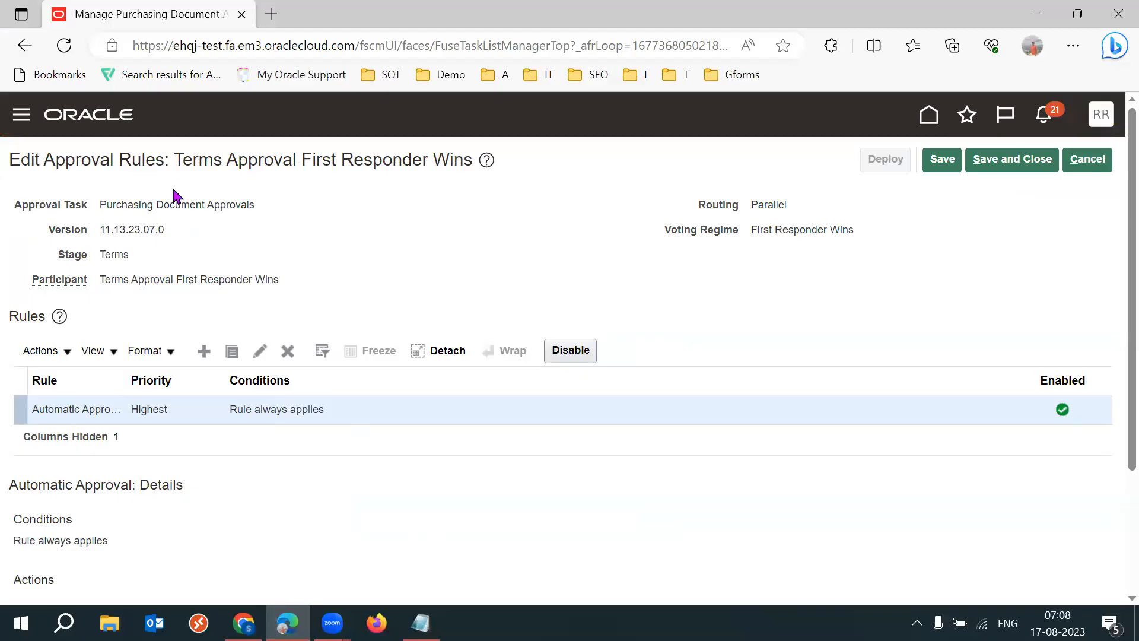
drag(114, 204, 190, 205)
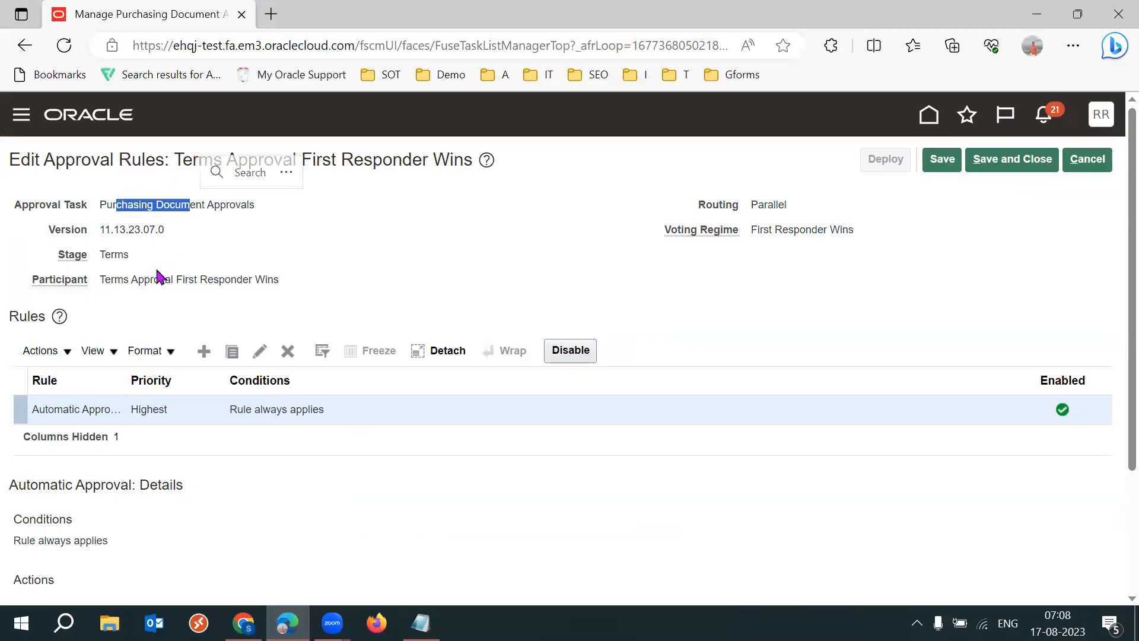
drag(155, 279, 256, 279)
click(438, 304)
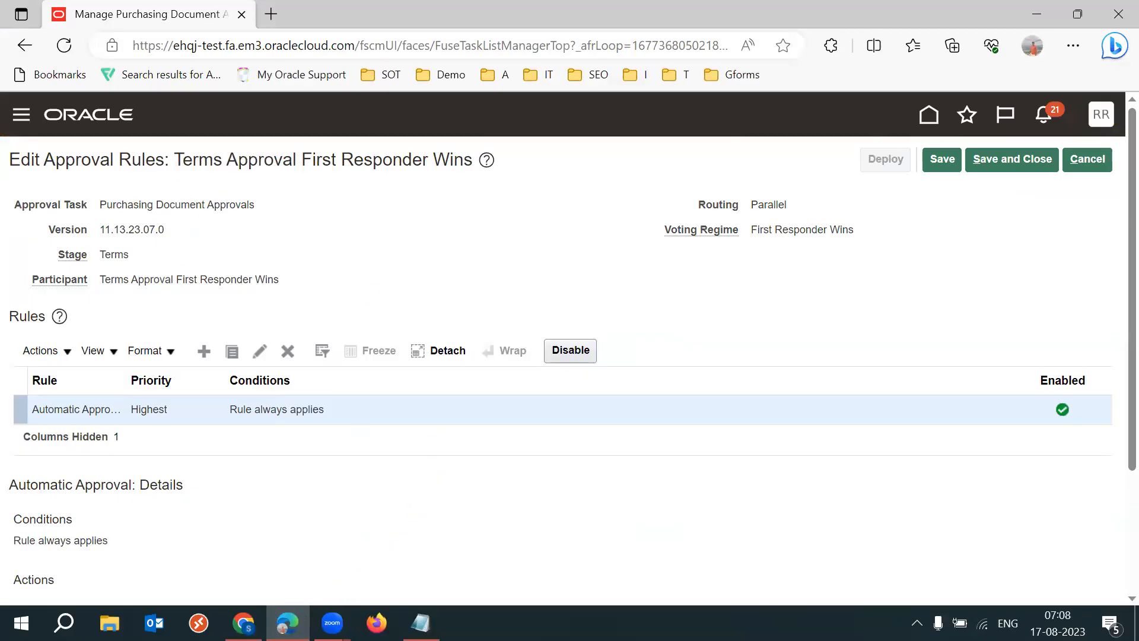
click(243, 623)
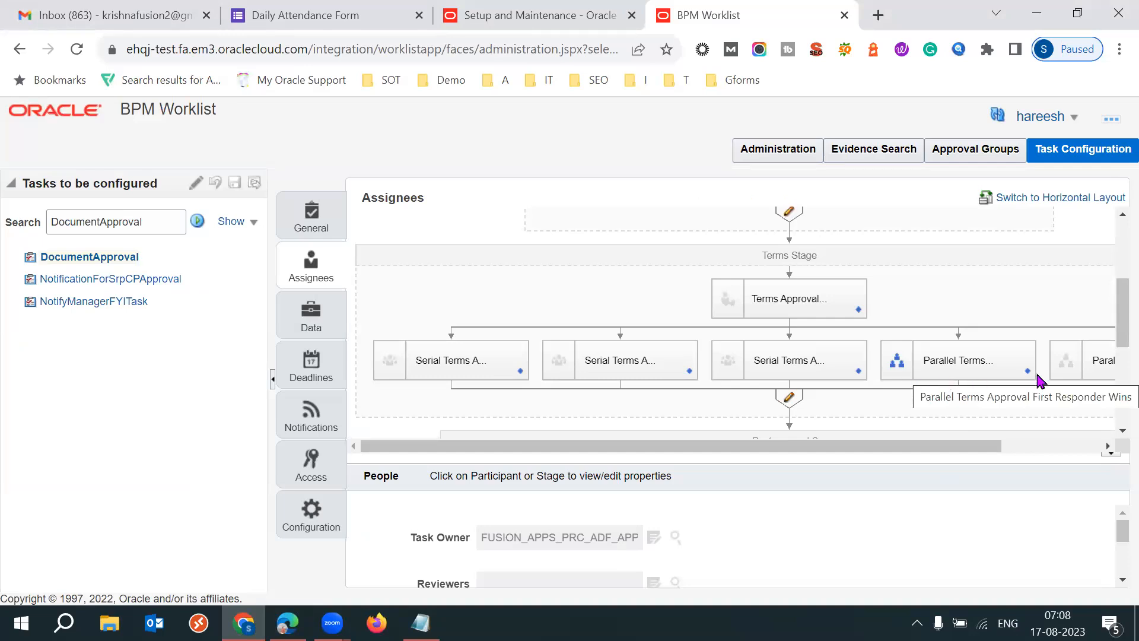
- Open the rules of the Parallel Terms Approval First Responder Wins participant and examine the Automatic Approval rule's IF condition and THEN actions
click(1027, 372)
click(1011, 384)
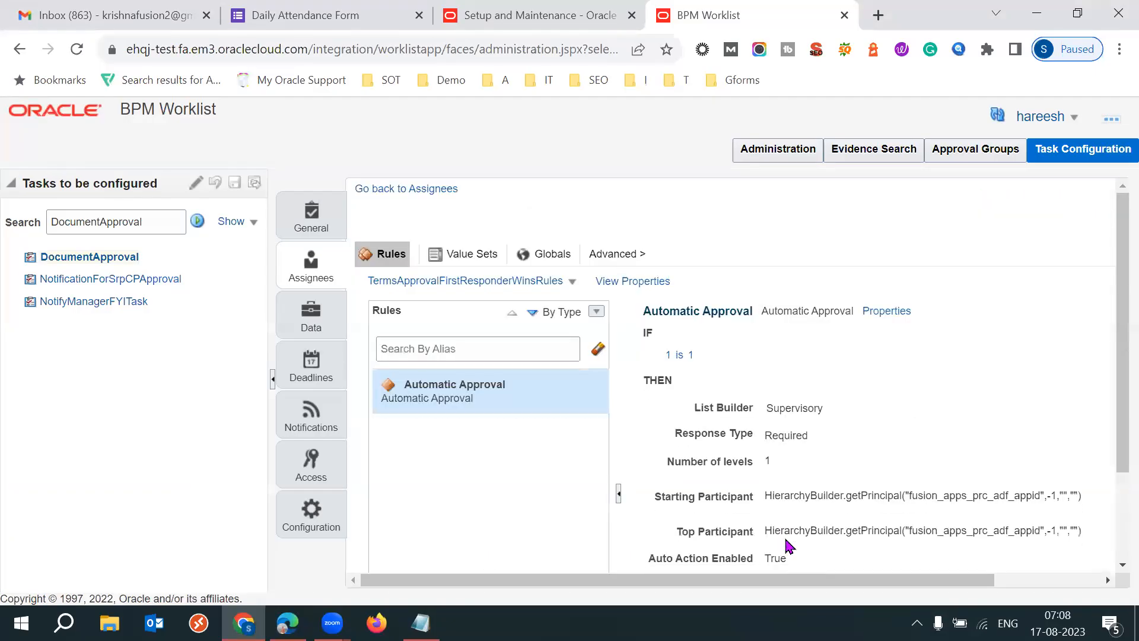
drag(1114, 415, 1114, 482)
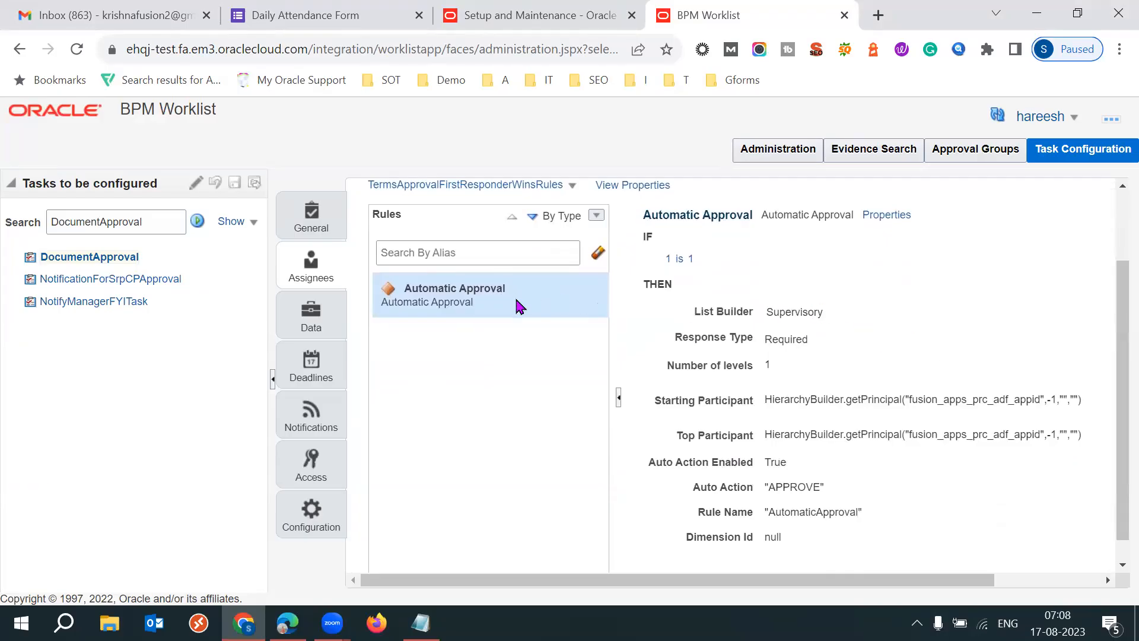
drag(662, 259, 696, 260)
drag(774, 309, 829, 558)
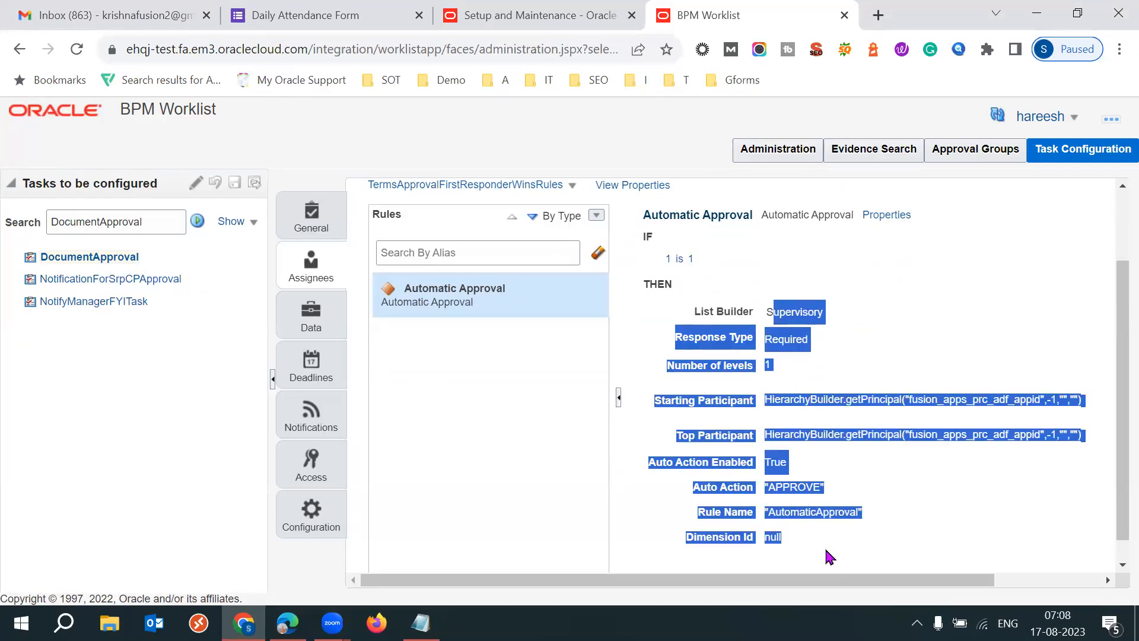
click(911, 498)
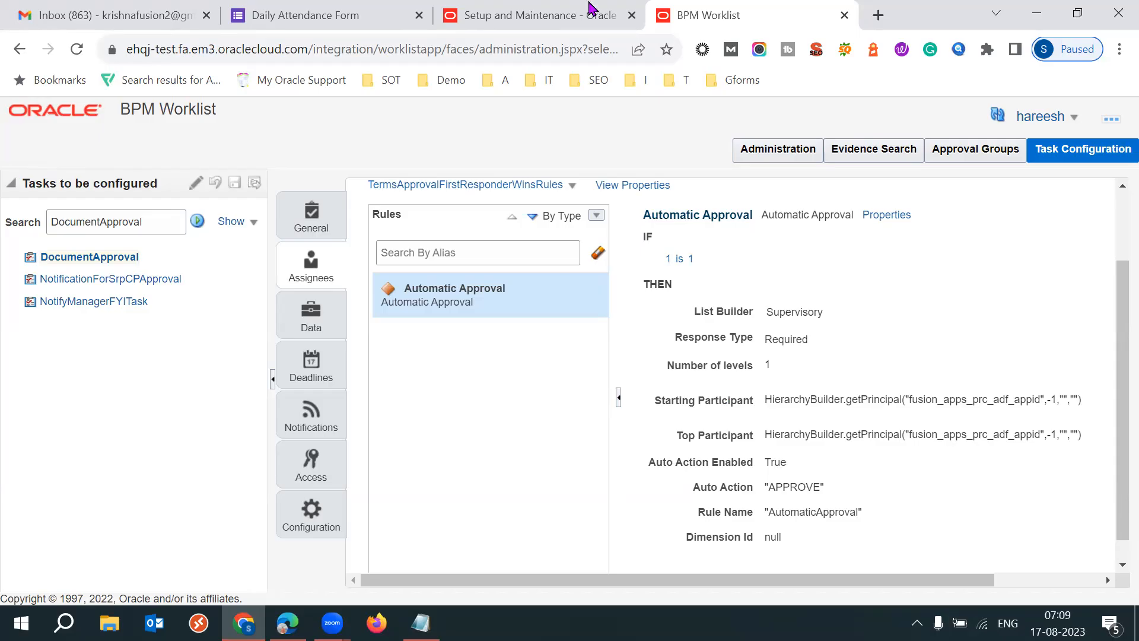
- View the Setup and Maintenance page, and bring up the approval error file in a maximized Notepad window
click(537, 15)
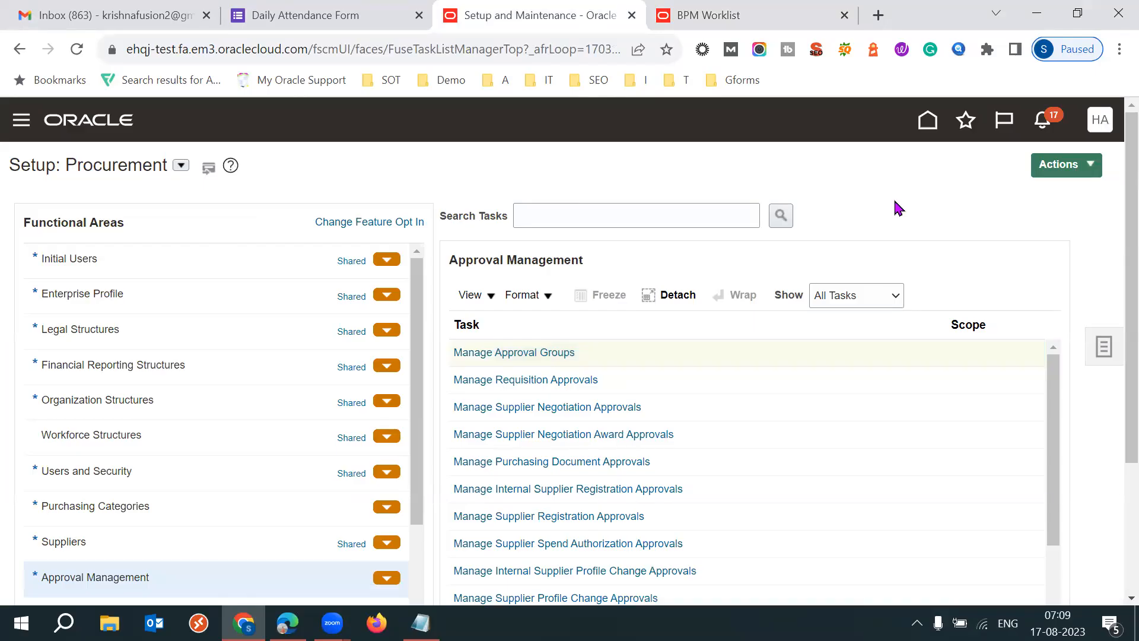
key(super)
text(app)
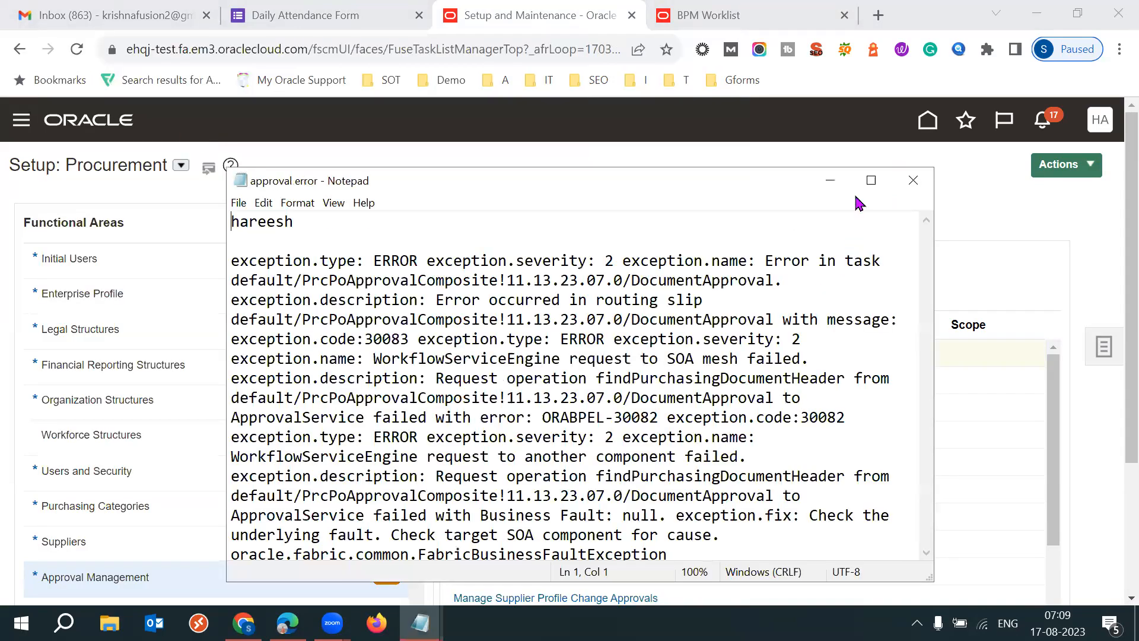
click(871, 180)
- Highlight the exception text in the approval error note and insert three blank lines above it
click(9, 88)
drag(13, 87, 316, 283)
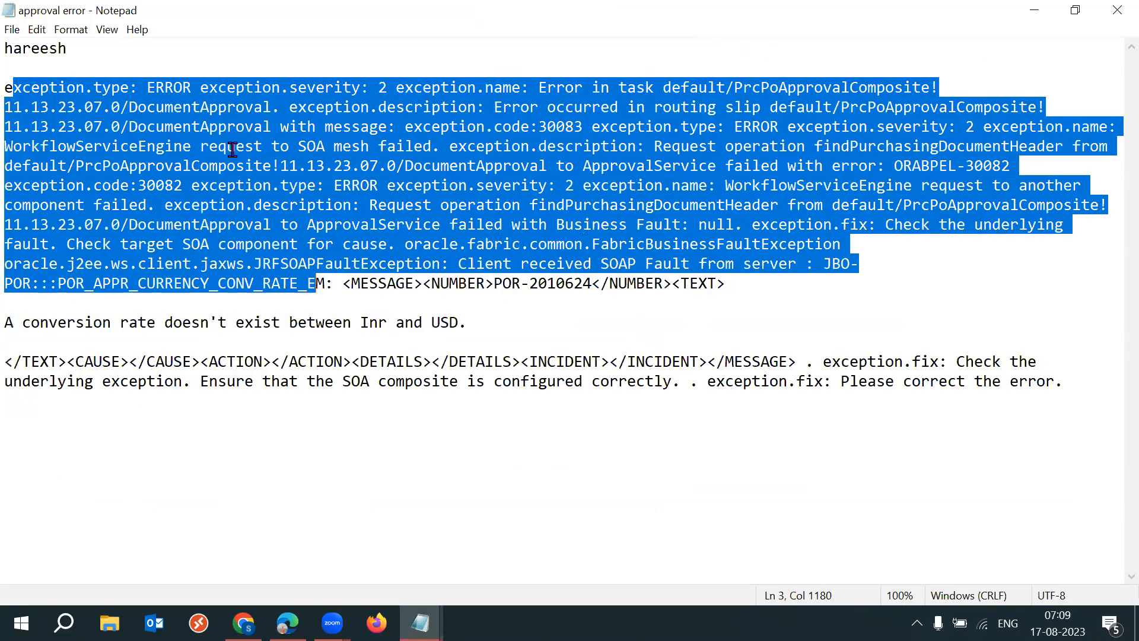
click(142, 68)
key(Return)
key(Return)
key(Return)
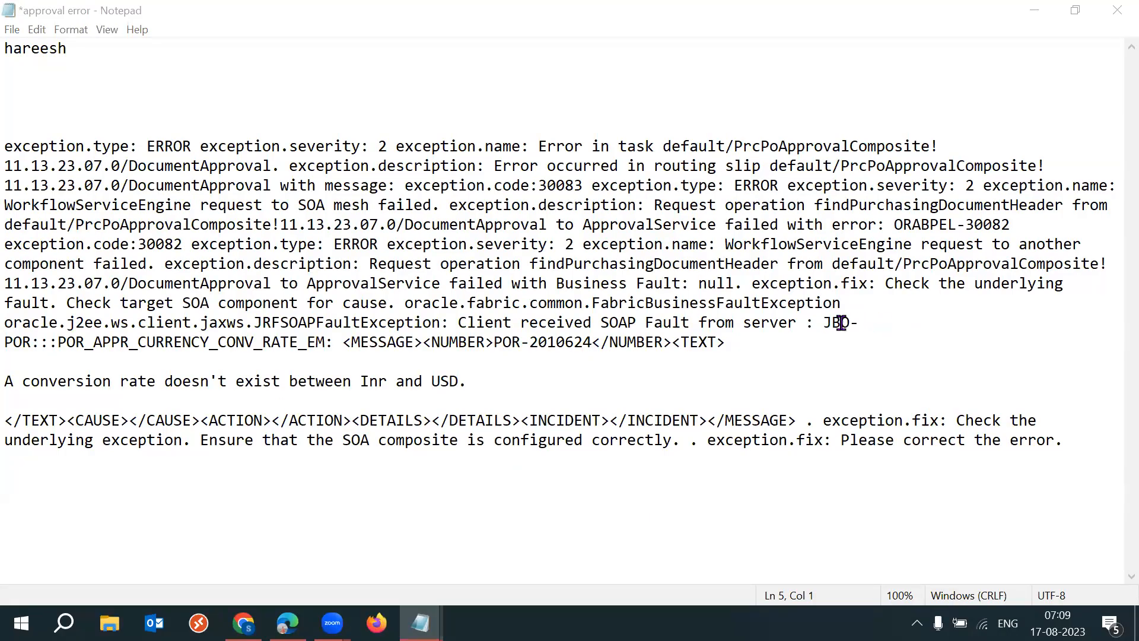
- Examine the end of the SOAP fault text and highlight the sentence about the conversion rate between Inr and USD
drag(884, 325, 831, 325)
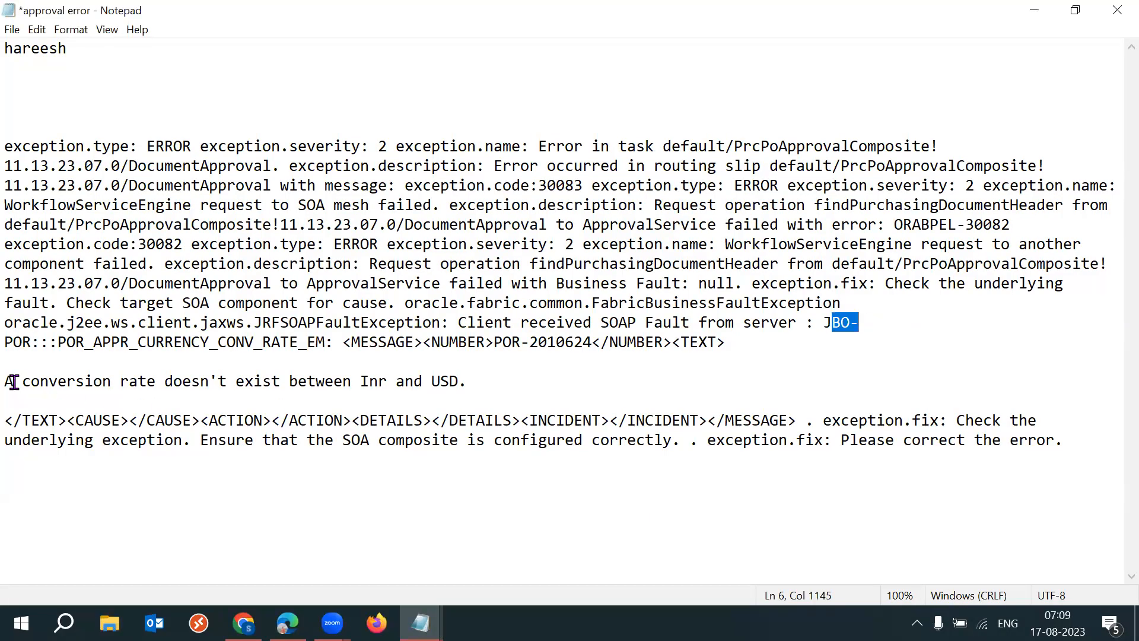
drag(12, 380, 191, 386)
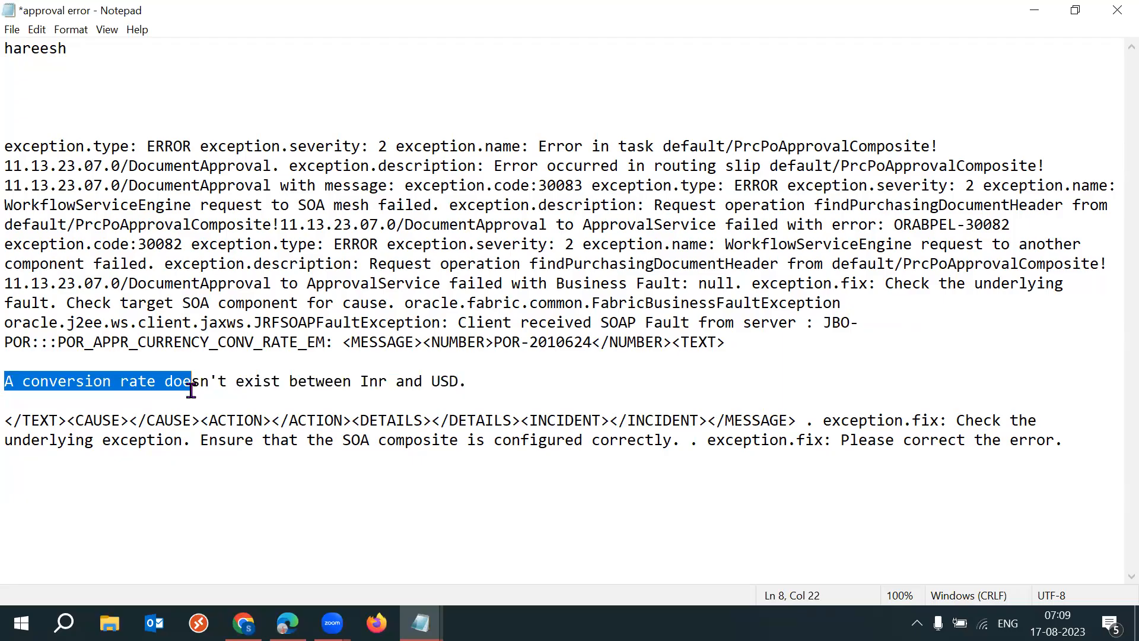
drag(268, 385, 461, 381)
click(500, 379)
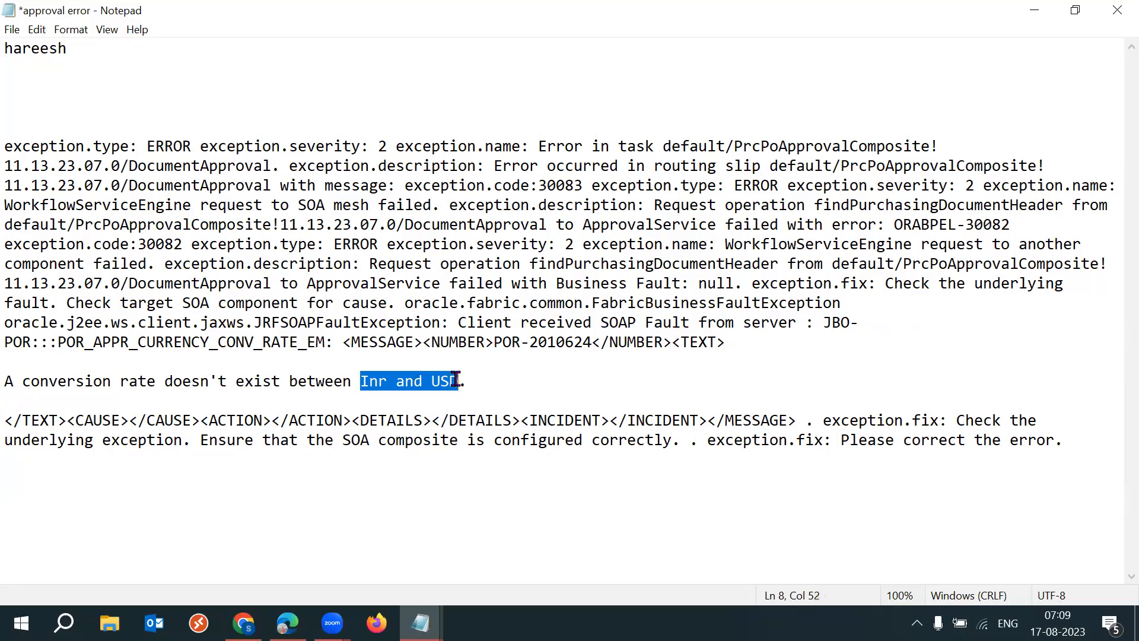
click(483, 380)
drag(360, 381, 14, 379)
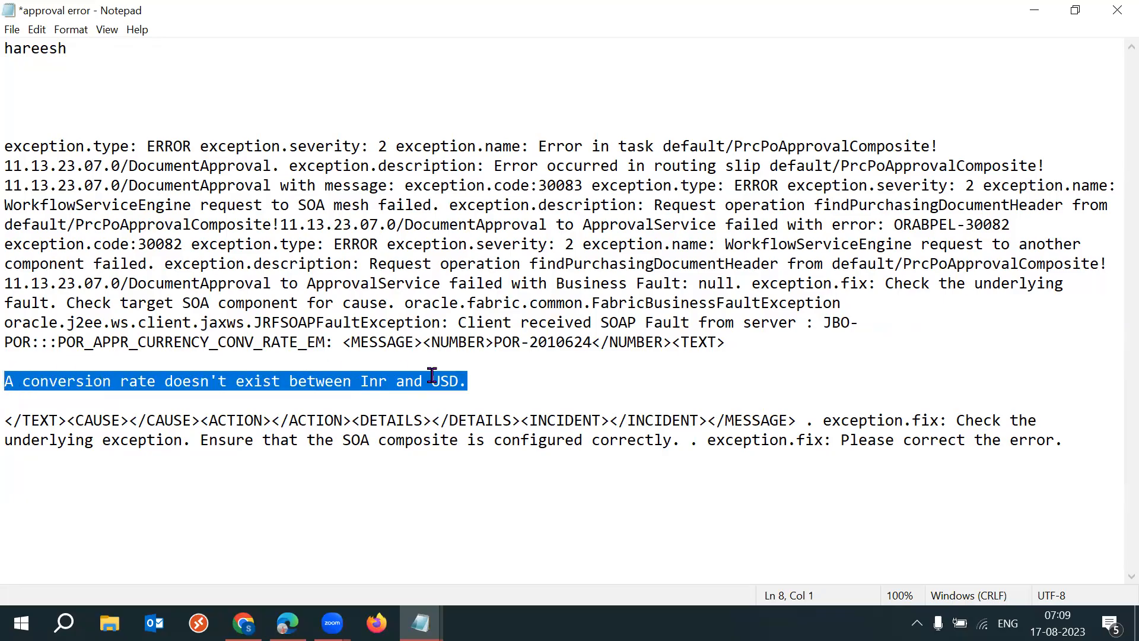
drag(492, 380, 6, 377)
click(493, 380)
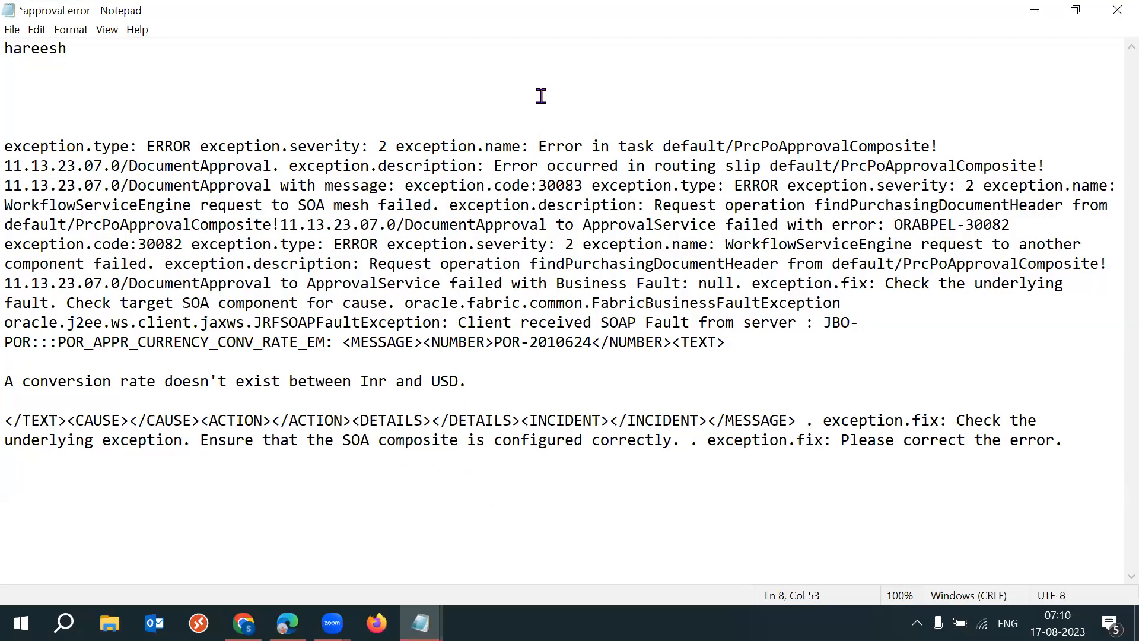
- Highlight the exception text through the conversion rate sentence, and mark the SOA composite wording in the suggested fix
key(alt+Tab)
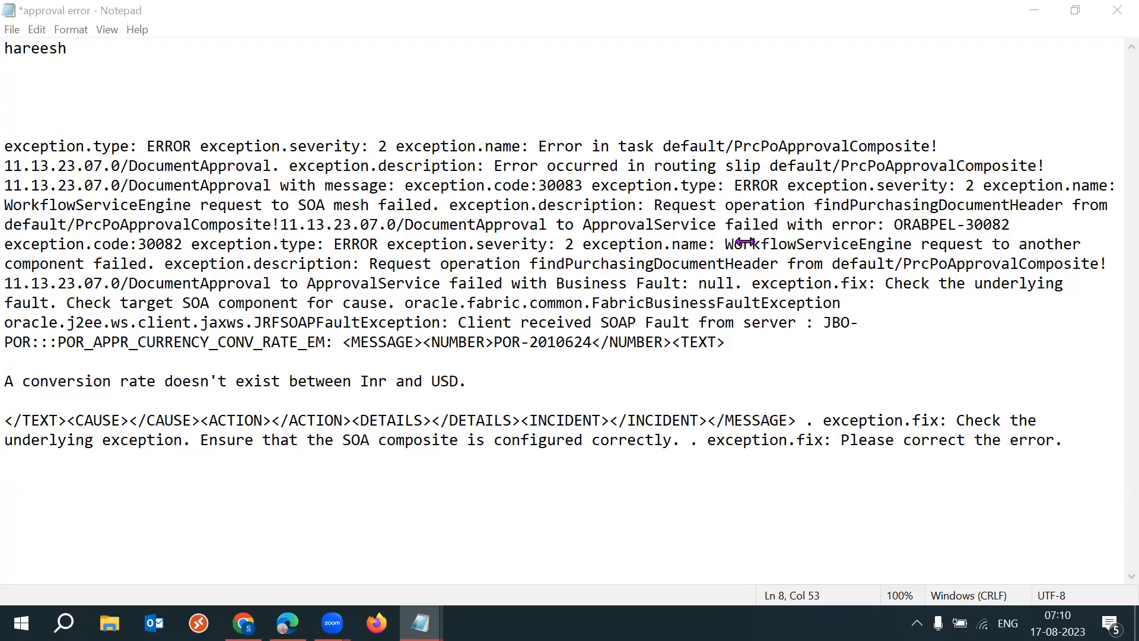
drag(8, 149, 681, 376)
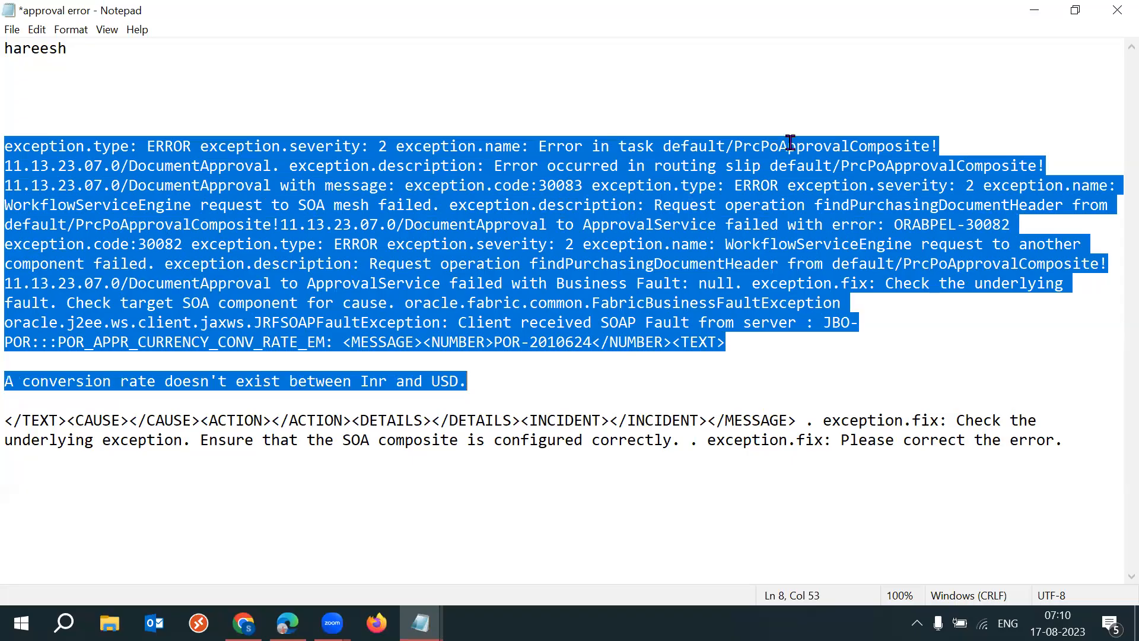
click(498, 380)
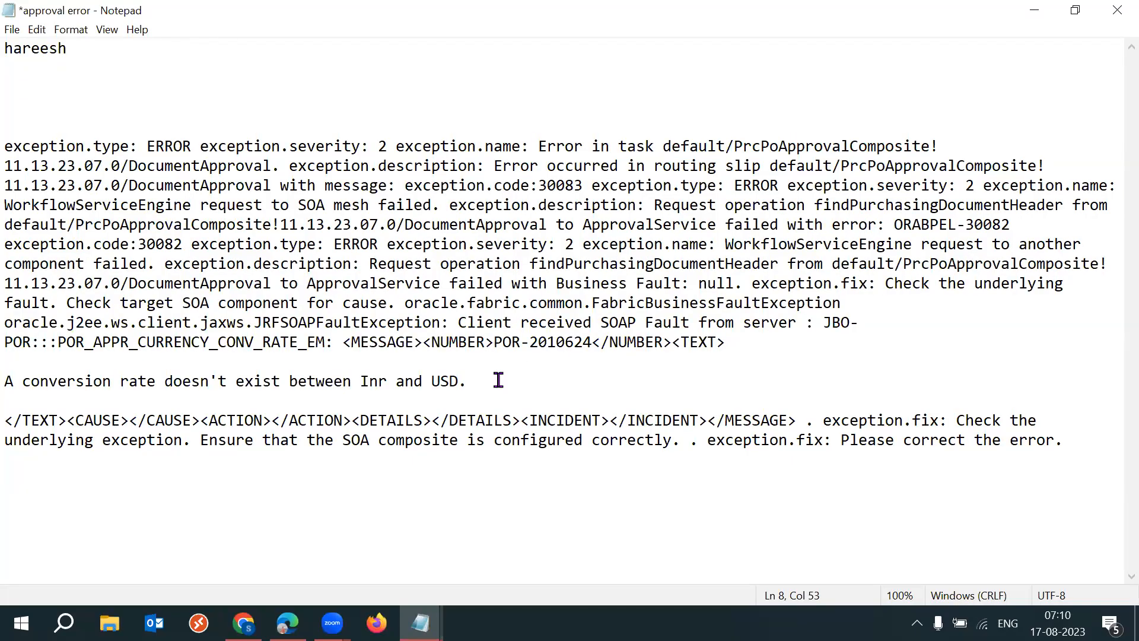
drag(343, 442, 405, 442)
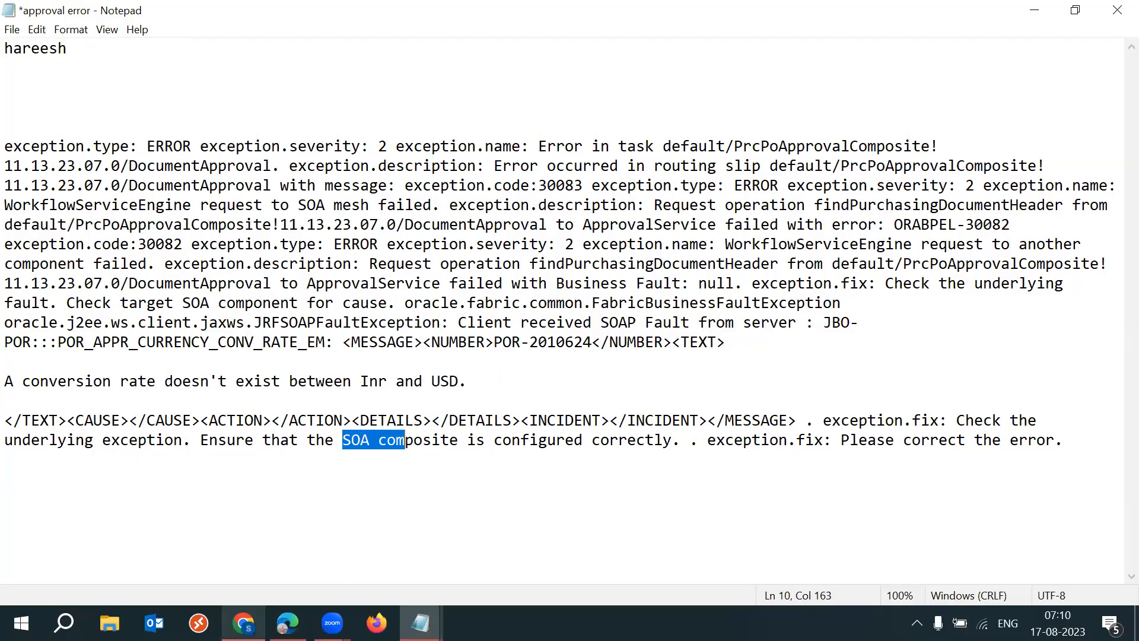
- Return to the BPM Worklist in Chrome and view the Automatic Approval rule's details again
click(243, 623)
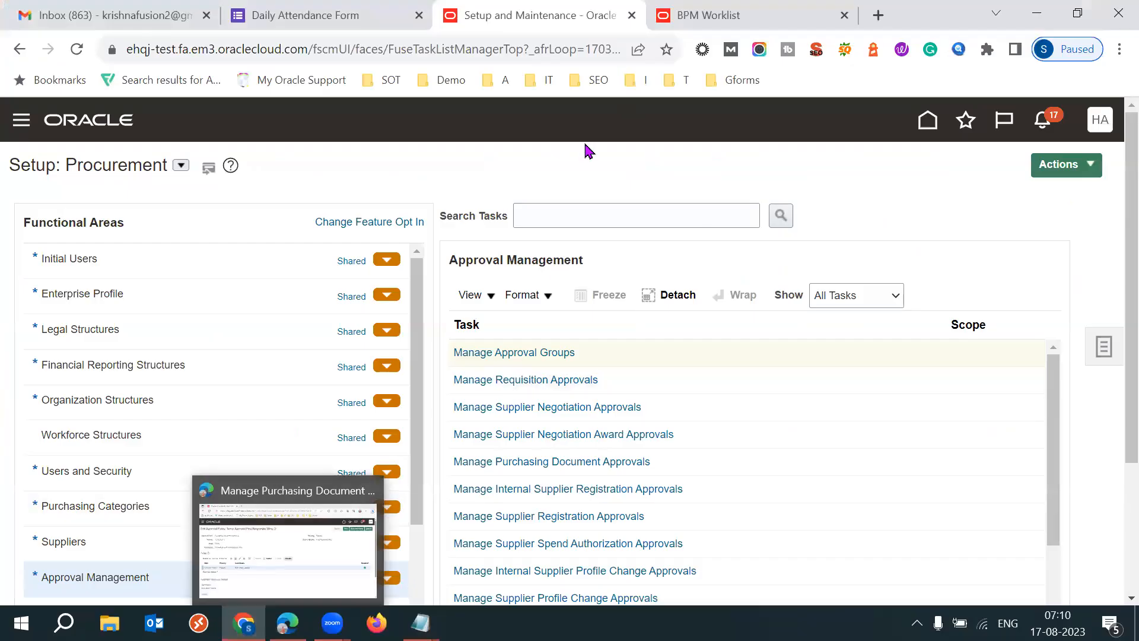
key(ctrl+Tab)
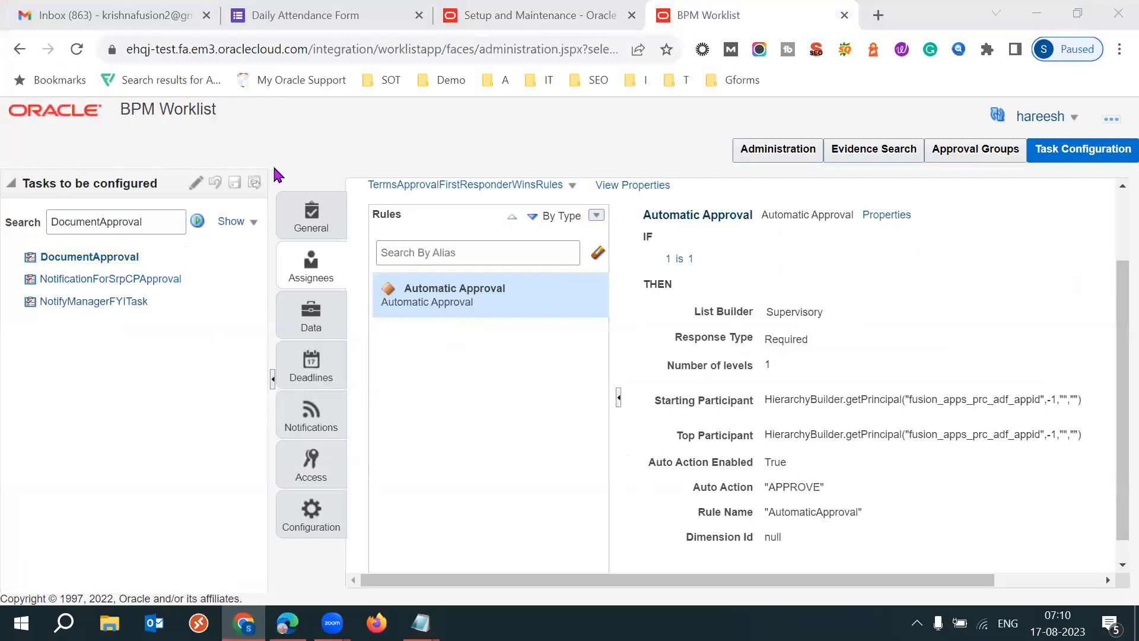
drag(473, 582, 506, 584)
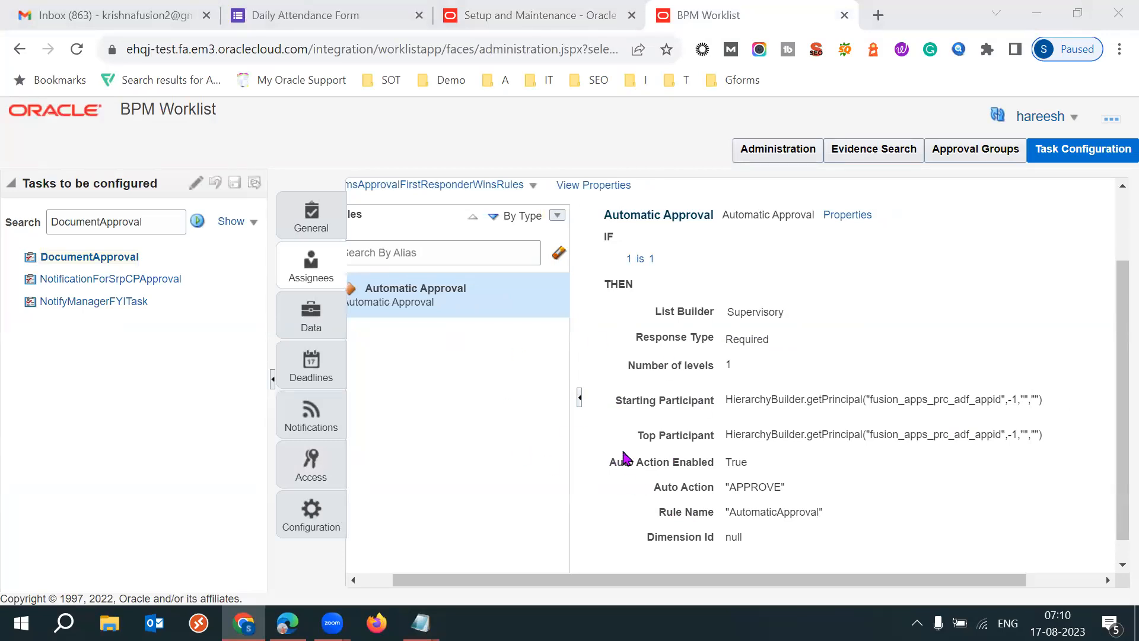
drag(528, 584, 497, 584)
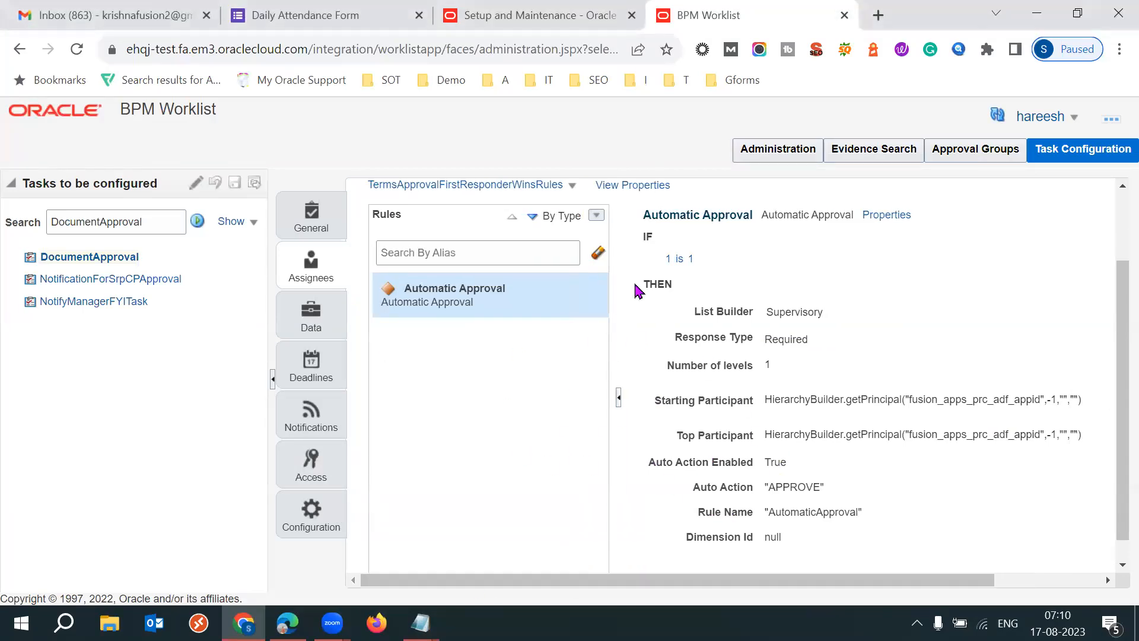
- Switch to the approval error note in Notepad and highlight the conversion rate sentence and parts of the exception text
click(420, 623)
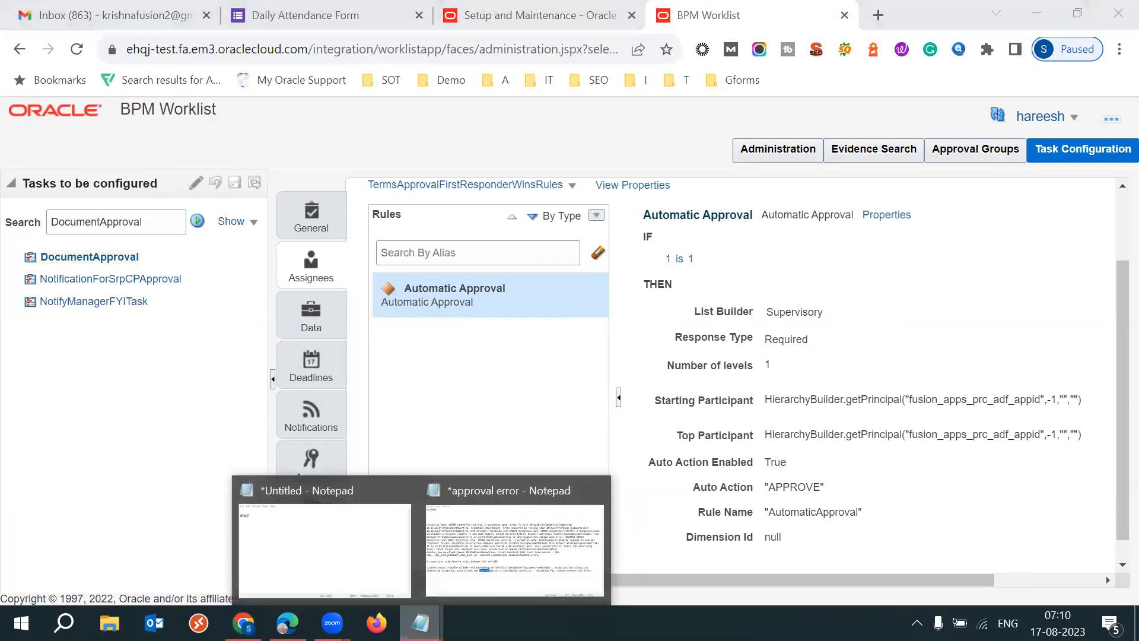
click(492, 569)
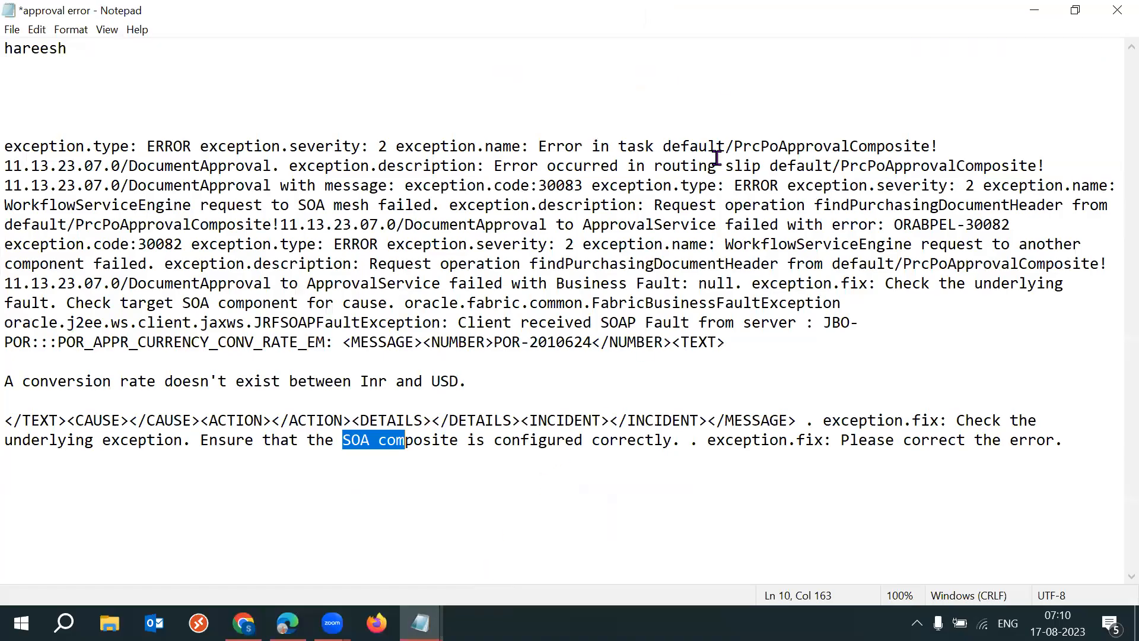
drag(469, 380, 7, 381)
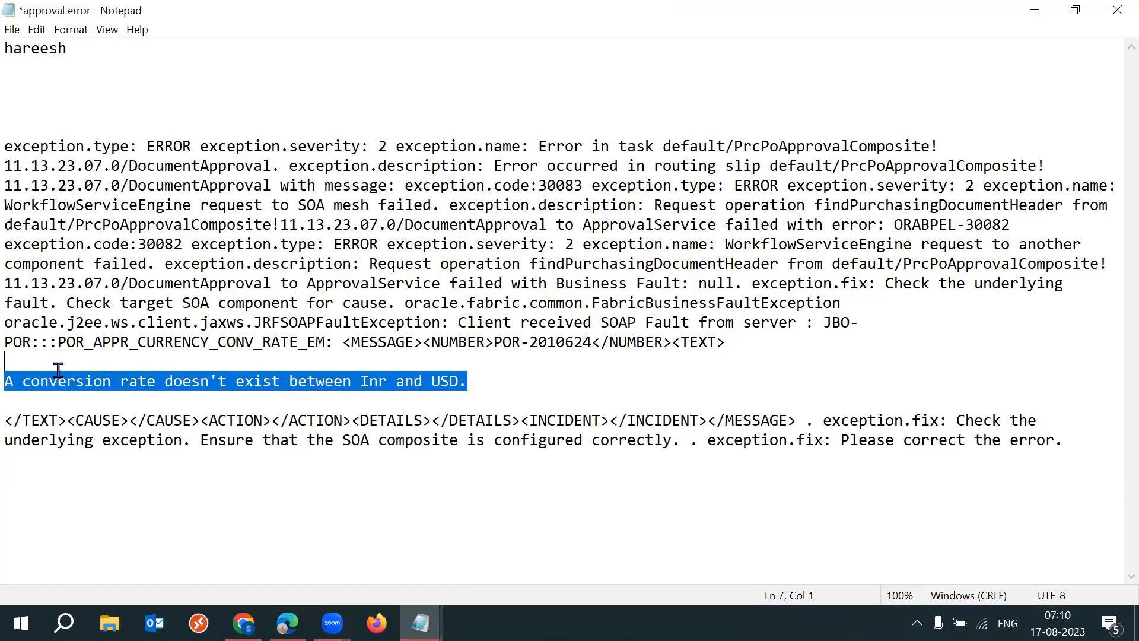
drag(406, 224, 741, 304)
click(628, 225)
click(742, 209)
click(386, 328)
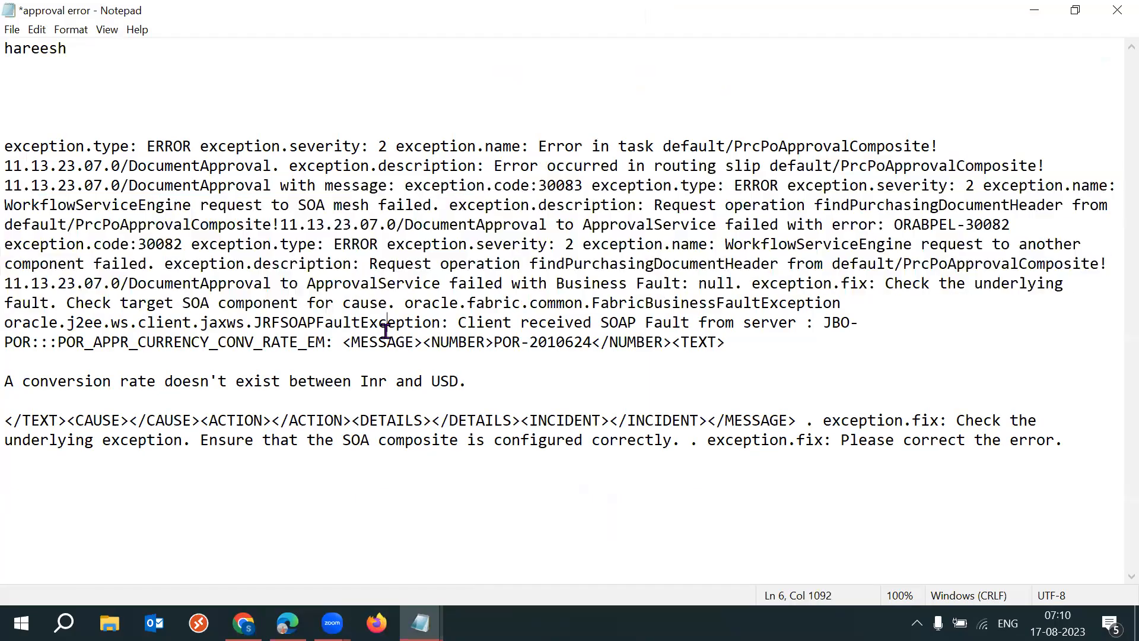
- Highlight the SOA component phrase and the full exception text in the note, and switch back to the BPM Worklist in Chrome
drag(182, 304, 340, 298)
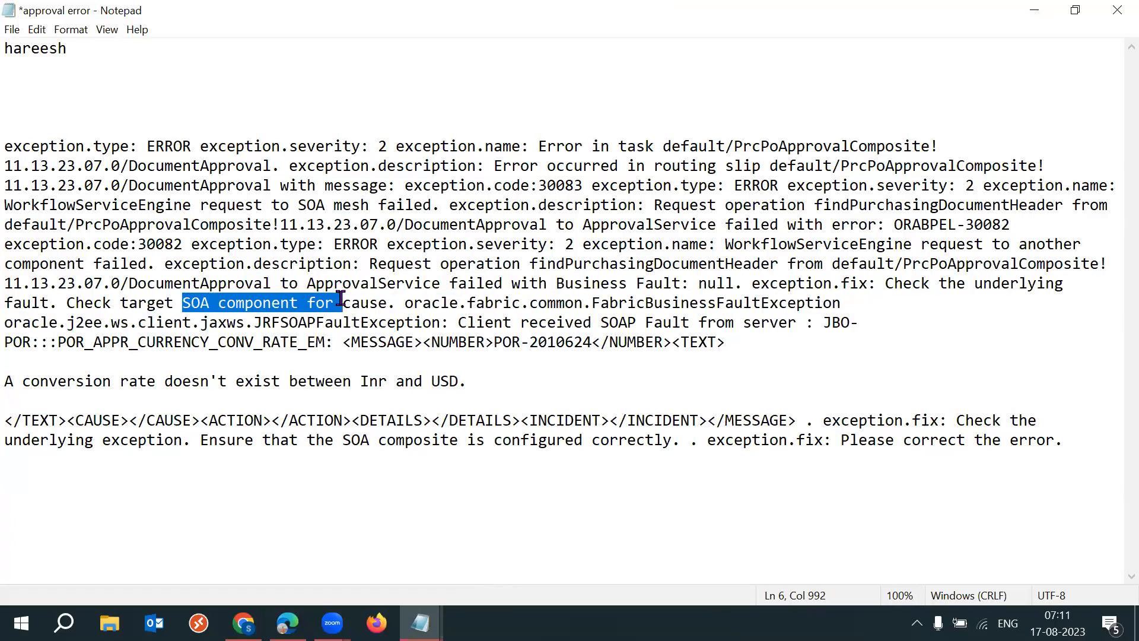
click(32, 148)
drag(32, 148, 350, 324)
drag(352, 326, 553, 353)
click(553, 354)
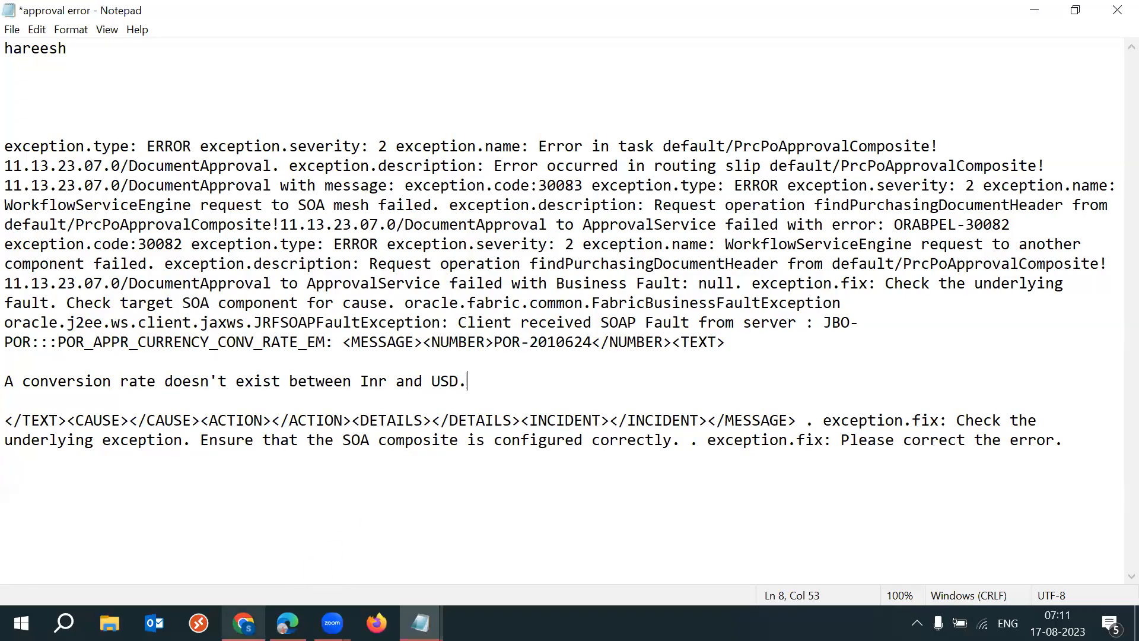
click(249, 621)
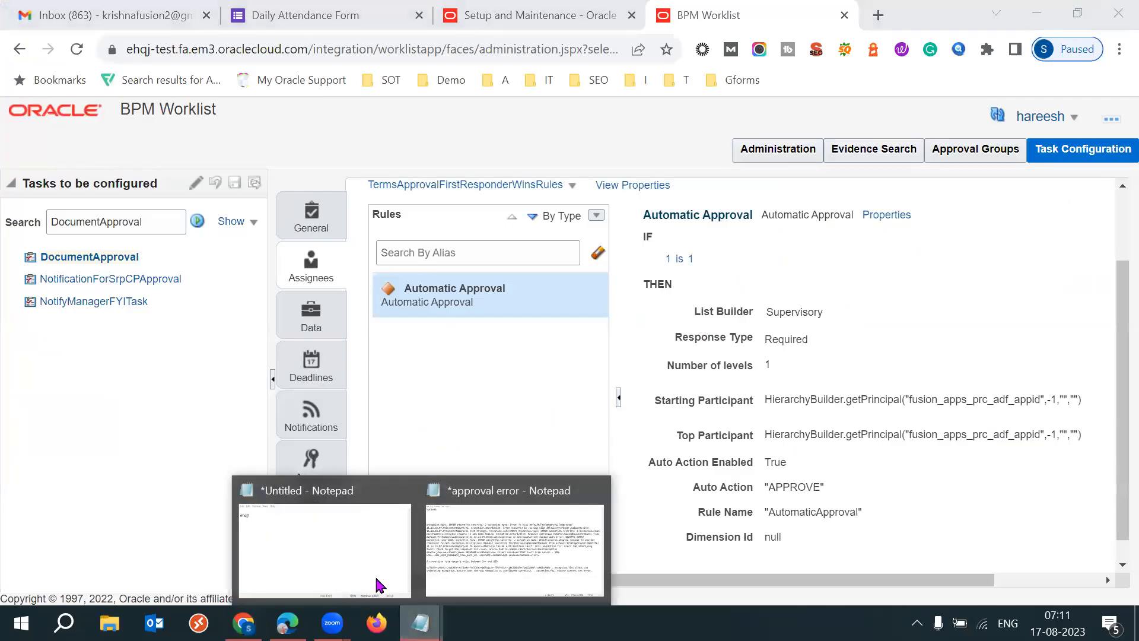
- Highlight ehqj in the untitled Notepad note, and return to the Automatic Approval rule page in the BPM Worklist
click(347, 551)
drag(273, 240, 216, 245)
click(465, 286)
click(1013, 289)
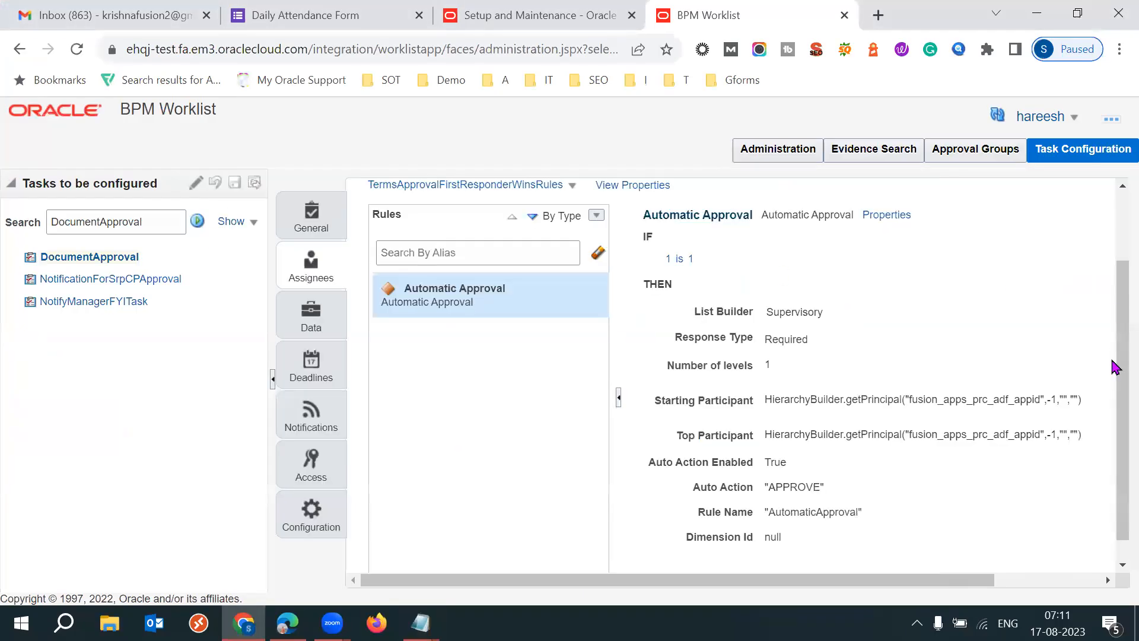
drag(1111, 373, 1115, 300)
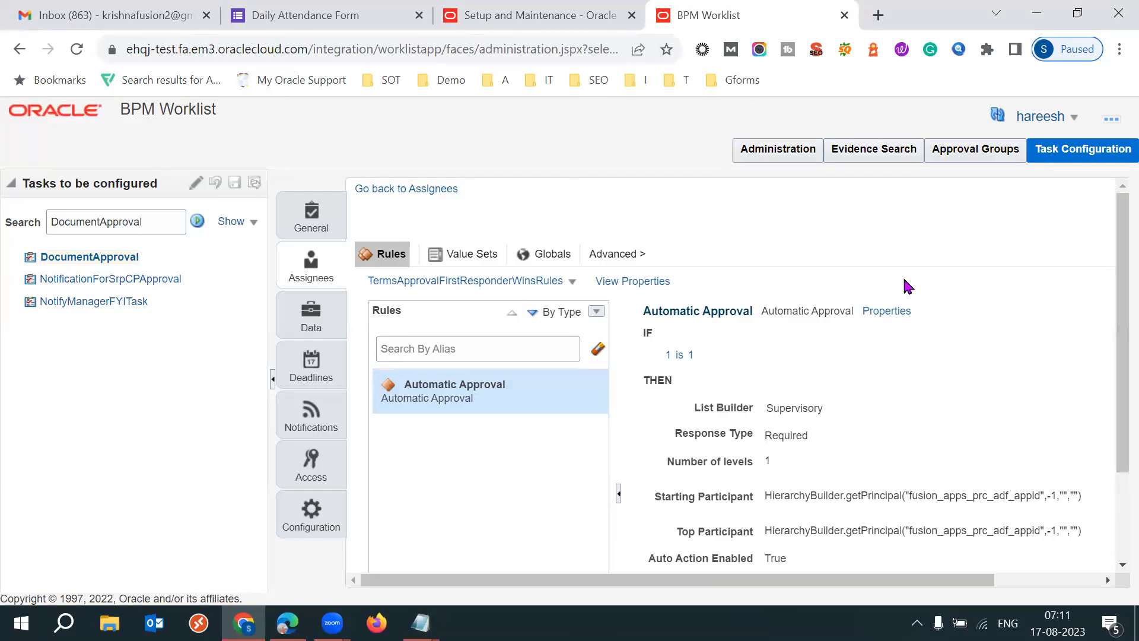
- Reopen the untitled Notepad note twice to mark ehqj, going back to the BPM Worklist in between
mouse_move(420, 623)
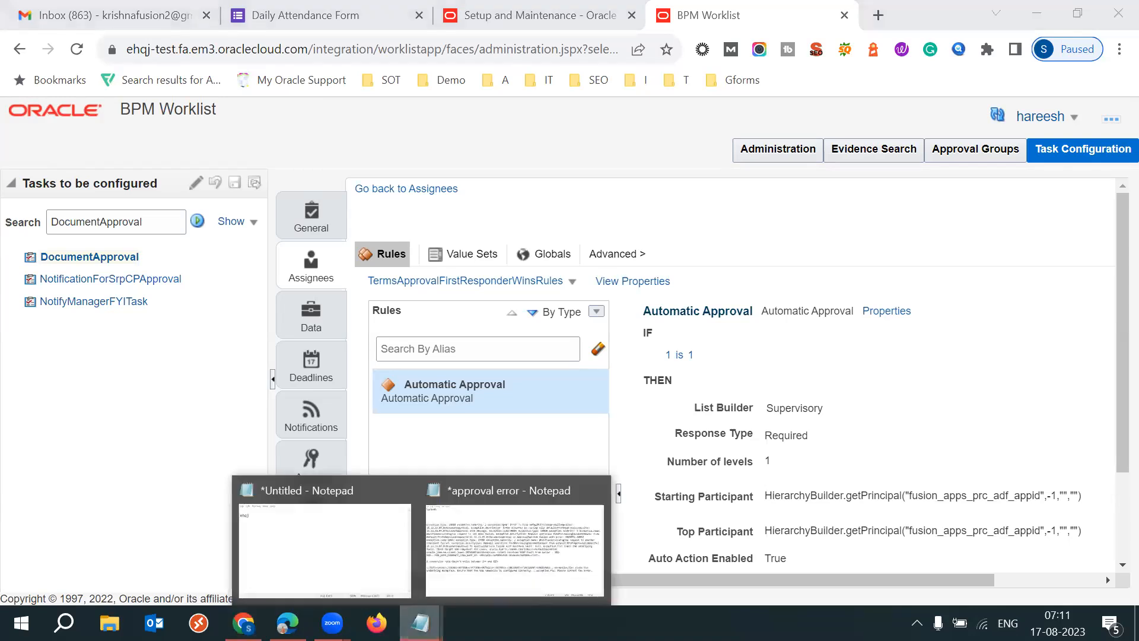
click(338, 553)
drag(268, 239, 223, 241)
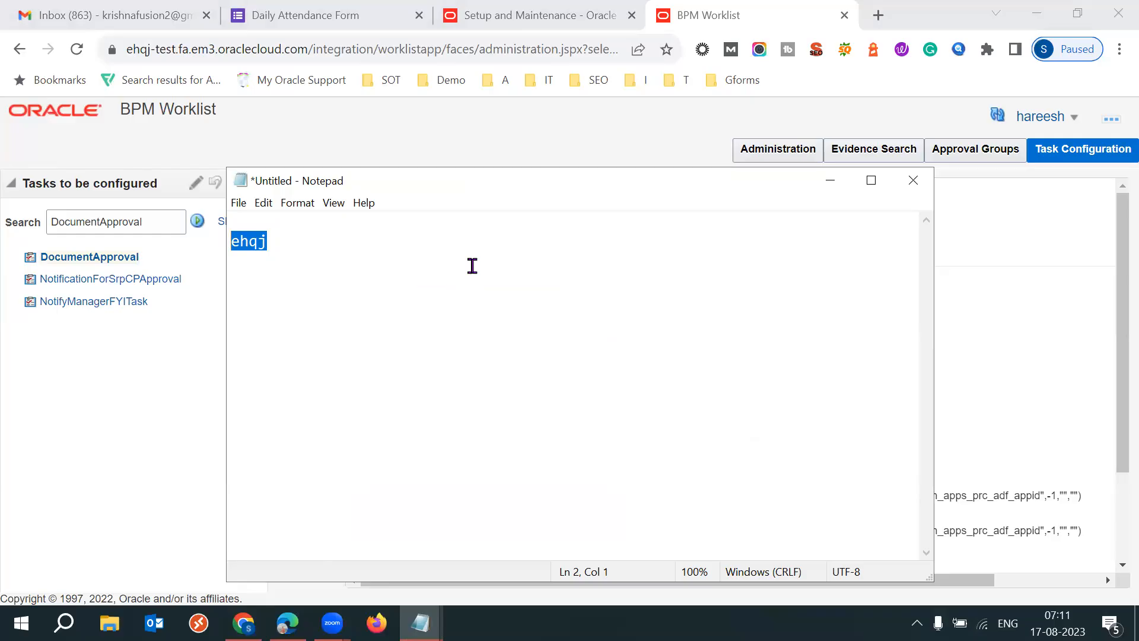
click(1003, 307)
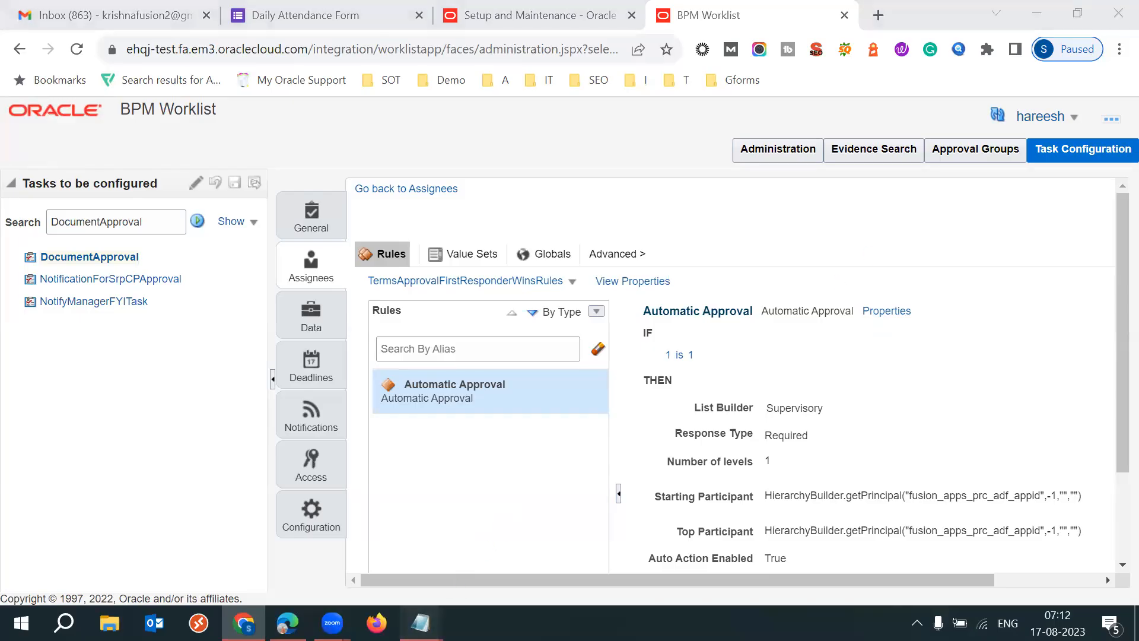
mouse_move(420, 622)
click(351, 546)
click(289, 258)
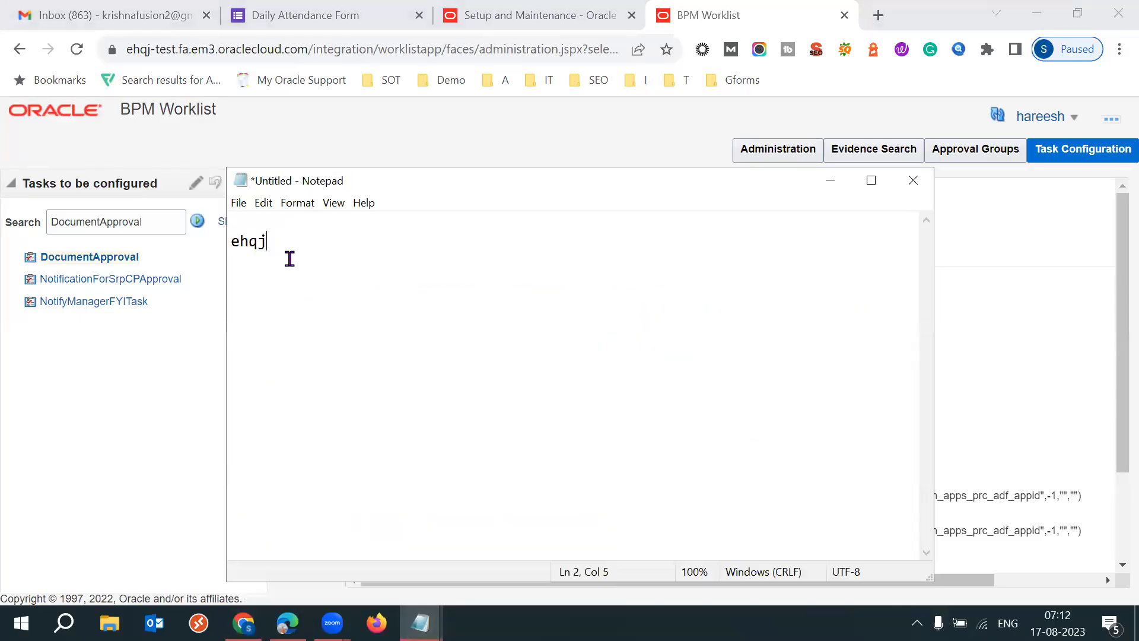
double_click(231, 240)
click(278, 246)
- Switch to the Setup and Maintenance page, go to the Oracle Fusion home page, and show the Procurement apps
click(541, 13)
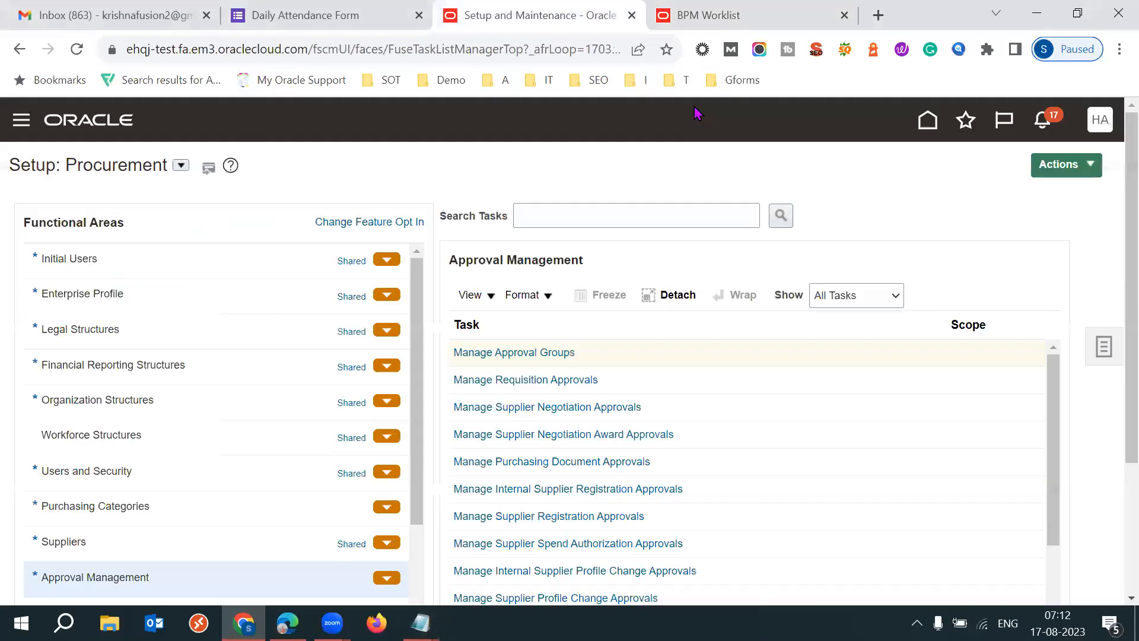
click(928, 121)
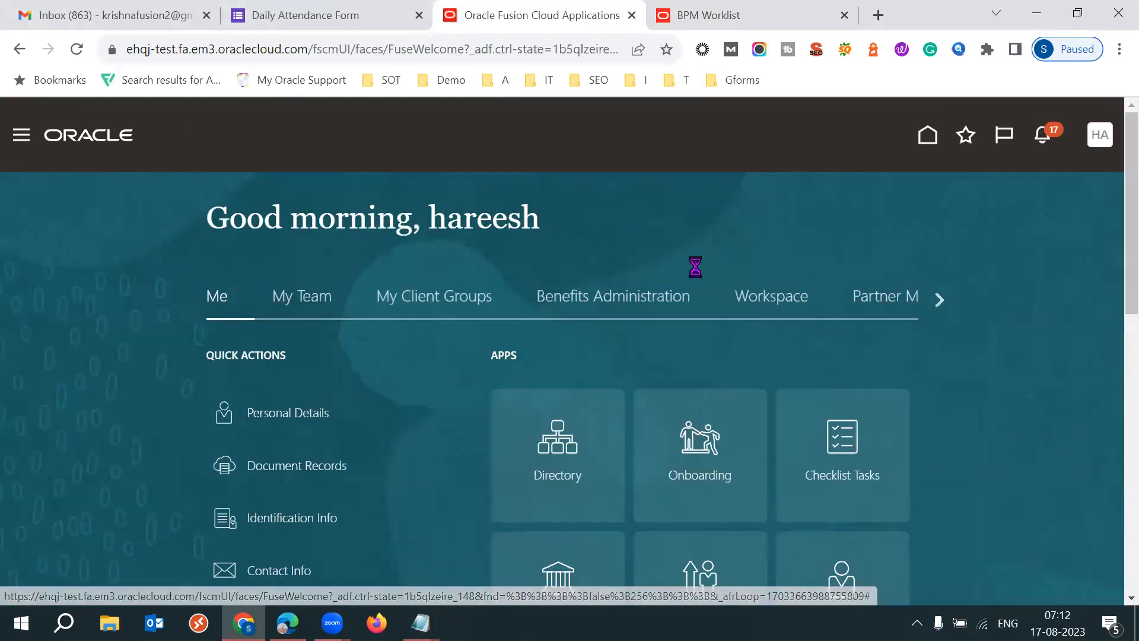
click(942, 303)
click(942, 305)
click(942, 304)
click(940, 302)
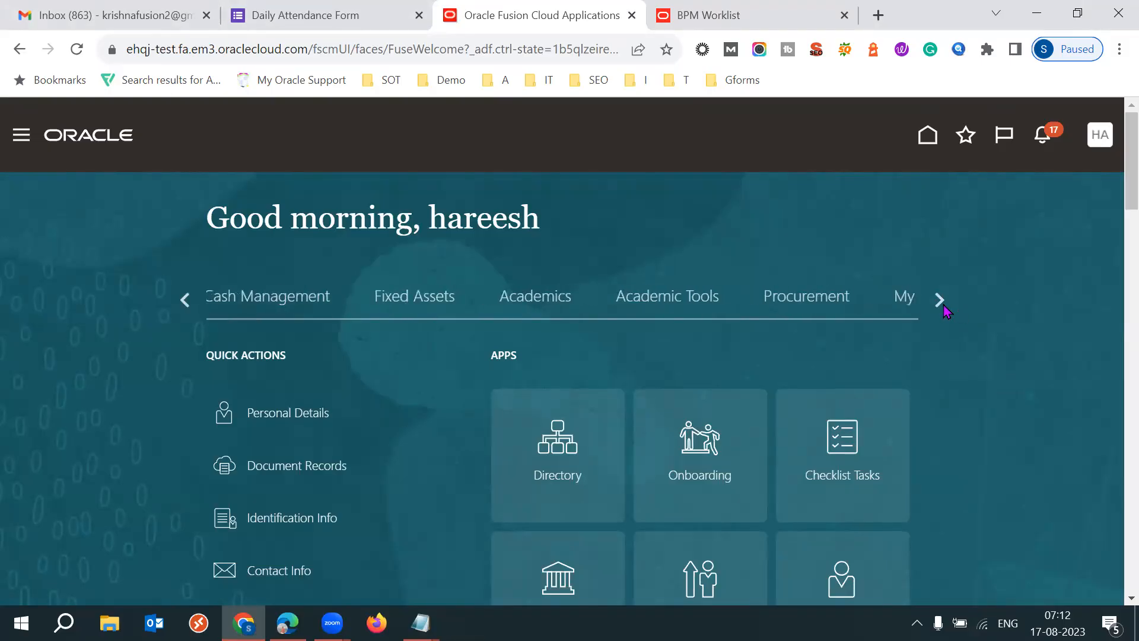
click(778, 297)
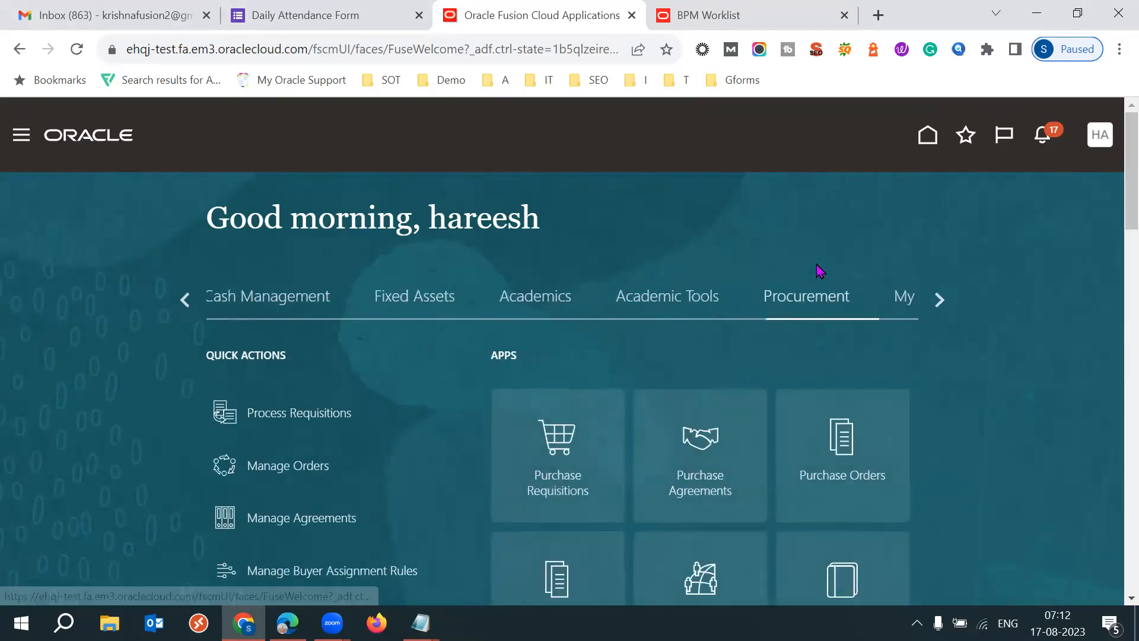
- Open the Purchase Agreements work area from the Procurement apps
scroll(818, 271, down, 1)
scroll(1114, 205, down, 2)
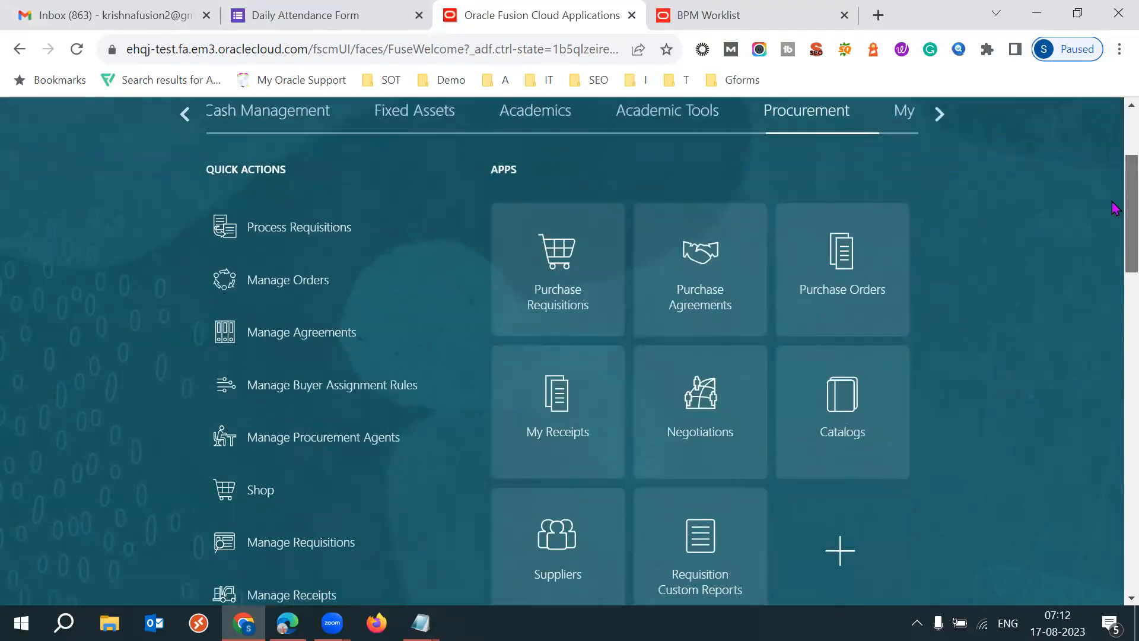
scroll(1114, 202, up, 1)
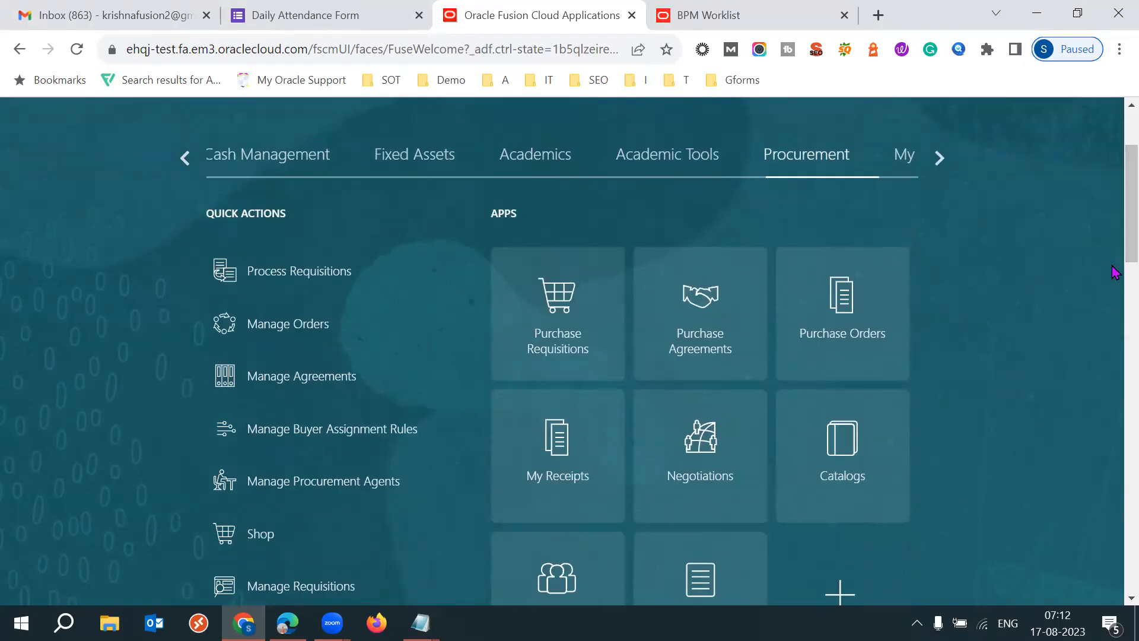
click(686, 321)
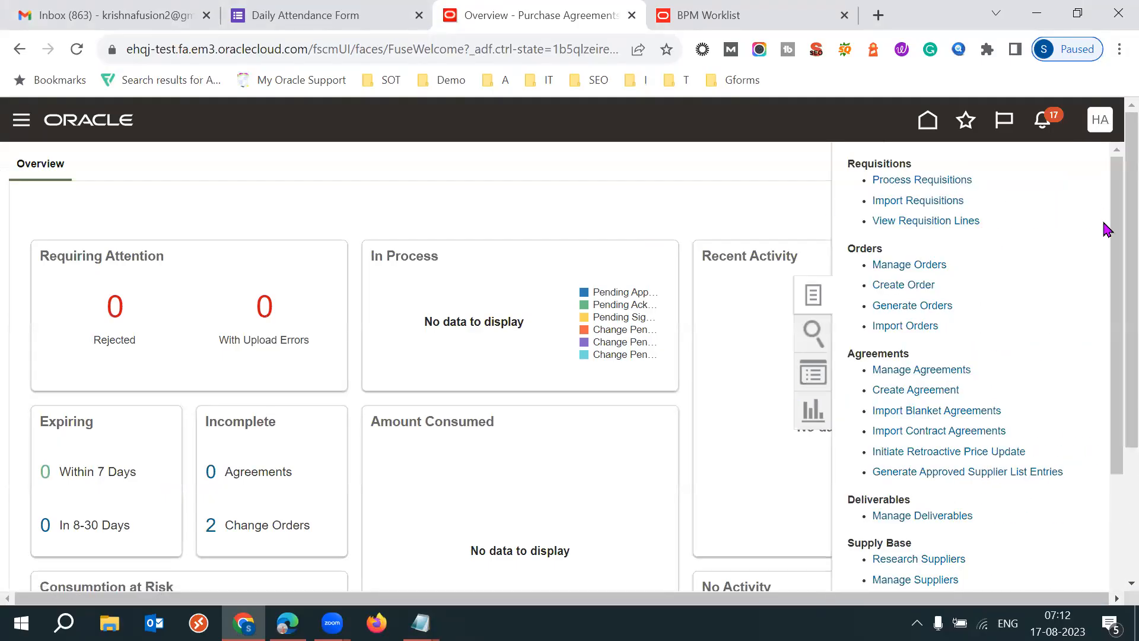
- Create an agreement with style Contract Purchase Agreement and supplier 53H CORPERATE, keeping procurement BU 53H BU and currency Inr
click(916, 391)
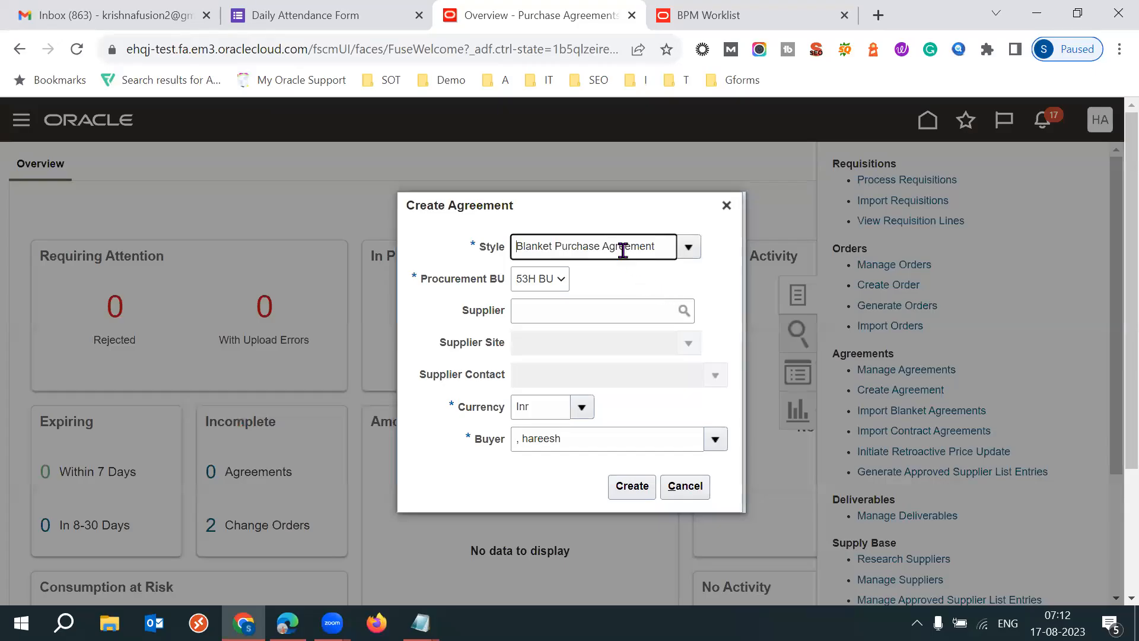
triple_click(622, 250)
text(Cont)
click(595, 270)
click(589, 309)
text(53H)
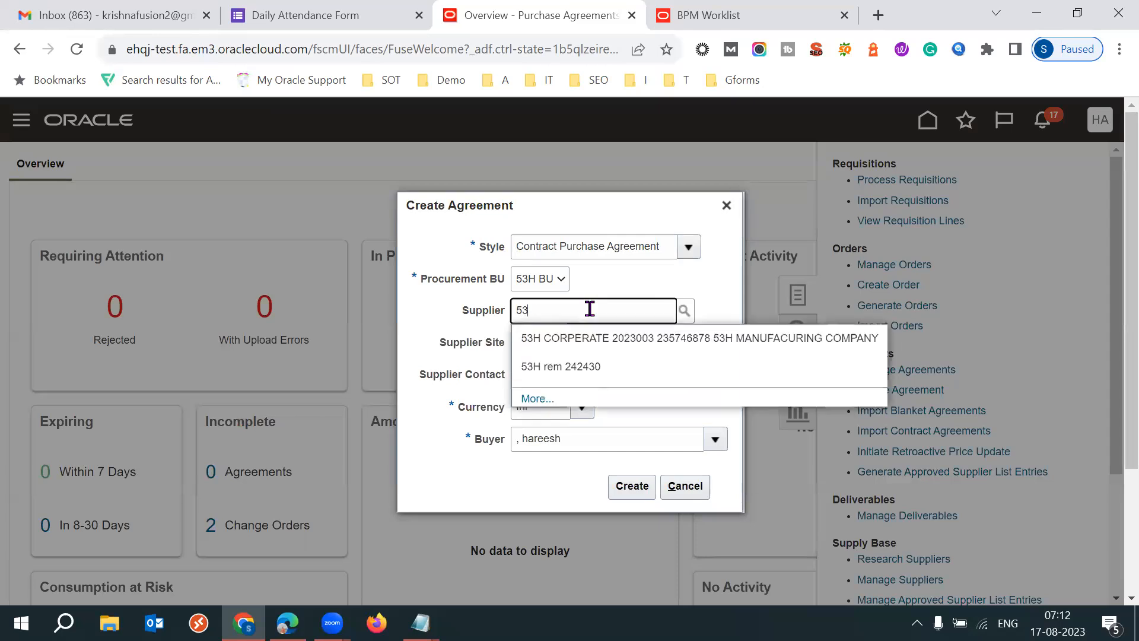
click(593, 337)
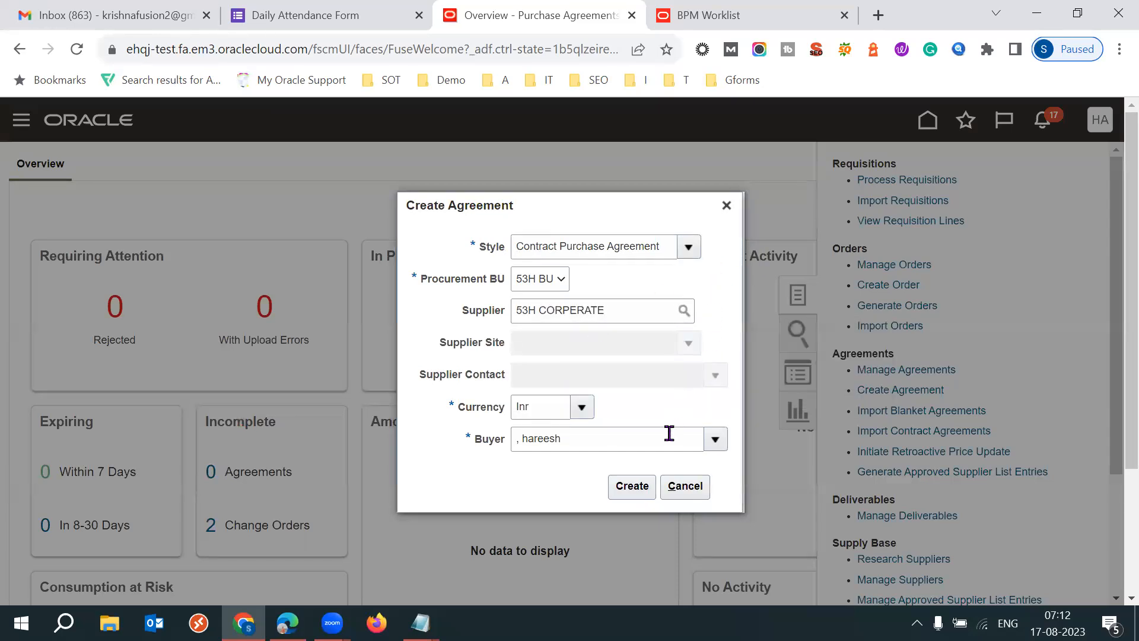
click(629, 485)
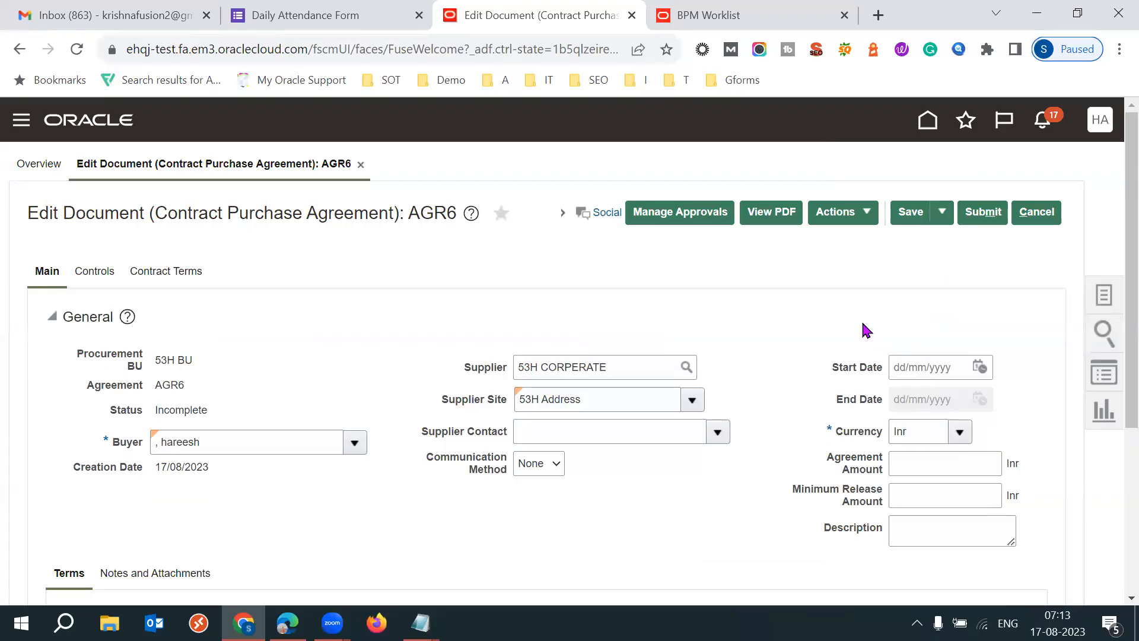
- Set the agreement's start date to 17/08/2023 and its end date to 17/08/2024
click(982, 369)
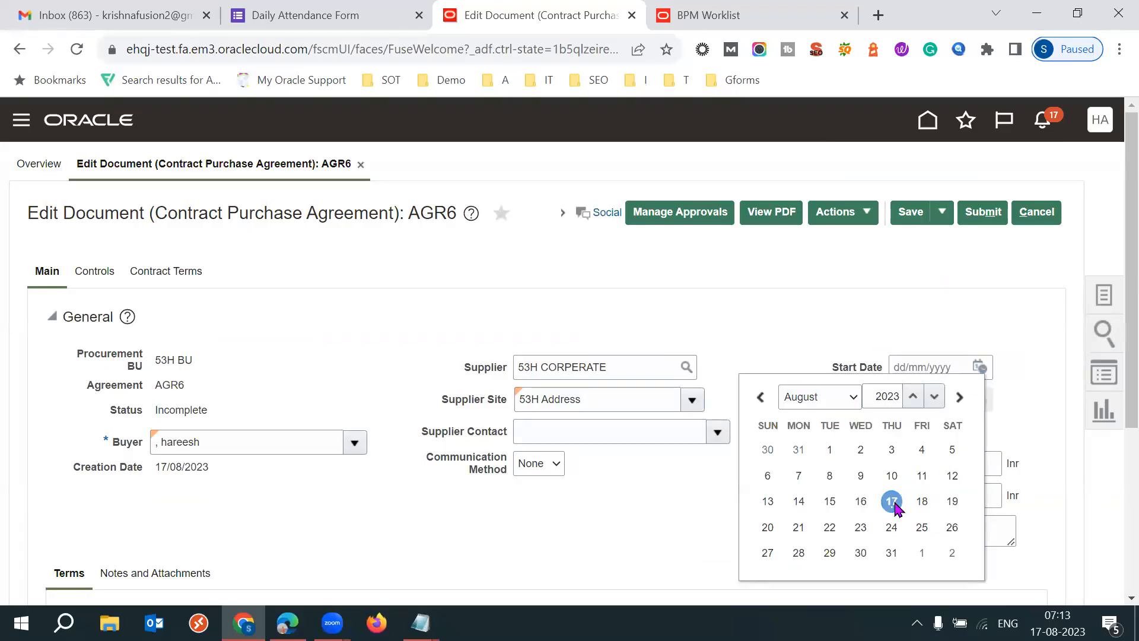
click(892, 499)
triple_click(949, 368)
key(ctrl+c)
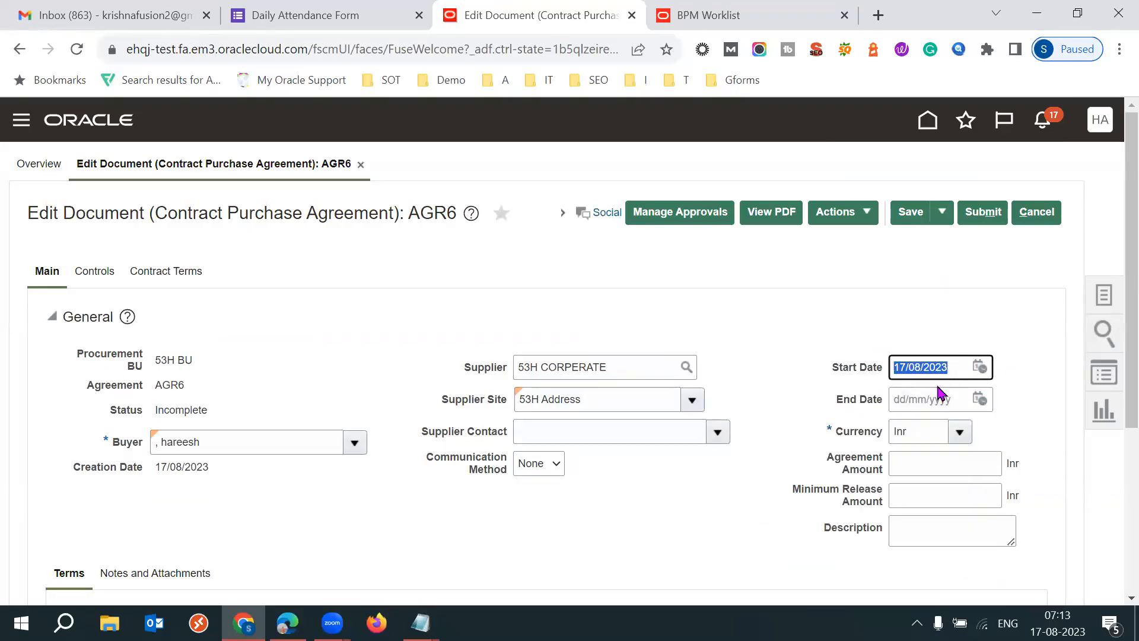
click(911, 398)
key(ctrl+v)
key(BackSpace)
text(4)
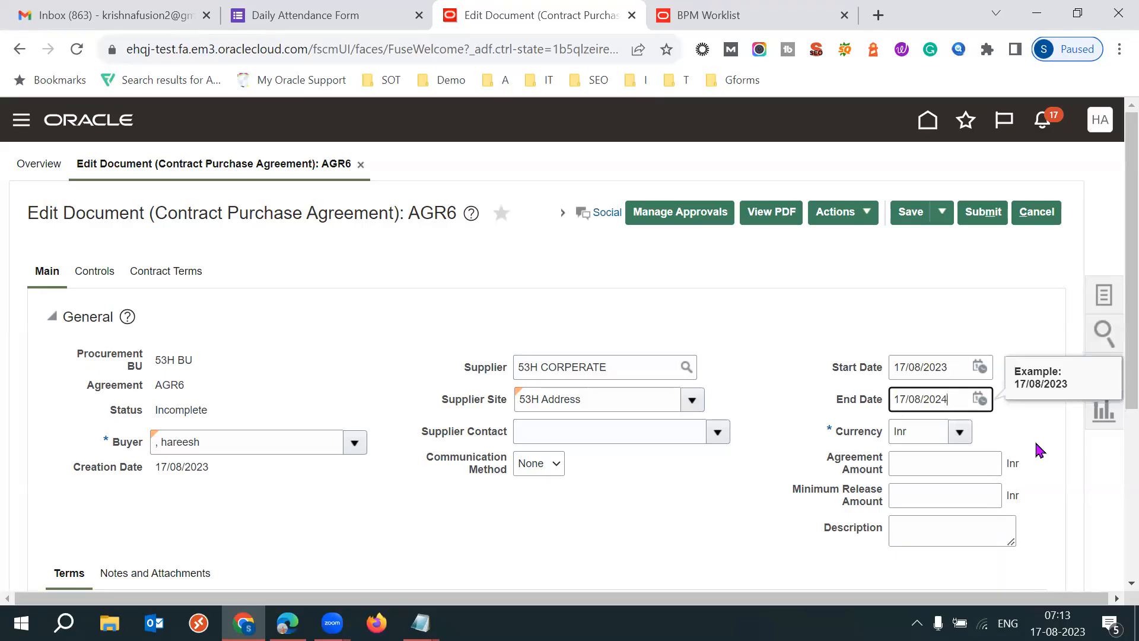
key(Tab)
- Check the agreement's terms and additional information, and save the contract purchase agreement
scroll(1111, 331, down, 4)
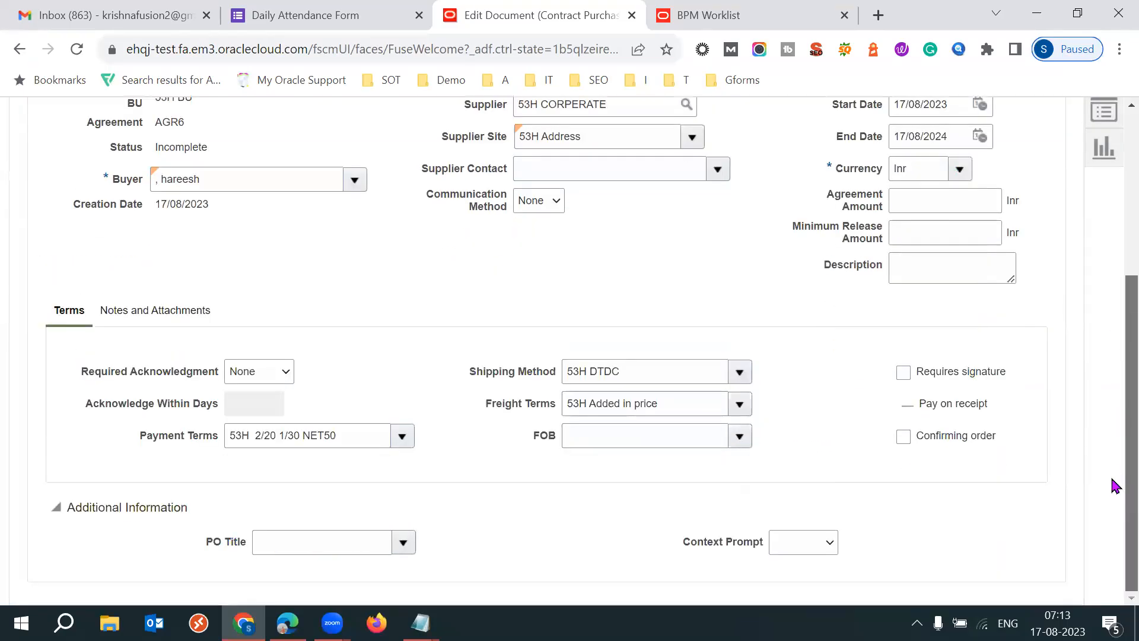
scroll(1114, 235, up, 3)
scroll(1113, 234, up, 1)
click(911, 213)
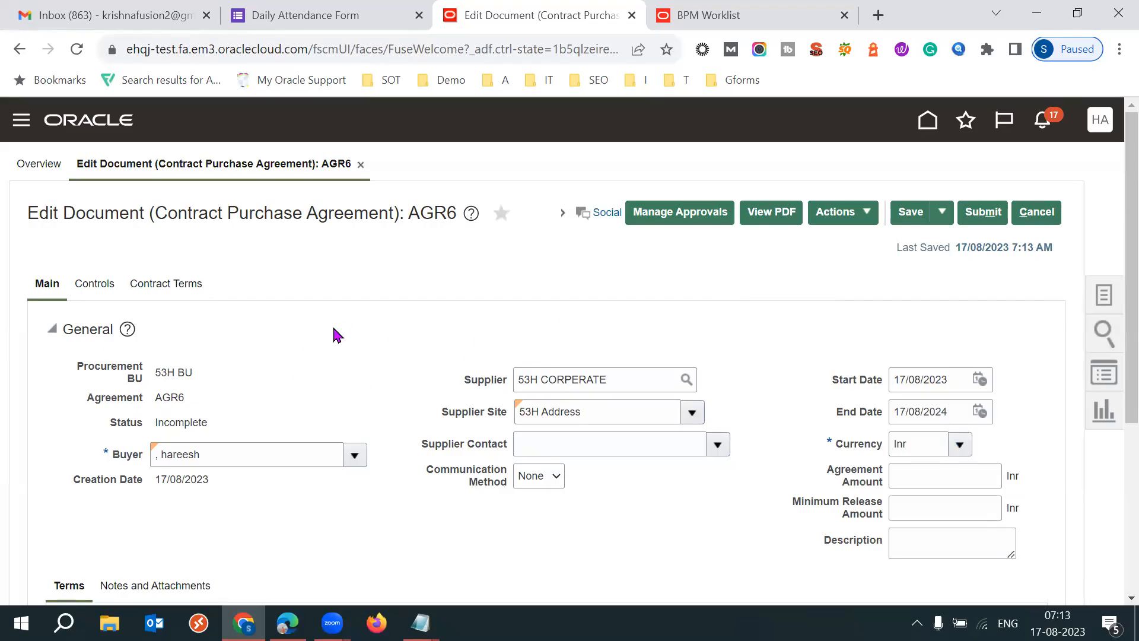
- Look over the saved agreement's general details and terms, and open its approval management page
scroll(1111, 332, down, 3)
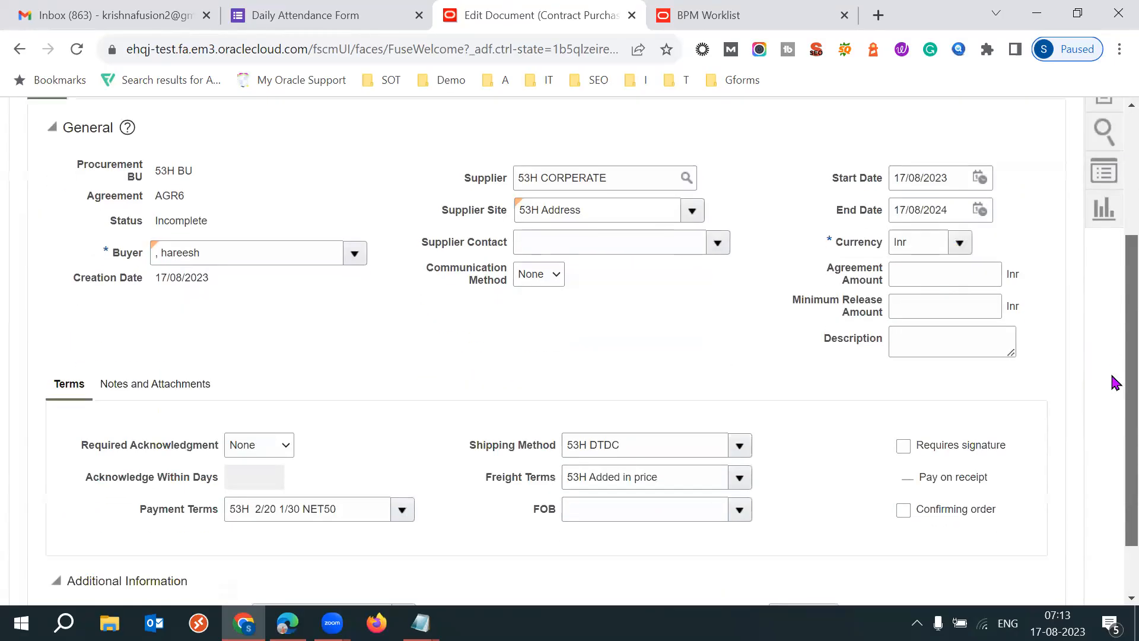
scroll(1111, 330, up, 3)
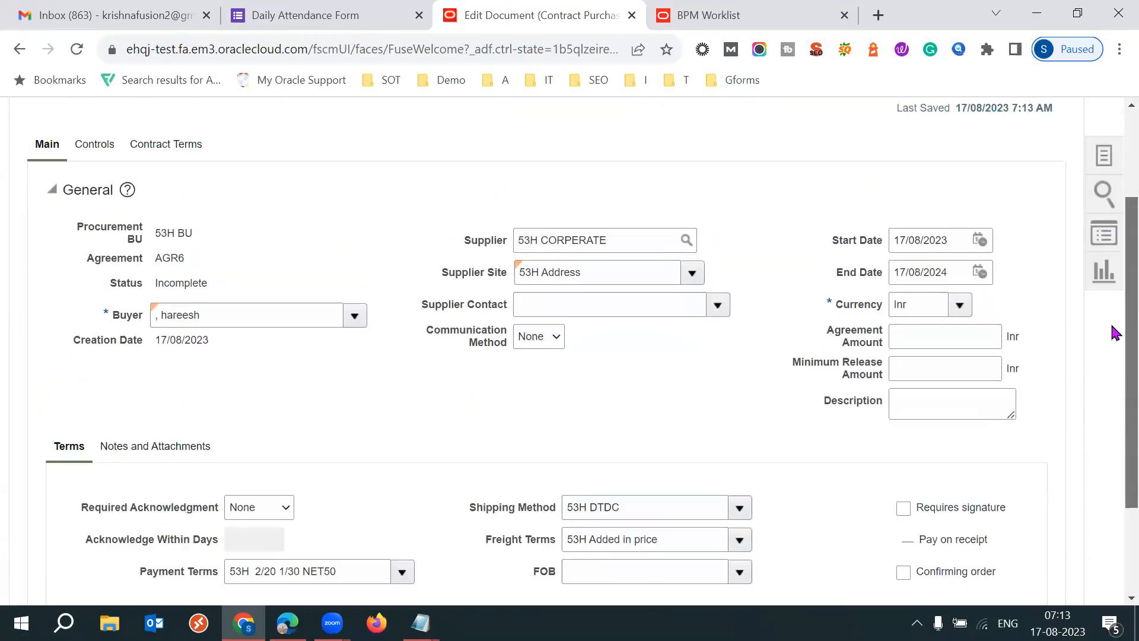
scroll(1112, 403, down, 3)
scroll(1115, 407, down, 1)
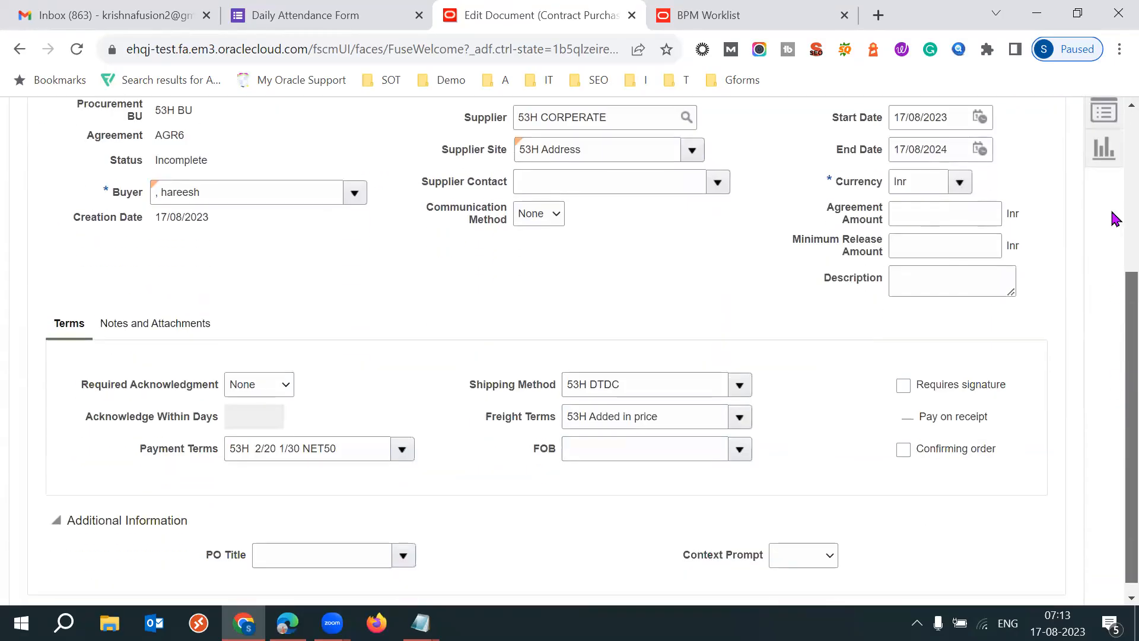
scroll(1111, 216, up, 4)
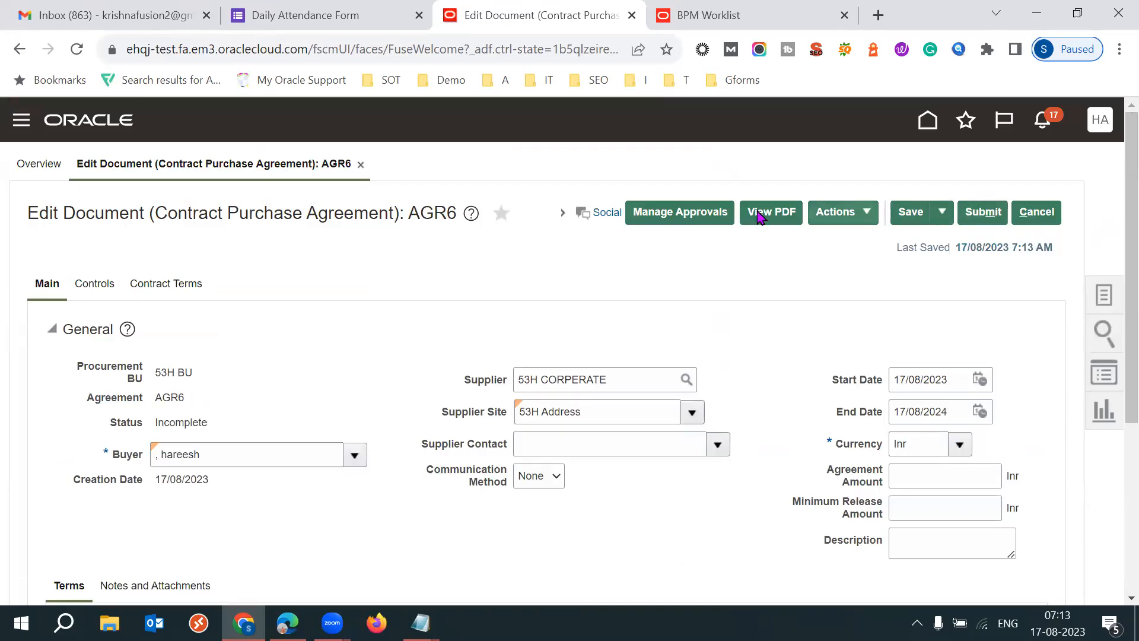
click(688, 218)
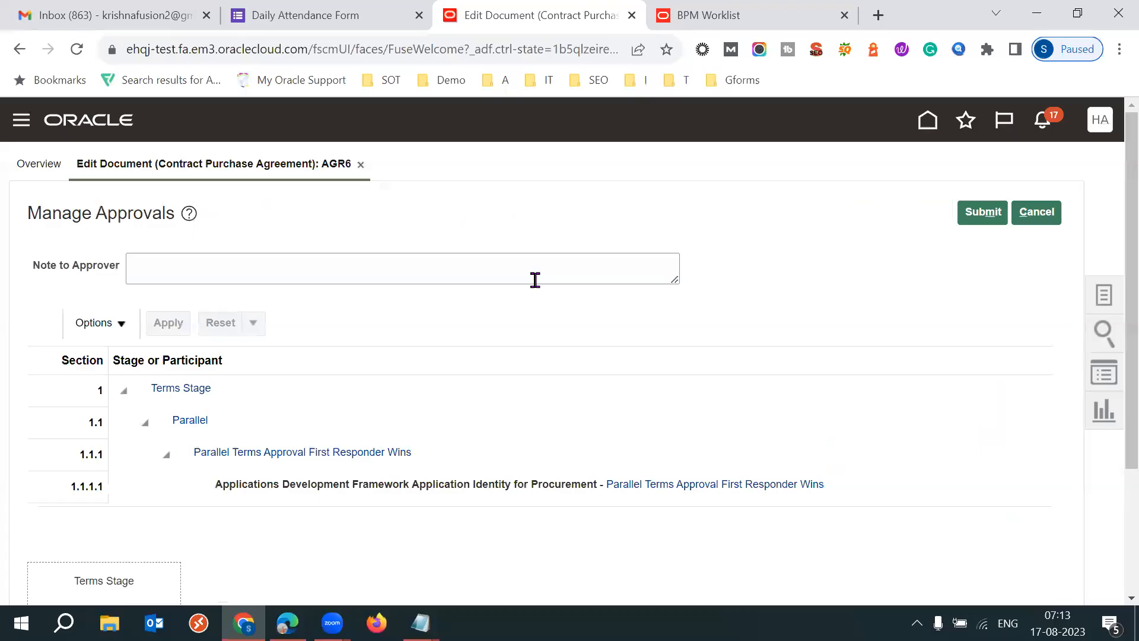
- Review the Terms Stage approval route and submit the contract purchase agreement for approval
scroll(1111, 474, down, 3)
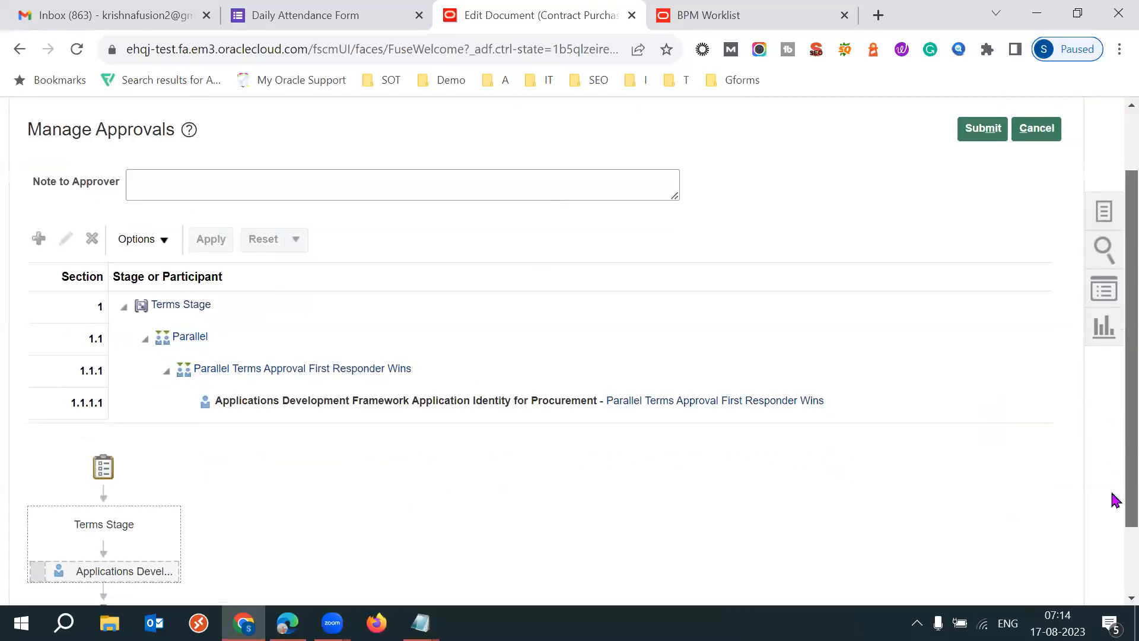
scroll(1108, 471, up, 2)
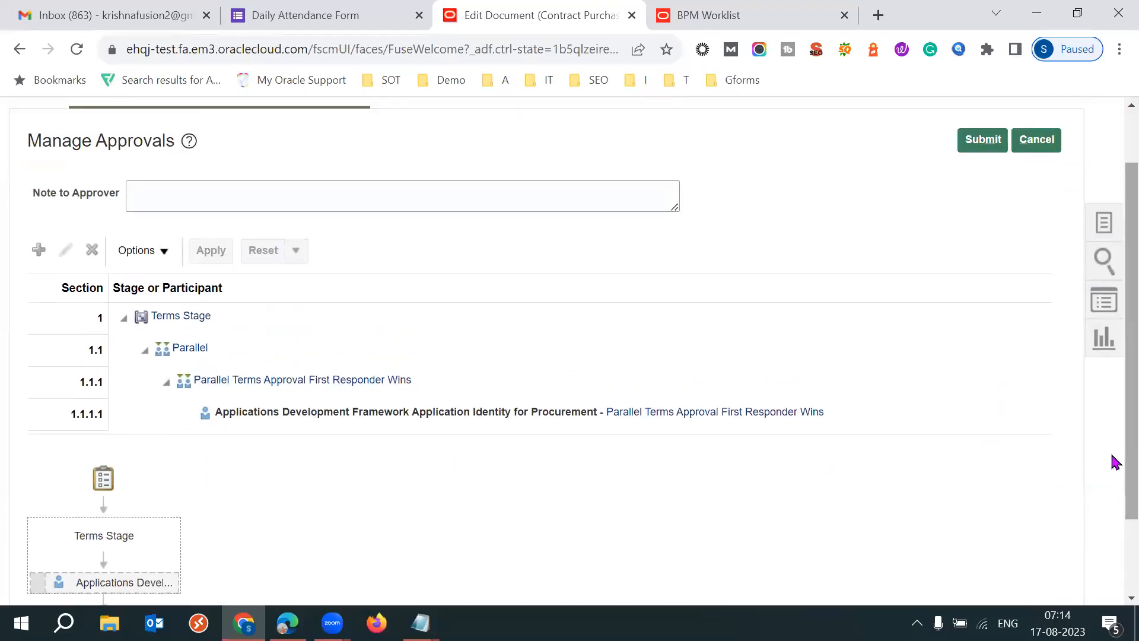
scroll(1112, 460, up, 1)
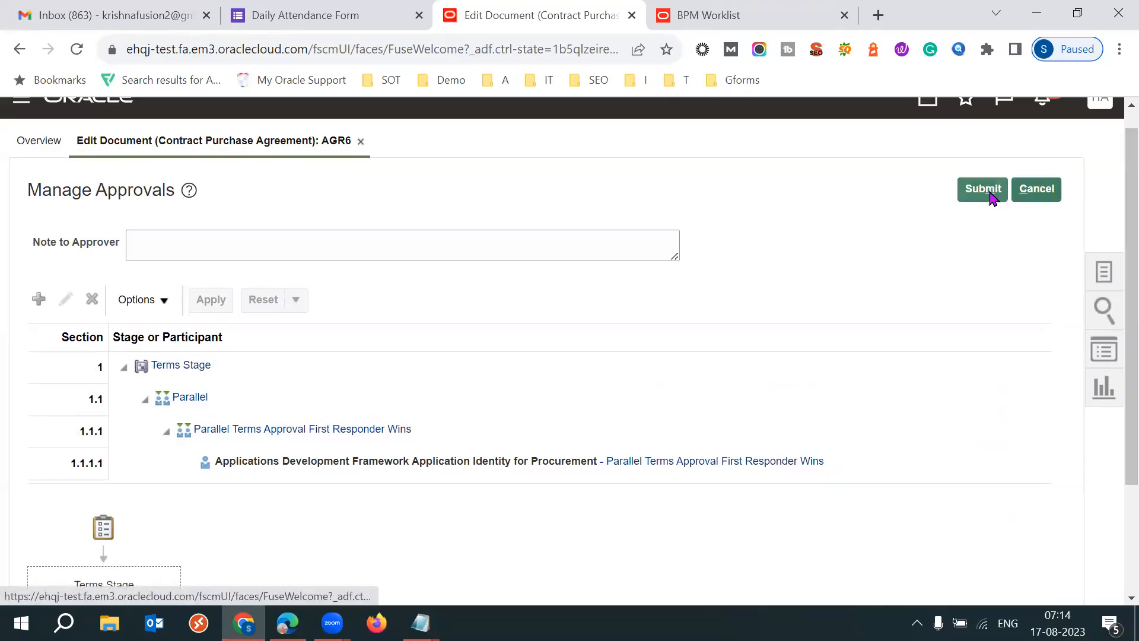
click(986, 191)
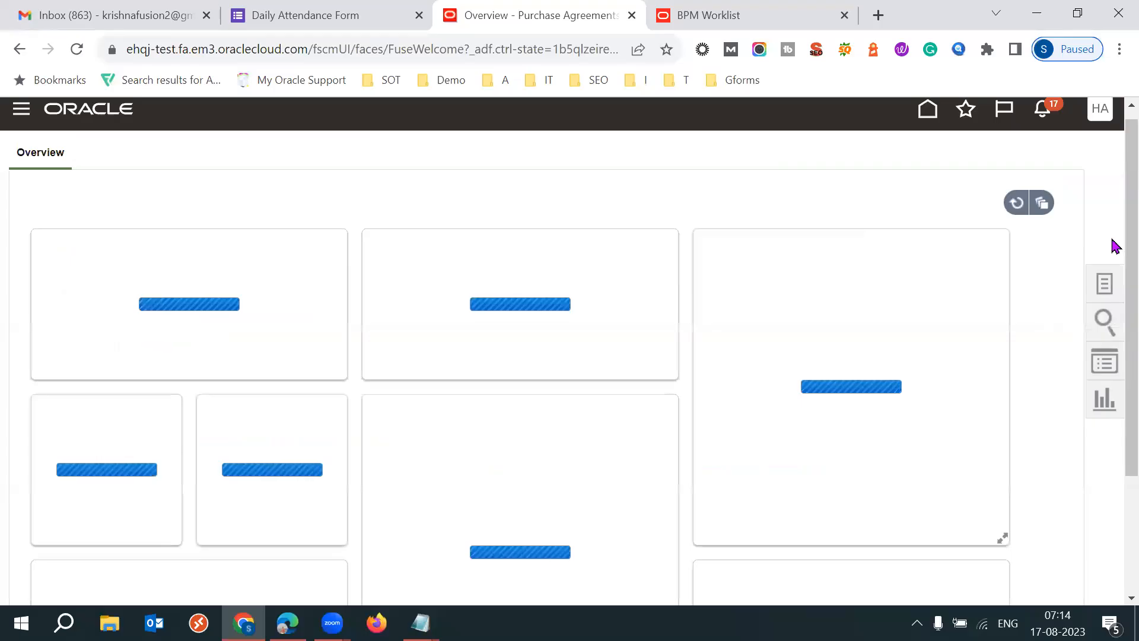
- Create a purchase order in 53H BU for supplier 53H CORPERATE, keeping the Purchase Order style and Inr currency
click(743, 256)
click(1103, 290)
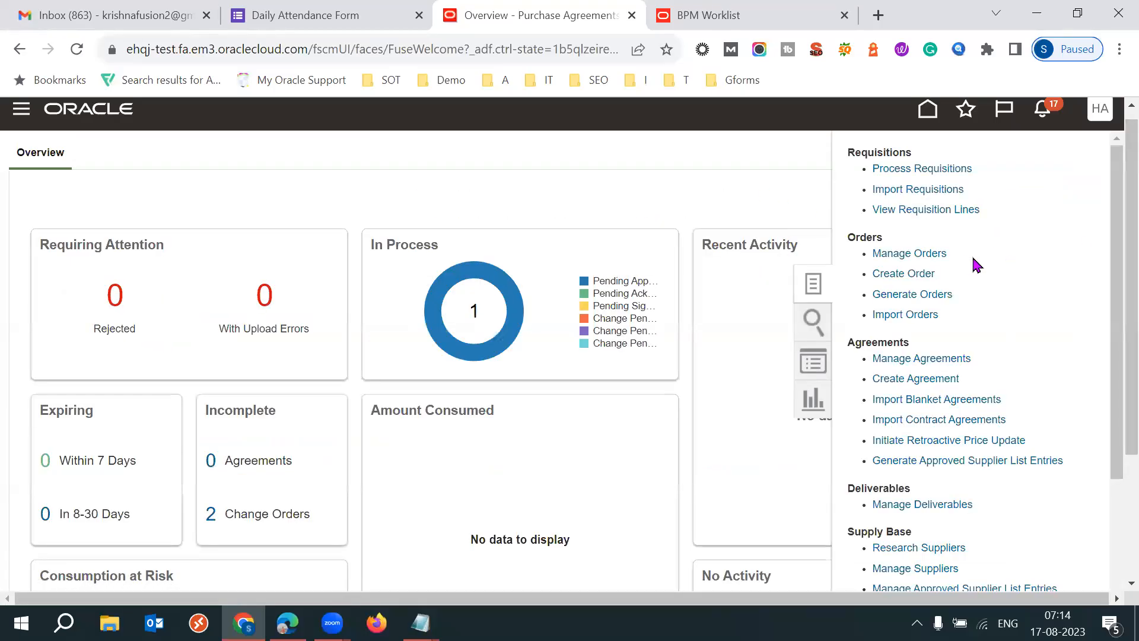
click(898, 274)
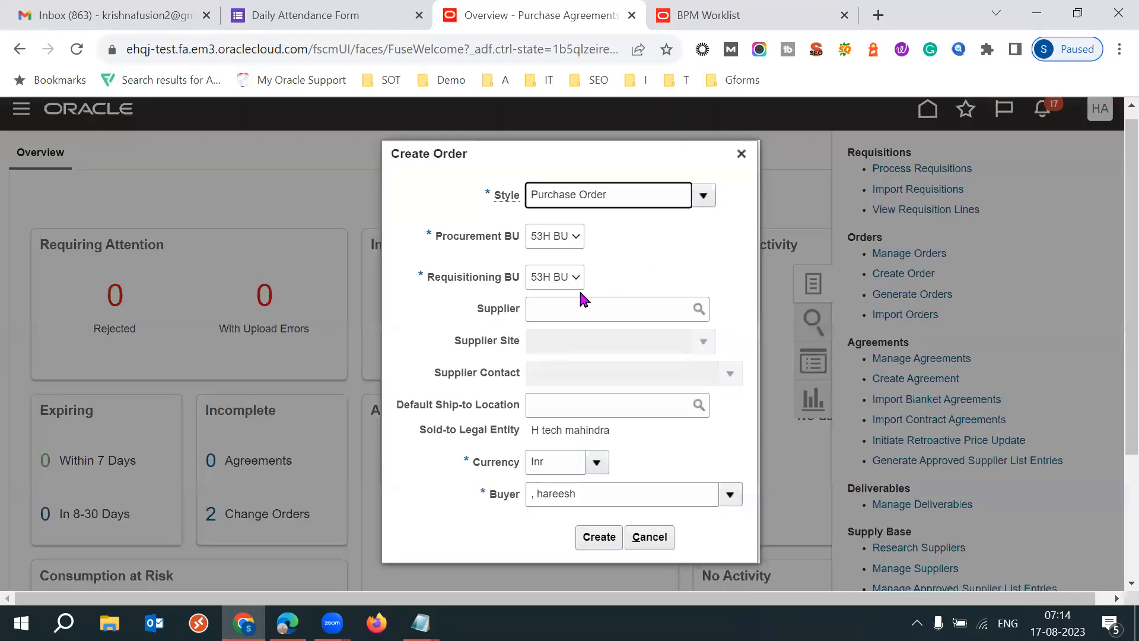
click(555, 303)
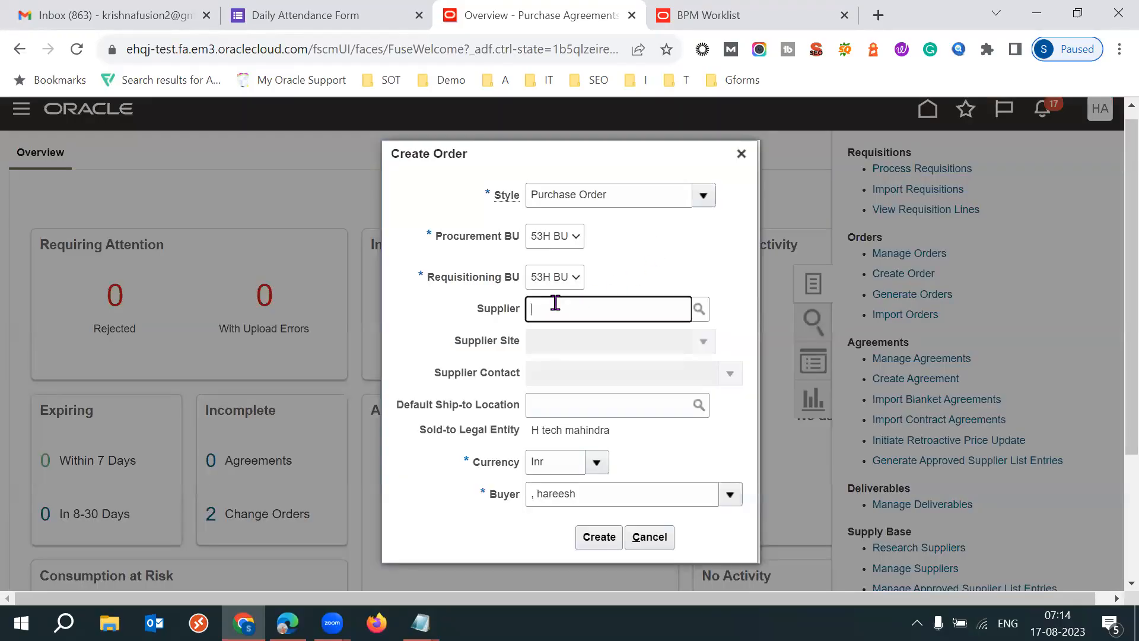
text(53H)
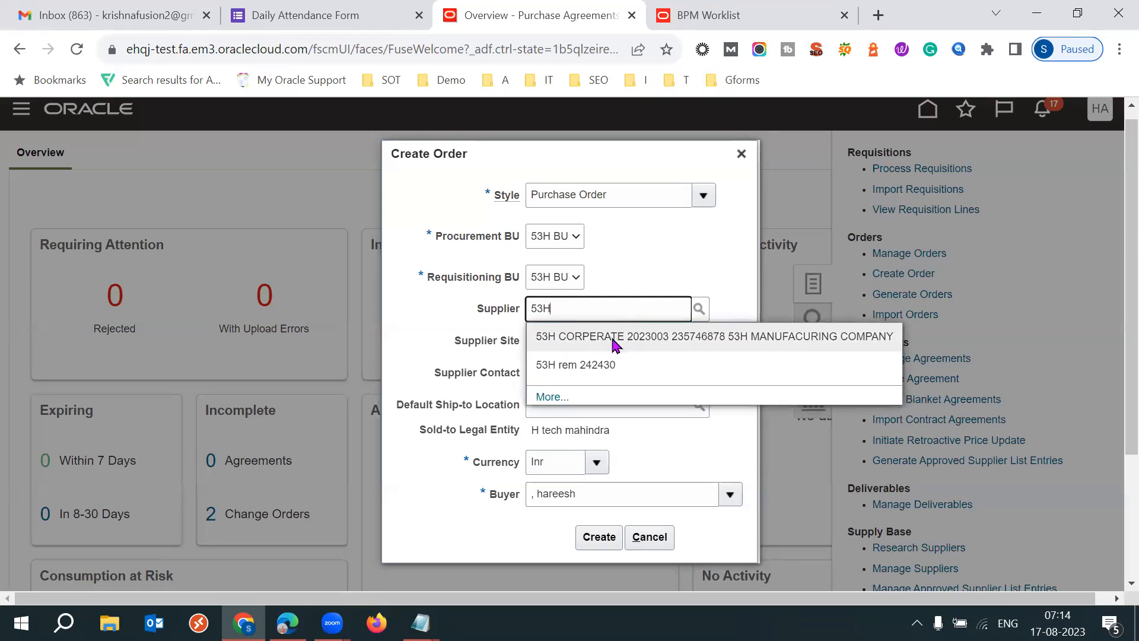
click(615, 338)
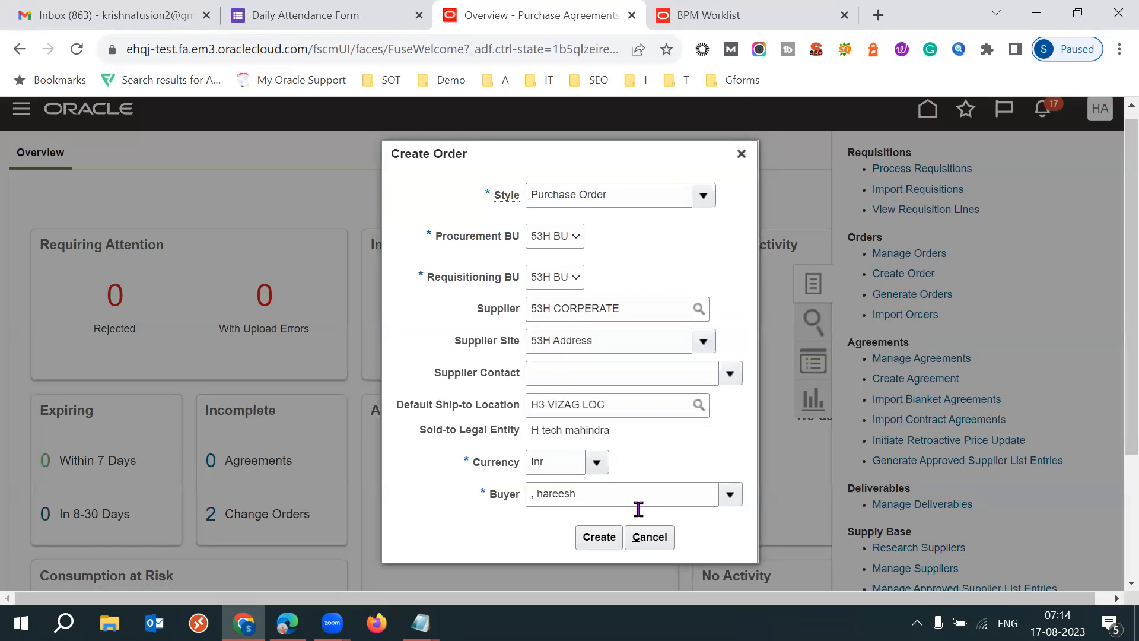
click(599, 536)
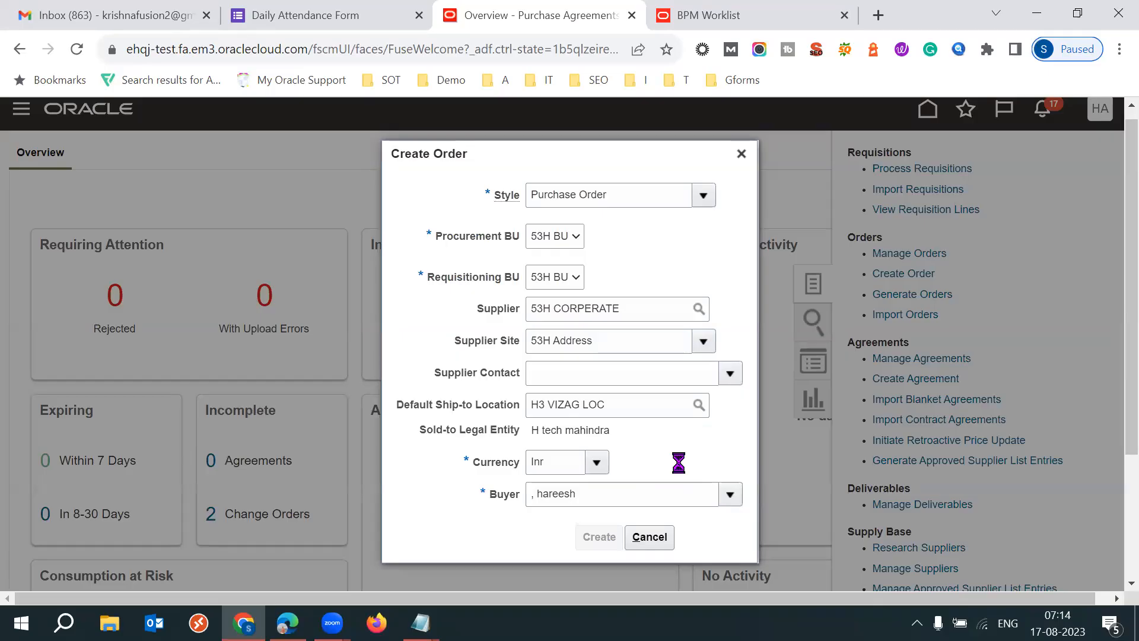
drag(473, 462, 511, 465)
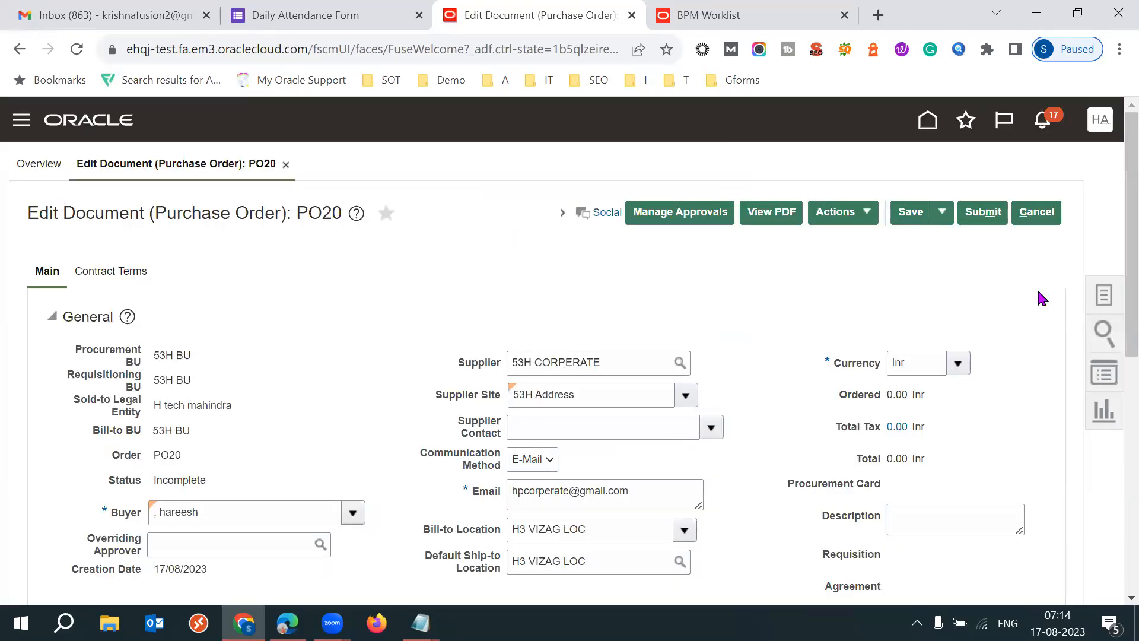
- Look over the order's general details and terms, and add an order line for item CG15
scroll(1114, 286, down, 2)
scroll(1114, 397, down, 3)
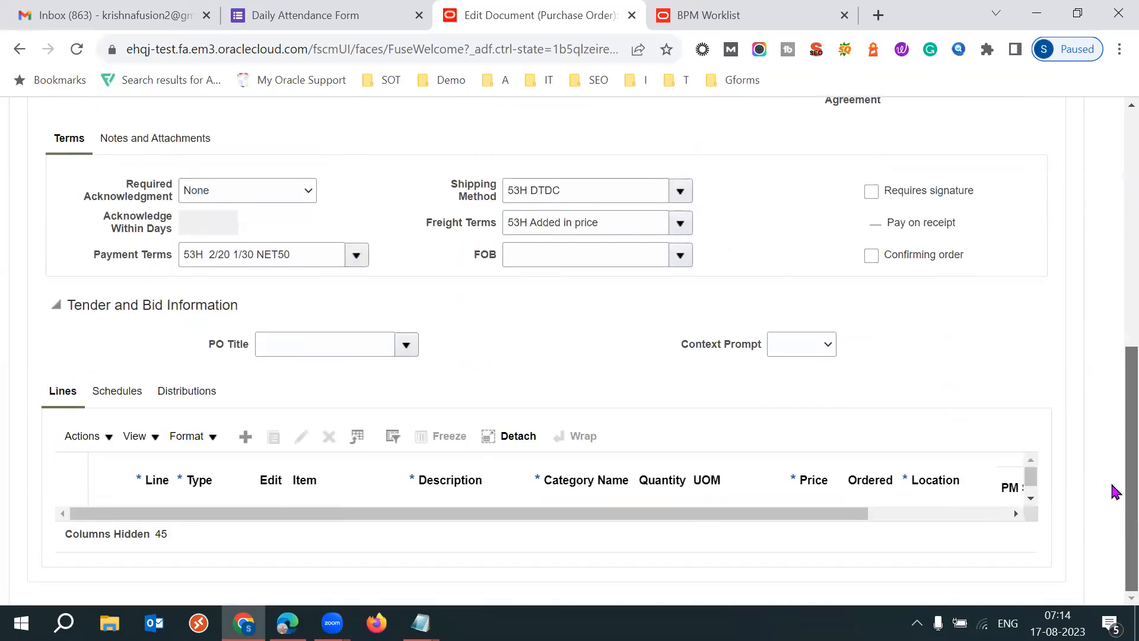
scroll(1112, 415, up, 7)
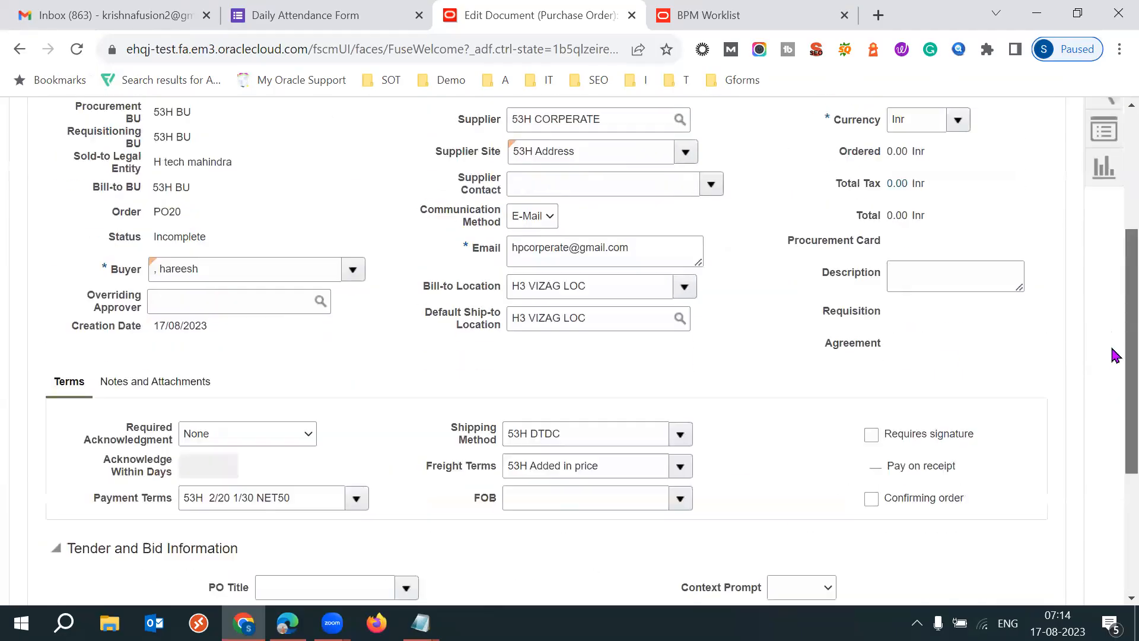
scroll(1111, 376, down, 6)
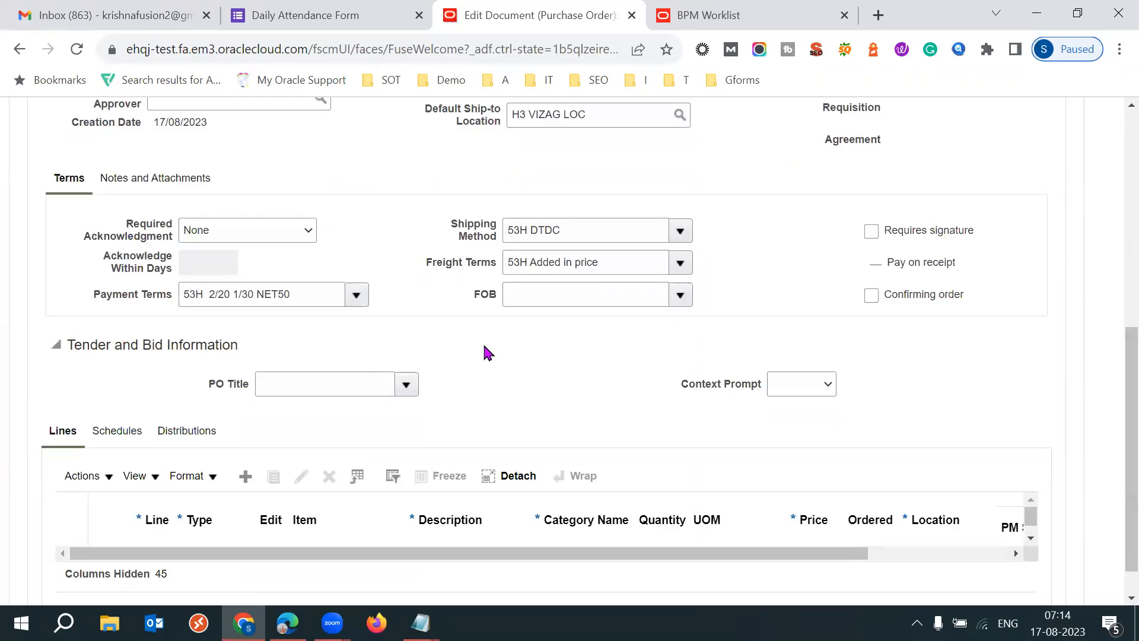
scroll(1111, 463, down, 1)
click(245, 456)
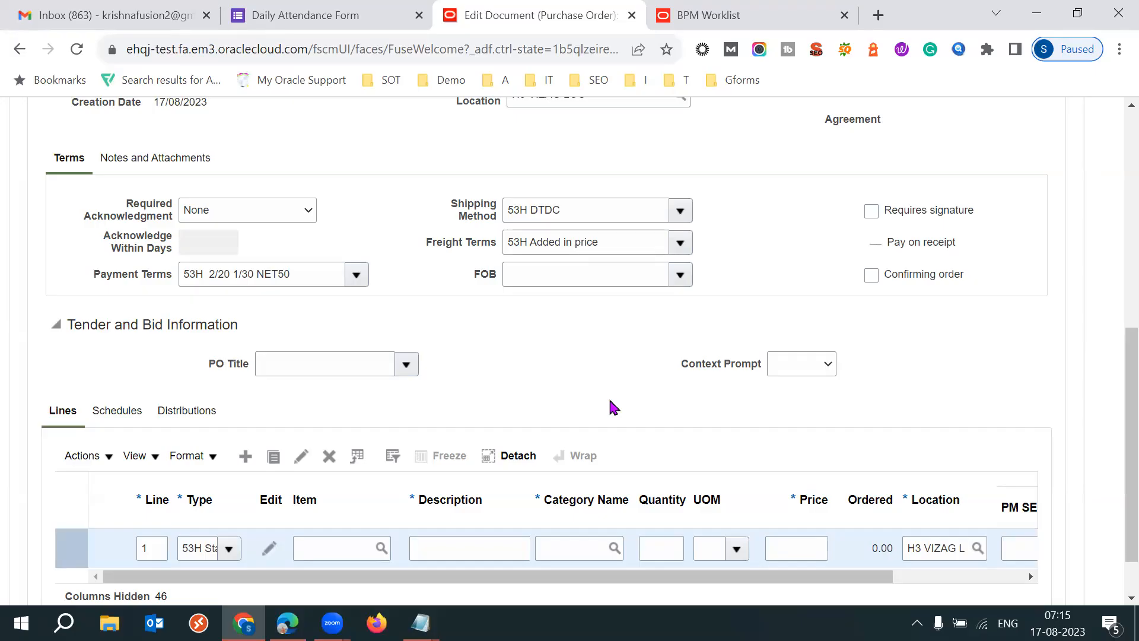
click(320, 556)
text(C)
key(Tab)
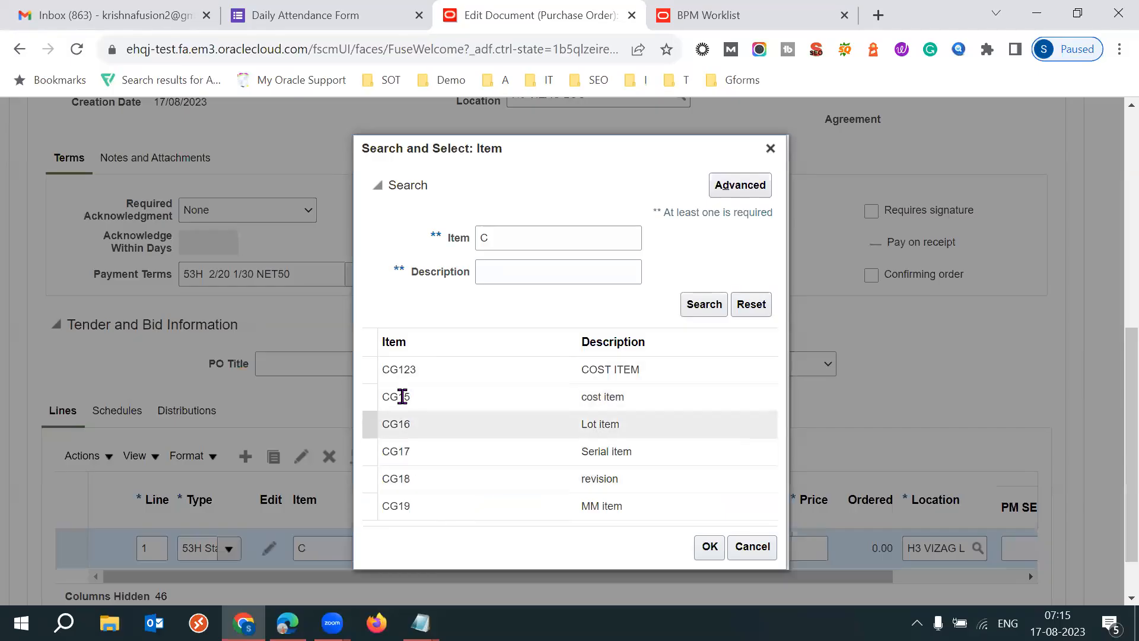
click(419, 397)
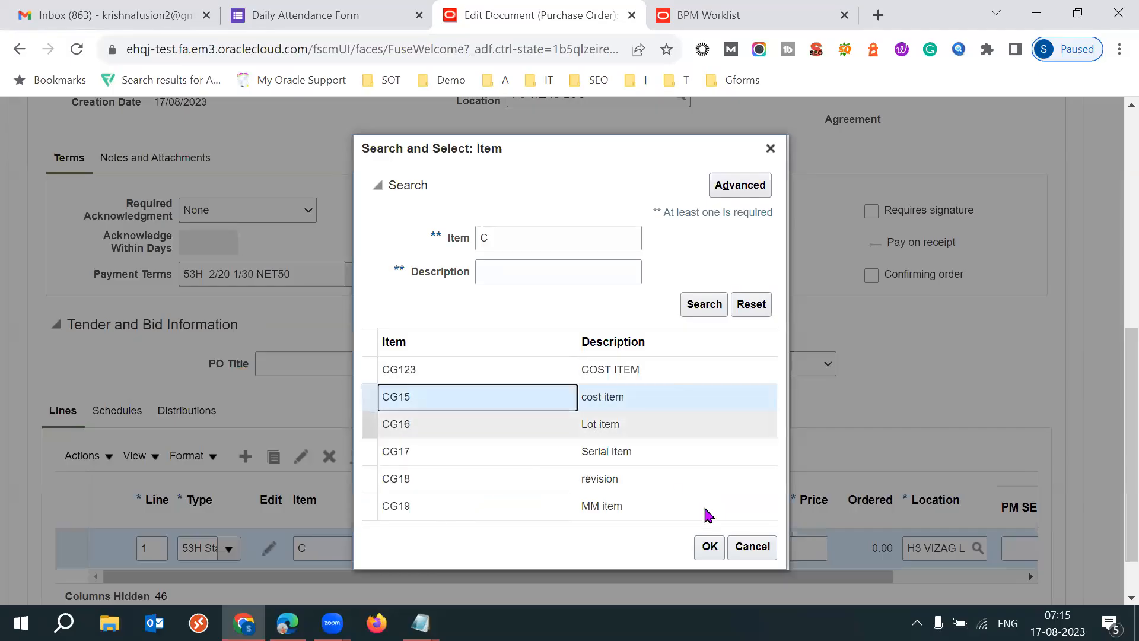
click(710, 545)
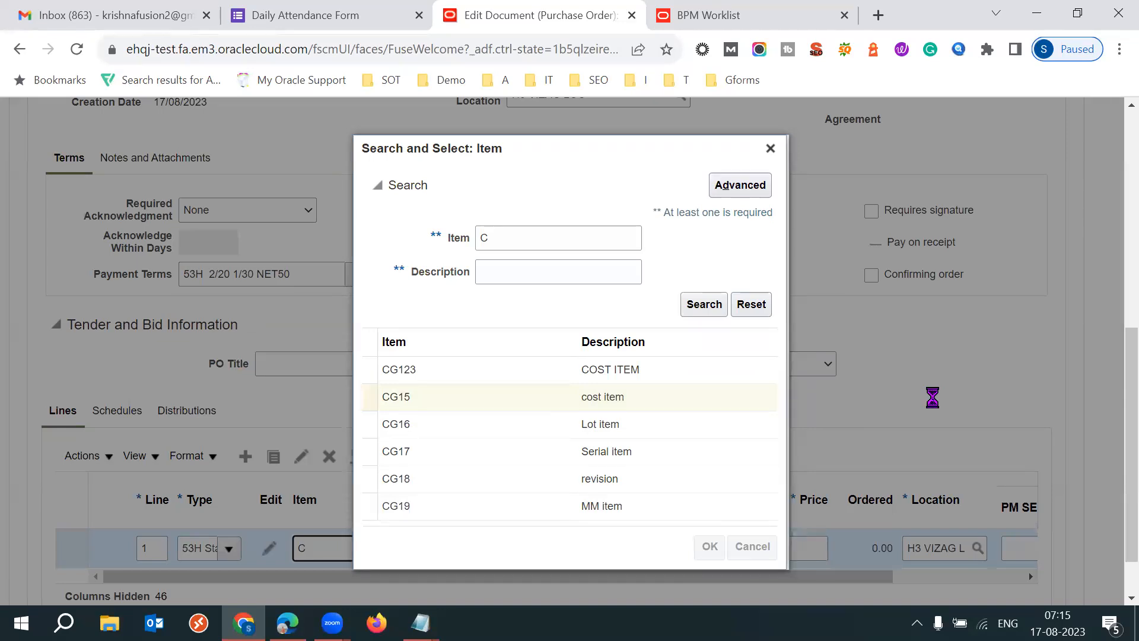
- Set the CG15 order line's quantity to 10
key(Tab)
key(Tab)
key(Tab)
text(10)
key(Tab)
key(Tab)
key(Tab)
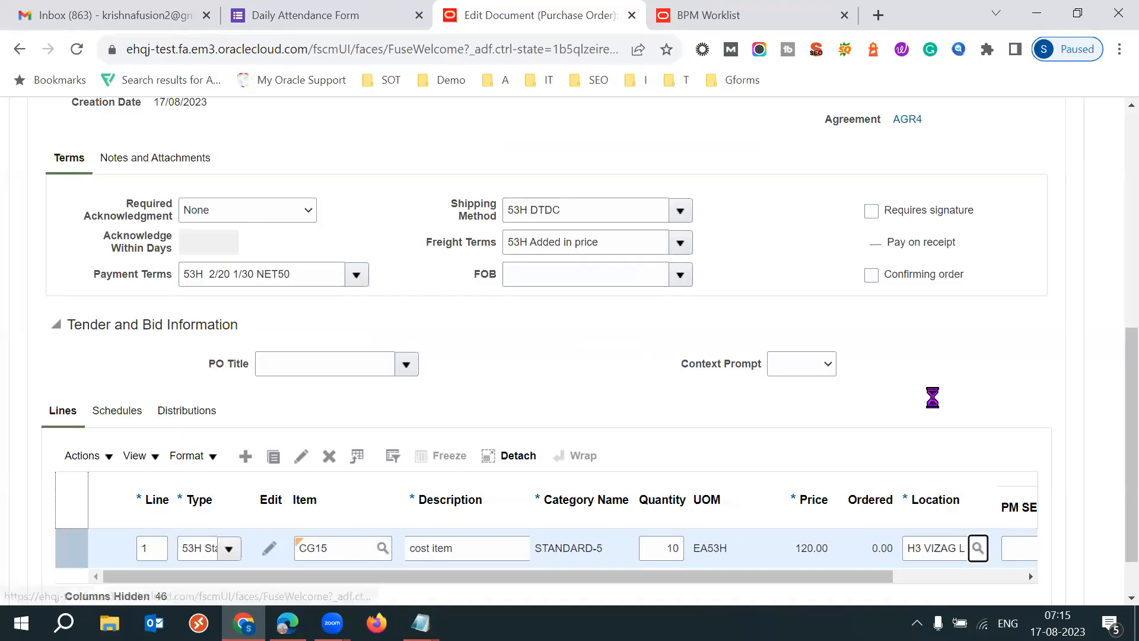
- Set the order line's promised delivery date to 18 August 2023 and save the purchase order
click(301, 455)
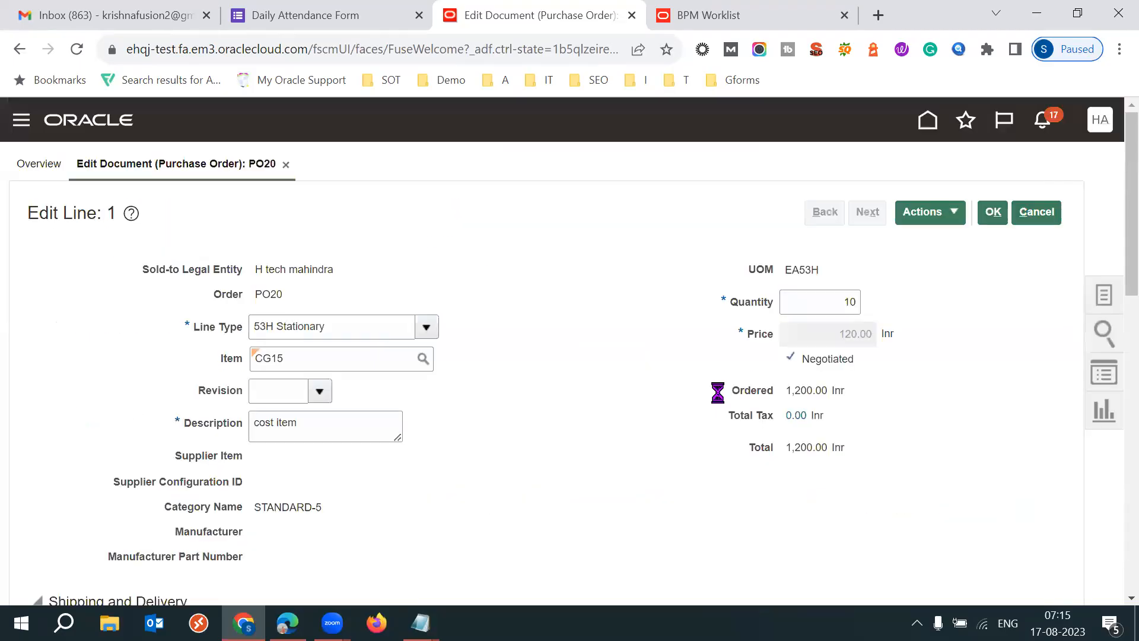
scroll(1114, 273, down, 5)
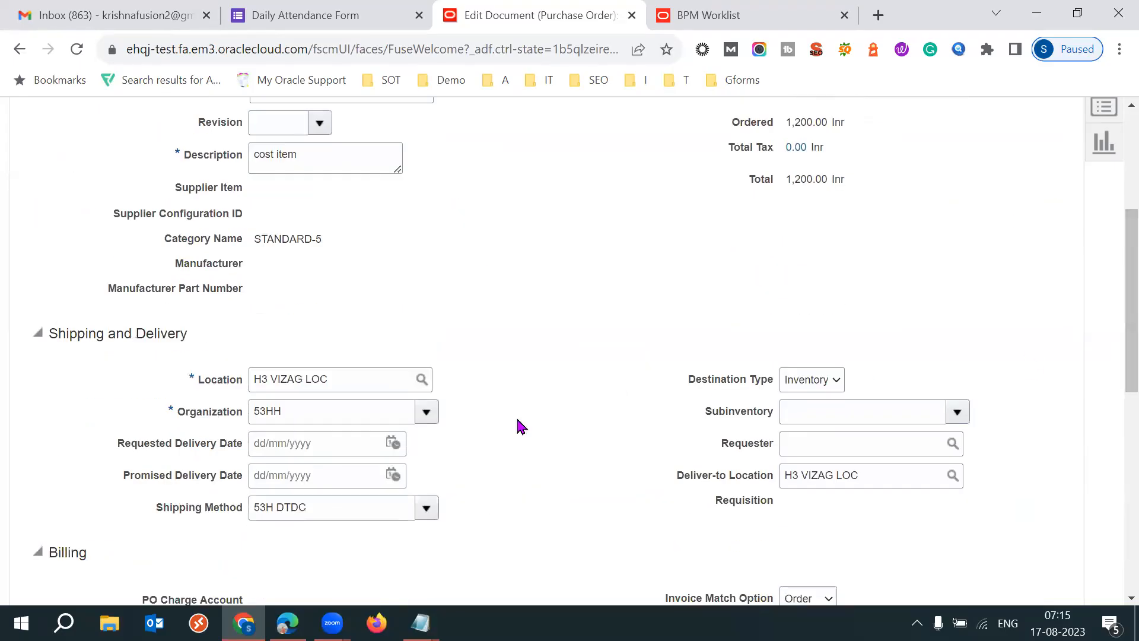
click(392, 475)
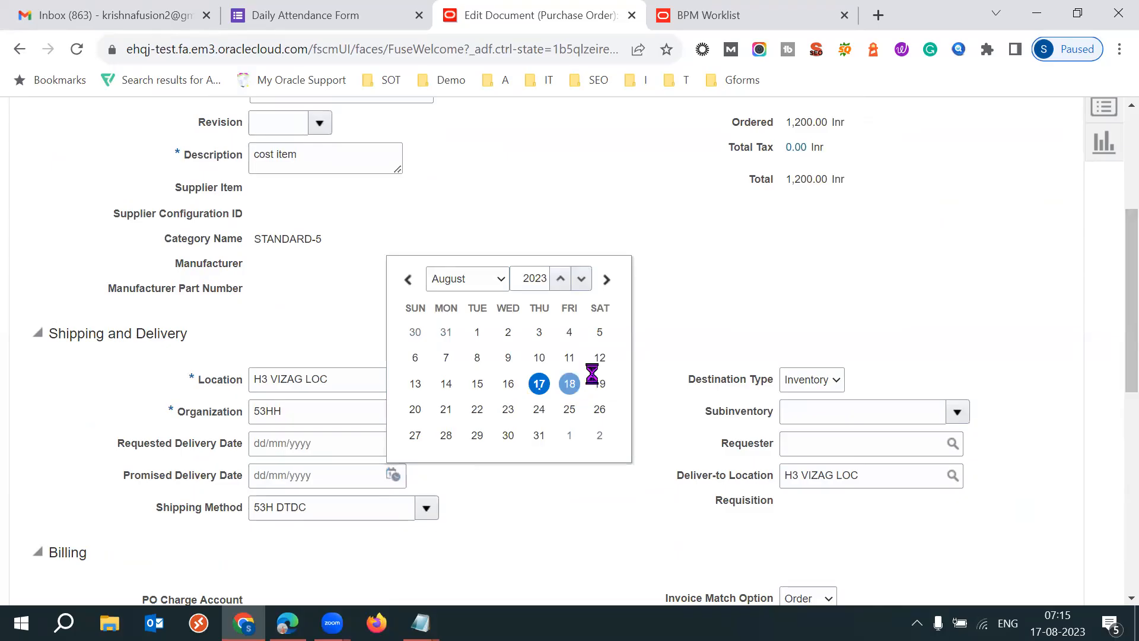
click(569, 384)
scroll(1115, 267, up, 5)
click(1003, 215)
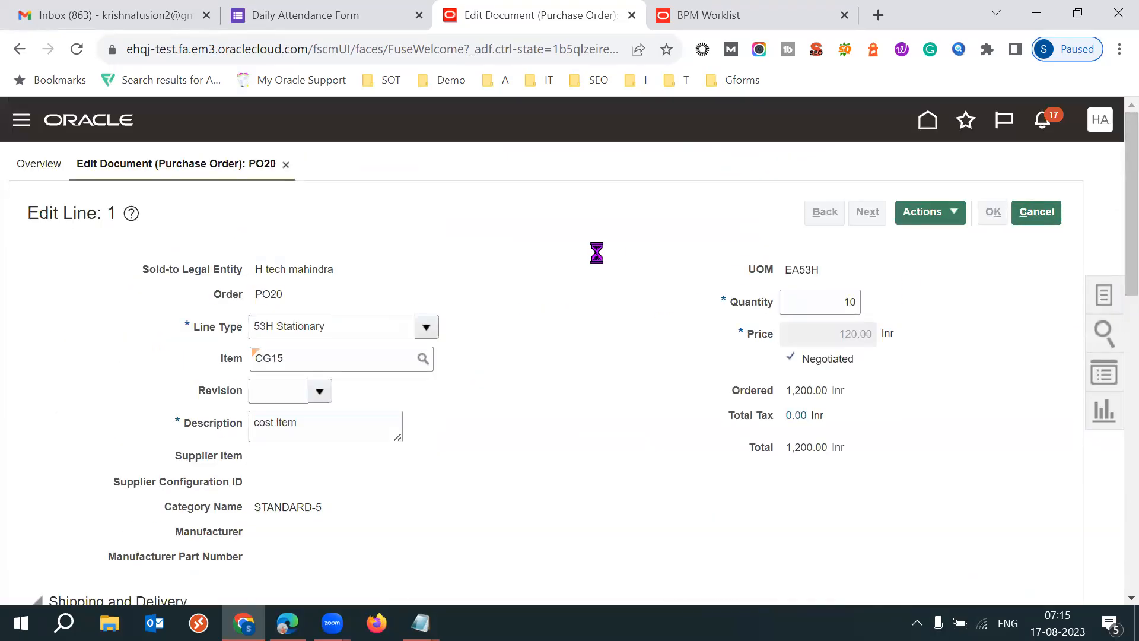
click(916, 218)
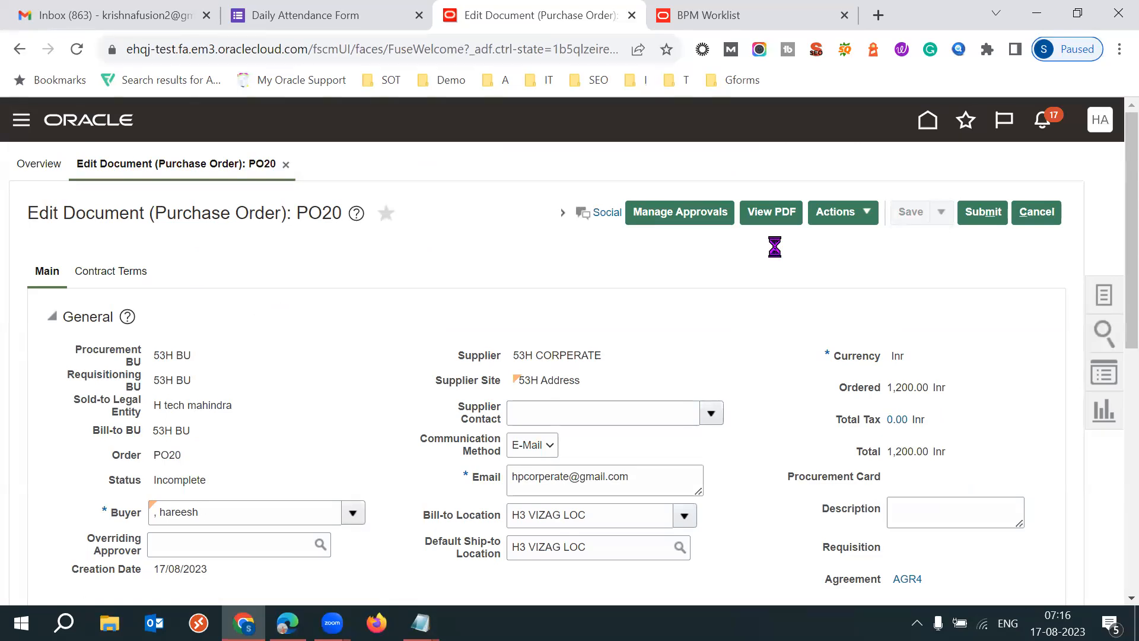
- Check the purchase order's approval route, highlight the Inr and USD conversion rate sentence in the error details, and return to the order
click(688, 215)
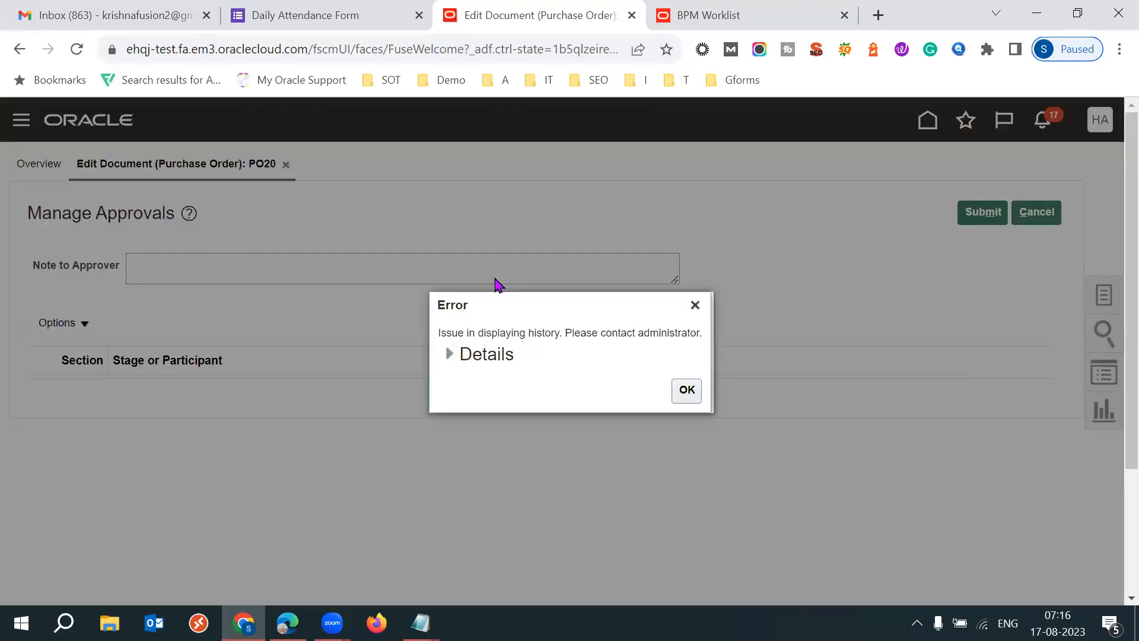
click(452, 354)
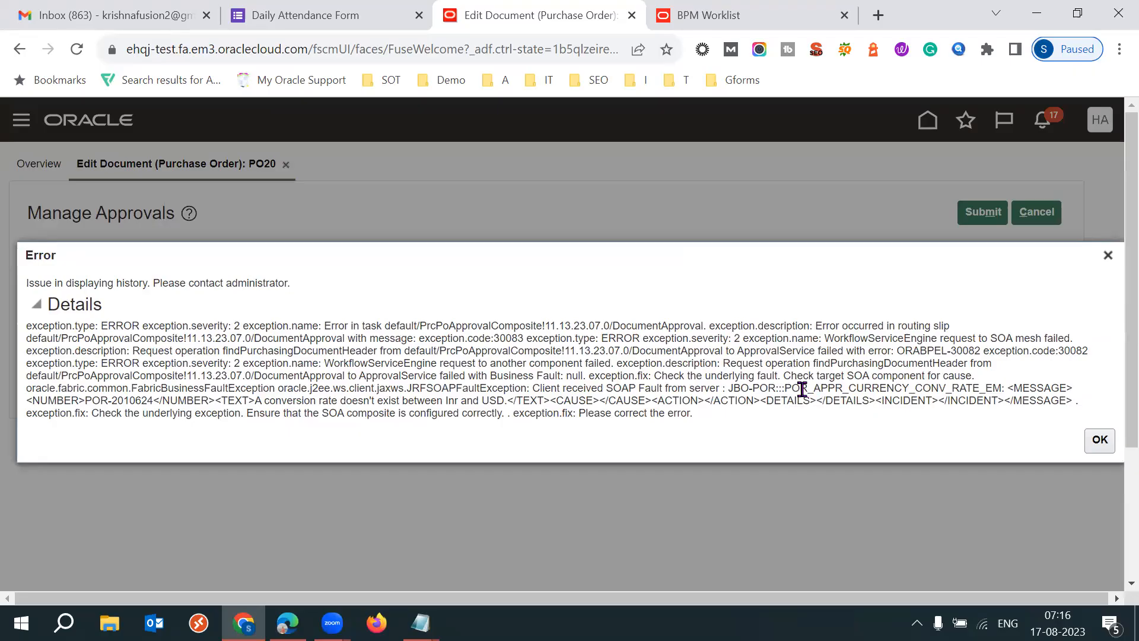
drag(848, 388, 631, 405)
click(437, 437)
drag(249, 400, 377, 402)
click(508, 402)
drag(256, 402, 503, 404)
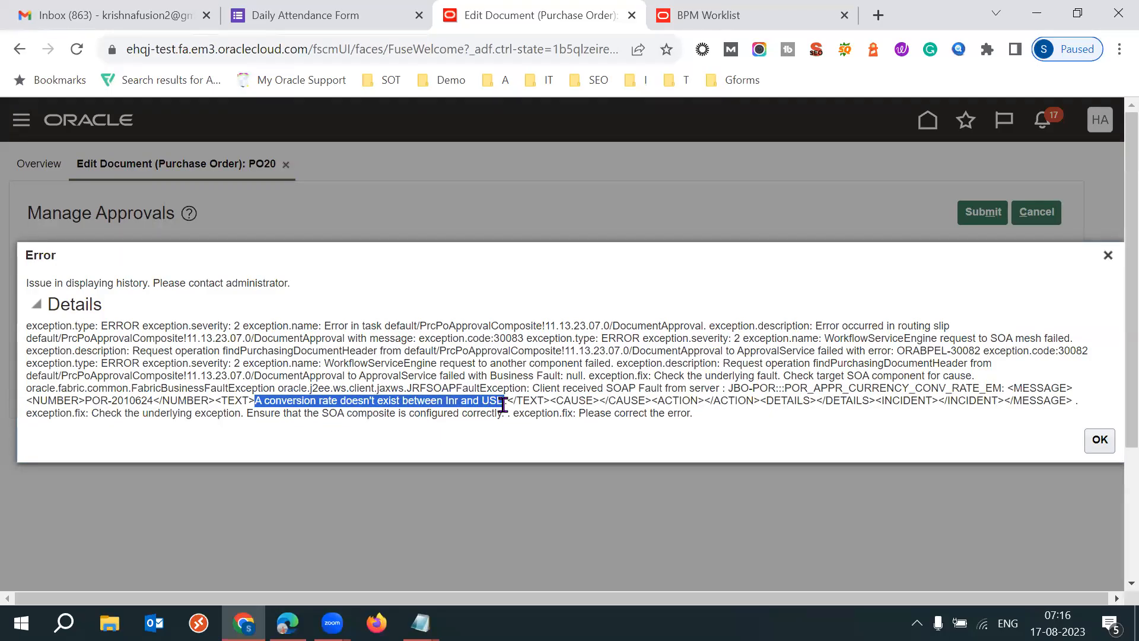
click(1108, 256)
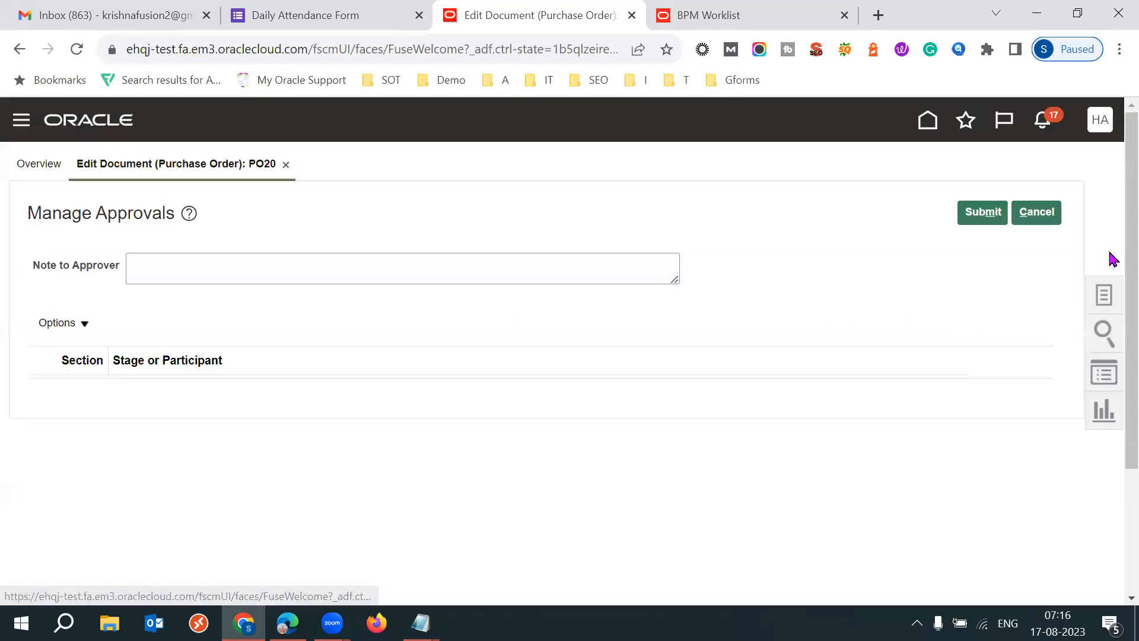
click(1038, 213)
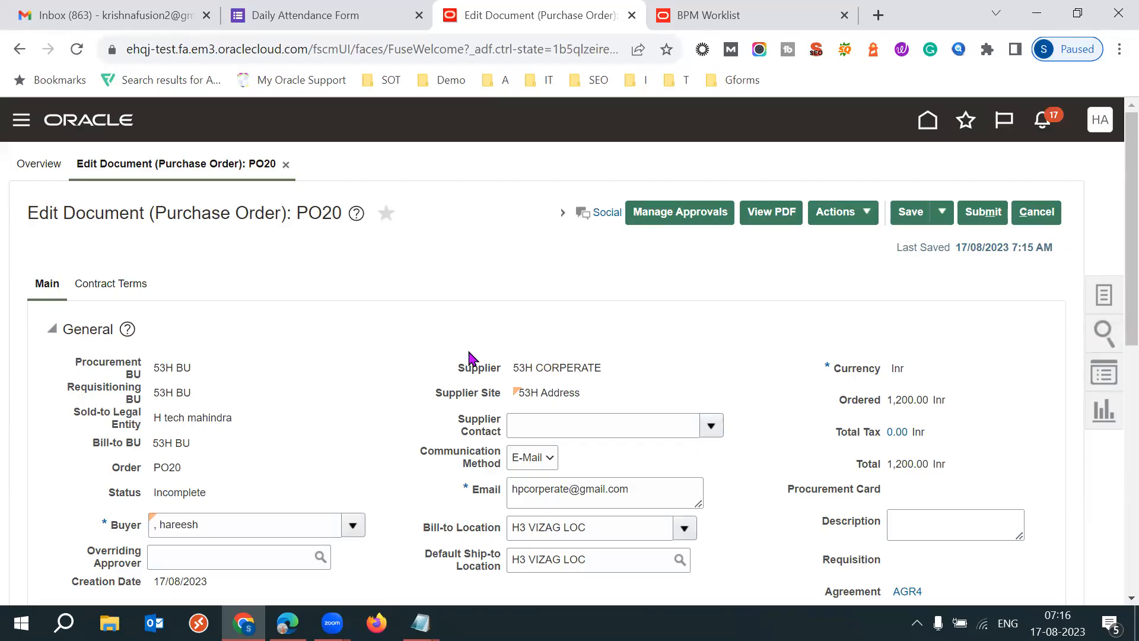
- Reopen the order's approval management, select the full text of the error details, and return to the order
click(688, 224)
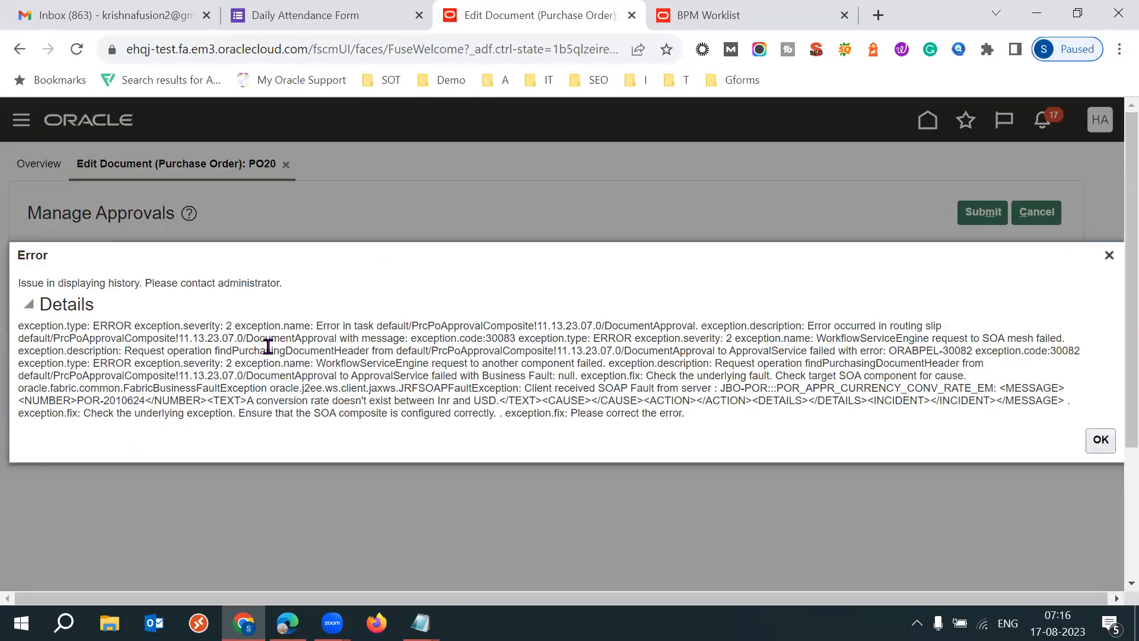
double_click(268, 347)
triple_click(268, 347)
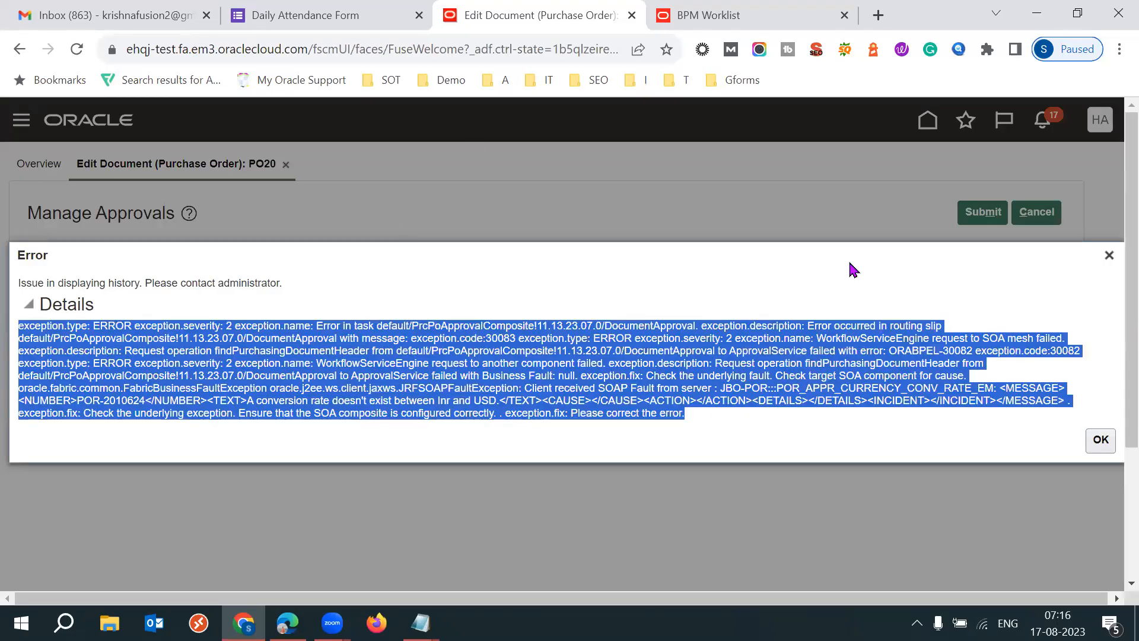
key(alt+Tab)
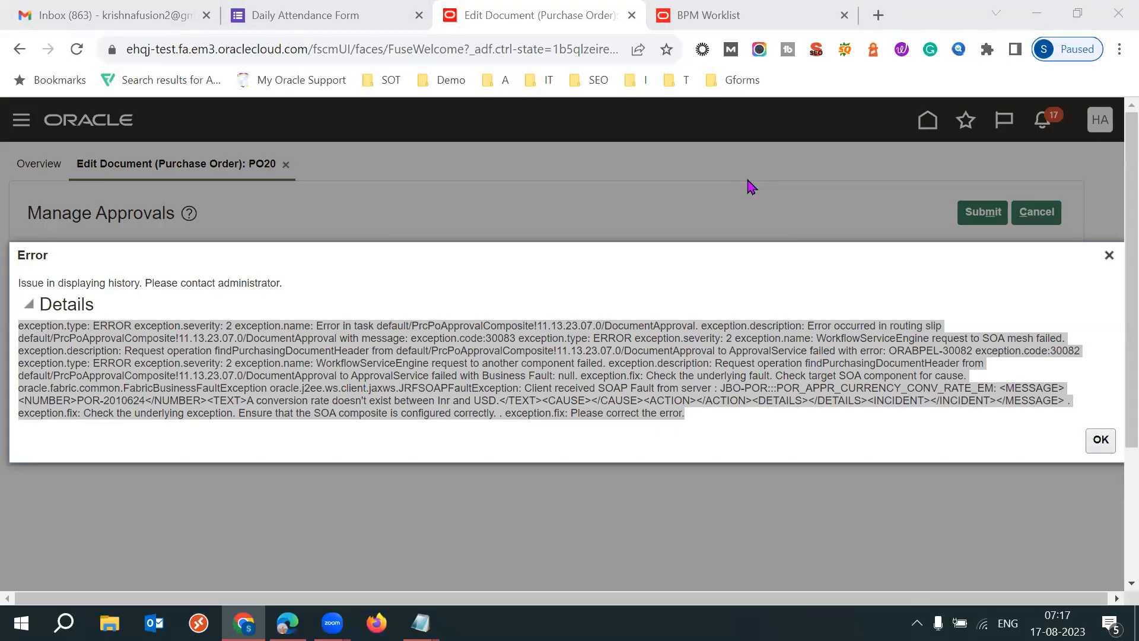
double_click(321, 401)
key(ctrl+a)
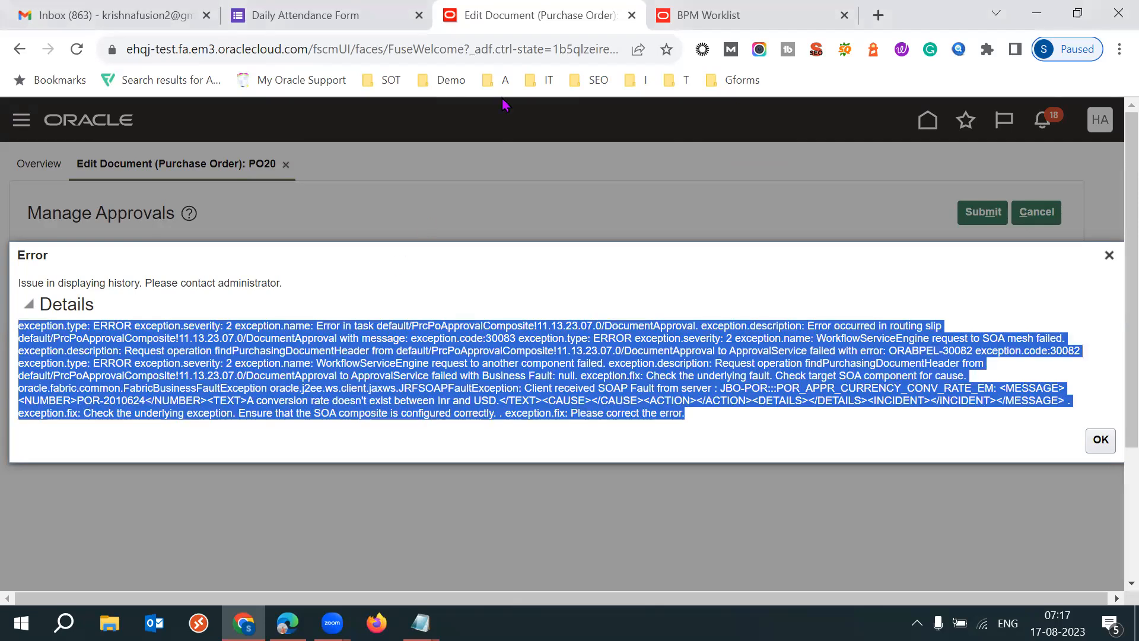
click(744, 241)
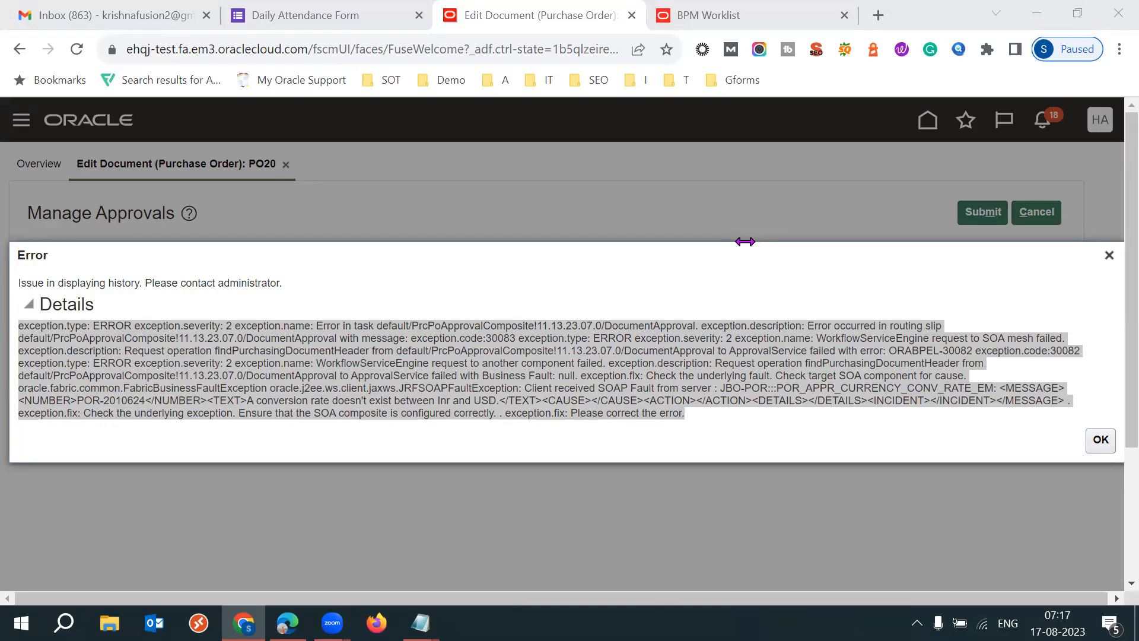
click(1108, 256)
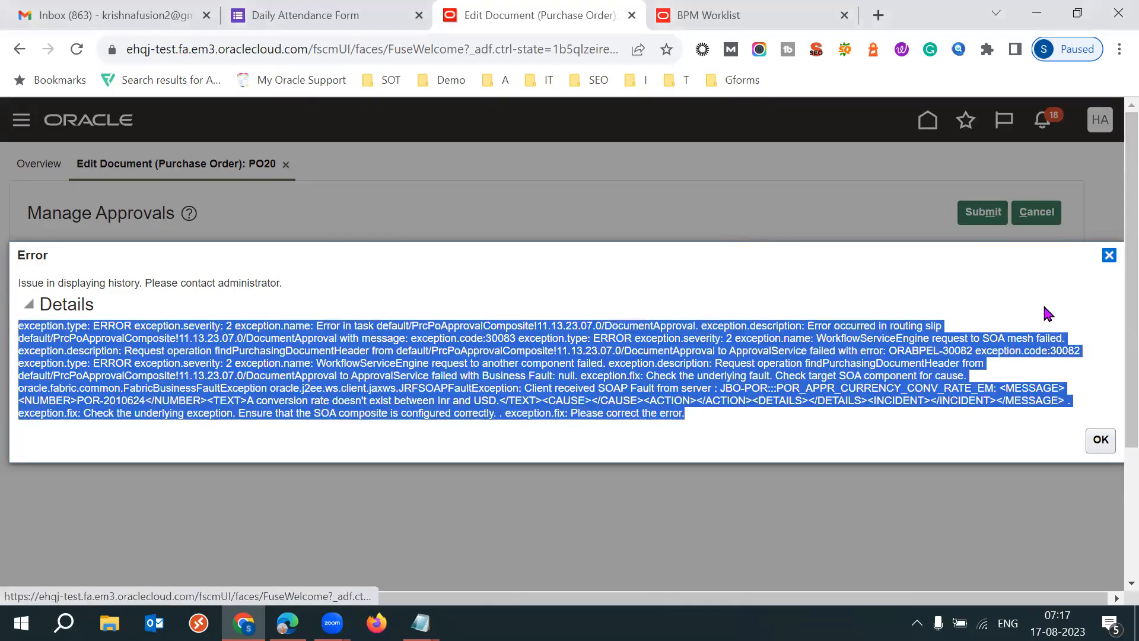
click(1029, 219)
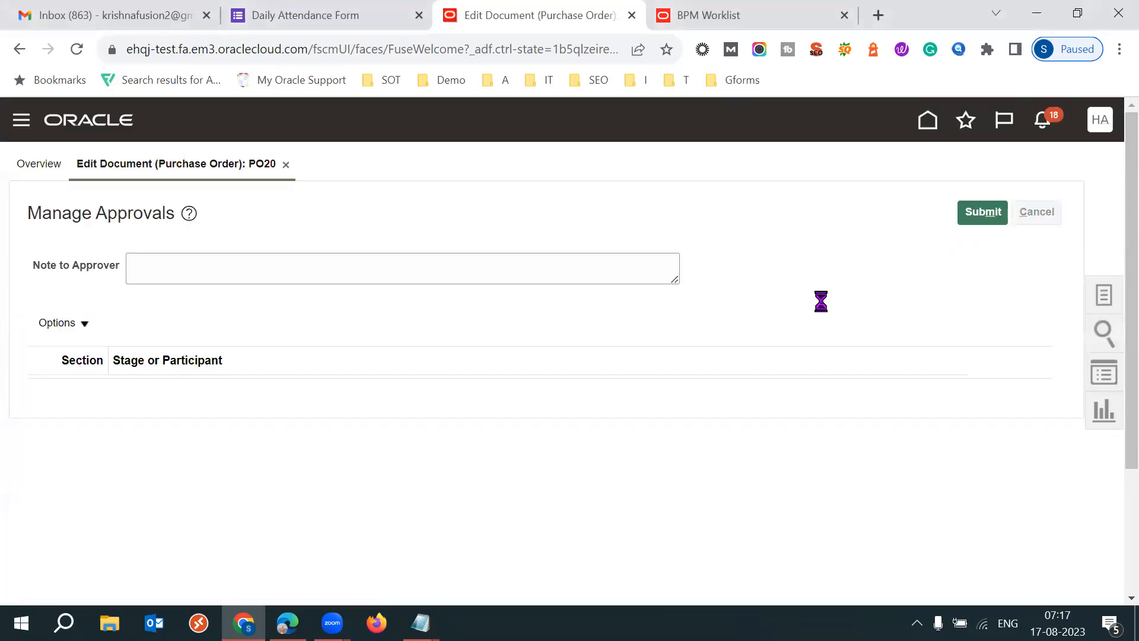
double_click(896, 368)
click(652, 350)
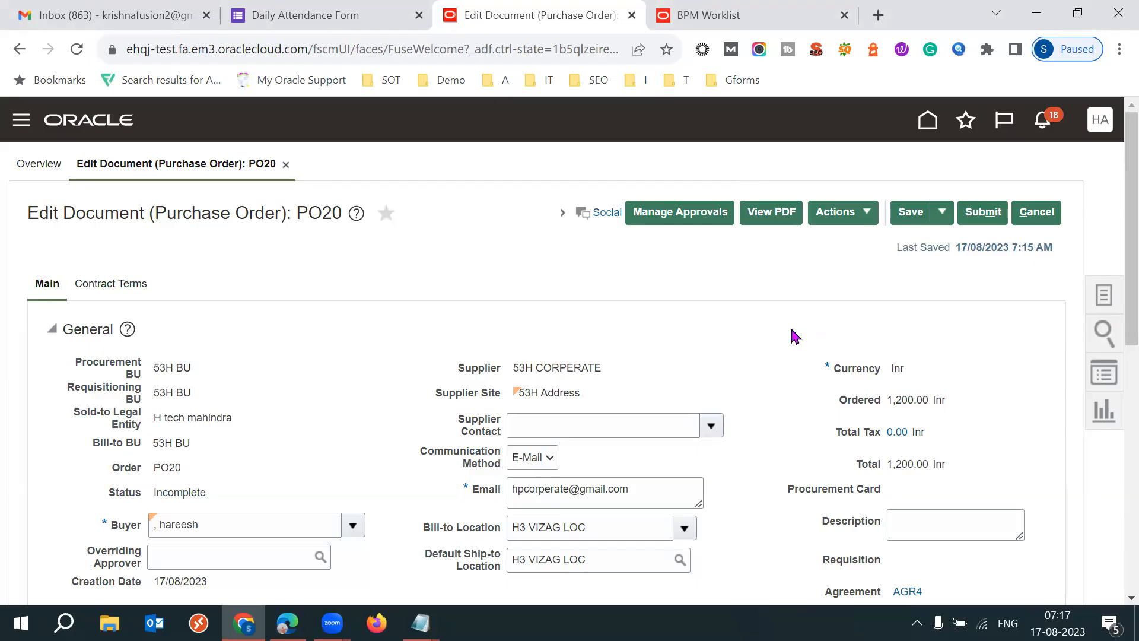
click(852, 220)
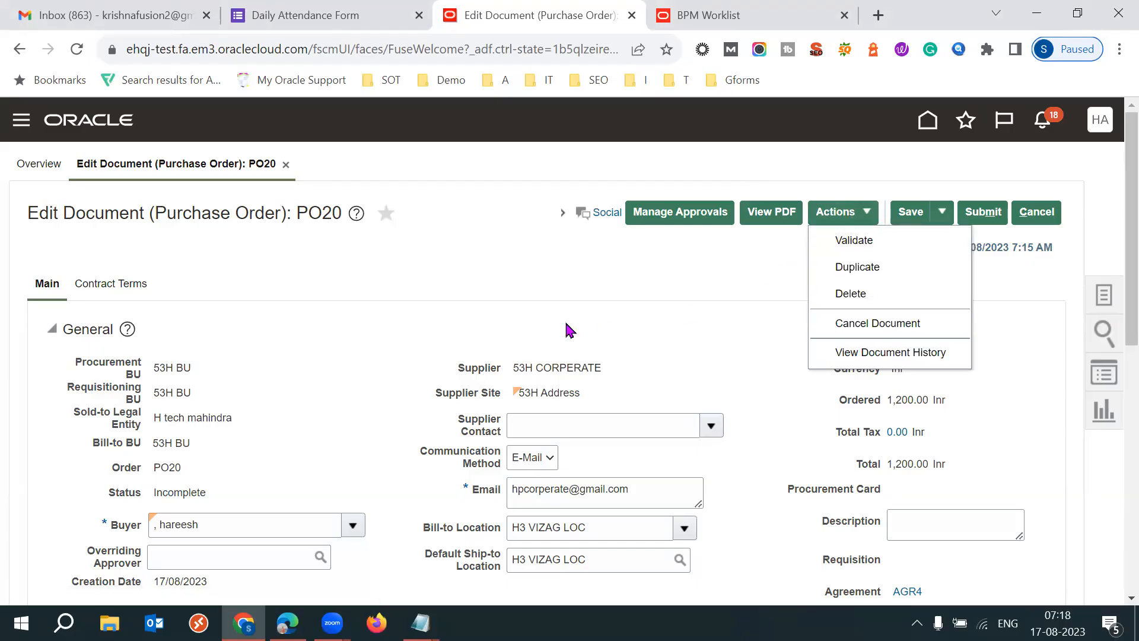
click(440, 300)
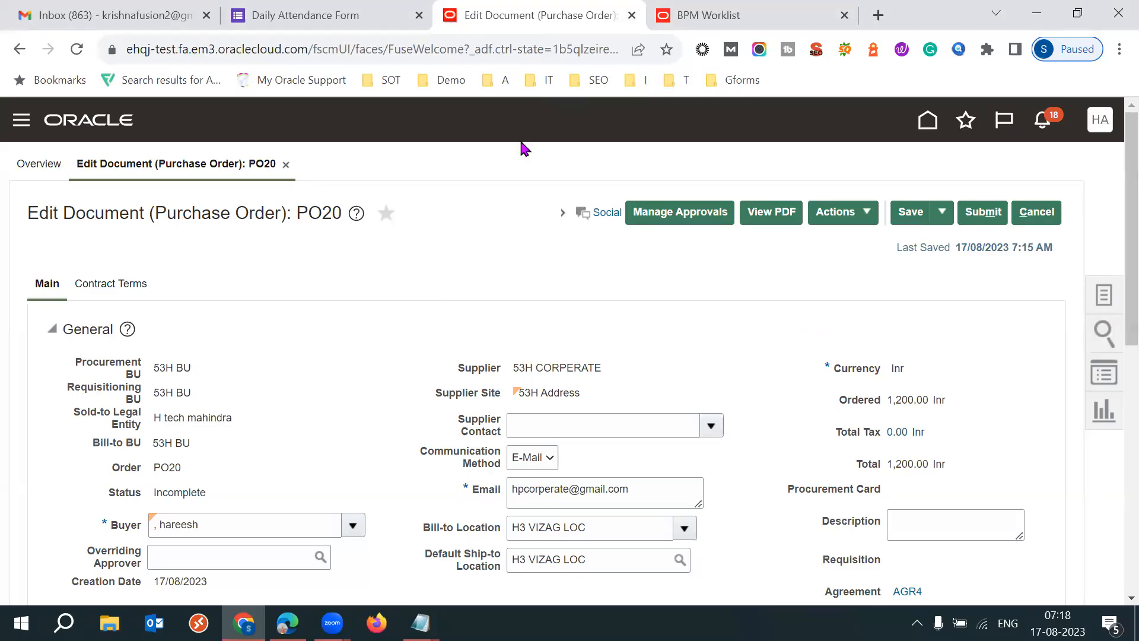
- Close the Daily Attendance Form, BPM Worklist and purchase order browser tabs
click(407, 15)
click(419, 15)
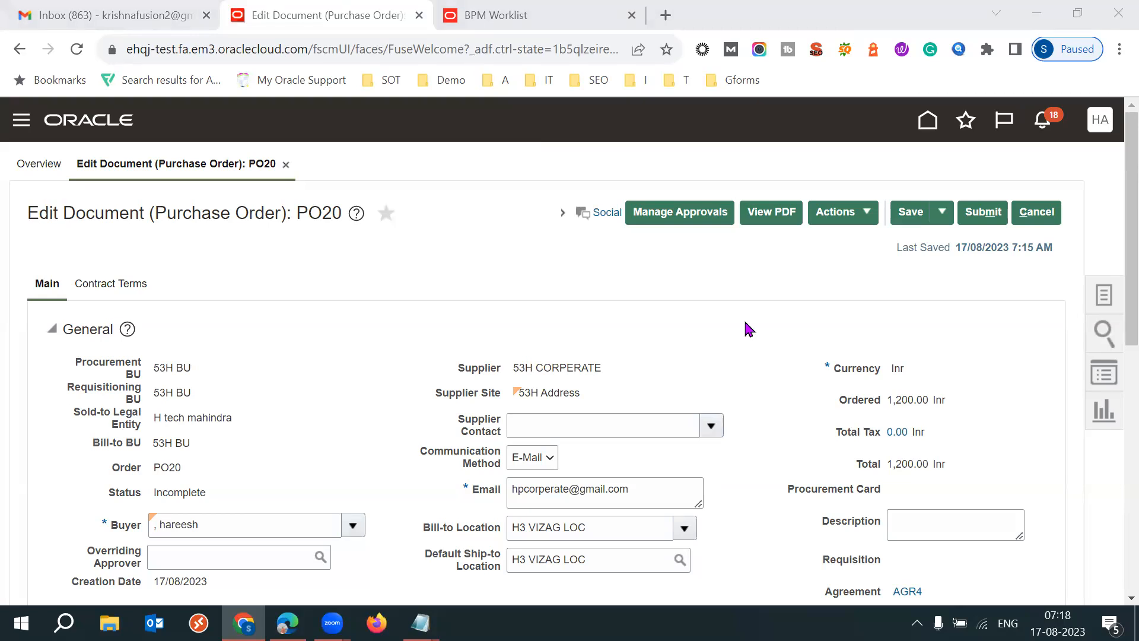
click(508, 12)
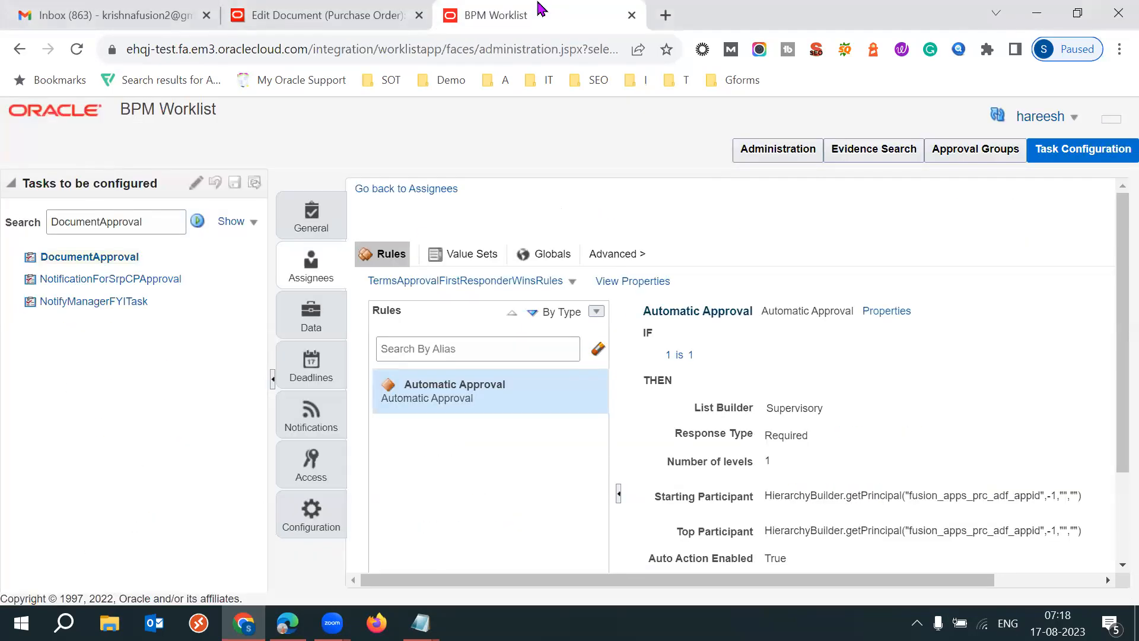
middle_click(541, 9)
key(ctrl+w)
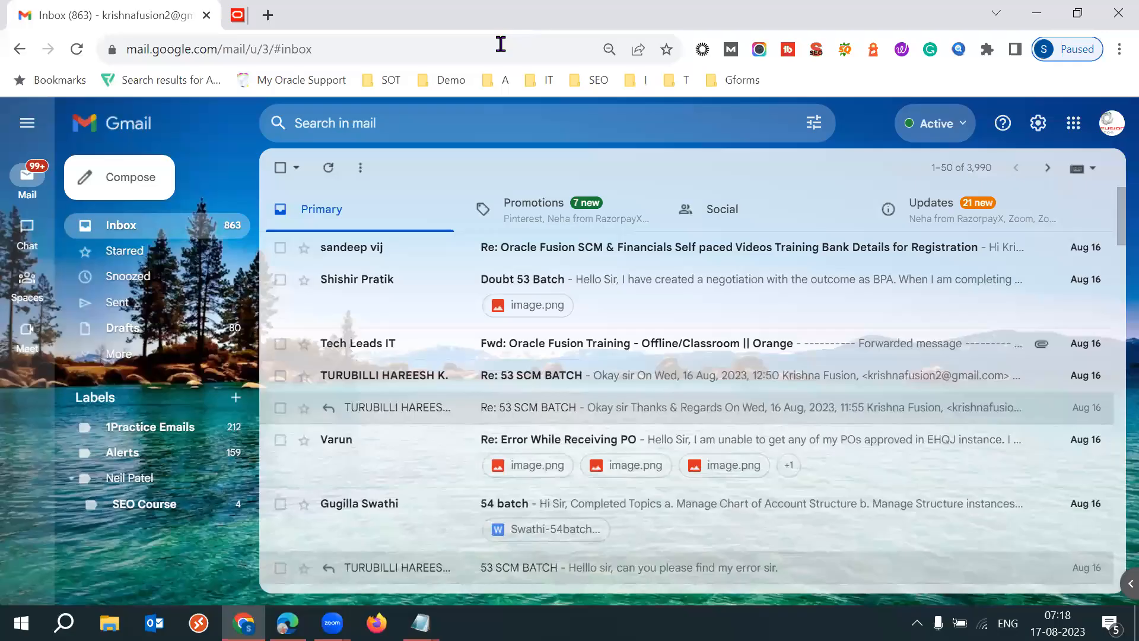
- Open Google Drive from Gmail and open the 2023 SCM Setups Sheet.xlsx file
click(1073, 123)
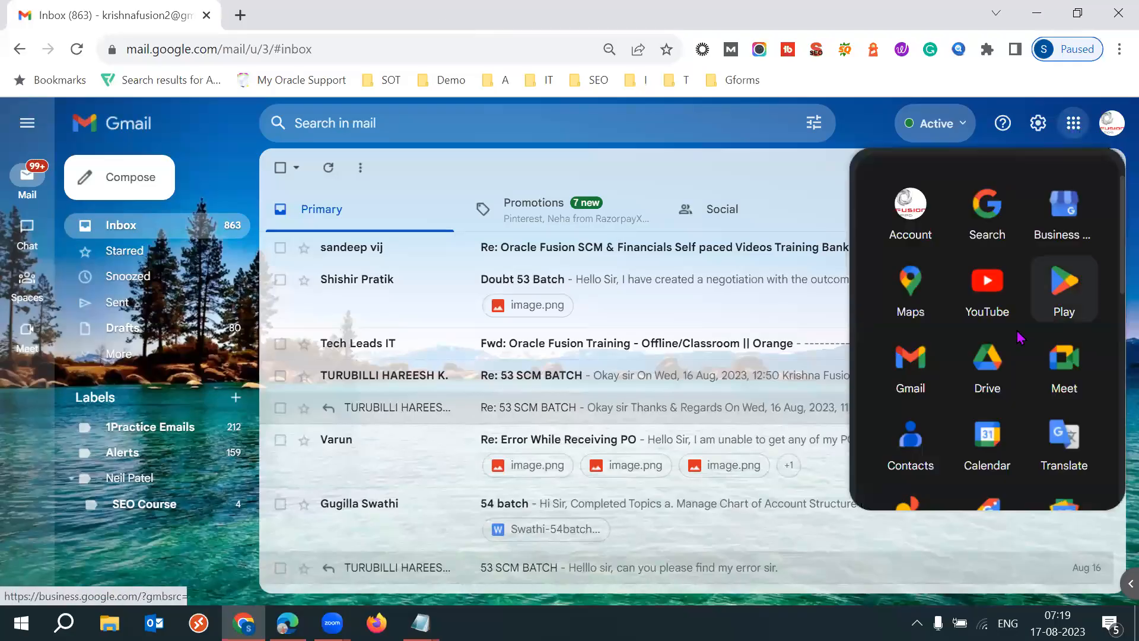
click(983, 370)
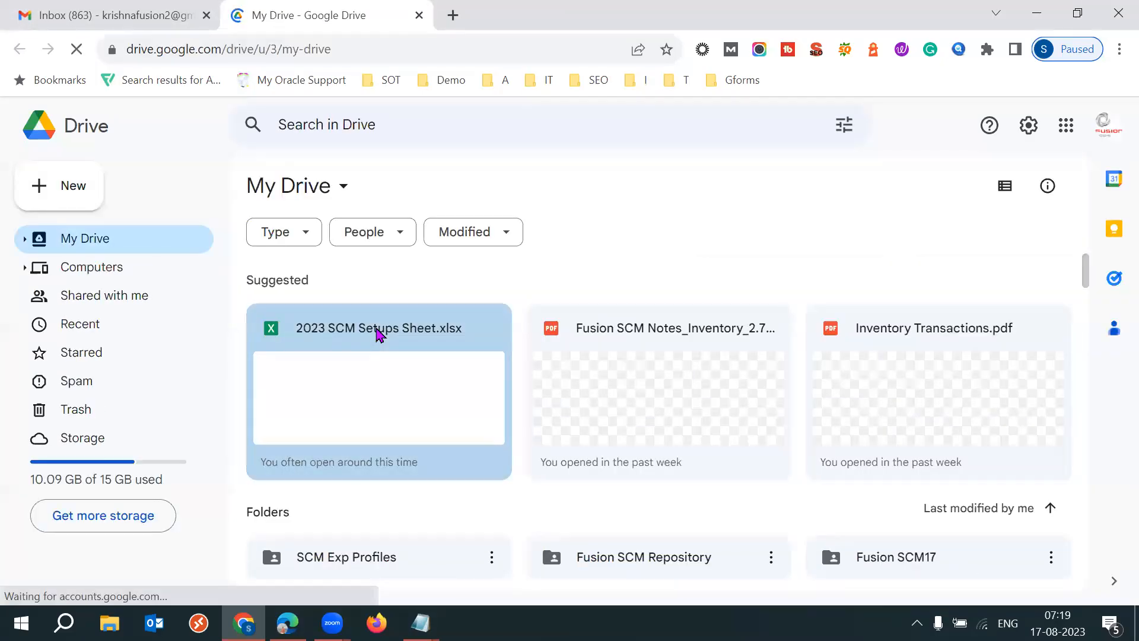
double_click(378, 334)
click(314, 11)
click(528, 10)
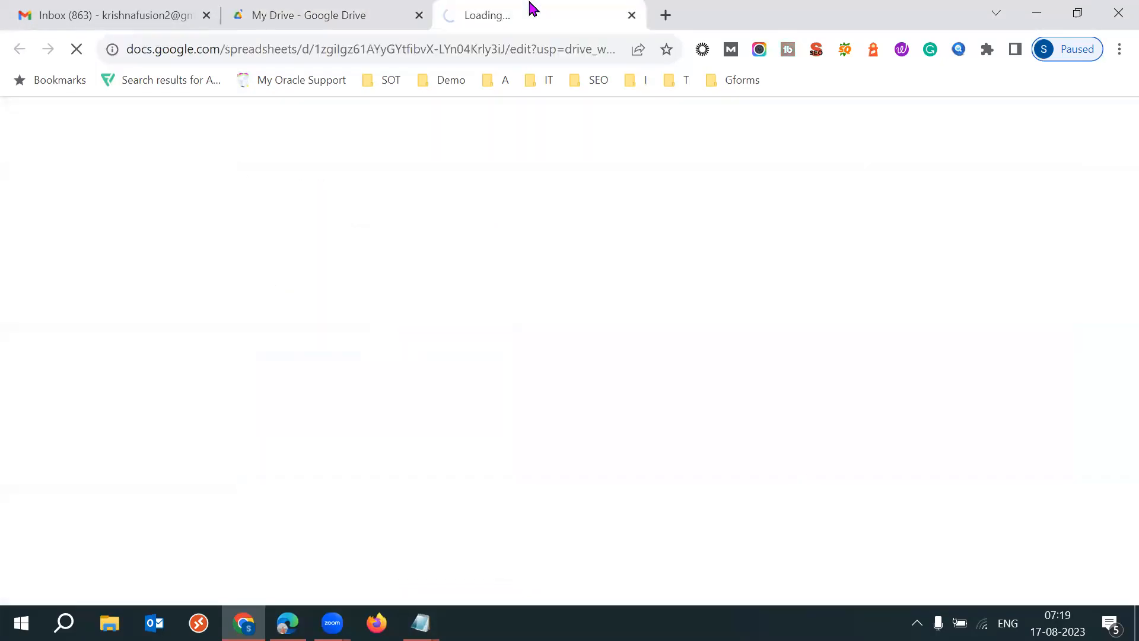
- Close the approval error note and the untitled note in Notepad
mouse_move(420, 622)
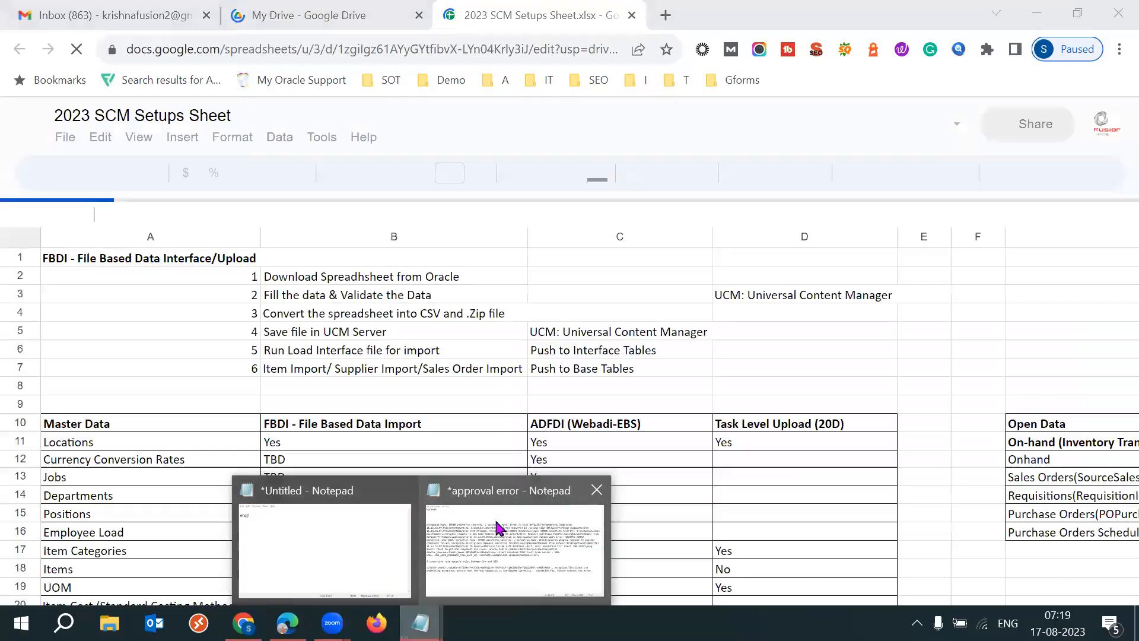
click(498, 524)
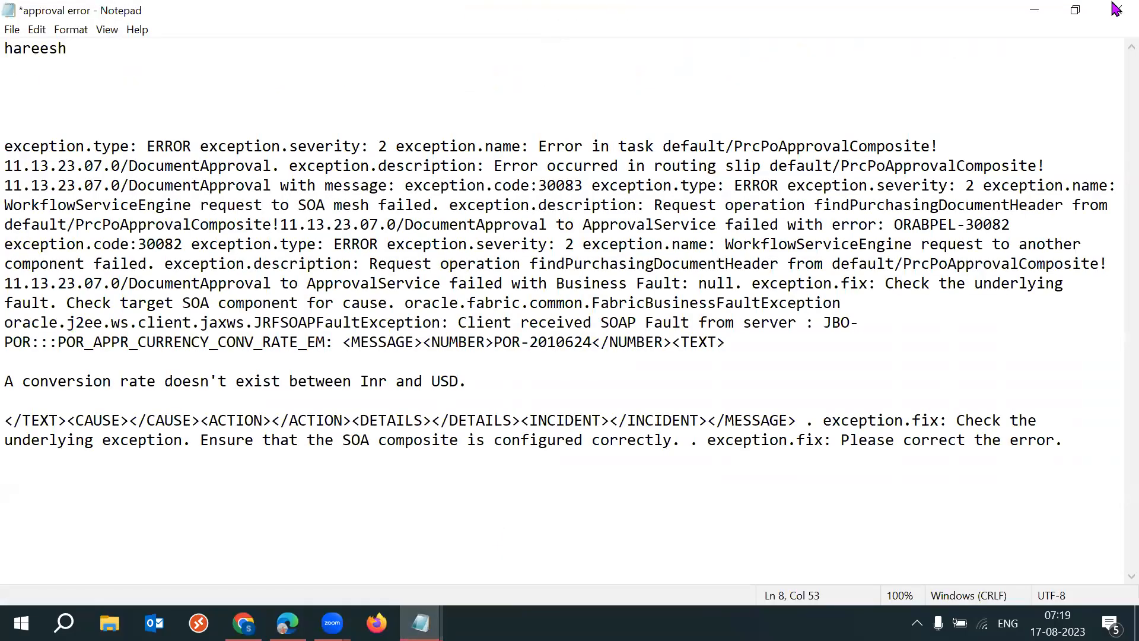
key(alt+F4)
click(599, 331)
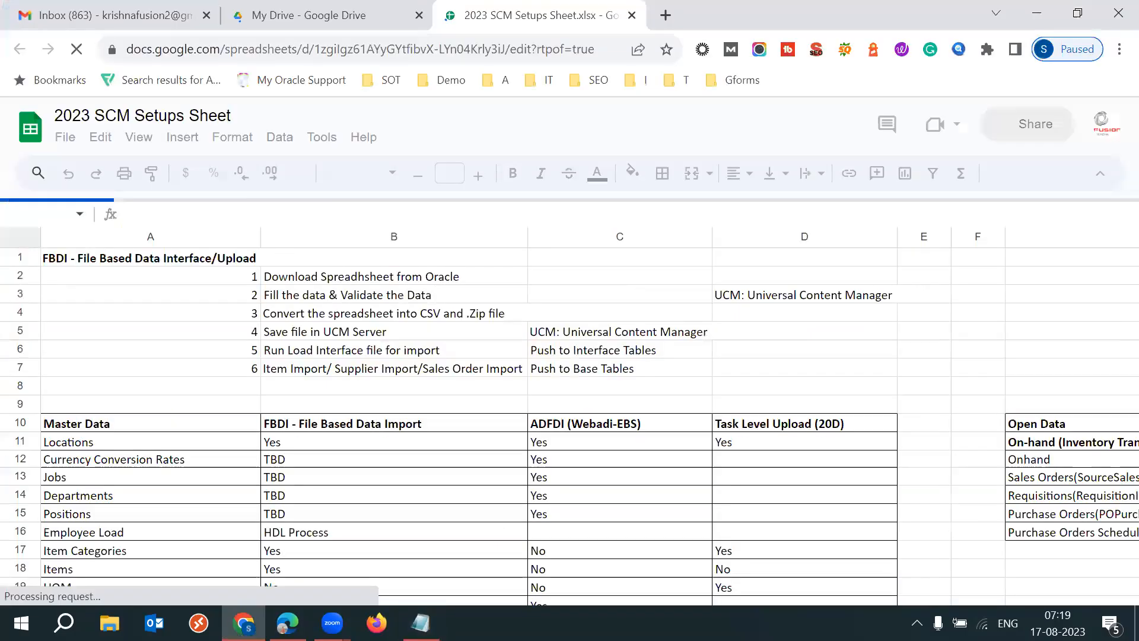
click(913, 180)
click(601, 313)
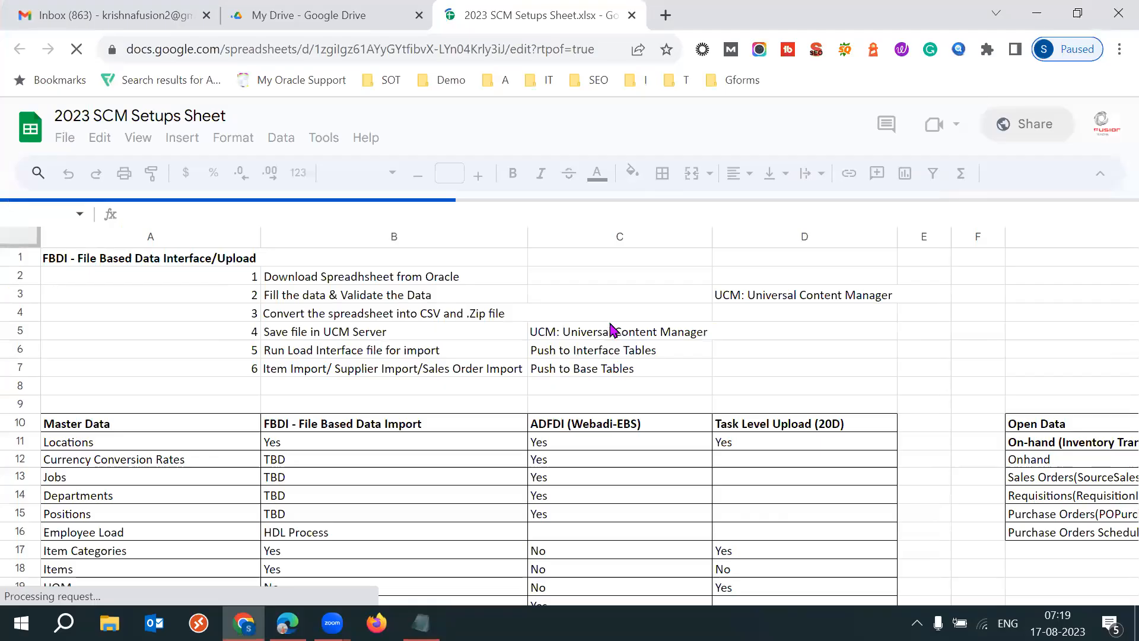
- Open the Procurement Suite sheet and review the setup list in column A down to row 30
click(439, 537)
click(624, 592)
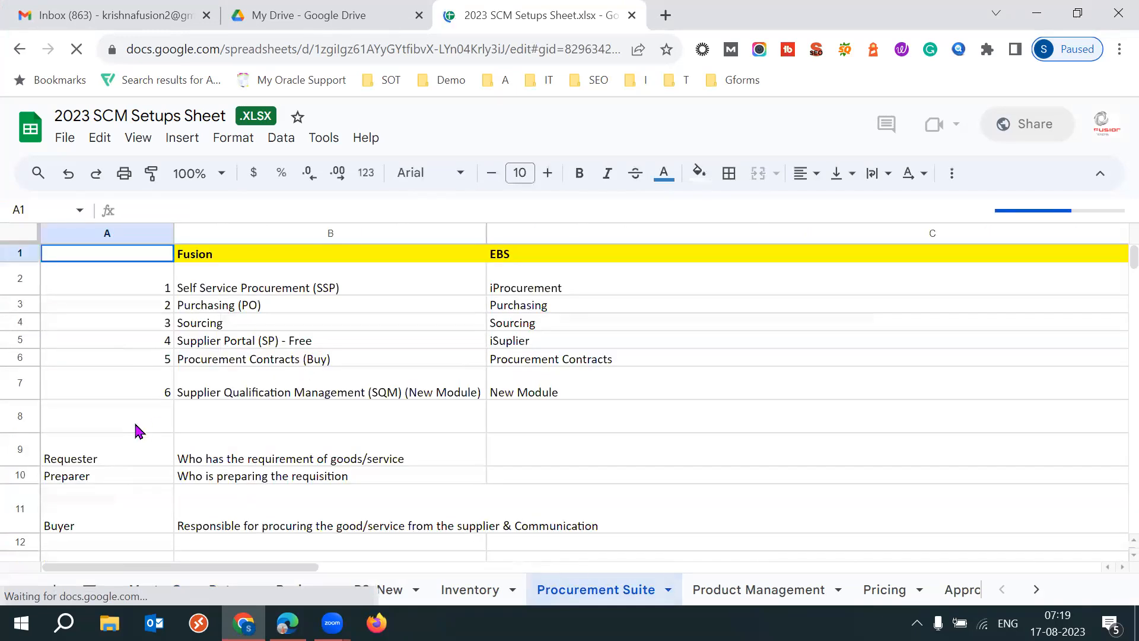
double_click(136, 429)
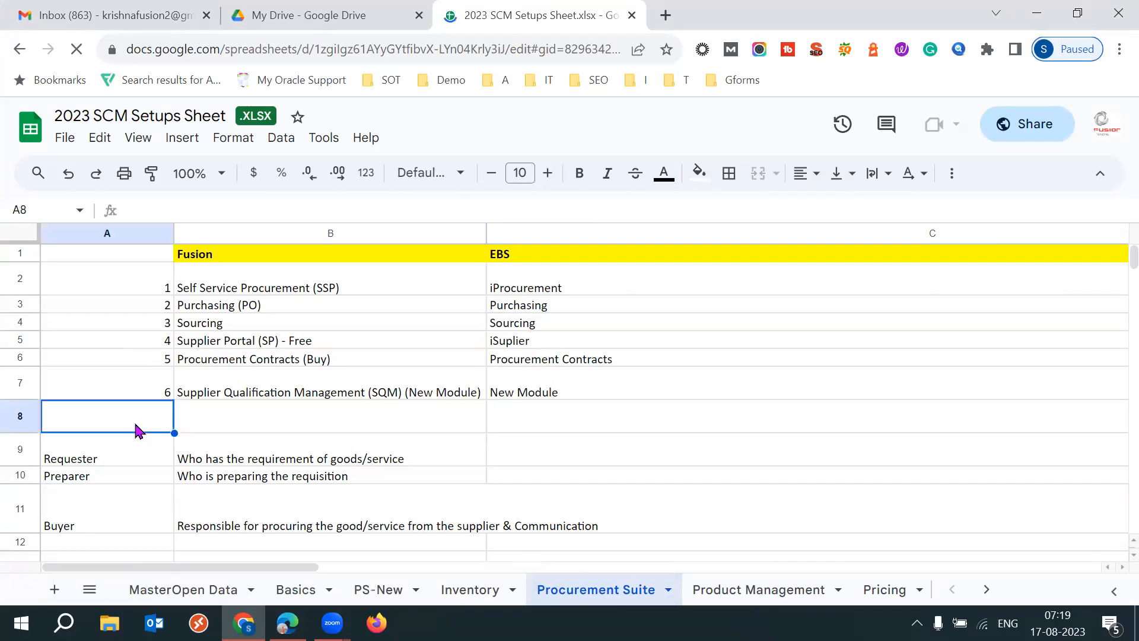
key(Down)
key(Down)
key(Down)
key(Down)
key(Down)
key(Down)
key(Down)
key(Down)
key(Down)
key(Down)
key(Down)
key(Down)
key(Down)
key(Down)
key(Down)
key(Down)
key(Down)
key(Down)
key(Down)
key(Down)
key(Down)
key(Down)
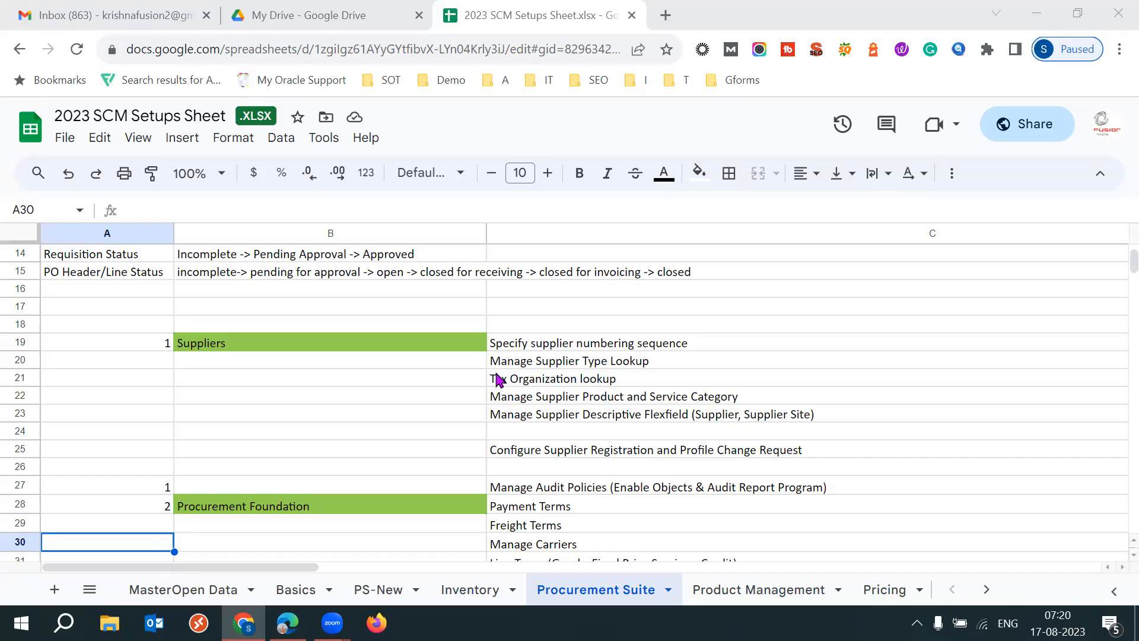
- Search the computer for 53 and open the 53 batch text document in a maximized Notepad window
key(super)
key(super)
key(super)
text(53)
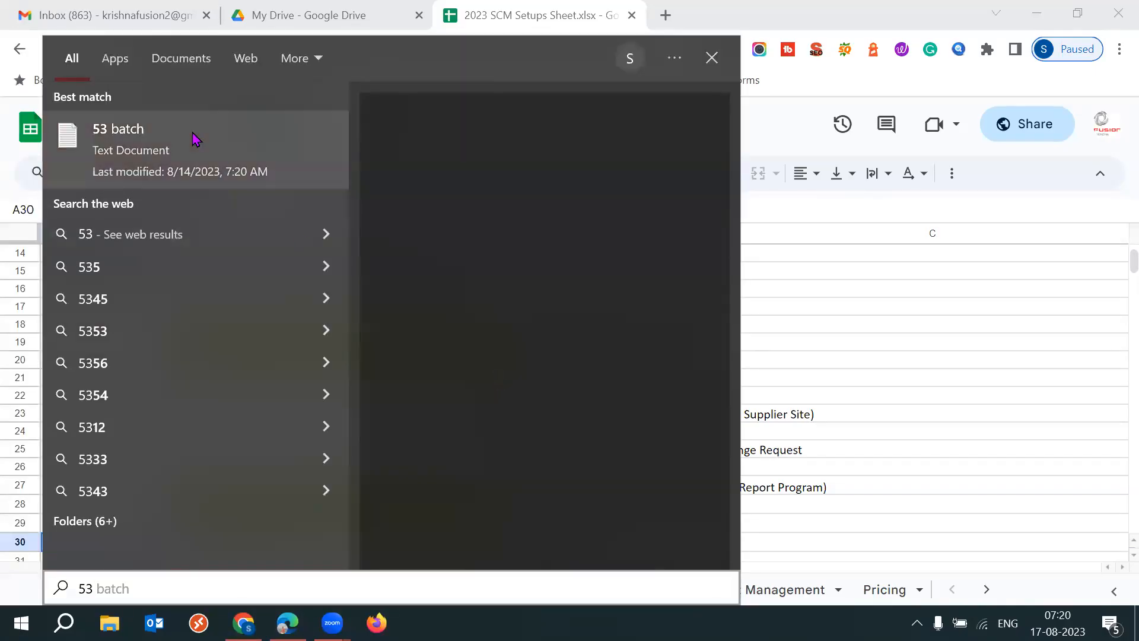
click(197, 139)
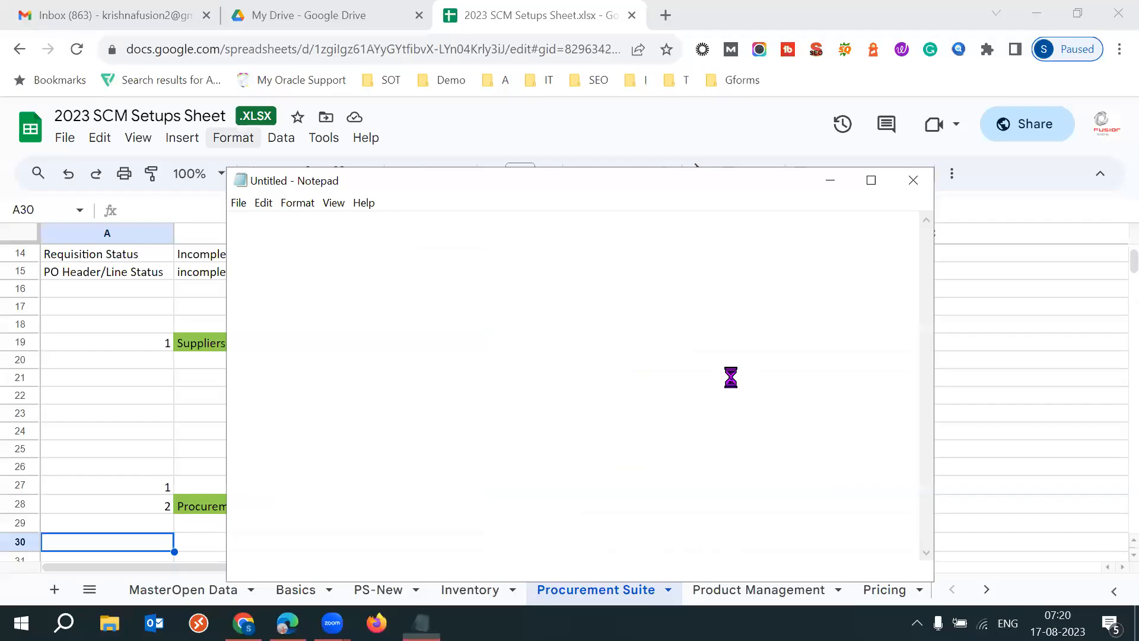
click(871, 181)
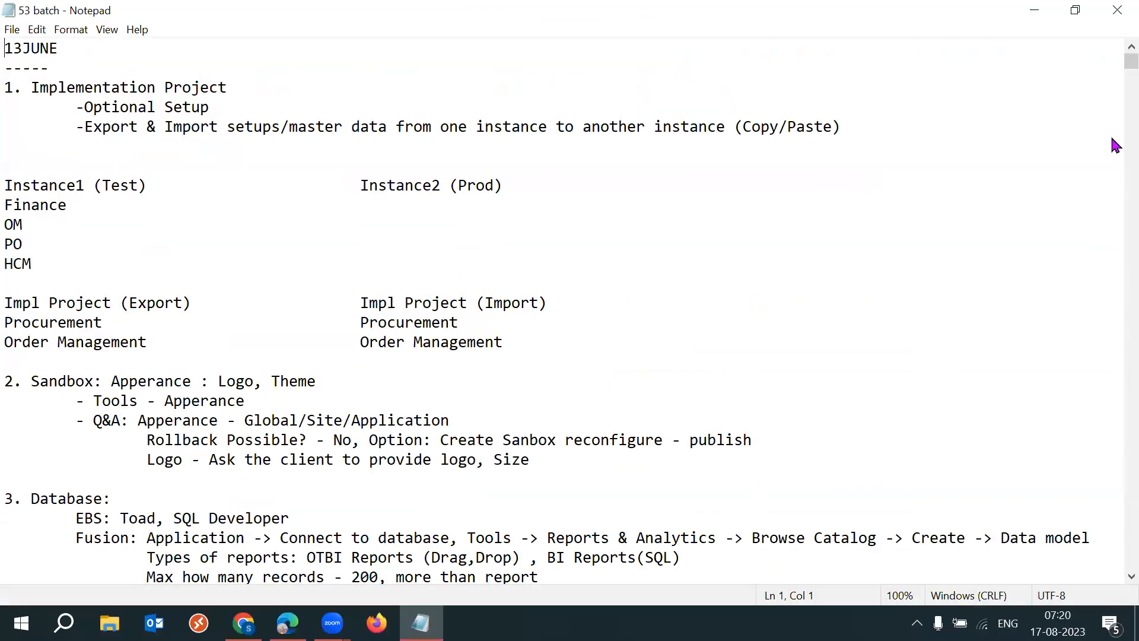
- Find the text ekmk in the 53 batch notes
click(789, 205)
key(ctrl+f)
text(ekmkm)
key(BackSpace)
key(BackSpace)
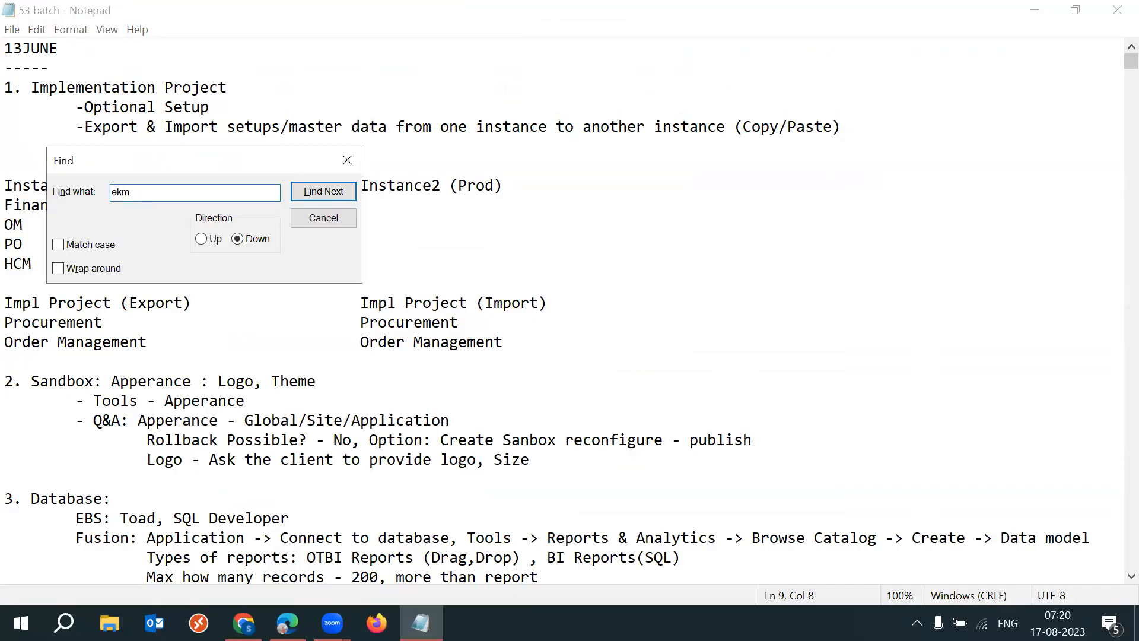
text(k)
key(Return)
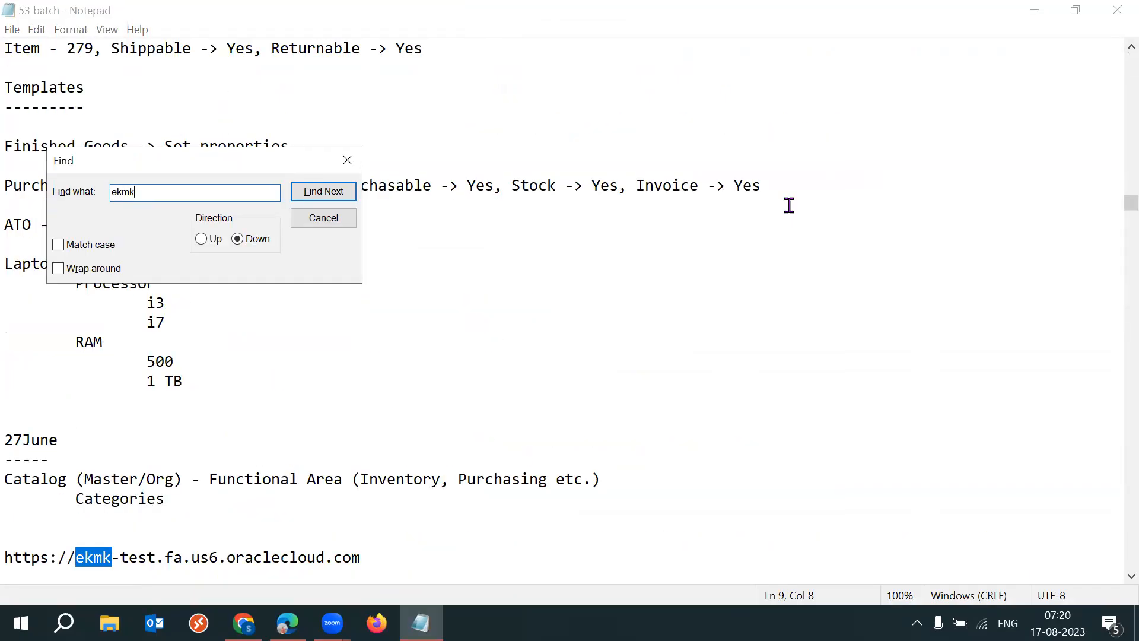
click(323, 217)
- Examine and highlight the business user account entry below the ekmk-test URL in the notes
click(386, 548)
key(Down)
key(Down)
key(Down)
key(Down)
key(Down)
key(Down)
key(Down)
key(Down)
drag(145, 502, 12, 422)
click(287, 475)
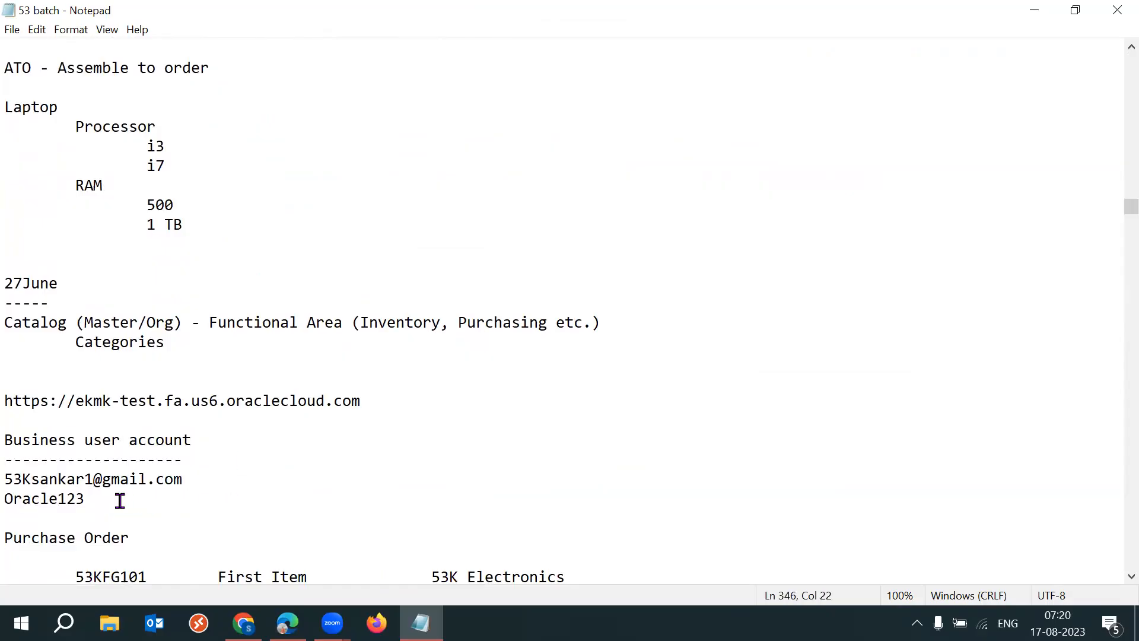
drag(119, 500, 13, 425)
click(165, 481)
drag(123, 500, 6, 440)
click(225, 458)
click(116, 491)
key(Down)
key(Down)
key(Down)
key(Down)
key(Down)
key(Down)
key(Down)
key(Down)
drag(116, 401, 7, 338)
click(276, 440)
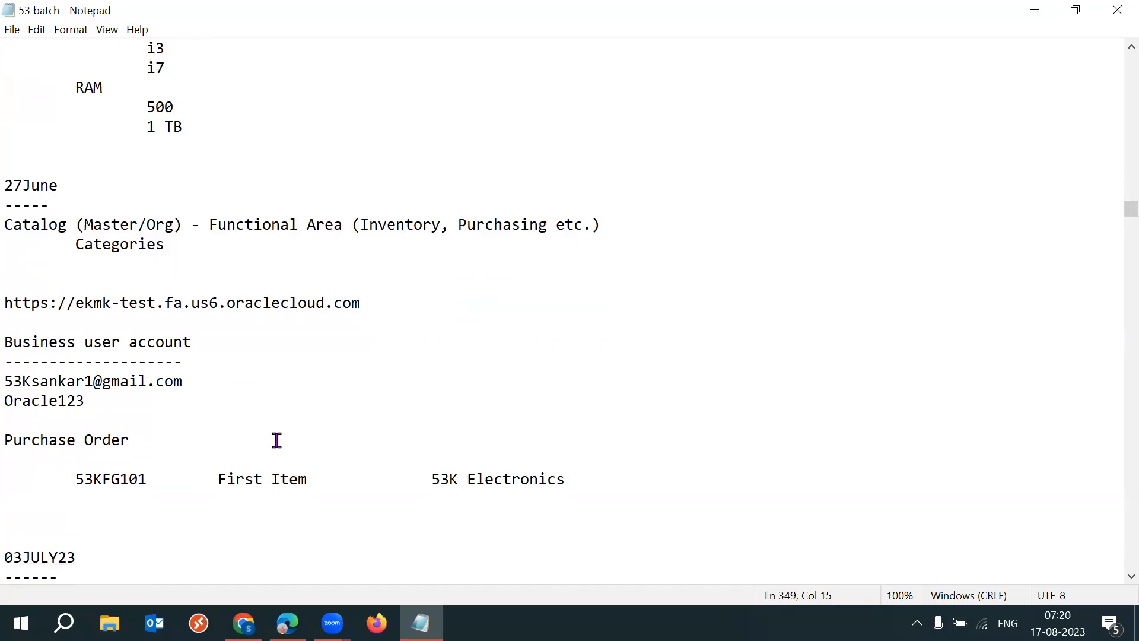
drag(114, 399, 14, 335)
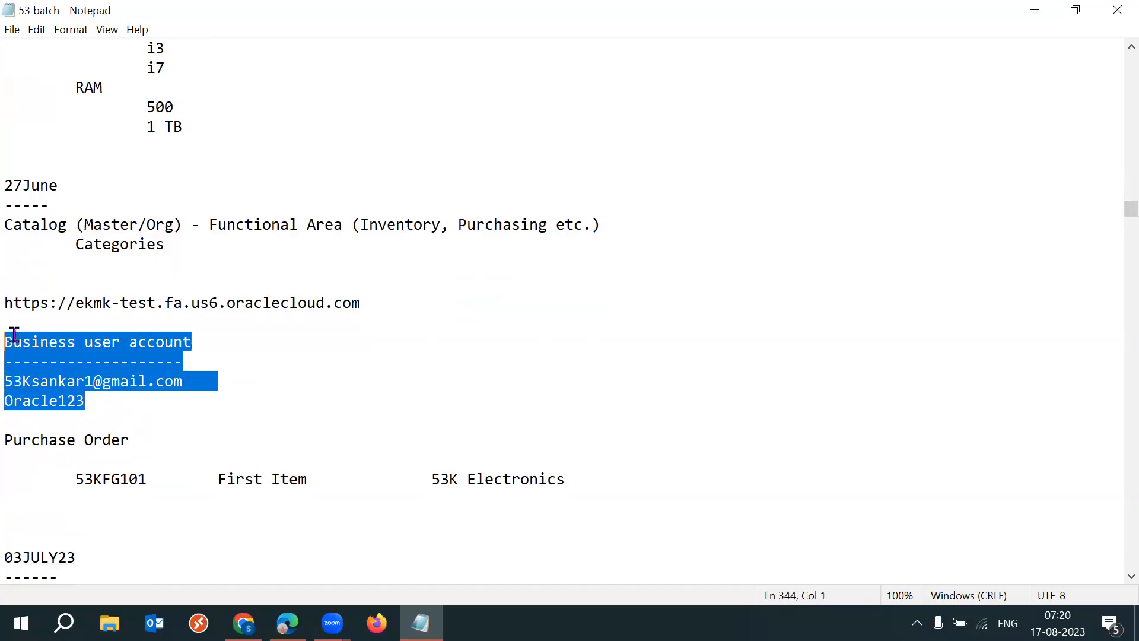
click(110, 405)
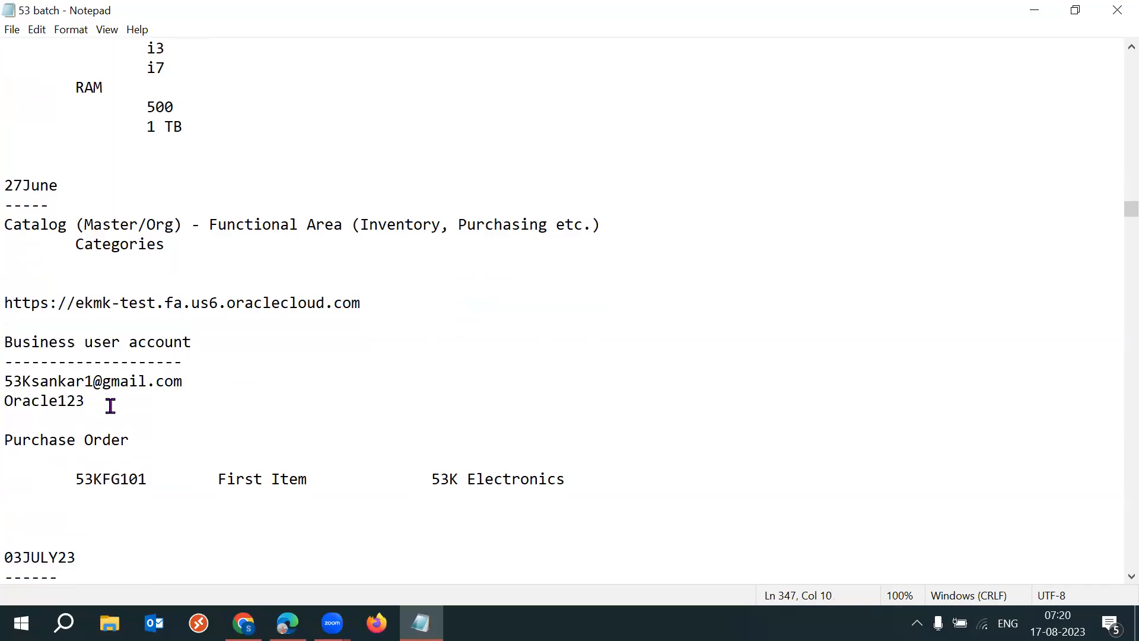
- Switch to Microsoft Edge and open the ekmk-test Oracle Cloud sign-in page in a new tab
click(287, 622)
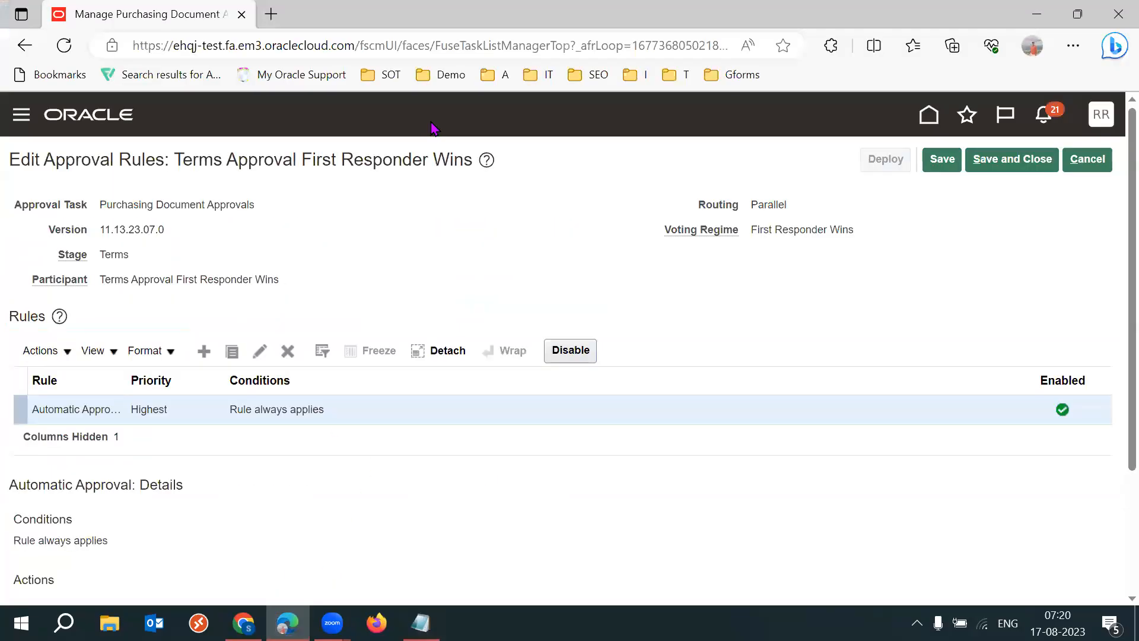
click(270, 14)
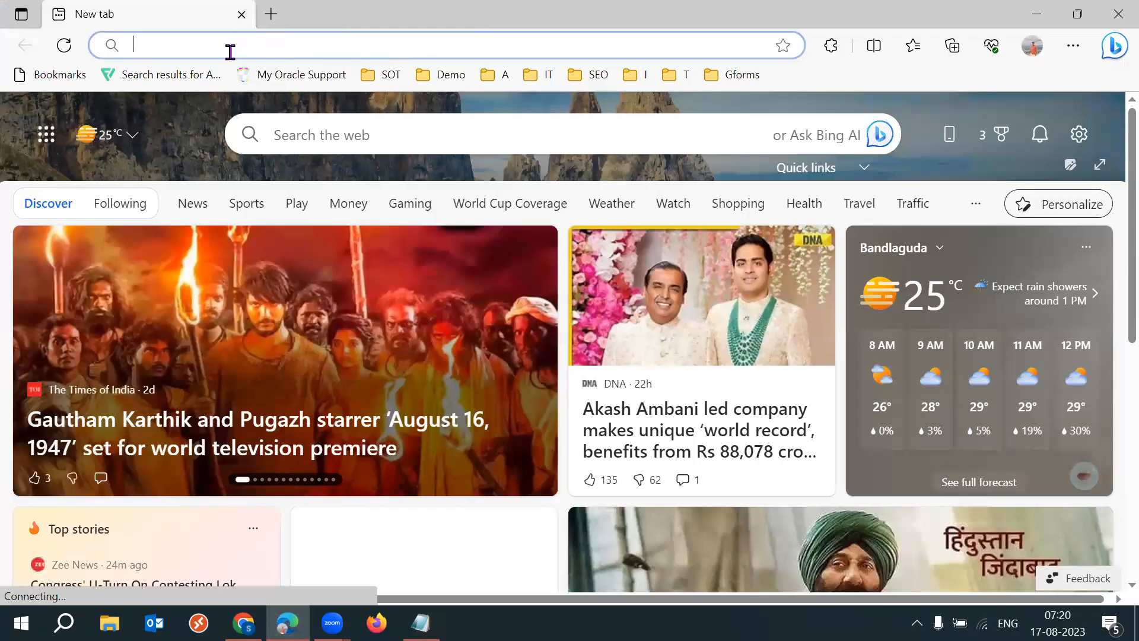
text(ek)
key(Return)
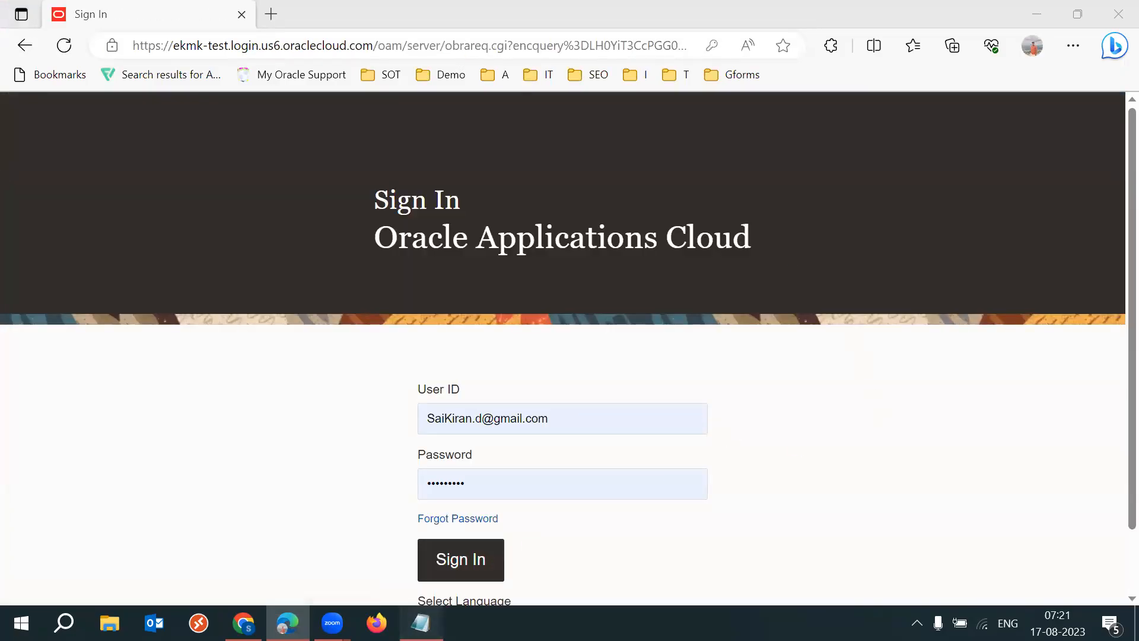
- Select the business user ID in the notes, enter that user ID and its saved password on the sign-in page, and sign in
key(alt+Tab)
drag(184, 382, 6, 380)
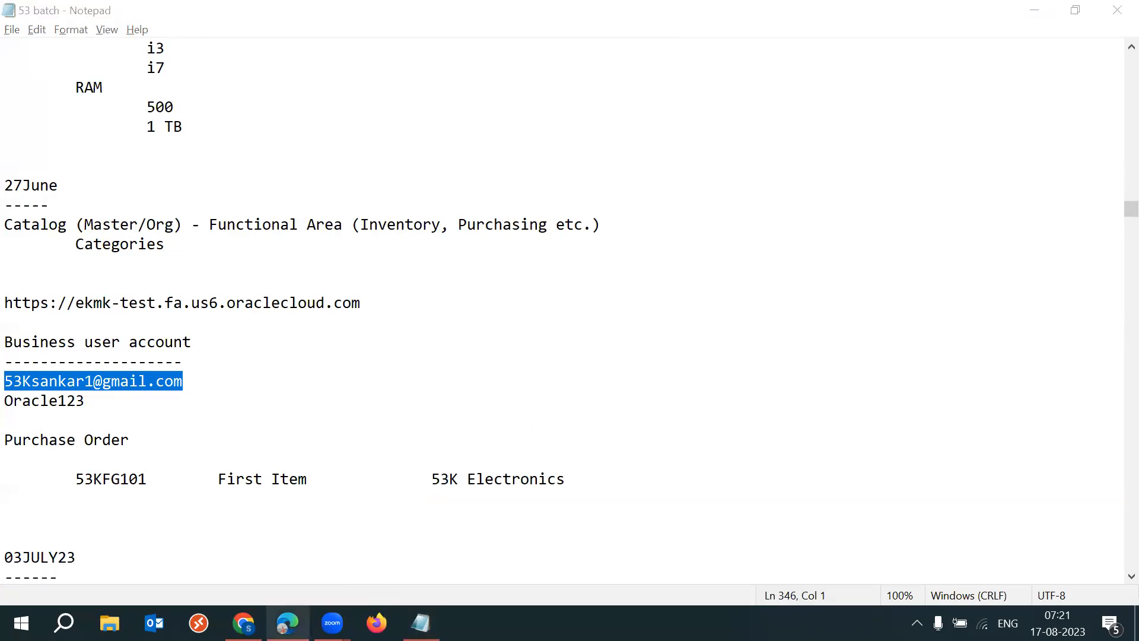
click(288, 623)
triple_click(571, 425)
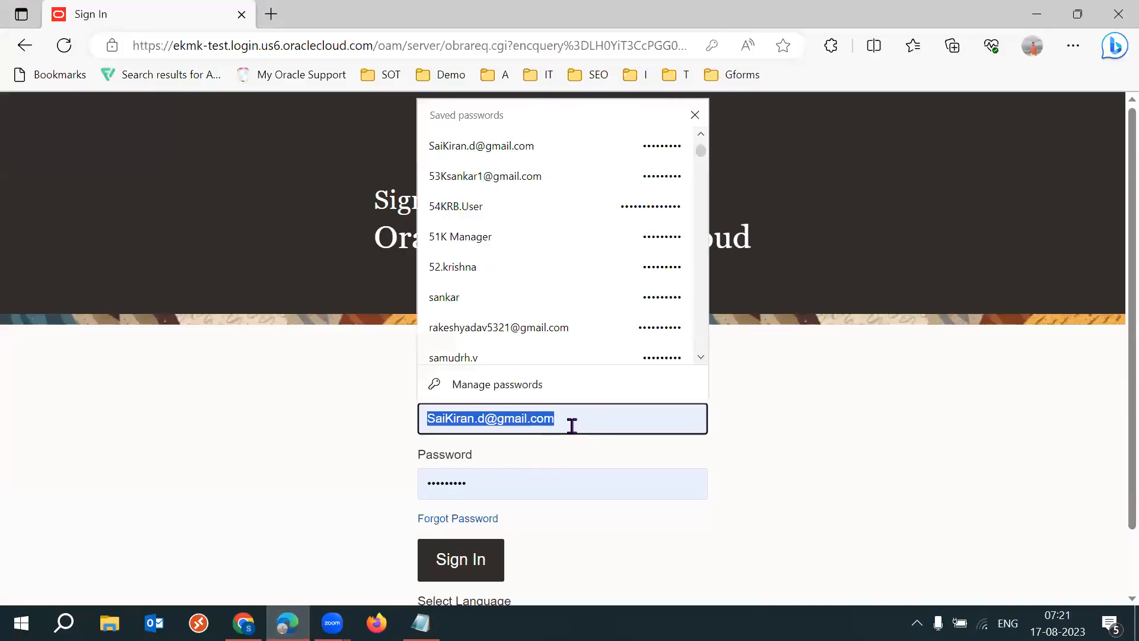
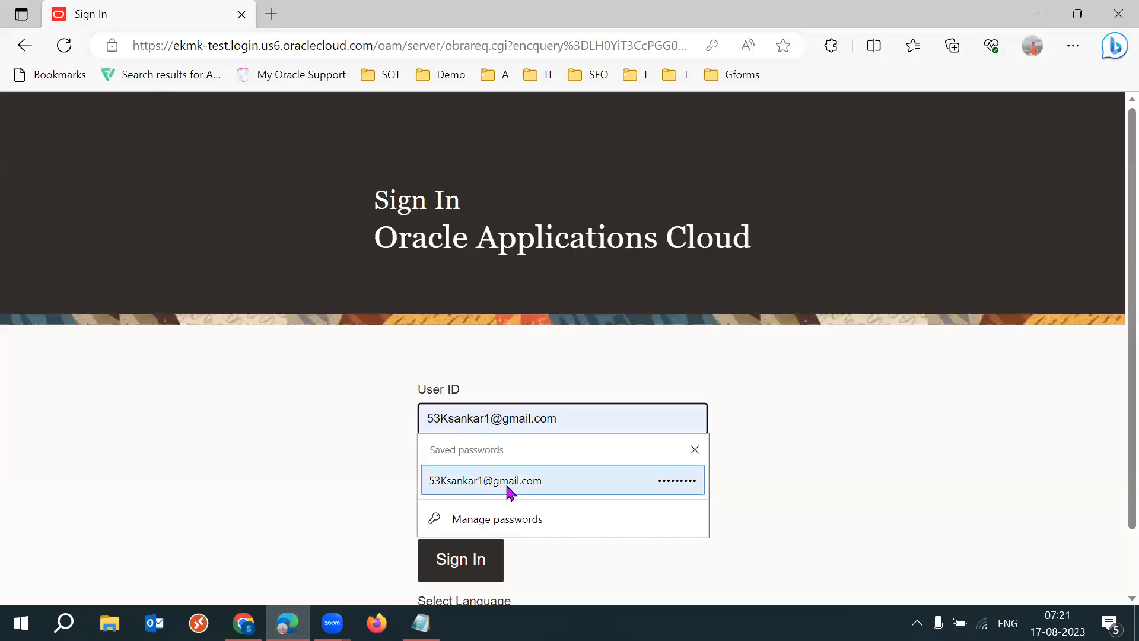
click(437, 485)
click(446, 561)
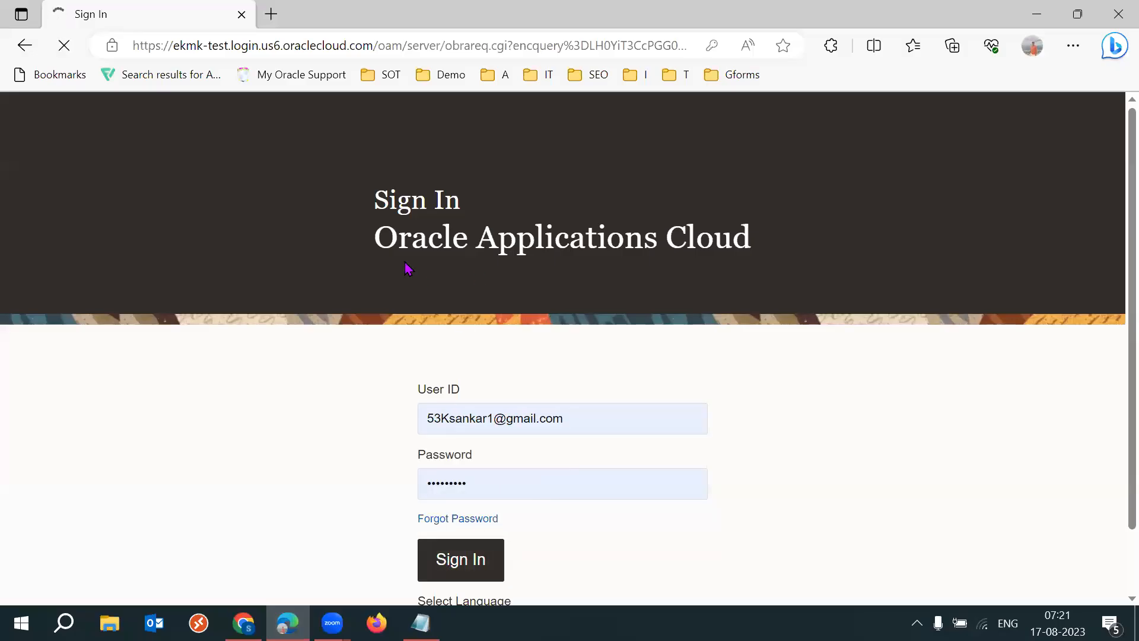
- Return to the 53 batch notes and highlight the business user's login lines and the ekmk-test instance URL
key(alt+Tab)
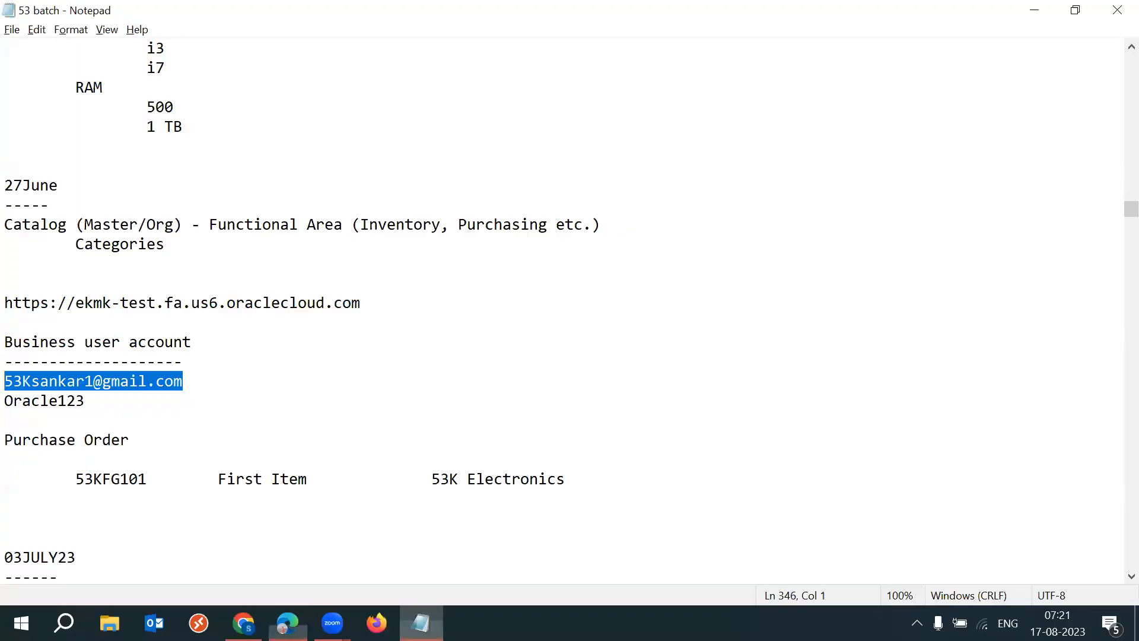
click(170, 411)
drag(80, 400, 14, 386)
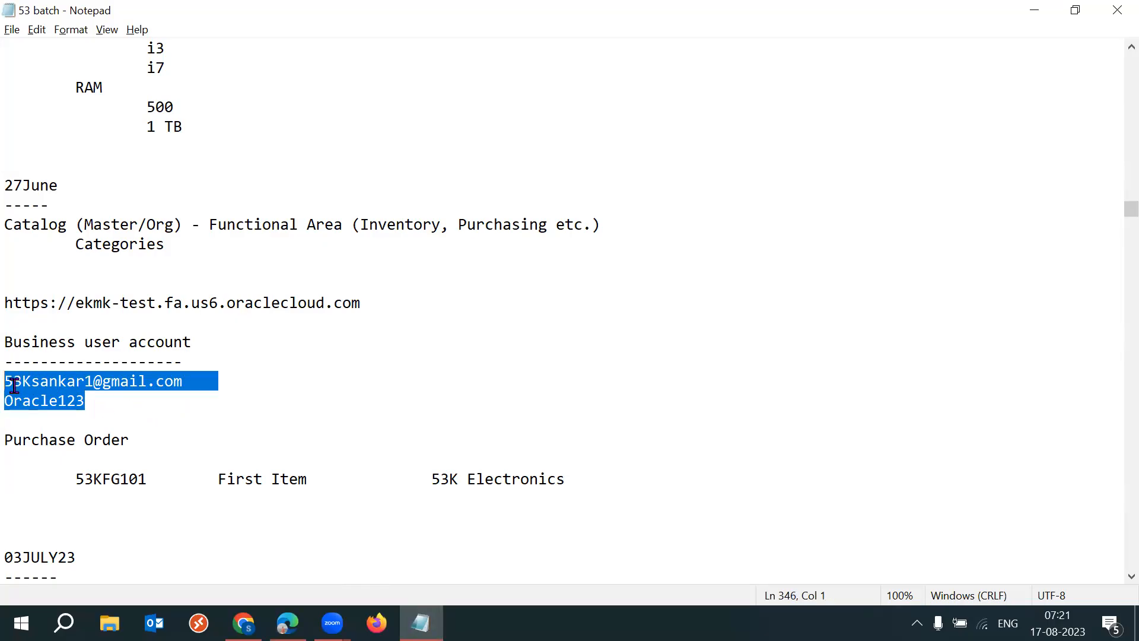
click(107, 379)
click(9, 303)
key(shift+Down)
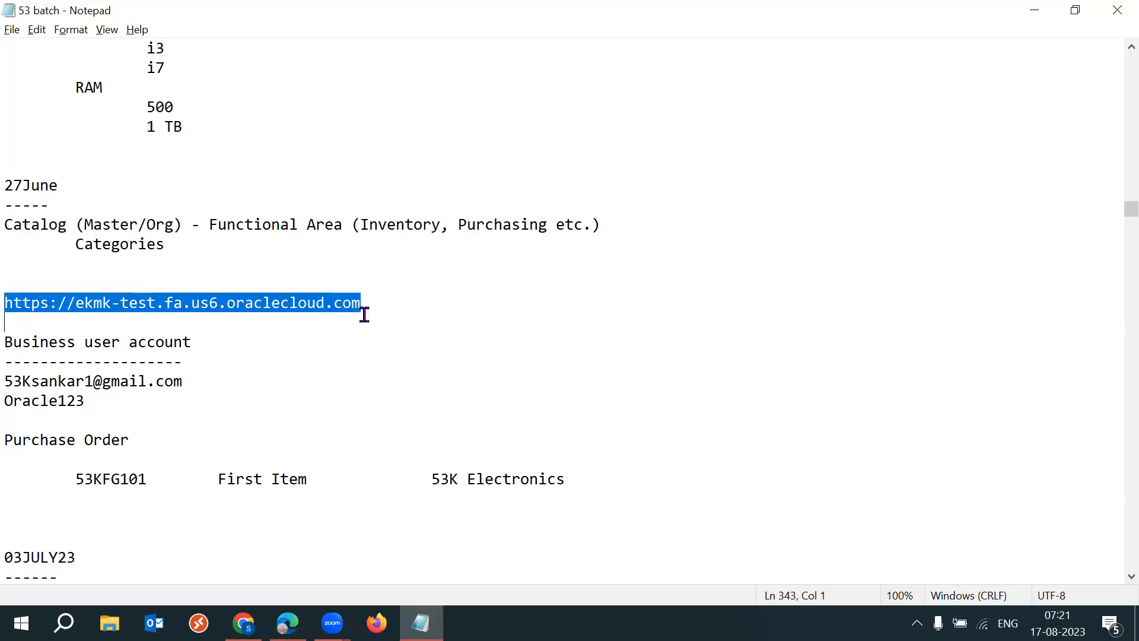
click(133, 402)
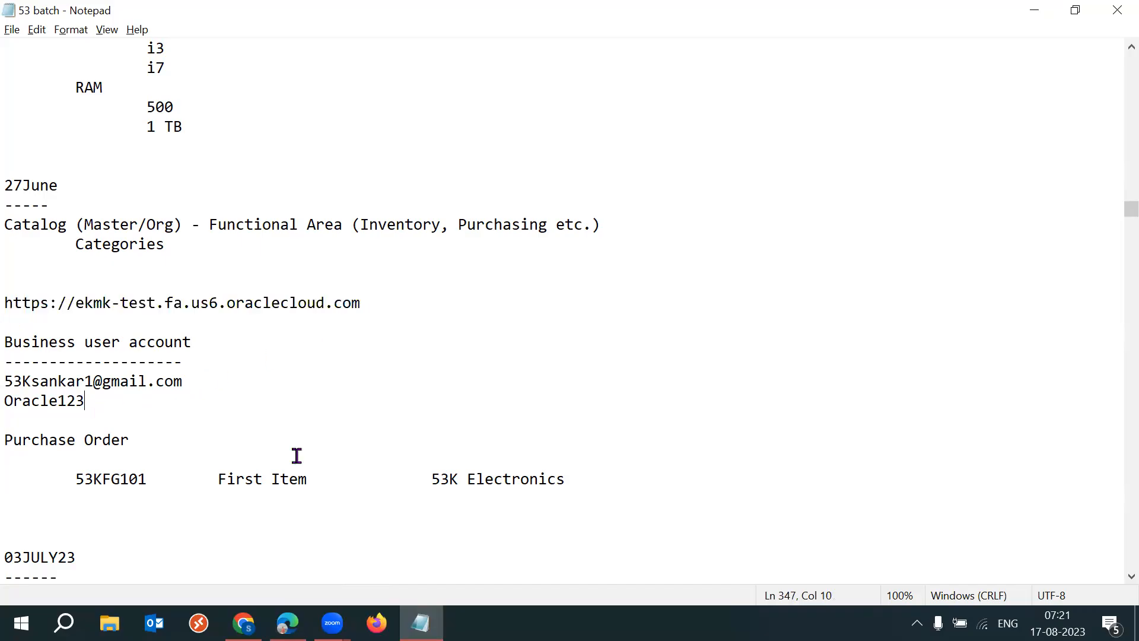
- Switch back to Microsoft Edge and open the Oracle Fusion home page on the ekmk-test instance
click(287, 623)
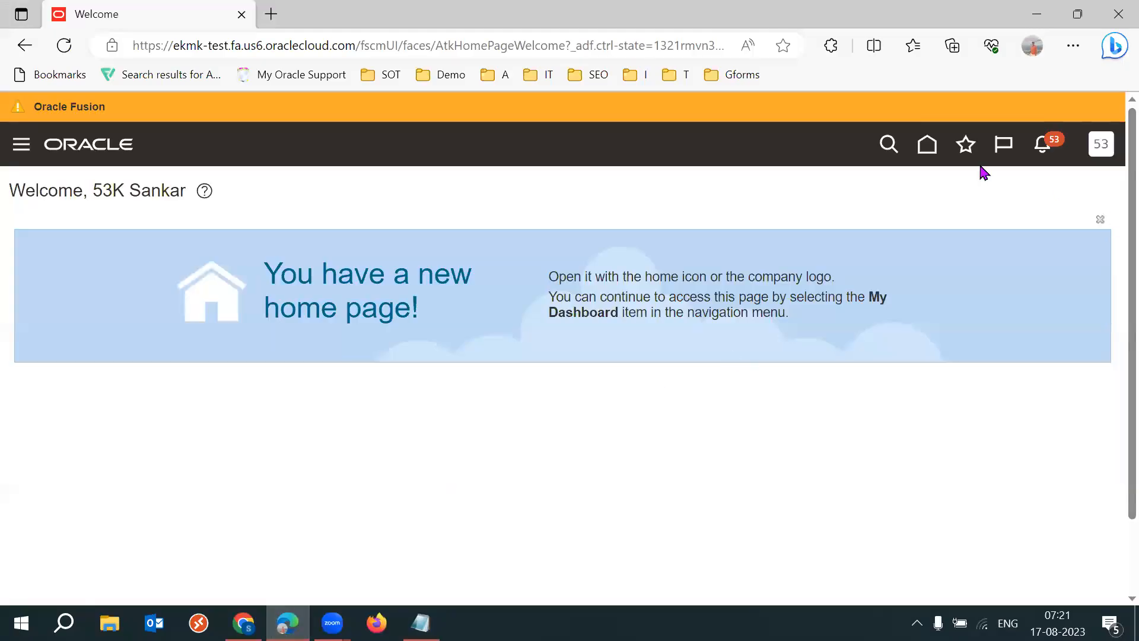
click(928, 151)
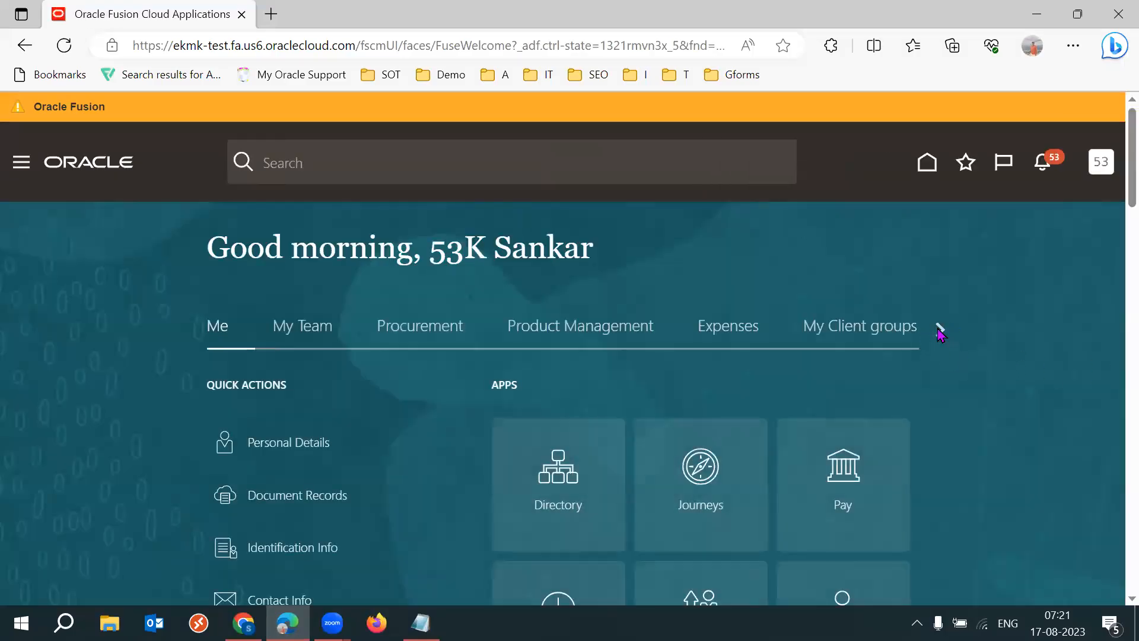
- Open the Tools group on the business user's home page and look through its apps for the Security Console
click(938, 330)
click(938, 329)
click(938, 329)
click(938, 329)
click(938, 330)
click(938, 329)
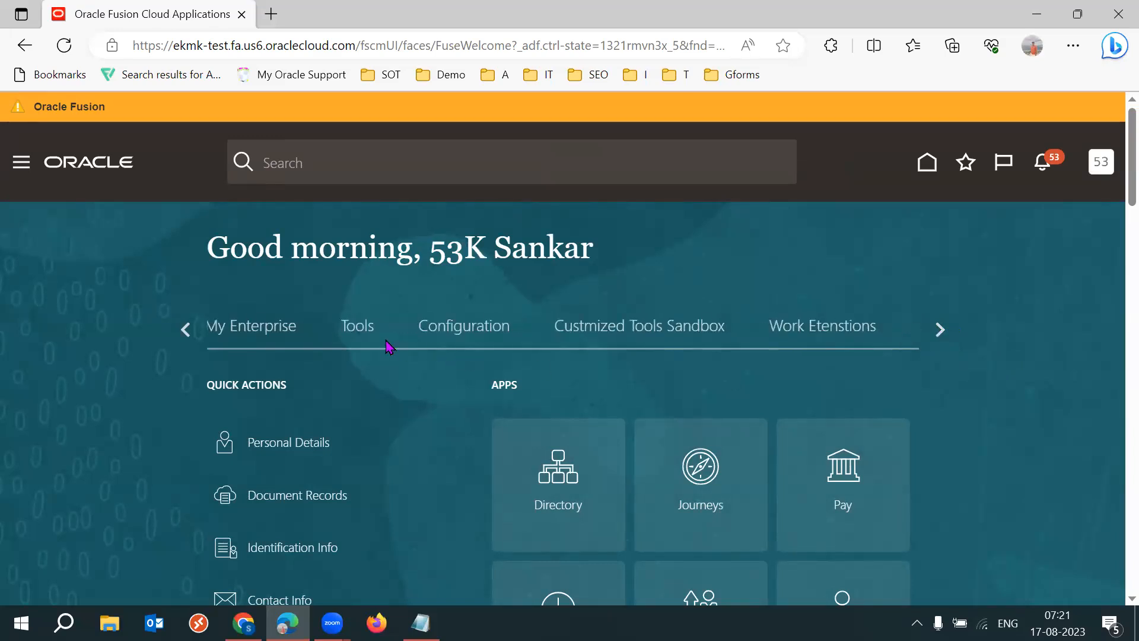
click(364, 336)
scroll(1115, 267, down, 3)
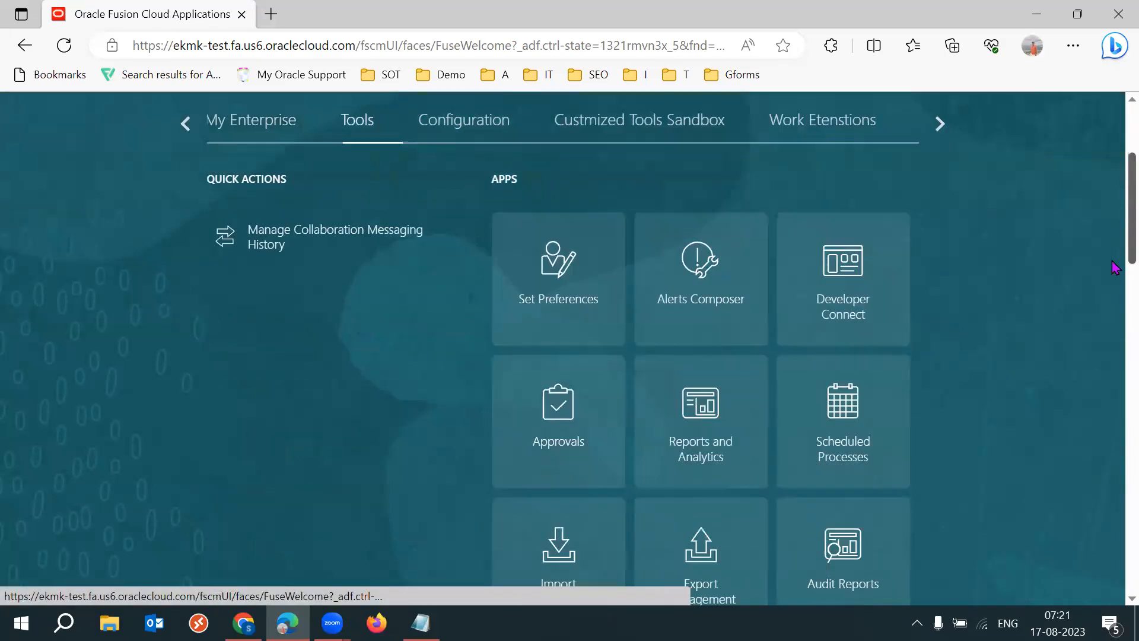
scroll(1115, 267, down, 5)
scroll(1116, 309, up, 3)
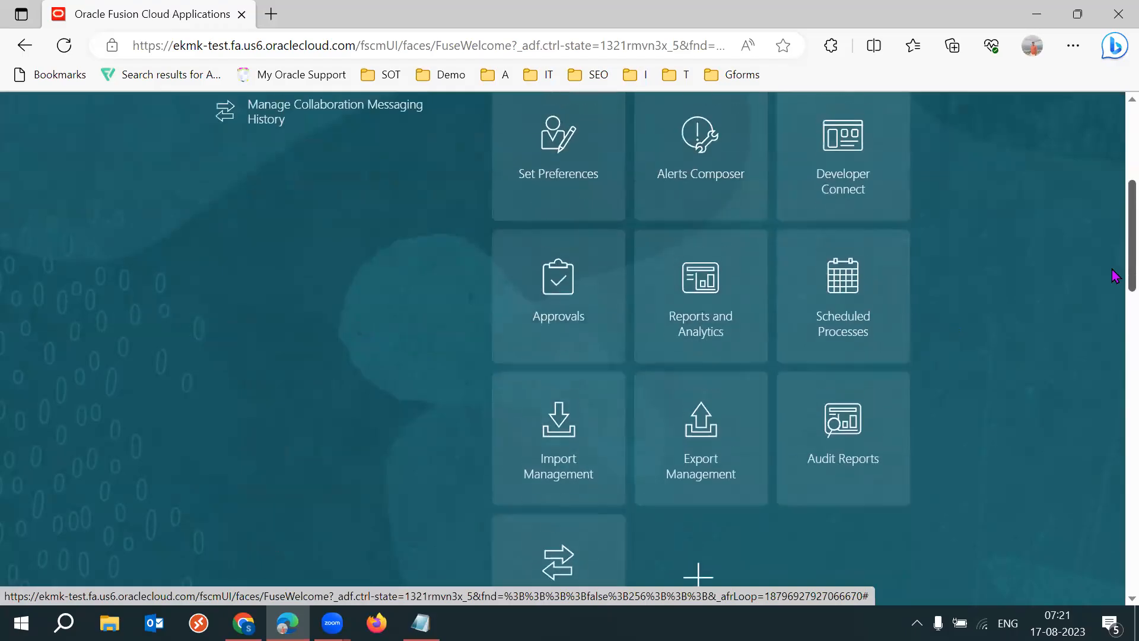
scroll(1115, 276, up, 3)
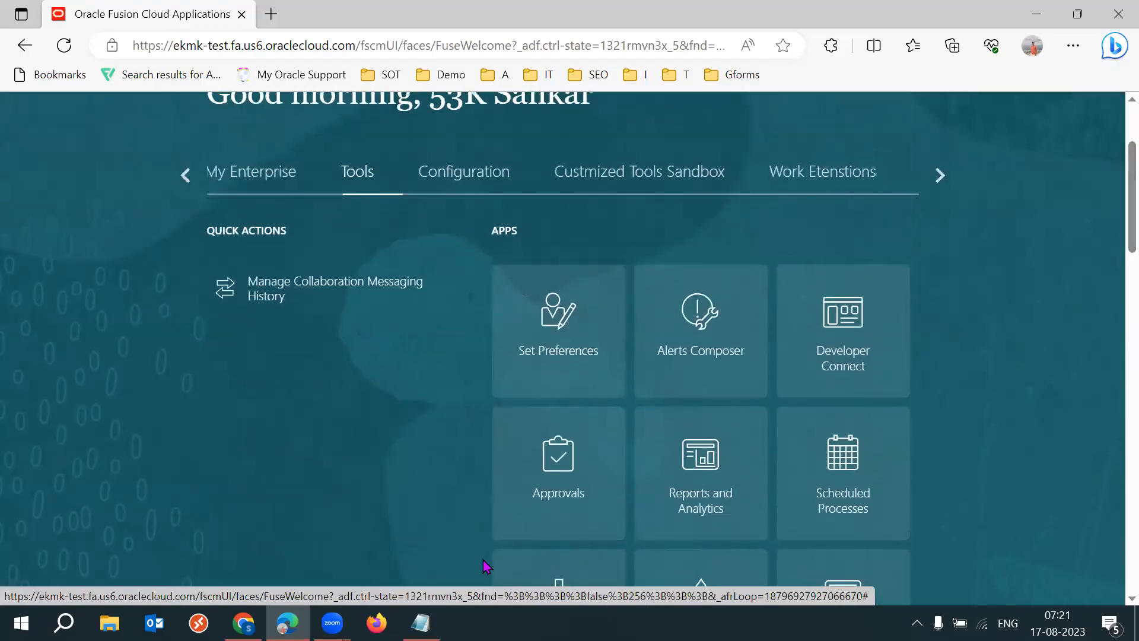
- Switch to Firefox and open the ekmk-test Oracle Applications Cloud sign-in page
click(377, 623)
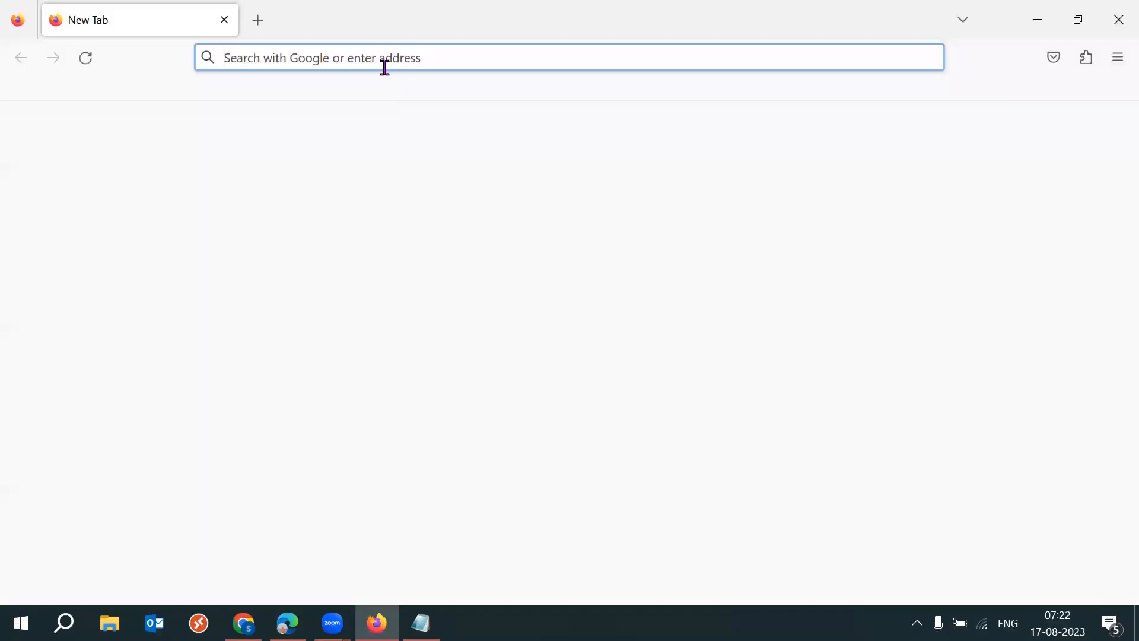
text(ek)
key(Return)
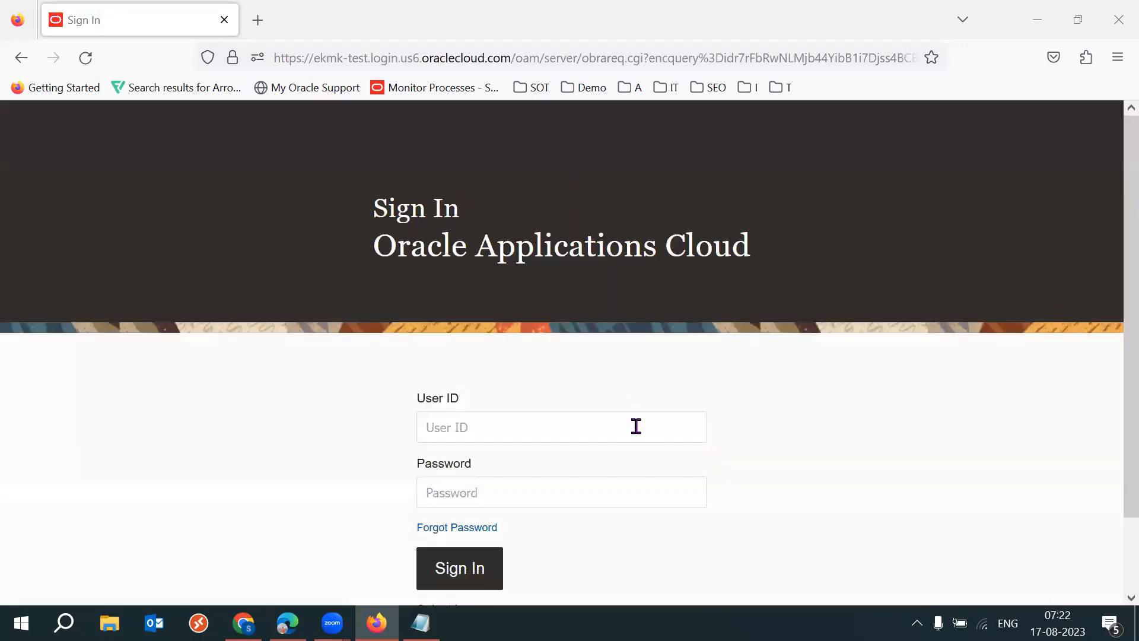
- Fill in the saved user ID beginning with 52 and its password, and sign in
click(579, 429)
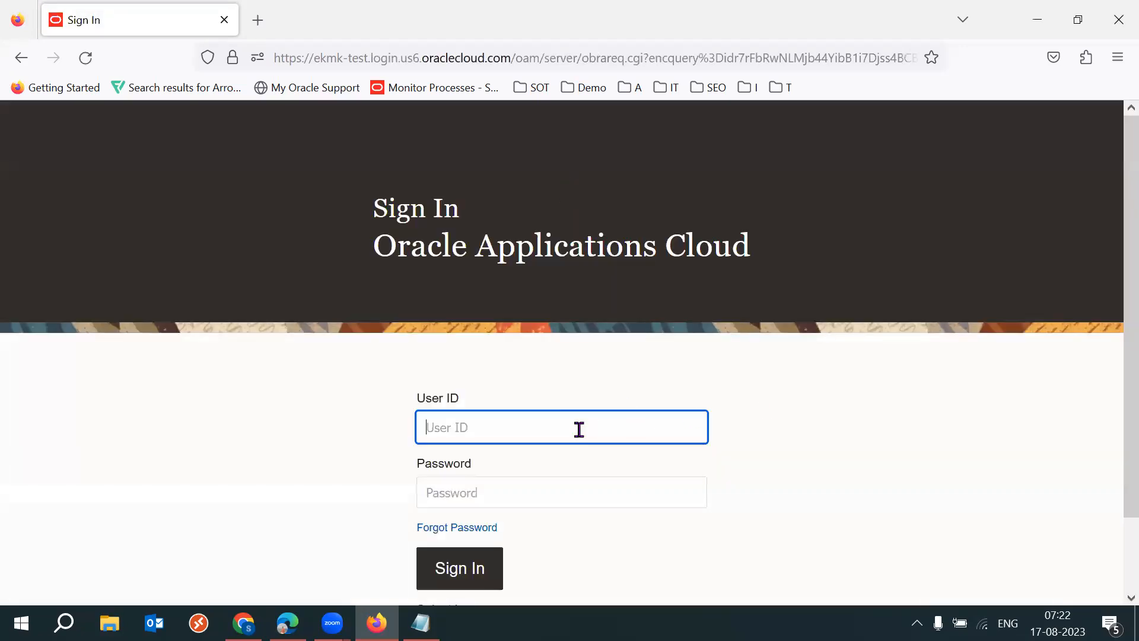
click(579, 429)
text(52)
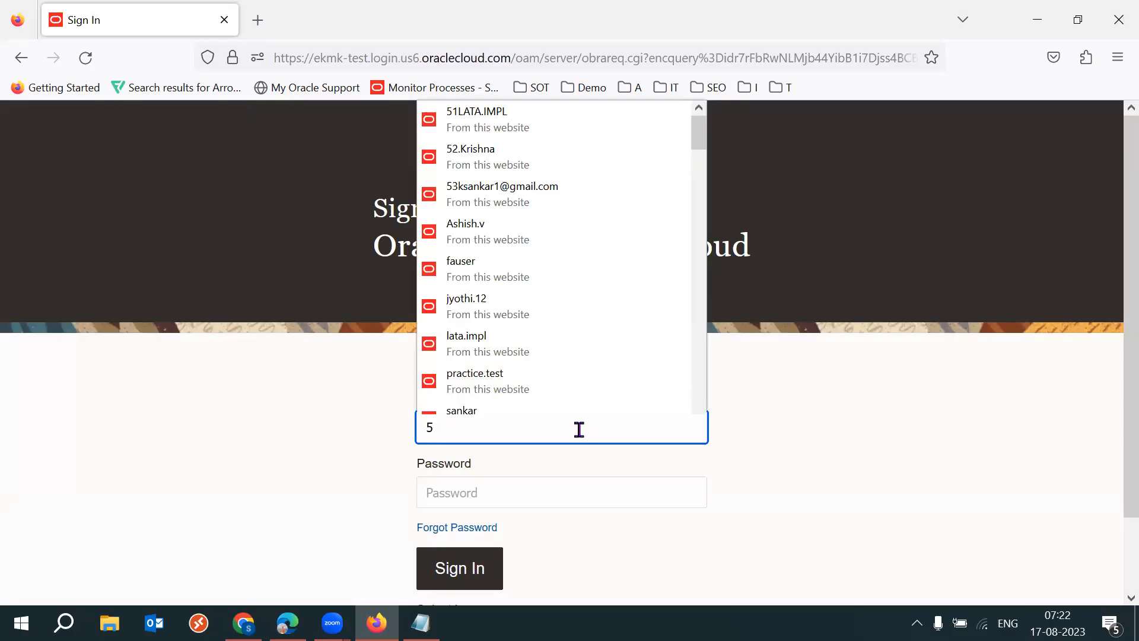
click(506, 462)
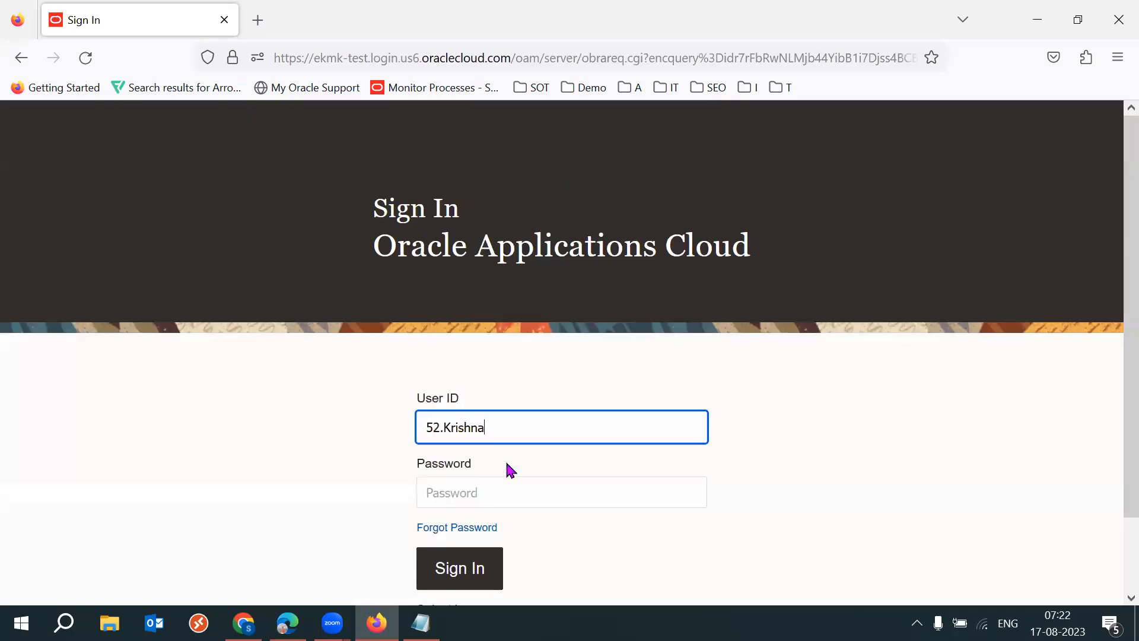
click(444, 567)
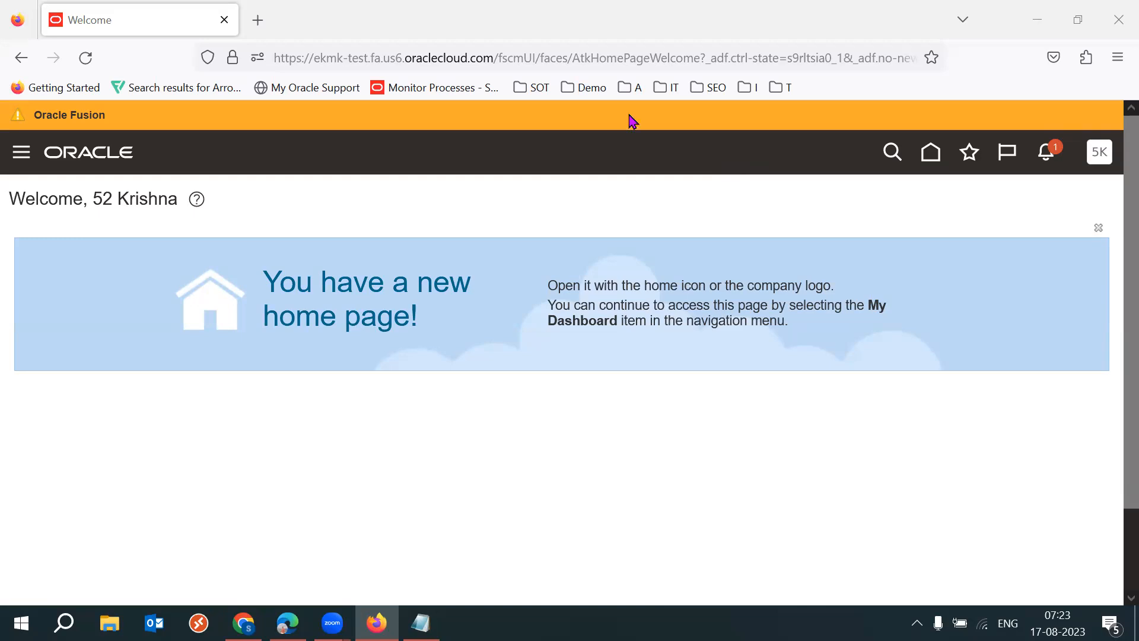
- Open the home page and launch the Security Console from the Tools apps
click(930, 155)
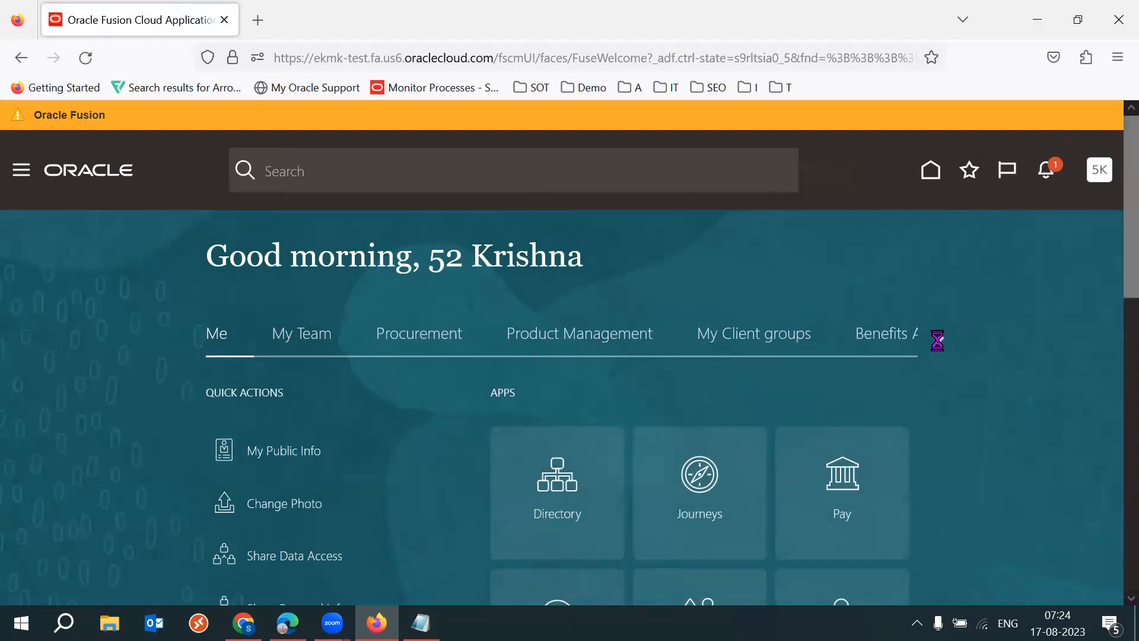
click(939, 337)
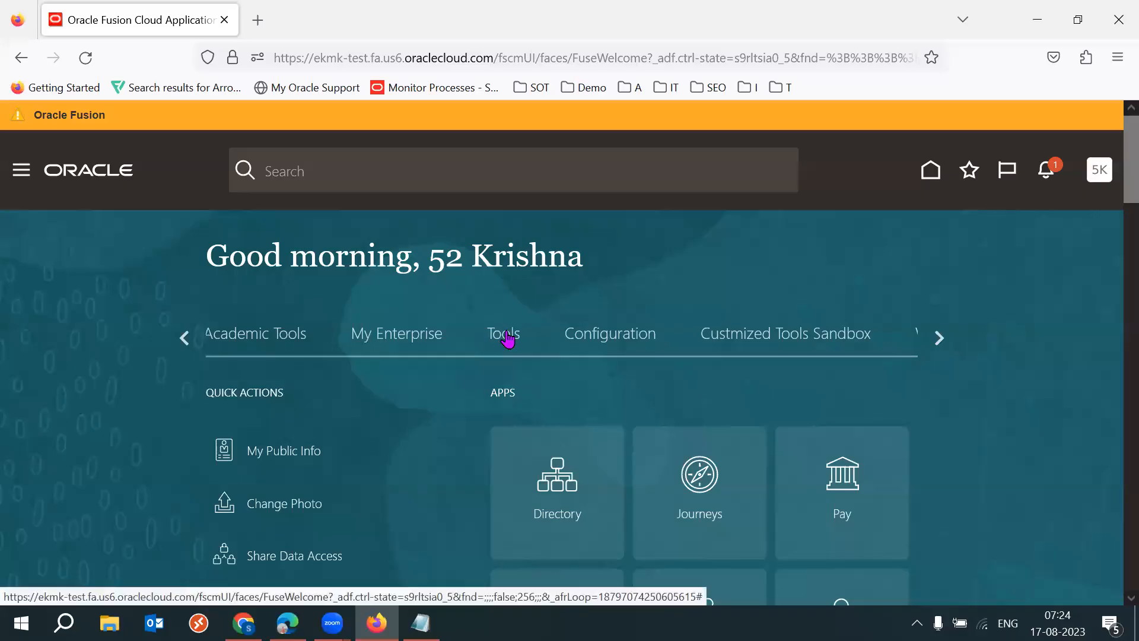
click(504, 335)
scroll(1115, 222, down, 9)
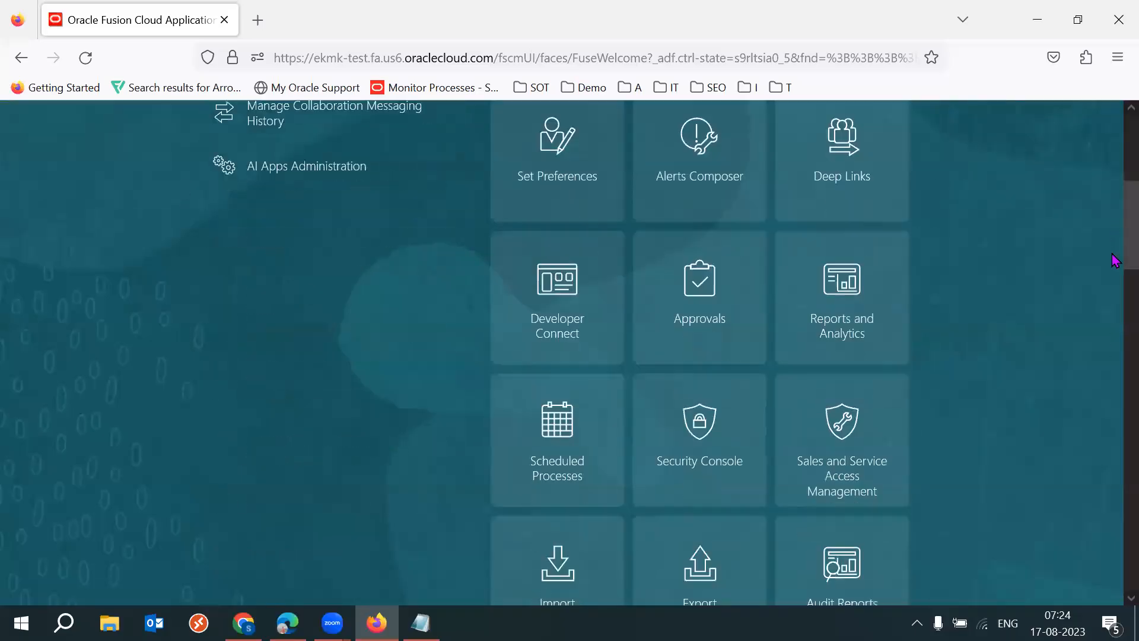
click(682, 255)
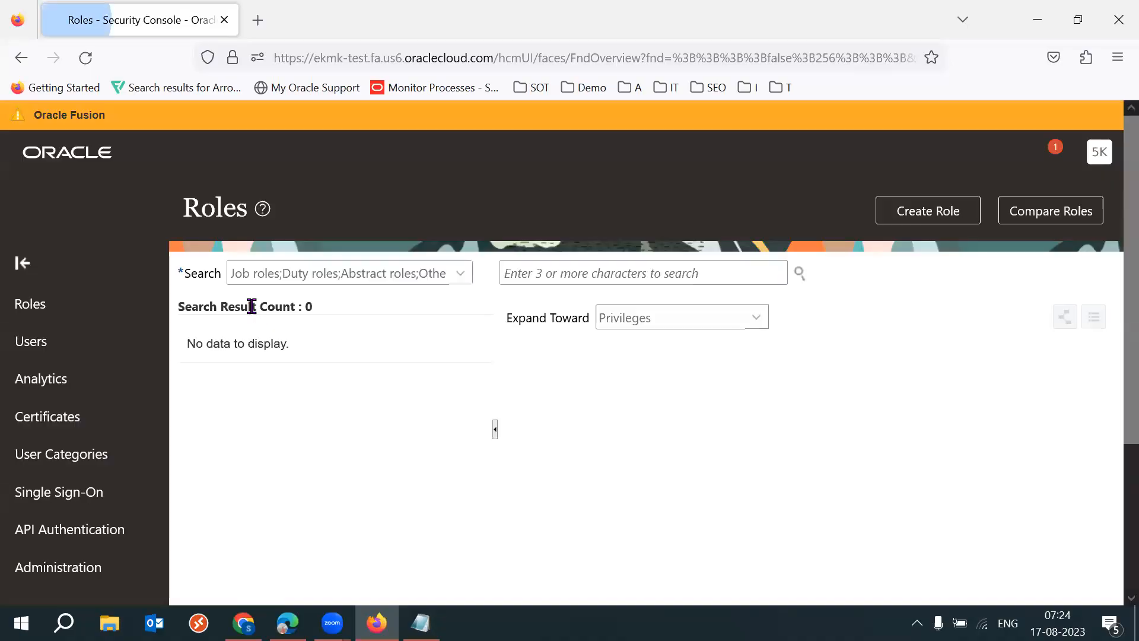
- Search the Security Console's user accounts for the business user's user name and open the matching account
key(Return)
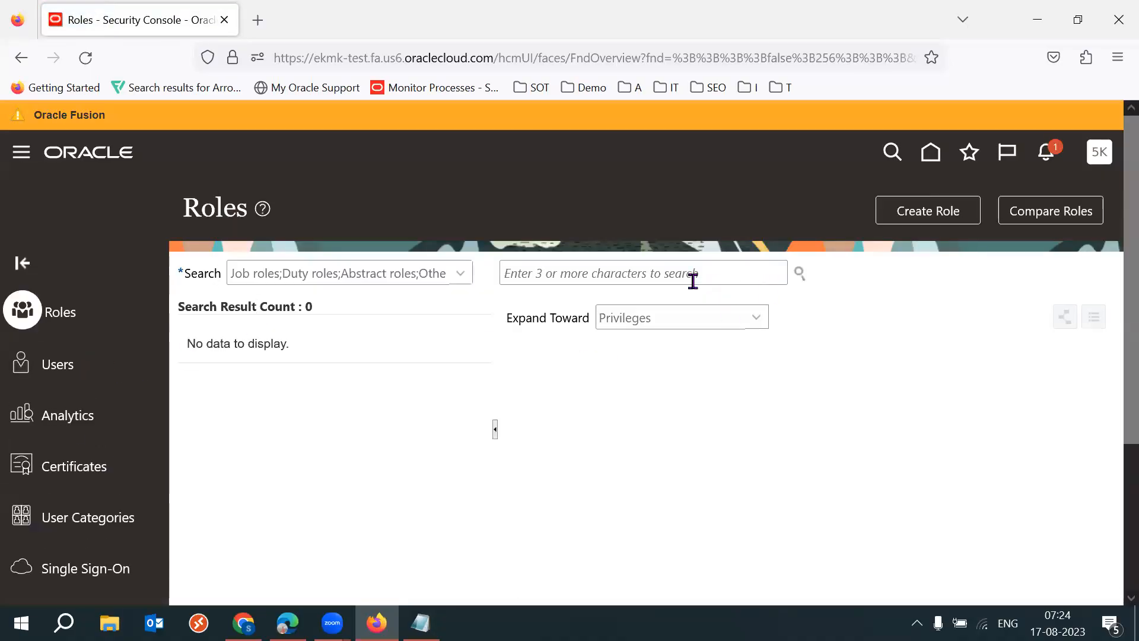
text(53ksankar)
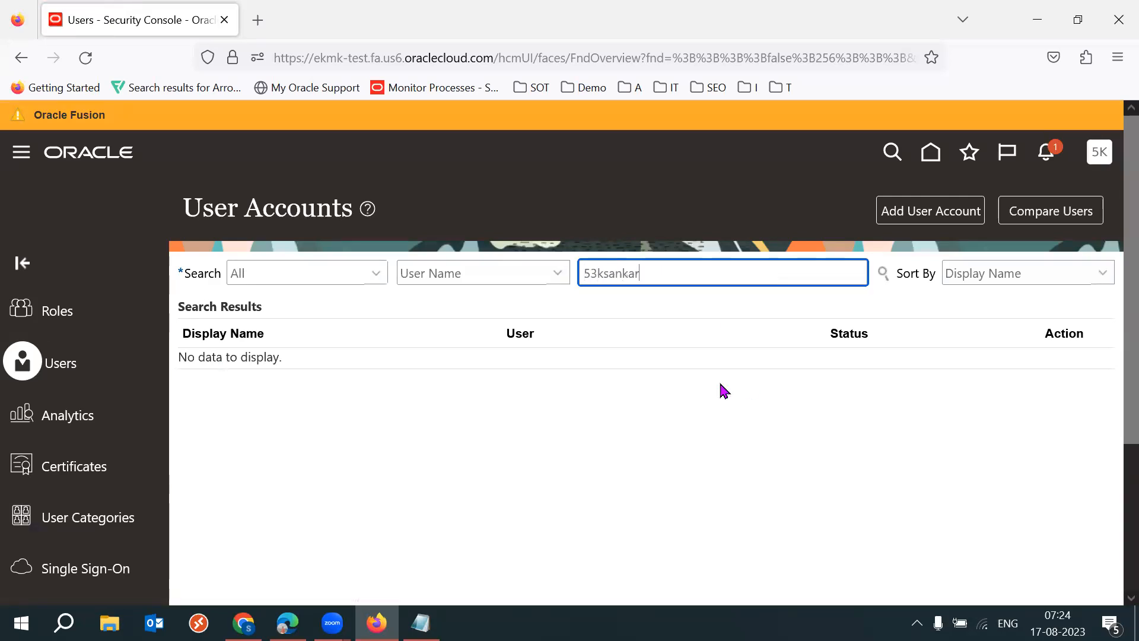
text(1)
key(Return)
click(226, 381)
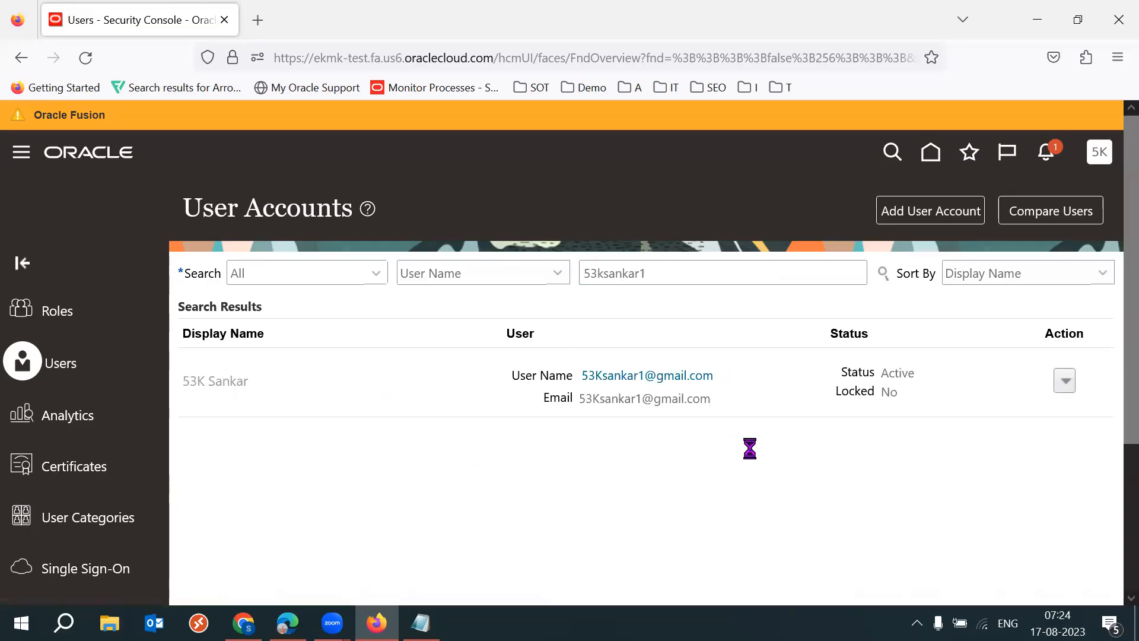
- Edit the business user's account and add the Application Implementation Consultant role
click(924, 220)
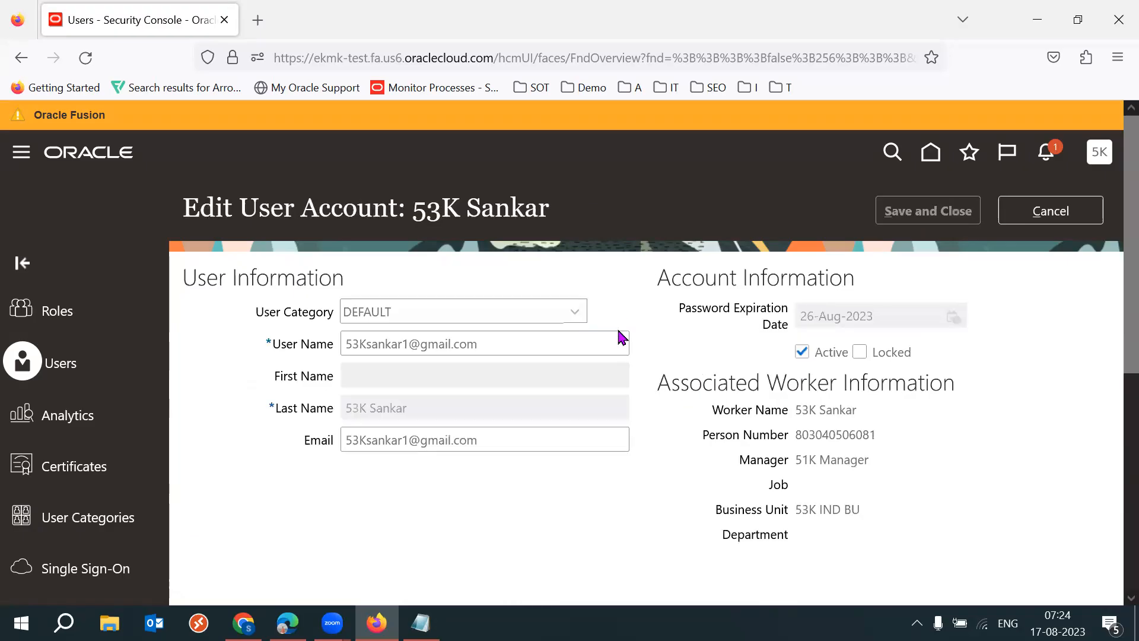
scroll(1111, 332, down, 4)
click(807, 433)
click(498, 175)
text(Applic)
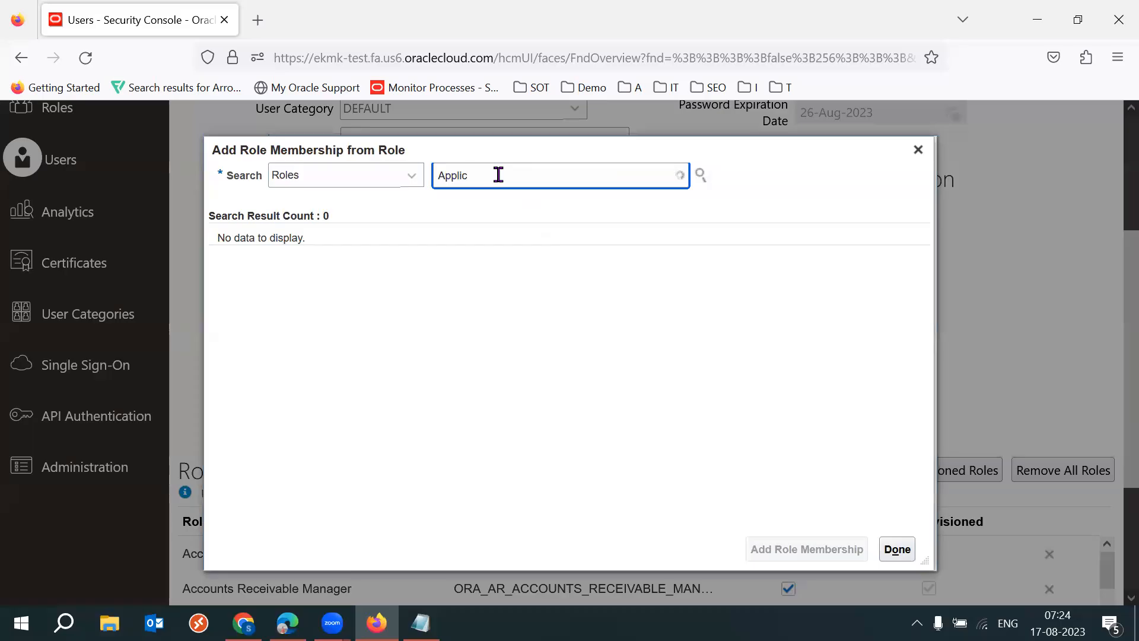
text(a)
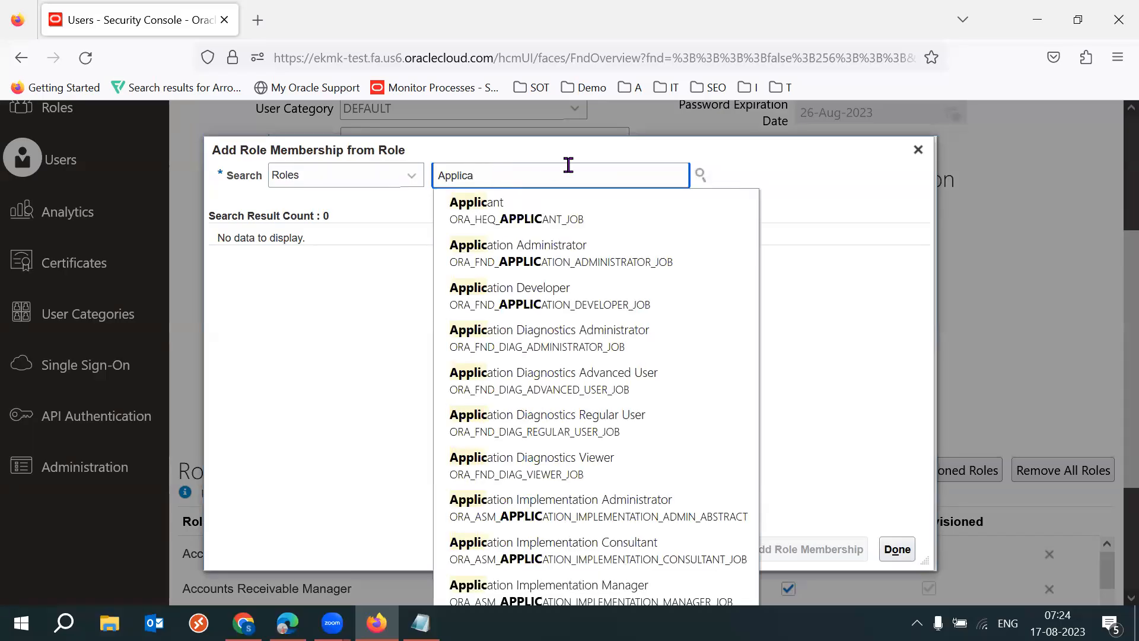
text(no)
key(BackSpace)
key(BackSpace)
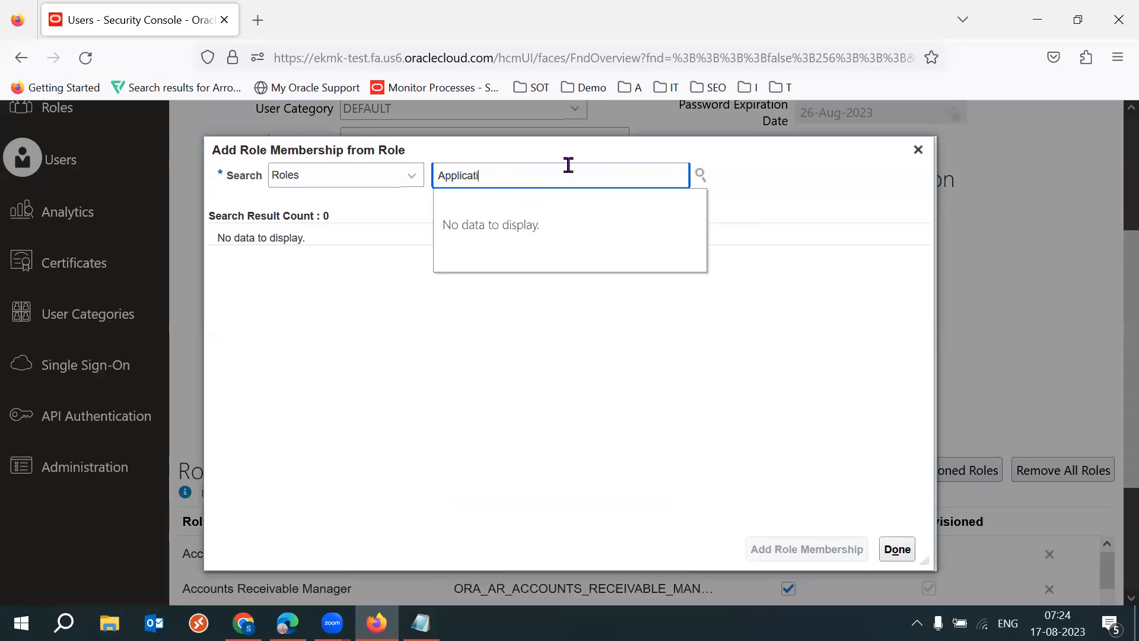
text(on Imp)
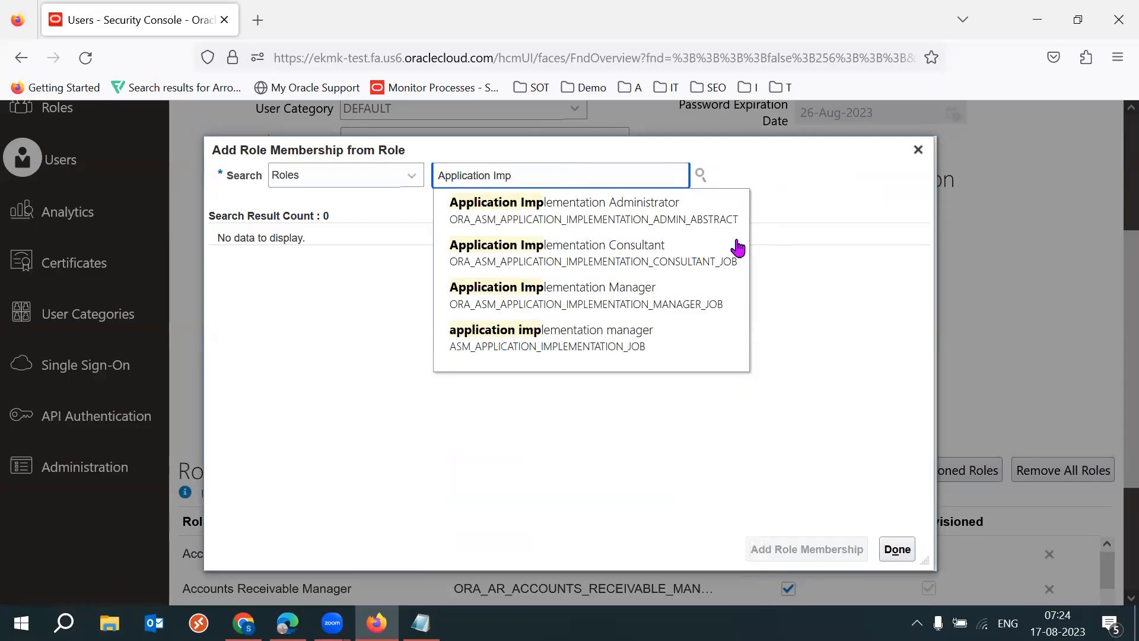
click(657, 249)
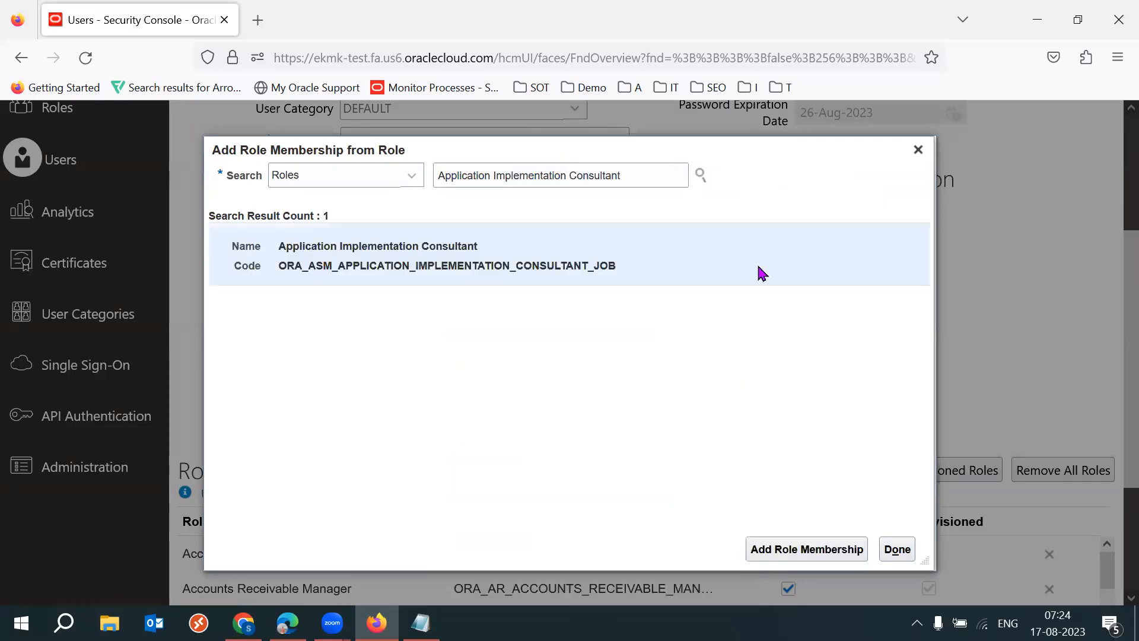
click(798, 548)
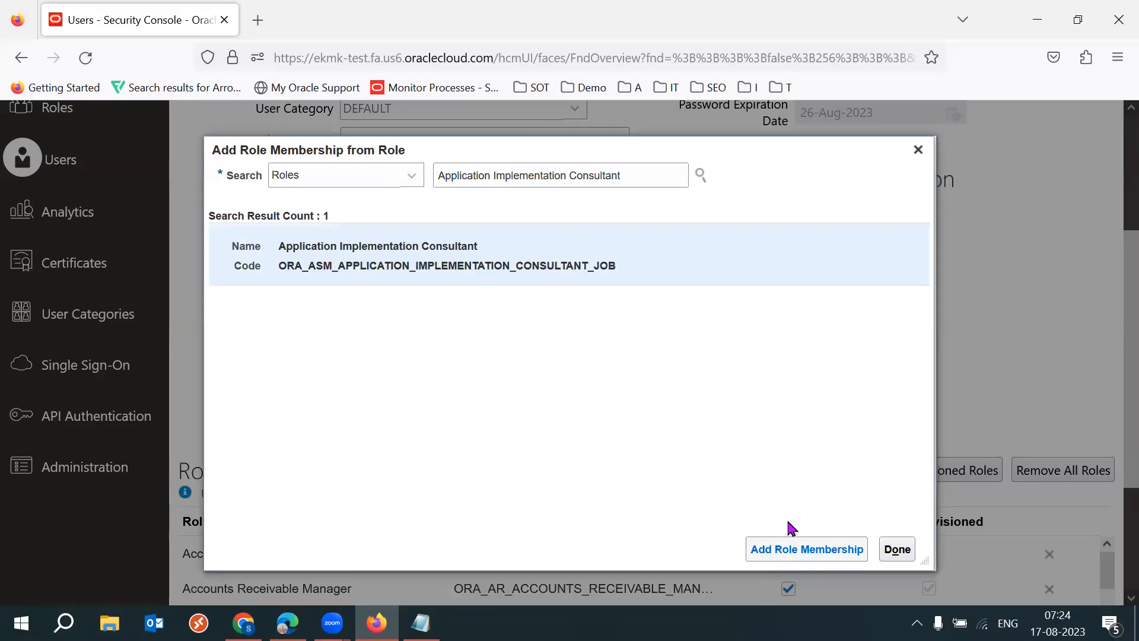
- Find the IT Security Manager role (ORA_FND_IT_SECURITY_MANAGER_JOB) and add it to the same account
triple_click(640, 183)
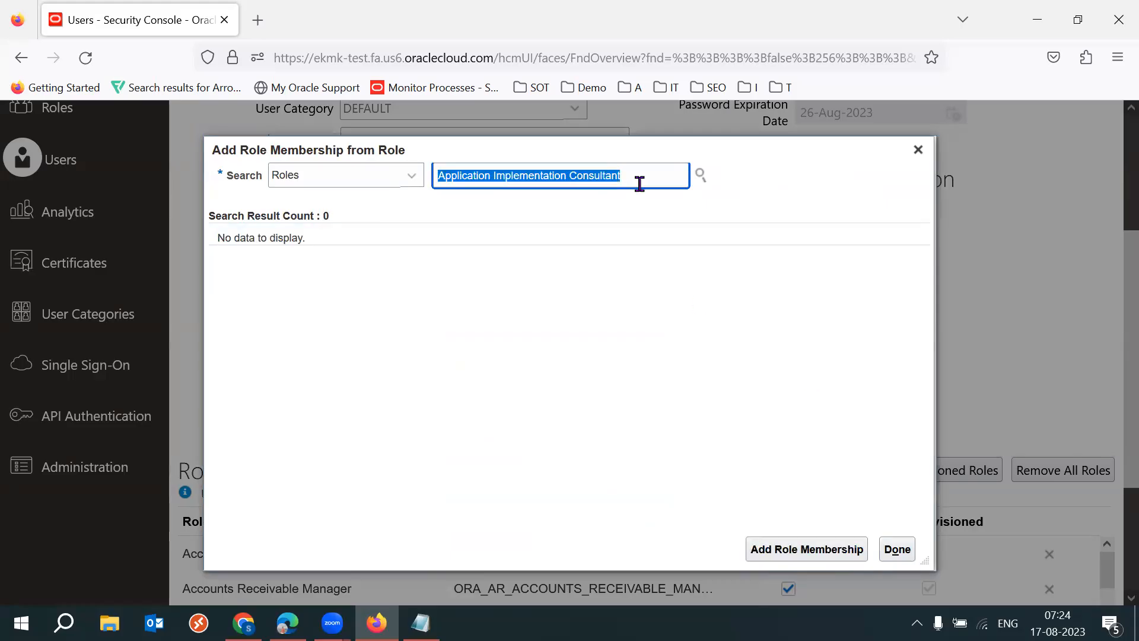
text(IT Security)
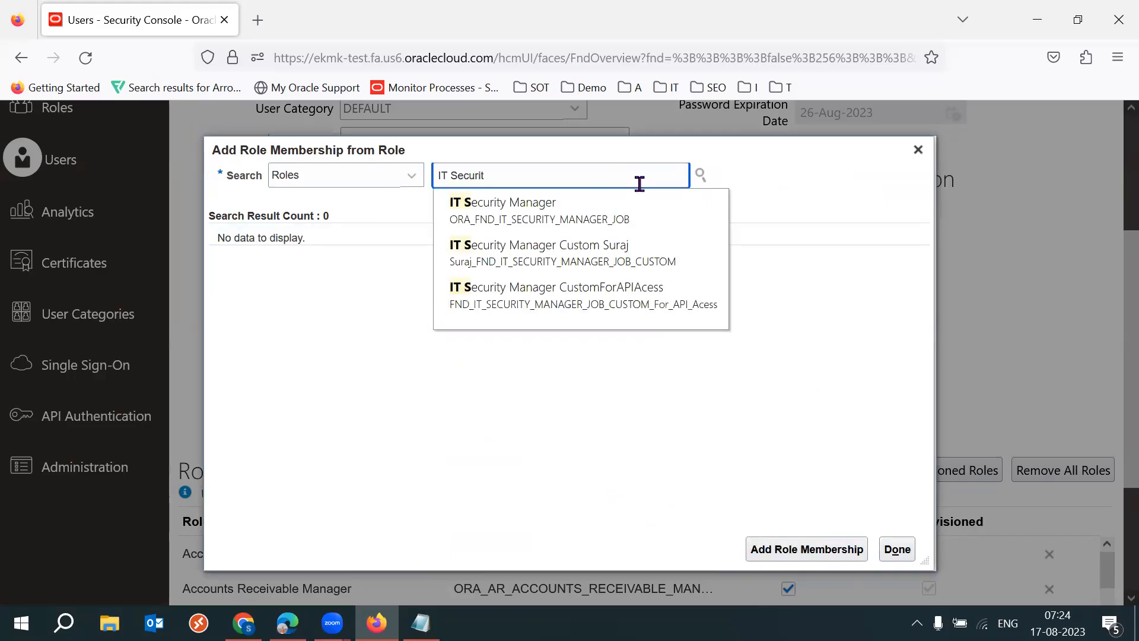
click(603, 203)
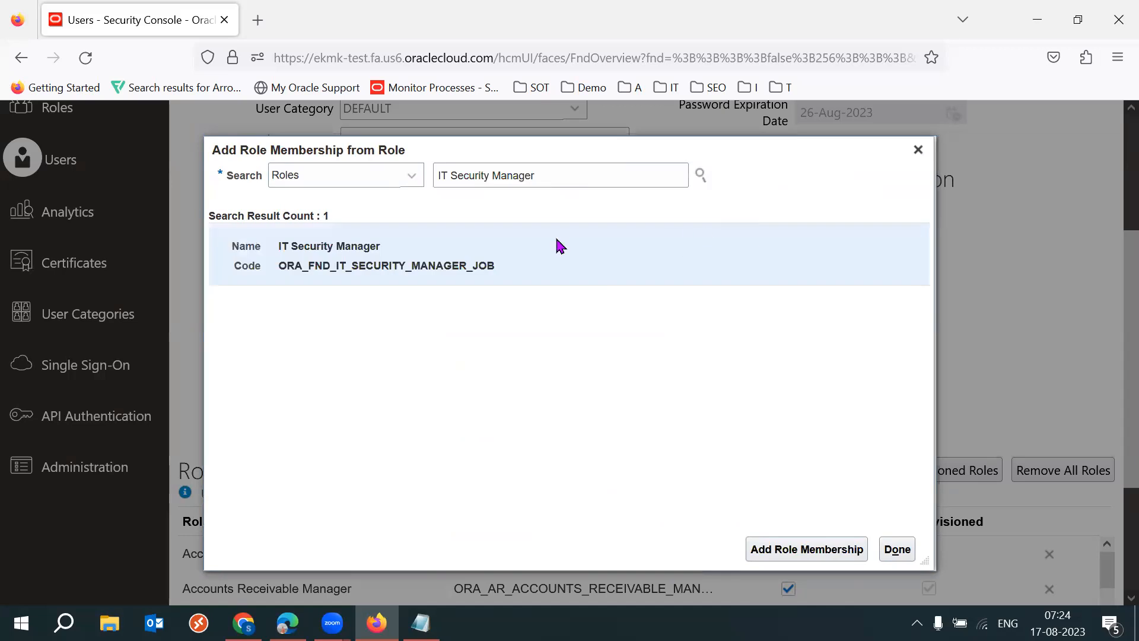
click(757, 549)
- Finish adding roles, then save and close the business user's account
click(896, 549)
scroll(1114, 336, up, 5)
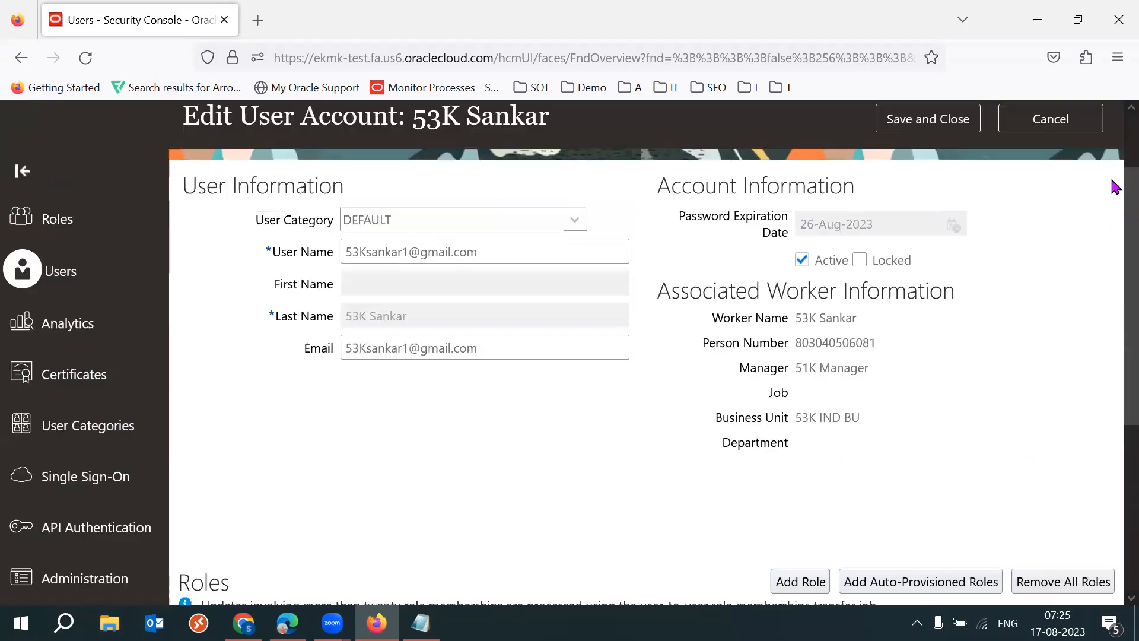
click(947, 213)
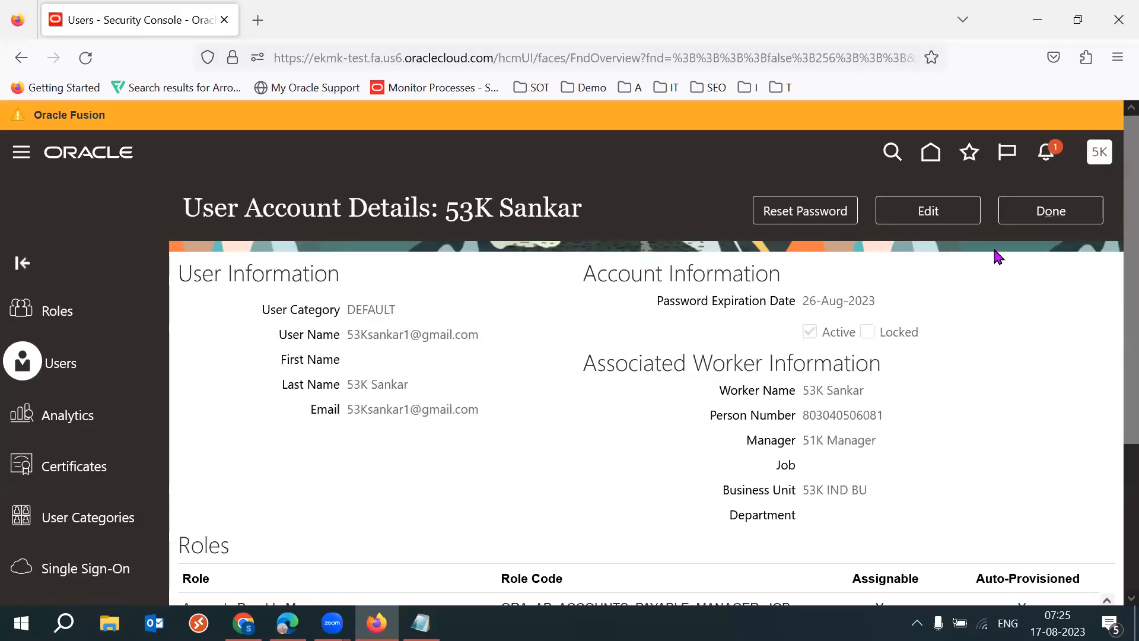
- Switch to the 53 batch notes in Notepad and delete the extra lines between the instance URL and the login lines
click(420, 623)
drag(164, 397, 14, 301)
click(229, 373)
drag(6, 380, 10, 333)
key(Delete)
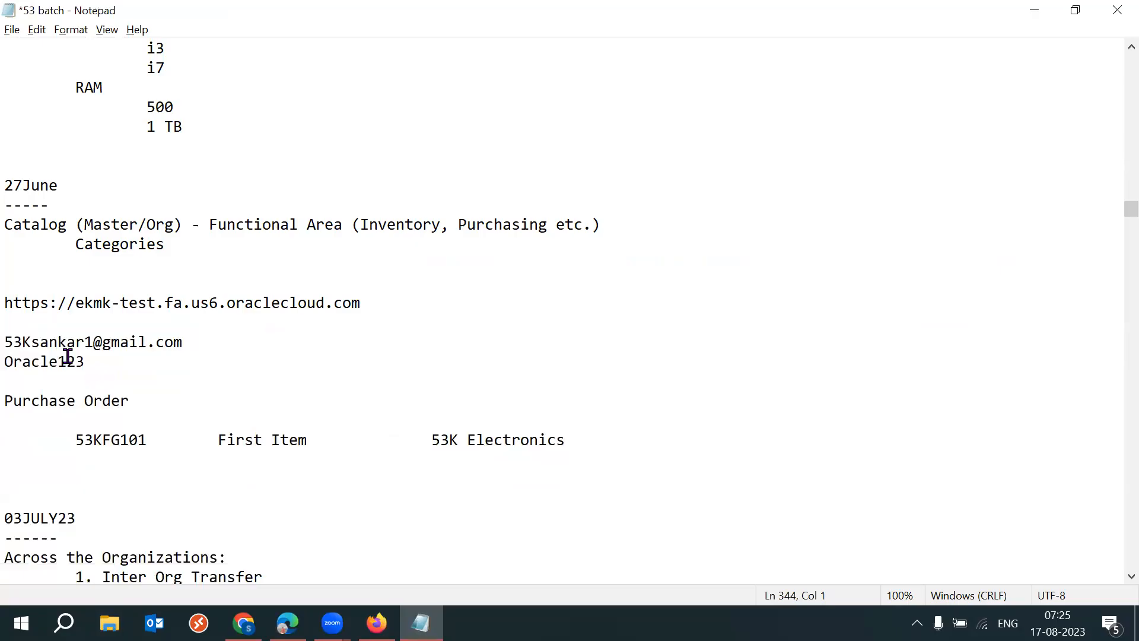
- Highlight the ekmk-test instance URL with the login lines, and save the 53 batch notes
drag(119, 369, 14, 283)
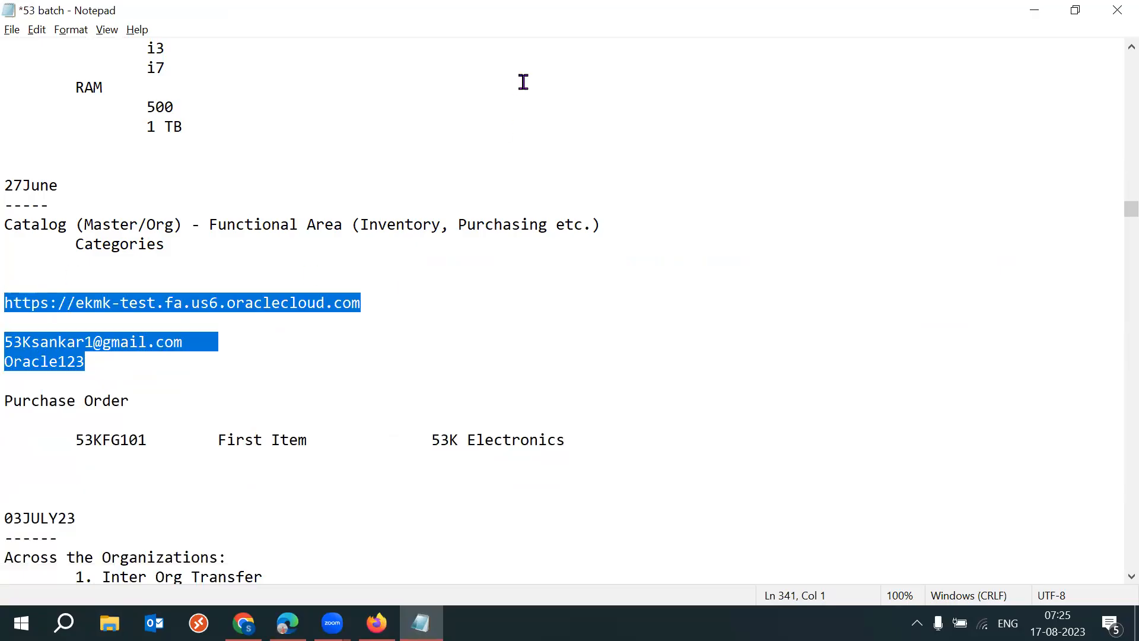
key(alt+Tab)
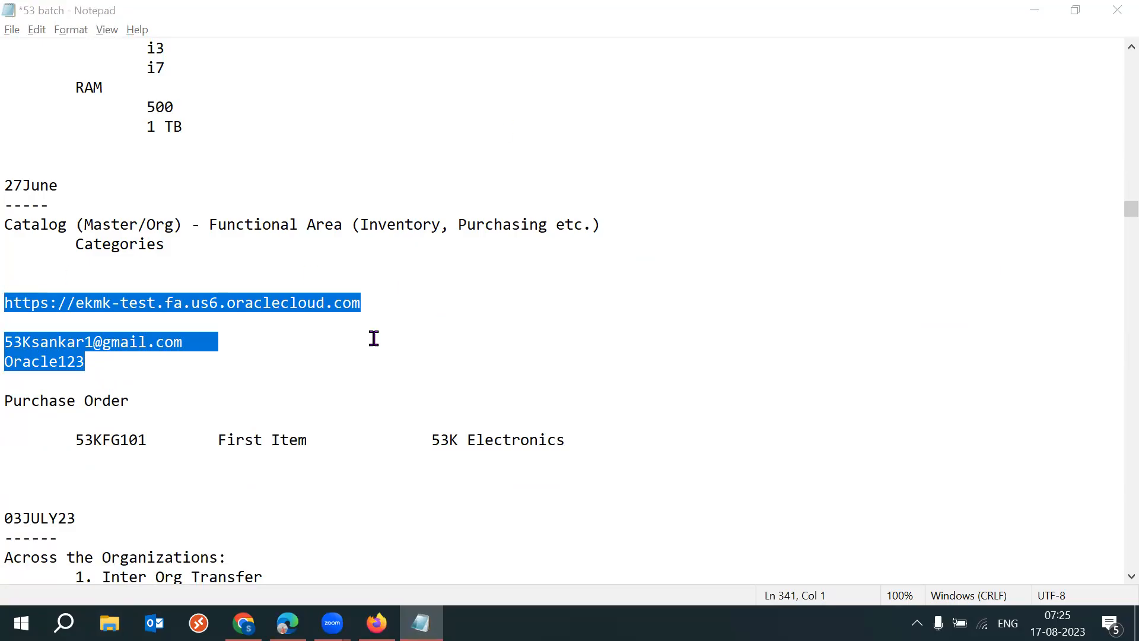
click(127, 360)
key(ctrl+s)
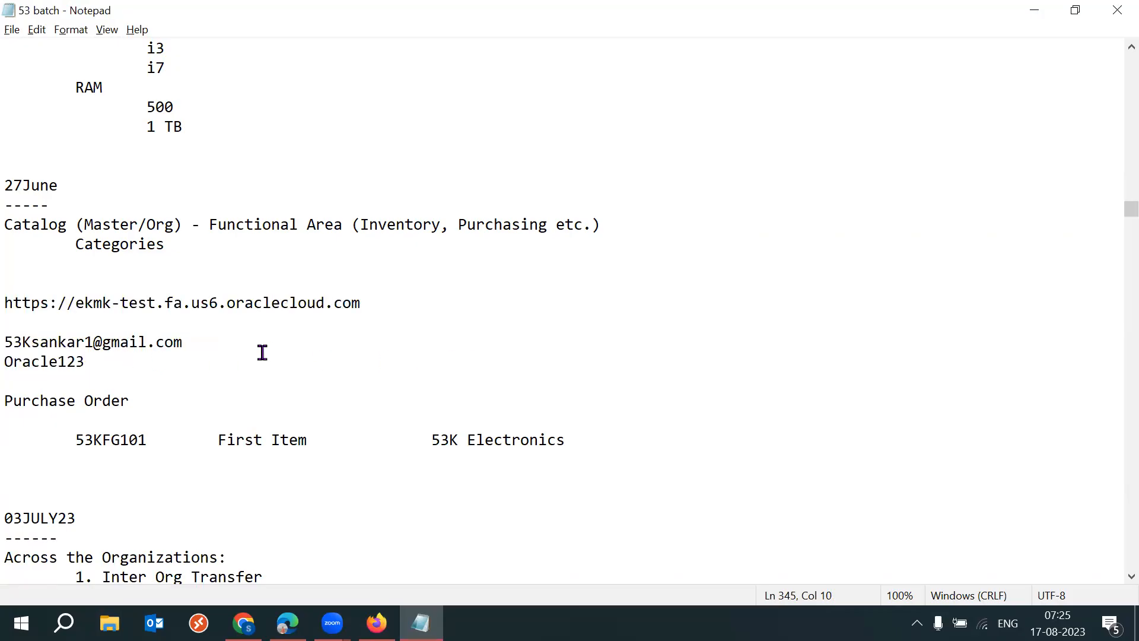
- Highlight the password line below the business user's ID in the notes
drag(142, 363, 14, 361)
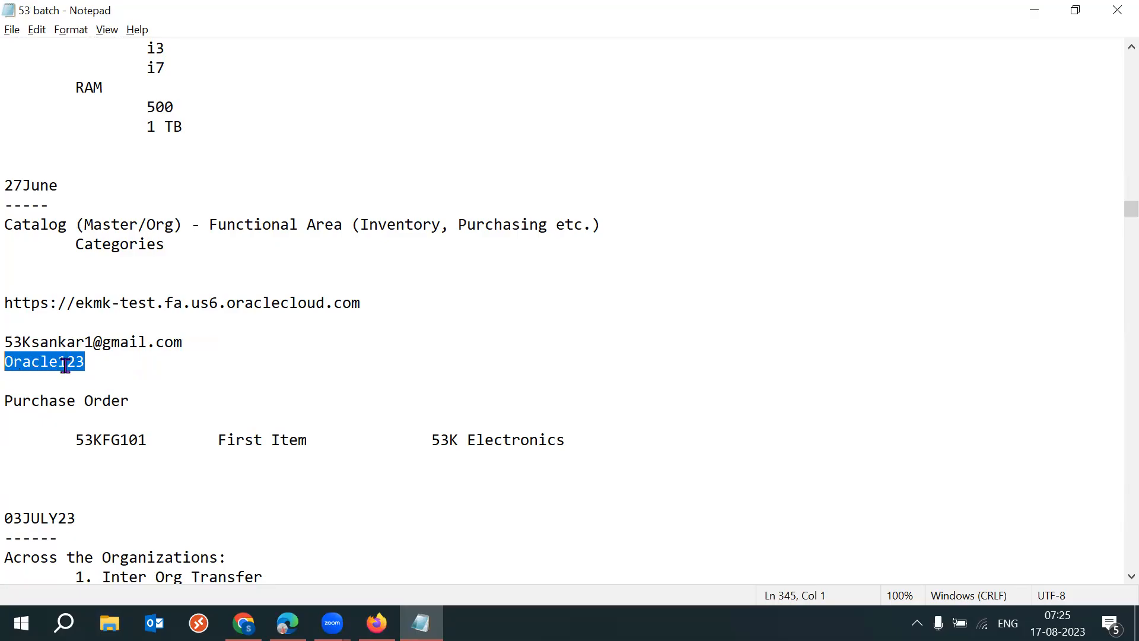
click(90, 365)
drag(90, 365, 13, 362)
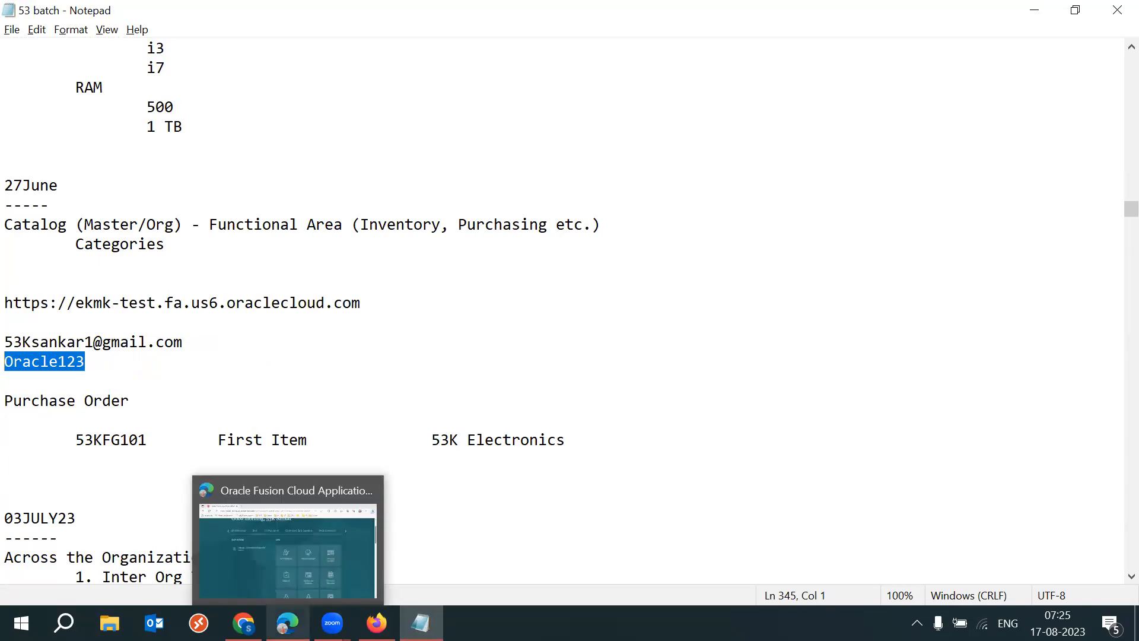
- Switch to the 2023 SCM Setups Sheet in Chrome and find the Sourcing/Tender section on the Procurement Suite sheet
click(244, 623)
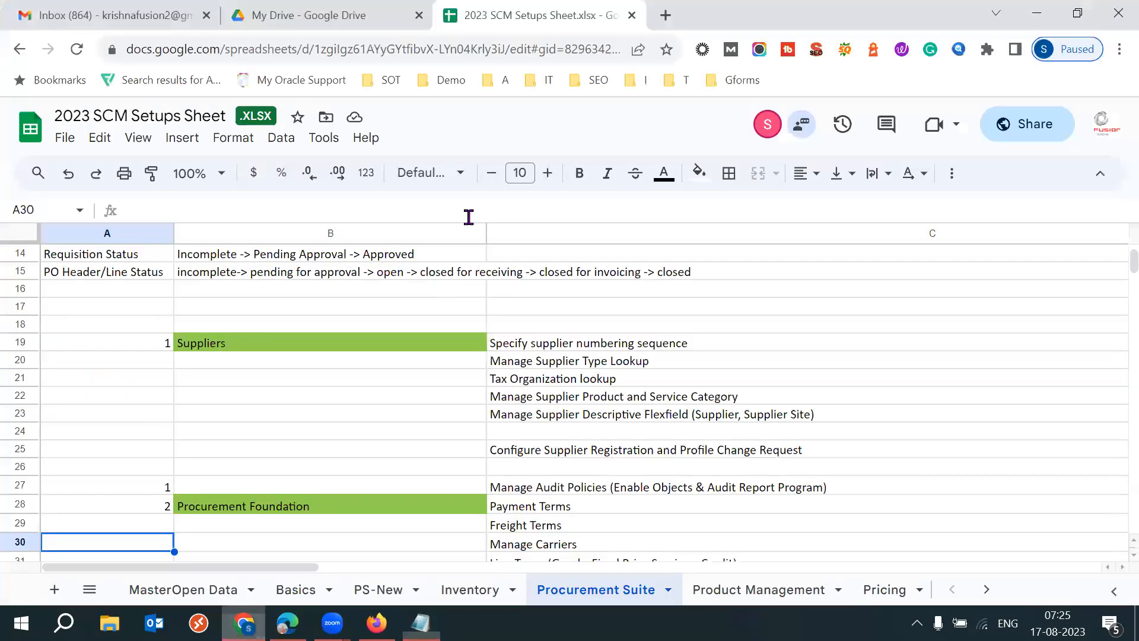
click(254, 329)
click(235, 341)
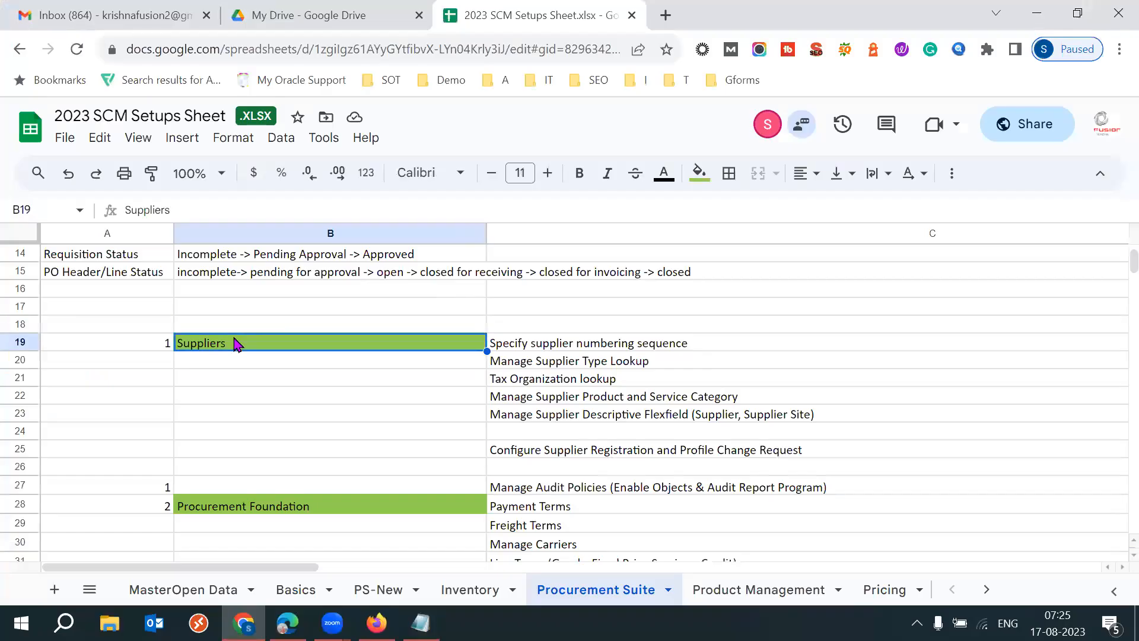
key(Page_Down)
key(Page_Down)
key(Page_Down)
key(Page_Down)
key(Page_Down)
key(Page_Down)
key(Page_Down)
key(Page_Down)
key(Page_Down)
key(Page_Down)
key(Page_Down)
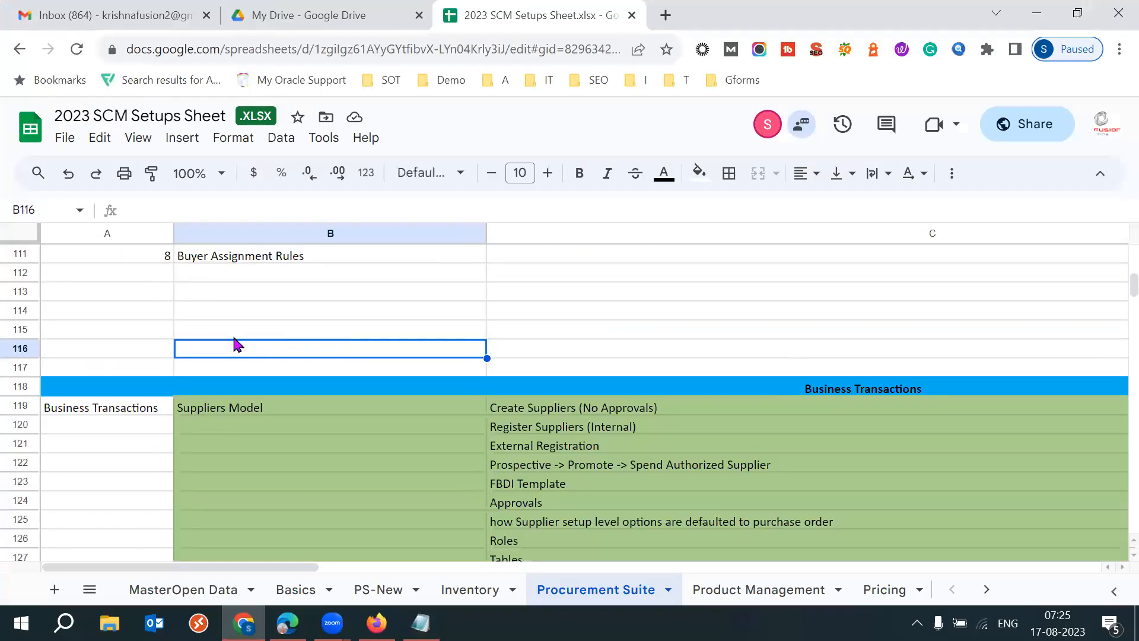
key(Page_Down)
key(Page_Down)
key(Page_Down)
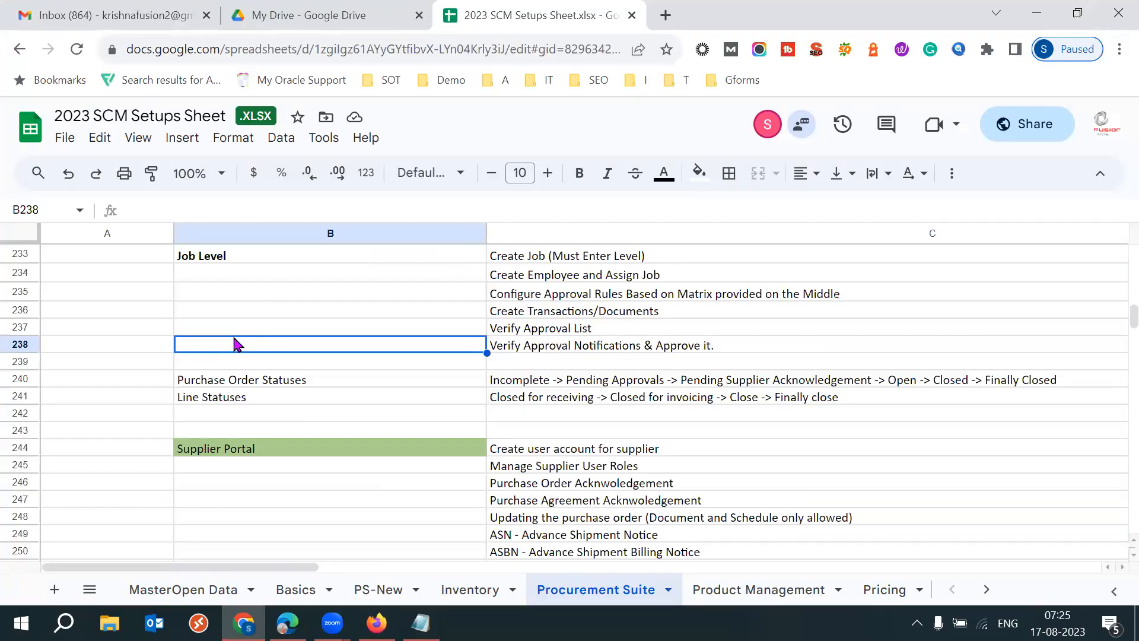
key(Page_Down)
key(Down)
key(Down)
key(Down)
key(Down)
key(Down)
key(Down)
key(Down)
key(Down)
key(Down)
key(Down)
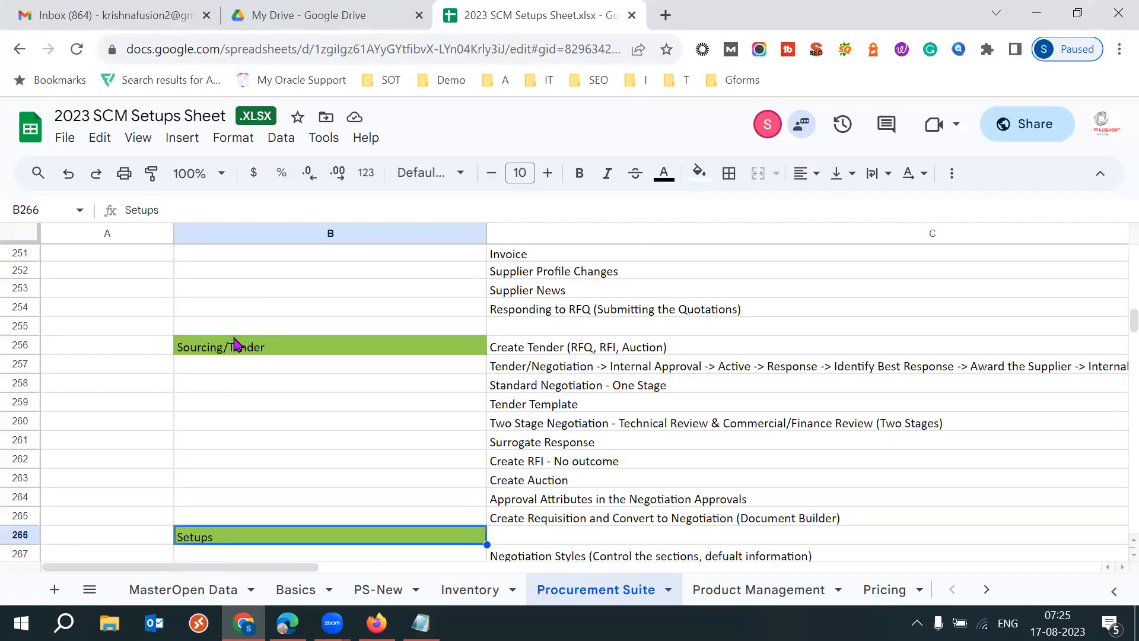
- Examine the setups listed under Sourcing/Tender and go back to the Sourcing/Tender heading
key(Down)
key(Down)
key(Down)
key(Down)
key(Down)
key(Down)
key(Down)
key(Down)
key(Down)
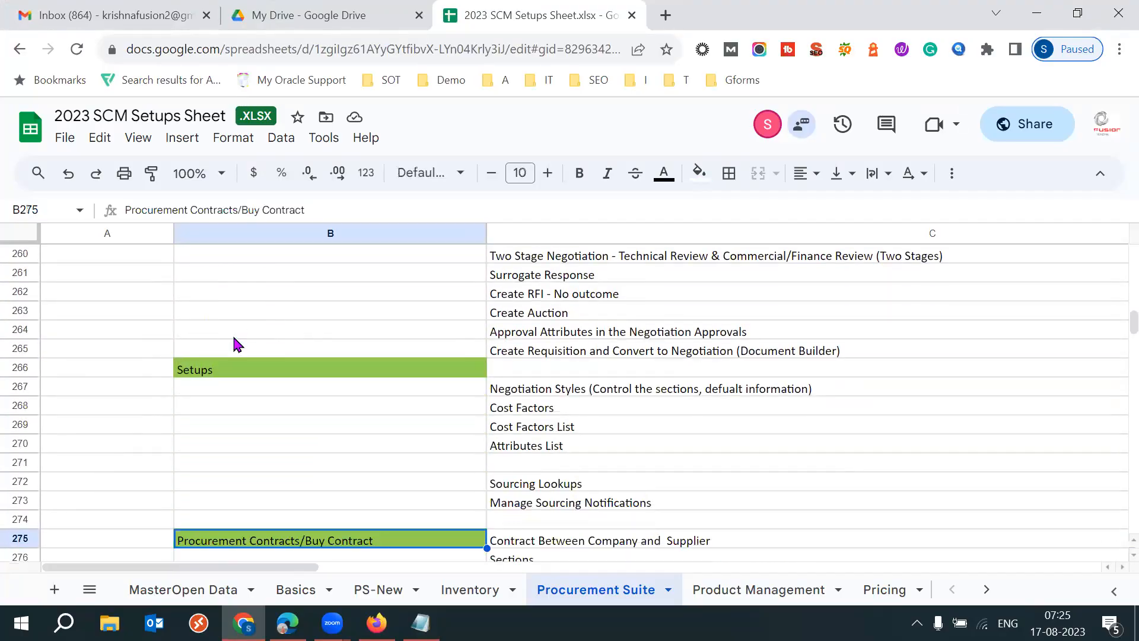
key(Up)
key(Up)
key(Up)
key(Up)
key(Up)
key(Up)
key(Up)
key(Up)
key(Up)
key(Up)
key(Up)
key(Up)
key(Up)
key(Up)
key(Up)
key(Up)
key(Up)
key(Up)
key(Up)
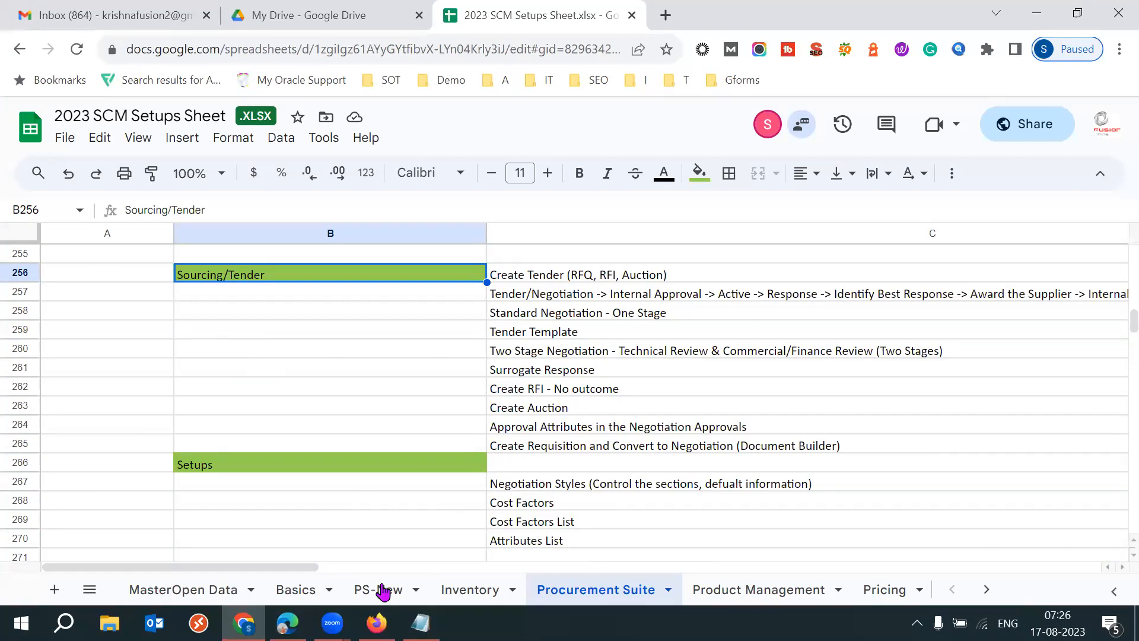
- Switch to the Security Console session in Firefox and open Setup and Maintenance
click(287, 623)
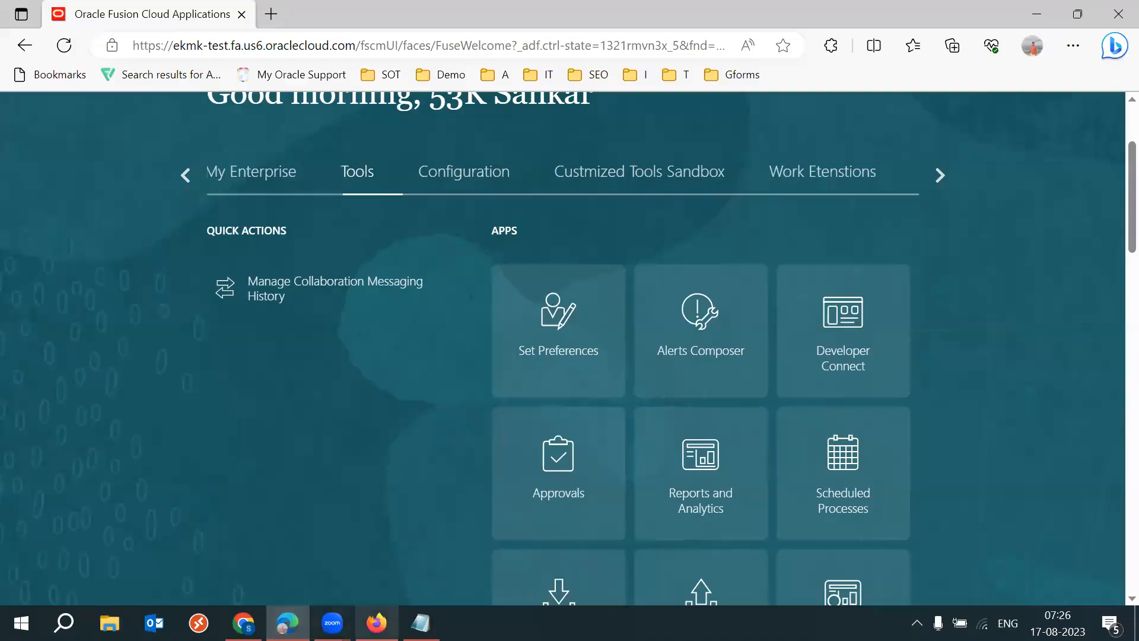
click(376, 623)
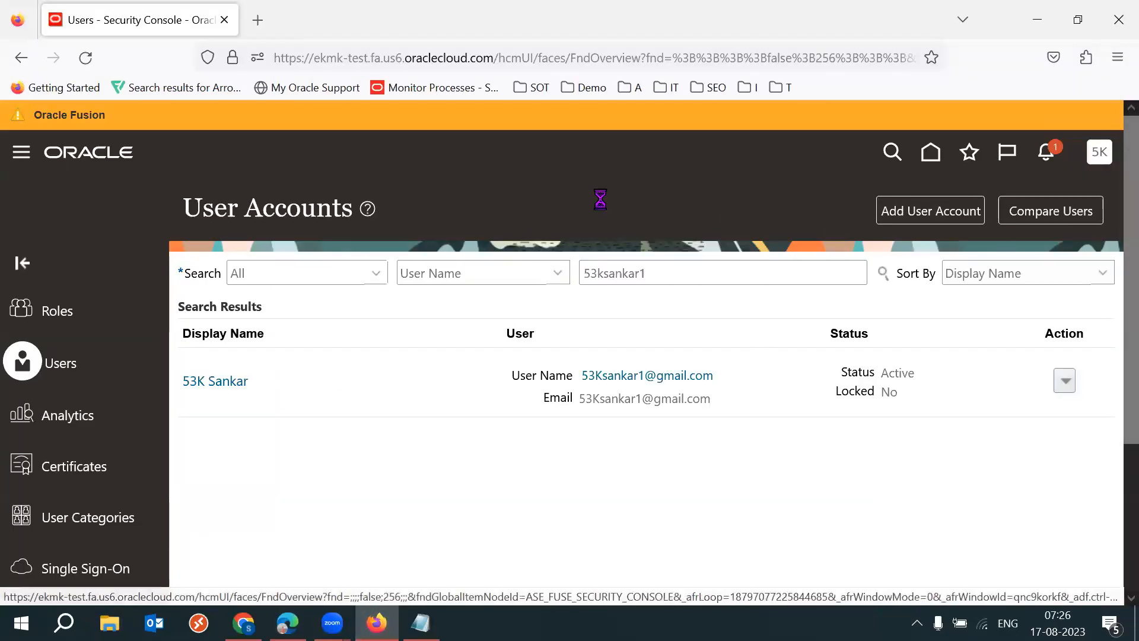
click(1099, 152)
click(794, 419)
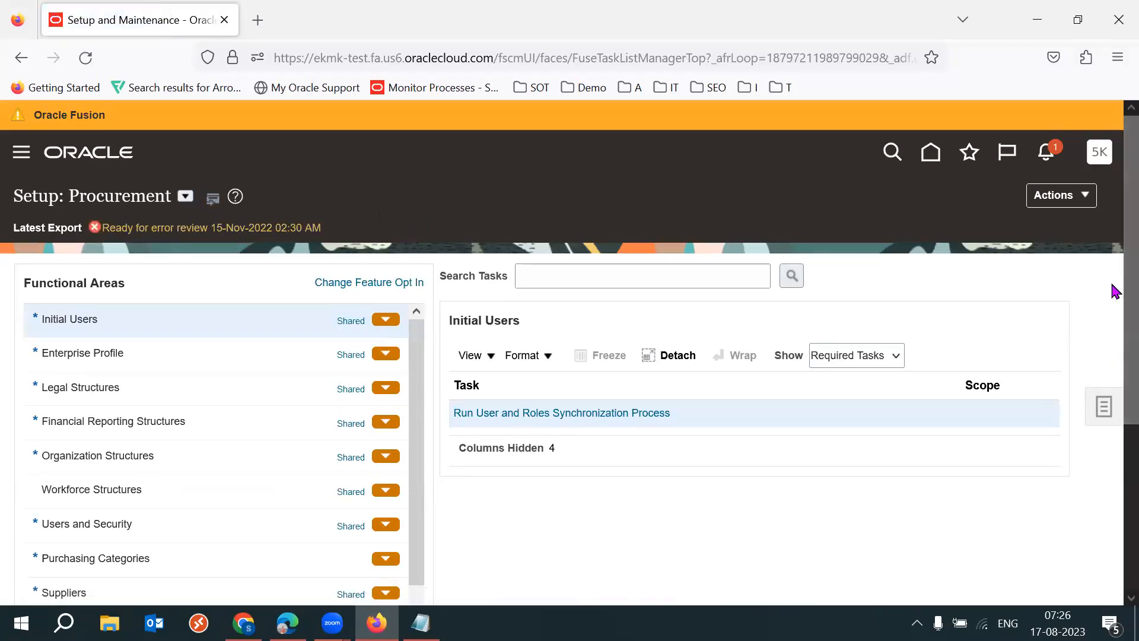
- Show the setup tasks of the Procurement Foundation functional area
scroll(1114, 321, down, 3)
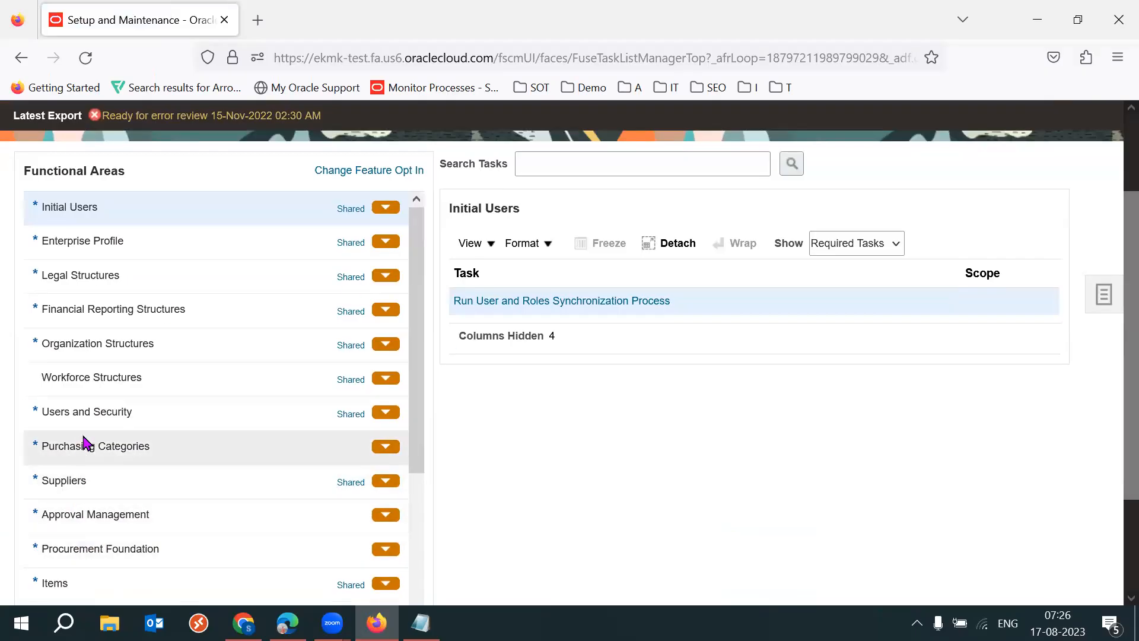
scroll(417, 415, down, 3)
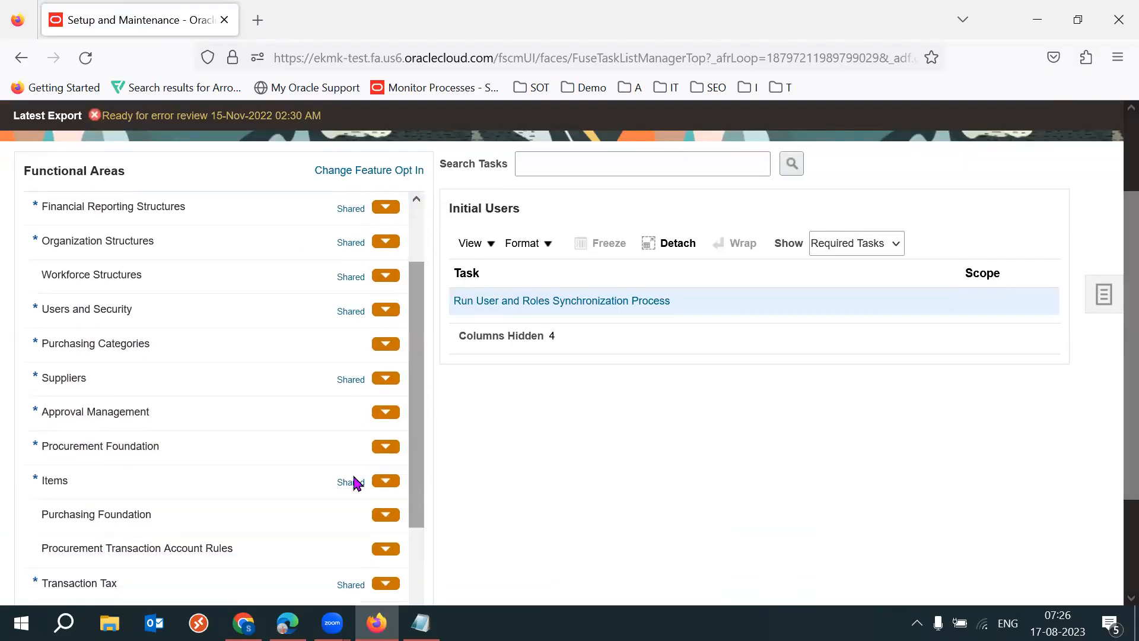
click(112, 511)
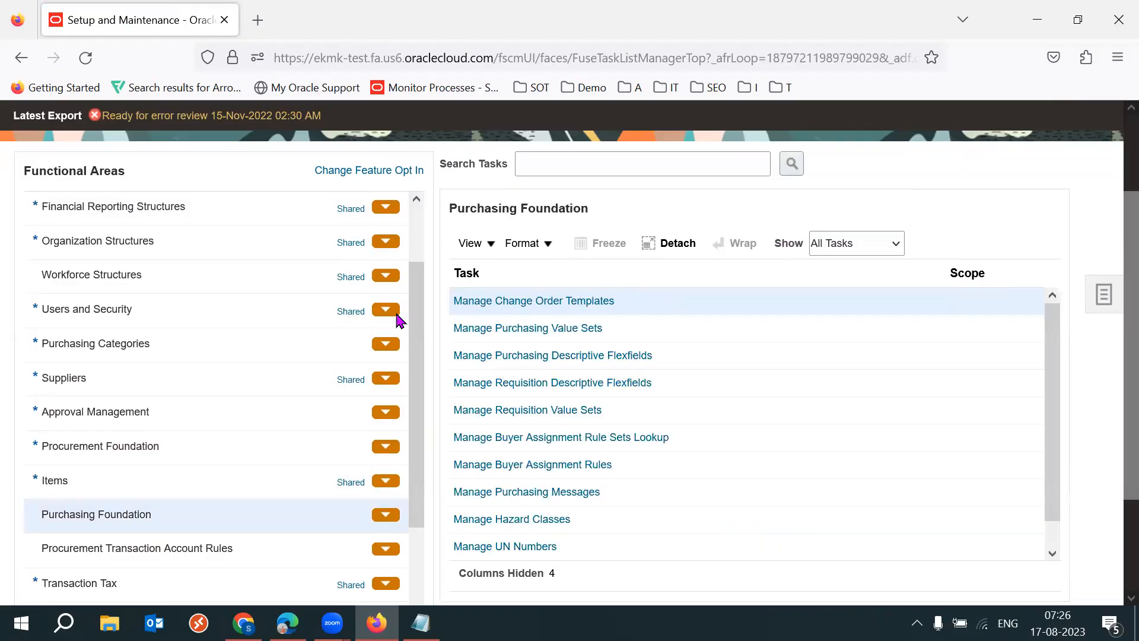
click(169, 439)
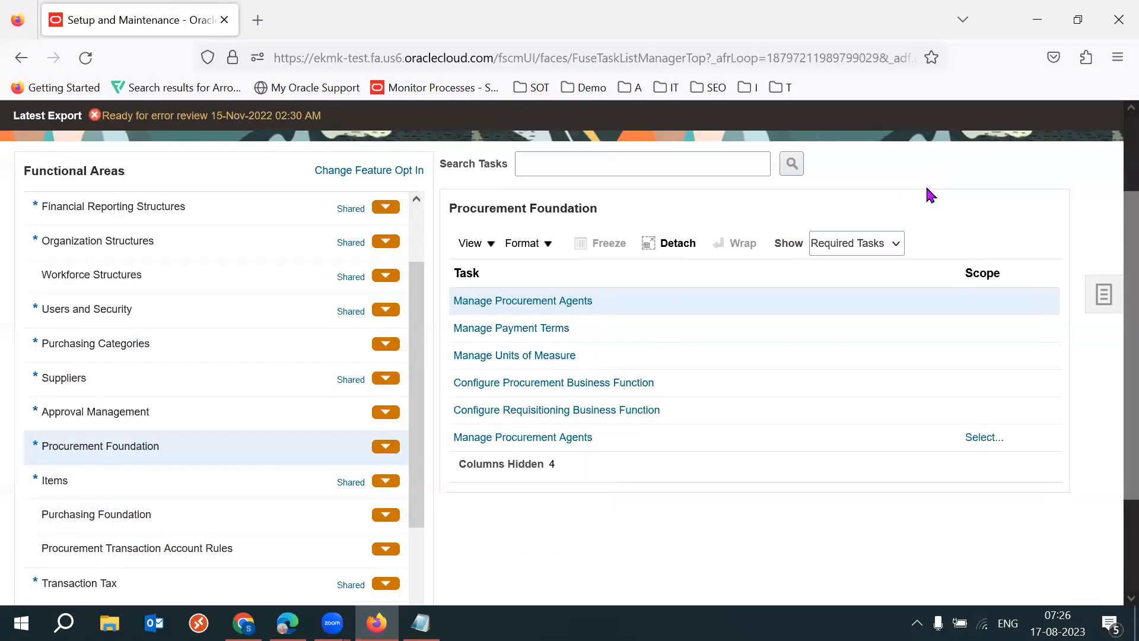
- Open the Configure Procurement Business Function task for the 53K IND BU procurement business unit
click(574, 387)
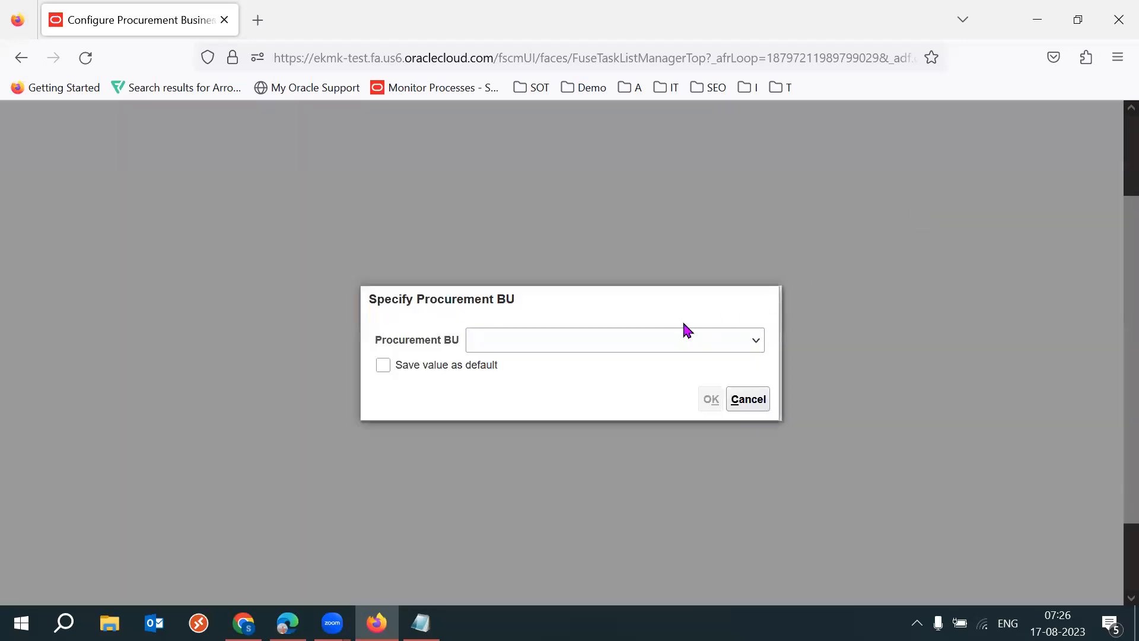
click(583, 345)
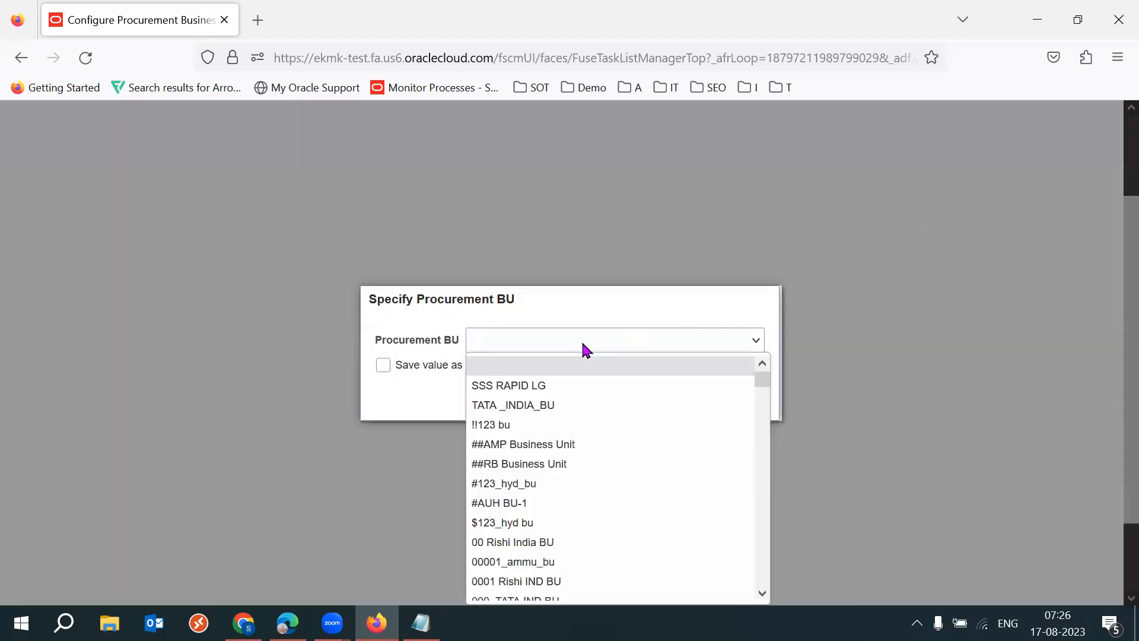
text(53K IND BU)
key(Return)
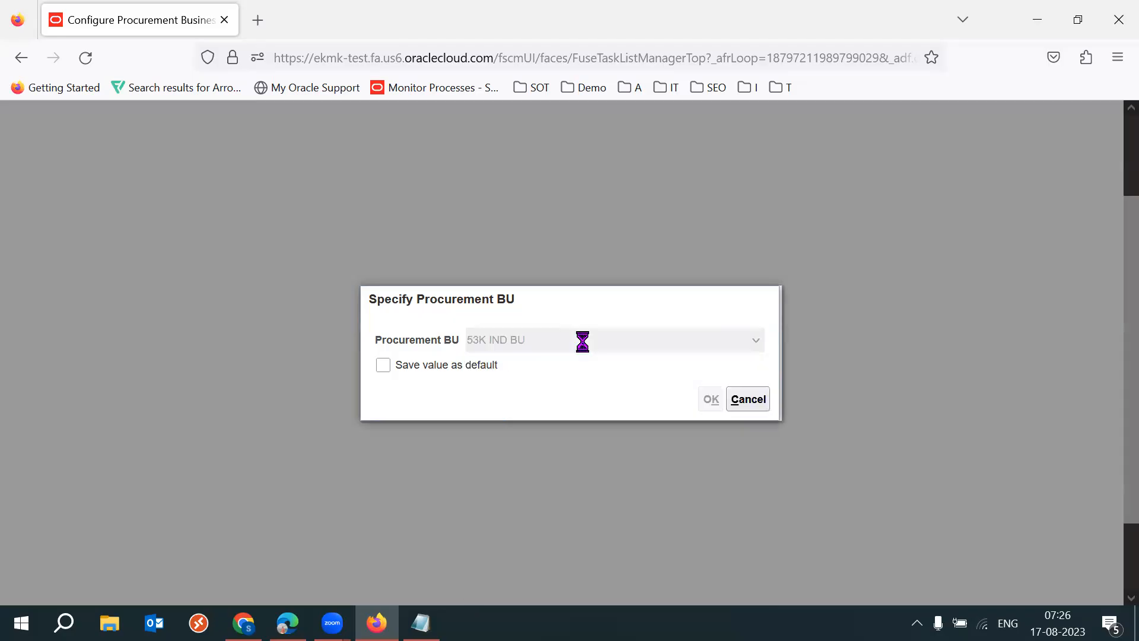
click(710, 402)
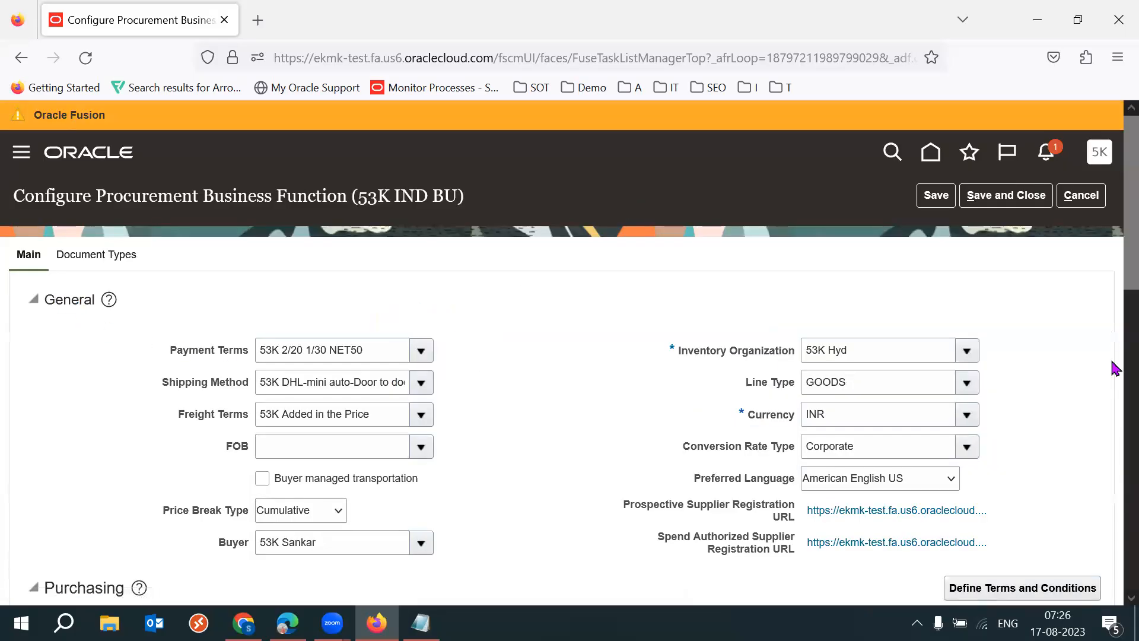
- Examine the Purchasing and Sourcing sections of the procurement business function
scroll(1113, 308, down, 3)
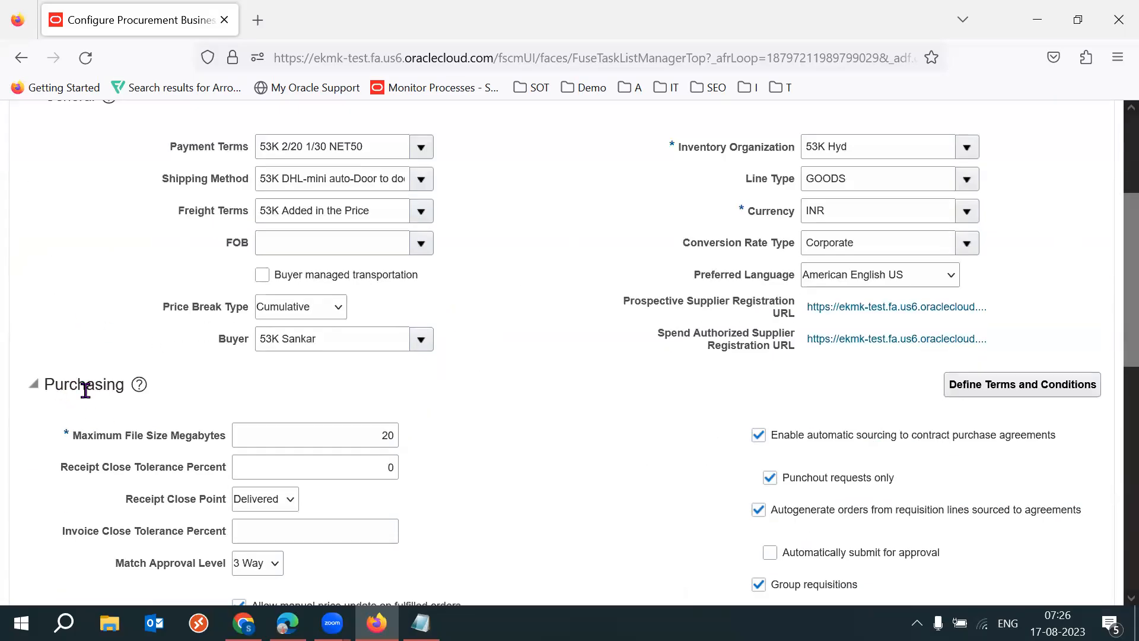
drag(1126, 324, 1125, 496)
drag(103, 386, 153, 387)
click(409, 411)
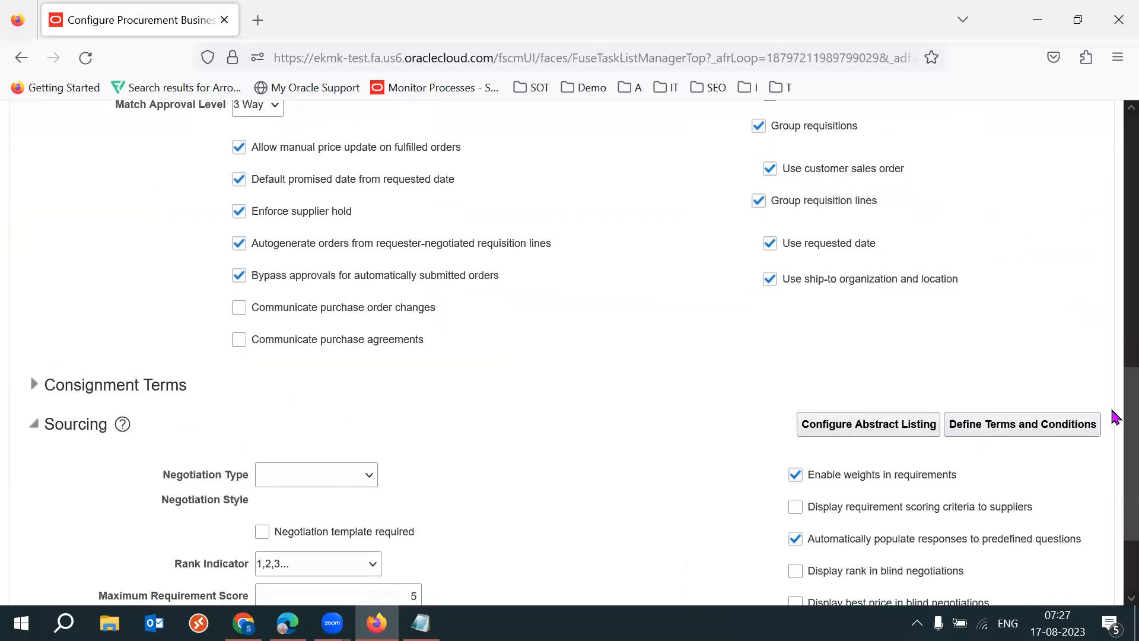
scroll(491, 352, down, 2)
drag(61, 320, 123, 307)
click(604, 349)
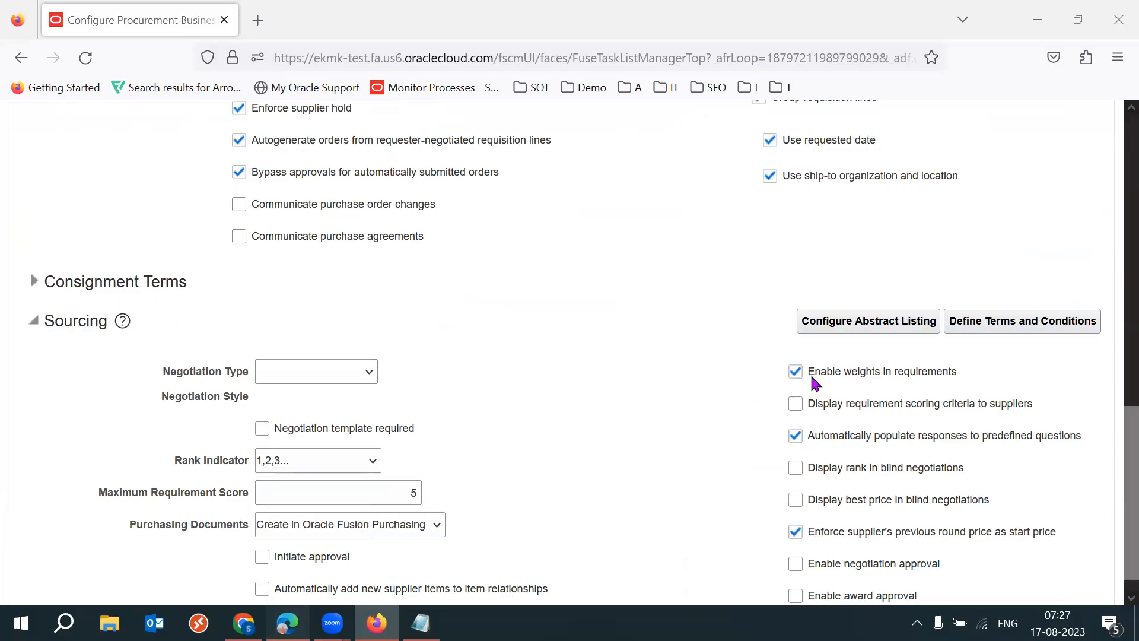
- Switch to the Oracle Fusion home page in Edge and open the Negotiations work area under Procurement
key(alt+Tab)
click(186, 176)
click(186, 177)
click(186, 176)
click(186, 176)
click(186, 176)
click(187, 176)
click(186, 176)
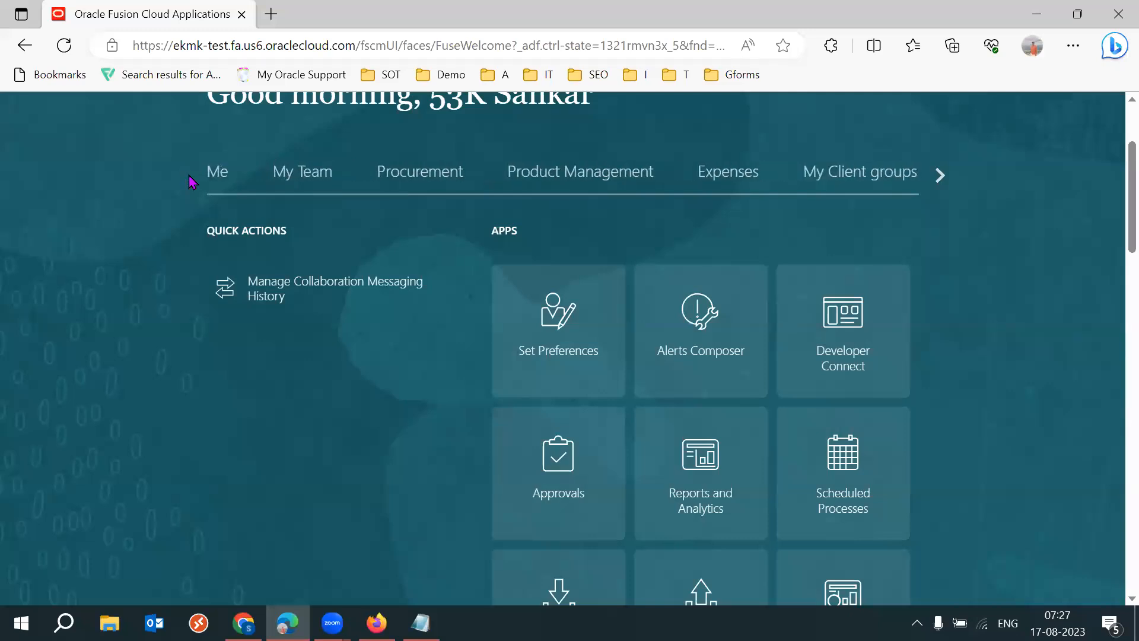
click(394, 178)
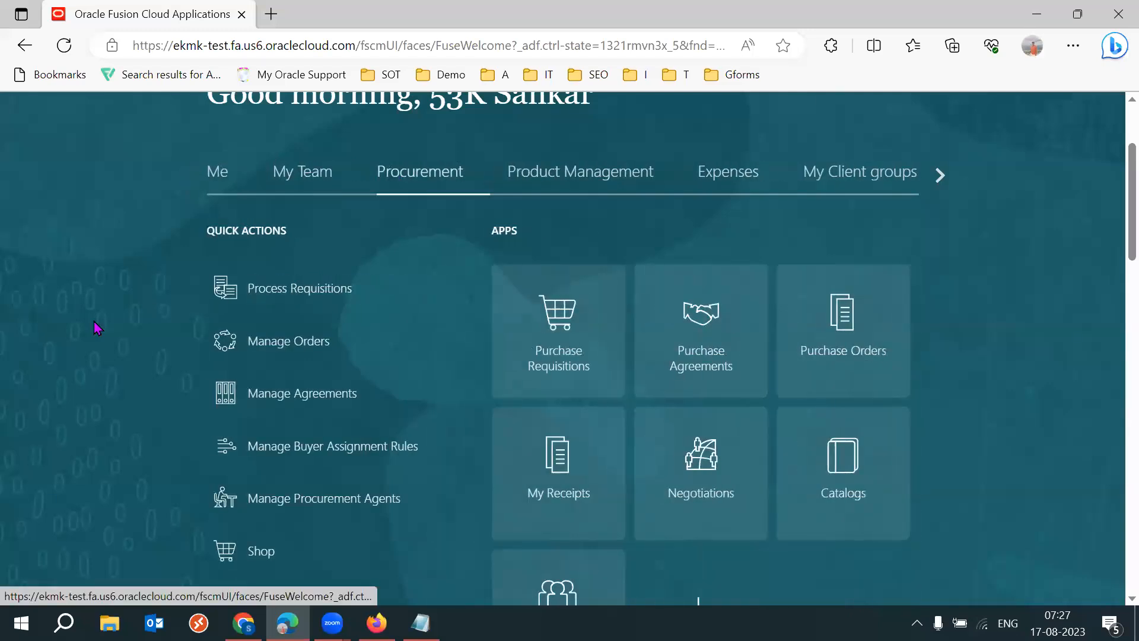
scroll(97, 326, down, 2)
click(694, 361)
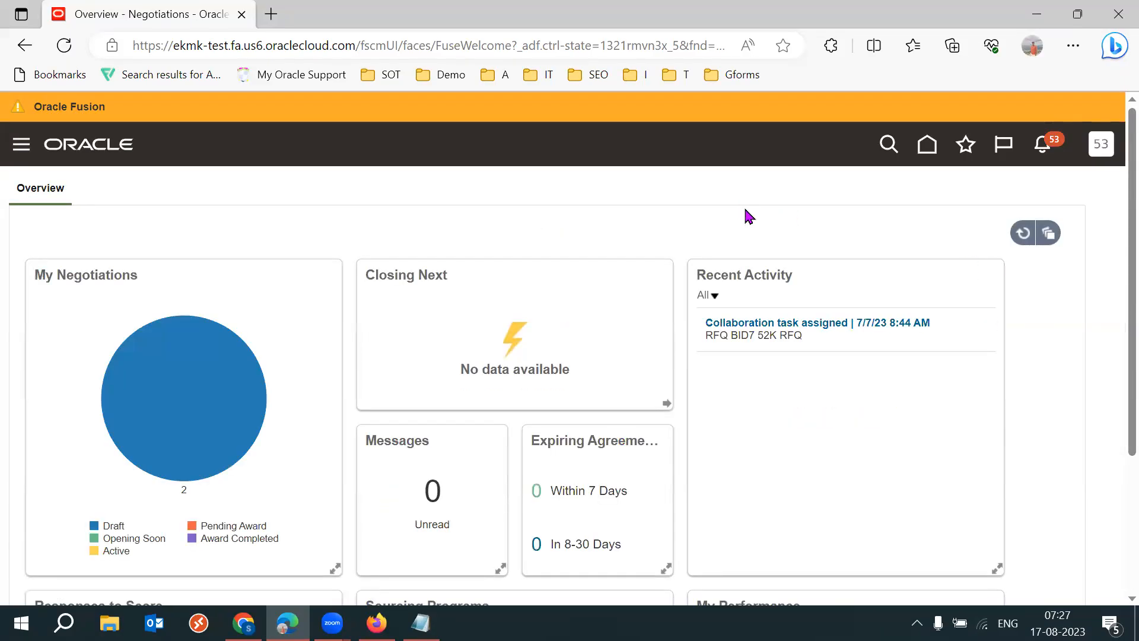
- Start creating a negotiation and highlight the Negotiation Type field in its dialog
click(1048, 233)
click(956, 205)
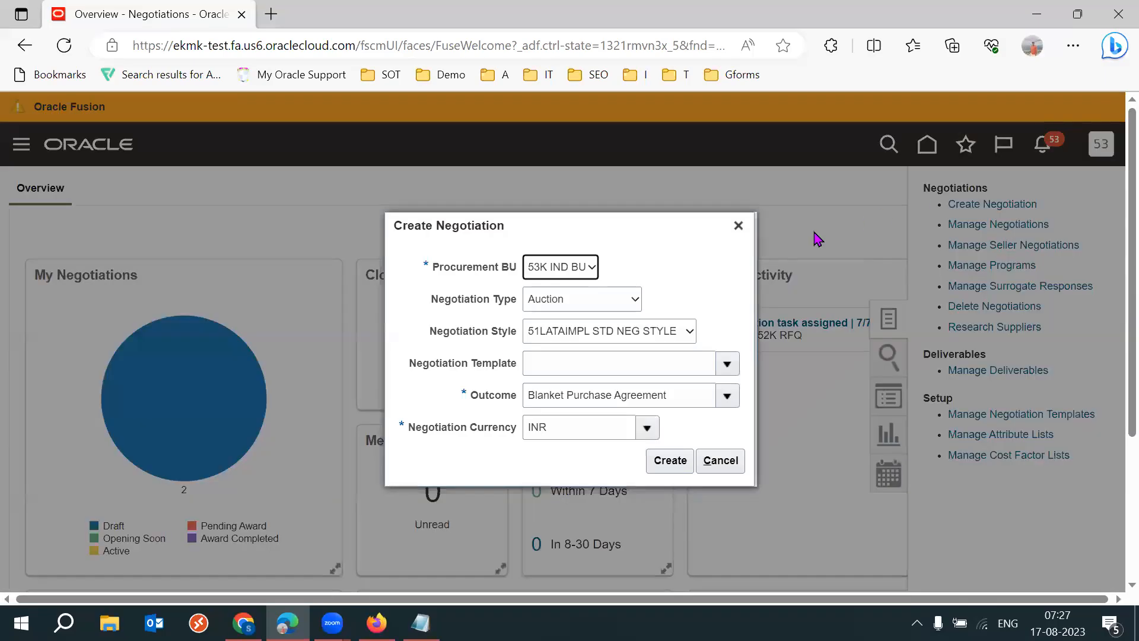
drag(433, 308, 518, 306)
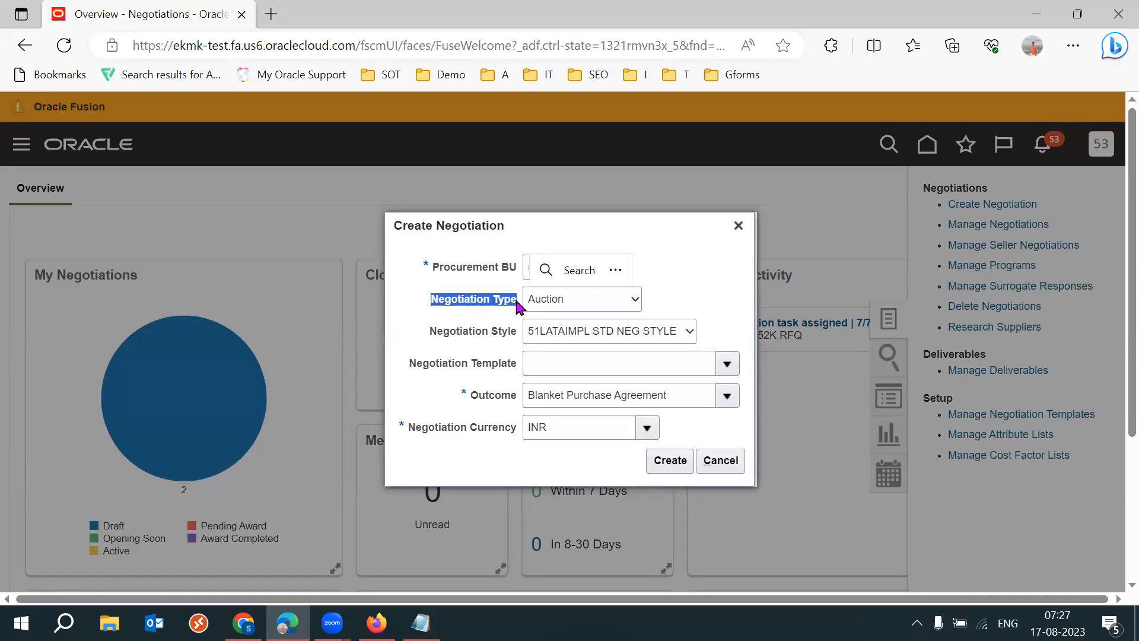
- Switch back to the procurement business function in Firefox and set the Sourcing negotiation type to RFQ
mouse_move(376, 622)
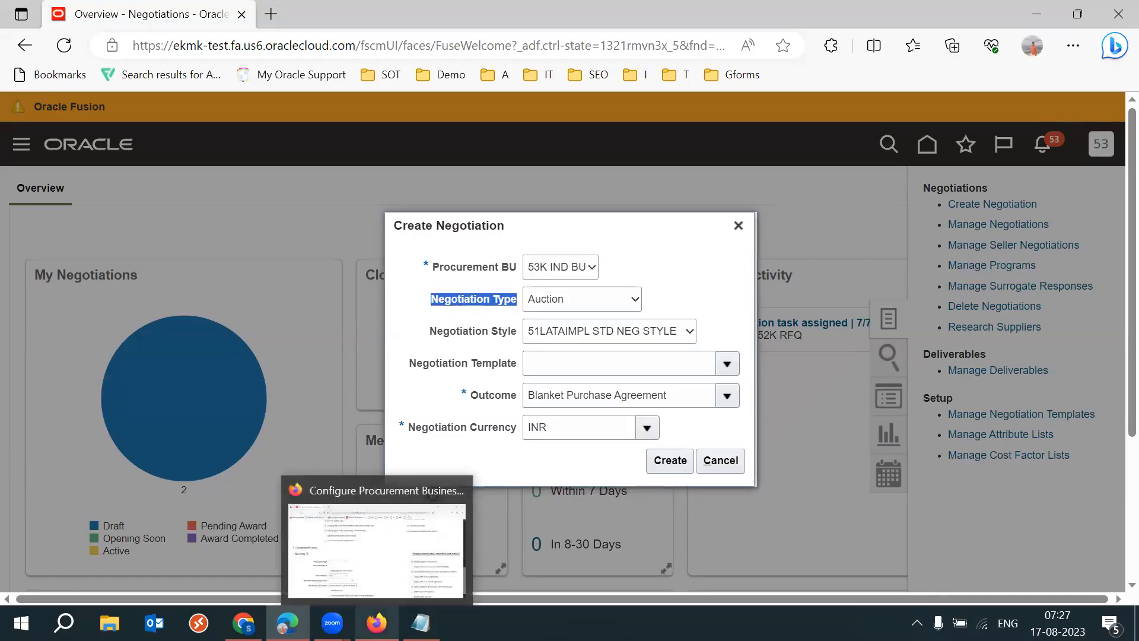
click(379, 536)
drag(164, 378, 470, 373)
click(390, 384)
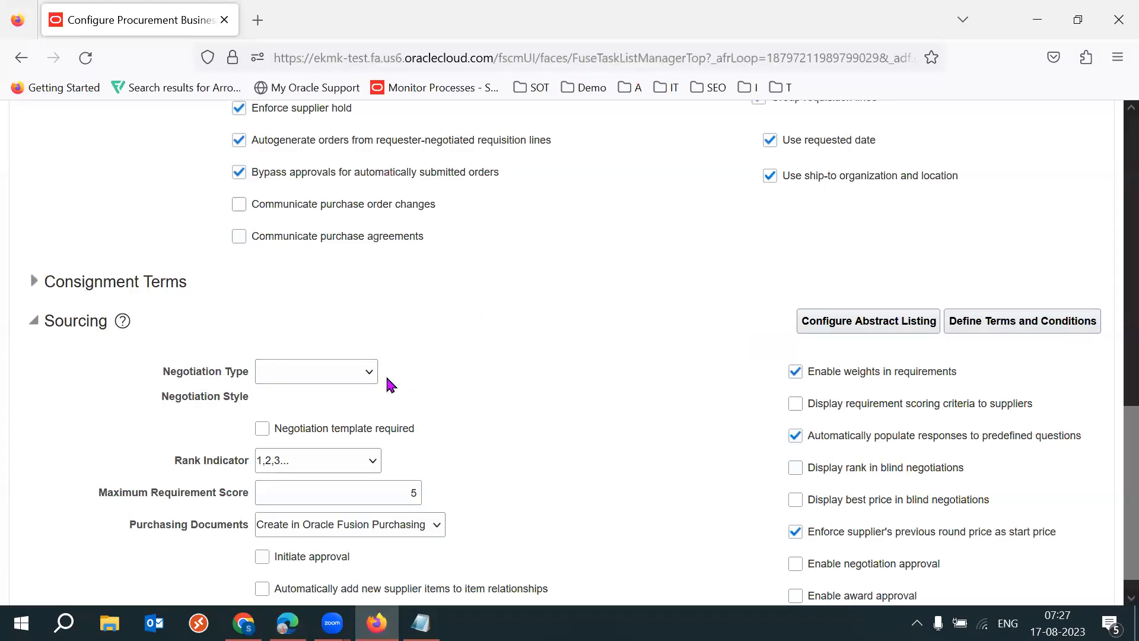
click(343, 383)
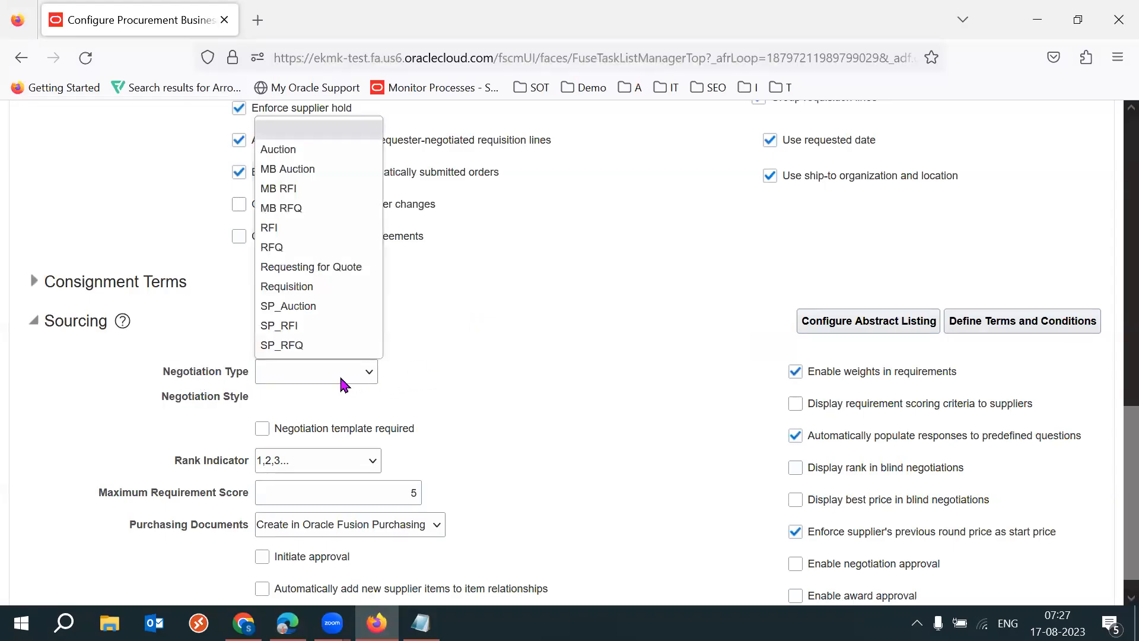
click(286, 247)
- Set the Sourcing negotiation style to Standard Negoitation
drag(172, 374, 564, 344)
click(564, 344)
click(380, 415)
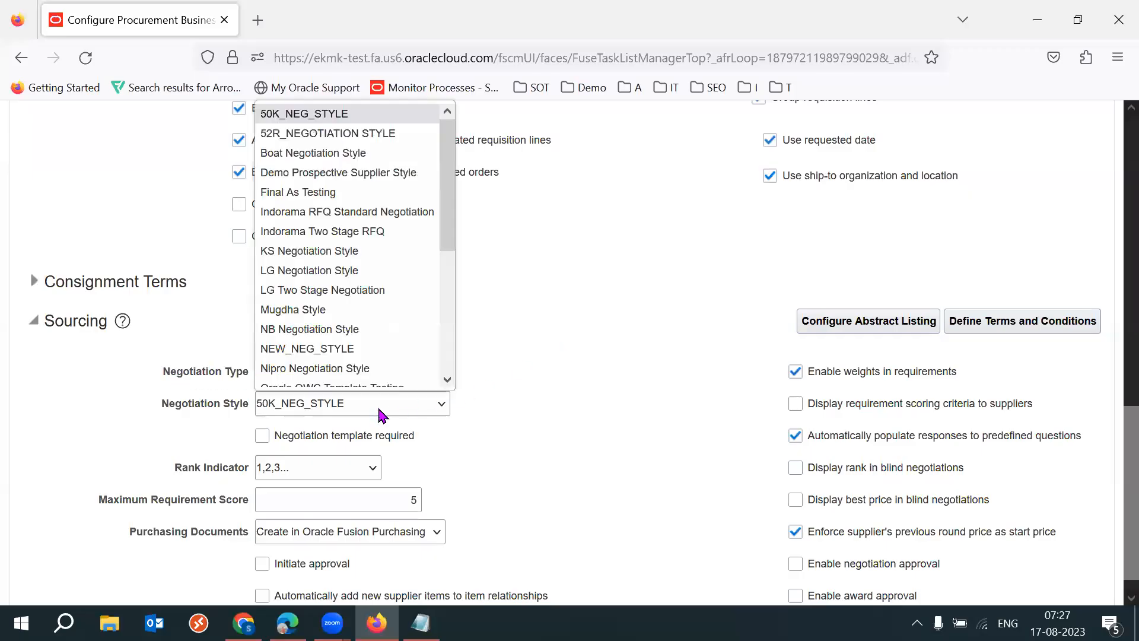
text(st)
key(Return)
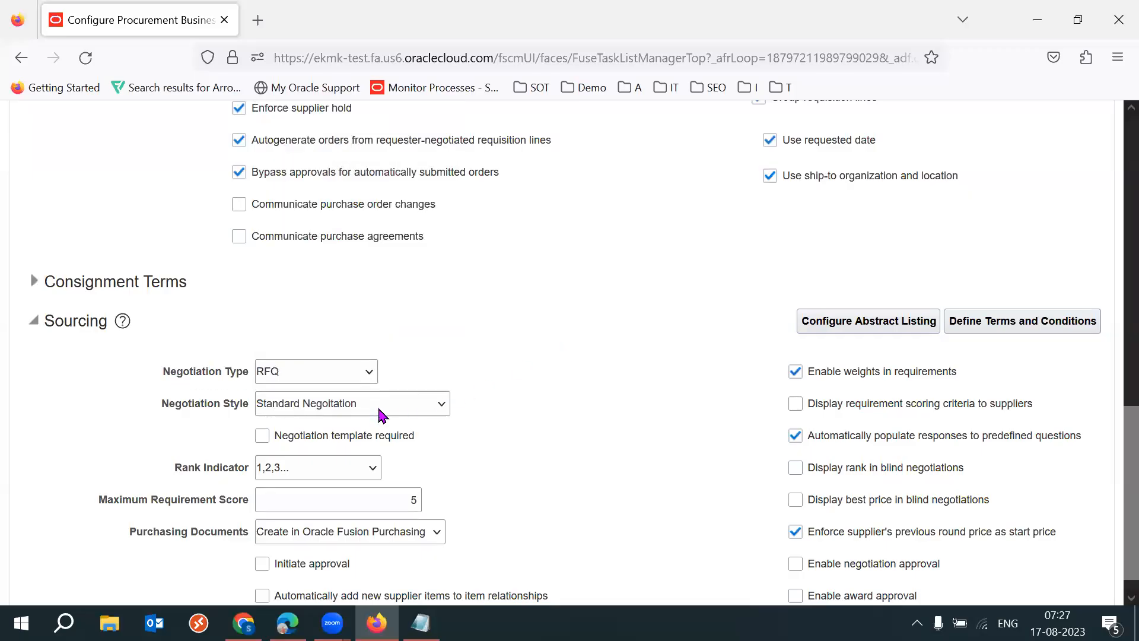
- Review the Sourcing options, highlighting the negotiation type and negotiation style fields
double_click(196, 404)
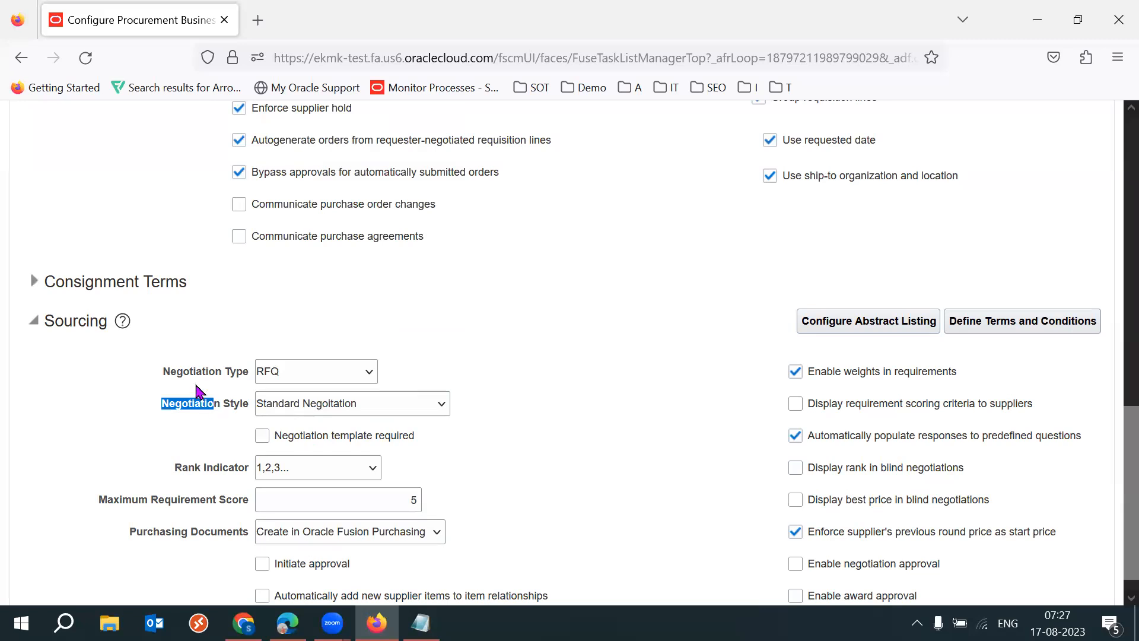
double_click(171, 372)
drag(375, 409, 971, 595)
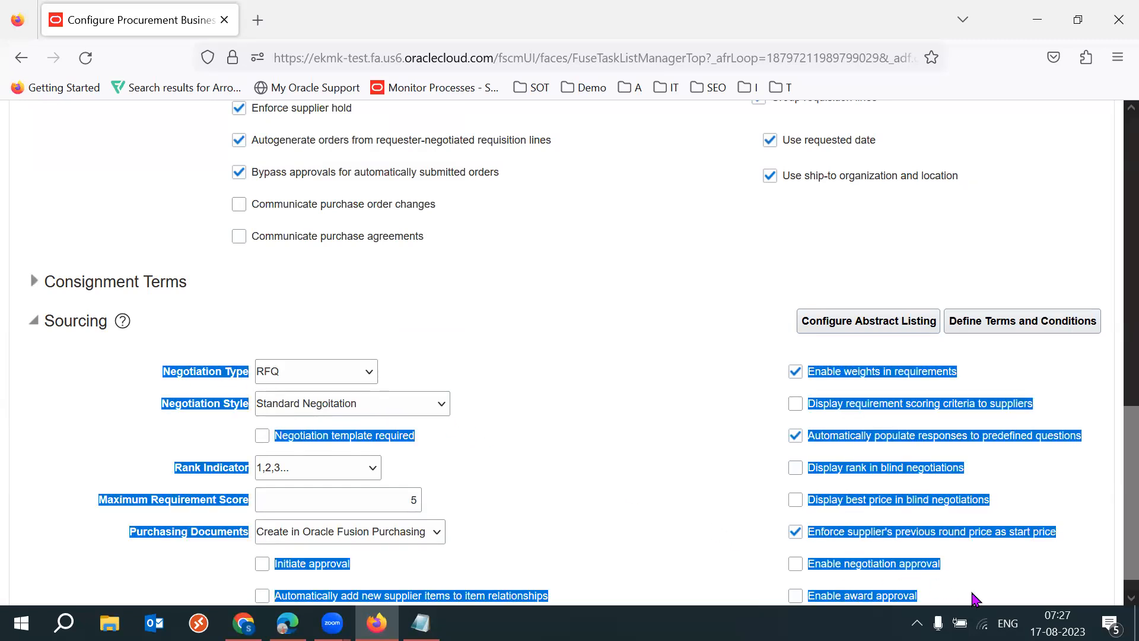
click(518, 463)
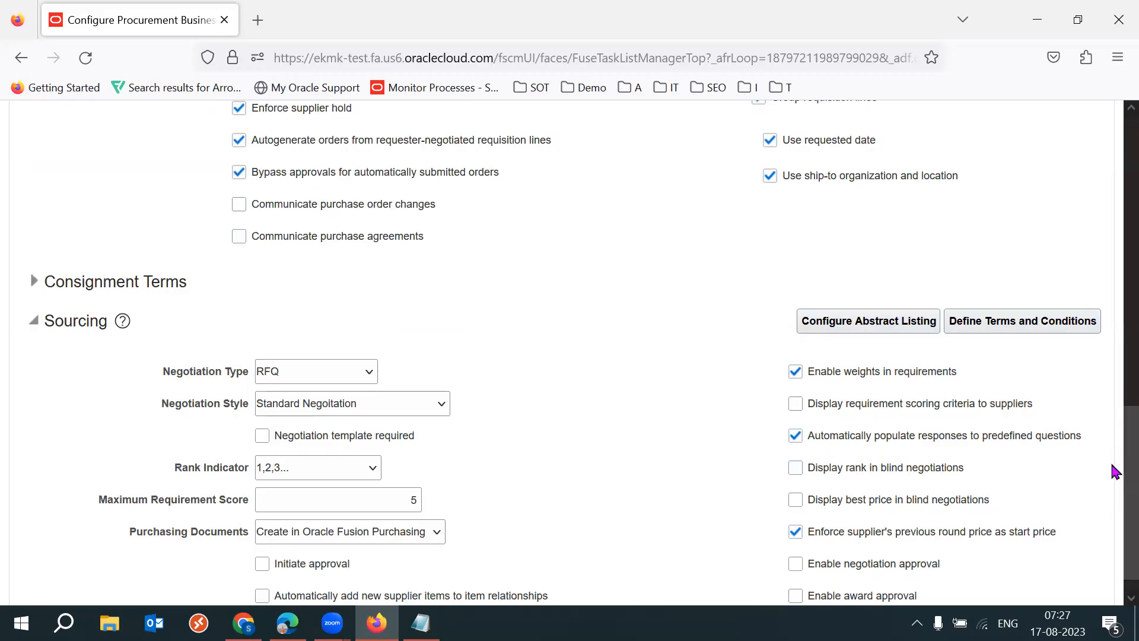
scroll(1113, 471, down, 1)
drag(153, 353, 247, 355)
click(524, 333)
drag(161, 378, 259, 383)
click(576, 324)
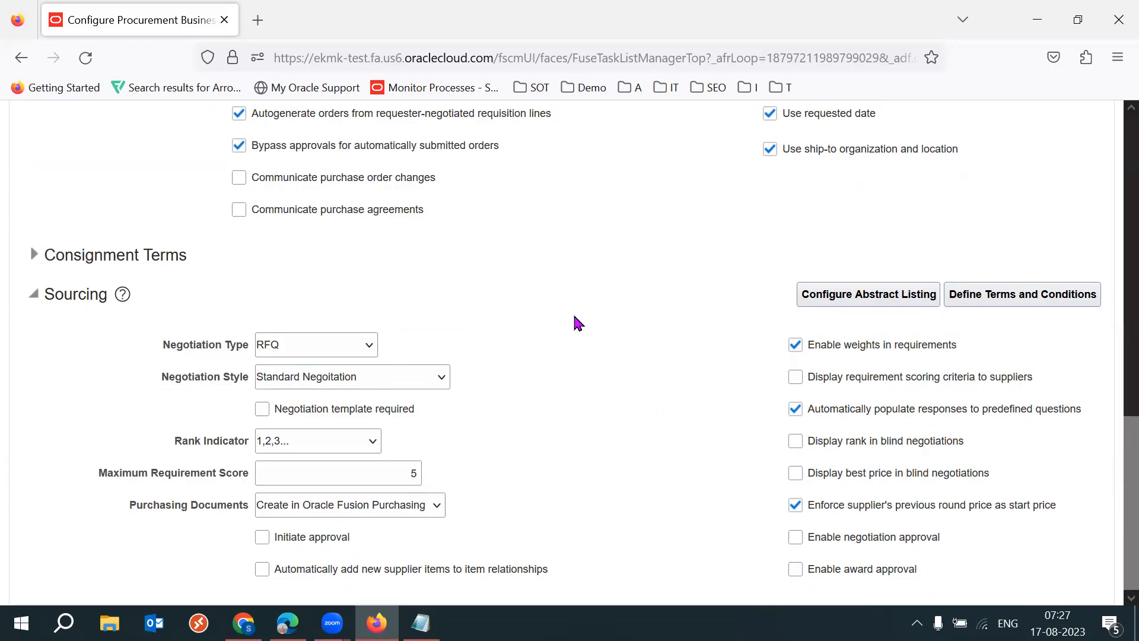
- Examine the Rank Indicator field and its available options in the Sourcing section, keeping 1,2,3... selected
drag(155, 440, 255, 443)
click(449, 446)
drag(170, 439, 249, 441)
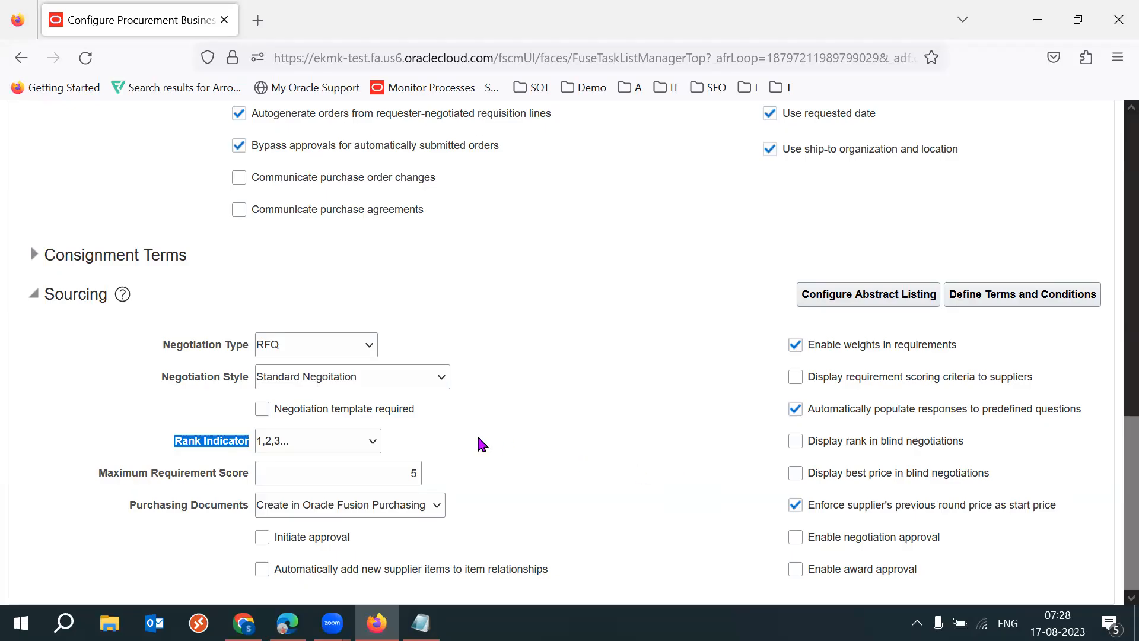
click(370, 440)
click(304, 496)
click(558, 452)
drag(175, 439, 252, 446)
click(558, 454)
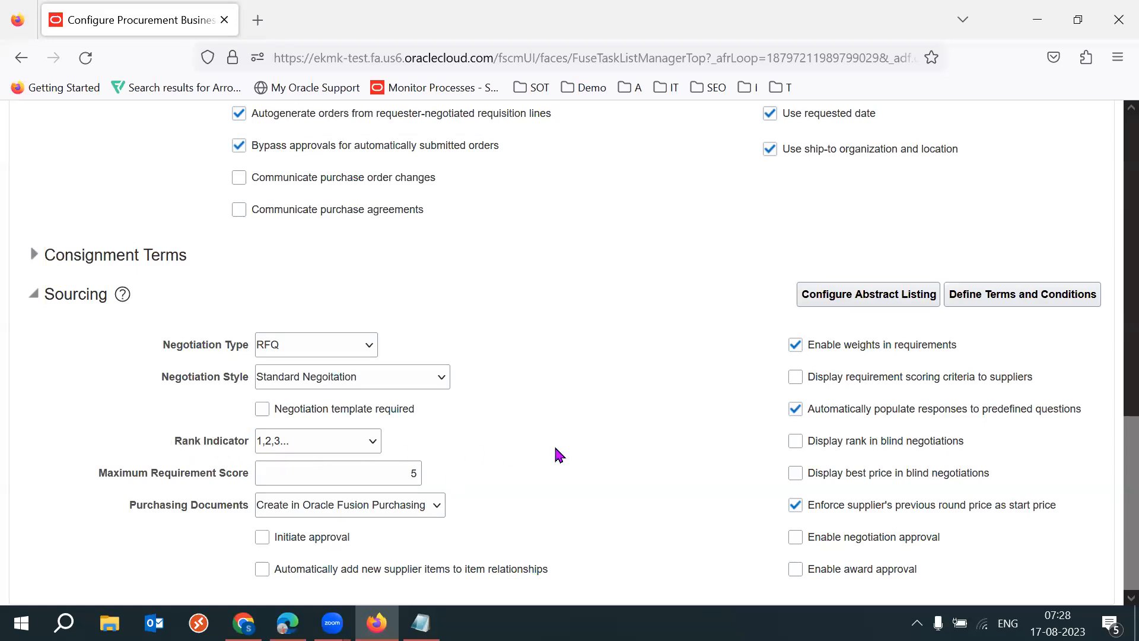
- Check the Purchasing Documents choices in the Sourcing section and set the field to Export using web service
drag(129, 504, 254, 516)
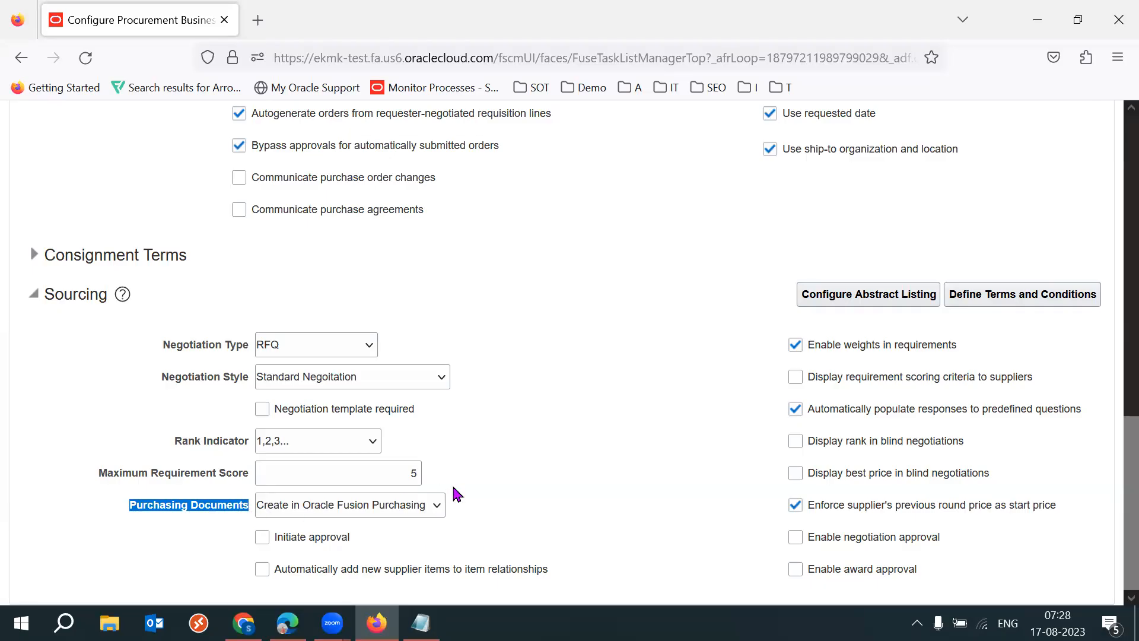
click(511, 473)
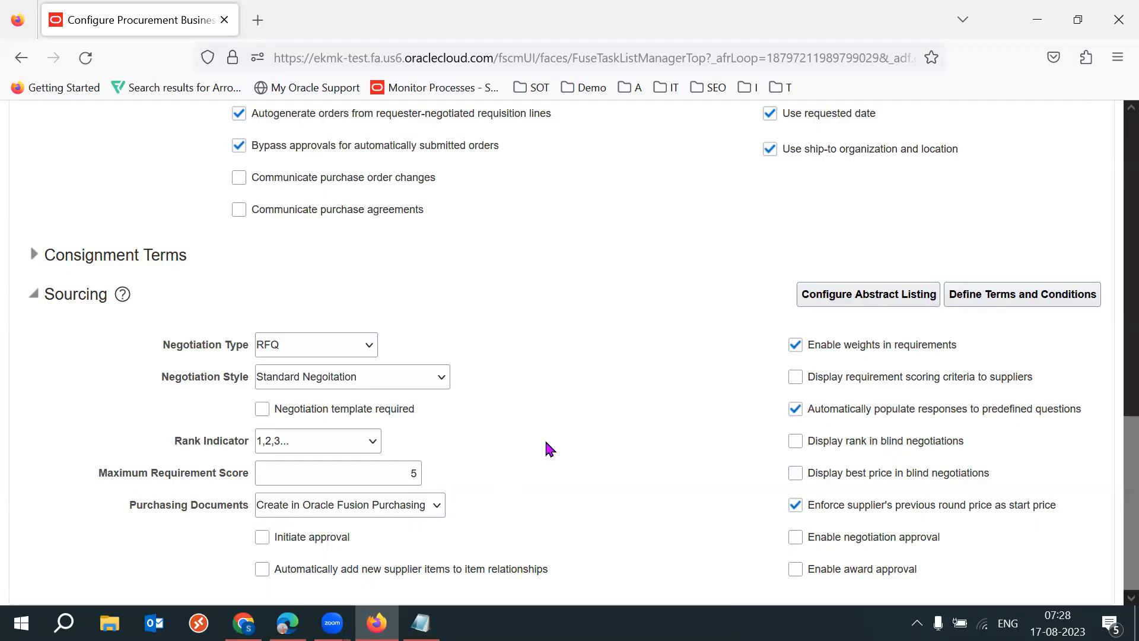
click(419, 512)
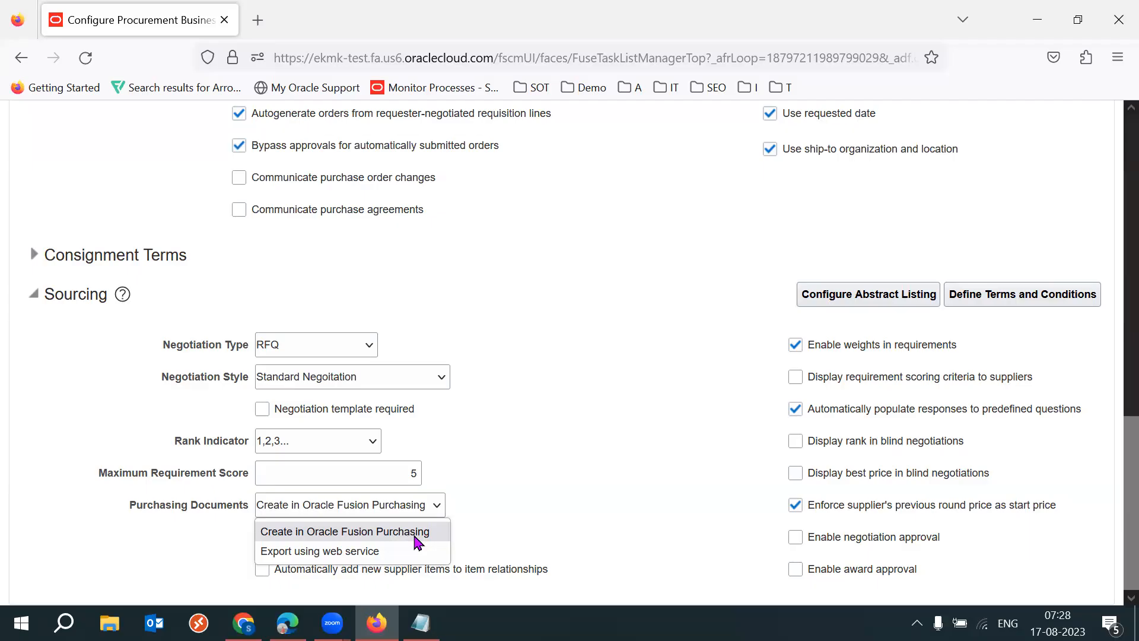
click(579, 491)
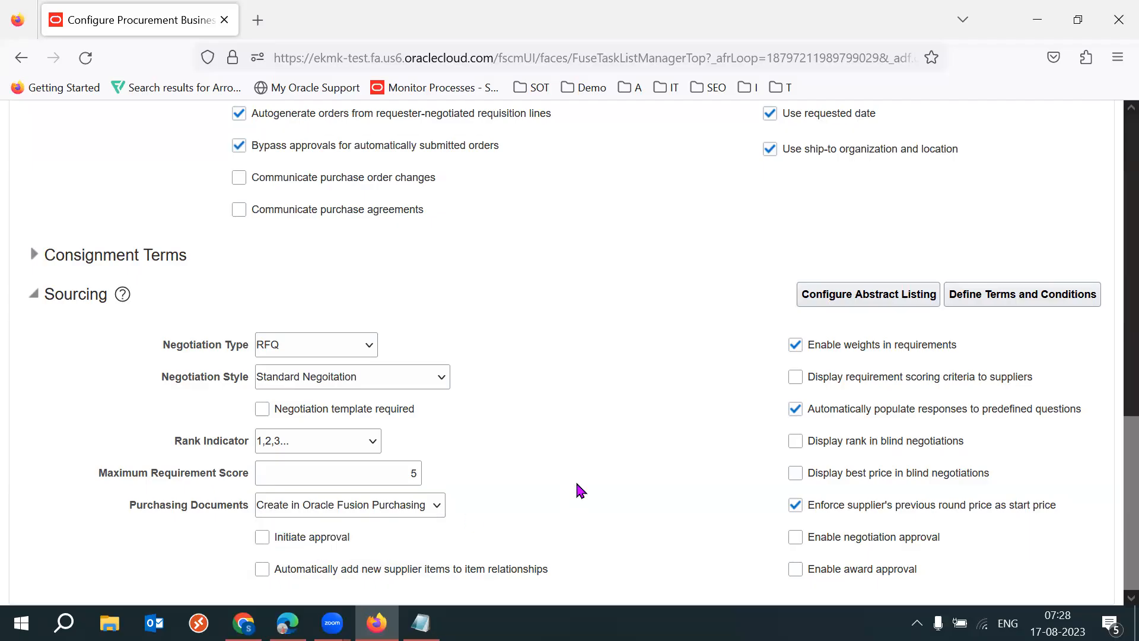
click(401, 507)
click(387, 538)
click(395, 508)
click(384, 552)
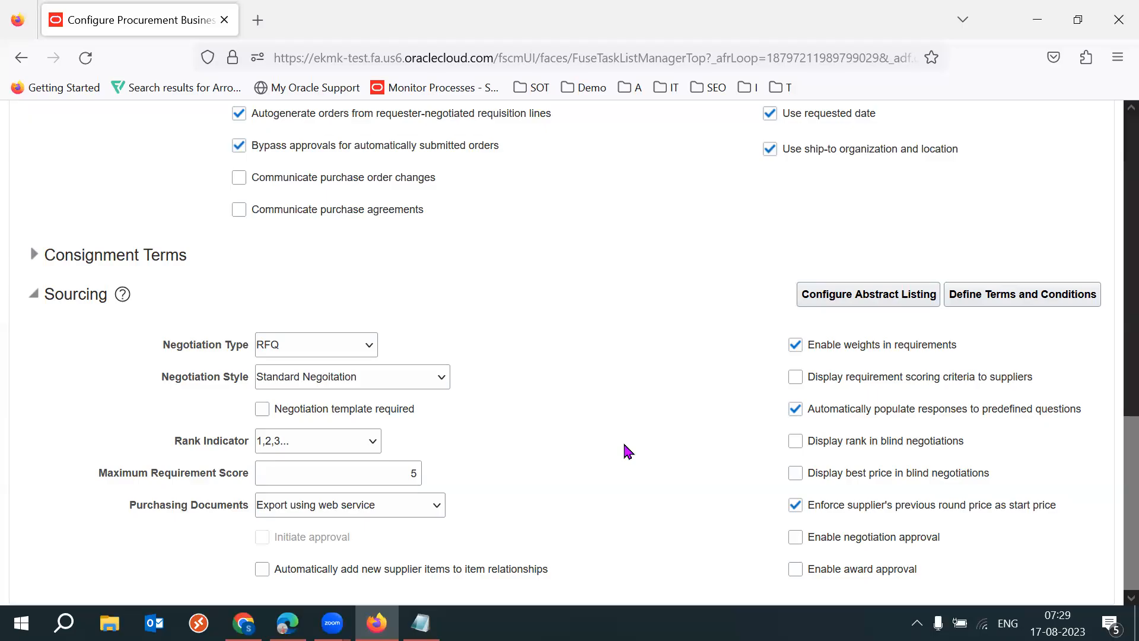
- Set the Sourcing Purchasing Documents field to Create in Oracle Fusion Purchasing
click(396, 504)
click(399, 530)
drag(132, 506, 220, 508)
click(660, 570)
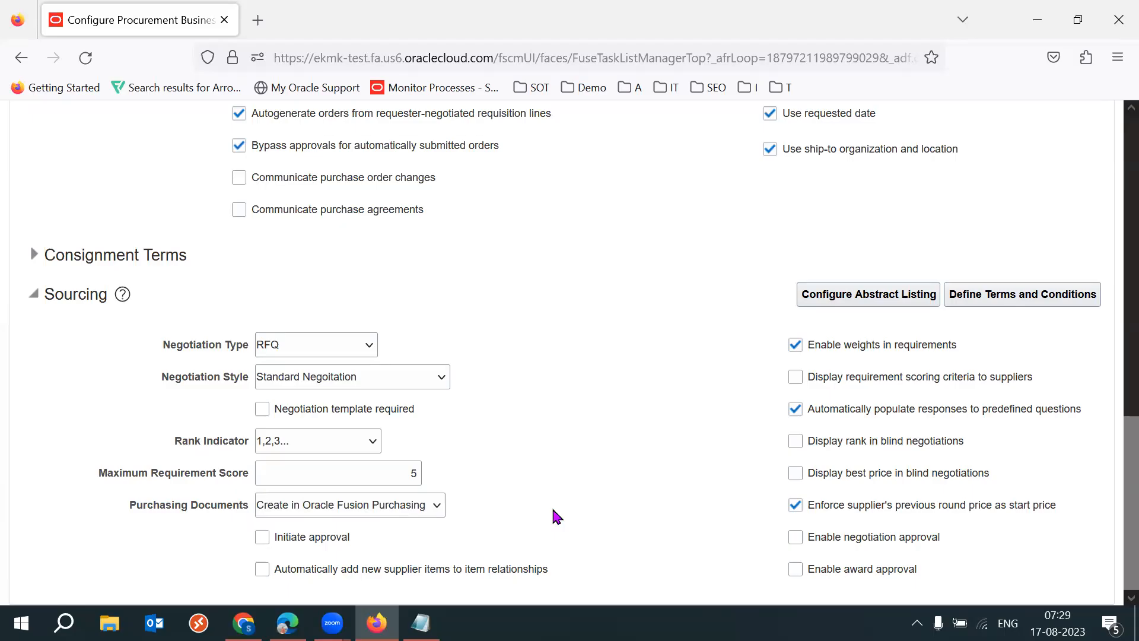
- Enable displaying requirement scoring criteria to suppliers in the Sourcing section and save the business function configuration
drag(957, 345, 820, 350)
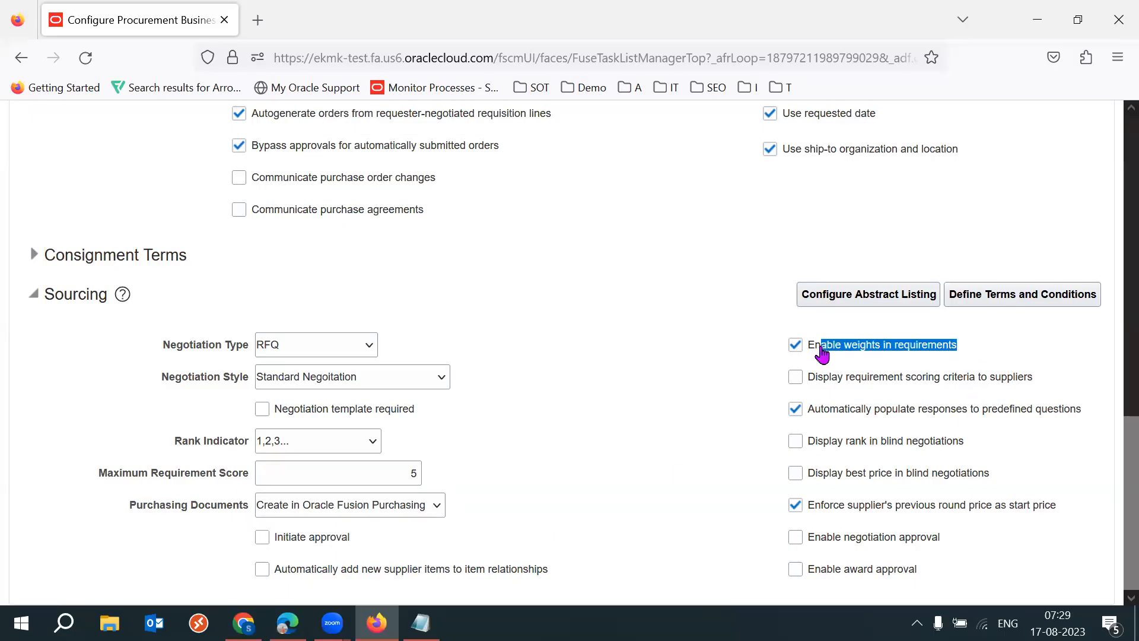
click(1032, 439)
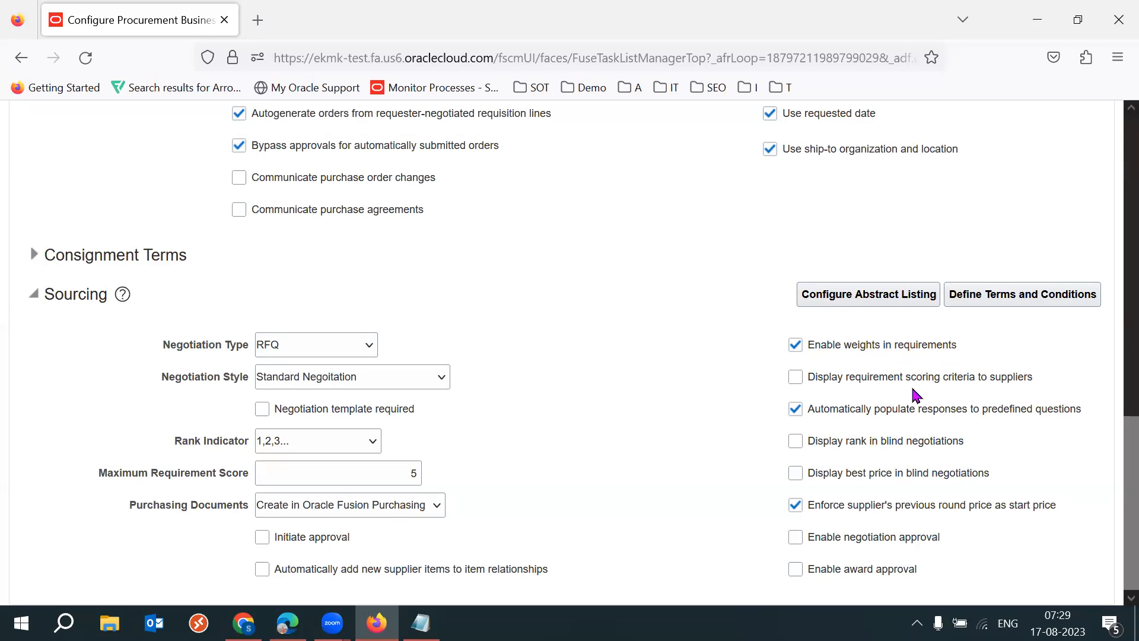
click(874, 386)
key(super)
key(super)
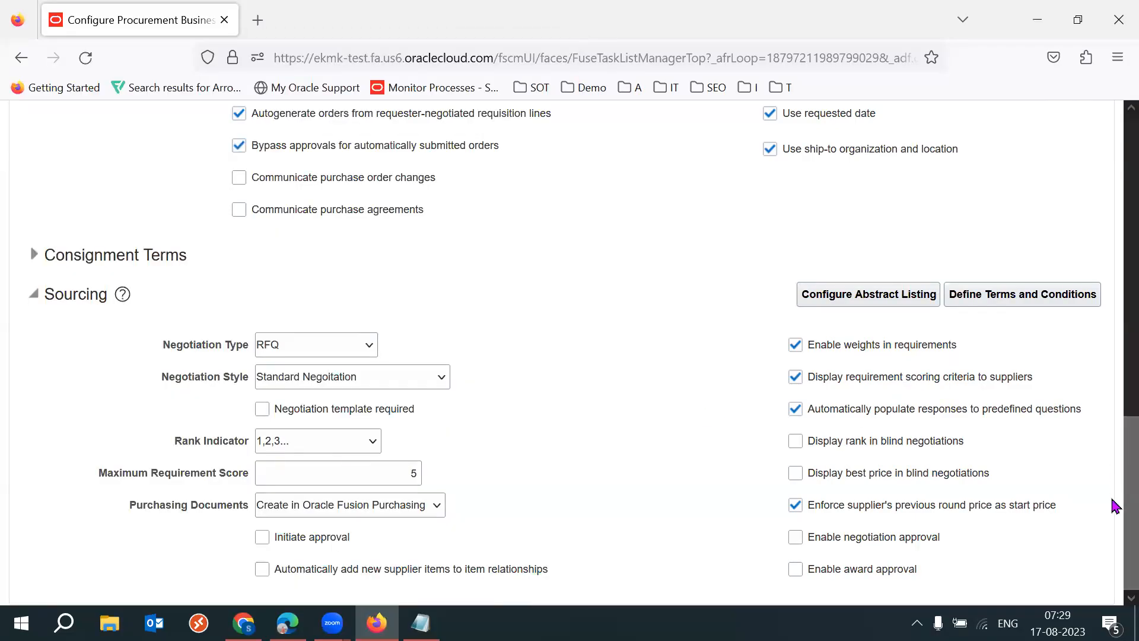
scroll(1113, 506, up, 15)
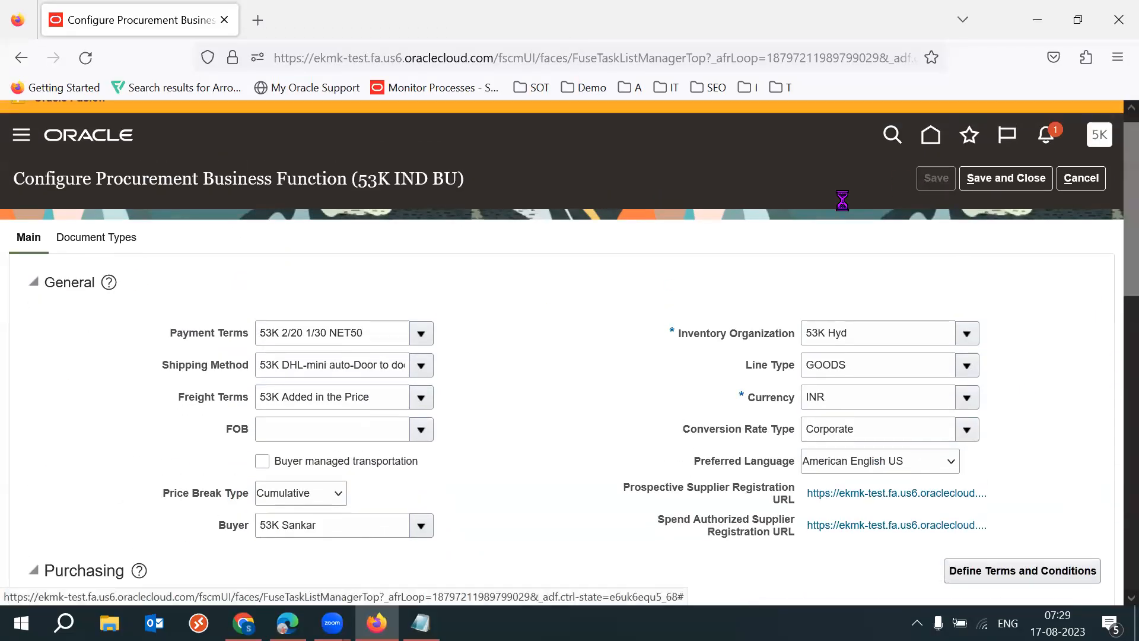
scroll(1113, 234, down, 15)
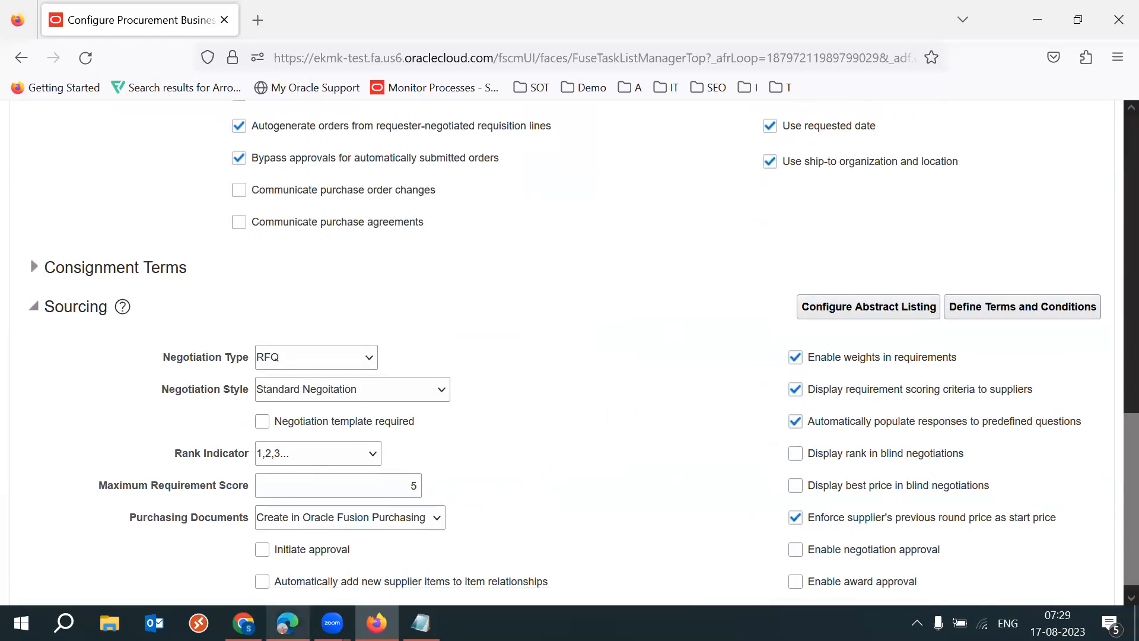
- Switch to the Negotiations page in Edge, close the open Create Negotiation dialog, and start a new one to check its default type and style
click(261, 510)
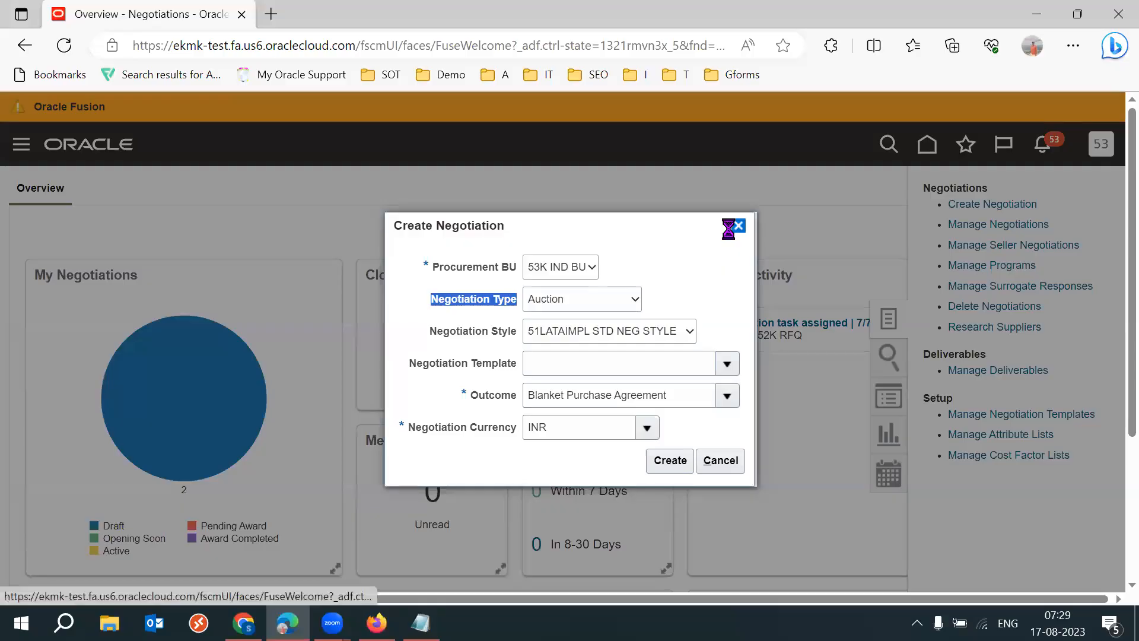
click(738, 226)
click(986, 204)
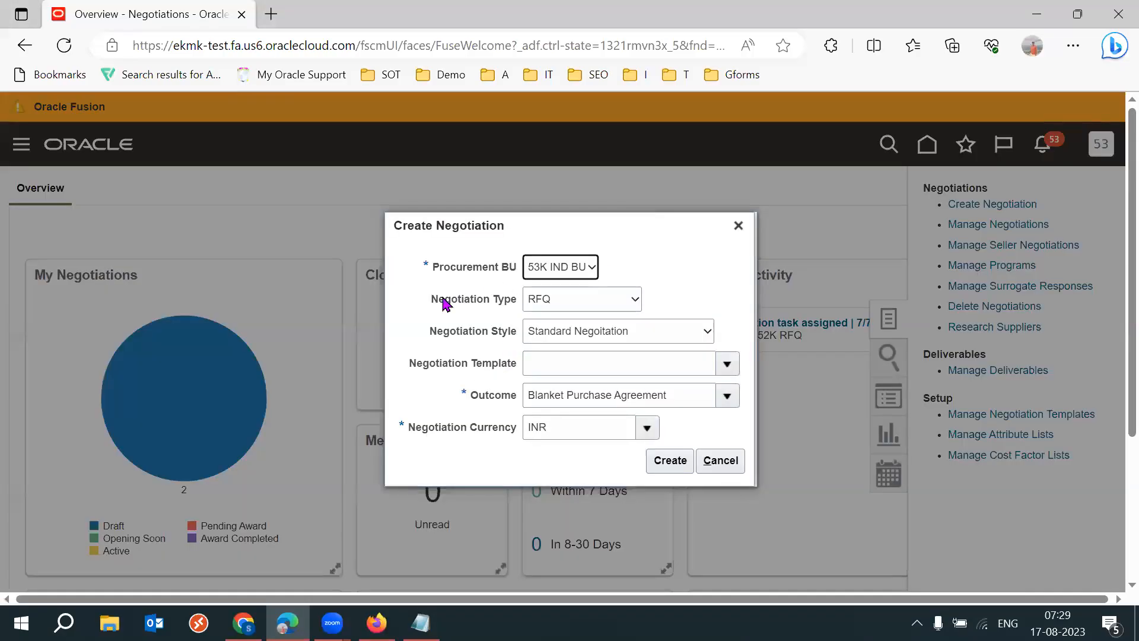
drag(434, 298, 523, 309)
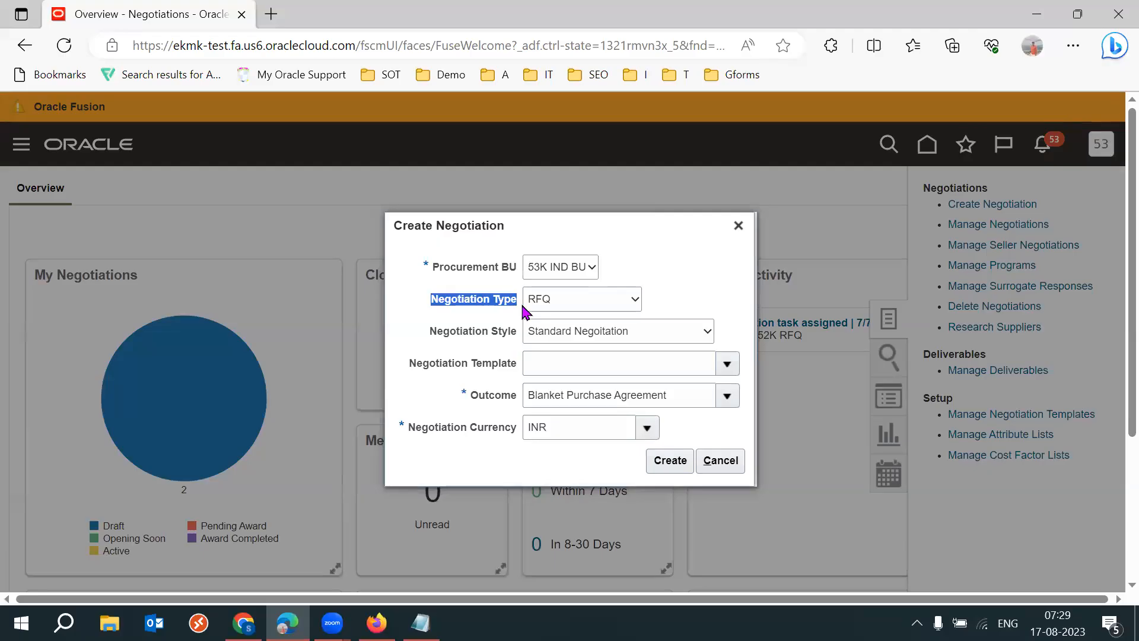
click(600, 318)
drag(432, 330, 523, 337)
click(714, 295)
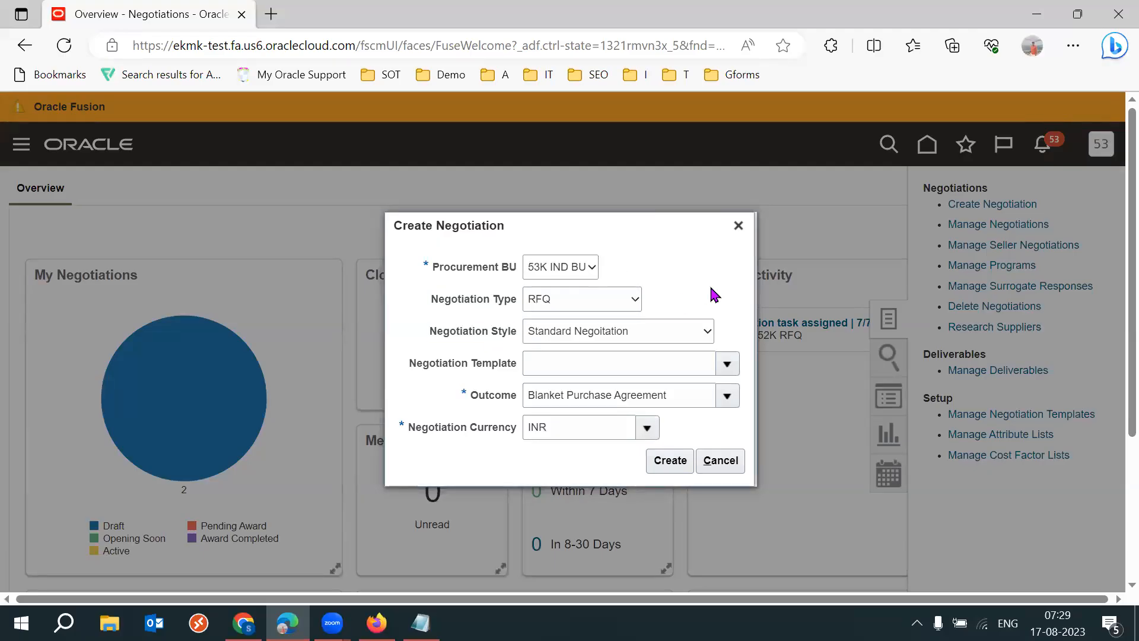
- Compare the dialog's negotiation type and style with the Sourcing setup in Firefox, and create the RFQ negotiation in Edge
key(alt+Tab)
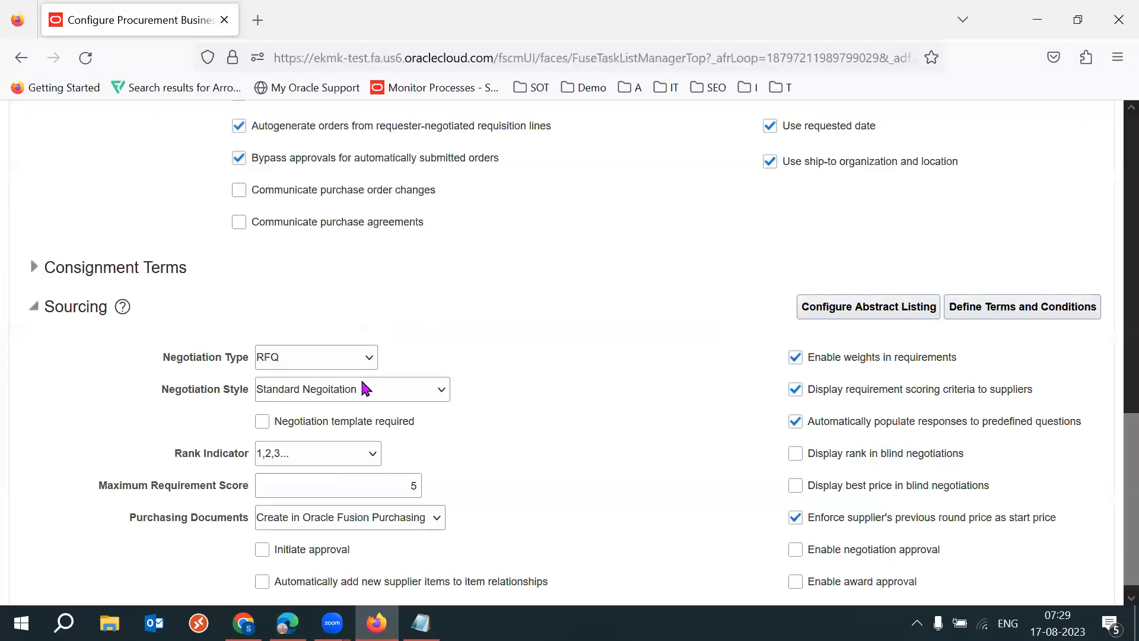
drag(165, 355, 247, 411)
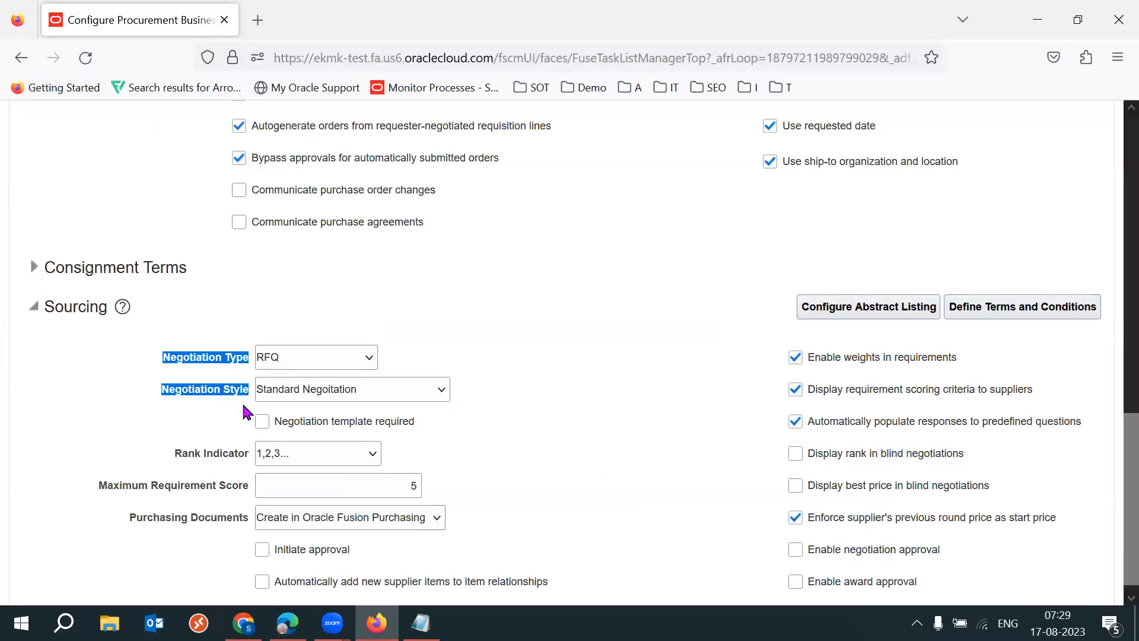
click(572, 452)
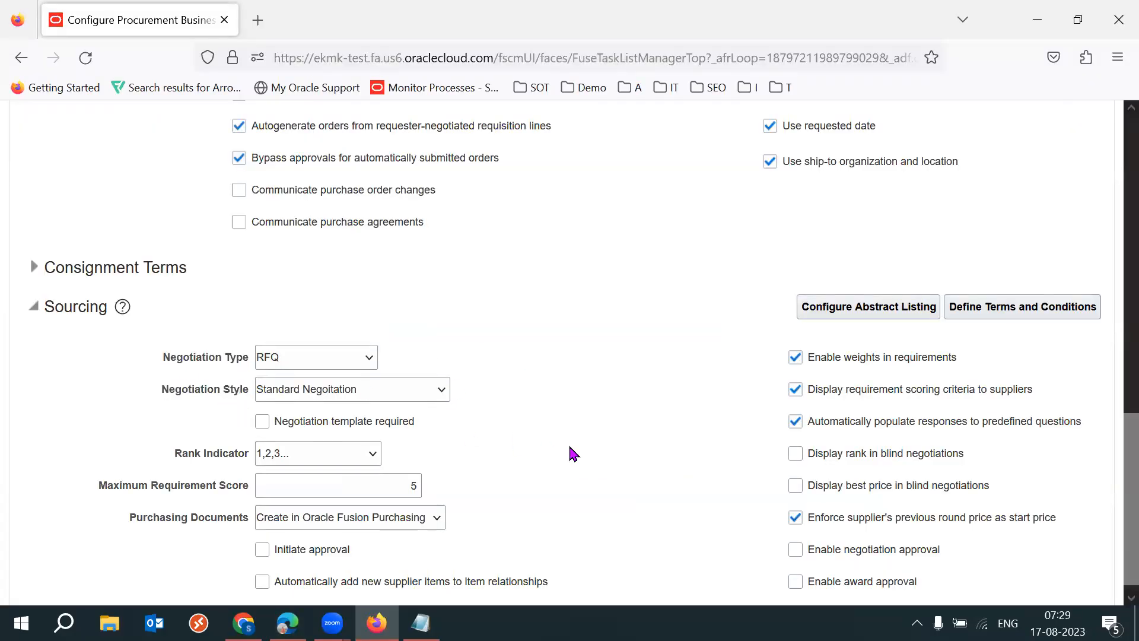
key(alt+Tab)
click(670, 464)
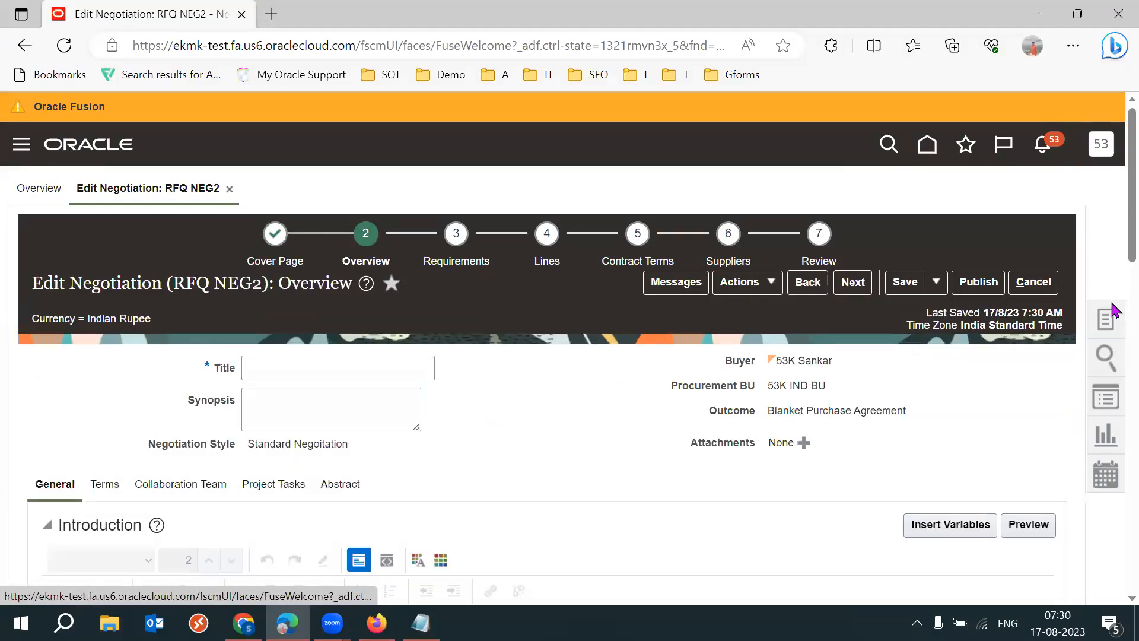
- Compare the Rank Indicator under Lines in the negotiation with the Sourcing setup in Firefox, and view its available options
scroll(1111, 368, down, 10)
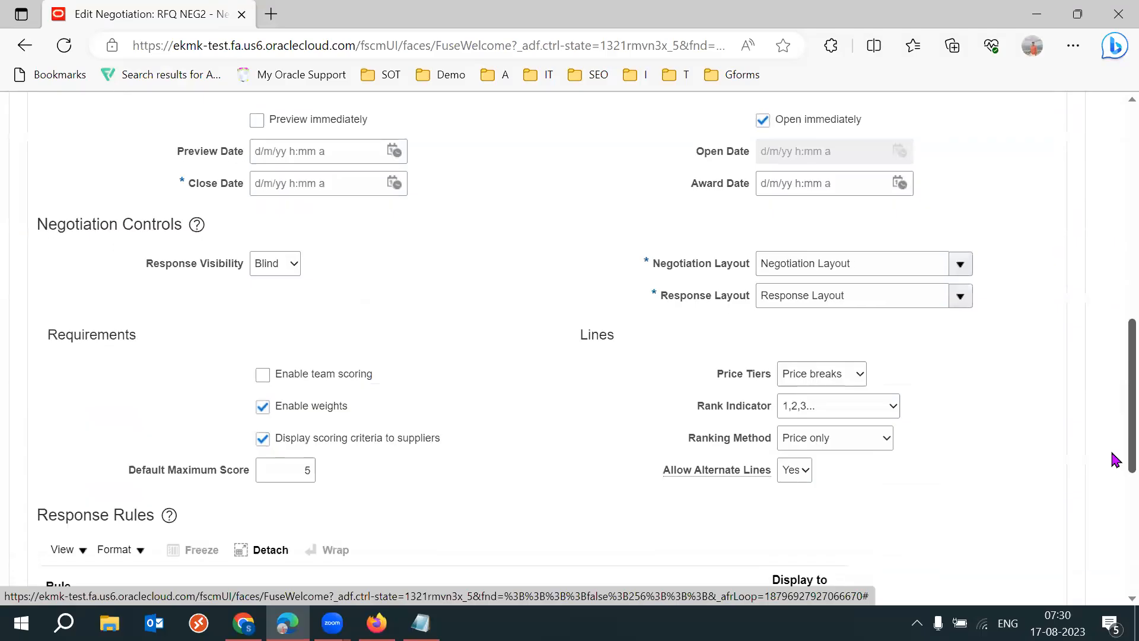
drag(699, 387, 771, 390)
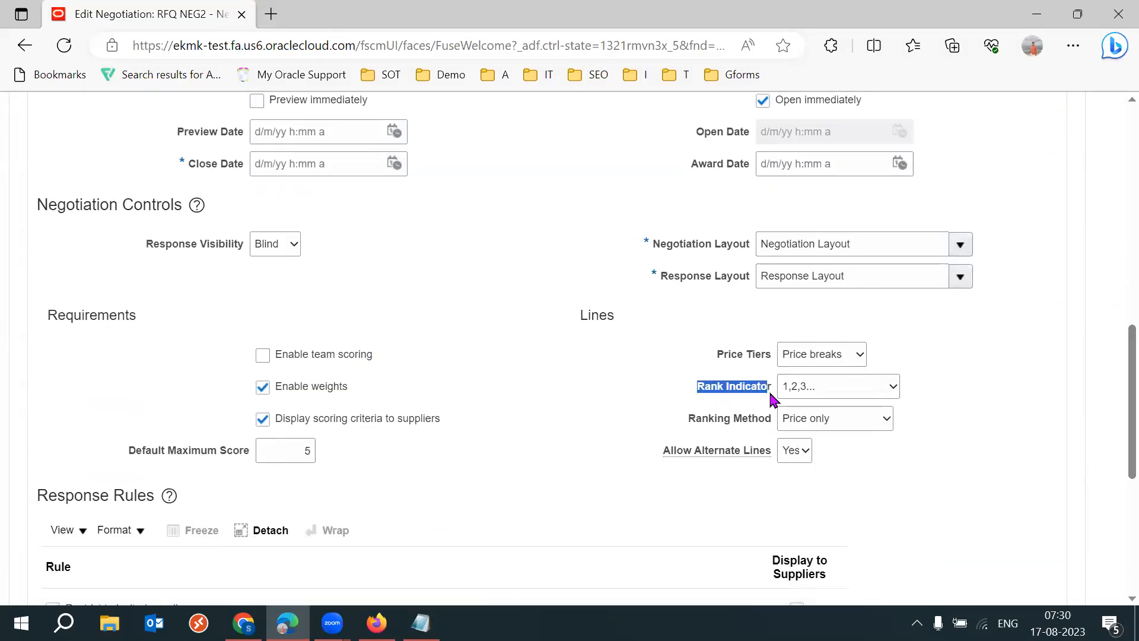
click(614, 457)
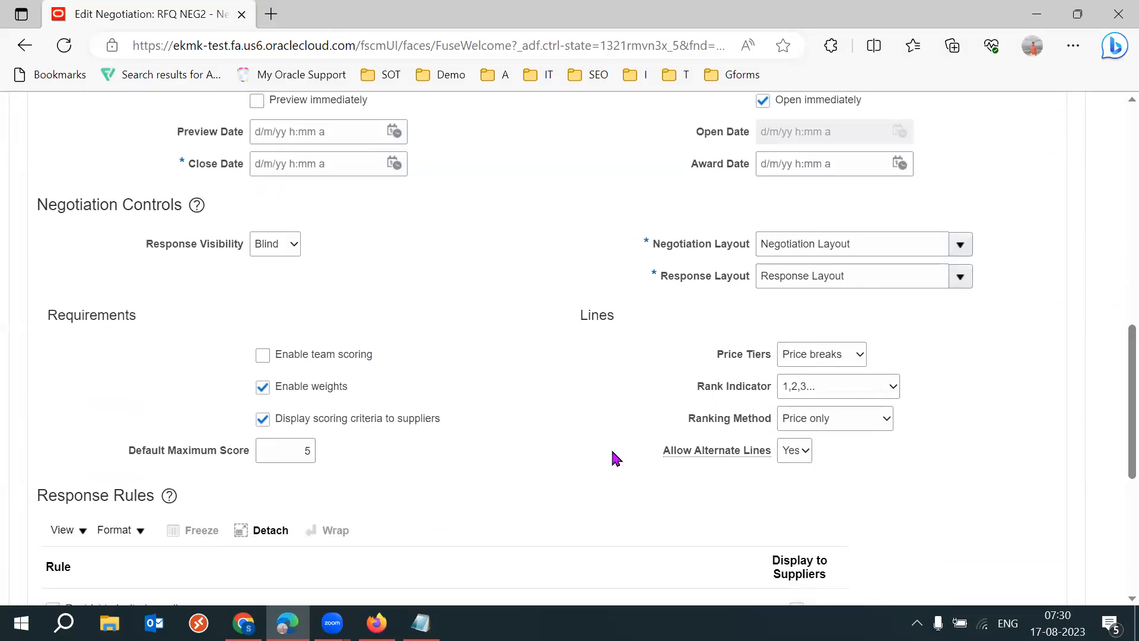
key(alt+Tab)
drag(175, 453, 243, 456)
click(588, 452)
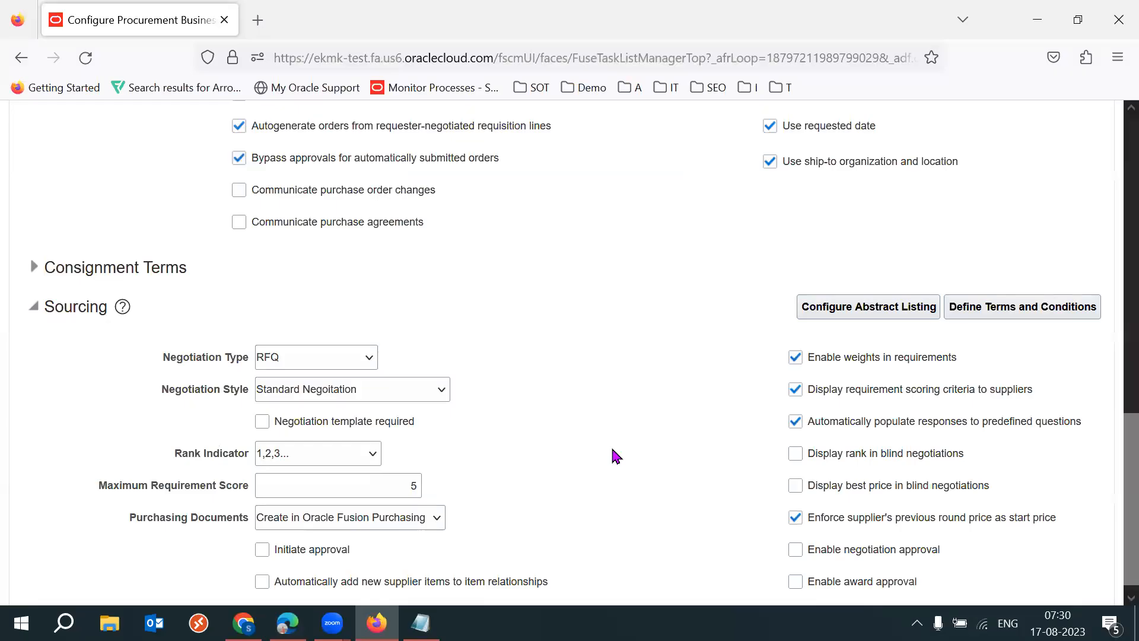
click(335, 460)
click(495, 475)
key(alt+Tab)
click(848, 390)
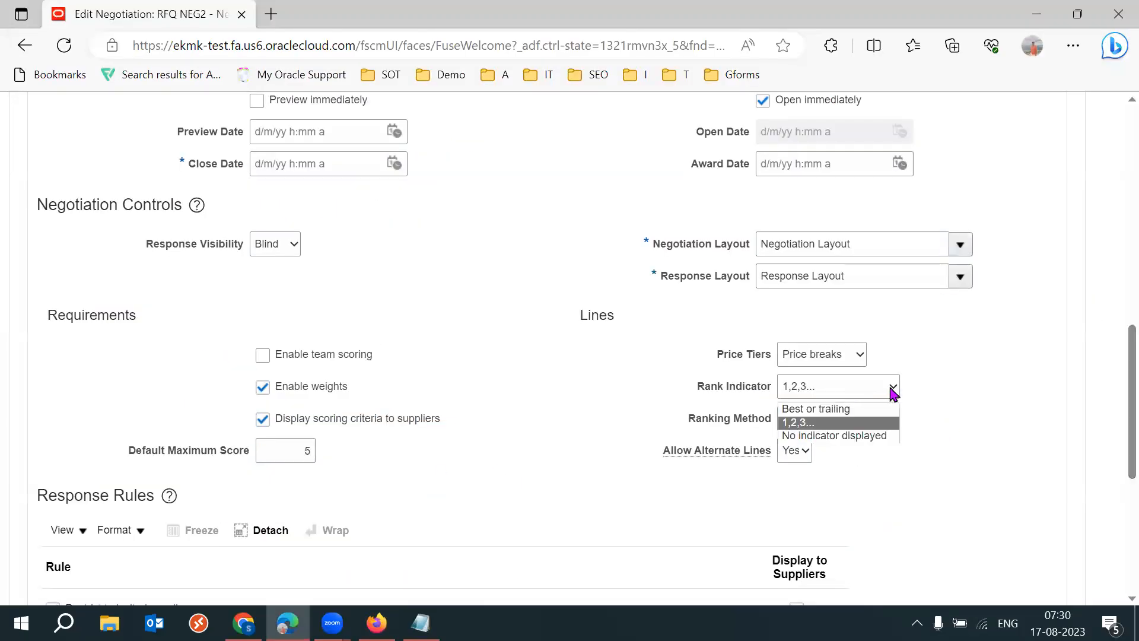
click(892, 386)
drag(698, 389, 770, 389)
click(963, 419)
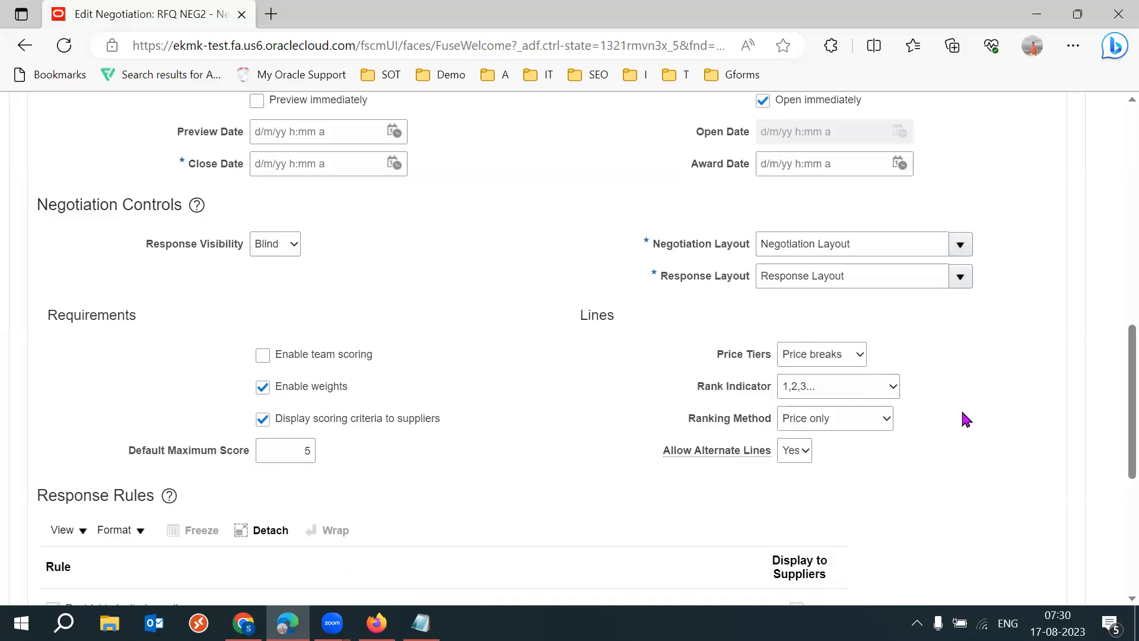
- Check the Ranking Method choices beside Rank Indicator and set the negotiation lines' Ranking Method to Multiattribute scoring
drag(690, 420, 770, 427)
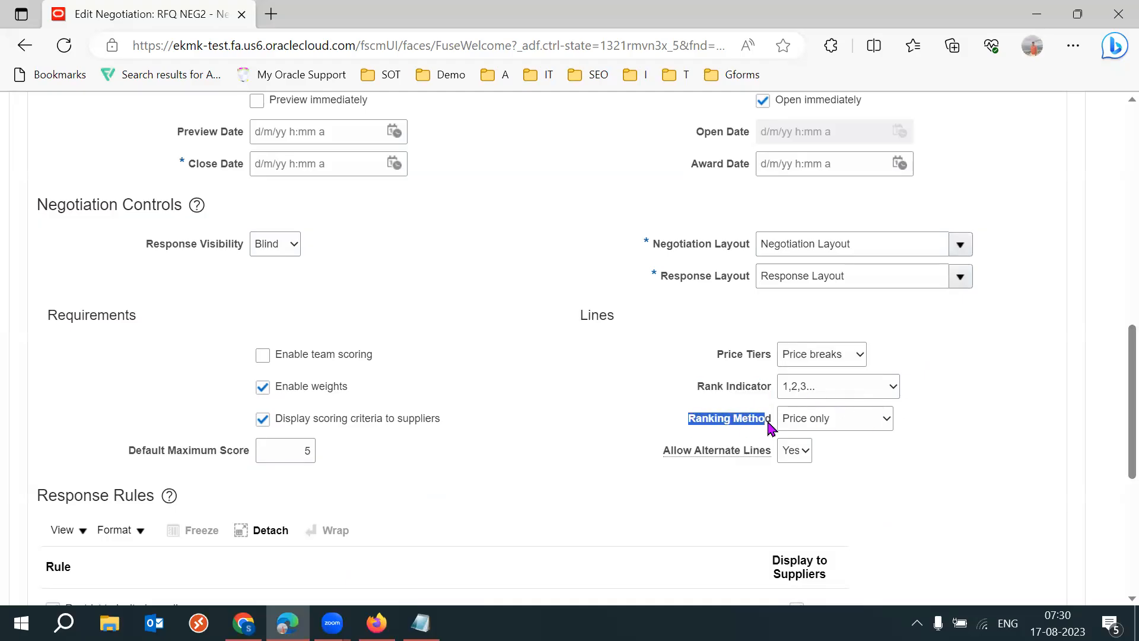
click(965, 488)
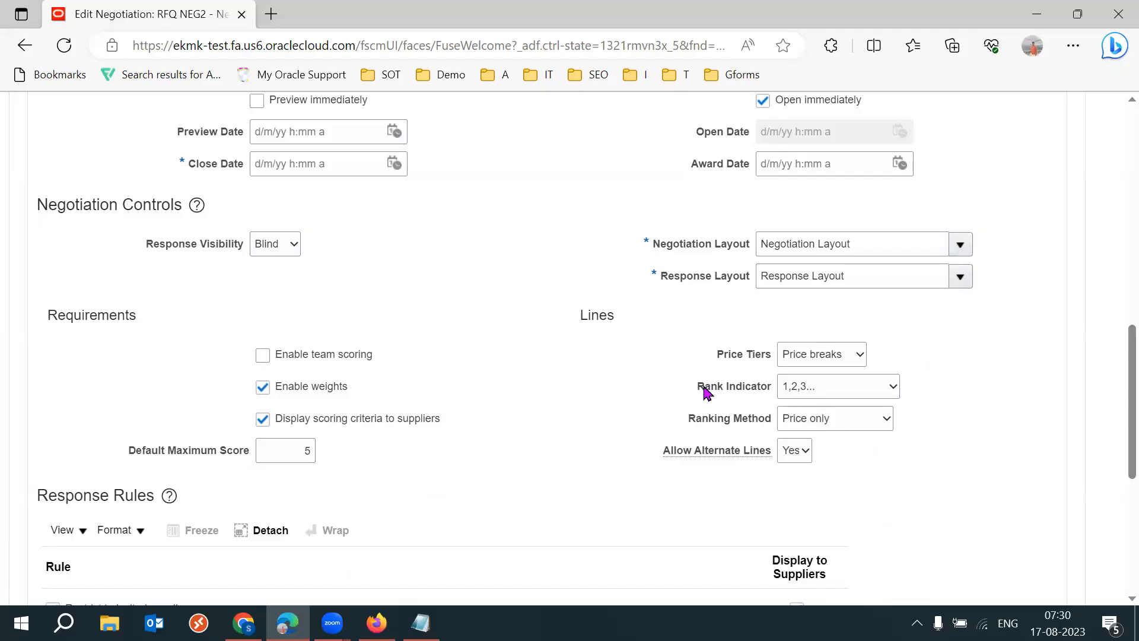
drag(695, 387, 746, 394)
click(1009, 449)
click(887, 421)
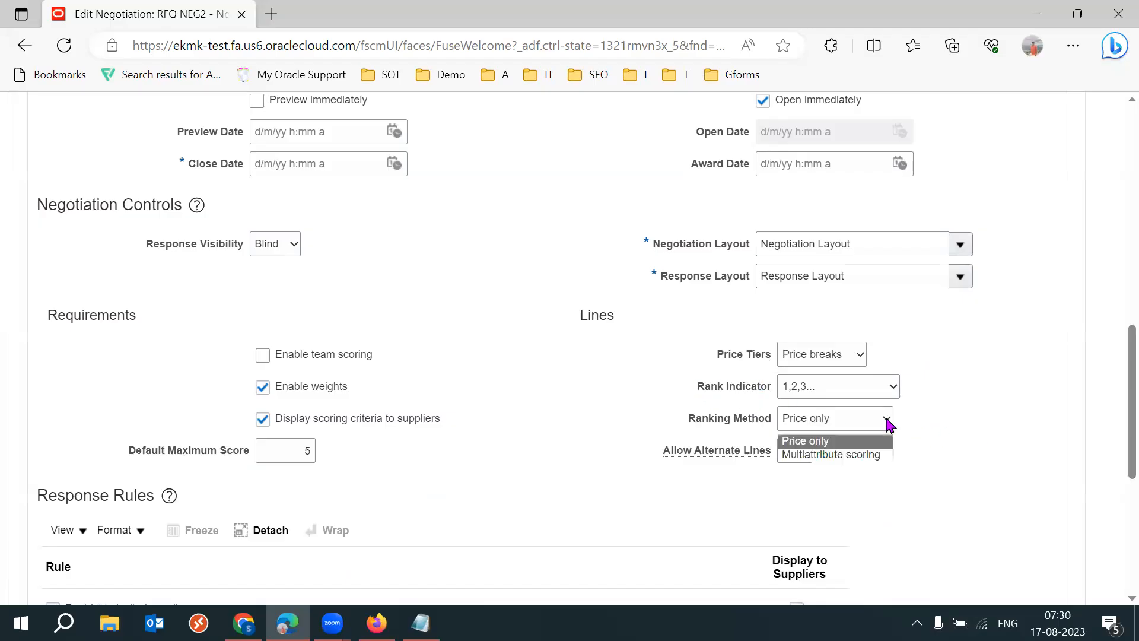
click(874, 455)
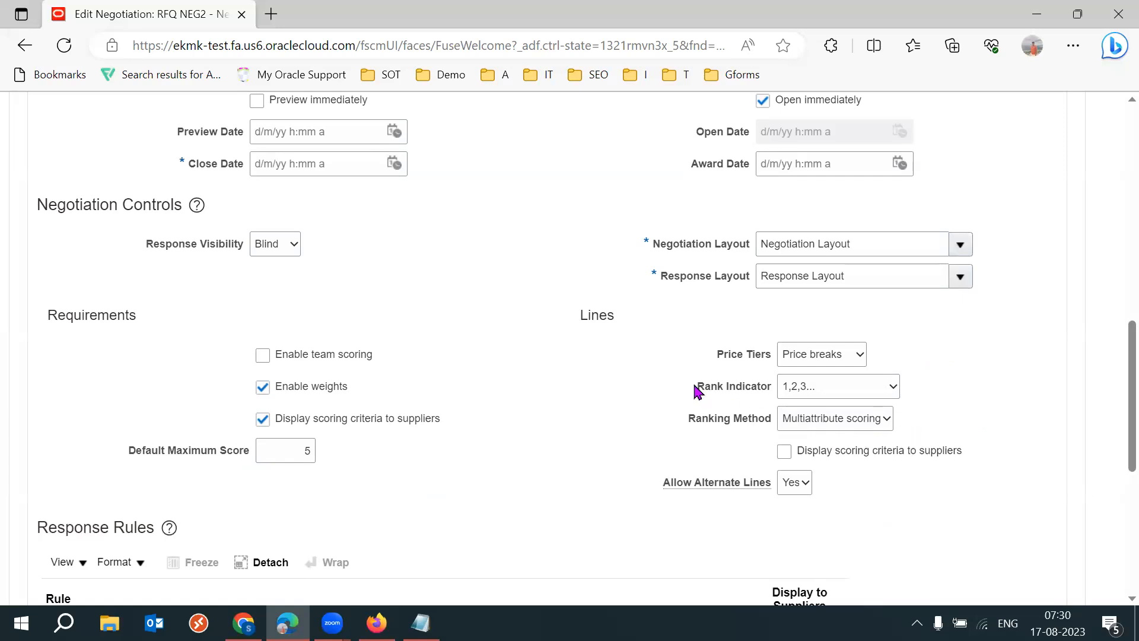
- Check the negotiation's Rank Indicator again and match it with the same field in the Sourcing setup in Firefox
drag(693, 386, 769, 386)
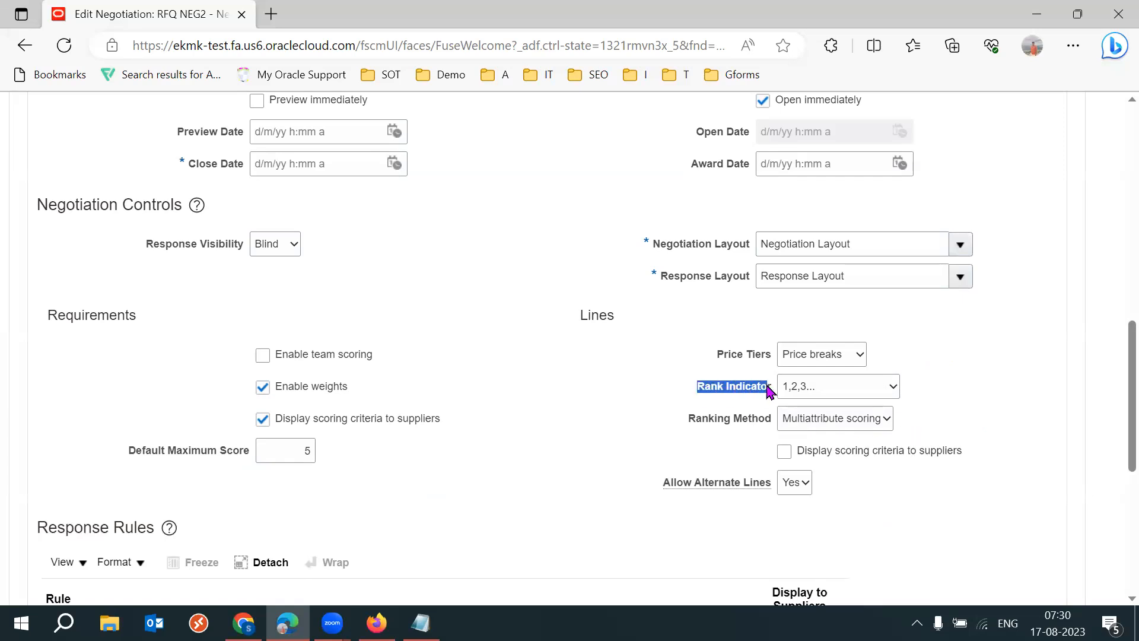
click(558, 465)
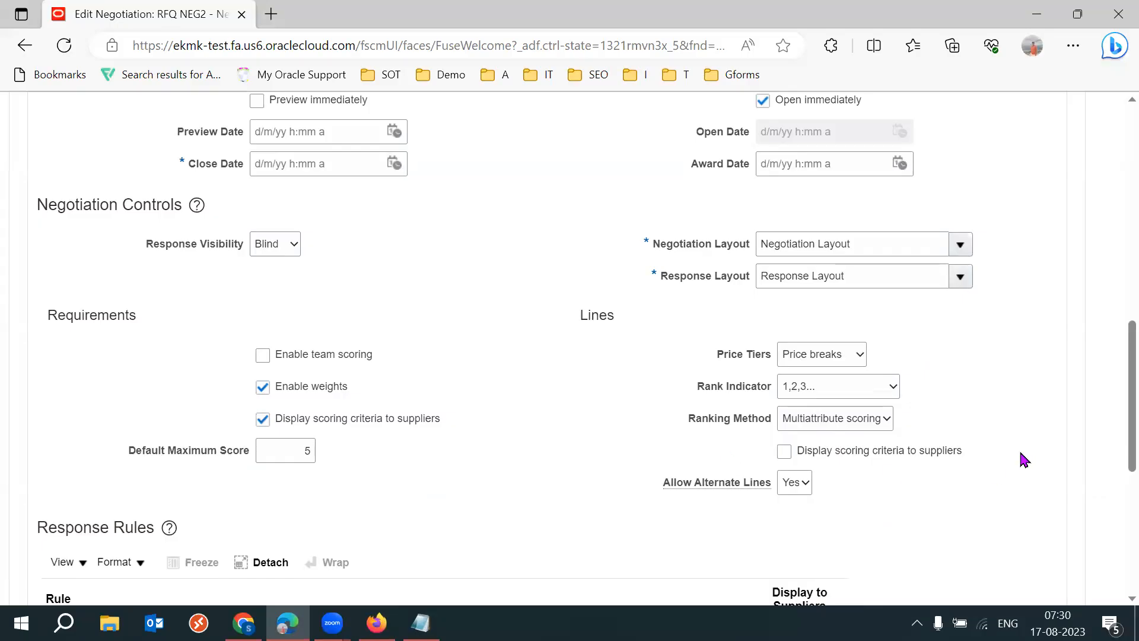
key(alt+Tab)
drag(174, 454, 249, 445)
click(556, 443)
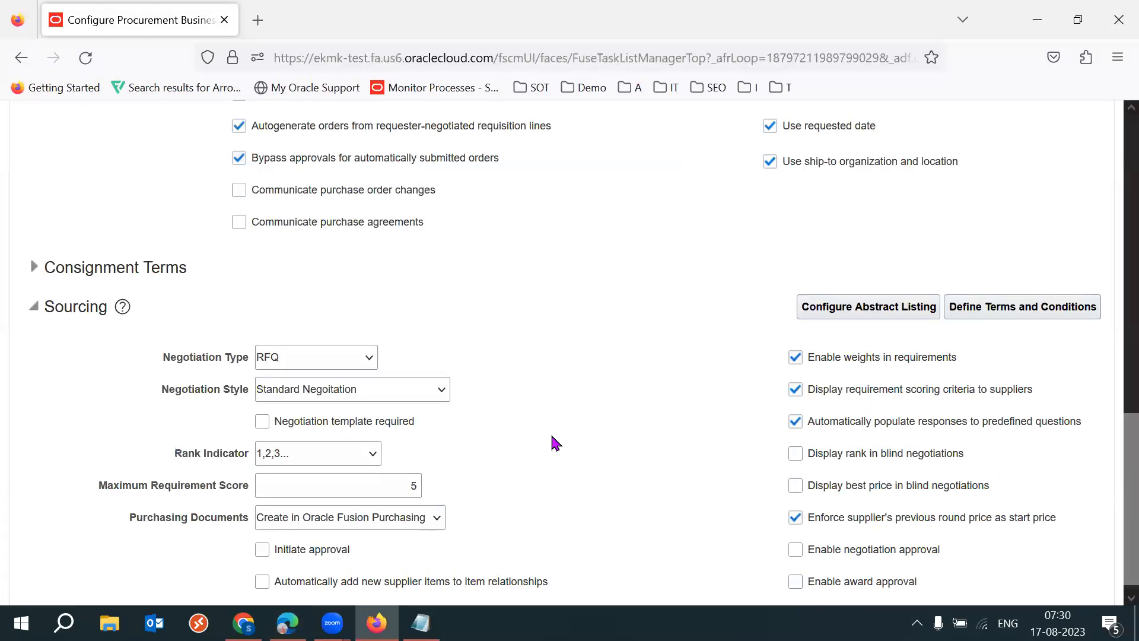
- Compare the Enable weights in requirements setting in the Sourcing setup with the negotiation's Requirements options in Edge
drag(1004, 355, 814, 370)
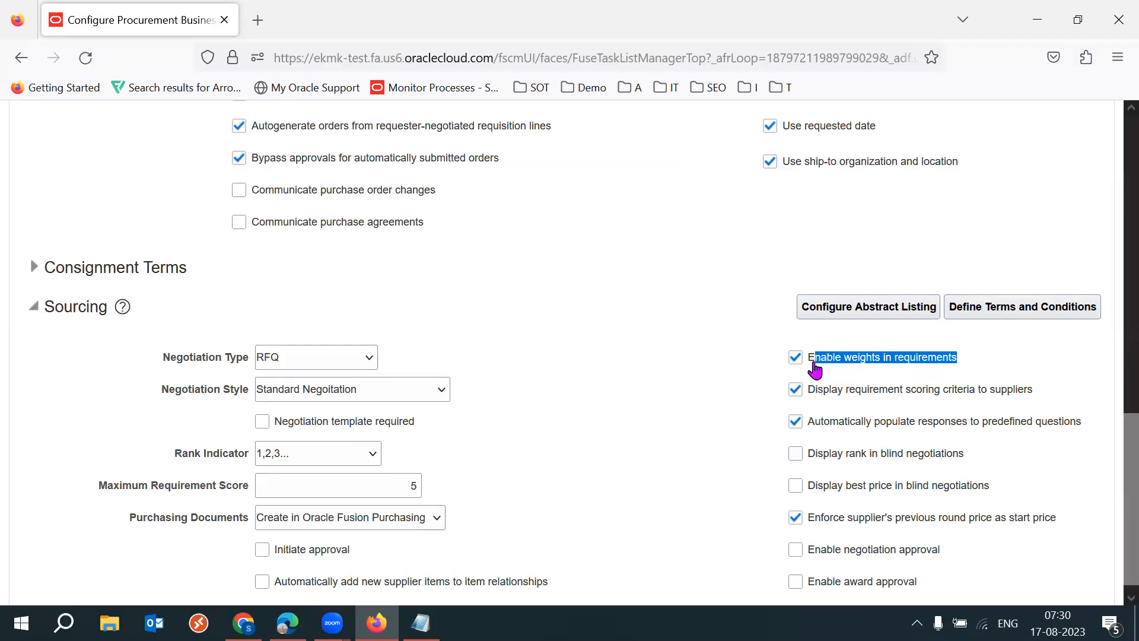
click(1012, 358)
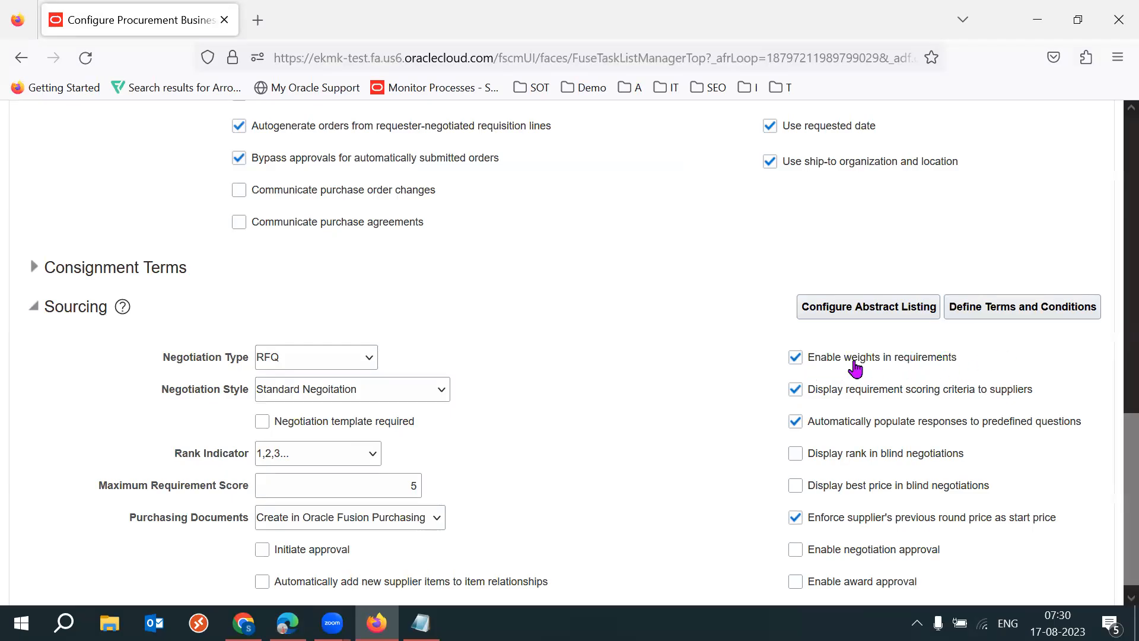
drag(844, 363, 878, 365)
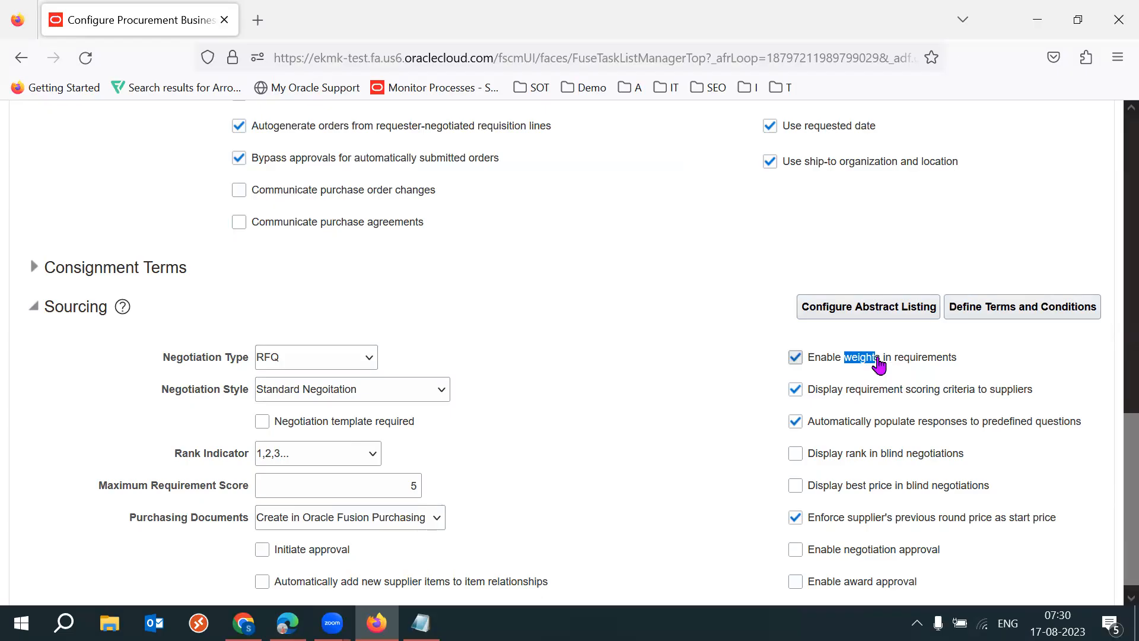
key(alt+Tab)
key(alt+Tab)
click(972, 360)
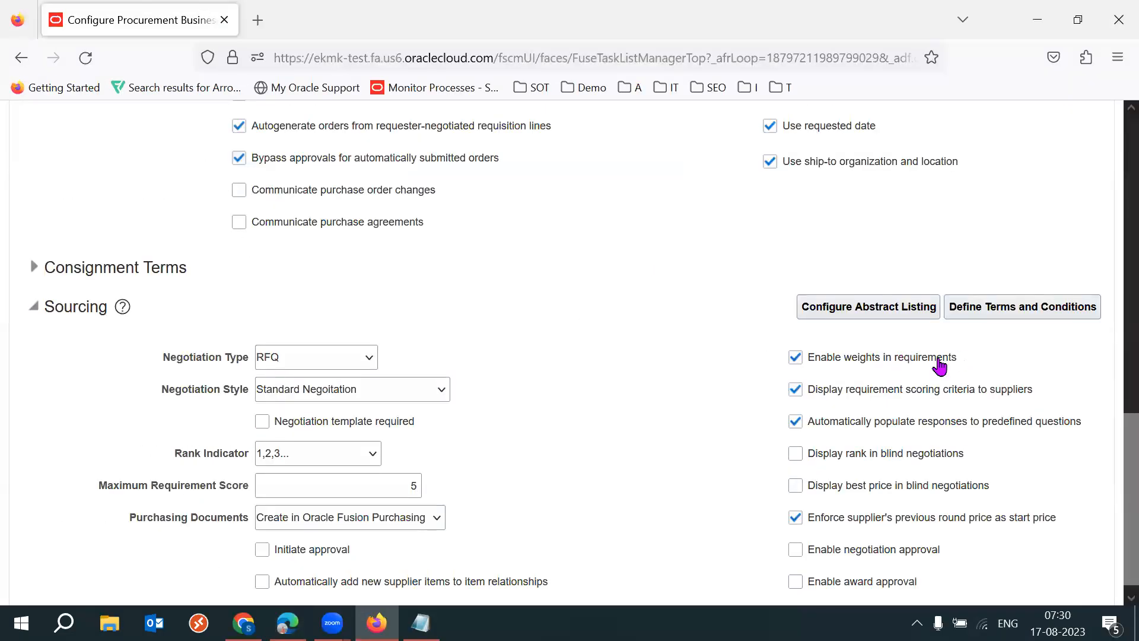
drag(939, 365, 803, 362)
key(alt+Tab)
drag(350, 394, 437, 426)
click(465, 475)
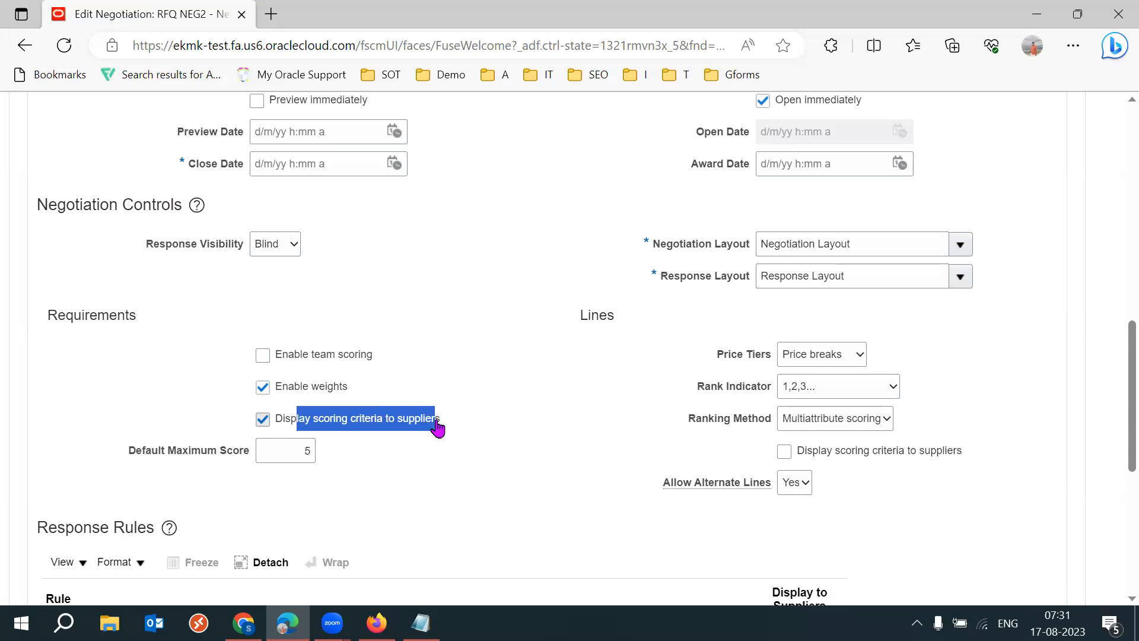
click(422, 472)
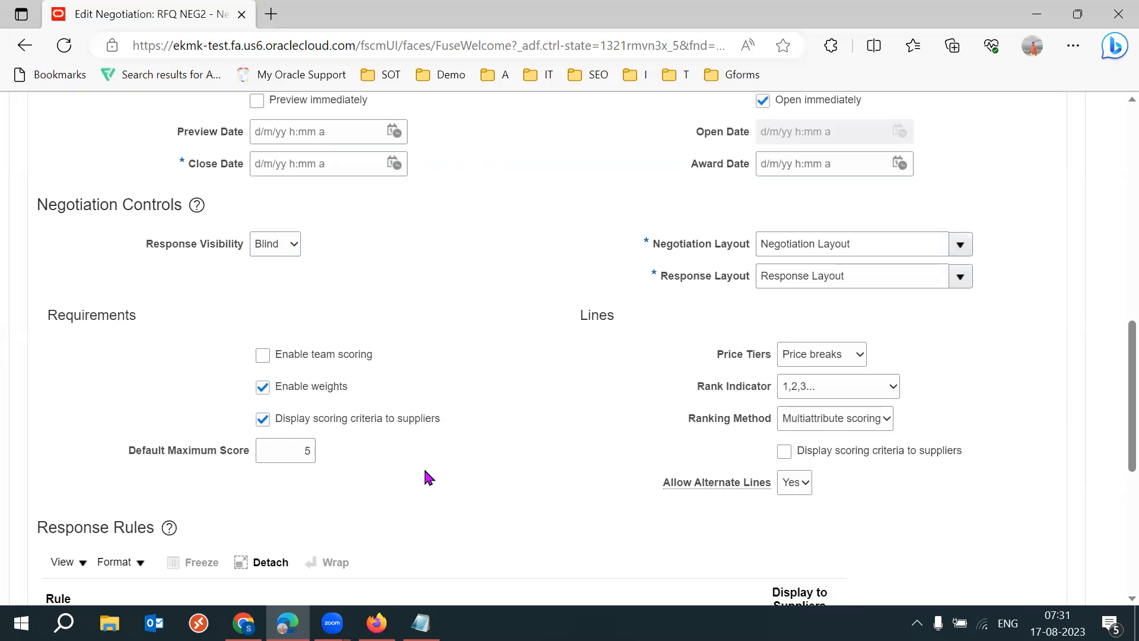
- Compare the requirement scoring criteria display setting in the Sourcing setup with the matching option in the negotiation's Requirements section
key(alt+Tab)
drag(1034, 392, 822, 395)
key(alt+Tab)
drag(440, 420, 286, 421)
click(509, 452)
- Examine the Automatically populate responses to predefined questions setting in the Sourcing setup in Firefox
scroll(1113, 483, down, 3)
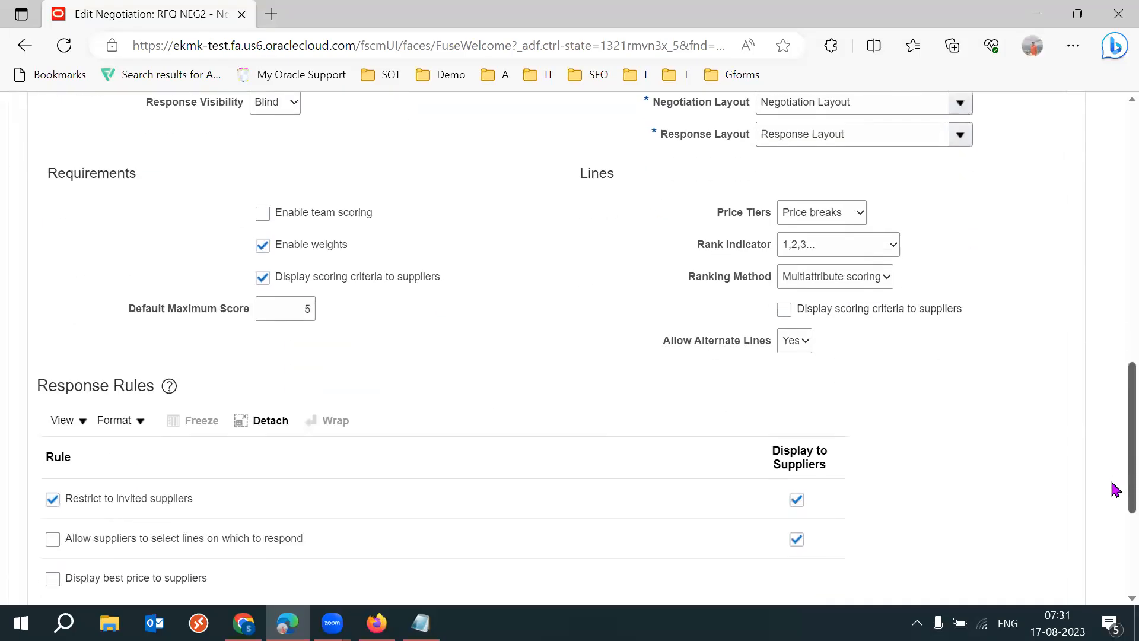
key(alt+Tab)
click(1067, 509)
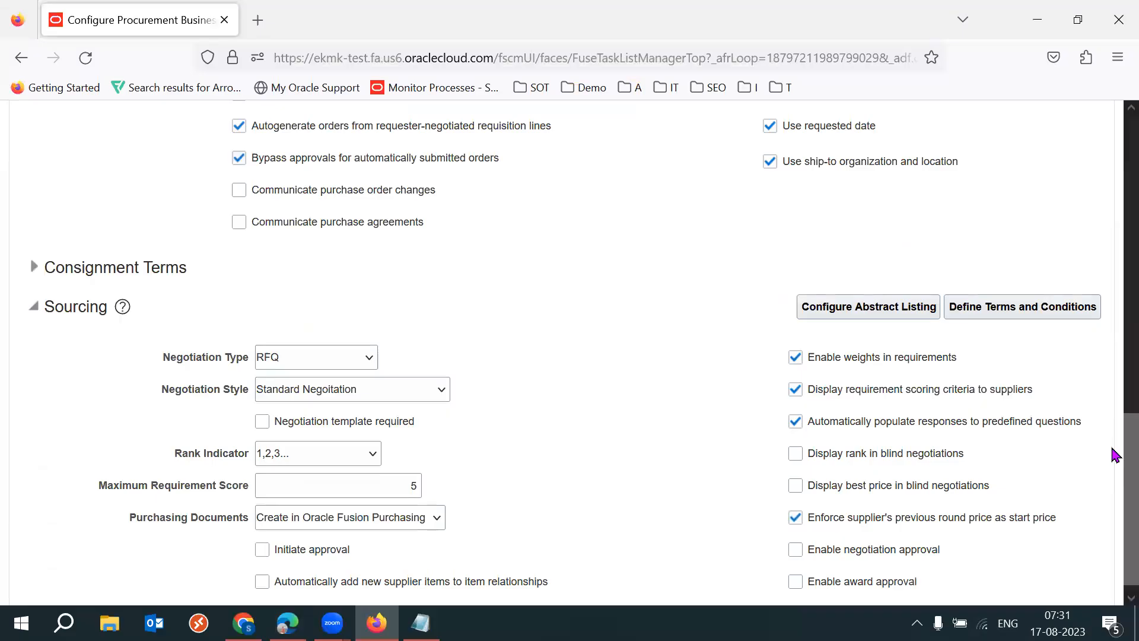
scroll(1114, 452, down, 1)
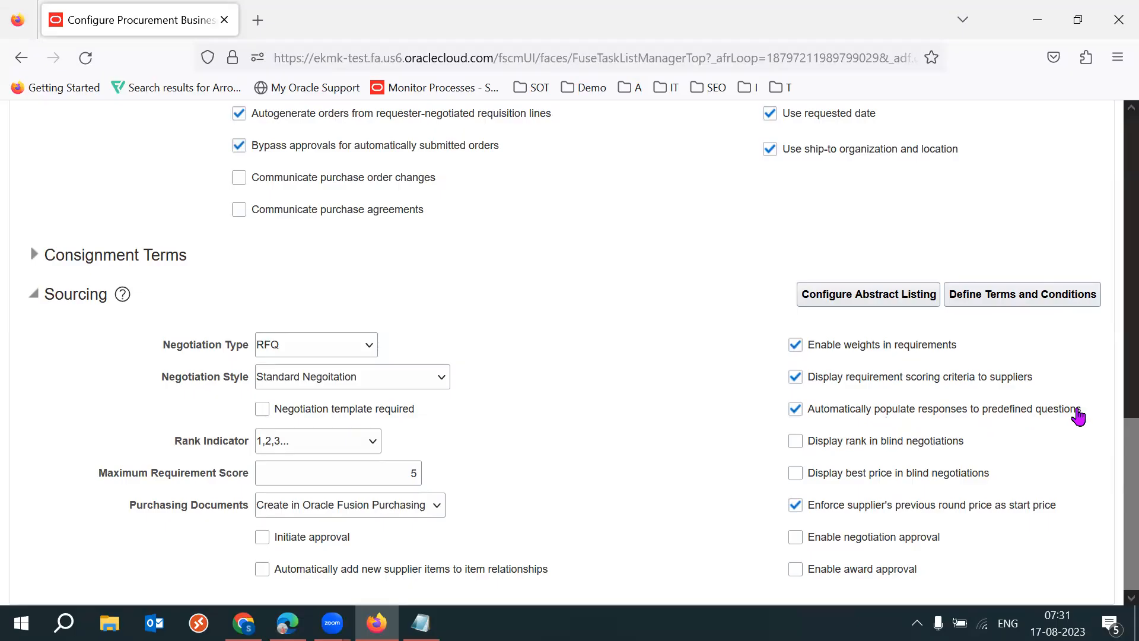
drag(1086, 408, 805, 409)
click(716, 442)
drag(1086, 411, 811, 417)
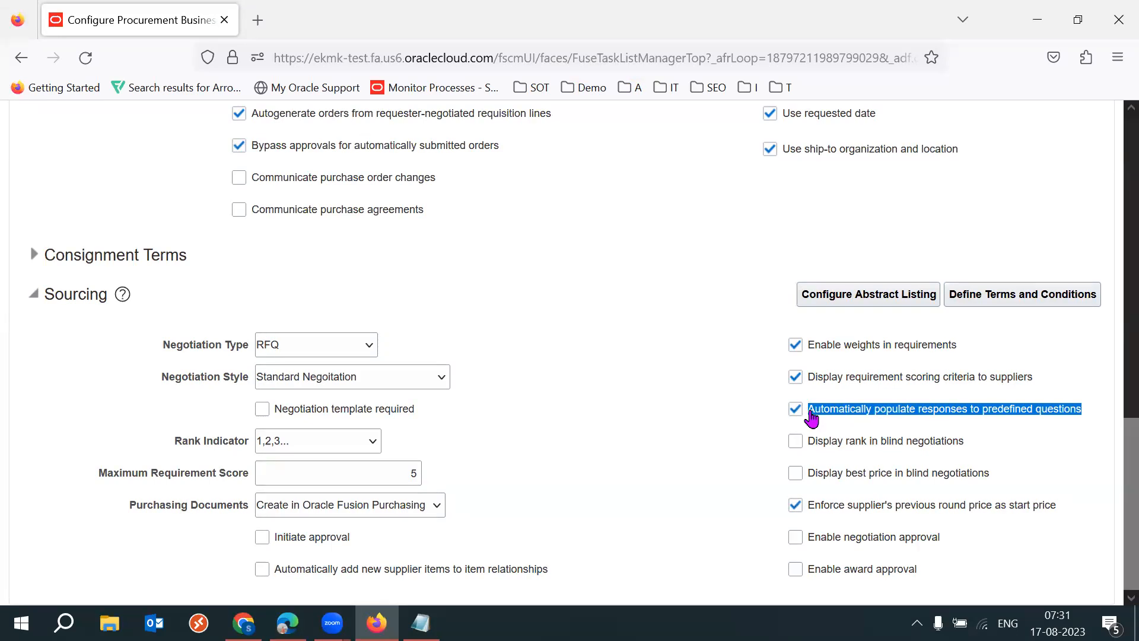
- Compare the Display rank in blind negotiations setting in the Sourcing setup with the negotiation's Response Rules in Edge
click(610, 493)
drag(990, 446, 814, 456)
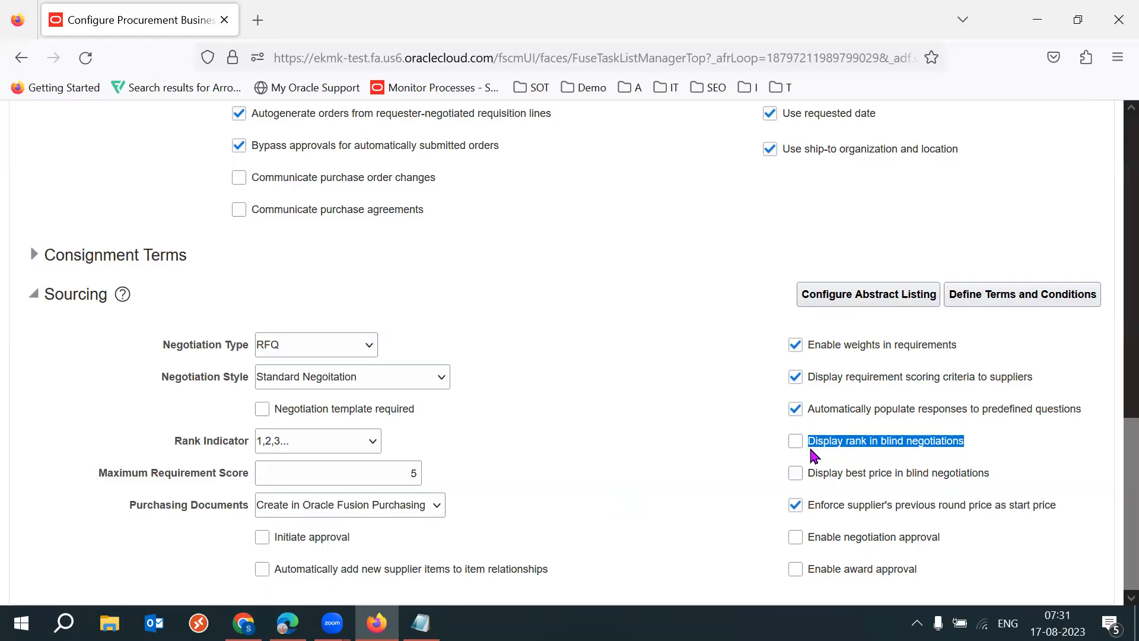
key(alt+Tab)
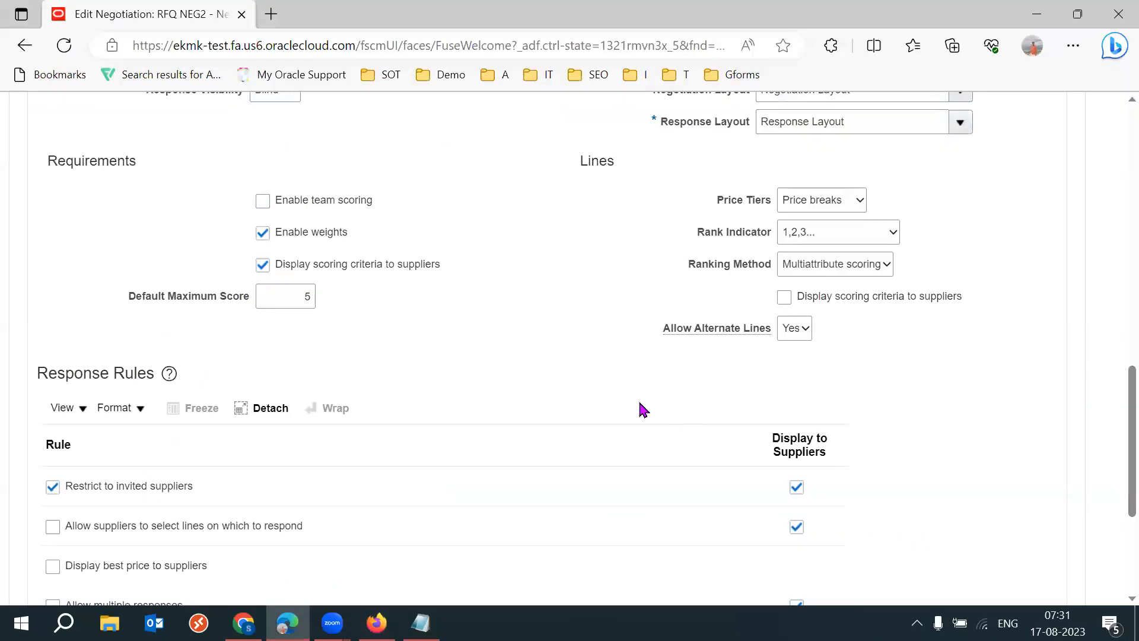
scroll(1114, 468, down, 4)
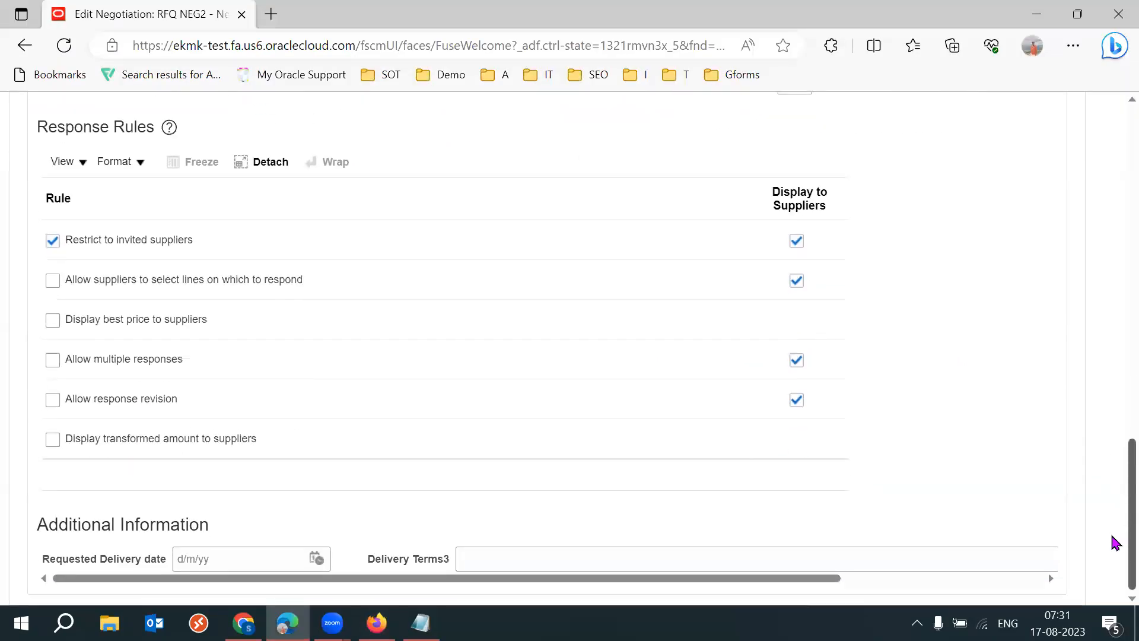
key(alt+Tab)
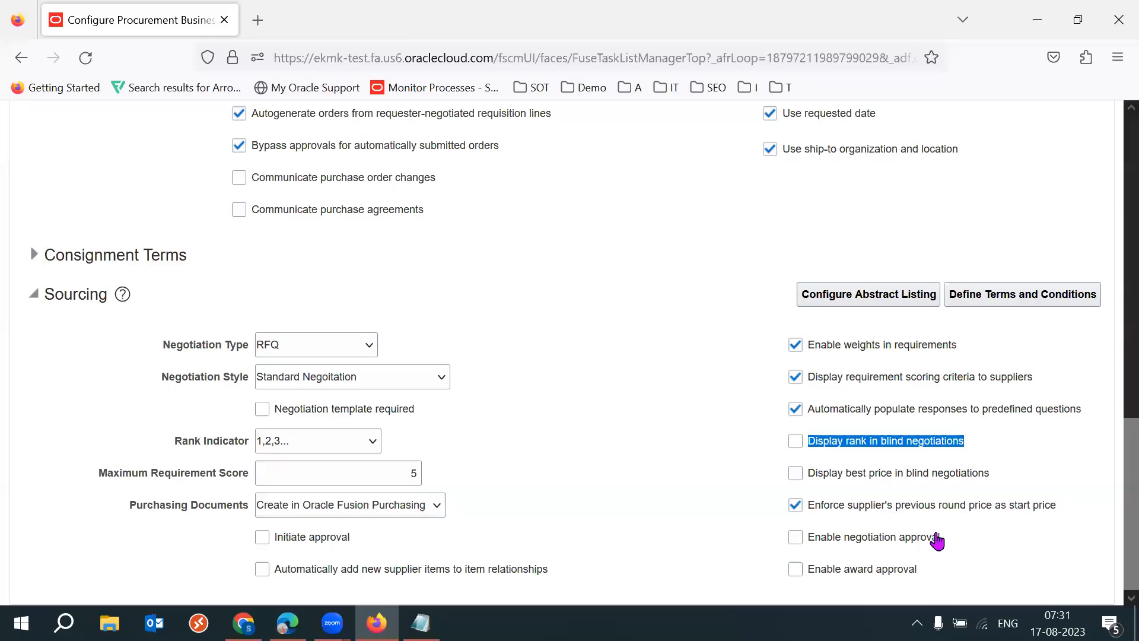
click(1025, 444)
drag(1026, 444, 854, 458)
click(698, 480)
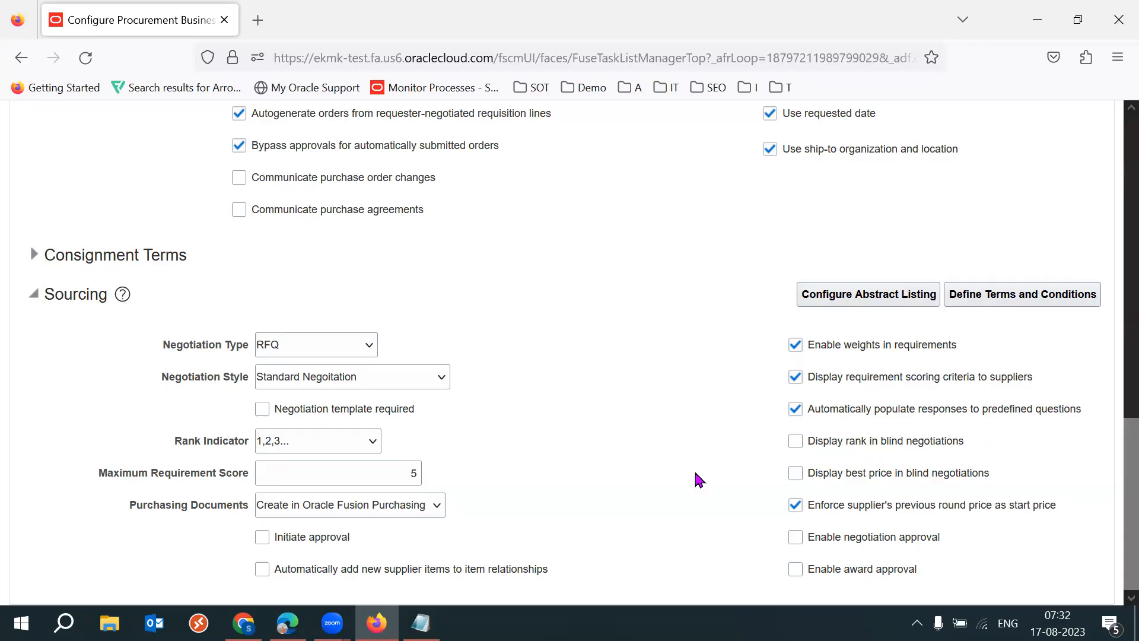
- Examine the Sourcing settings for displaying best price in blind negotiations and enforcing the supplier's previous round price as start price
drag(1016, 472, 814, 478)
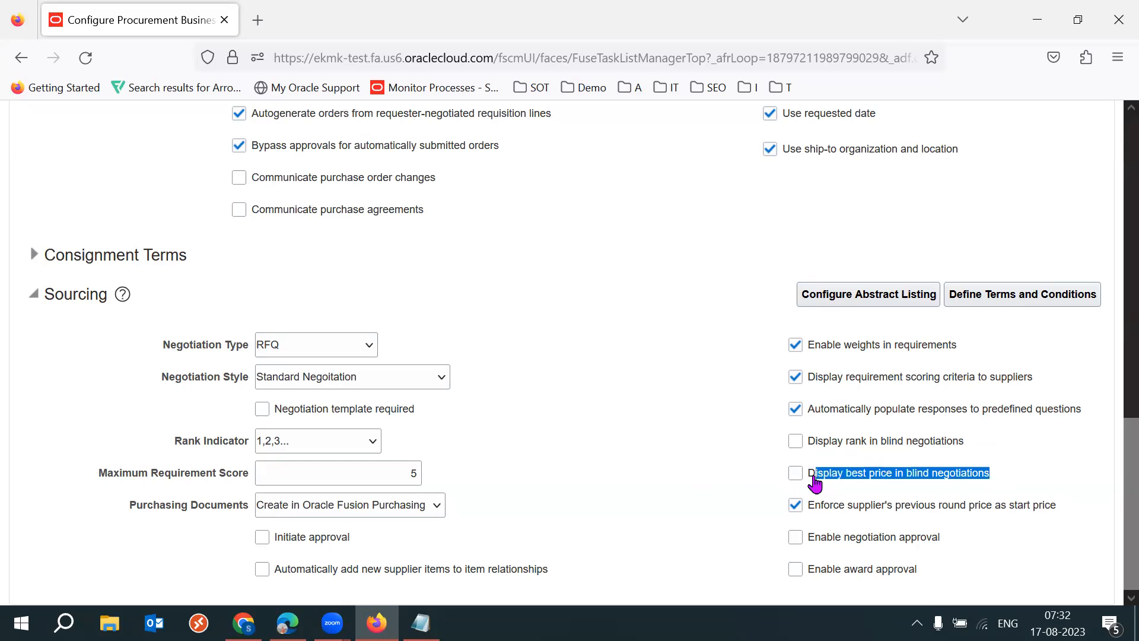
click(682, 497)
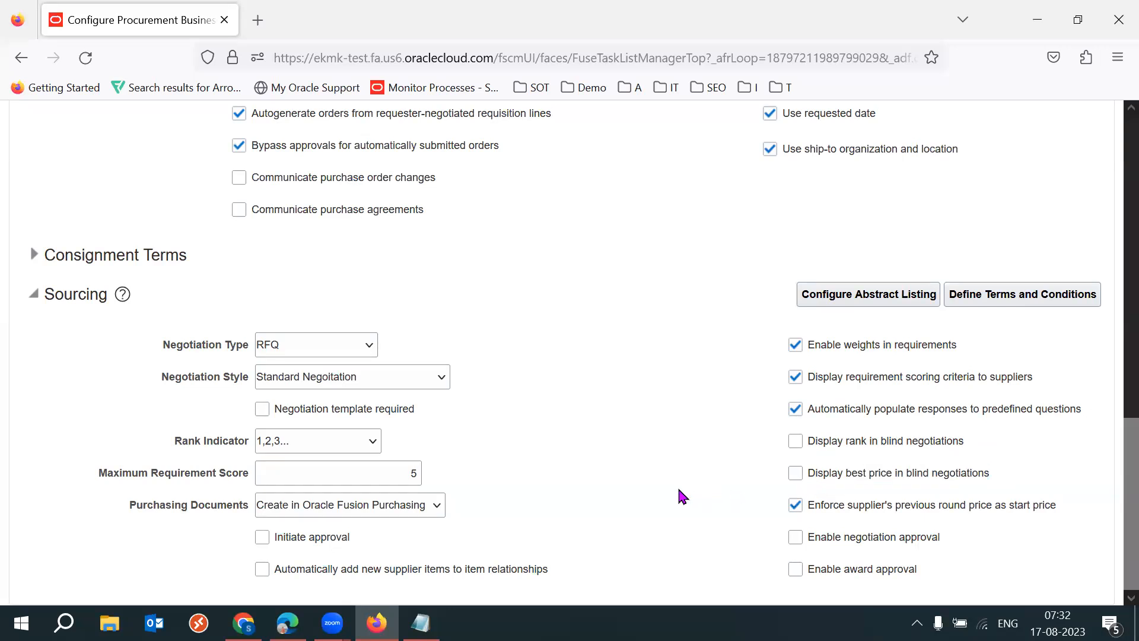
drag(1078, 521, 812, 510)
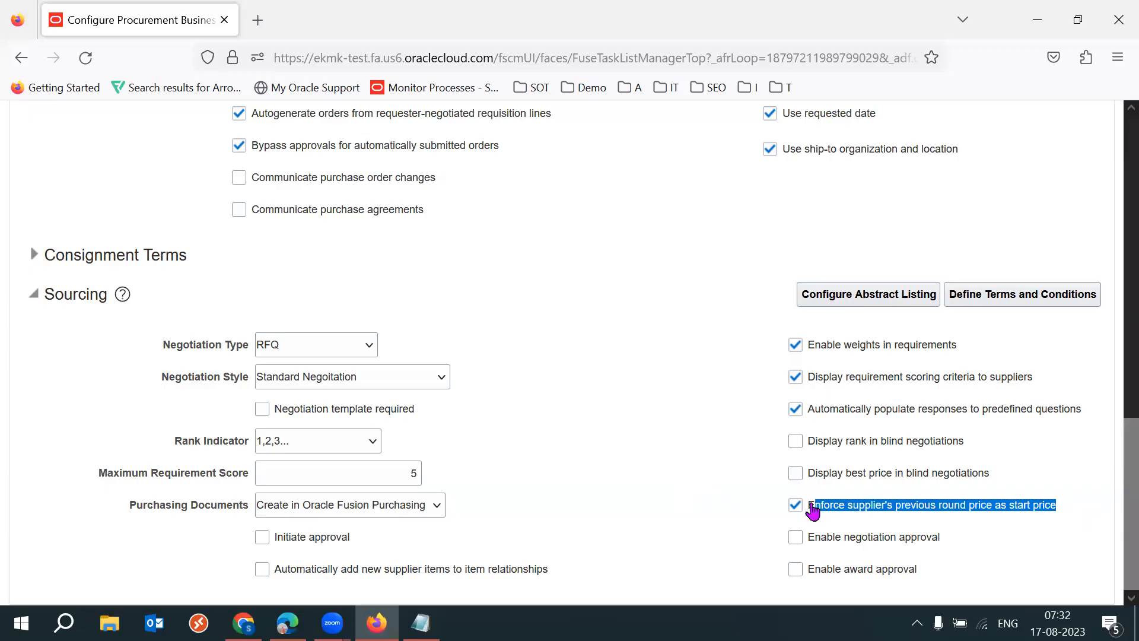
click(687, 554)
- Review the Enable negotiation approval and Enable award approval settings in the Sourcing setup
drag(945, 537, 813, 541)
click(712, 553)
drag(930, 573, 793, 503)
click(735, 526)
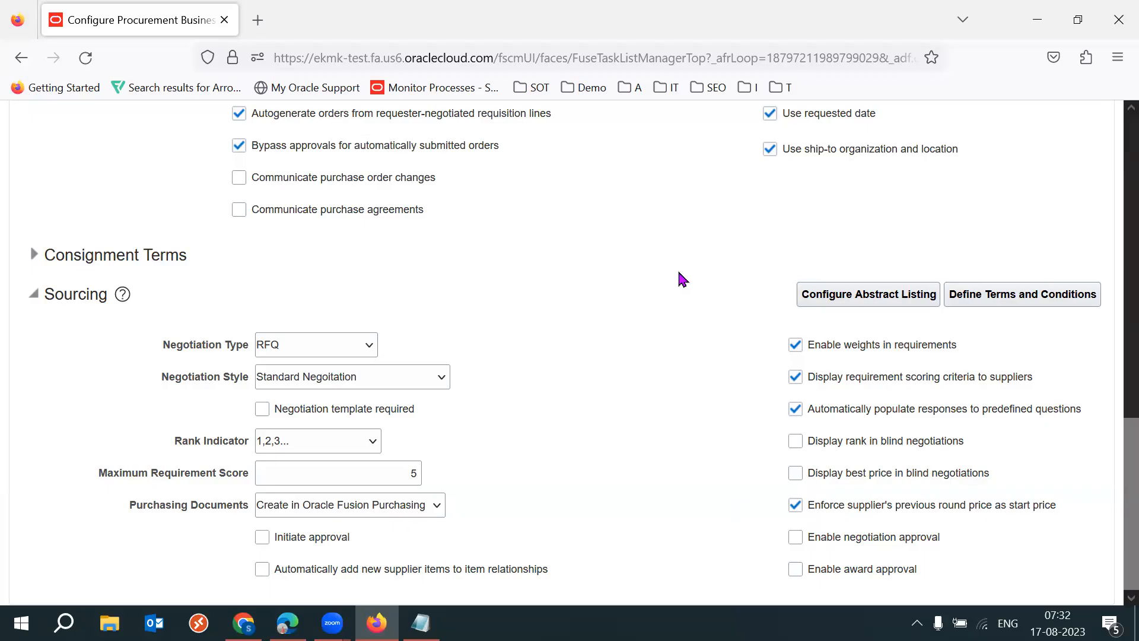
click(732, 149)
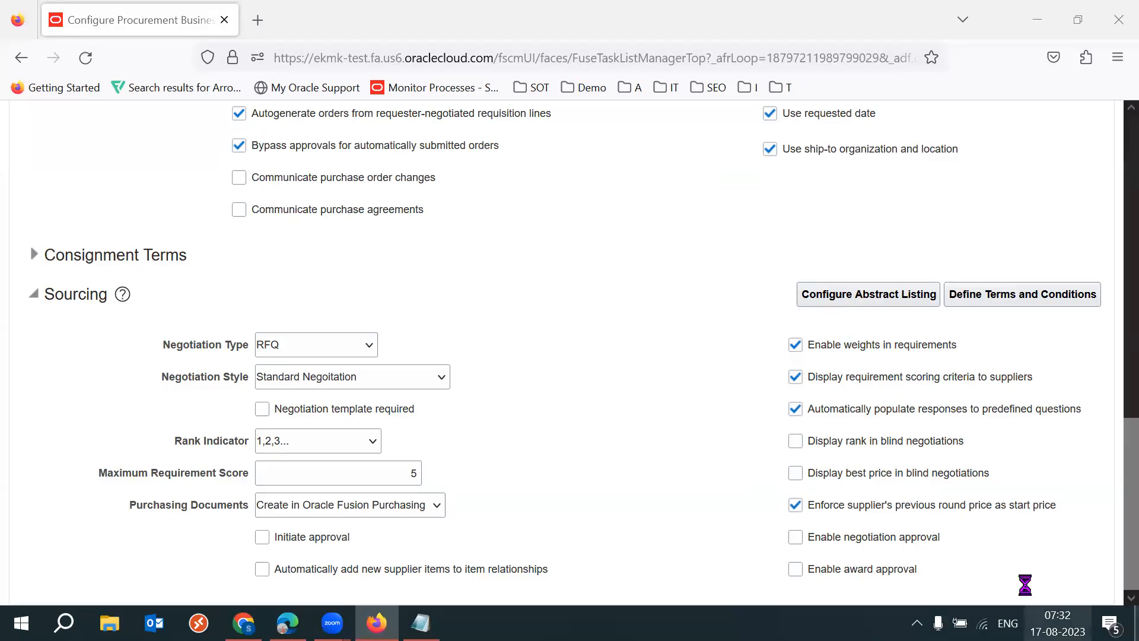
drag(927, 571, 918, 547)
click(991, 568)
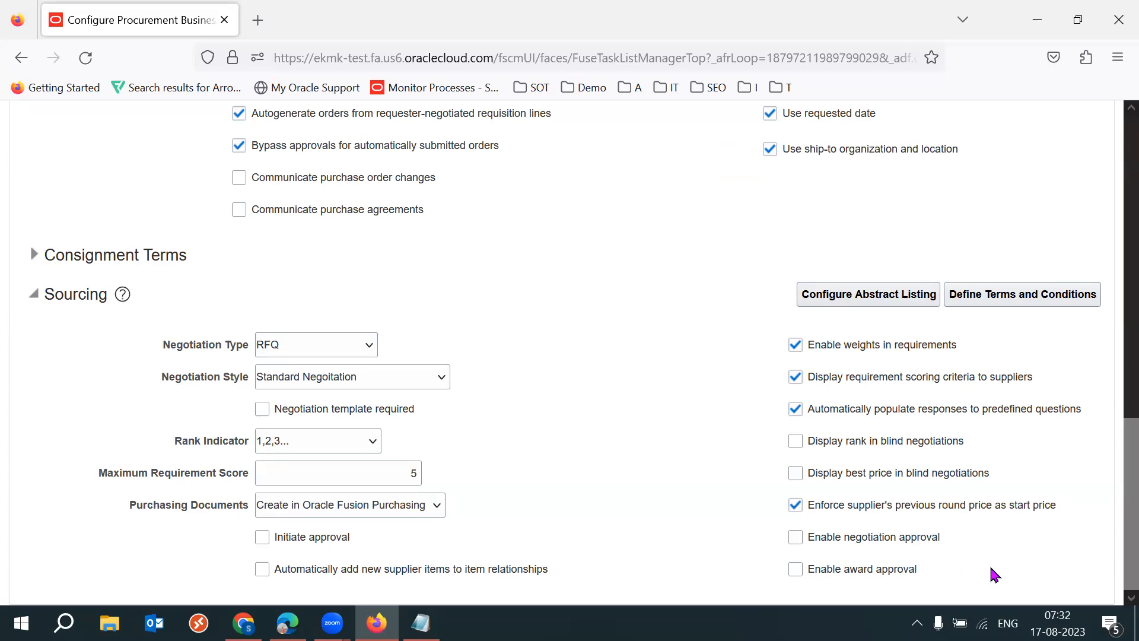
- Examine the Enable negotiation approval setting in the Sourcing section more closely
drag(949, 542, 780, 545)
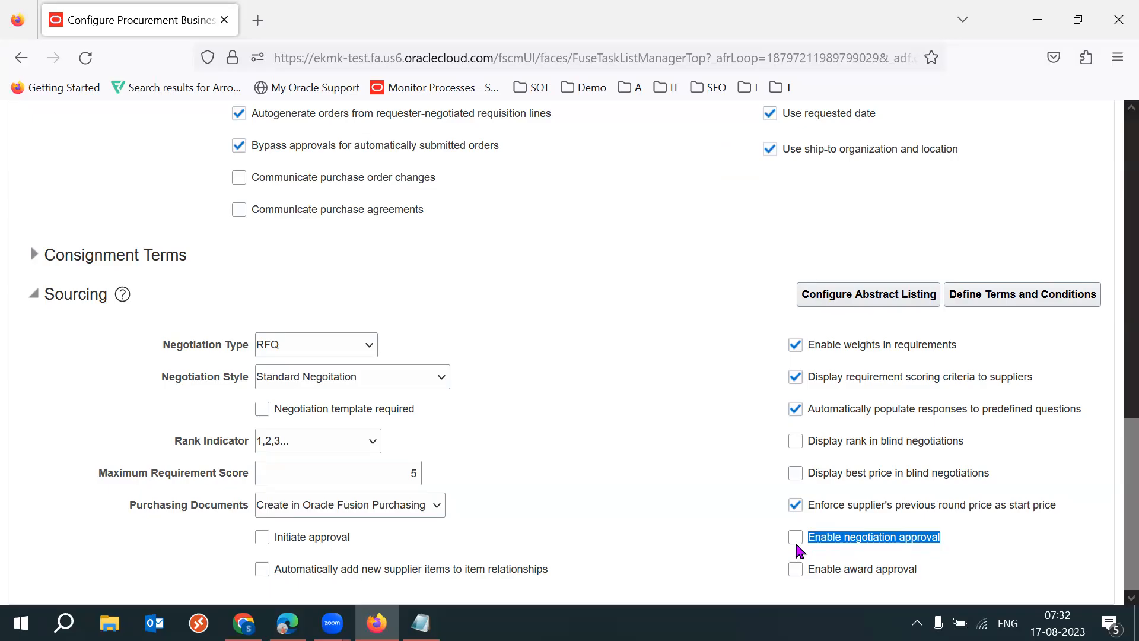
click(546, 87)
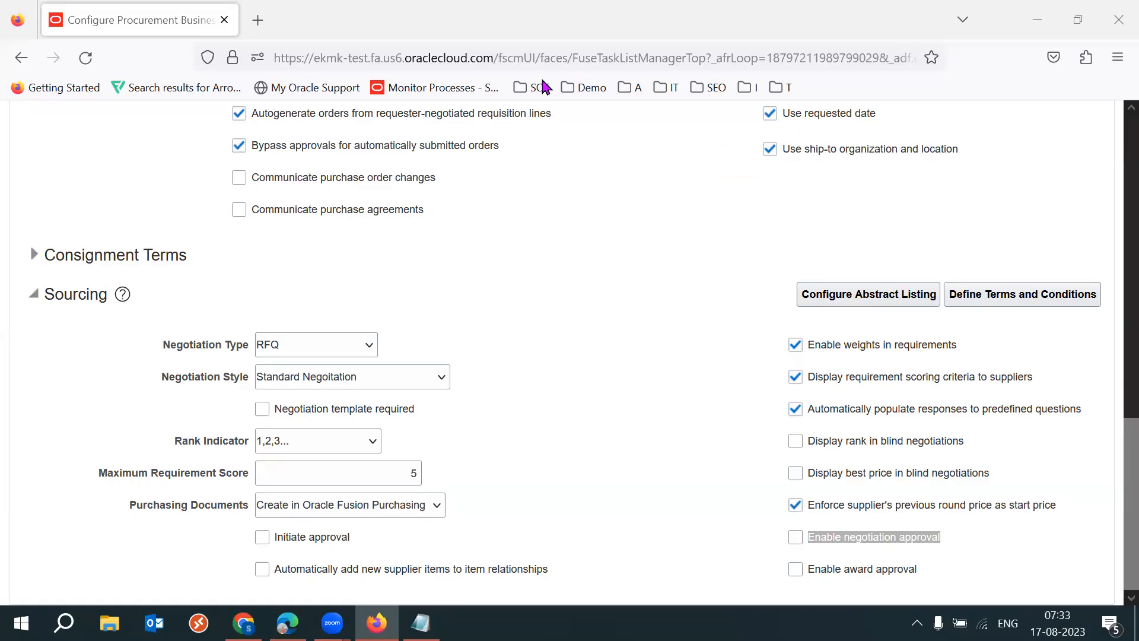
click(654, 372)
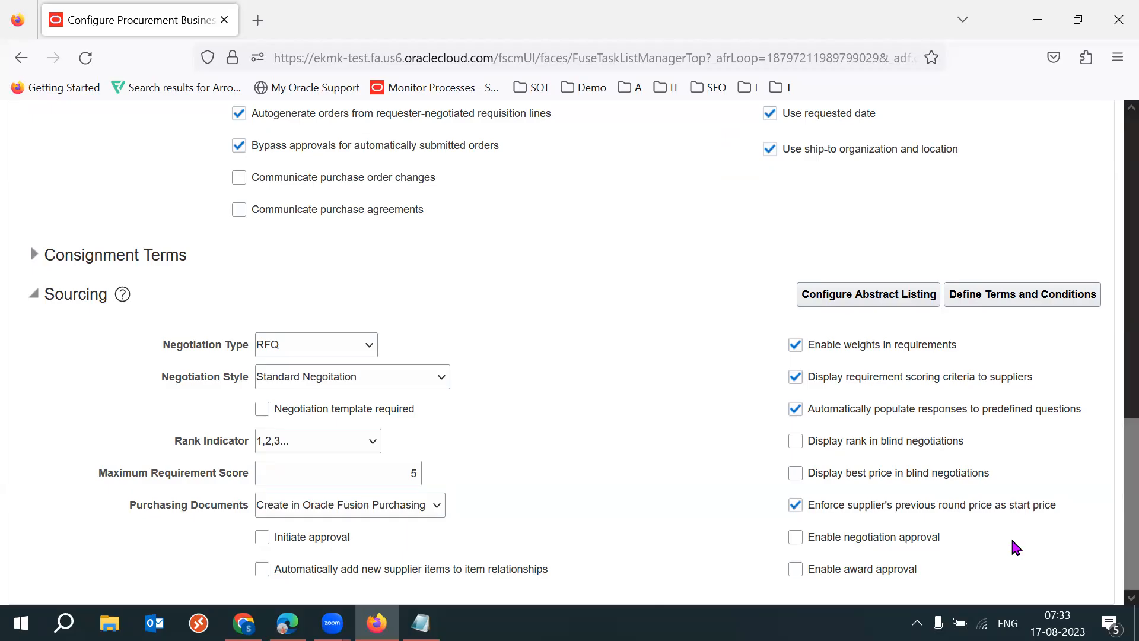
drag(942, 537, 808, 543)
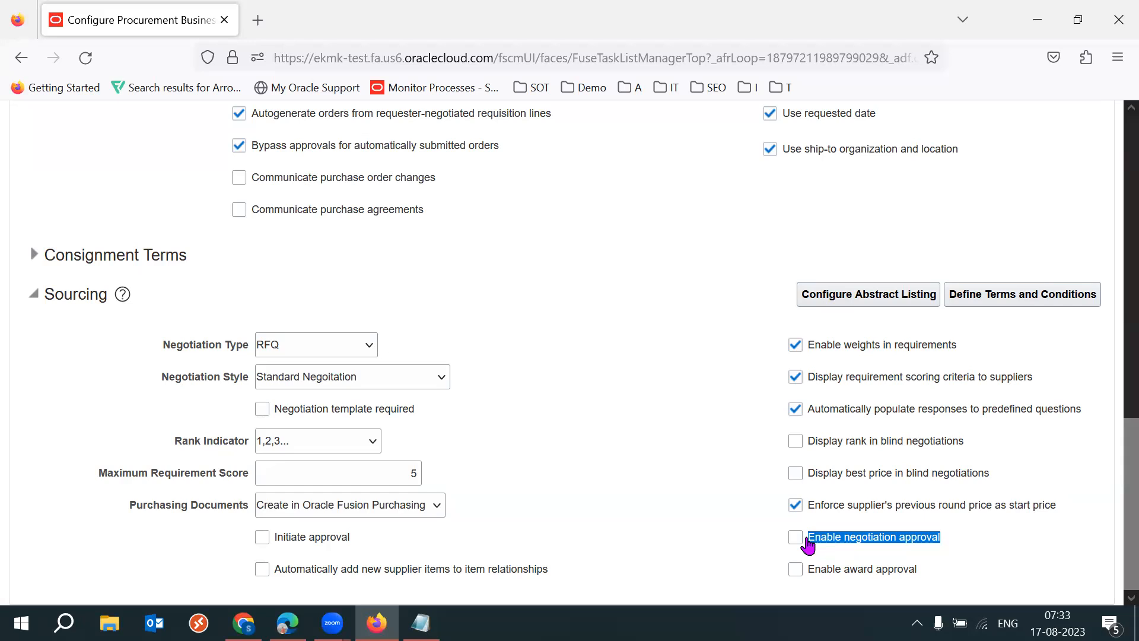
click(695, 502)
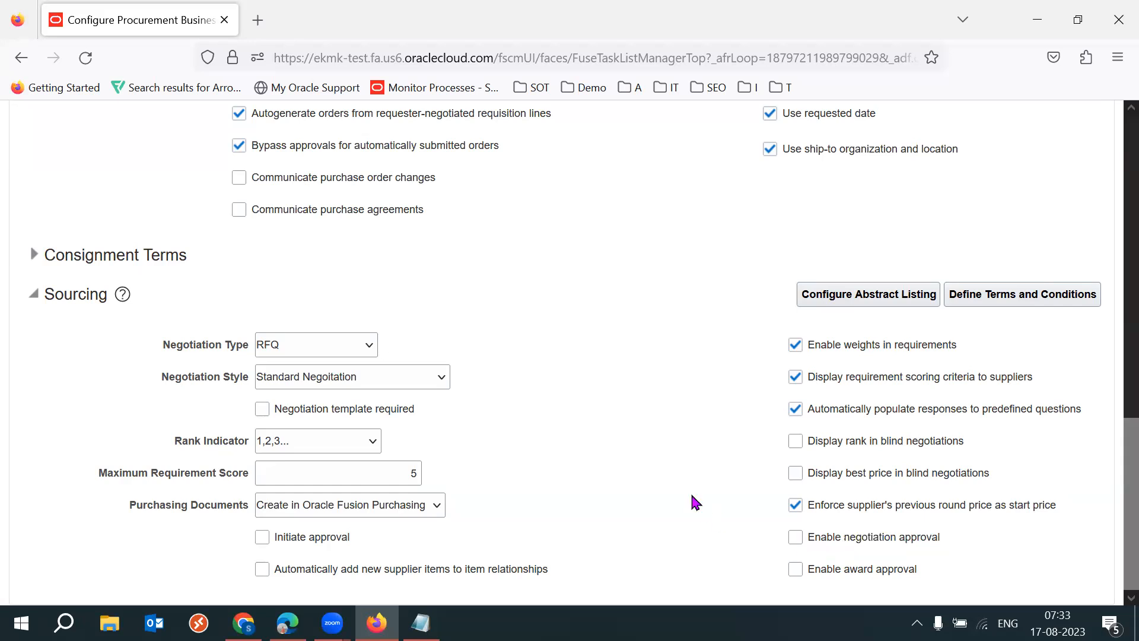
- Examine the Enable award approval setting and compare it with the negotiation approval setting above it
drag(920, 569, 801, 576)
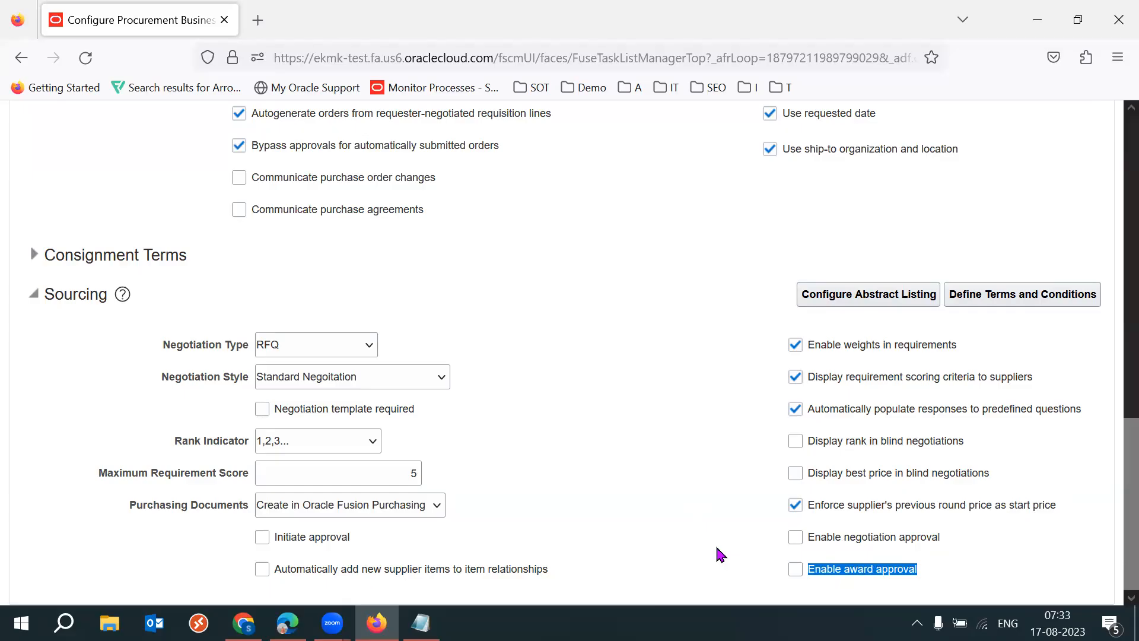
drag(942, 536, 837, 541)
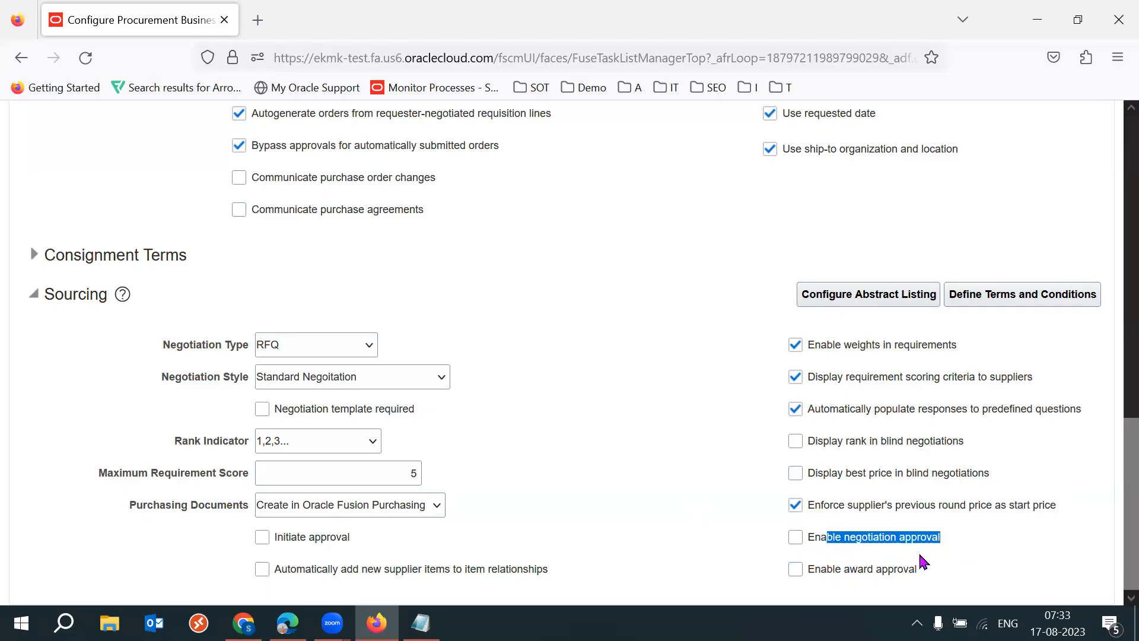
drag(922, 567, 839, 572)
click(723, 551)
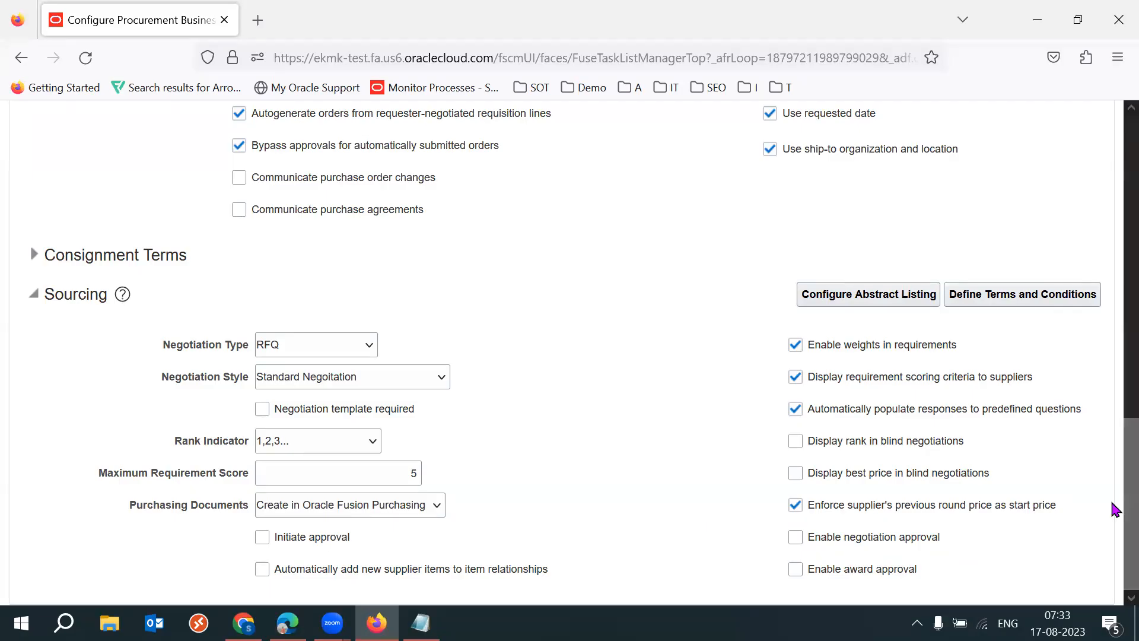
- Leave the procurement business function page and show All Tasks for the Approval Management functional area
drag(1113, 516, 1099, 198)
click(1097, 197)
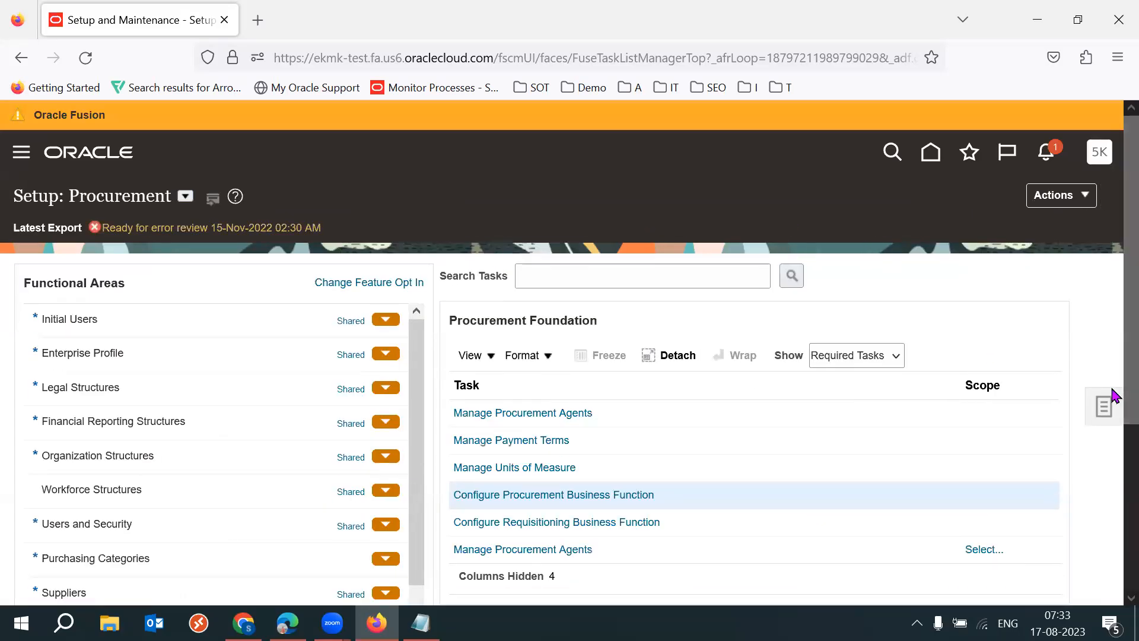
drag(1111, 323, 1111, 435)
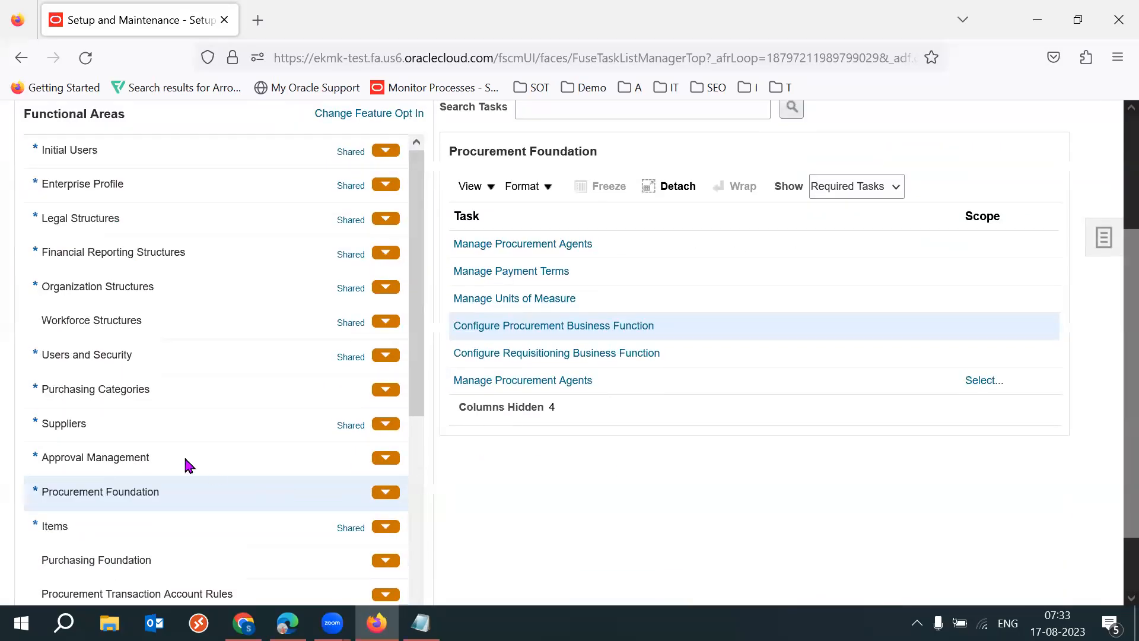
click(110, 458)
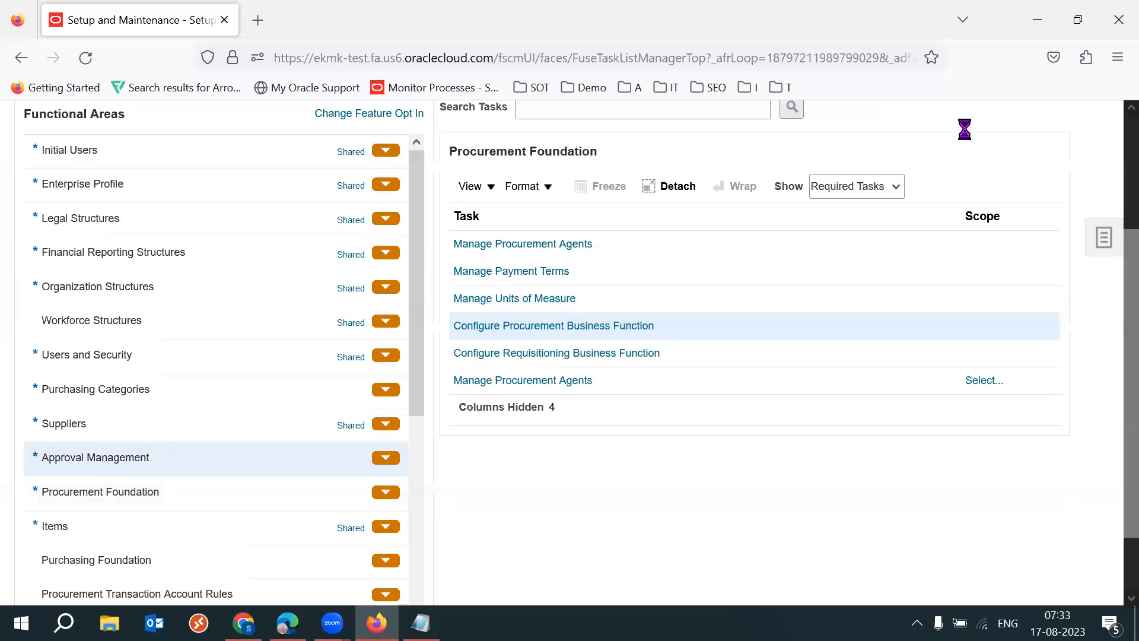
click(864, 186)
click(840, 212)
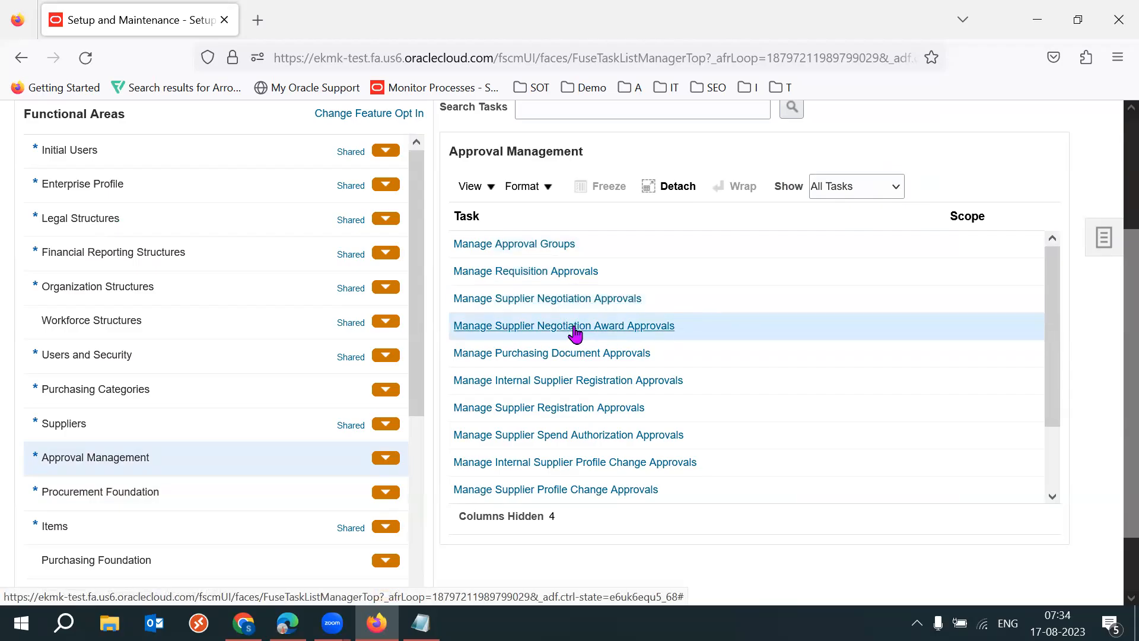
- Open Manage Supplier Negotiation Approvals and open the rules of the Header approval serial participant for editing
click(663, 299)
click(567, 300)
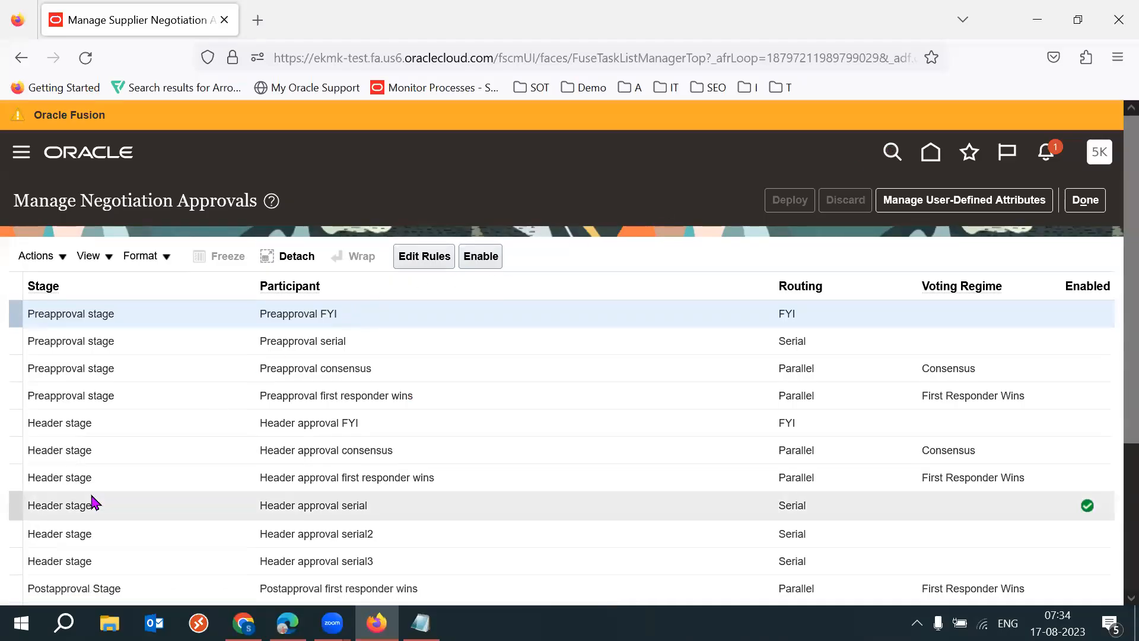
scroll(1114, 356, down, 3)
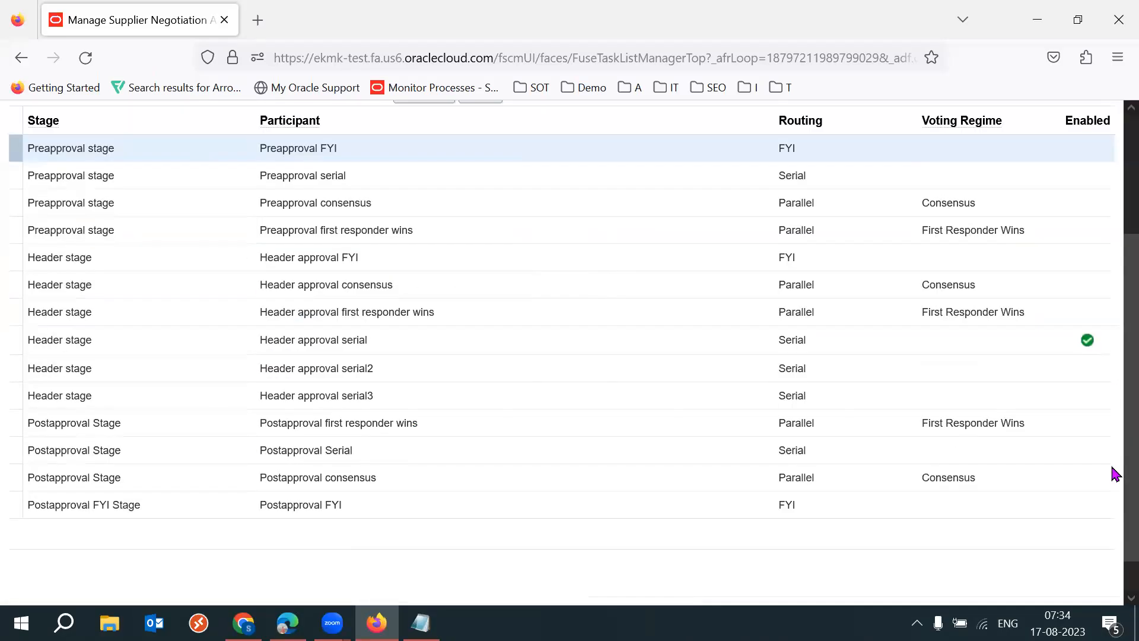
scroll(610, 424, up, 2)
click(513, 417)
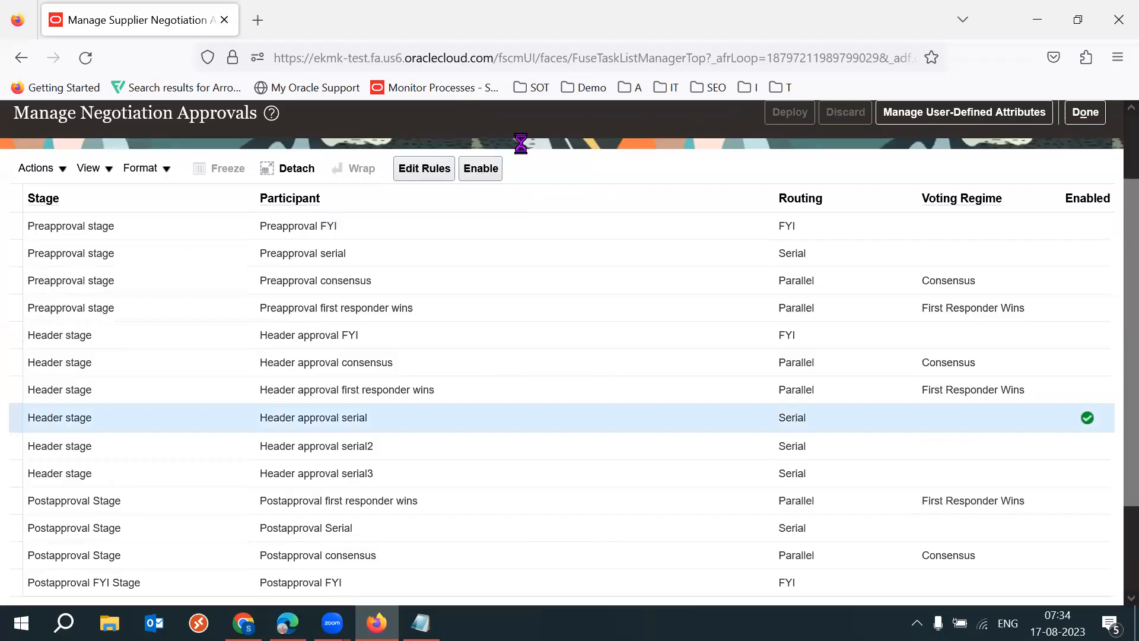
click(401, 175)
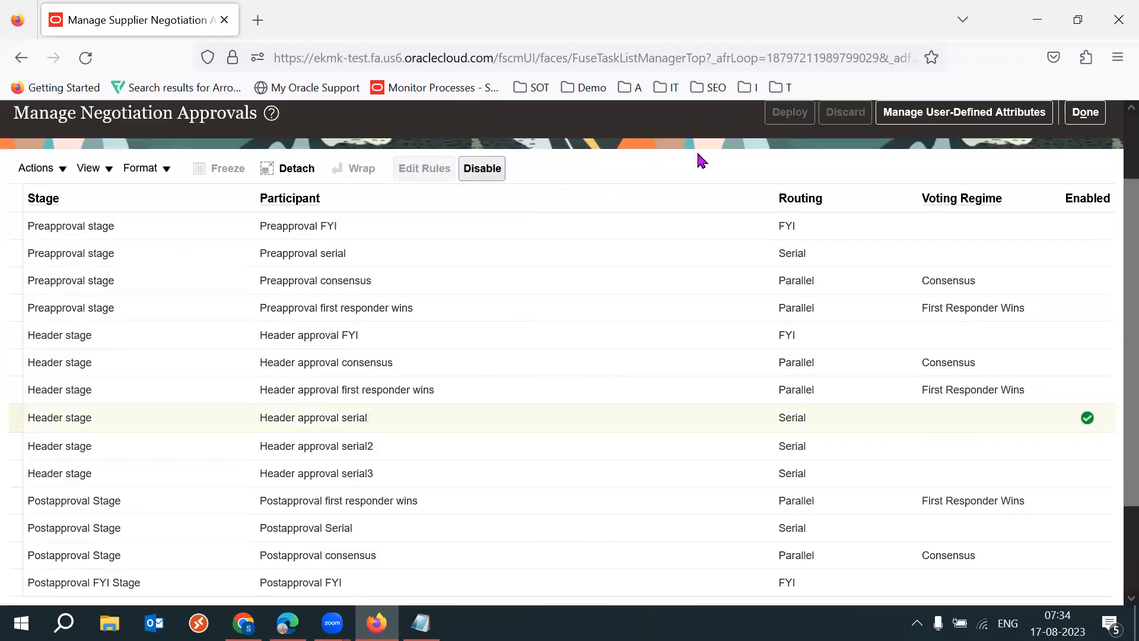
- Edit the Autoapprove rule so that it no longer always applies, keeping its Medium priority
scroll(1111, 344, down, 5)
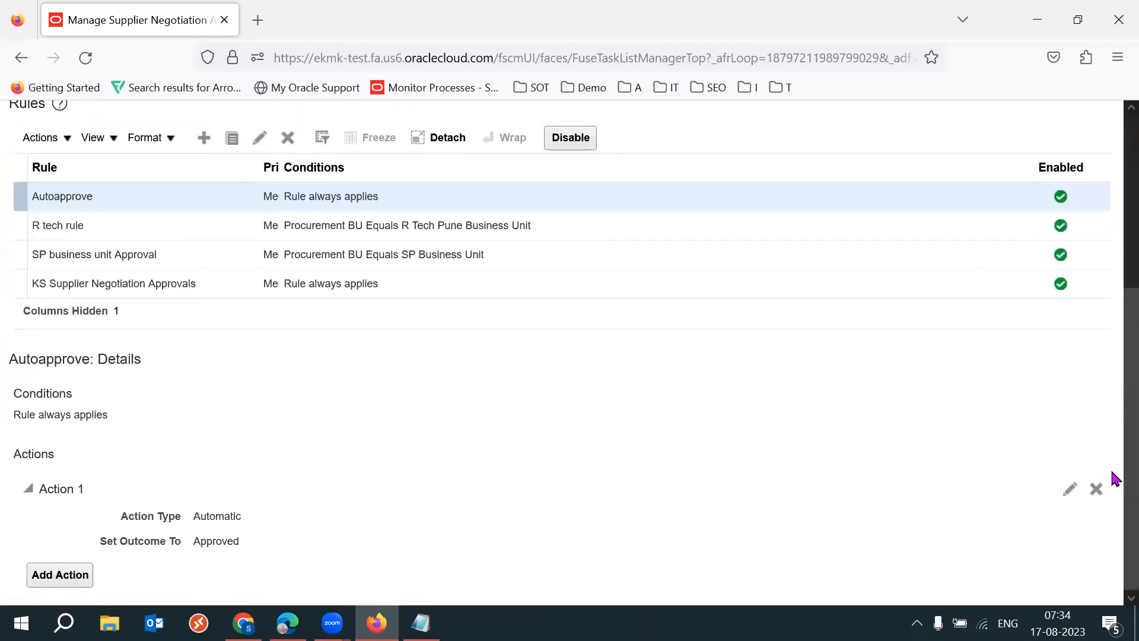
click(249, 138)
click(386, 420)
click(792, 452)
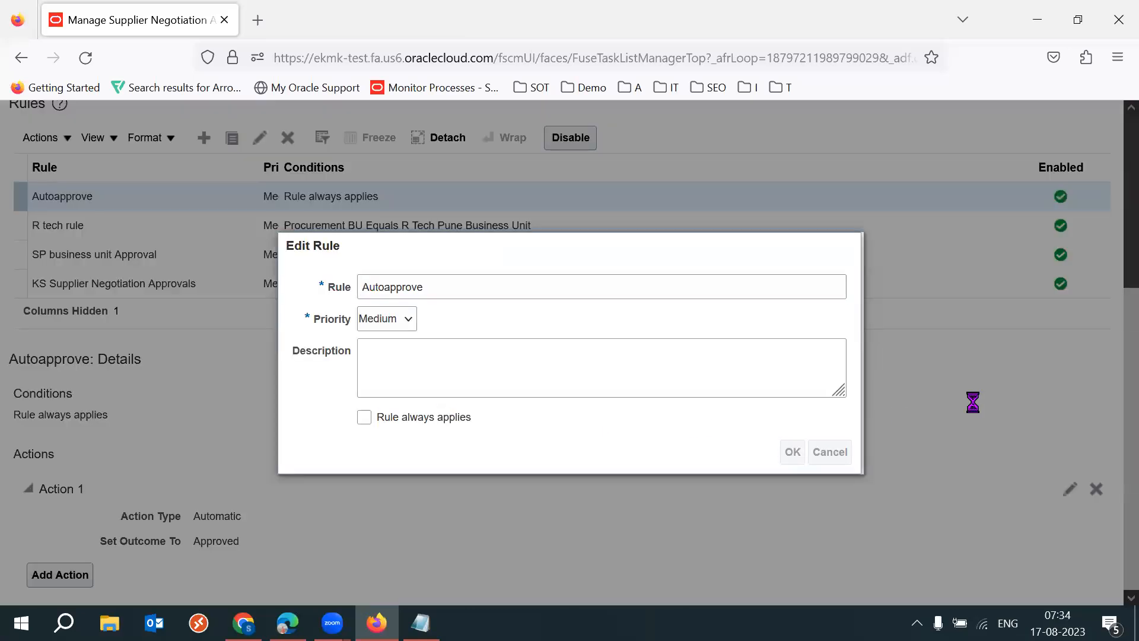
- Try adding a condition to the Autoapprove rule, searching attributes for Neg%Type% and selecting Negotiation type
click(589, 426)
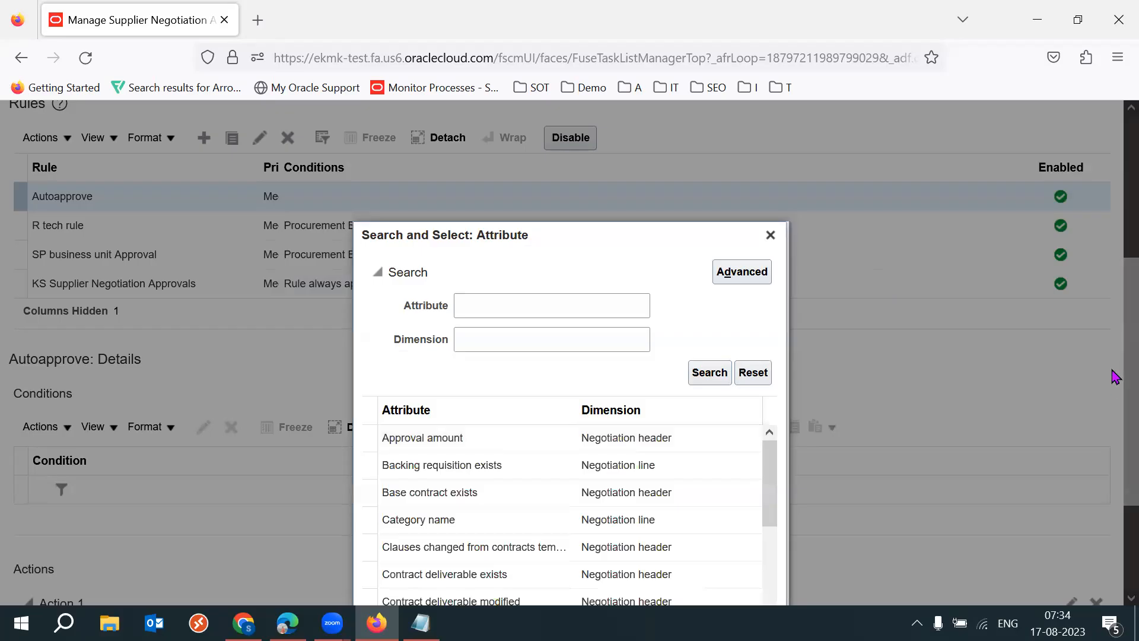
scroll(1114, 359, down, 3)
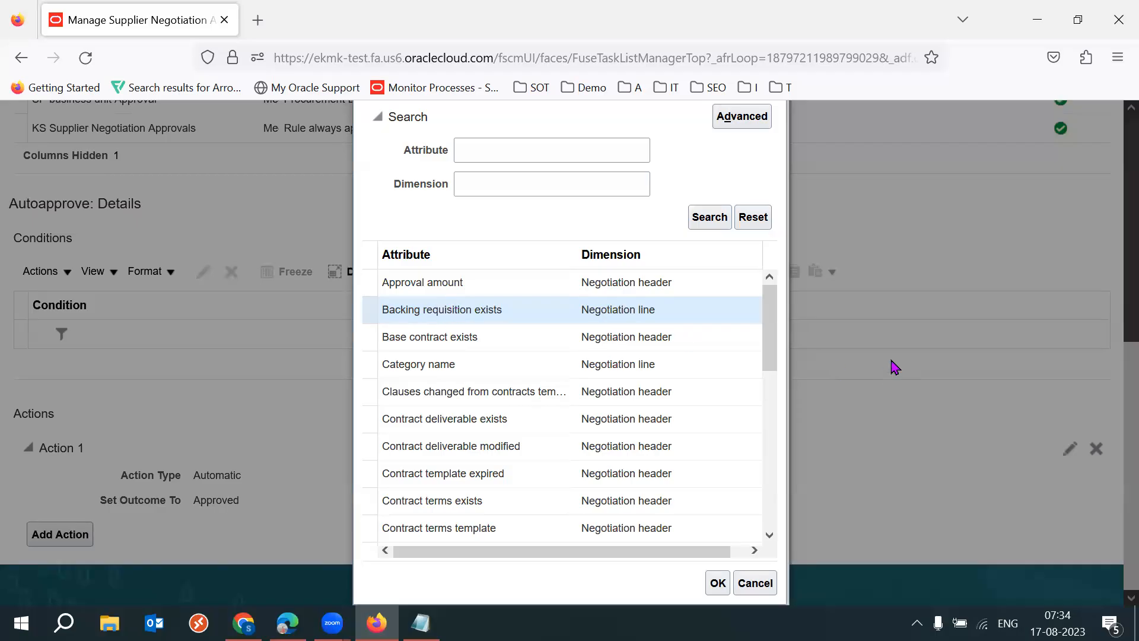
click(507, 152)
text(Neg)
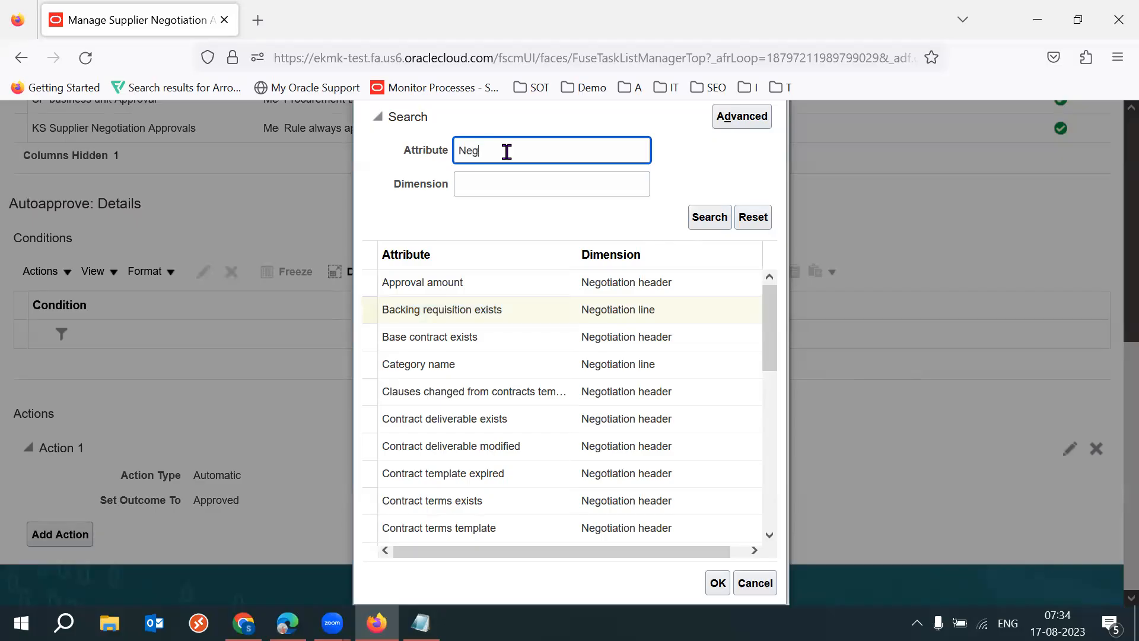
key(Return)
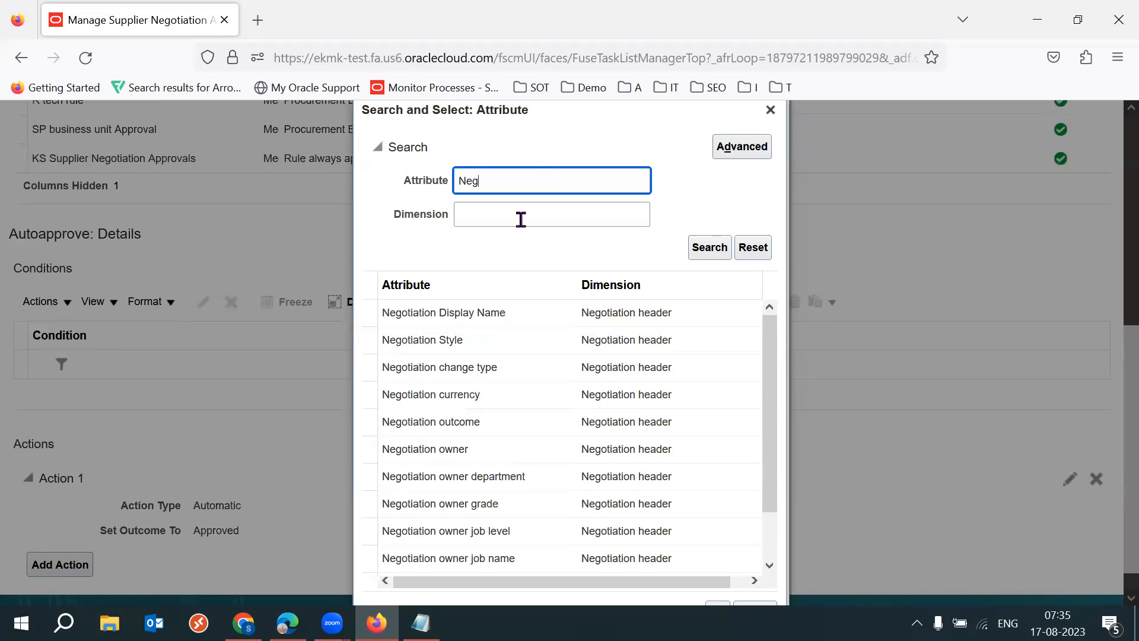
text(%Type%)
key(Return)
click(451, 445)
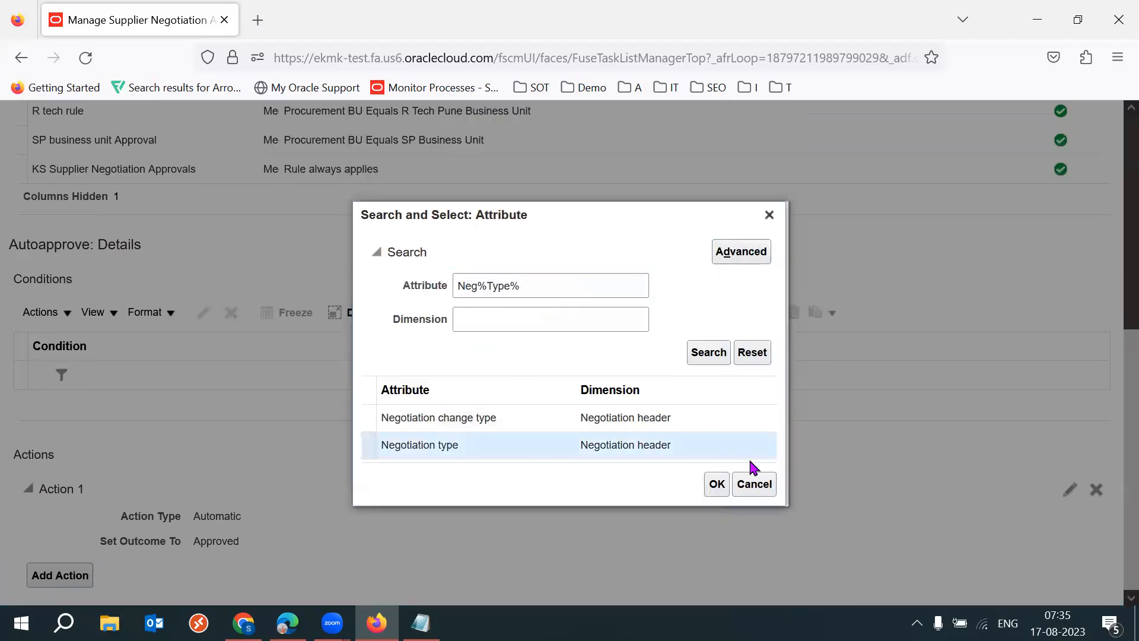
click(716, 483)
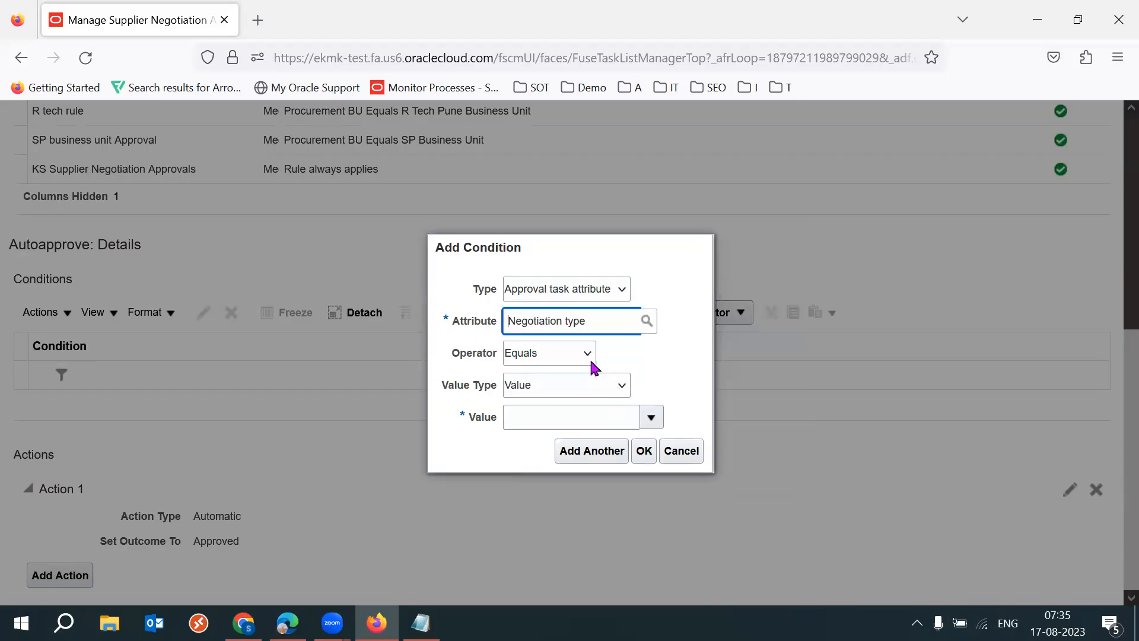
- Try RFI as the value of the Negotiation type Equals condition, and discard the condition
click(650, 417)
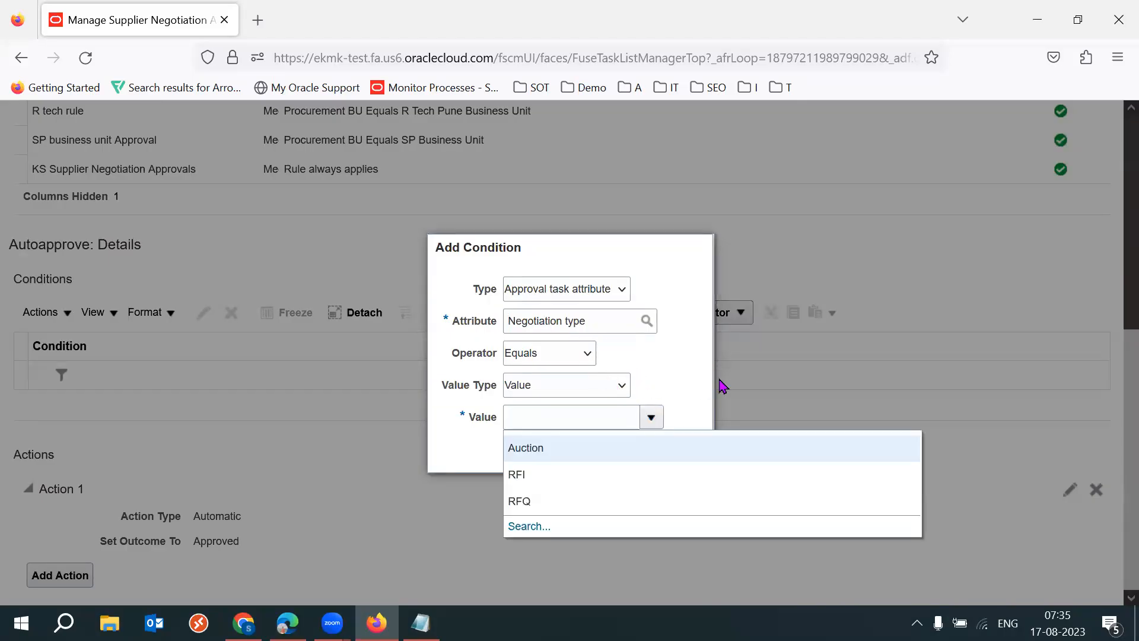
click(564, 472)
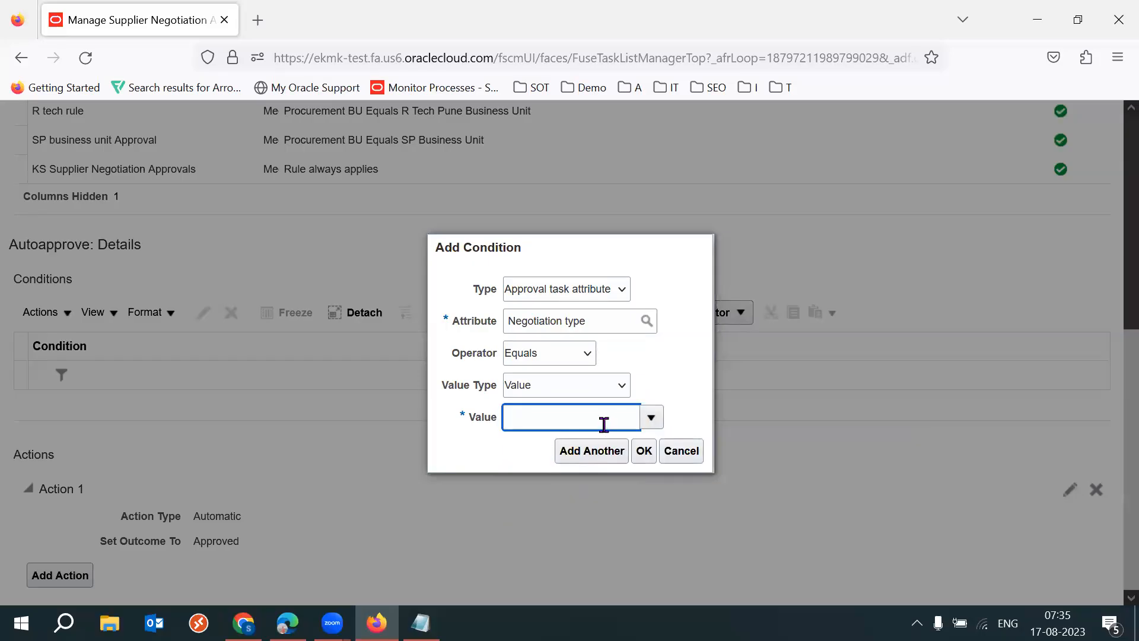
double_click(598, 419)
click(686, 402)
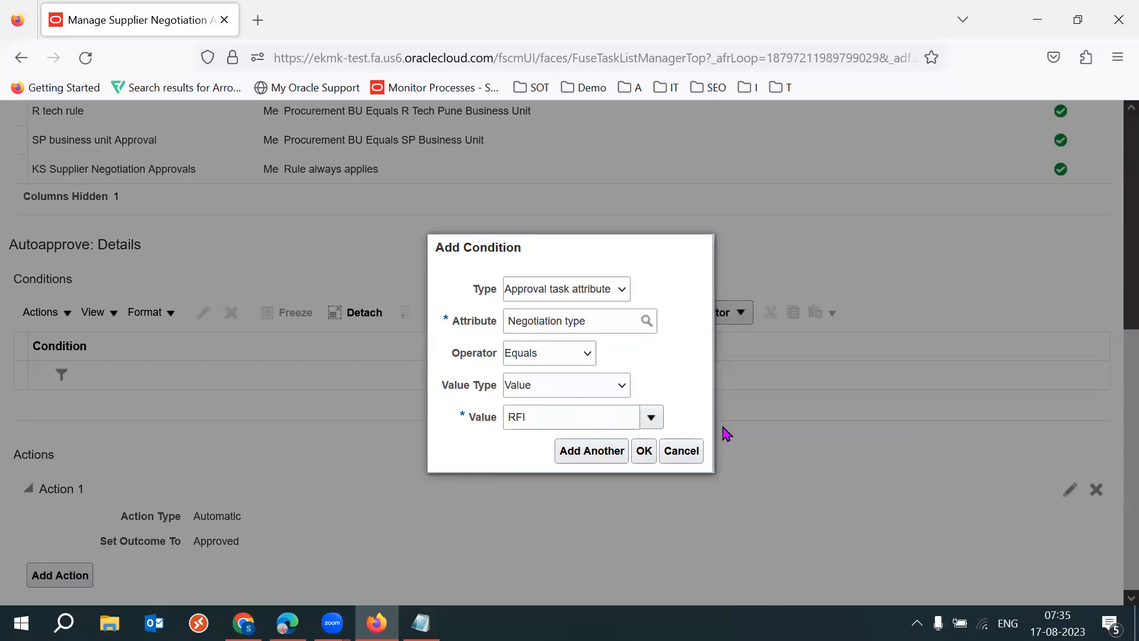
click(682, 451)
- Leave the negotiation approval pages and open Configure Procurement Business Function from the Procurement Foundation functional area
drag(1124, 427, 1123, 238)
click(1082, 197)
click(1087, 196)
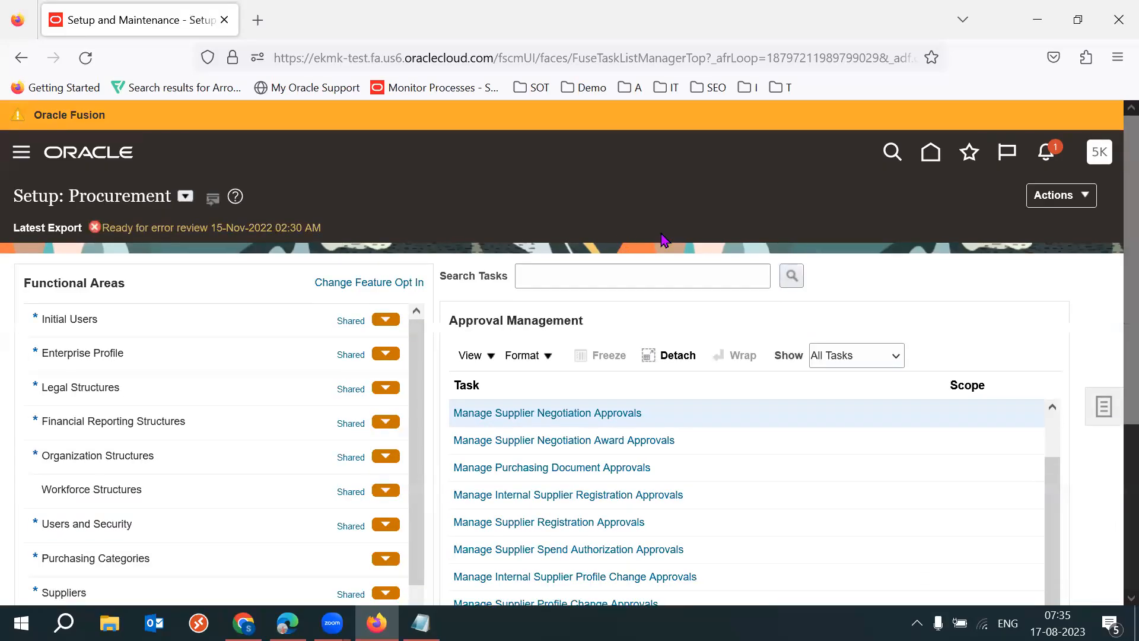
scroll(1114, 351, down, 3)
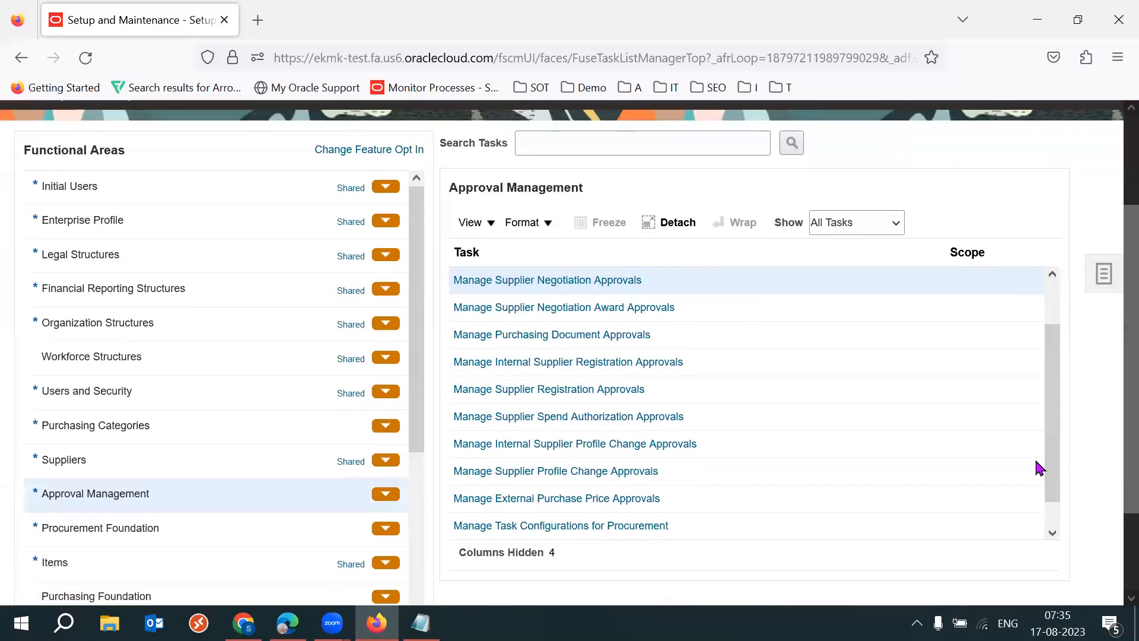
click(117, 530)
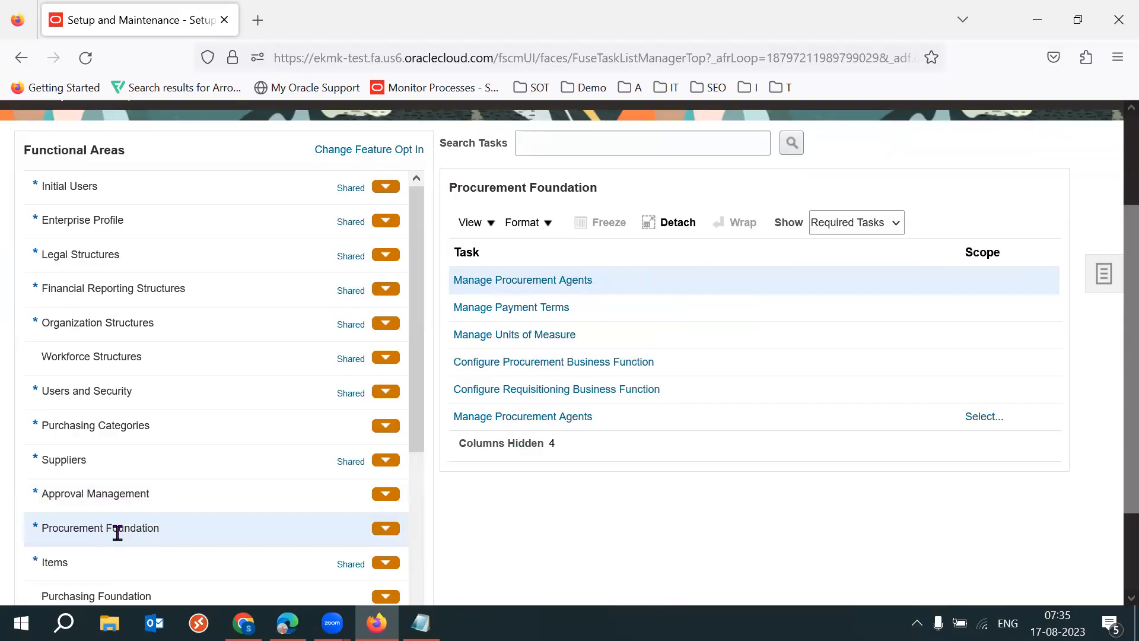
click(531, 367)
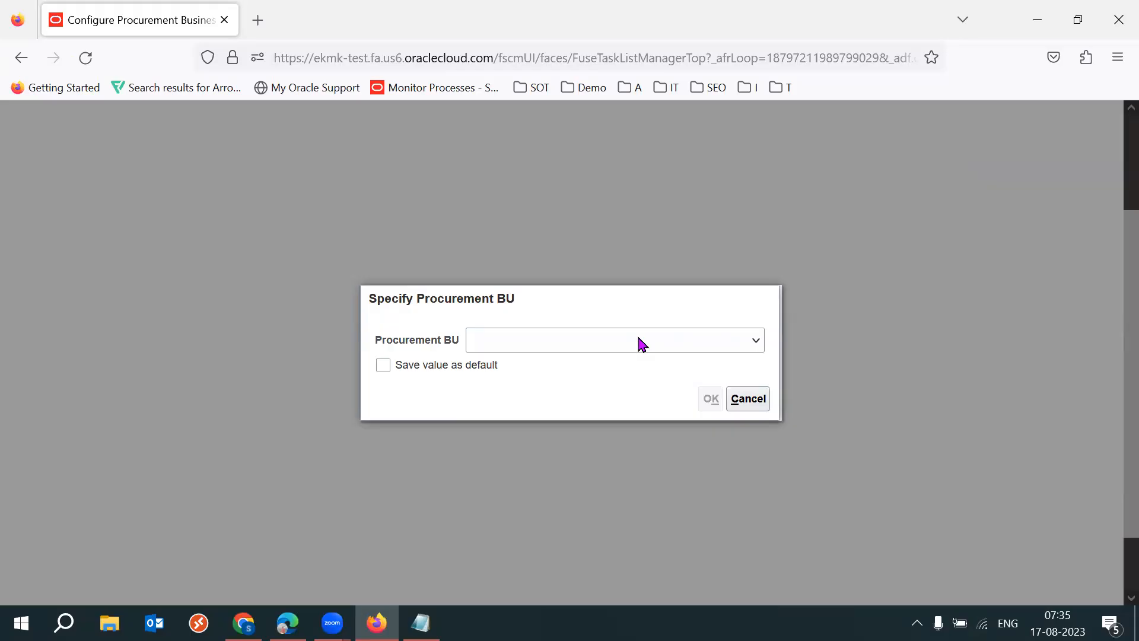
- Specify 53K IND BU as the procurement BU and open its business function configuration
click(640, 343)
key(Down)
key(Down)
key(Down)
key(Down)
key(Down)
key(Down)
key(Down)
key(Down)
key(Down)
key(Down)
key(Down)
key(Down)
key(Down)
key(Down)
key(Down)
key(Down)
key(Down)
key(Down)
key(Down)
key(Down)
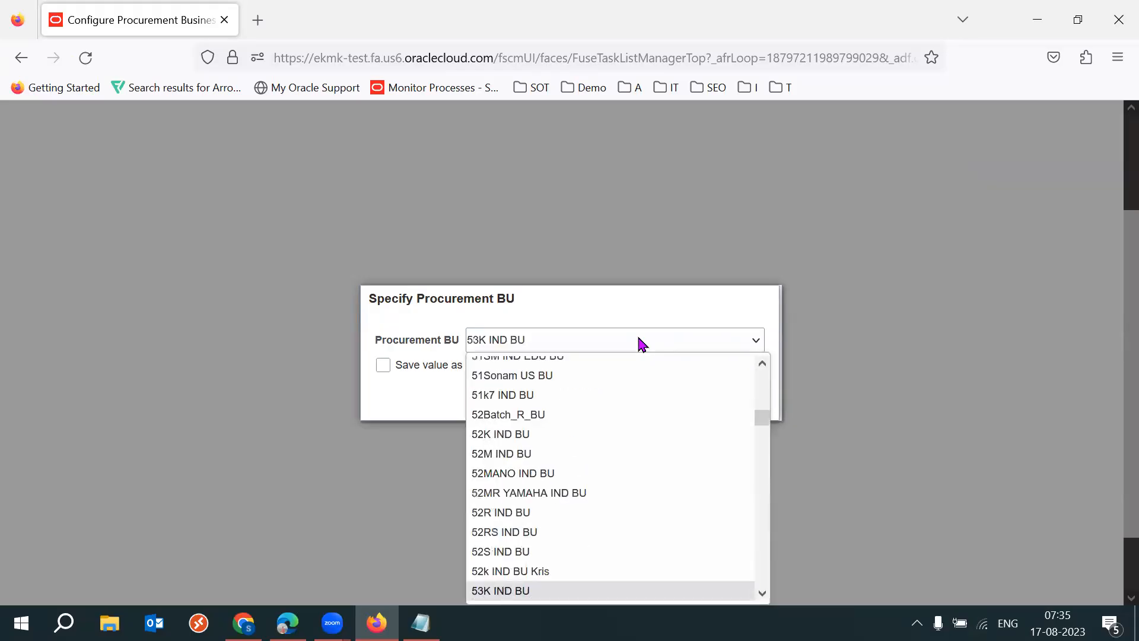
key(Return)
click(709, 399)
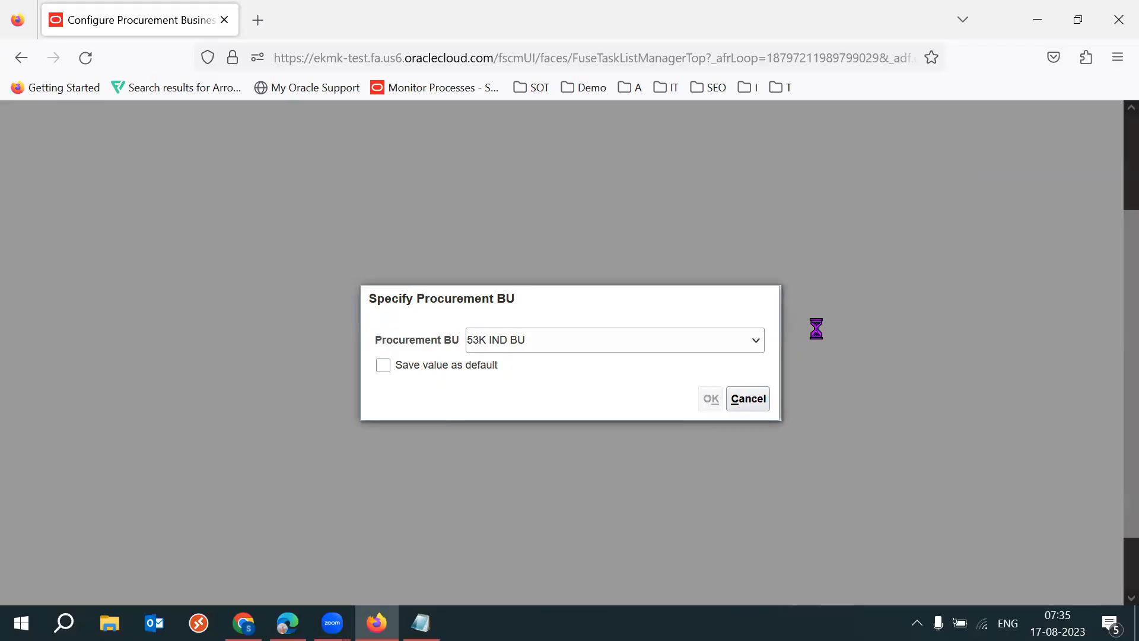
- Examine the Sourcing settings for enforcing the supplier's previous round price and for displaying rank and best price in blind negotiations
scroll(1113, 368, down, 5)
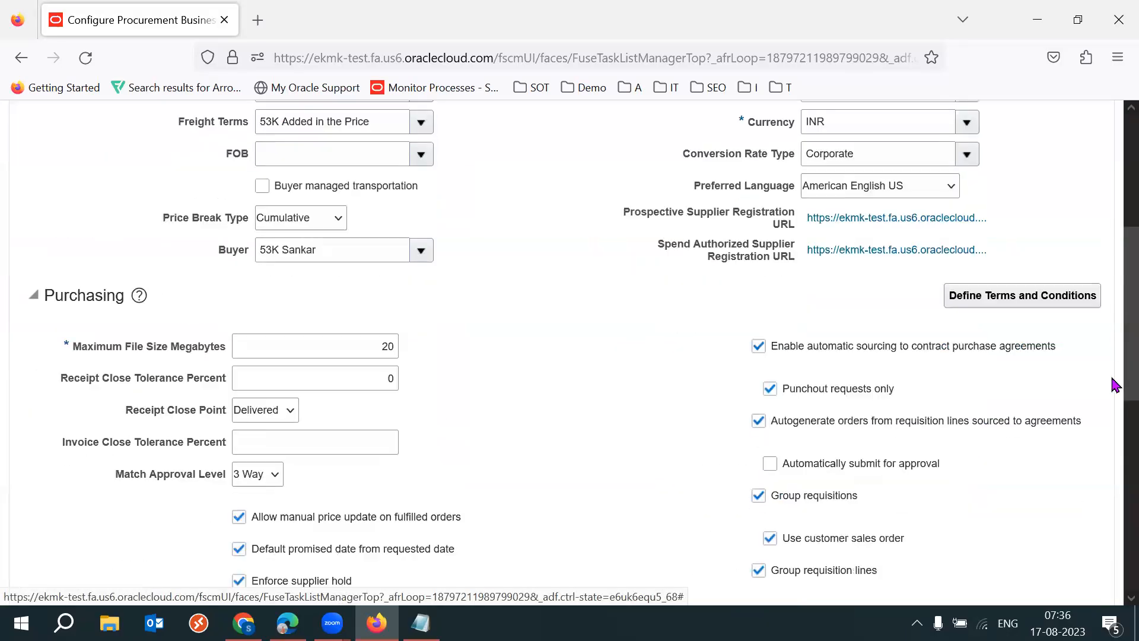
scroll(1113, 385, down, 8)
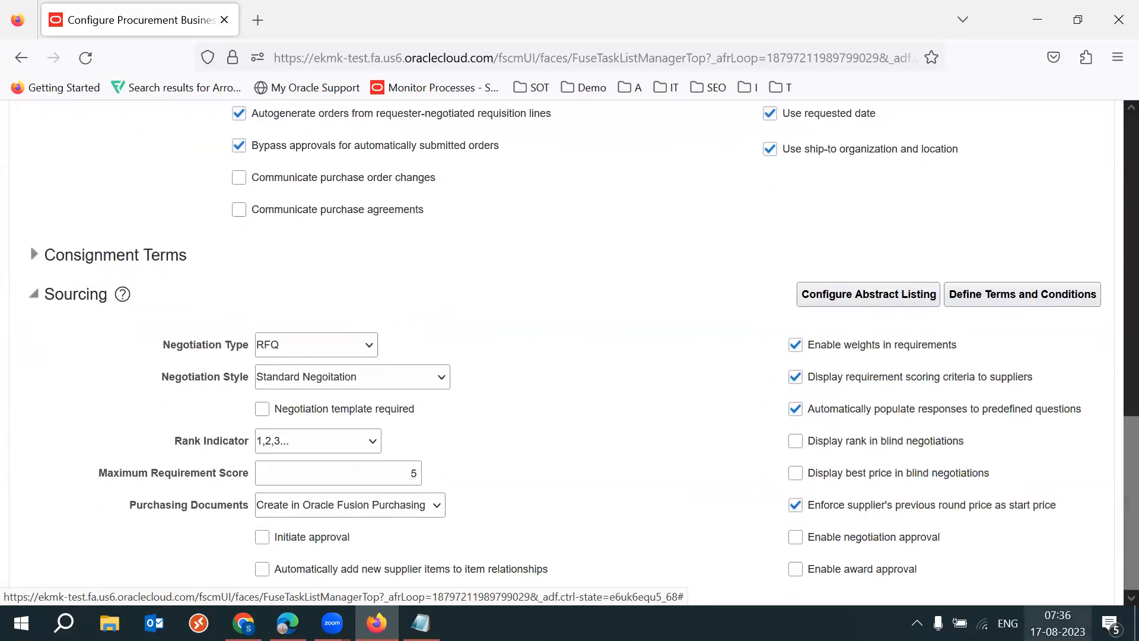
drag(1057, 505, 813, 513)
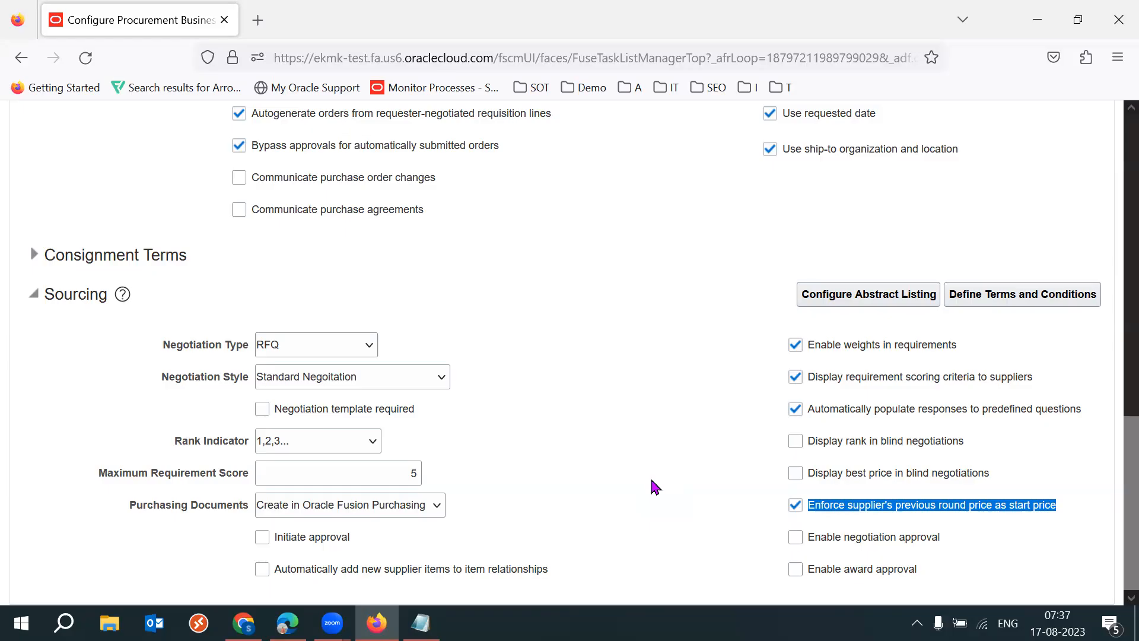
click(651, 480)
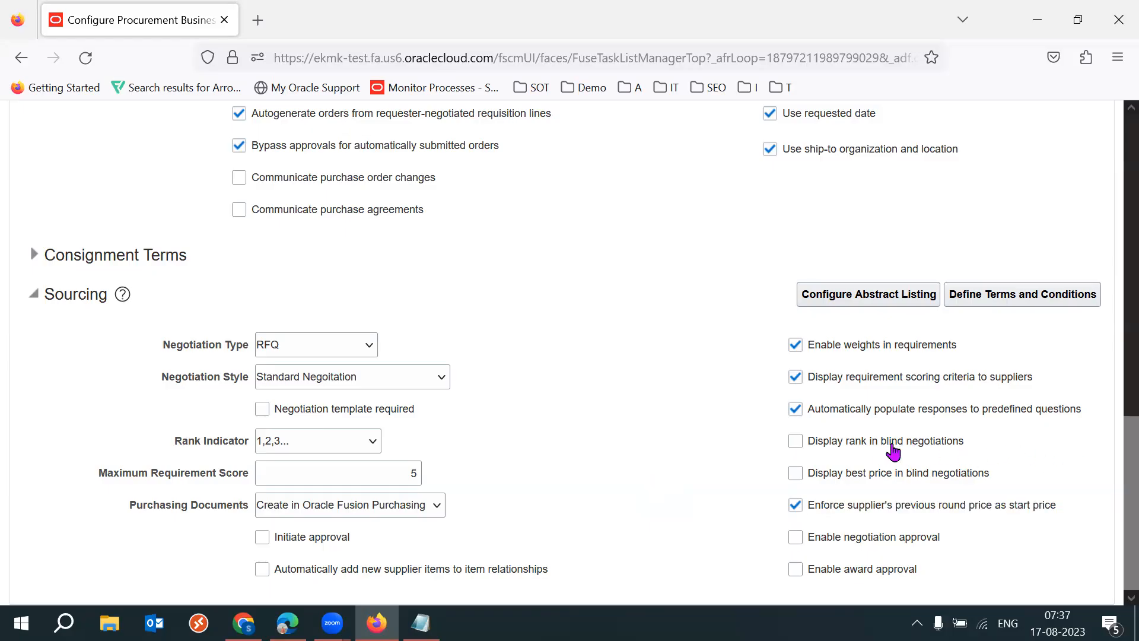
drag(881, 442, 987, 487)
click(651, 455)
- Switch to Edge with the RFQ NEG2 negotiation and set its Response Visibility to Sealed
click(288, 623)
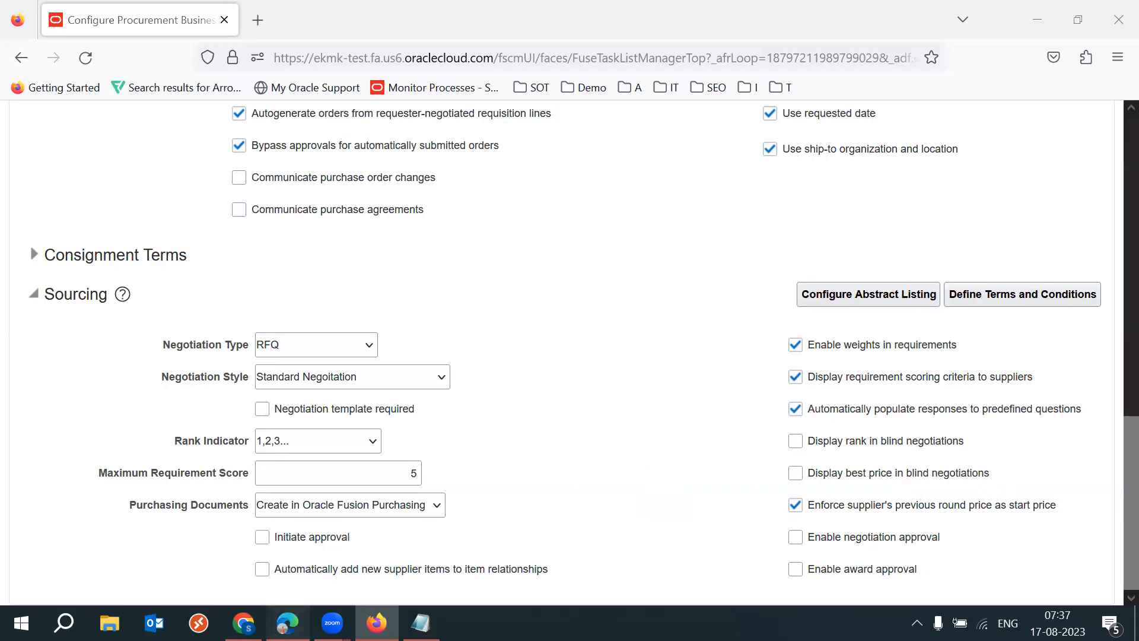
scroll(1111, 415, up, 6)
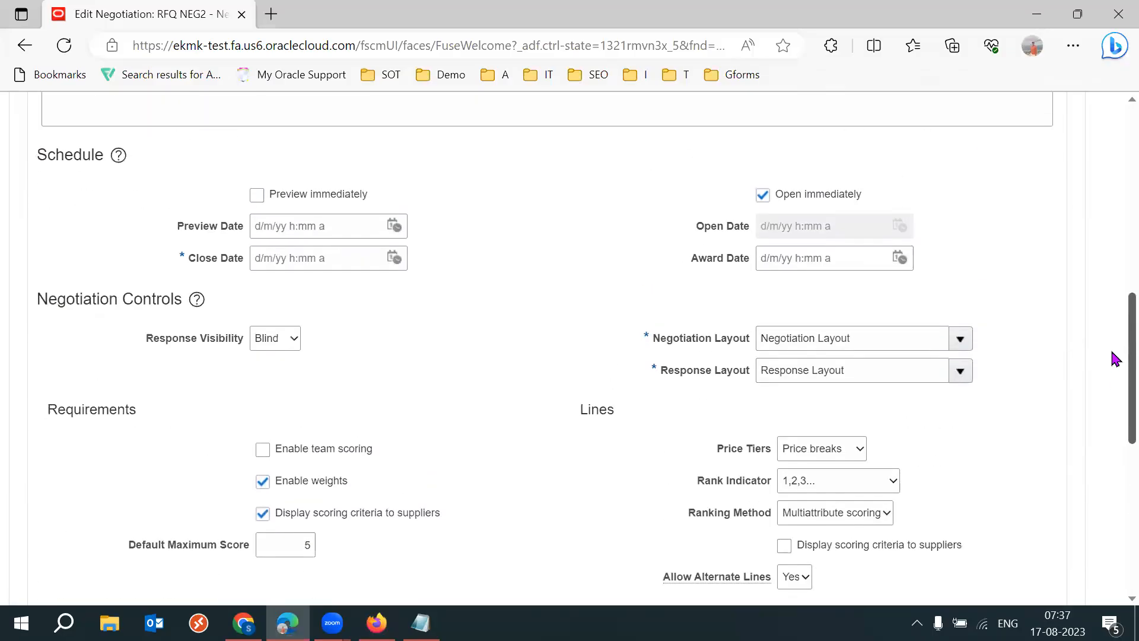
click(279, 358)
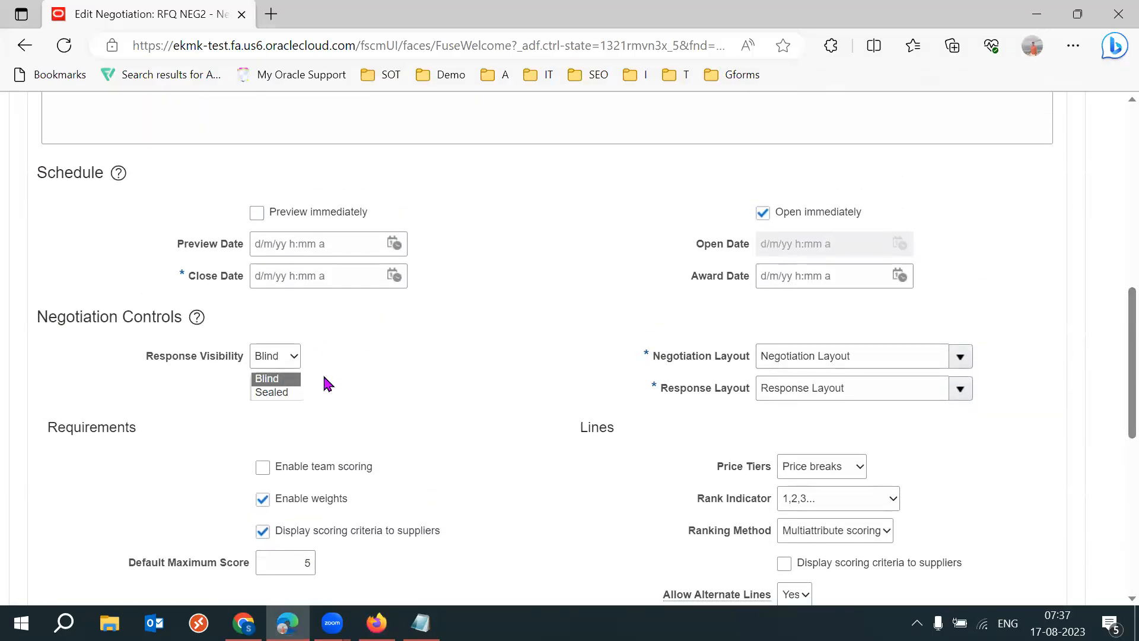
click(290, 393)
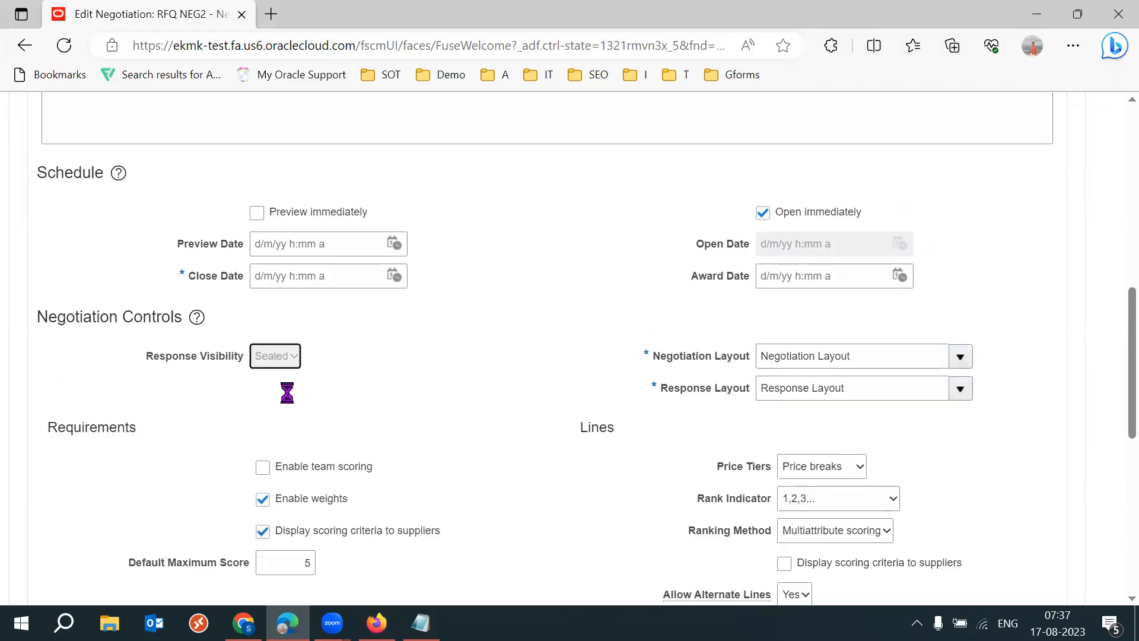
- Set the negotiation's Close Date to 30/8/23 7:30 AM
click(393, 276)
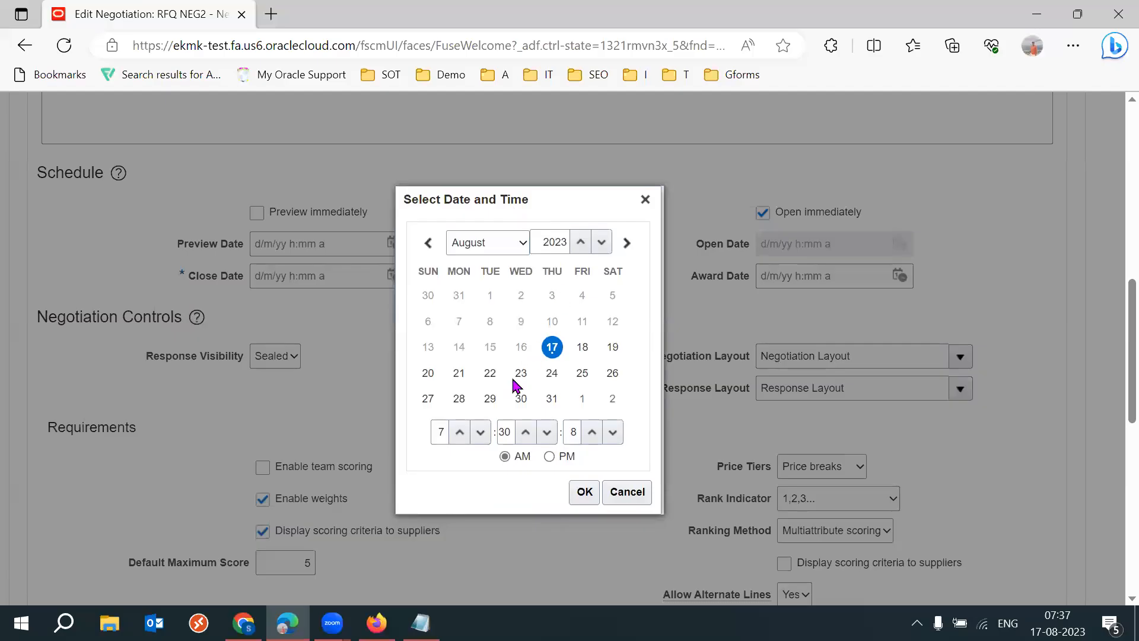
click(521, 398)
click(584, 491)
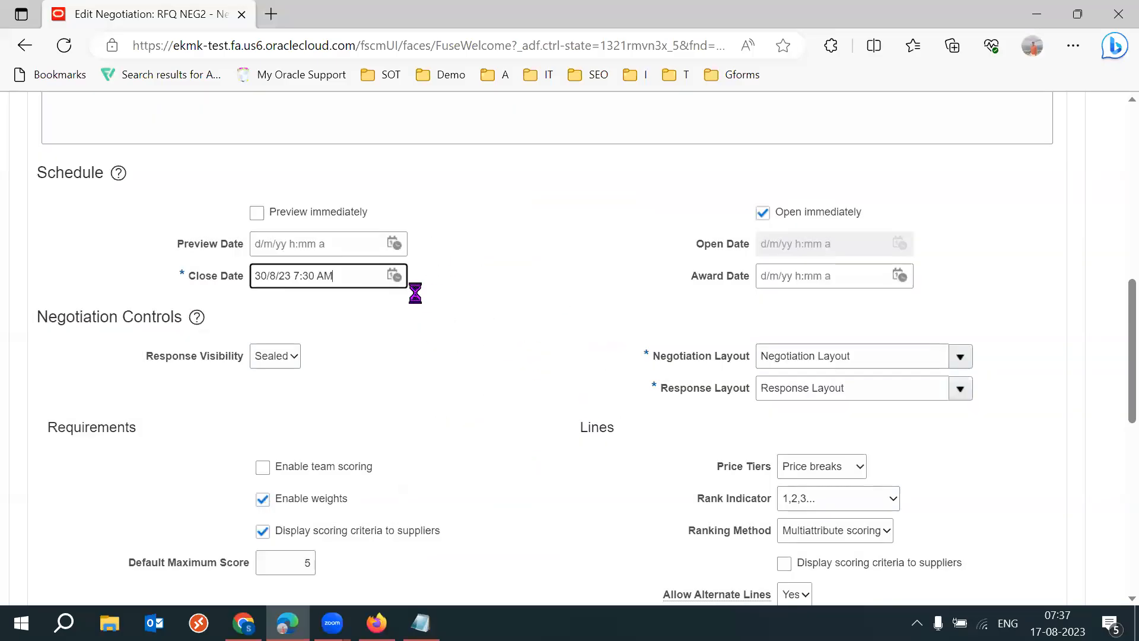
triple_click(359, 275)
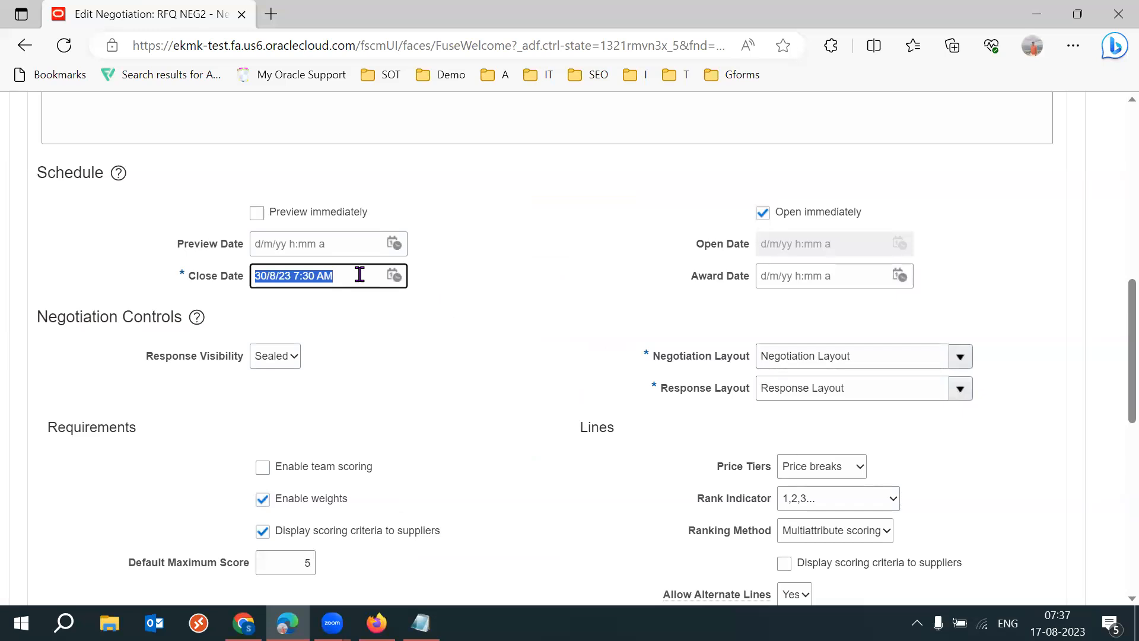
- Set the Response Visibility in the Negotiation Controls to Blind
drag(154, 357, 232, 356)
click(412, 353)
click(264, 361)
click(266, 378)
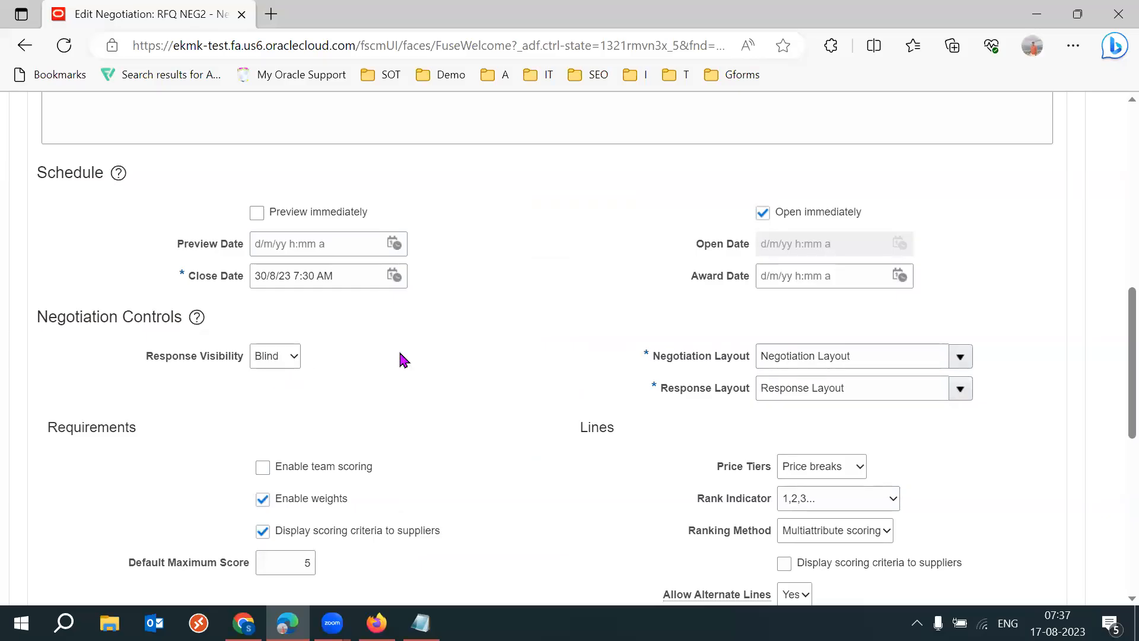
drag(148, 358, 248, 358)
click(432, 344)
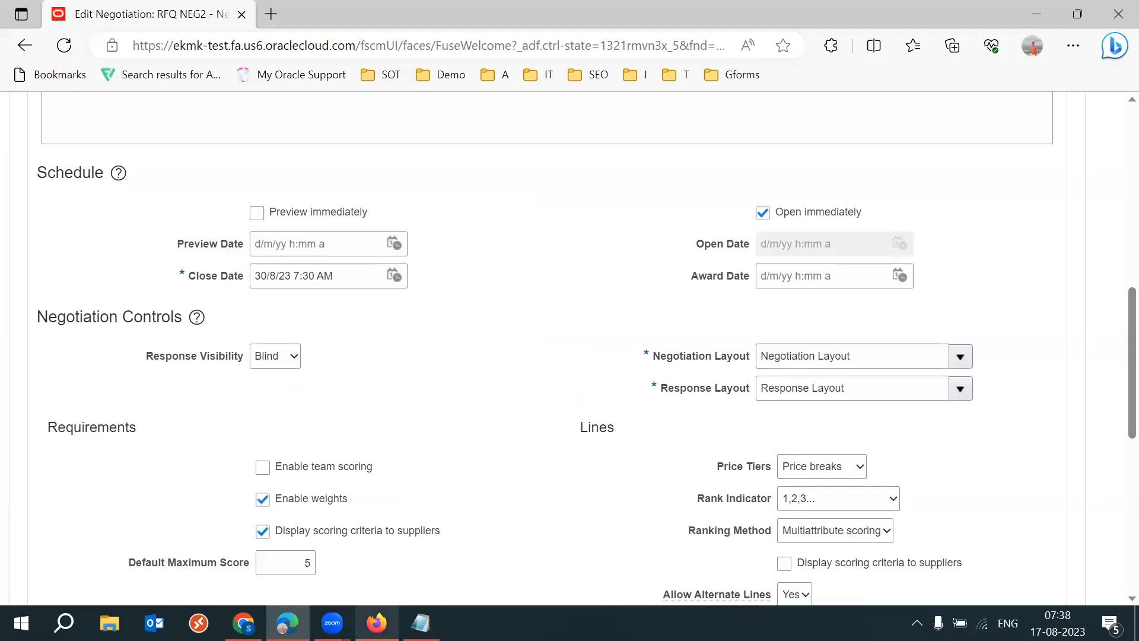
- Switch to Firefox and enable displaying both rank and best price in blind negotiations in the Sourcing section
click(380, 543)
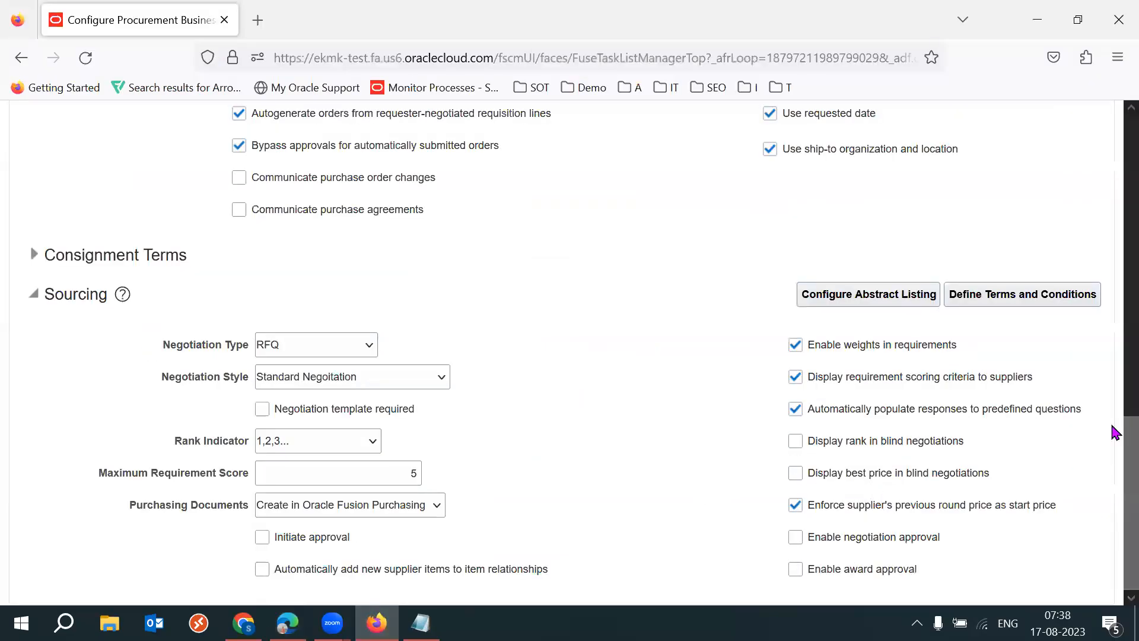
drag(984, 473, 911, 441)
click(1116, 465)
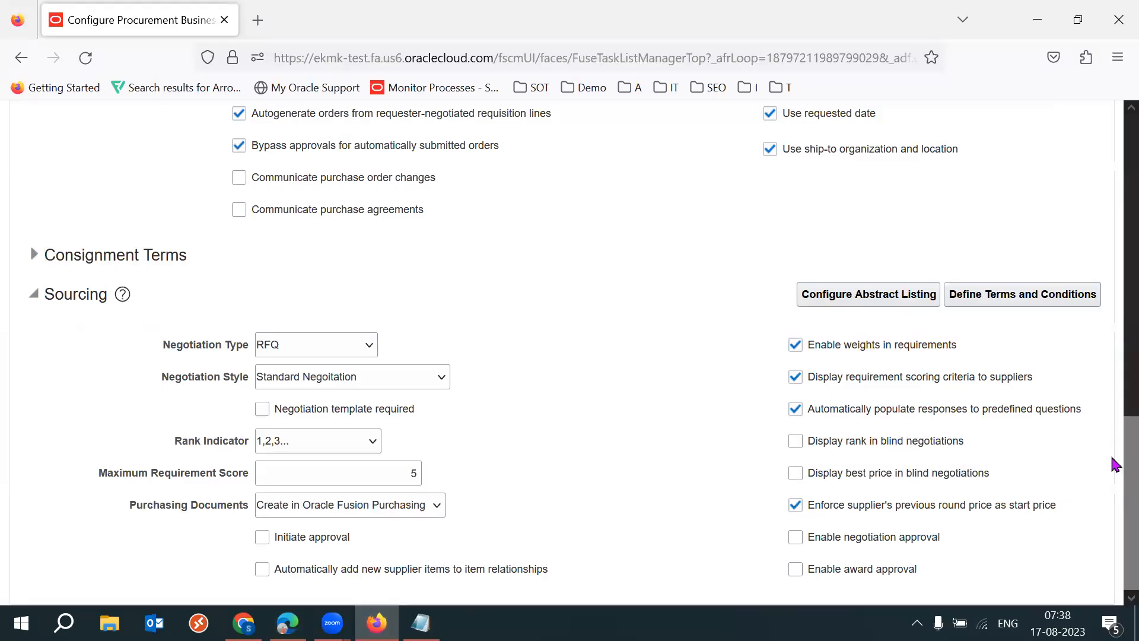
click(793, 446)
click(795, 478)
- Examine the Display best price in blind negotiations setting more closely
drag(846, 474, 900, 482)
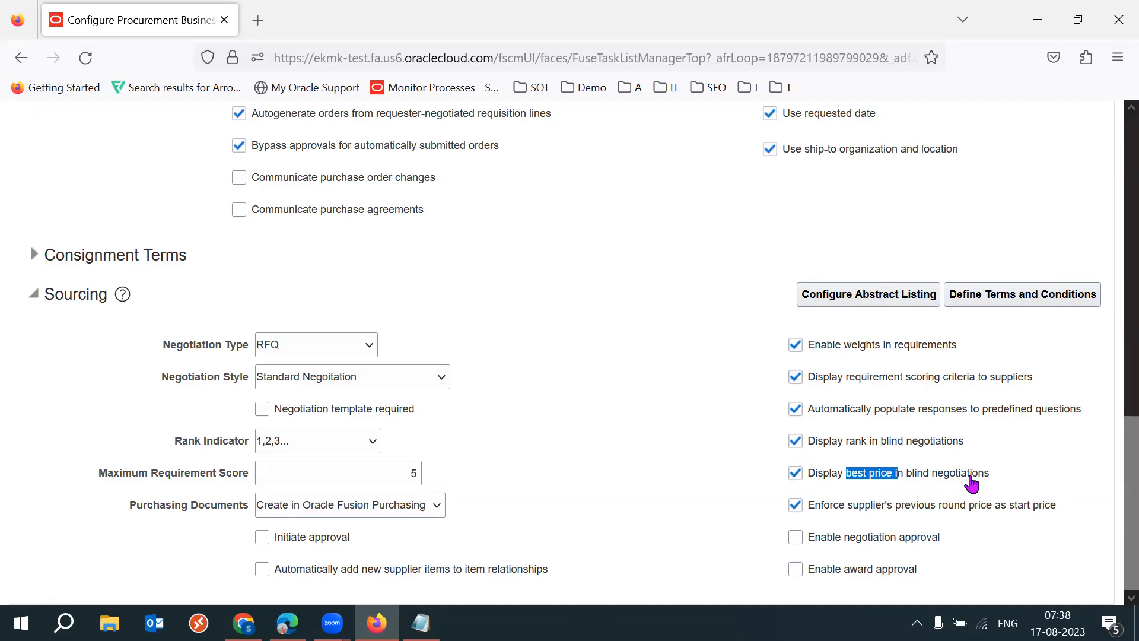
drag(1017, 475, 788, 481)
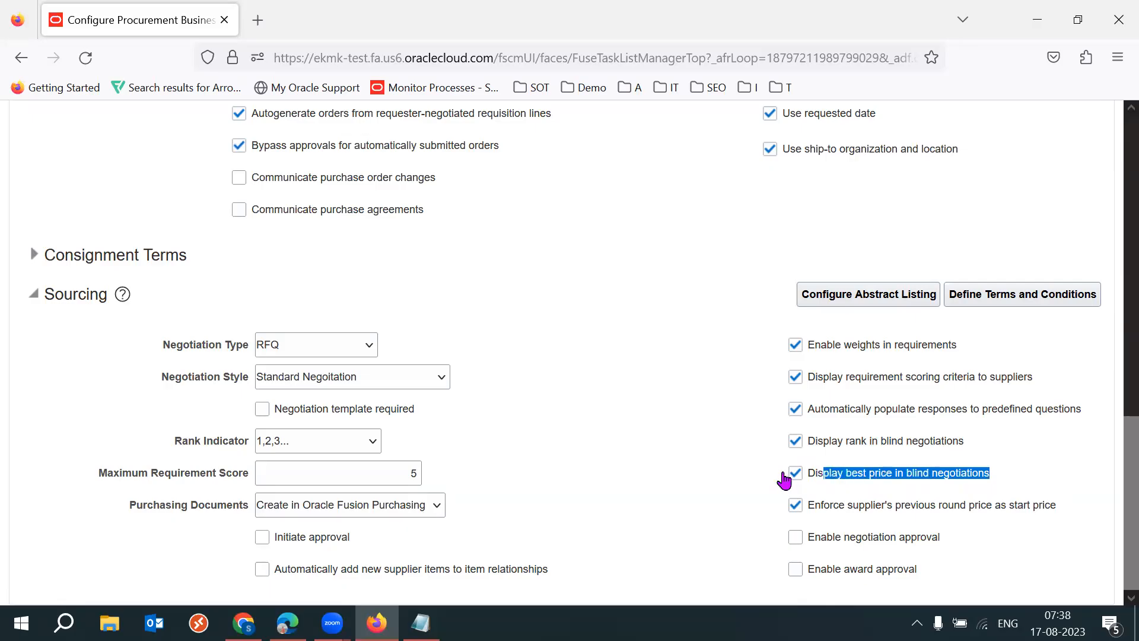
click(701, 461)
key(alt)
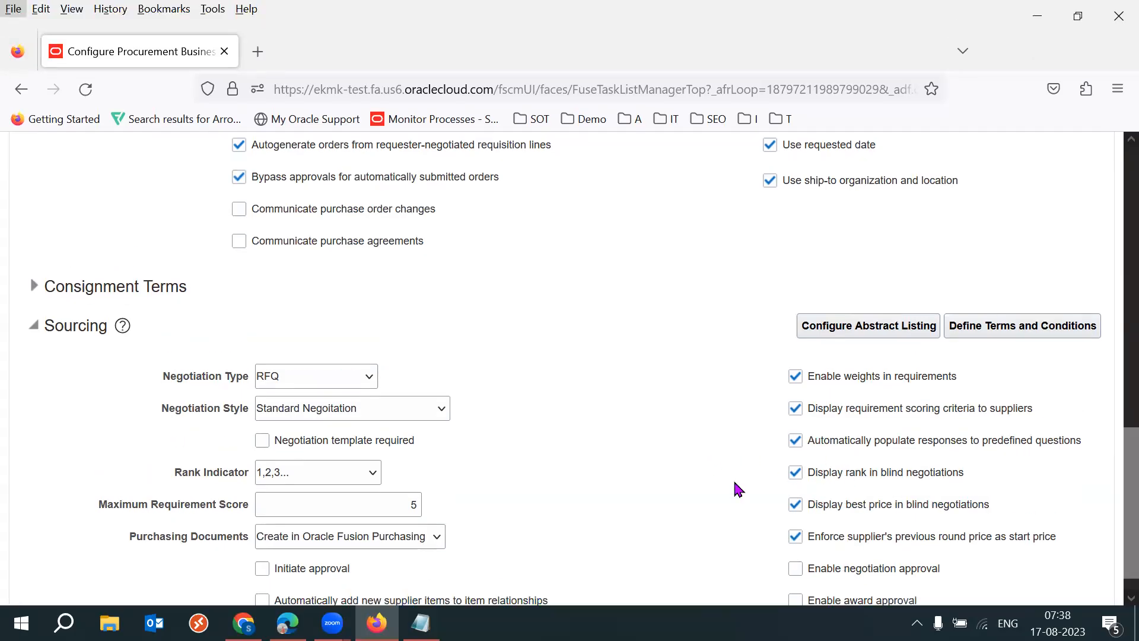
- Switch to Edge and examine the Display best price to suppliers rule in the RFQ NEG2 Response Rules
click(672, 477)
key(alt+Tab)
scroll(1113, 445, down, 7)
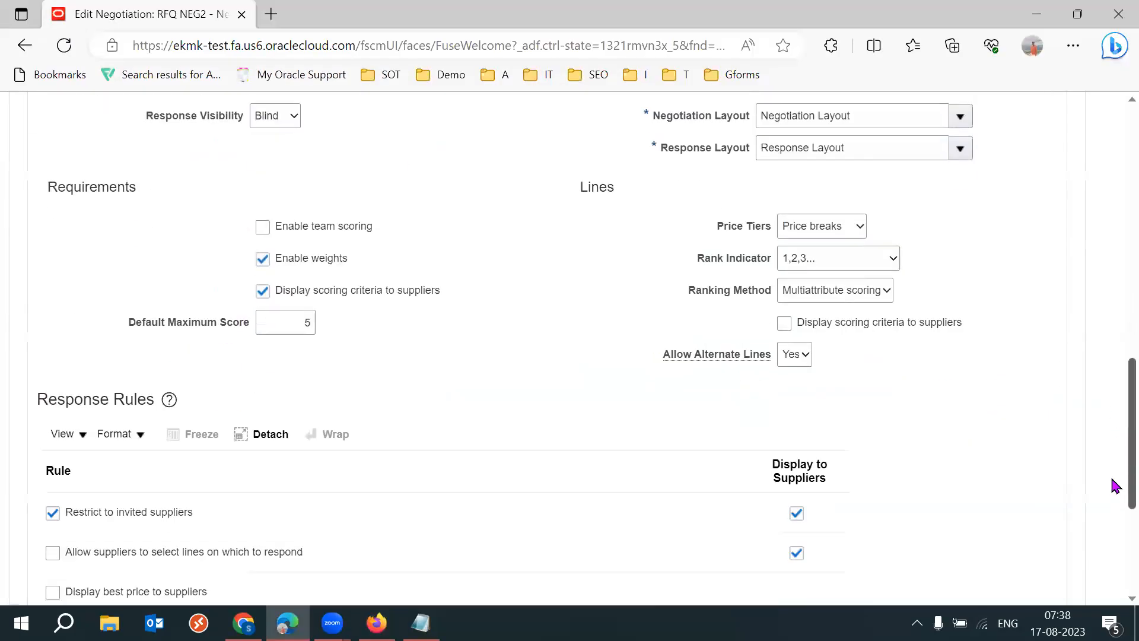
drag(1112, 552, 1112, 569)
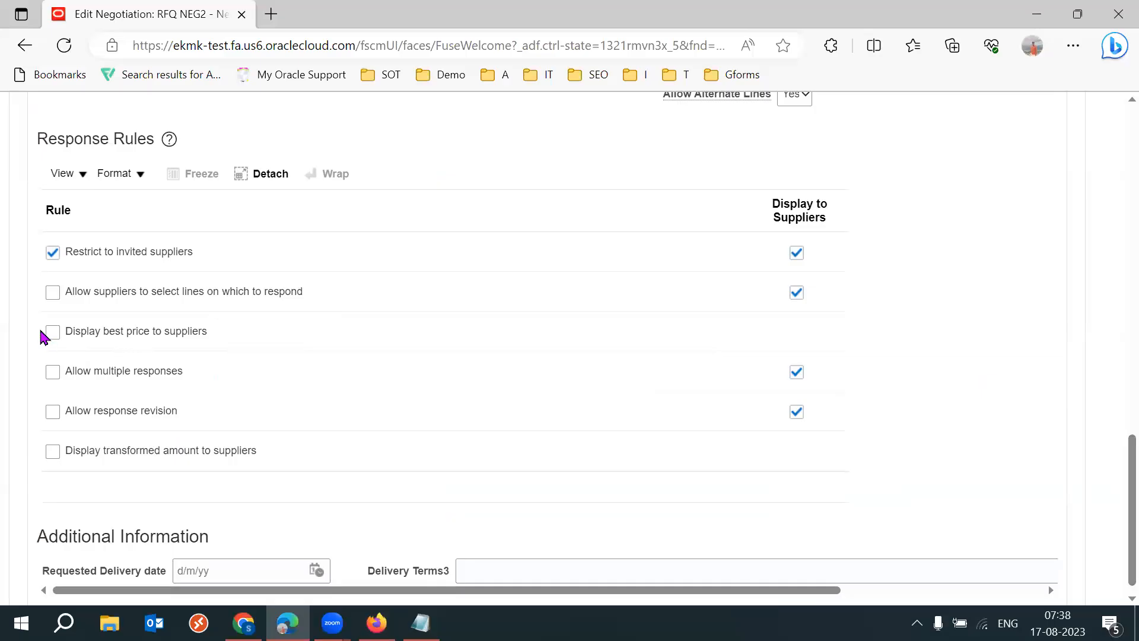
click(58, 336)
drag(251, 329, 175, 335)
click(175, 335)
- Return to Firefox, review the option that automatically populates responses to predefined questions, and leave the 53K IND BU configuration without saving
key(alt+Tab)
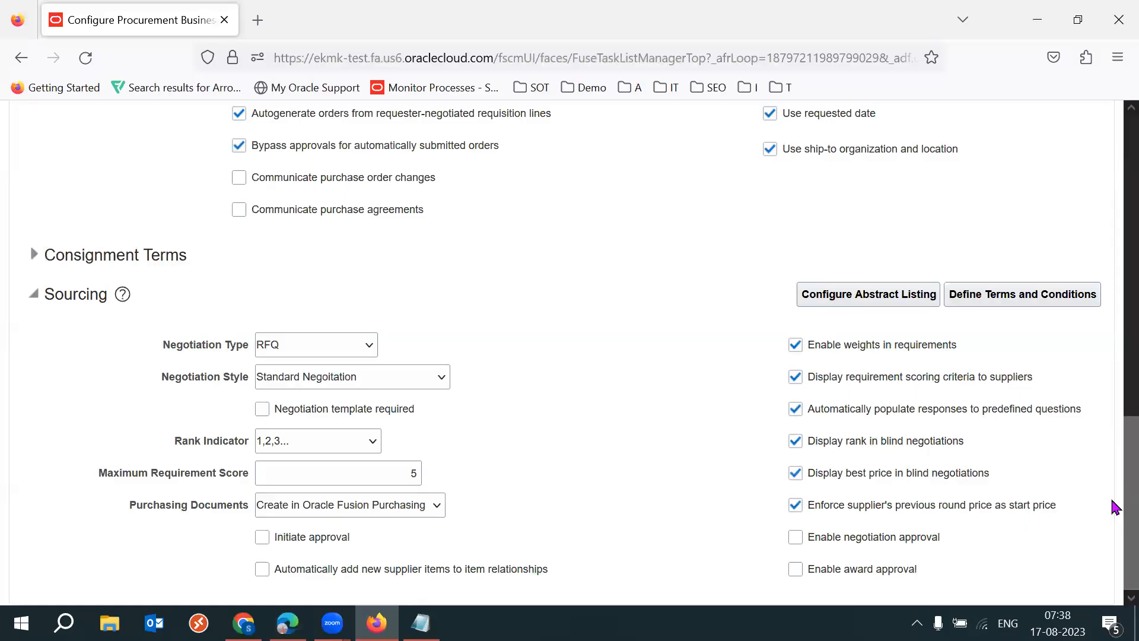
drag(1087, 412, 810, 420)
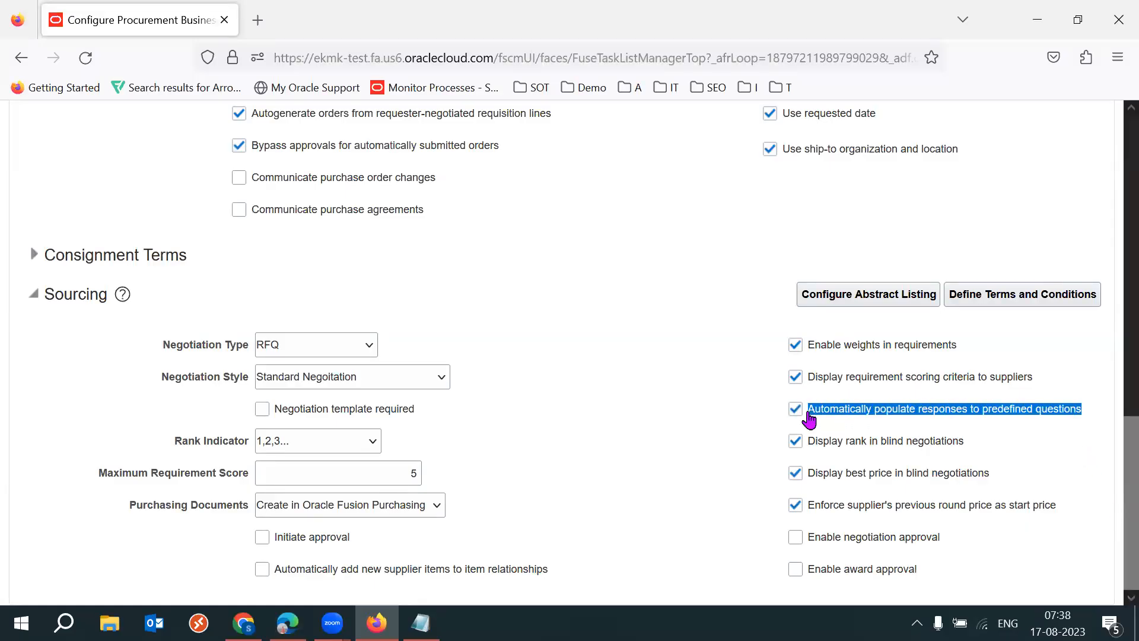
click(668, 456)
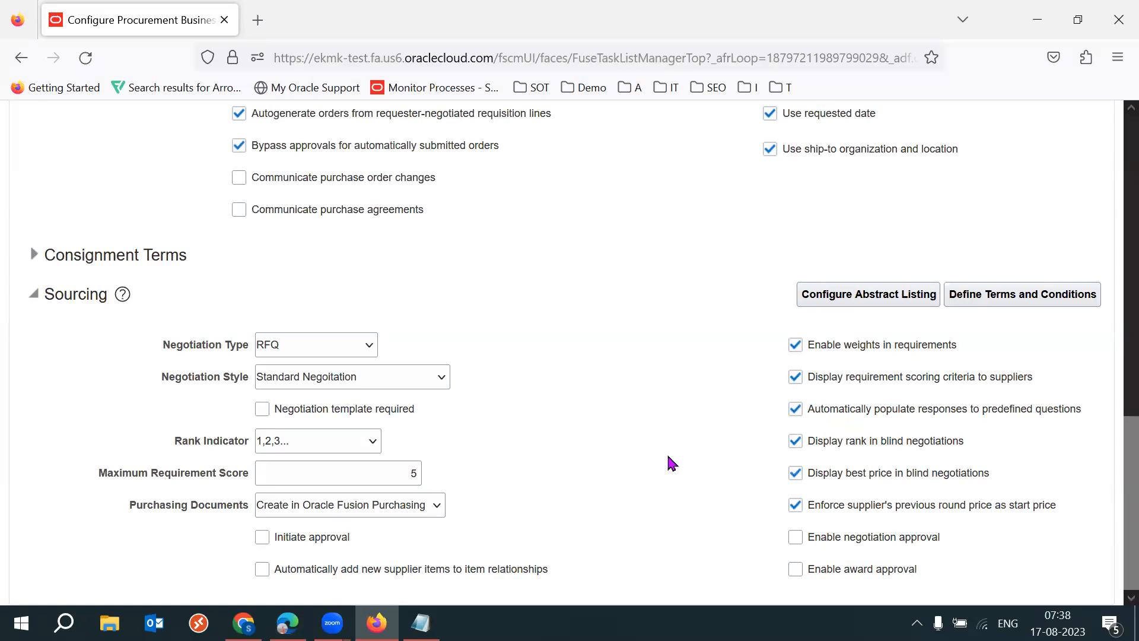
scroll(1113, 510, up, 1)
scroll(1113, 502, up, 15)
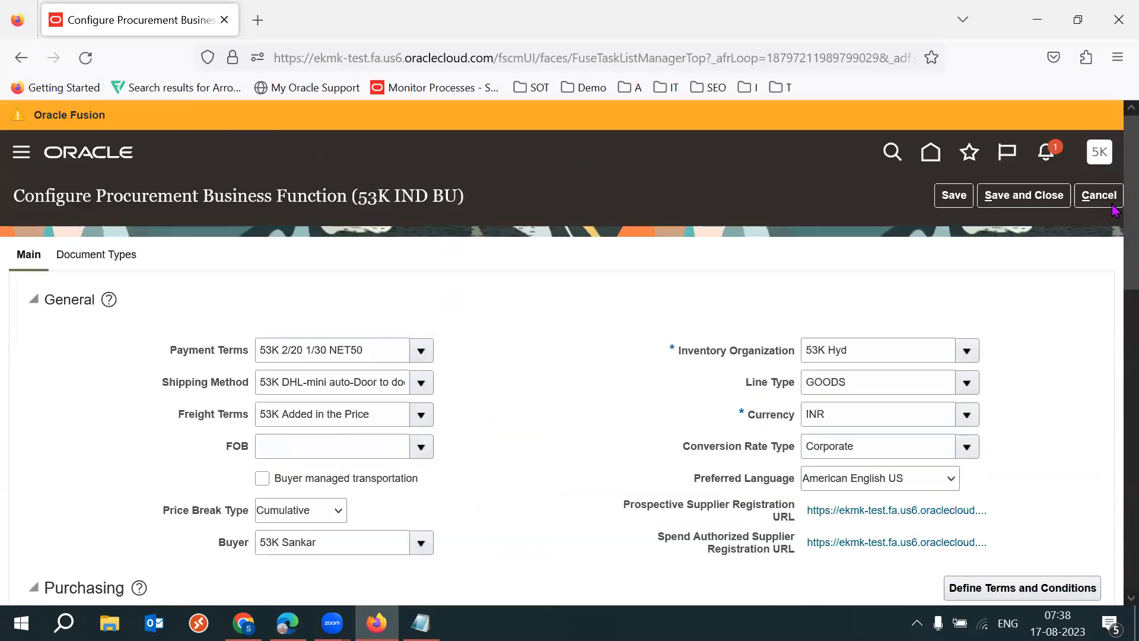
click(1109, 196)
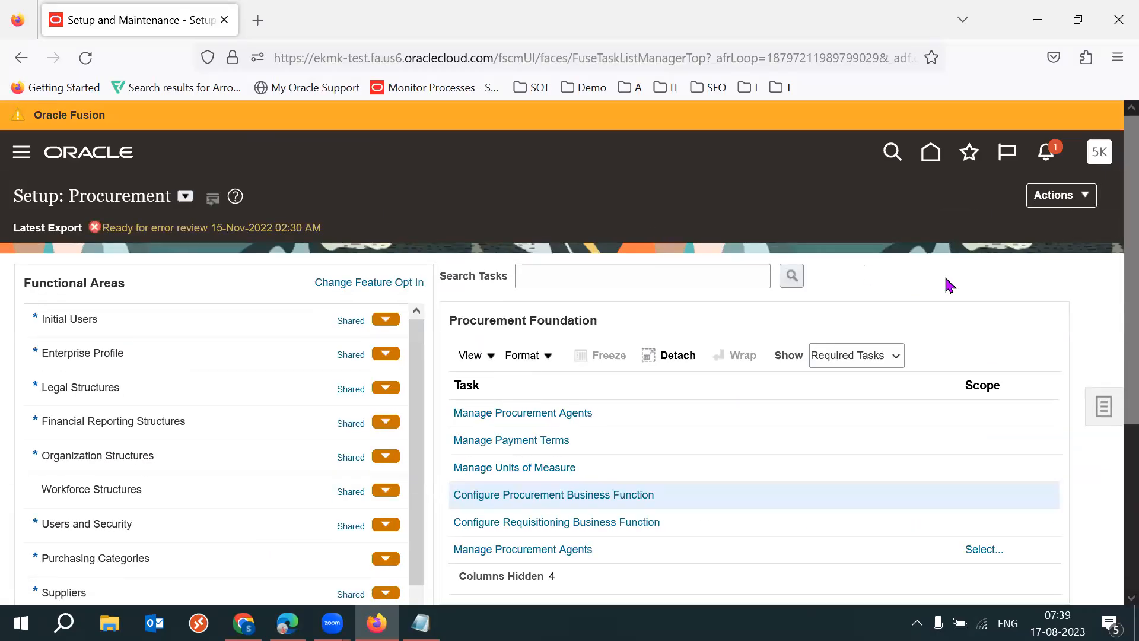
- Display all setup tasks for the Sourcing functional area
scroll(1114, 355, down, 4)
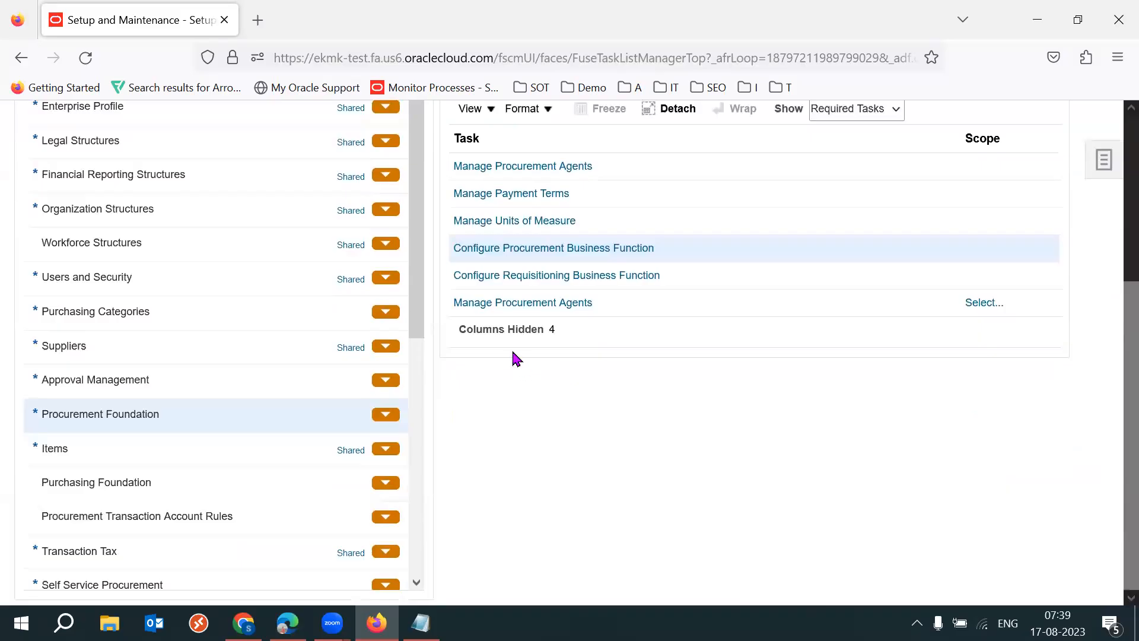
drag(422, 320, 443, 543)
click(179, 486)
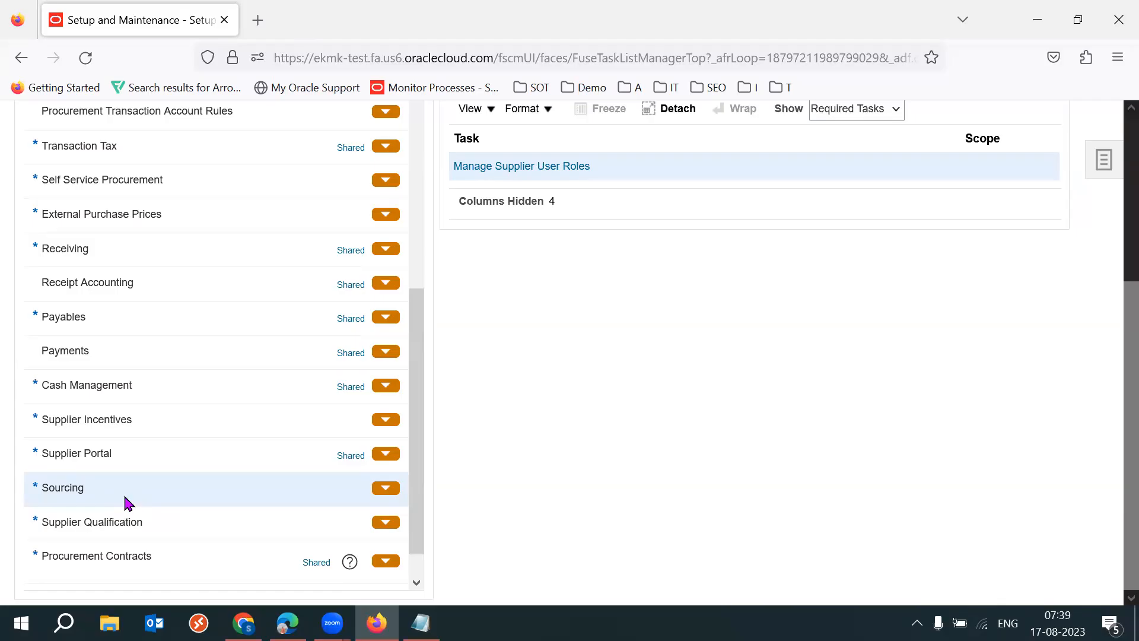
scroll(1111, 516, up, 3)
click(871, 252)
click(854, 276)
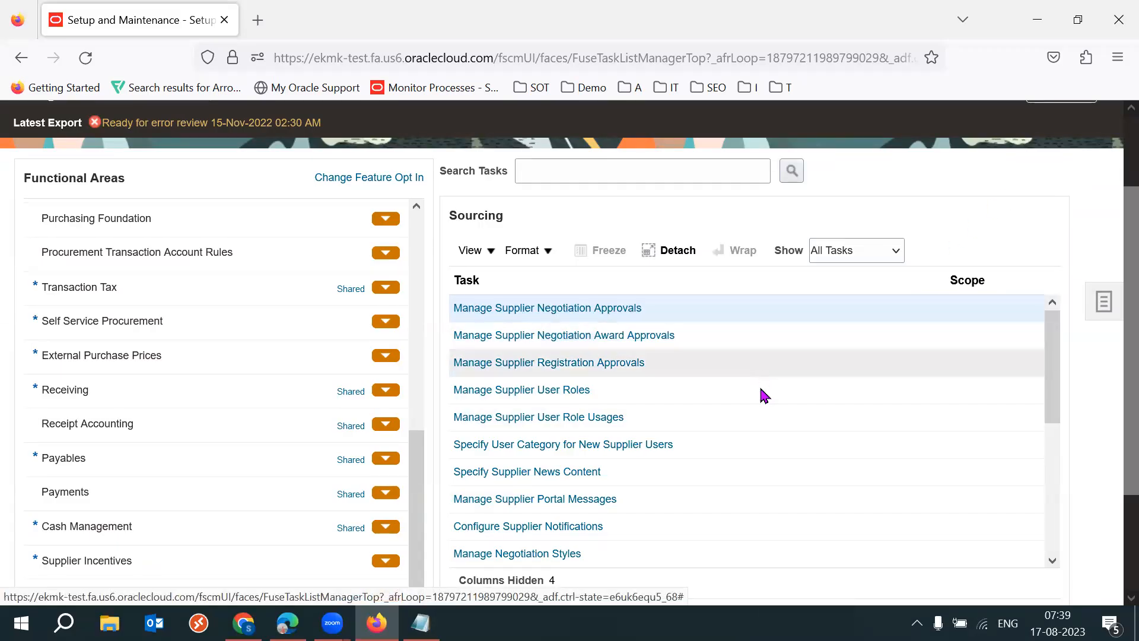
- Open the PON_METHOD_OF_RESPONSE lookup type from the Manage Sourcing Lookups task
drag(1055, 406, 1048, 496)
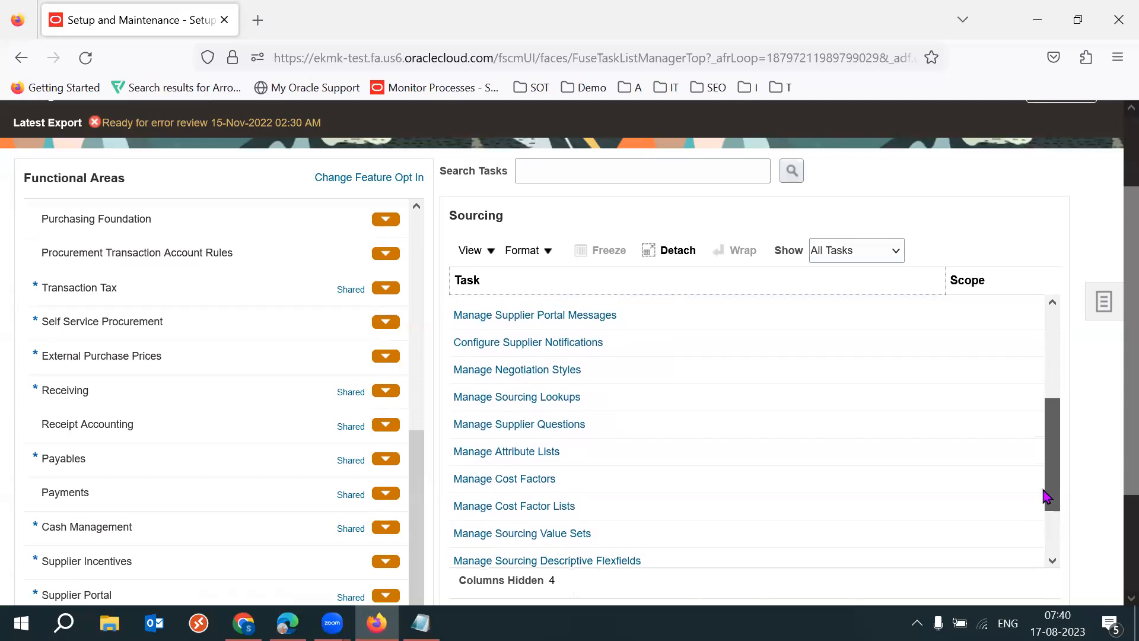
click(477, 396)
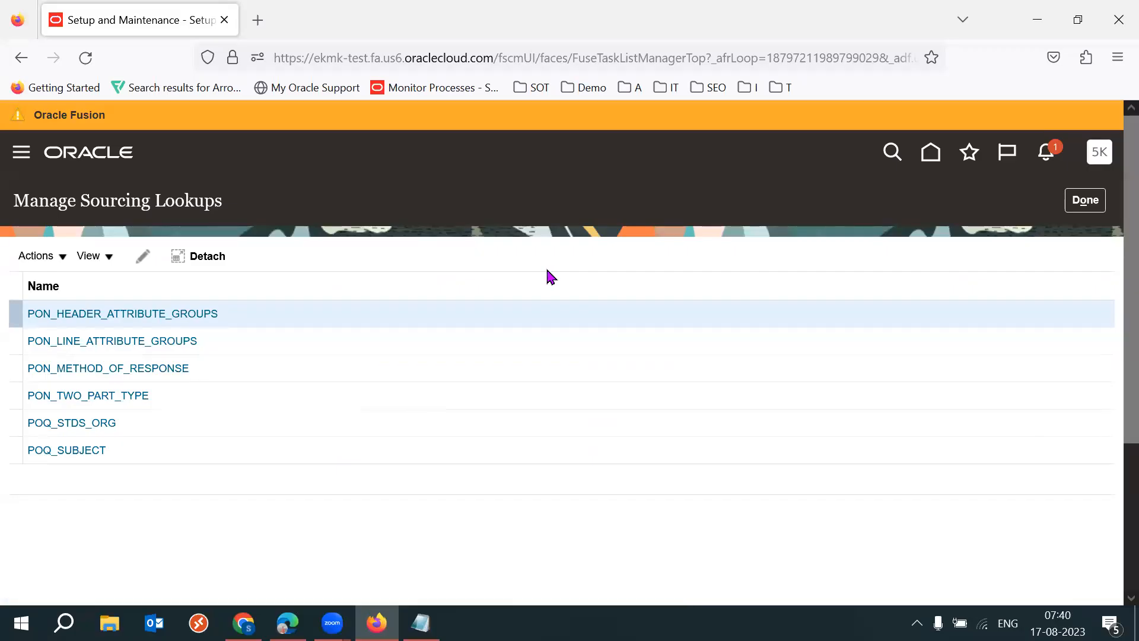
click(141, 373)
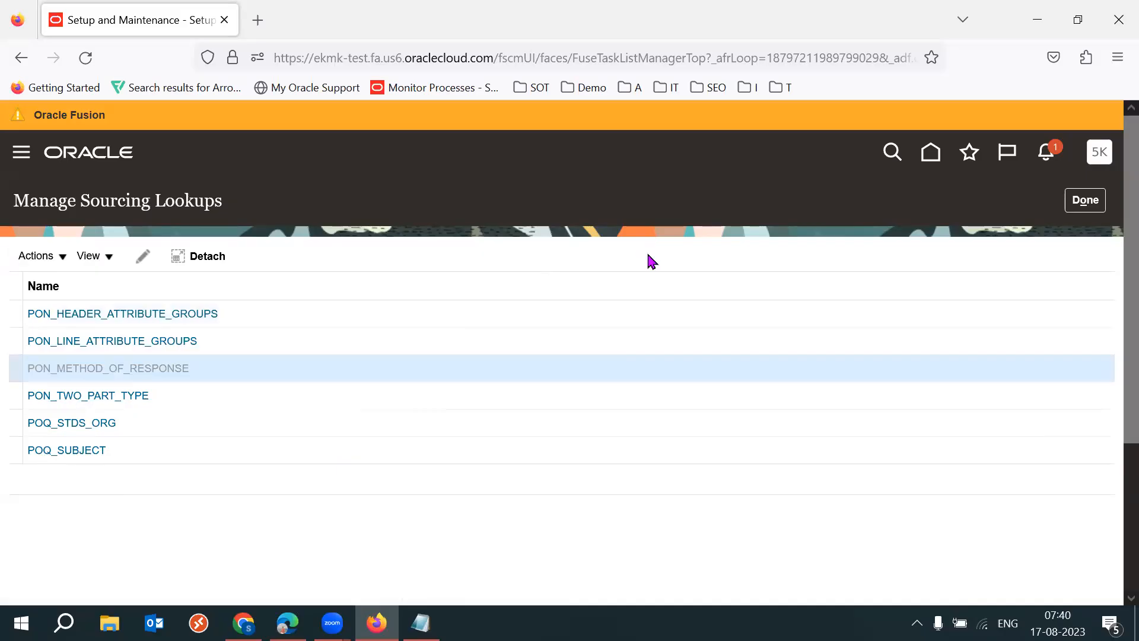
- Examine the PON_METHOD_OF_RESPONSE lookup codes and the meanings of the available response methods
scroll(1114, 387, down, 3)
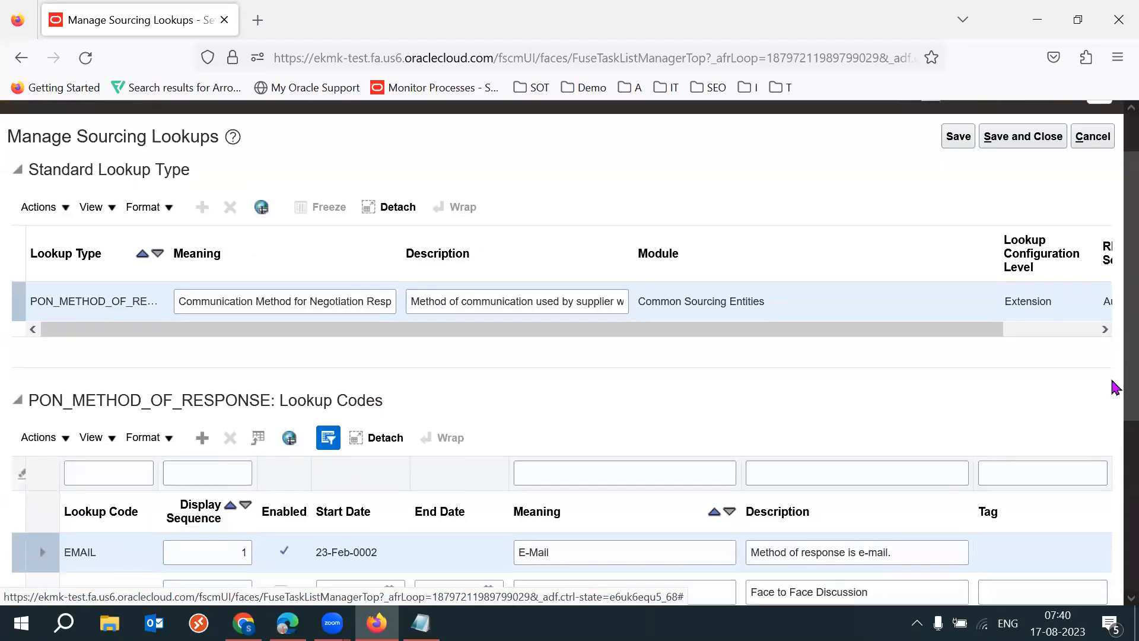
scroll(1114, 387, down, 2)
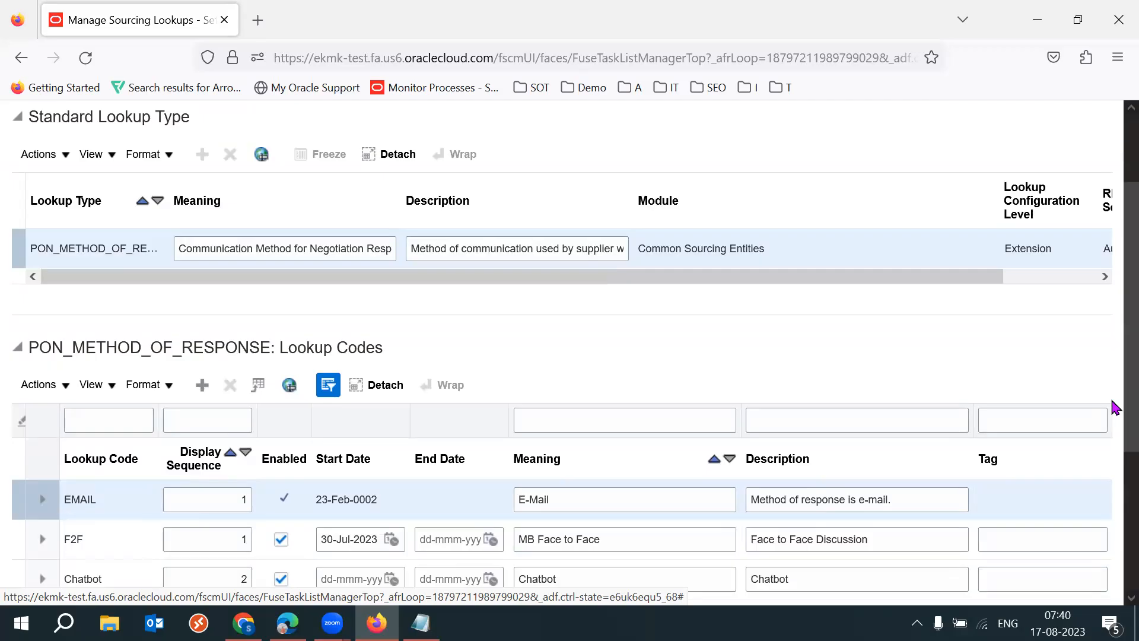
scroll(1114, 416, down, 4)
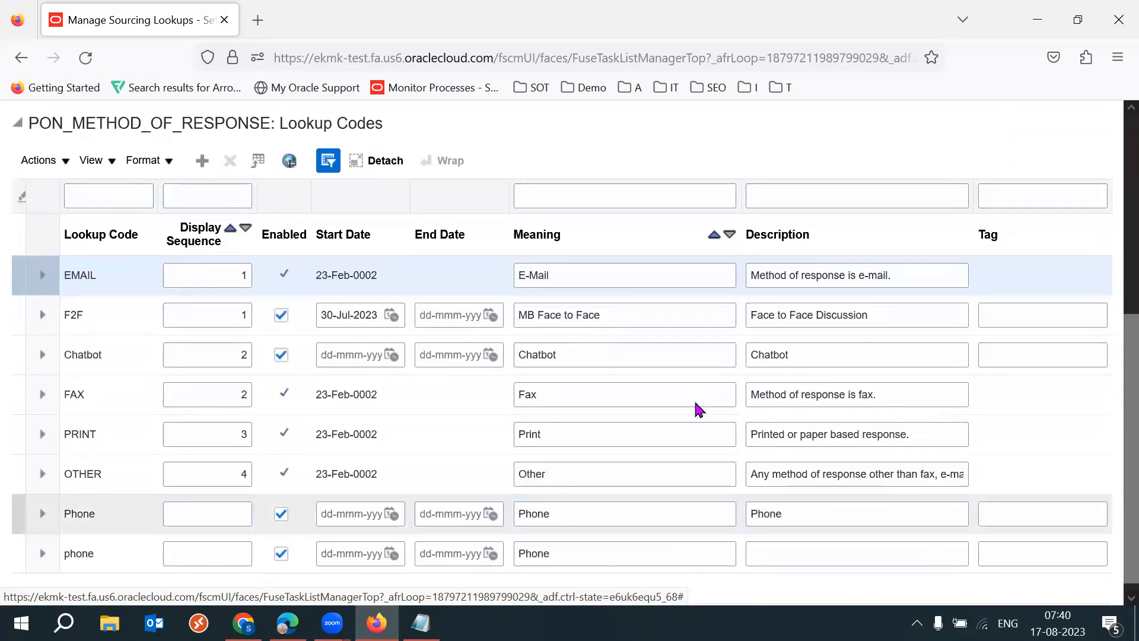
click(547, 400)
click(548, 399)
double_click(548, 400)
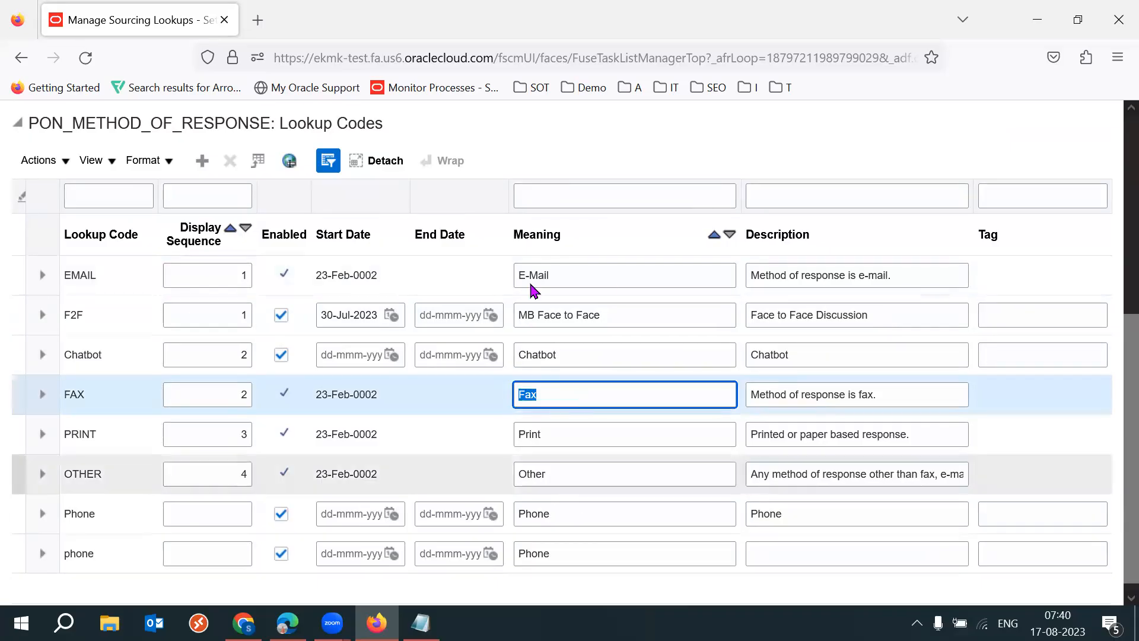
drag(1111, 443, 1115, 482)
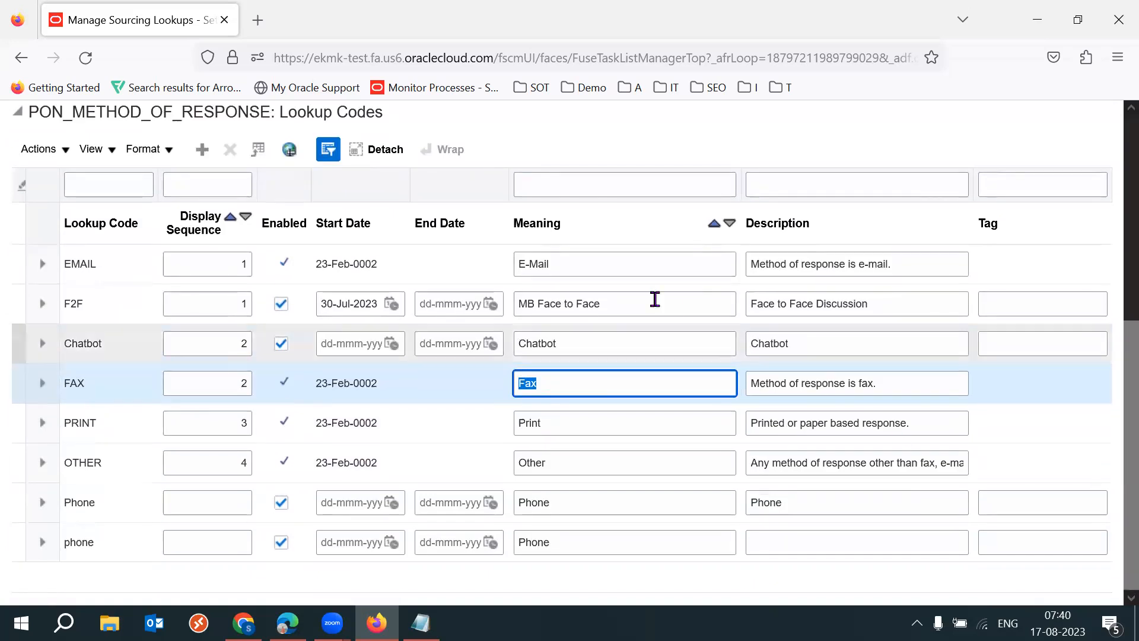
click(587, 258)
click(587, 341)
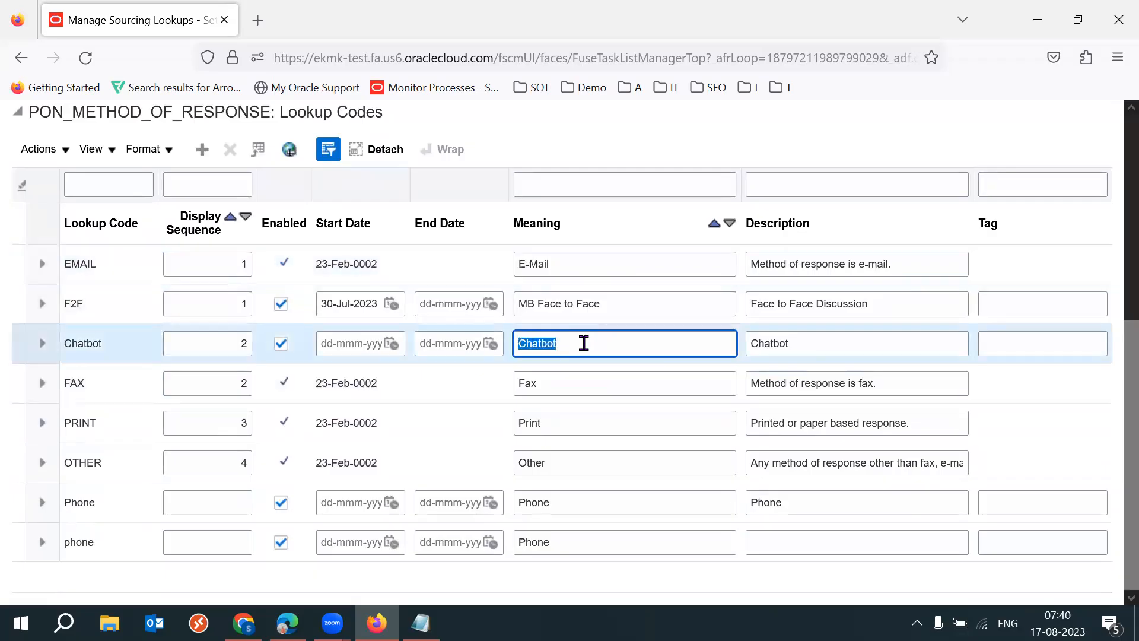
click(596, 382)
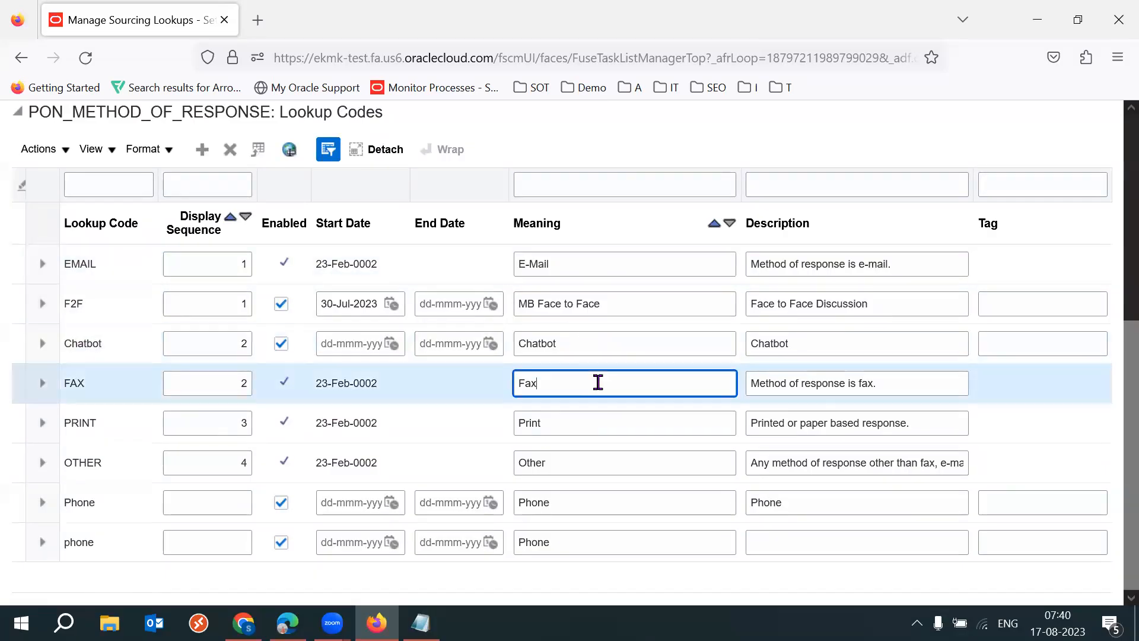
click(567, 429)
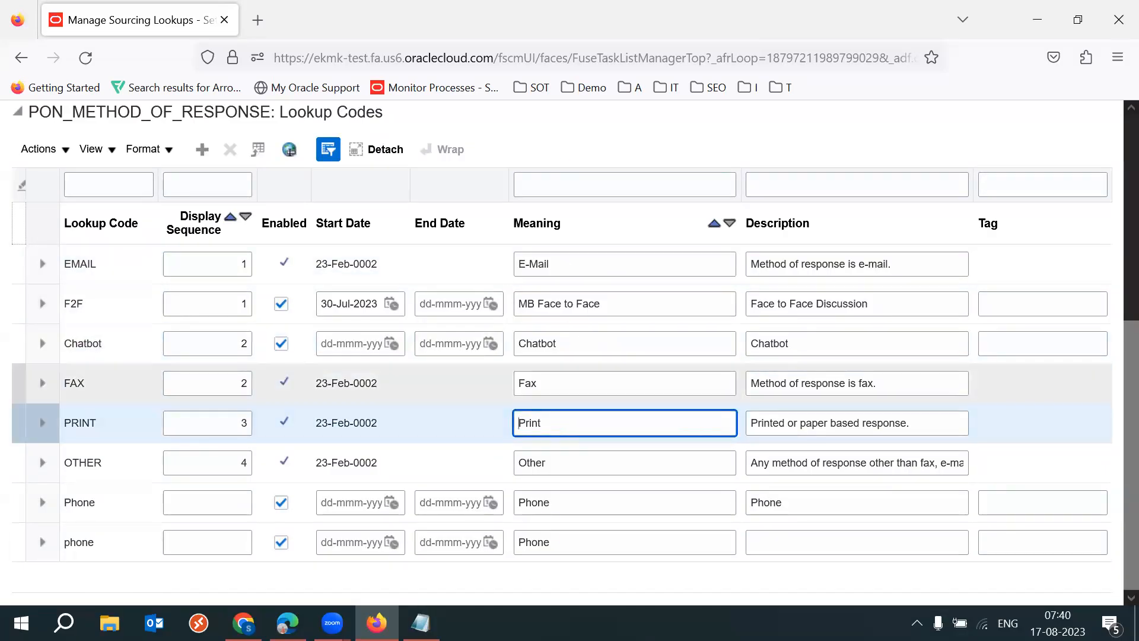
- Leave the PON_METHOD_OF_RESPONSE lookup without saving and return to the list of sourcing lookups
drag(297, 113, 333, 115)
click(515, 128)
drag(1113, 432, 1111, 224)
click(1092, 198)
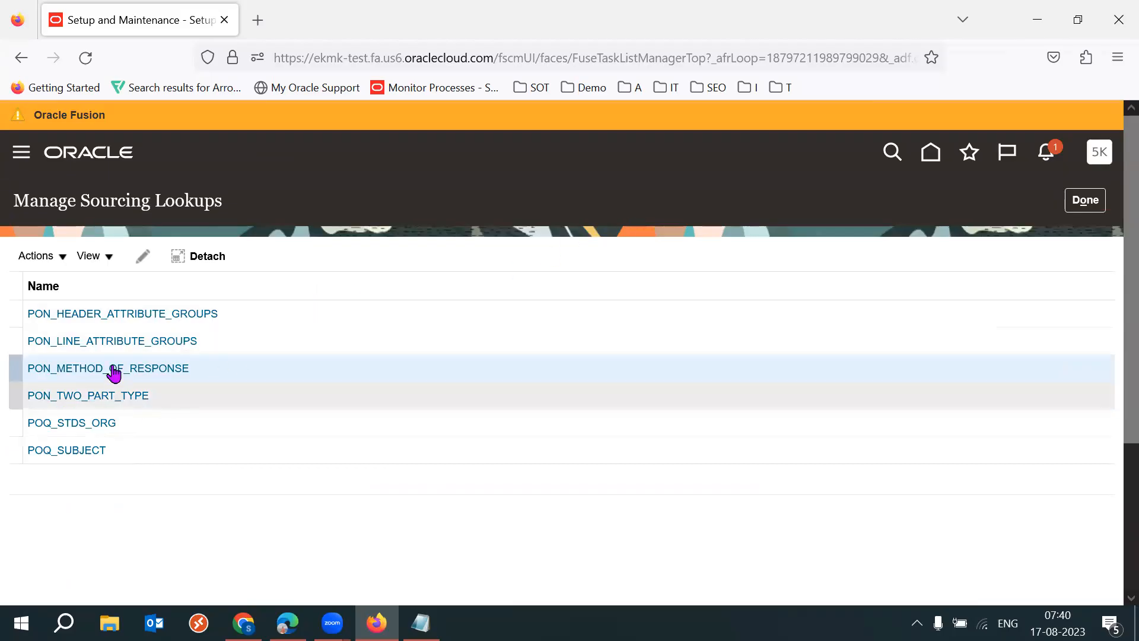
- Open the PON_HEADER_ATTRIBUTE_GROUPS lookup and examine its requirement section codes, including Financial and Technical capabilities
click(99, 321)
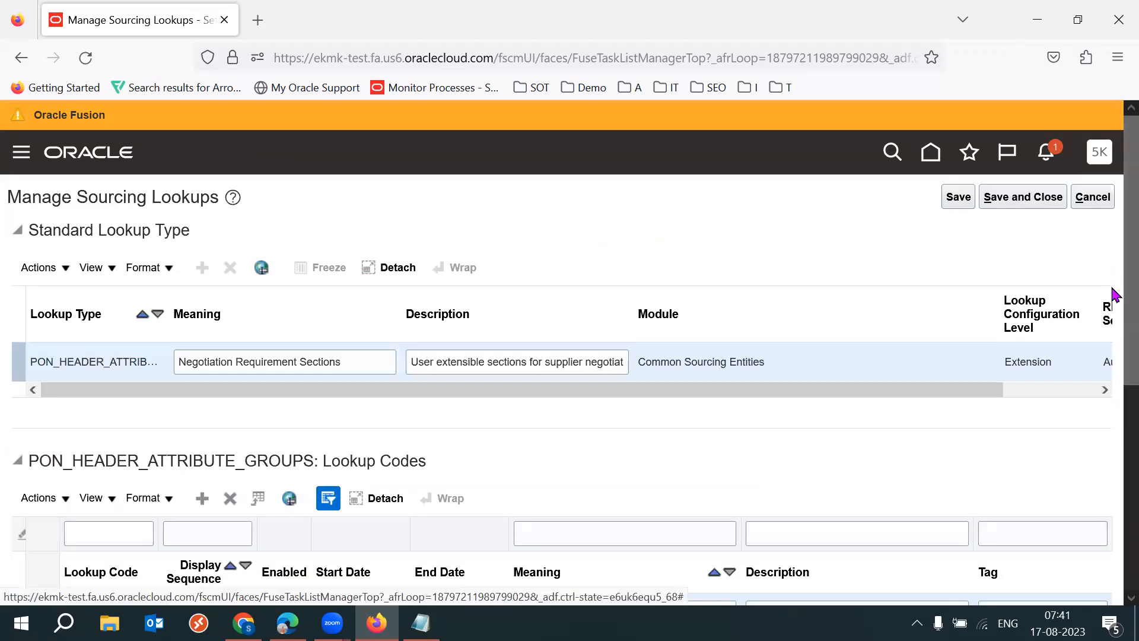
scroll(1111, 332, down, 5)
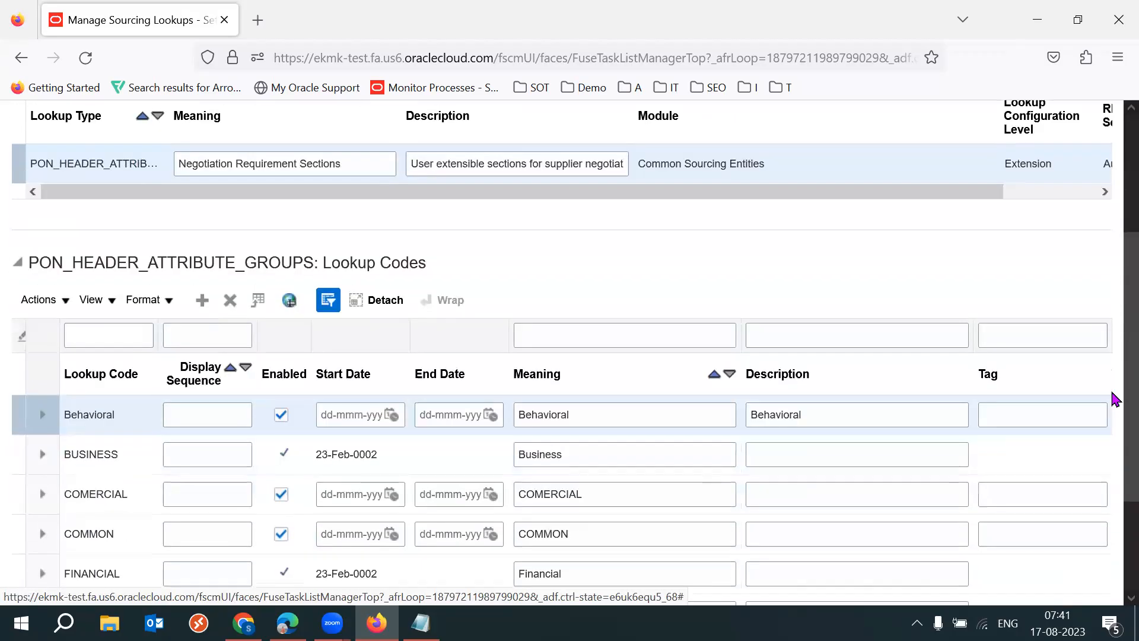
scroll(1115, 464, down, 1)
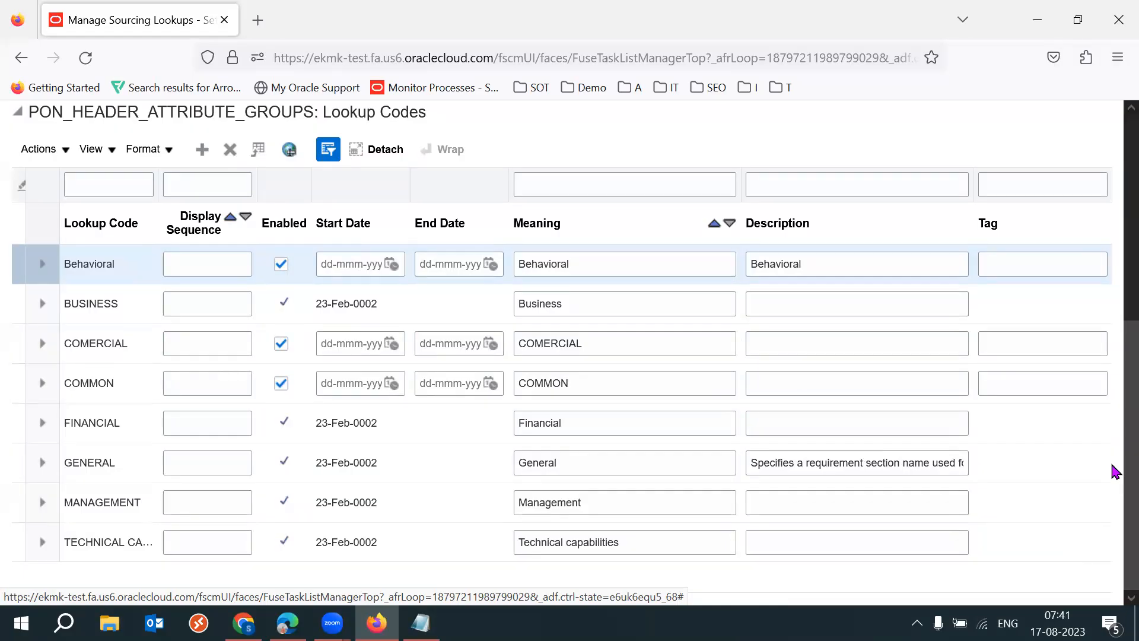
click(606, 424)
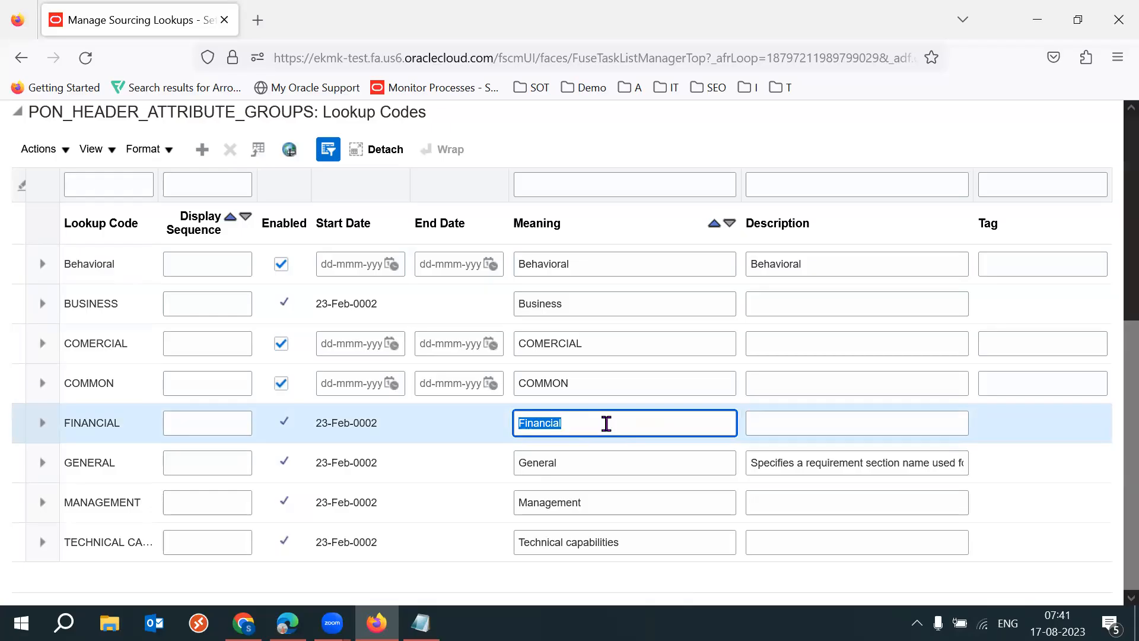
click(623, 542)
key(ctrl+shift+Left)
key(ctrl+shift+Left)
key(Left)
key(shift+End)
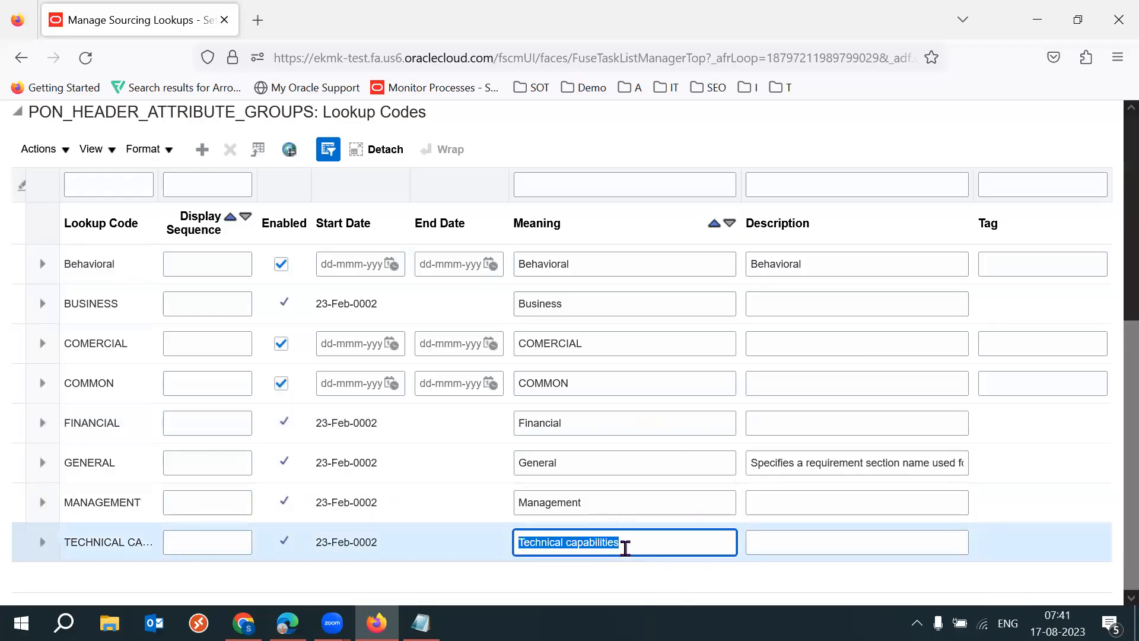
triple_click(625, 548)
triple_click(625, 548)
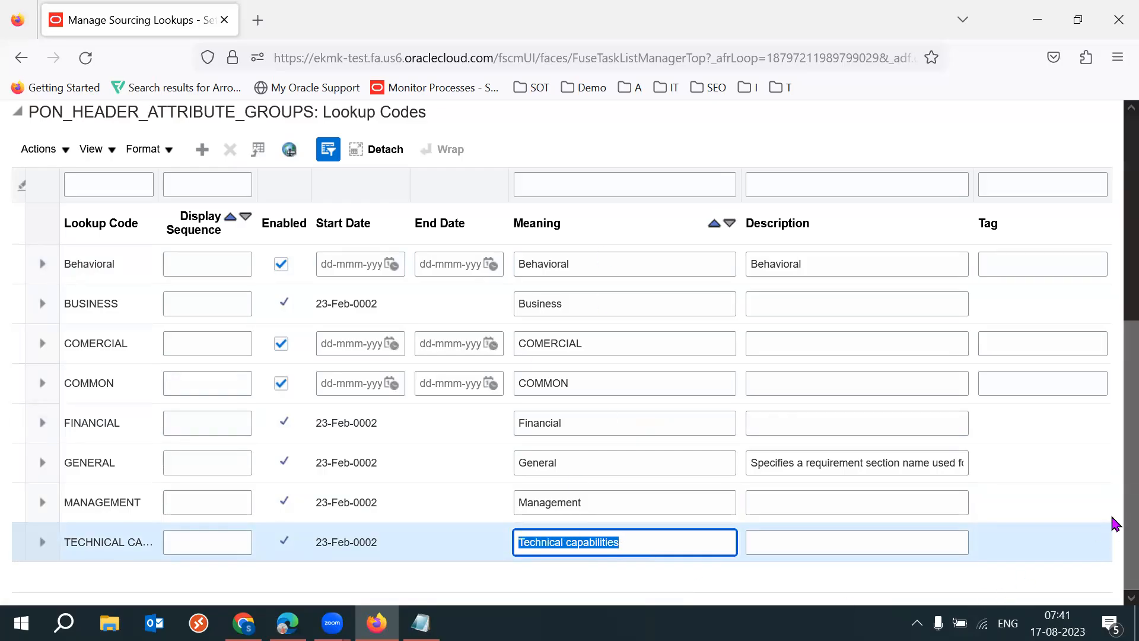
- Recheck the PON_HEADER_ATTRIBUTE_GROUPS lookup type and its codes, and leave it without saving
scroll(1111, 526, up, 5)
scroll(1113, 339, up, 1)
drag(144, 190, 204, 187)
click(495, 219)
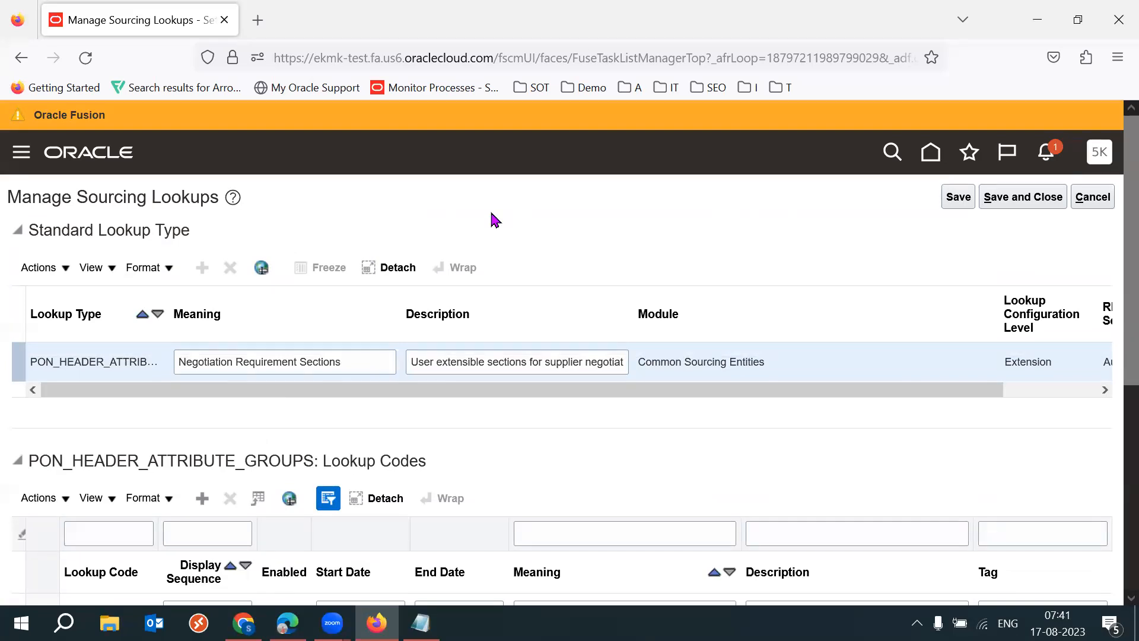
scroll(1112, 521, down, 6)
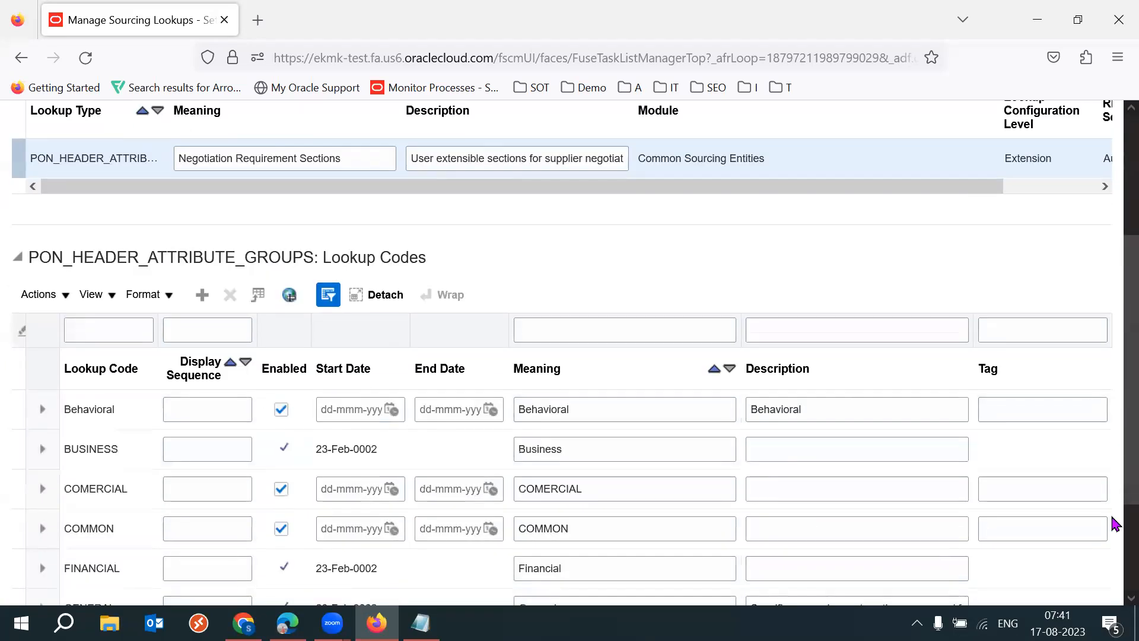
scroll(1115, 423, up, 6)
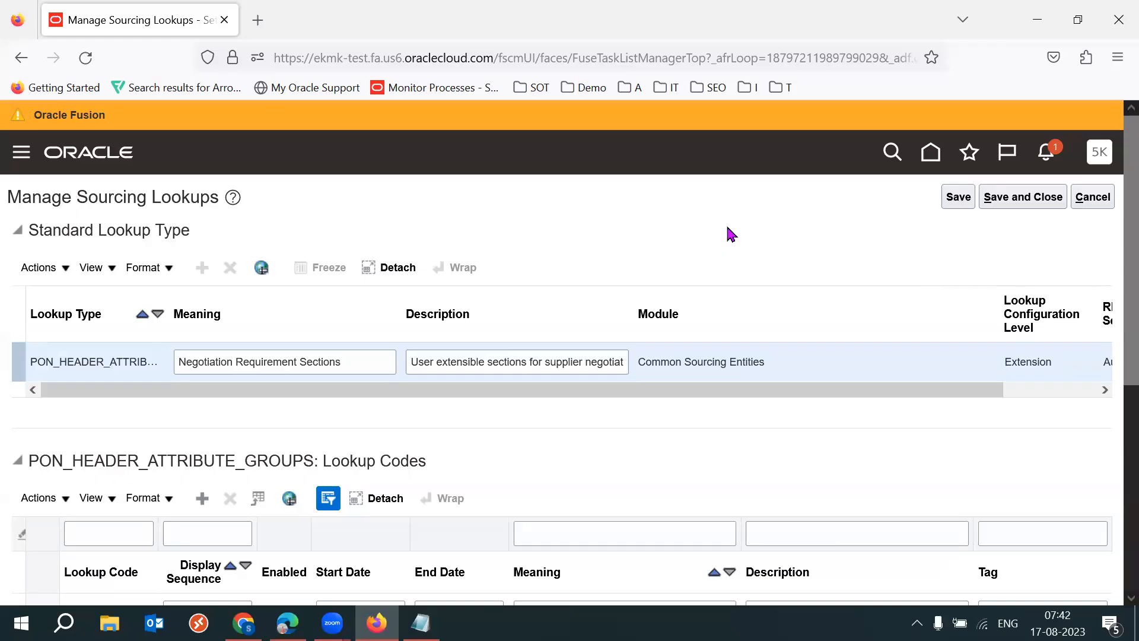
click(1092, 197)
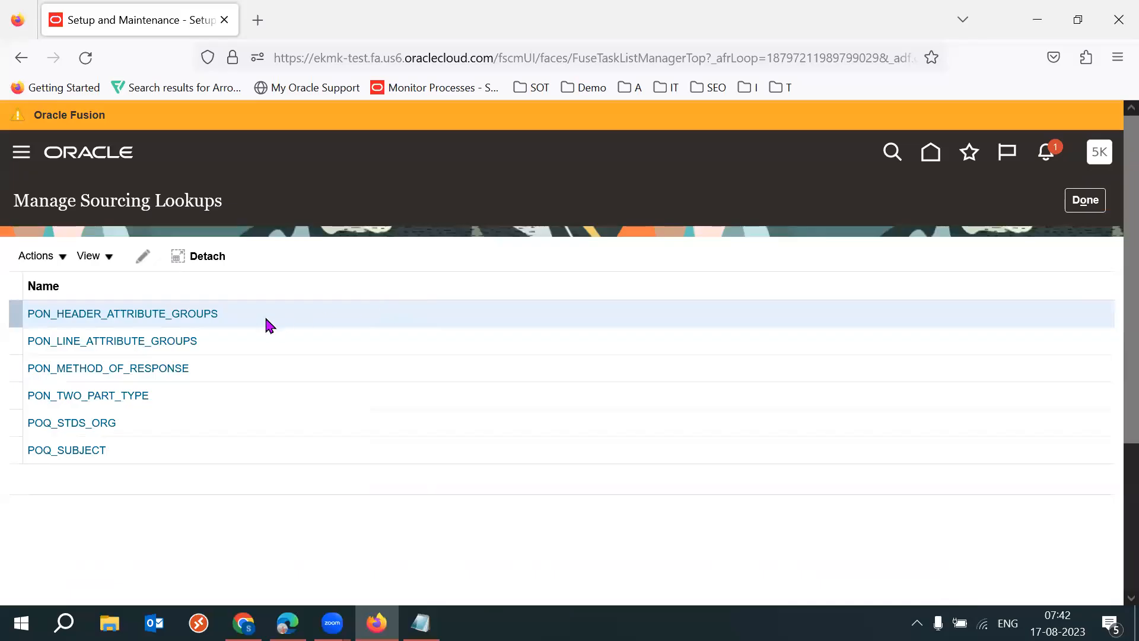
- Open the PON_LINE_ATTRIBUTE_GROUPS lookup and review its negotiation line attribute group codes
click(148, 342)
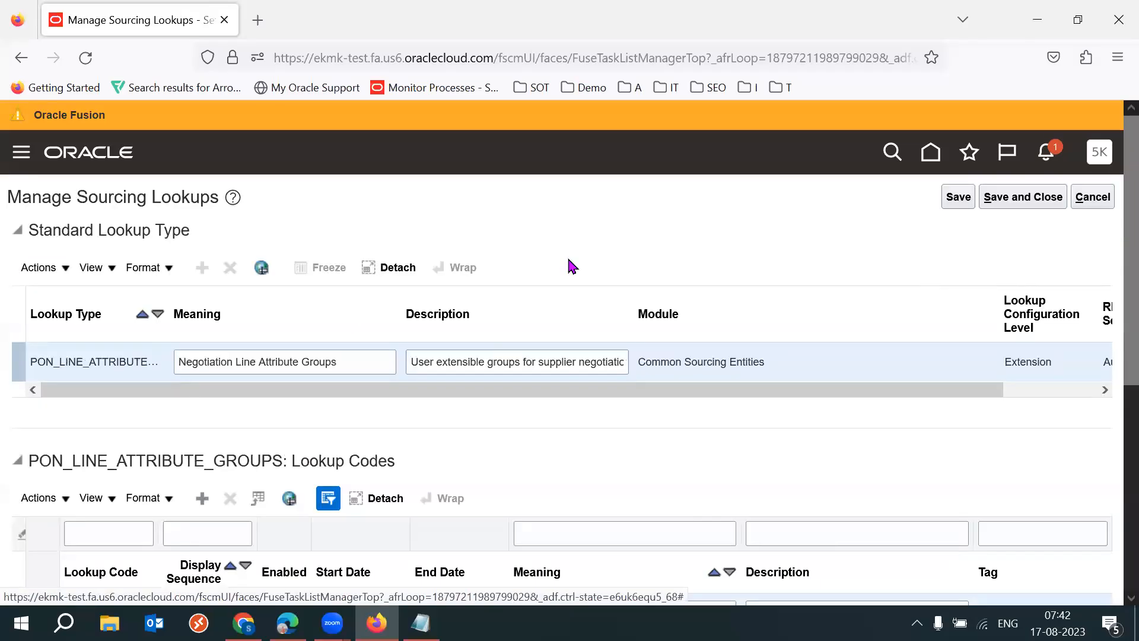
scroll(1112, 316, down, 6)
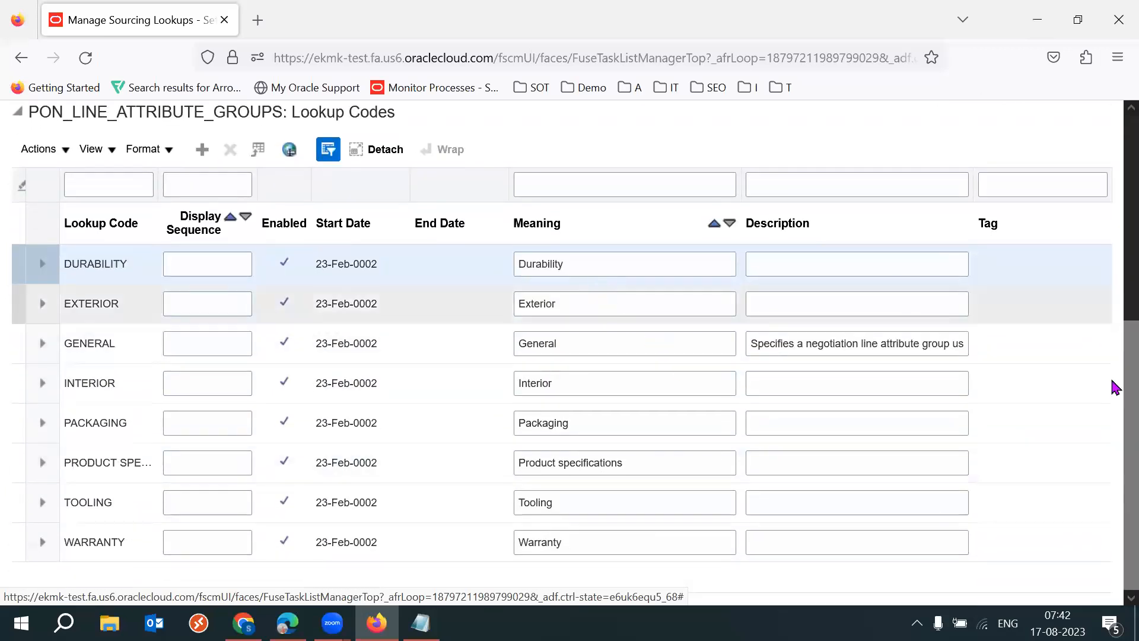
drag(1114, 386, 1114, 231)
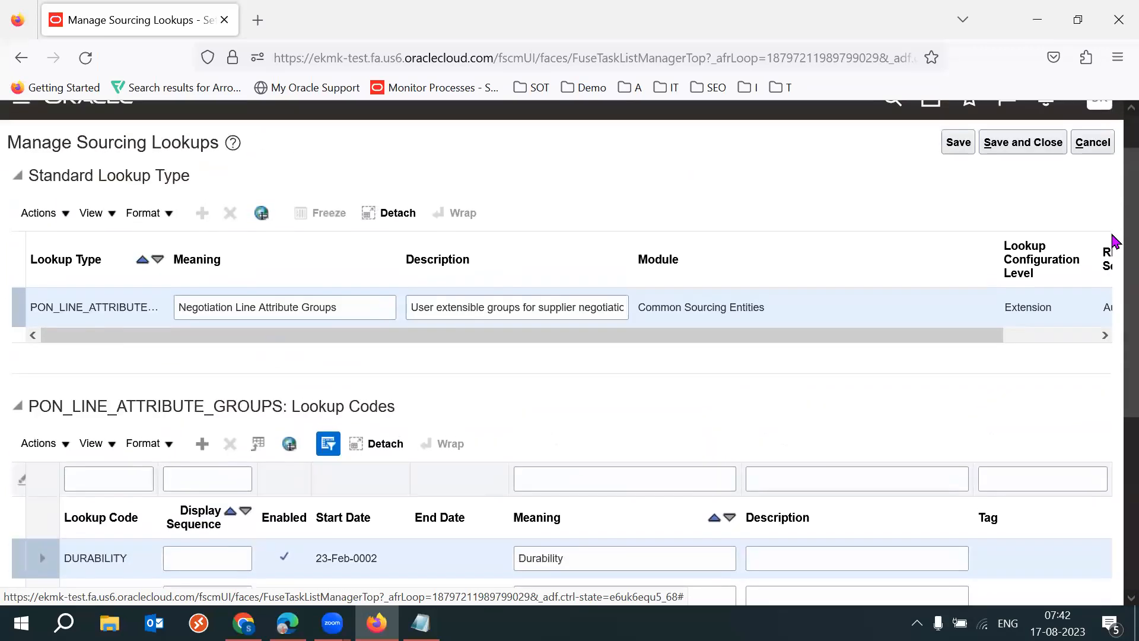
- Check the meaning of the PON_LINE_ATTRIBUTE_GROUPS lookup type and view its full list of codes
double_click(355, 312)
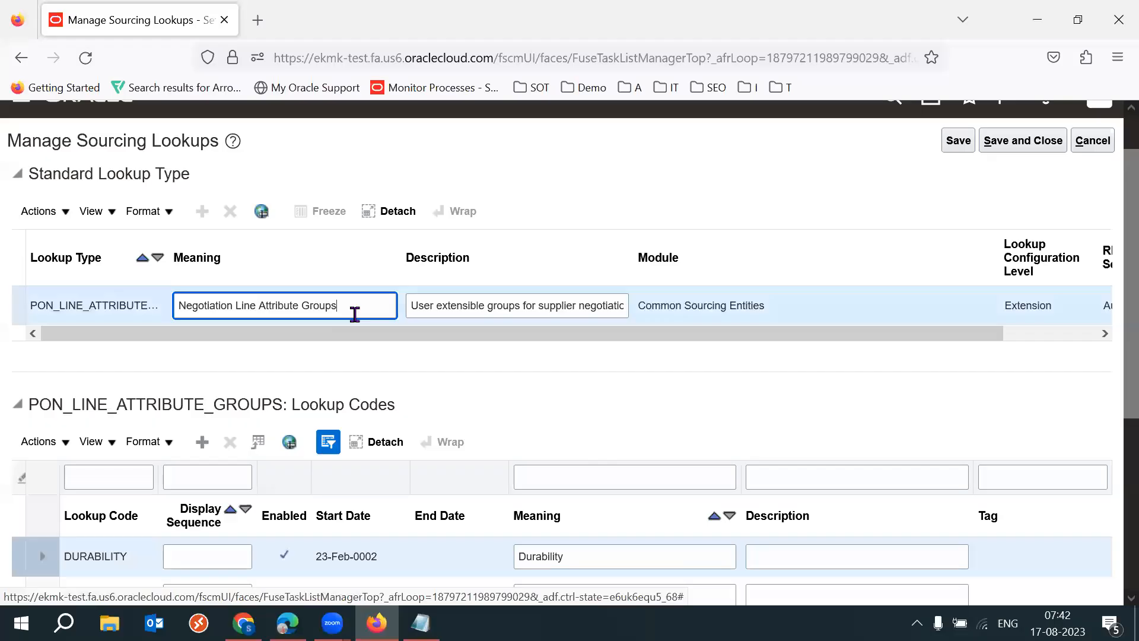
drag(1114, 326, 1111, 531)
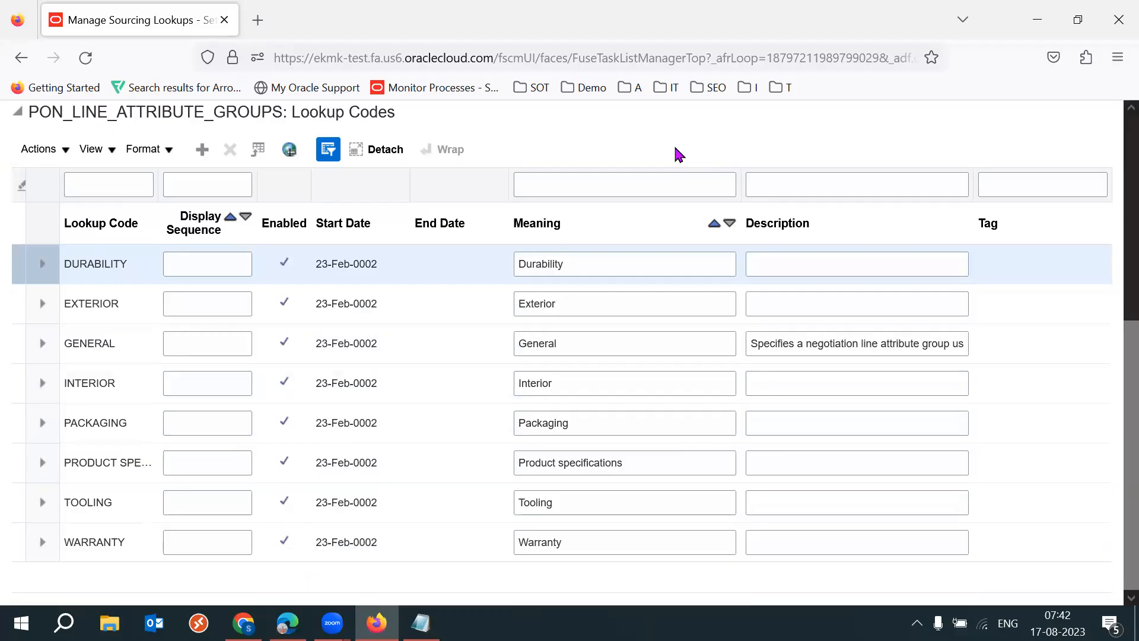
key(F11)
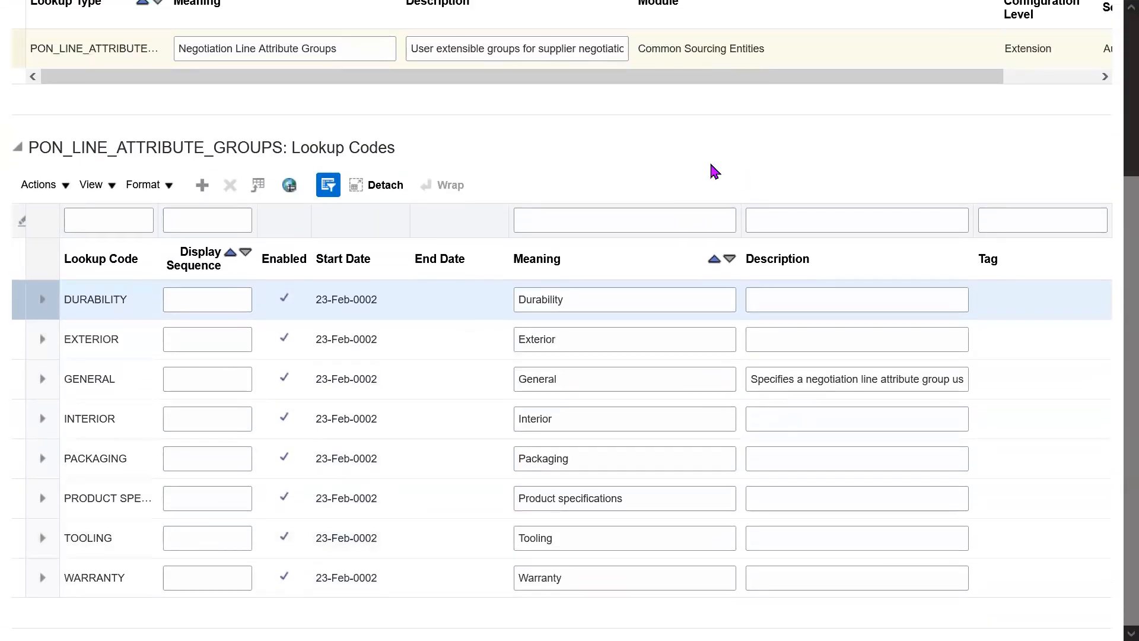
key(F11)
- Switch to Edge and cancel the editing of RFQ NEG2, returning to the negotiations overview
click(287, 623)
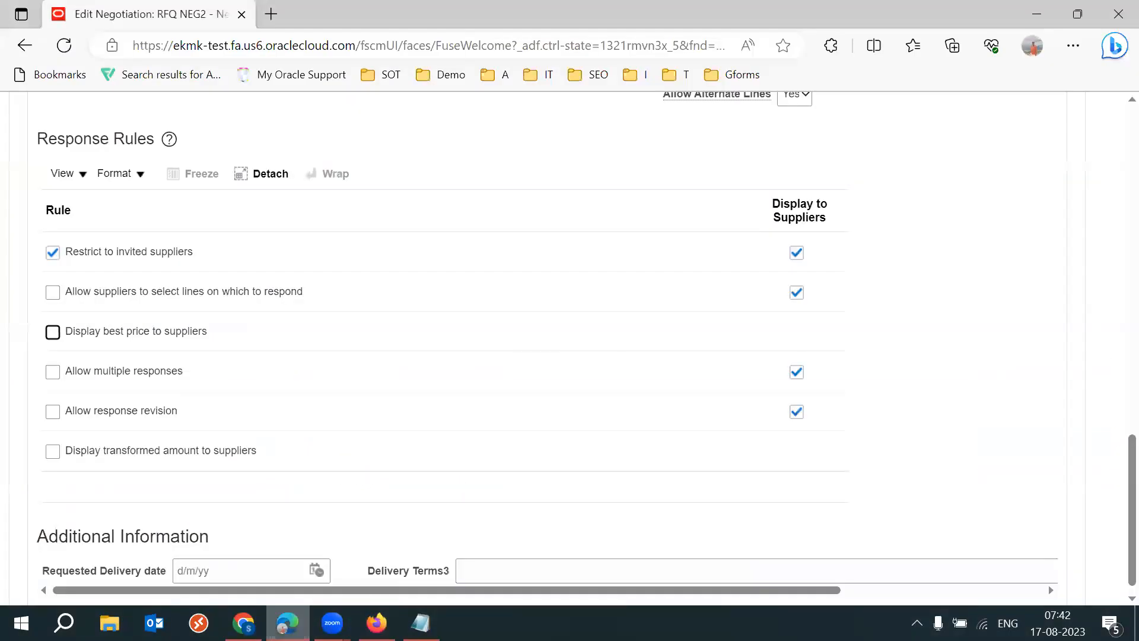
scroll(1111, 351, up, 15)
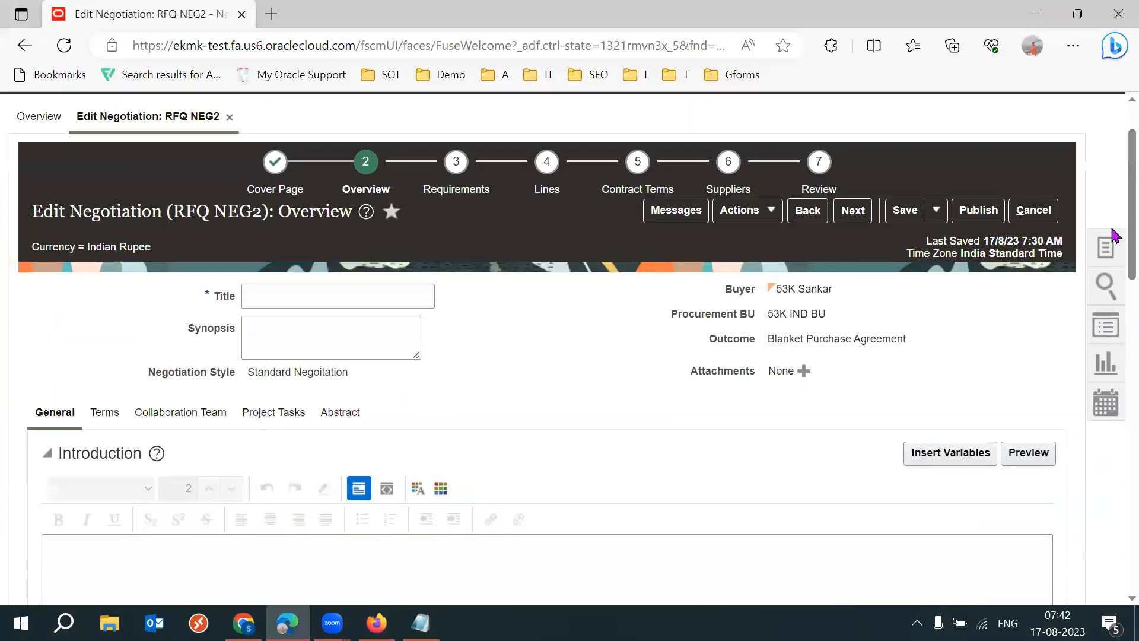
click(1033, 210)
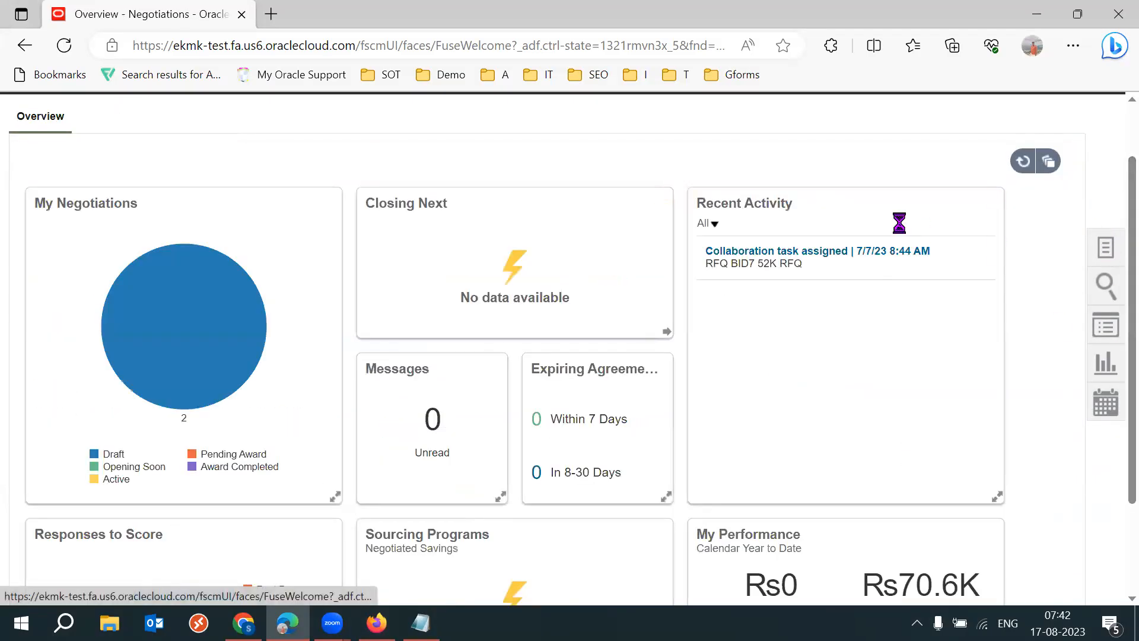
- Go to Manage Negotiations, search for negotiation NEG1 and open that RFQ
click(1107, 253)
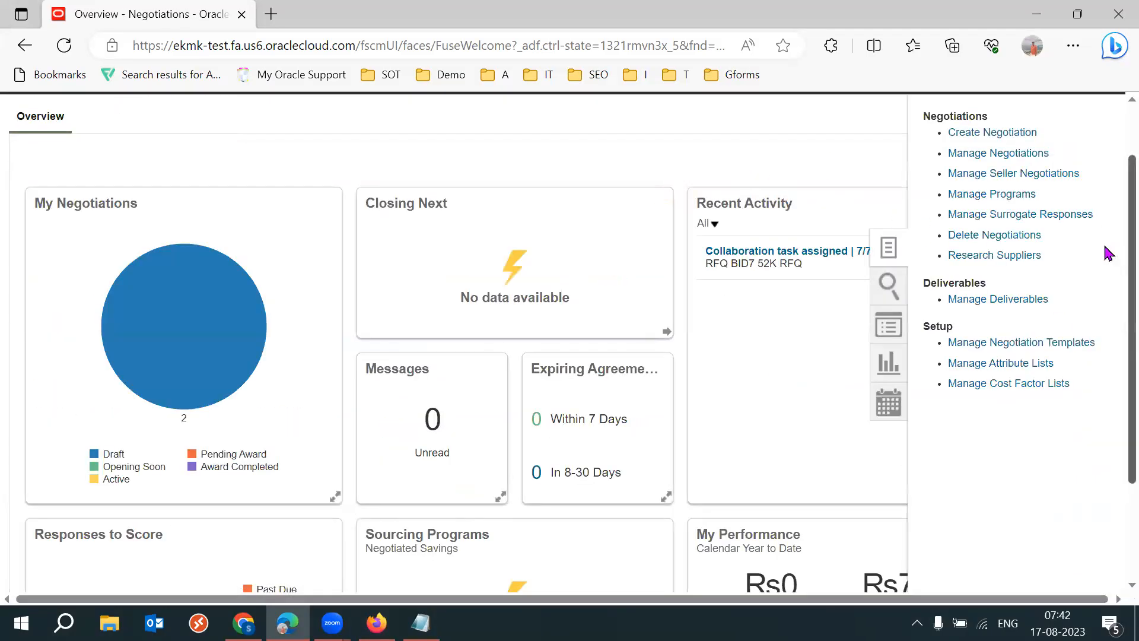
click(970, 153)
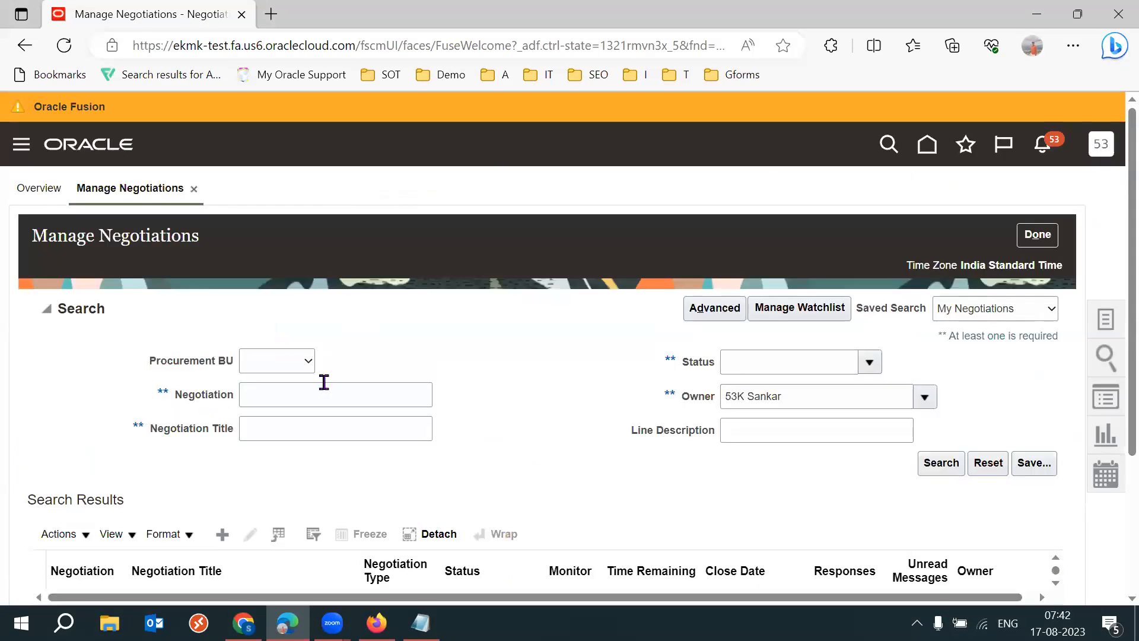
click(296, 392)
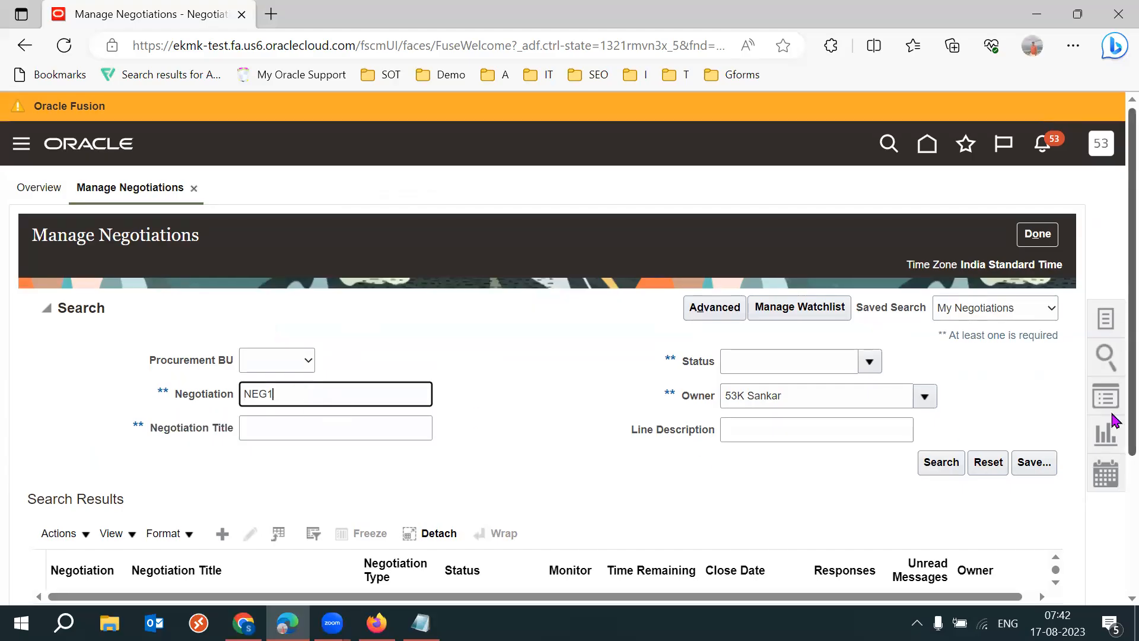
key(Return)
click(57, 319)
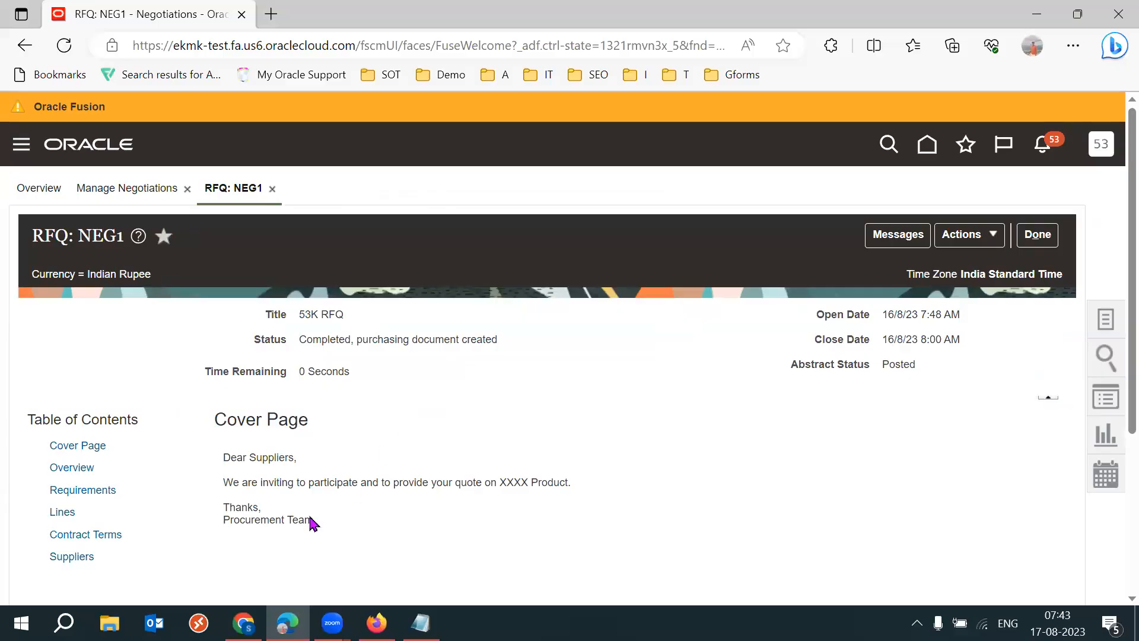
- View the lines summary of RFQ NEG1 and open the details of line 1
click(62, 512)
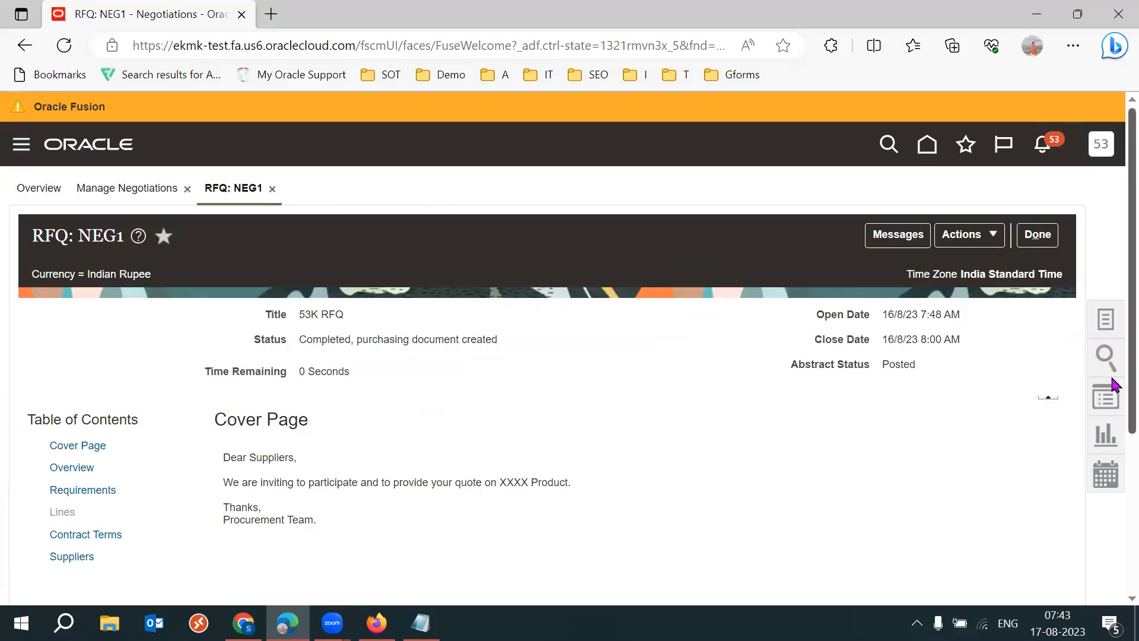
scroll(1111, 421, down, 3)
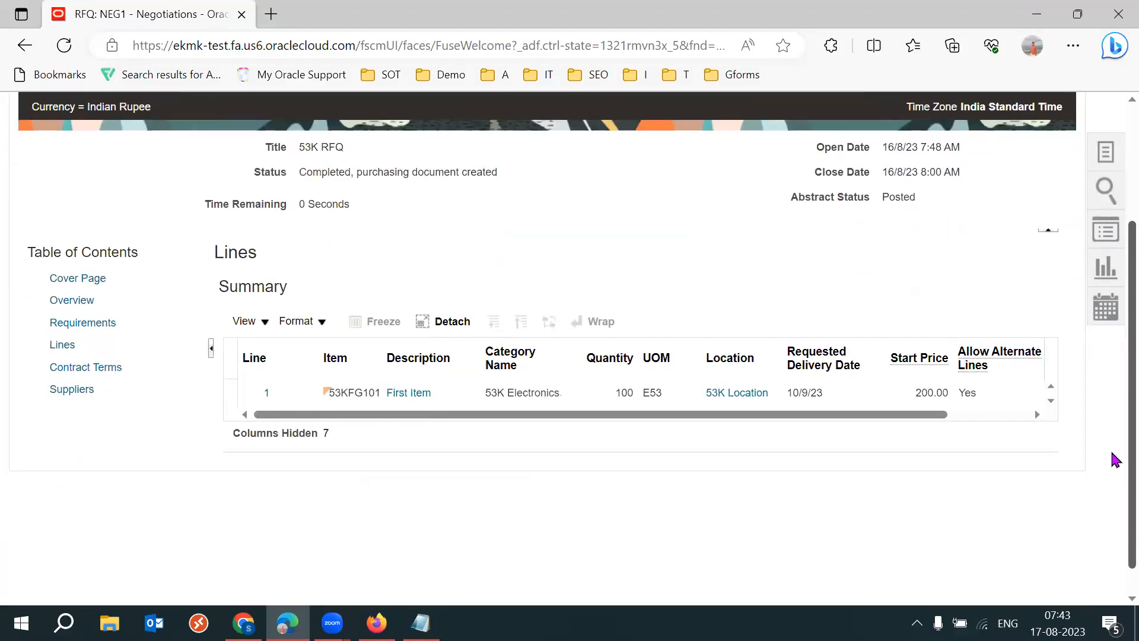
drag(860, 414, 1052, 419)
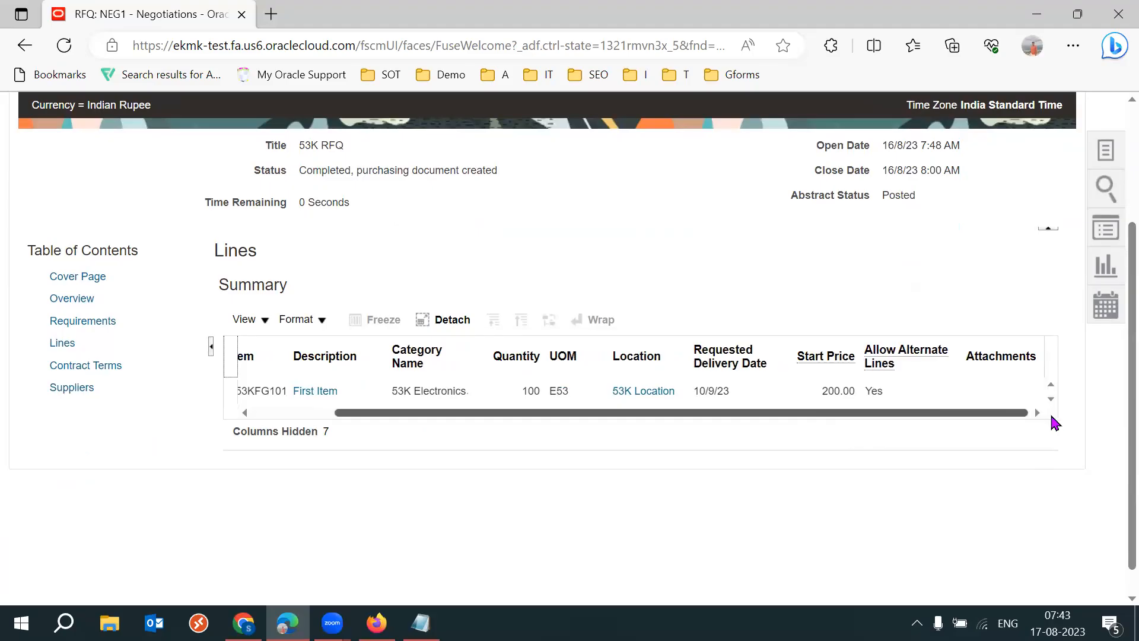
drag(813, 419, 599, 424)
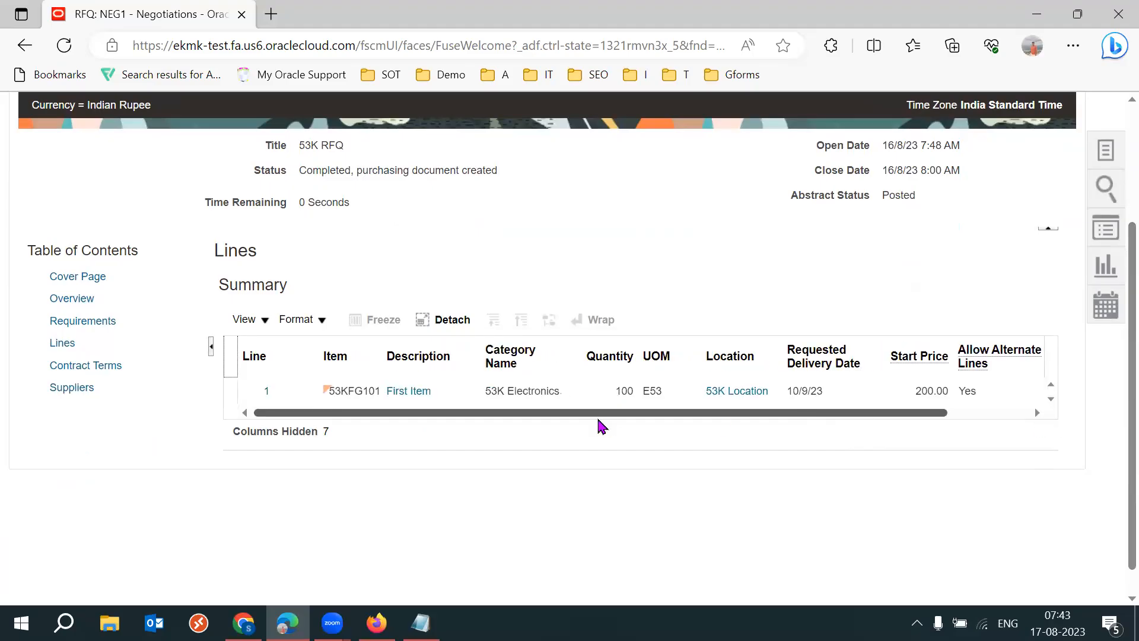
click(267, 392)
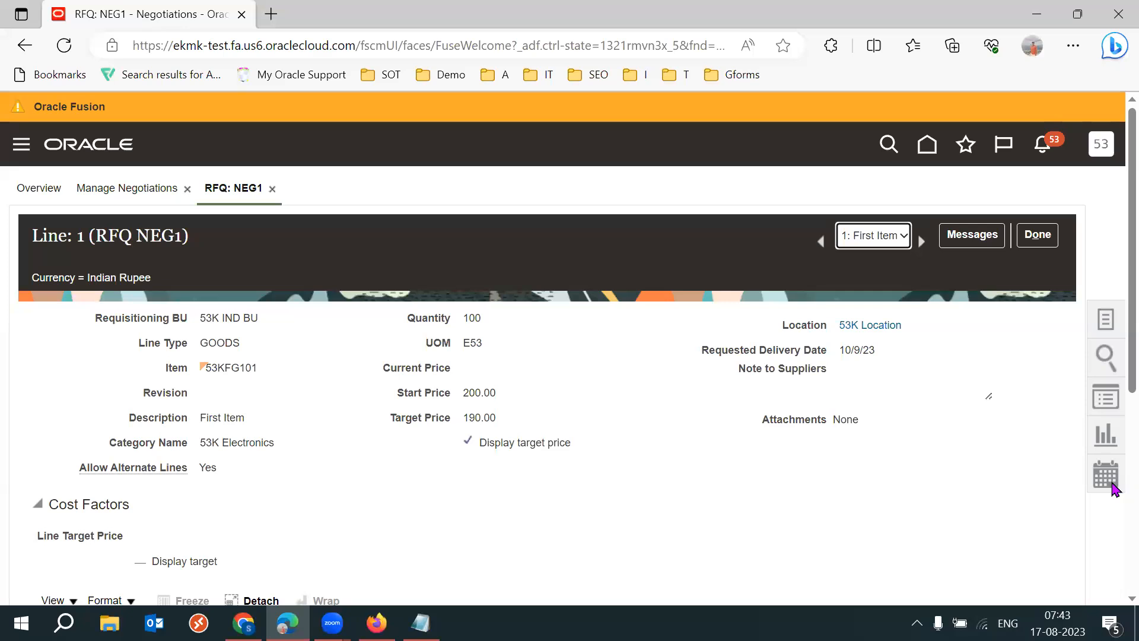
- Review line 1's cost factors and its Product Specifications attribute group
scroll(1112, 332, down, 2)
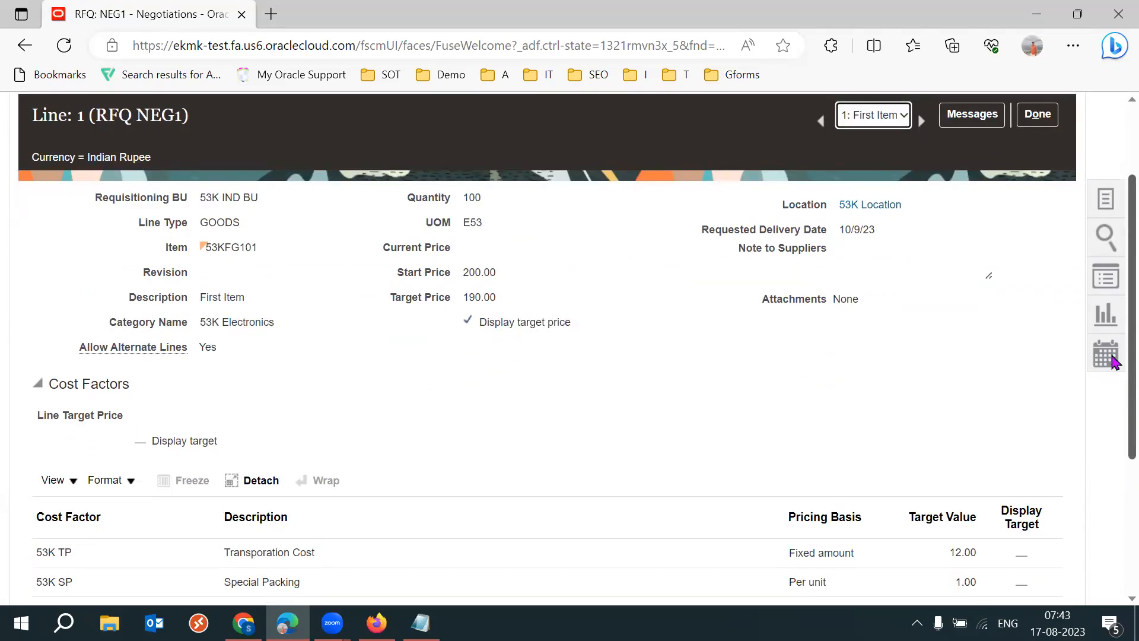
scroll(1115, 392, down, 2)
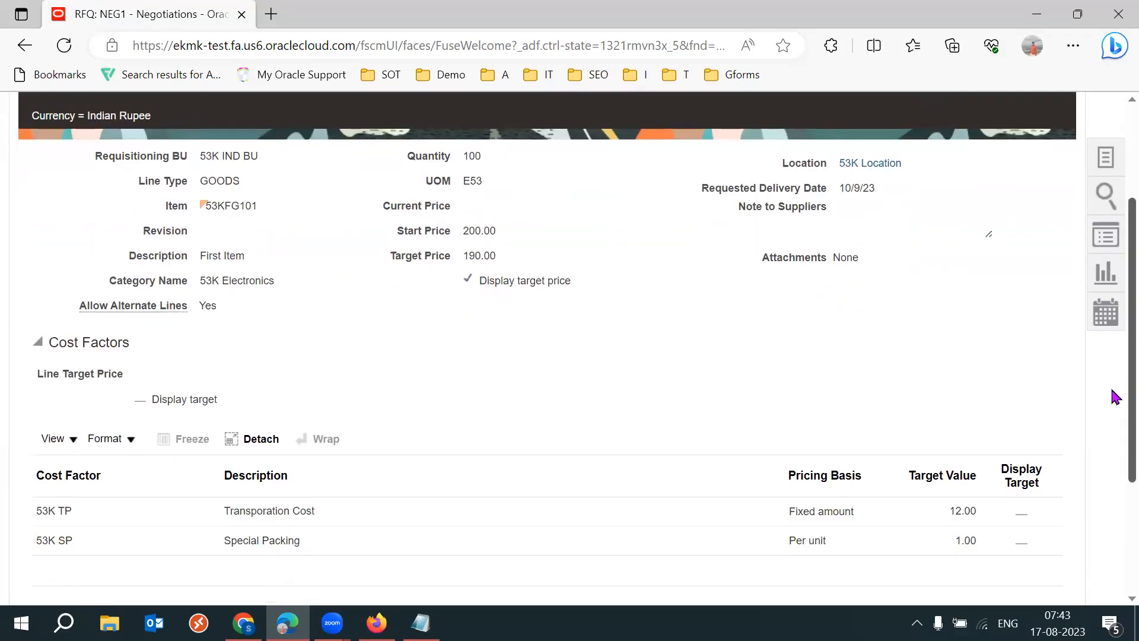
scroll(1114, 468, down, 2)
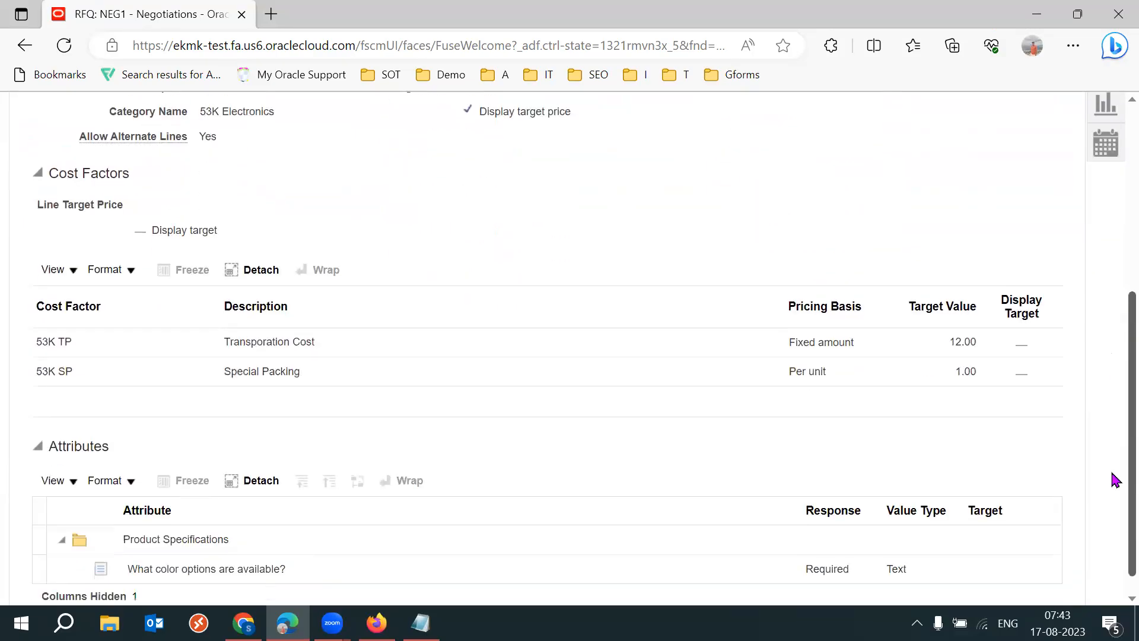
triple_click(195, 513)
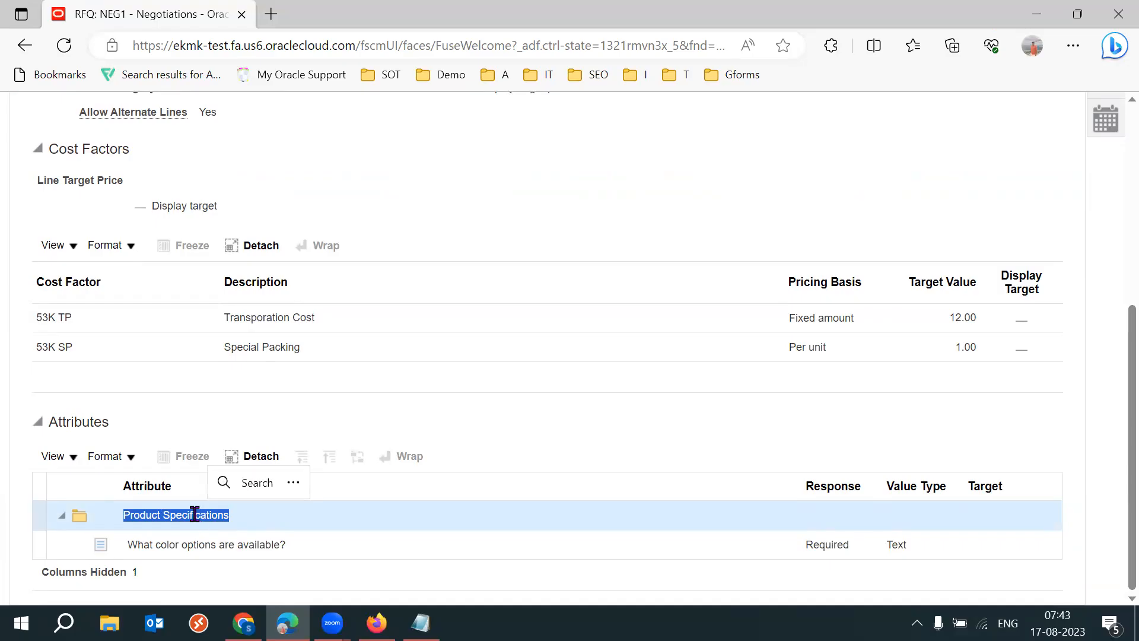
click(582, 466)
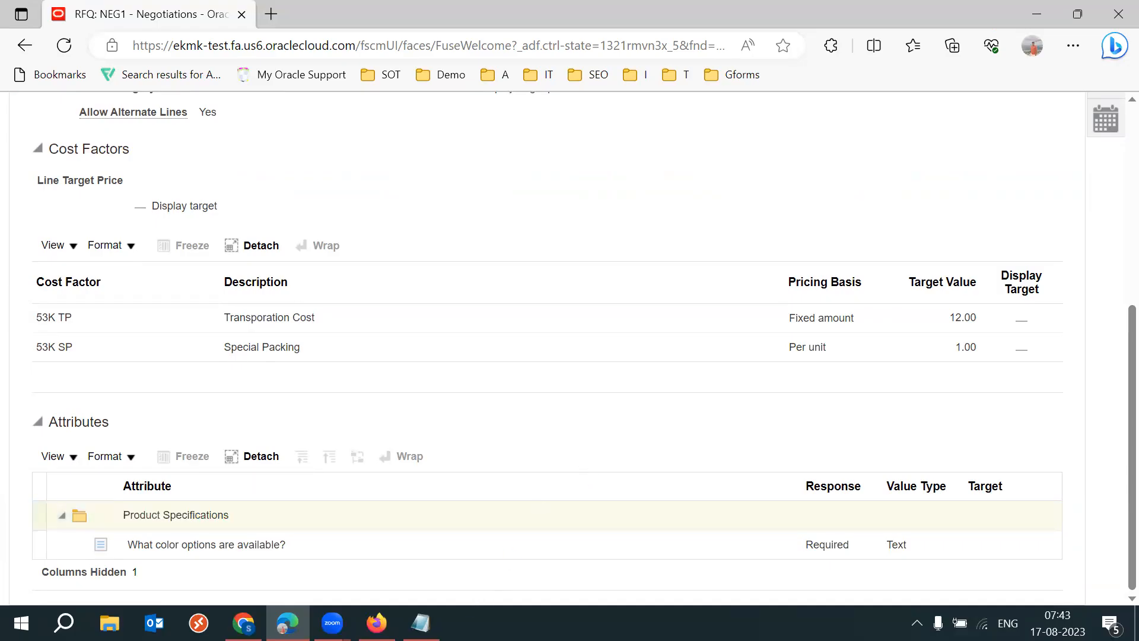
- Switch to Firefox and compare the PON_LINE_ATTRIBUTE_GROUPS code meanings, including Product specifications, Warranty and Interior, with the RFQ line's attribute group
mouse_move(376, 623)
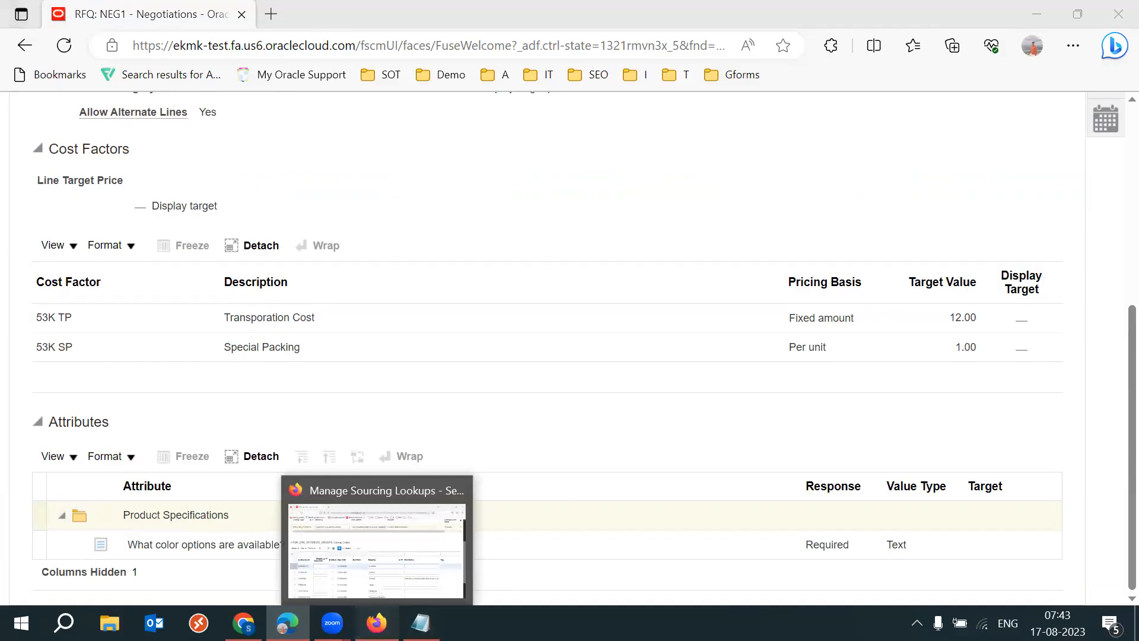
click(377, 543)
double_click(611, 408)
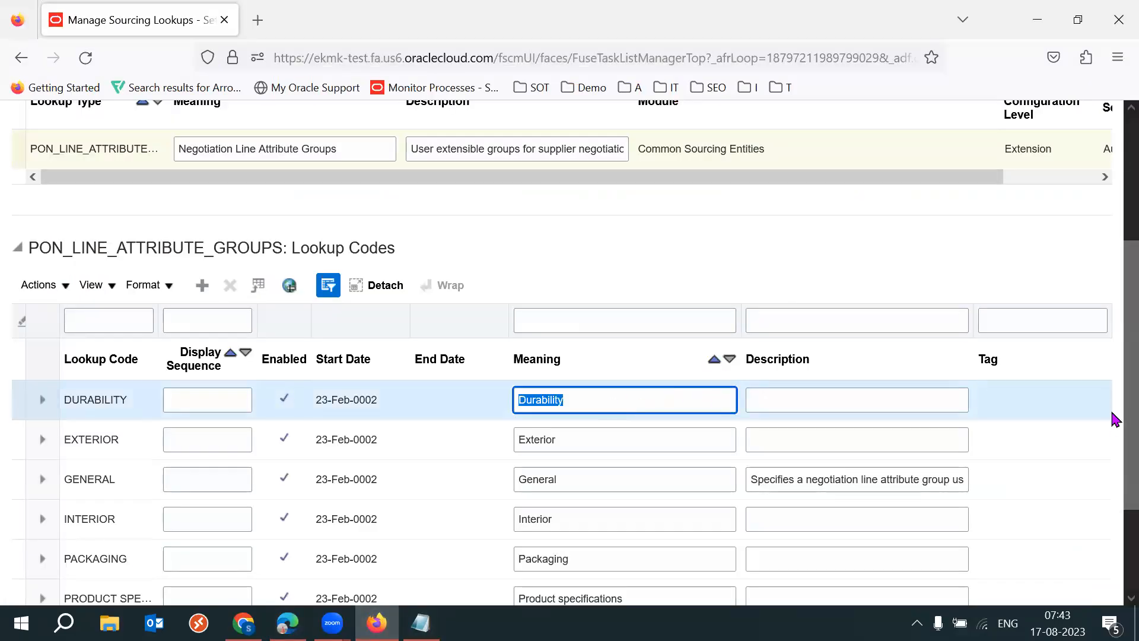
scroll(1113, 462, down, 3)
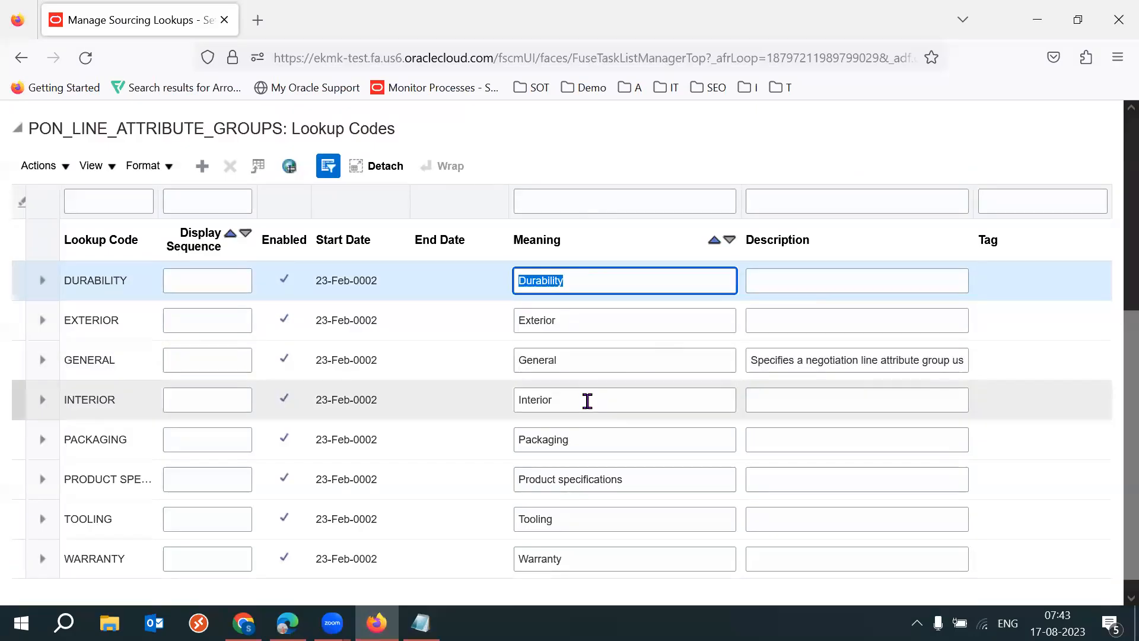
triple_click(642, 475)
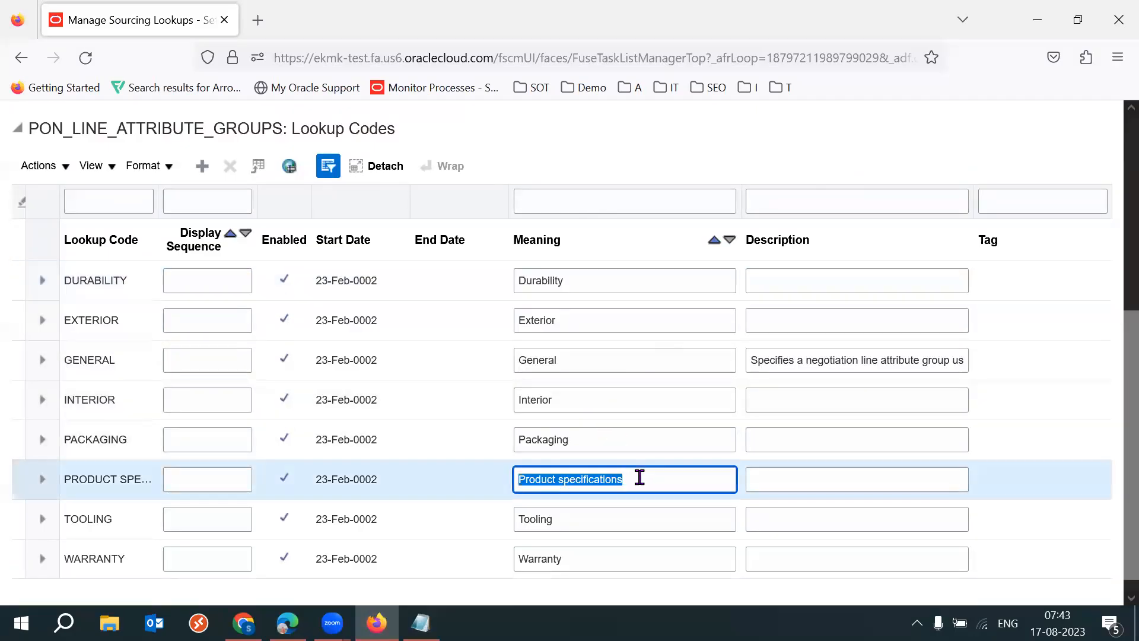
key(Home)
triple_click(587, 560)
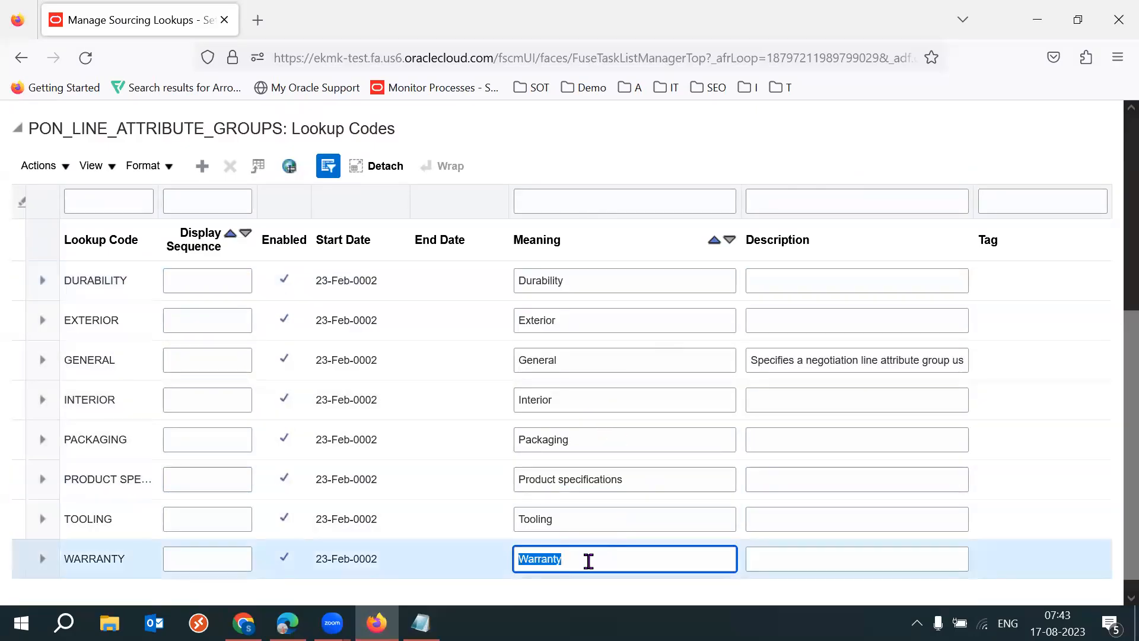
key(Home)
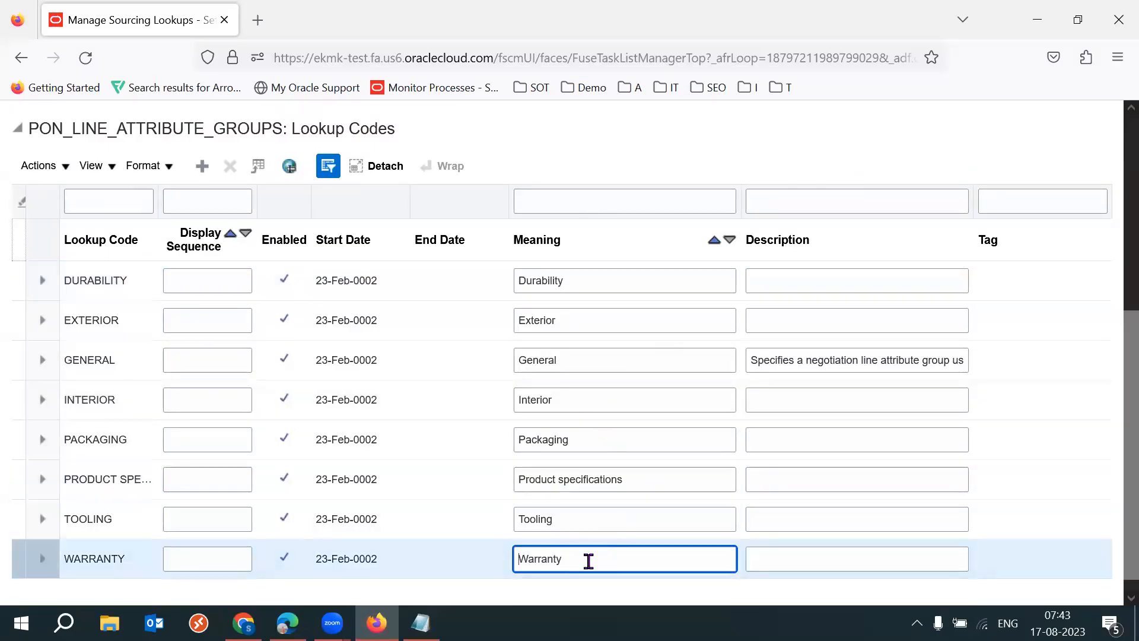
triple_click(600, 408)
key(Home)
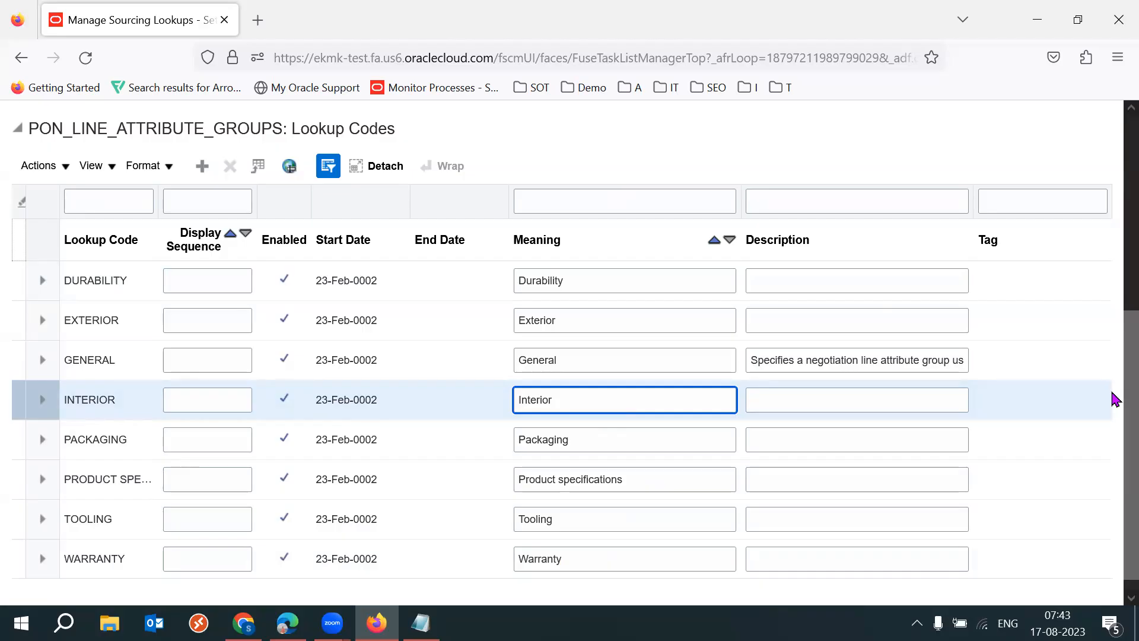
- Leave the PON_LINE_ATTRIBUTE_GROUPS lookup without saving and look over the remaining sourcing lookups in the list
scroll(1111, 238, up, 8)
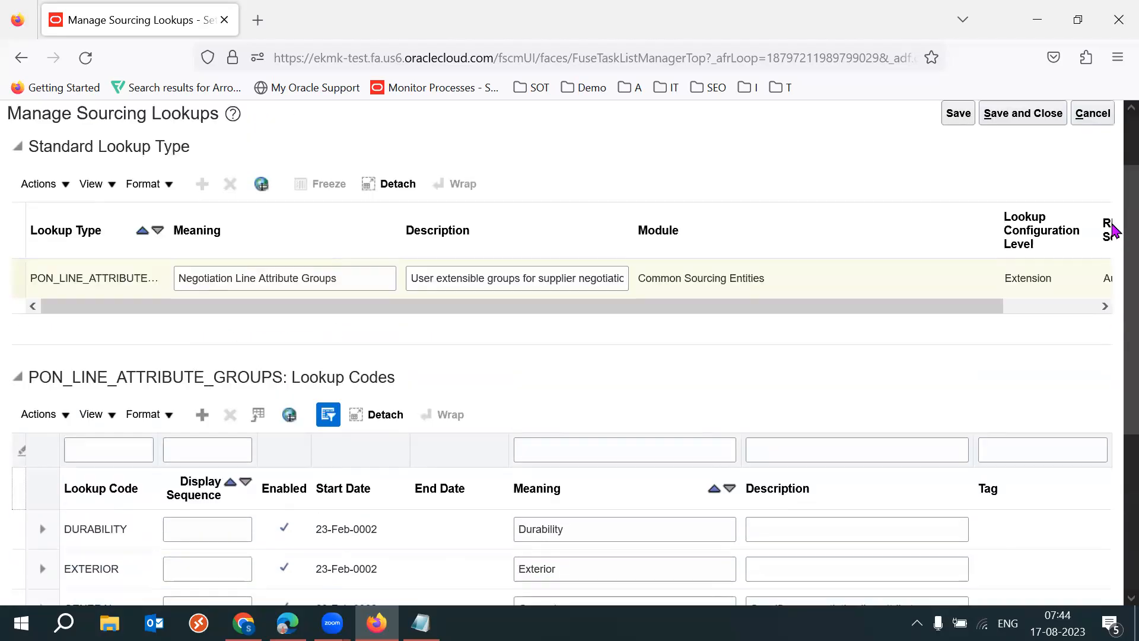
click(1103, 197)
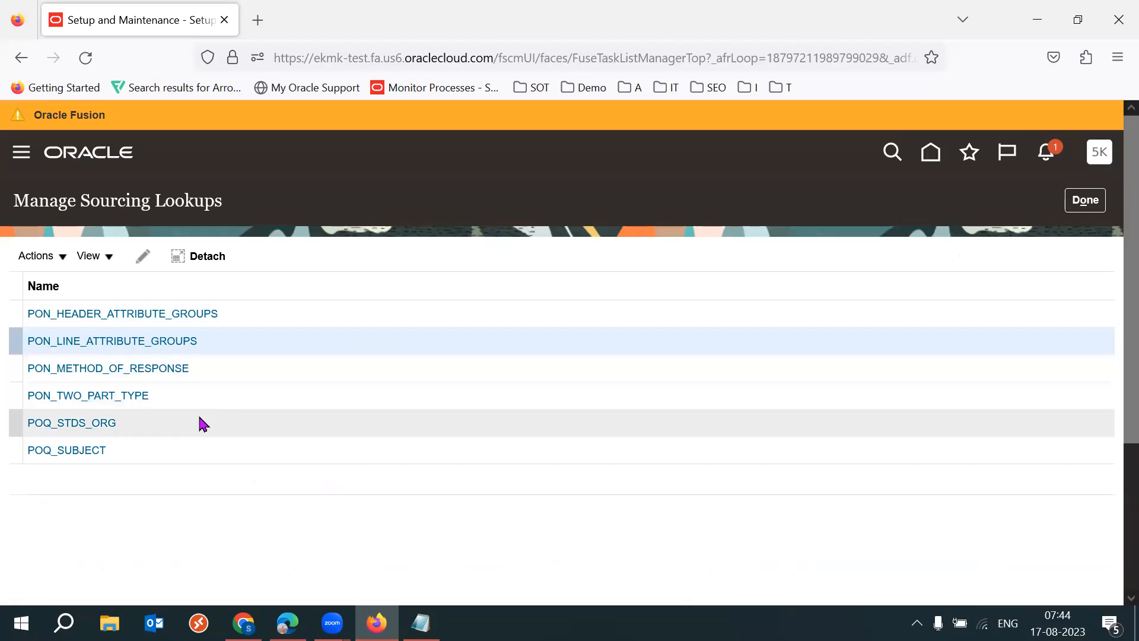
click(158, 420)
click(158, 449)
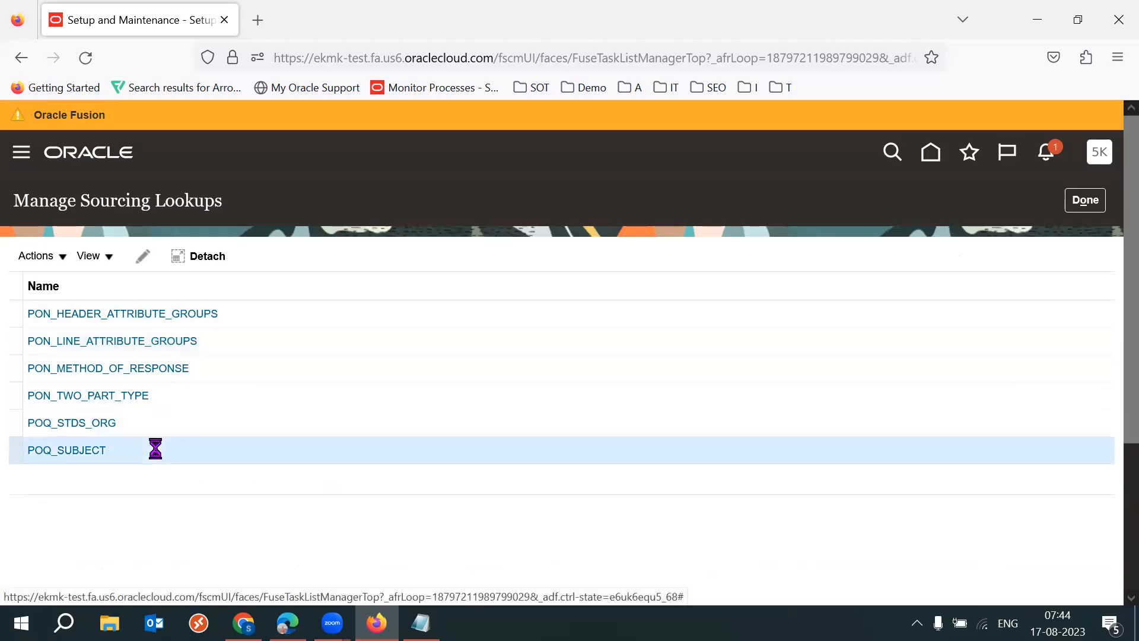
click(173, 423)
click(202, 400)
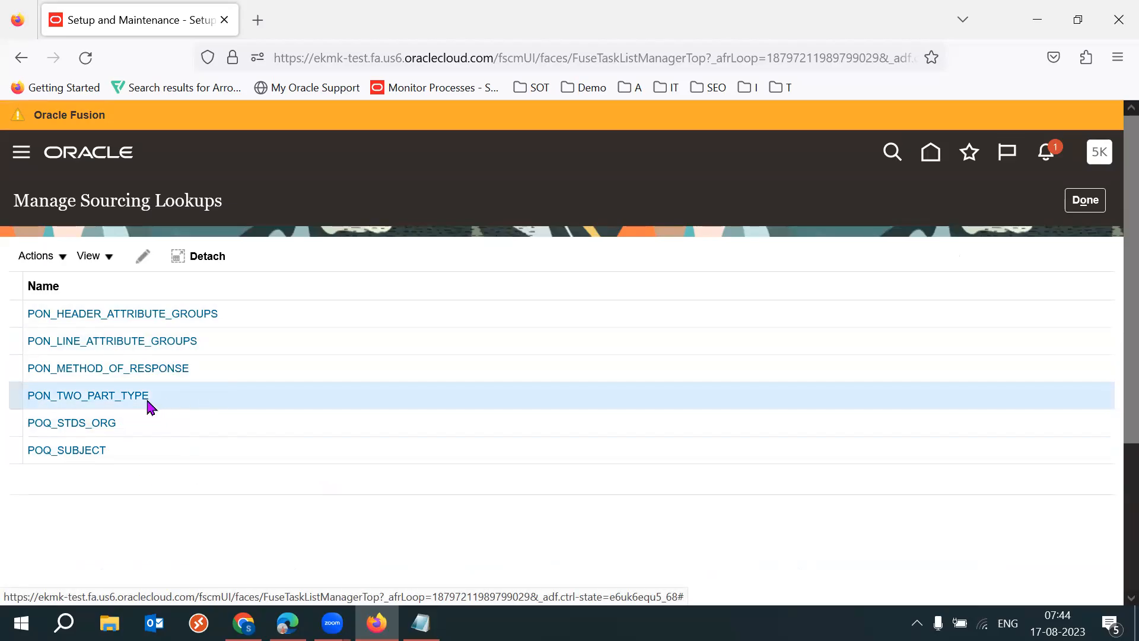
- Open the PON_TWO_PART_TYPE lookup, inspect the PON prefix of its lookup type, and leave it without saving
click(94, 396)
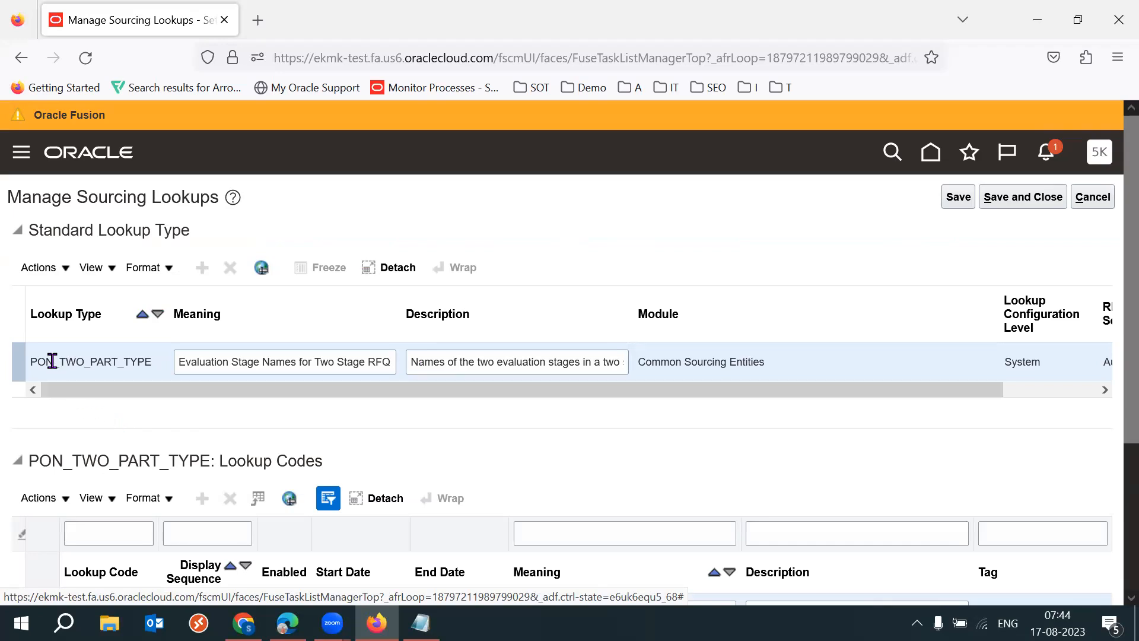
drag(52, 361, 28, 363)
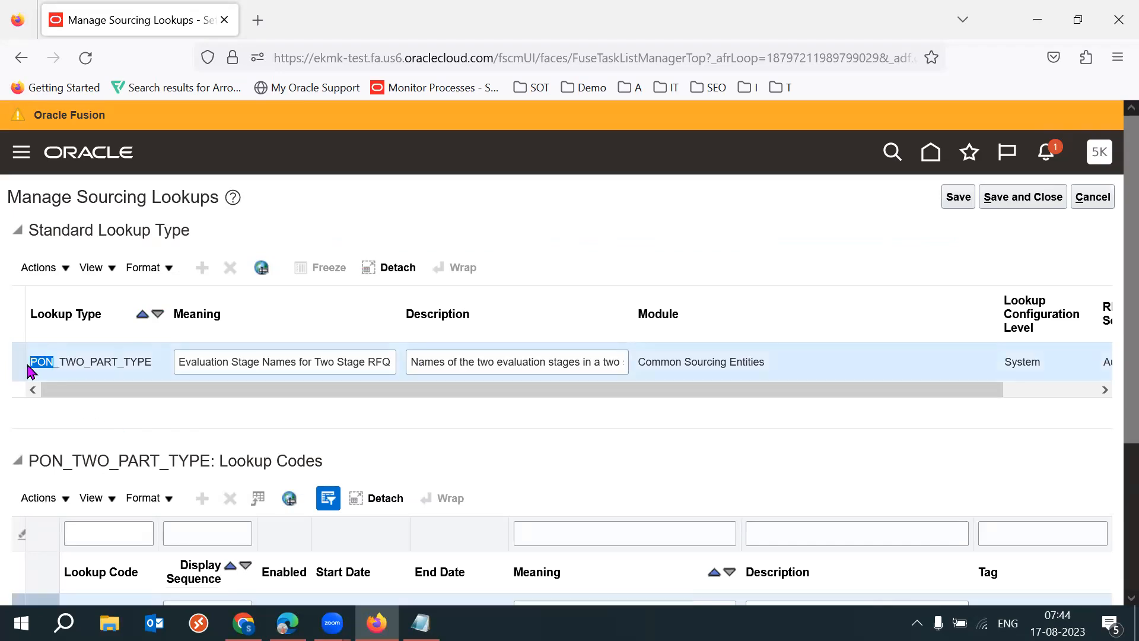
click(56, 360)
drag(47, 361, 58, 359)
click(1093, 197)
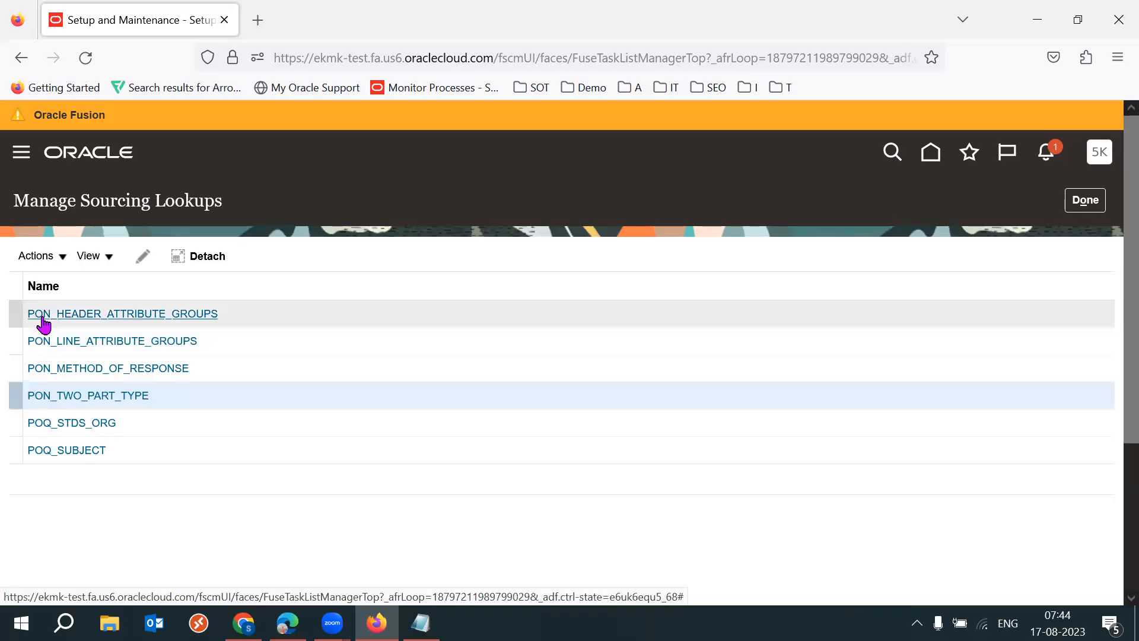
- Reopen the PON_TWO_PART_TYPE lookup and compare the meanings of its TECHNICAL and COMMERCIAL codes with the Two Stage RFQ meaning
click(74, 395)
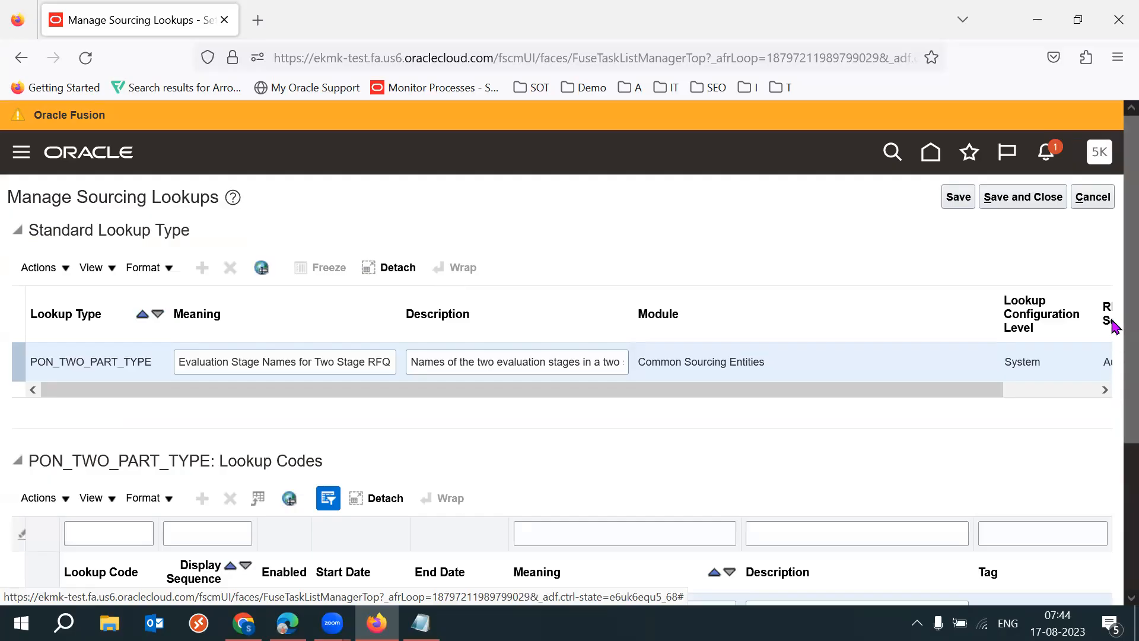
scroll(1110, 321, down, 3)
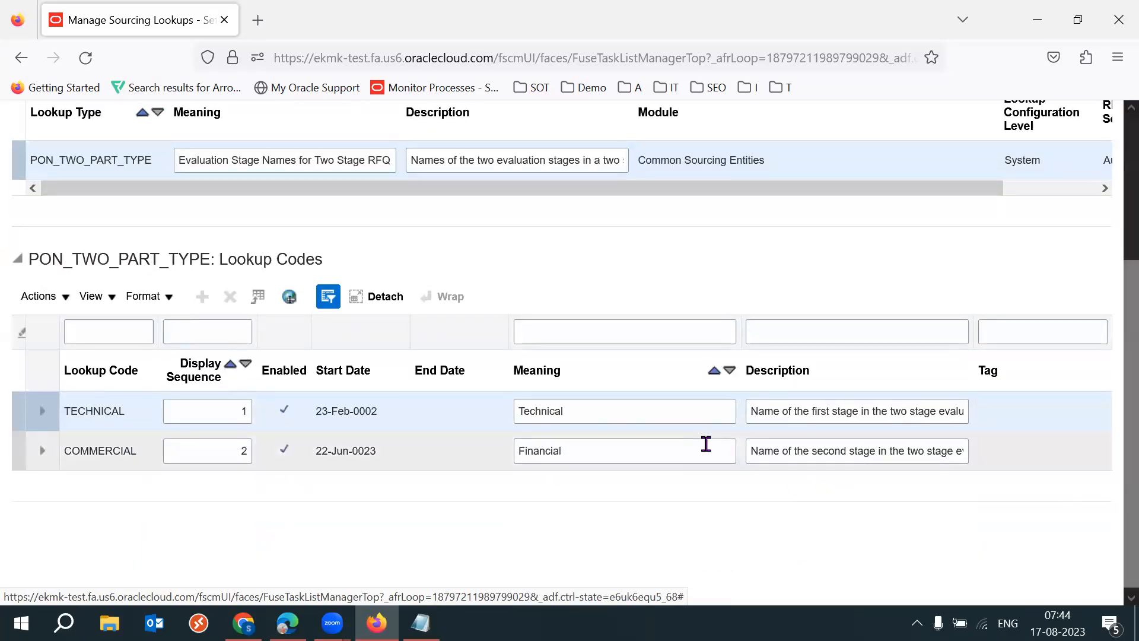
double_click(613, 411)
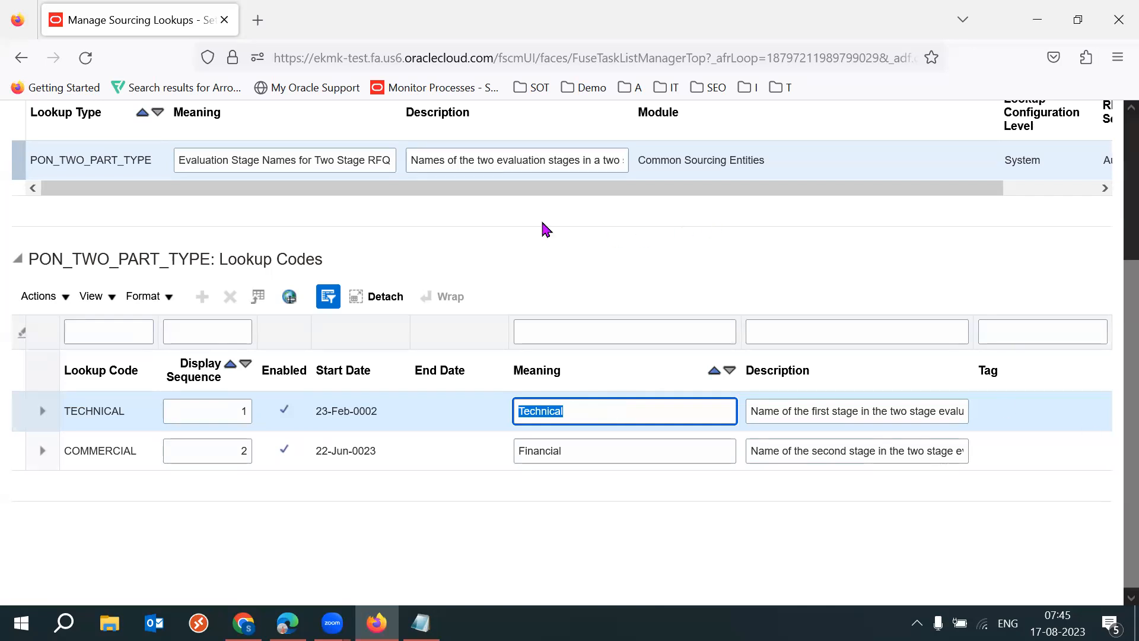
drag(315, 159, 388, 160)
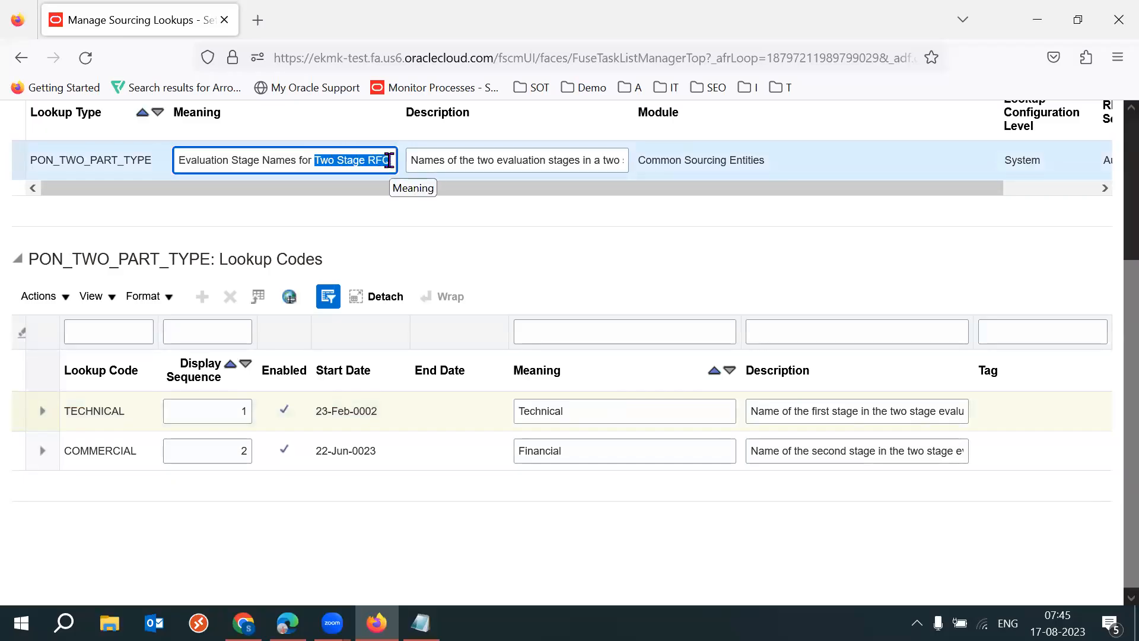
click(614, 408)
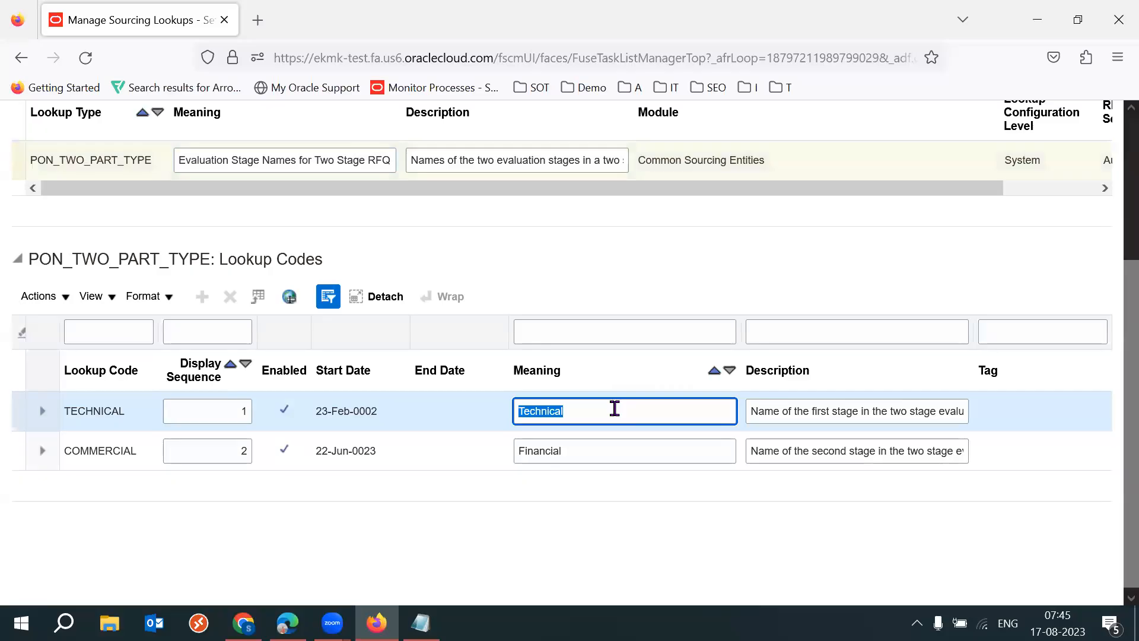
click(644, 456)
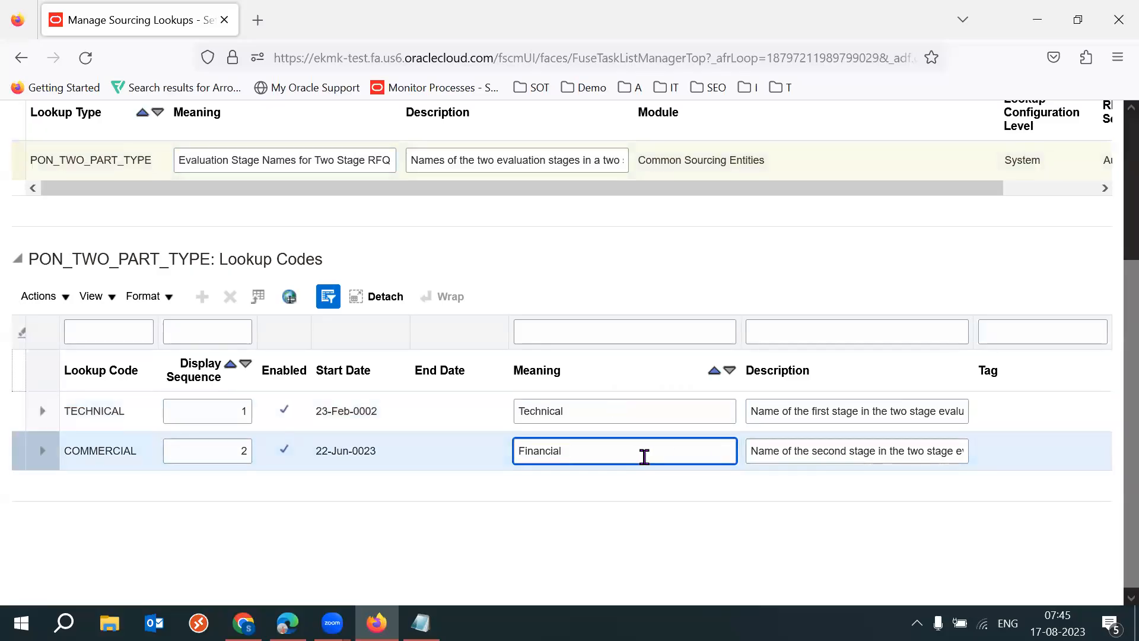
click(597, 414)
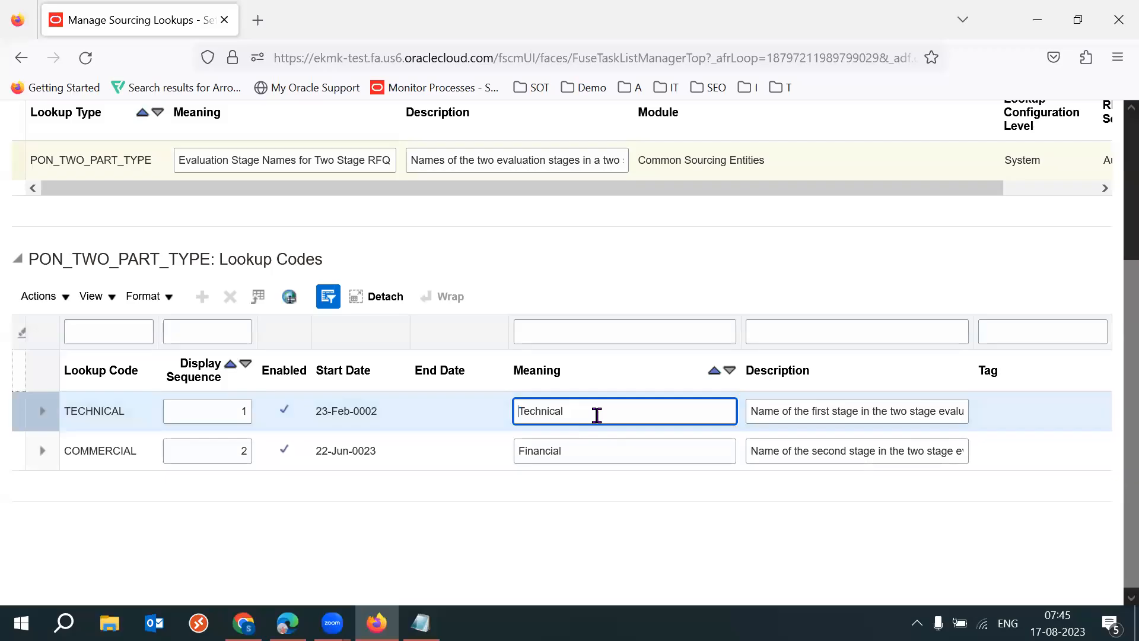
- Set the COMMERCIAL lookup code's meaning to Commercial, then save and close the lookup
click(595, 449)
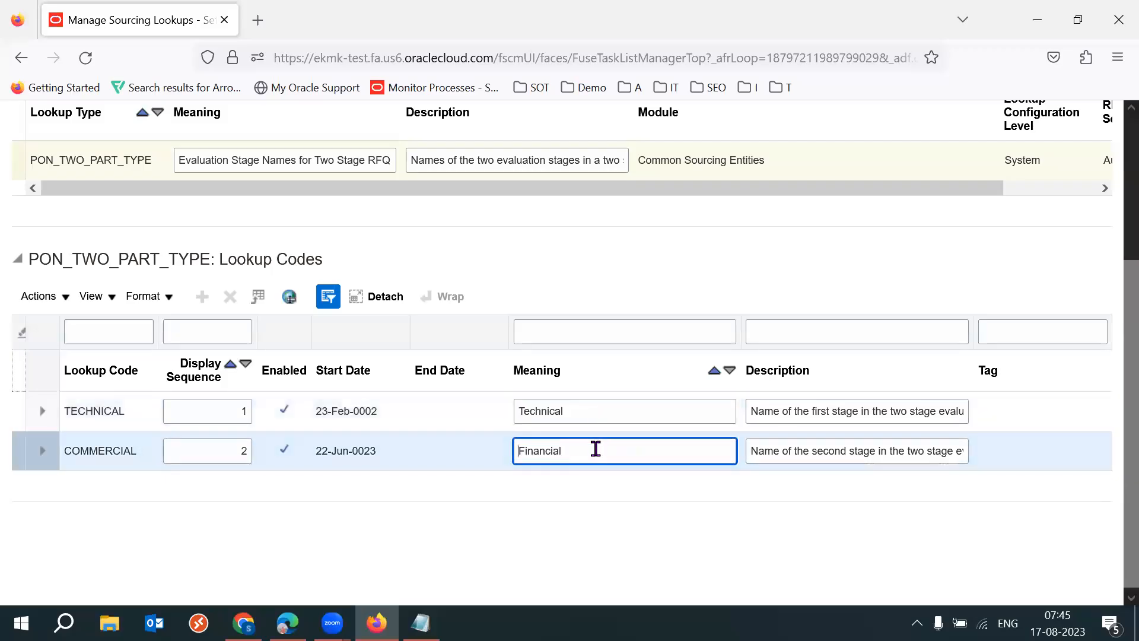
double_click(596, 449)
text(Commer)
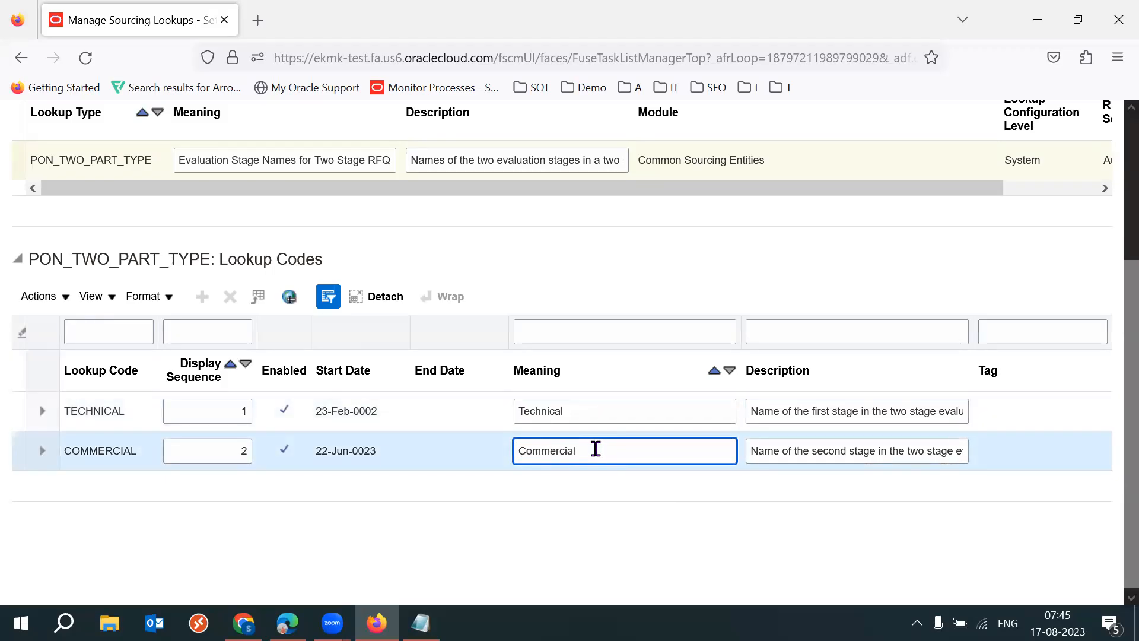
click(632, 454)
click(600, 417)
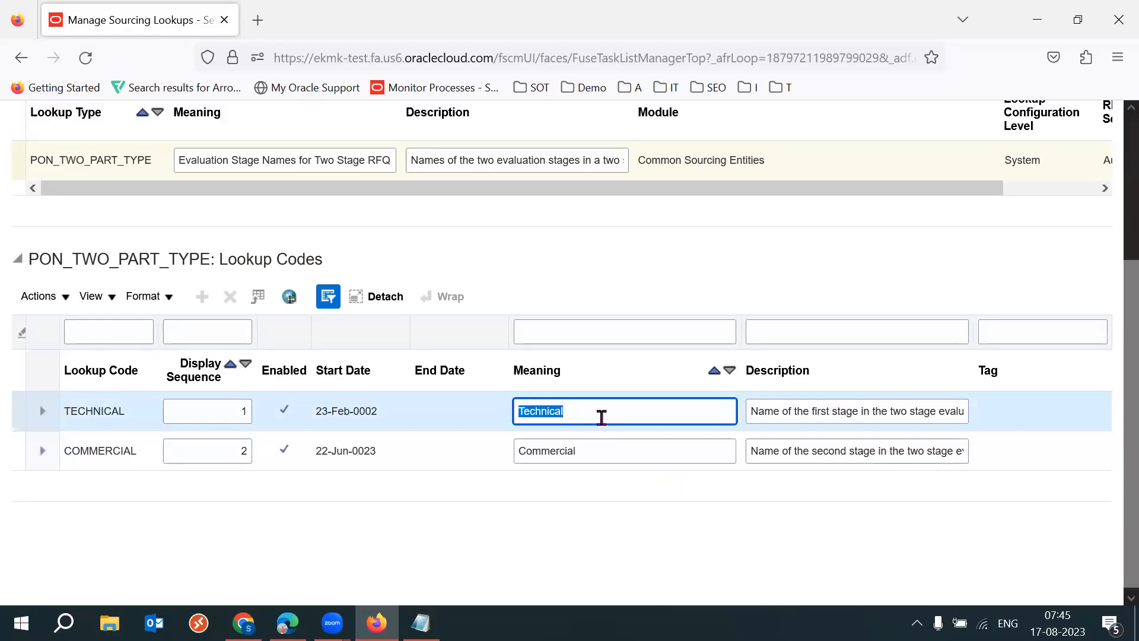
click(614, 449)
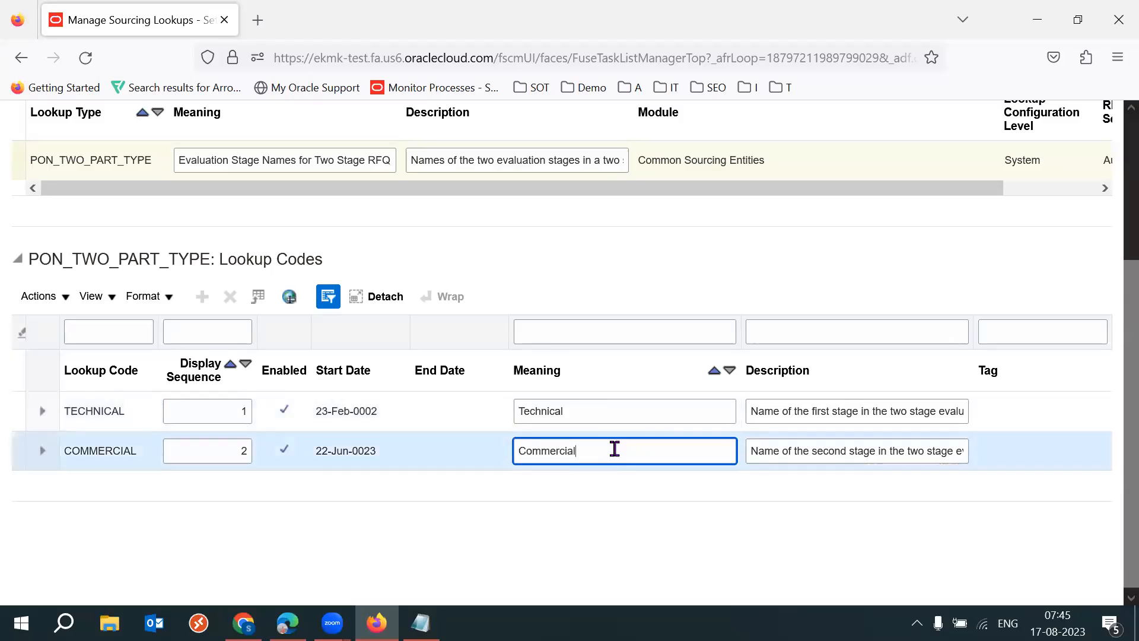
click(614, 449)
click(544, 492)
drag(1123, 490, 1111, 401)
scroll(1112, 391, up, 3)
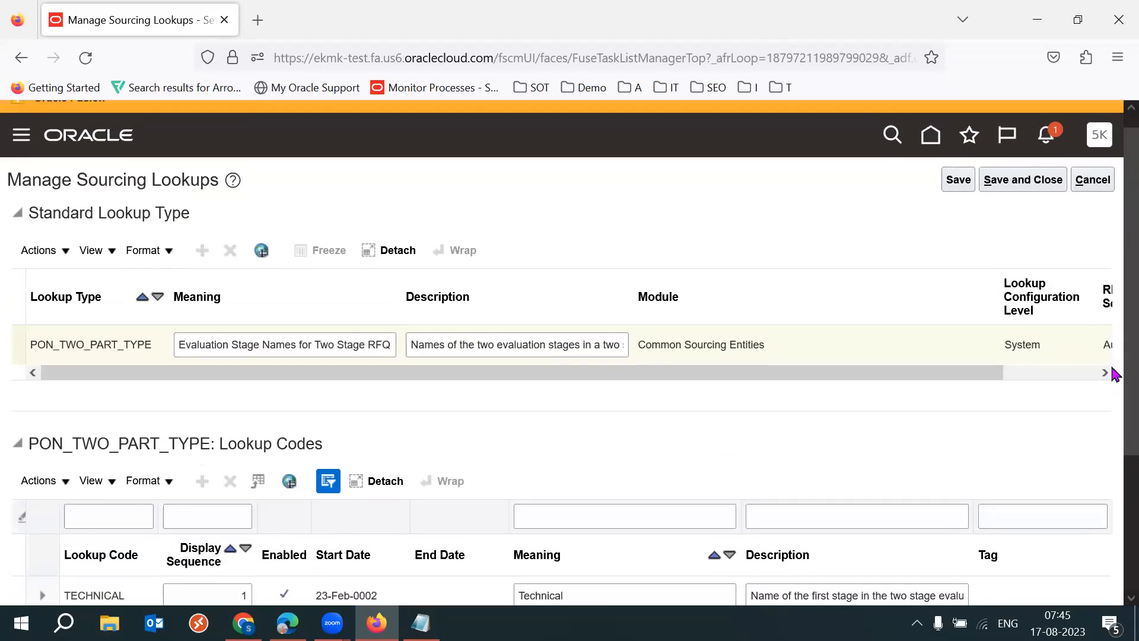
scroll(1113, 371, up, 1)
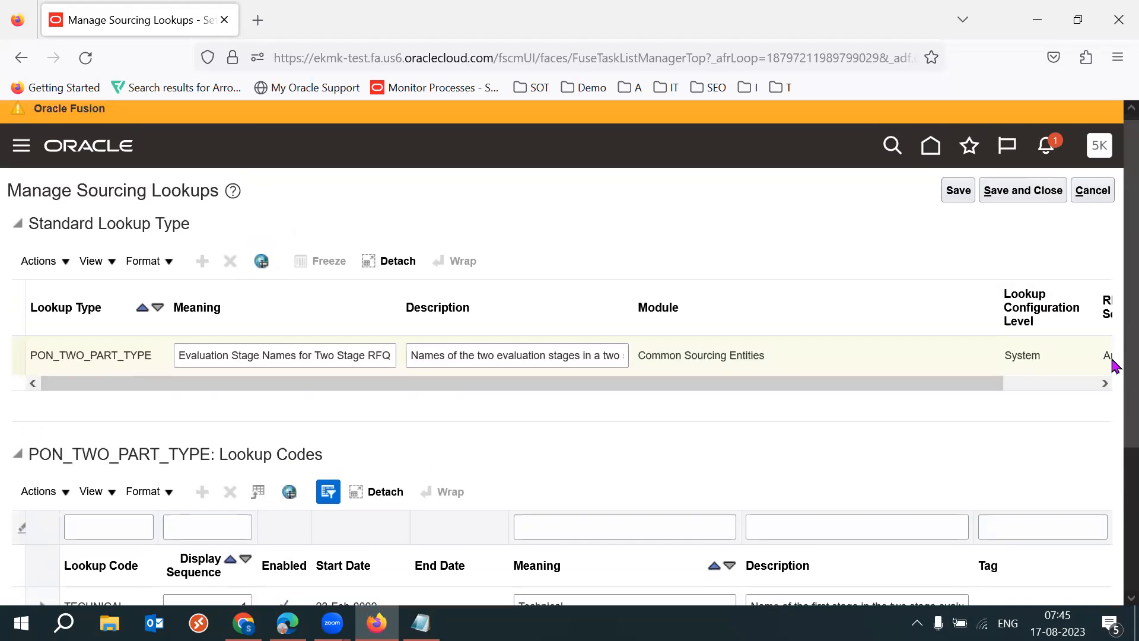
click(1033, 198)
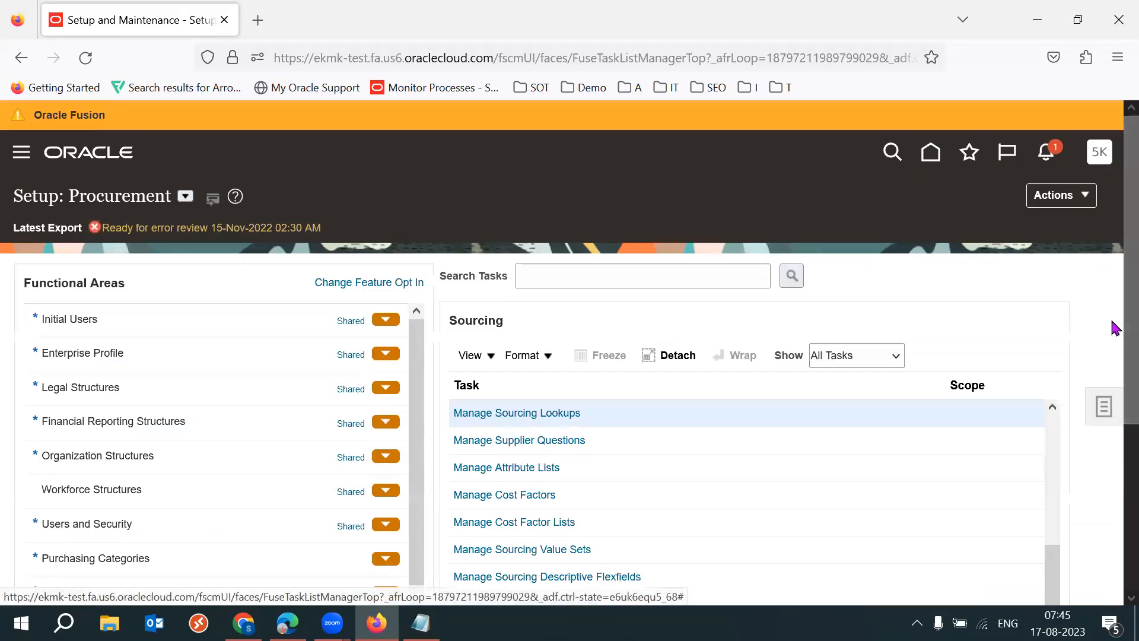
- Open the Manage Negotiation Styles task from the Sourcing task list and search for negotiation styles starting with "Stand"
scroll(1111, 309, down, 3)
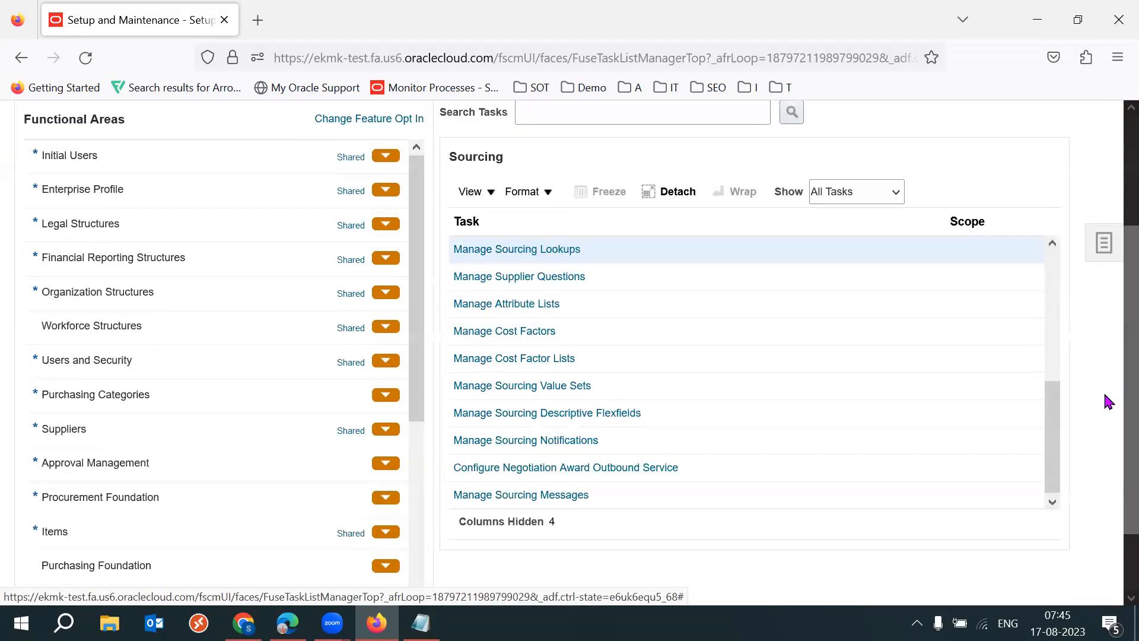
drag(1052, 437, 1050, 367)
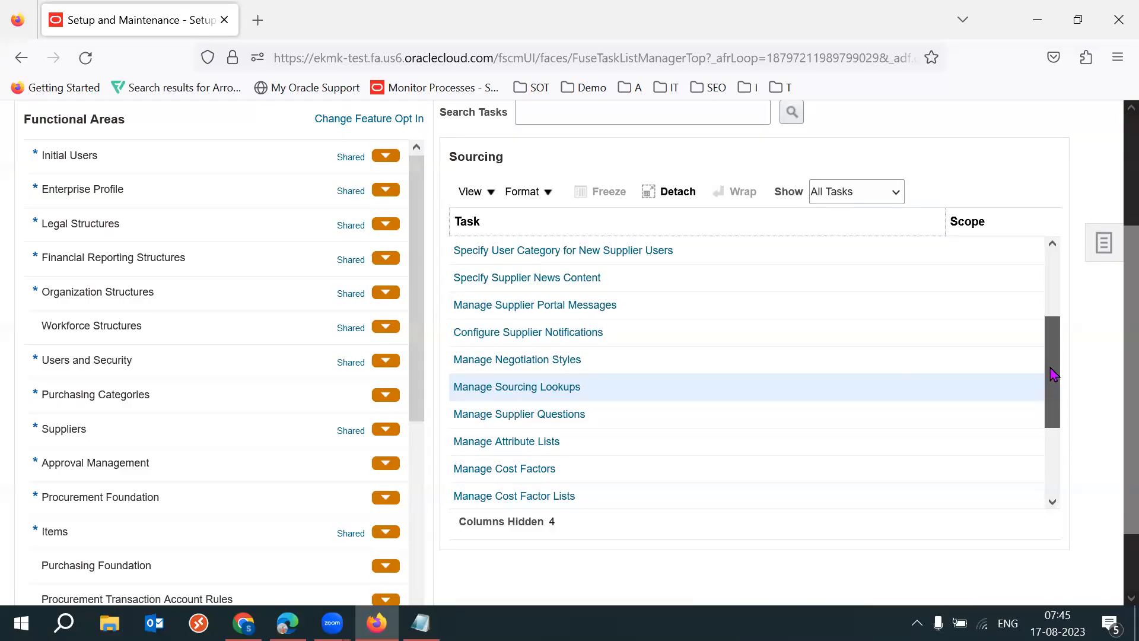
click(476, 363)
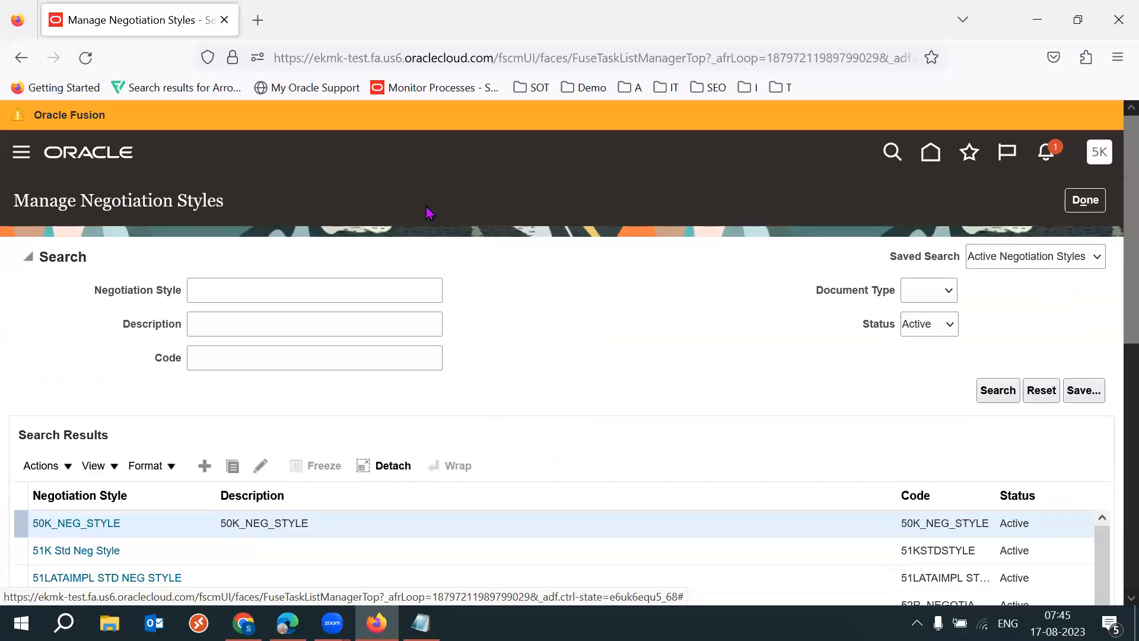
click(236, 289)
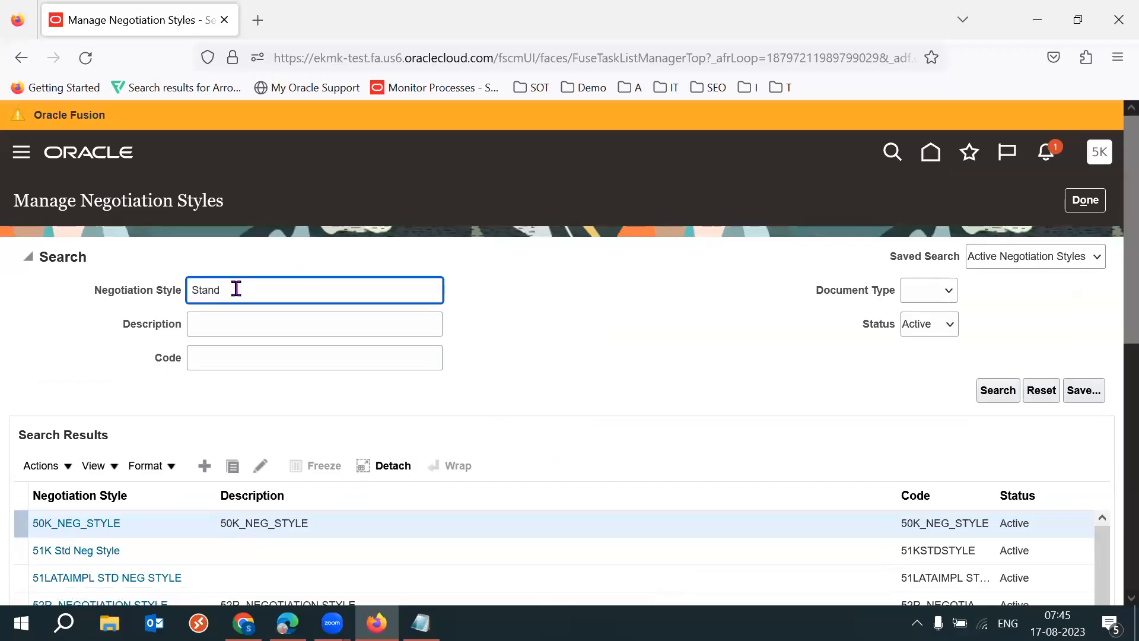
text(Stand)
key(Return)
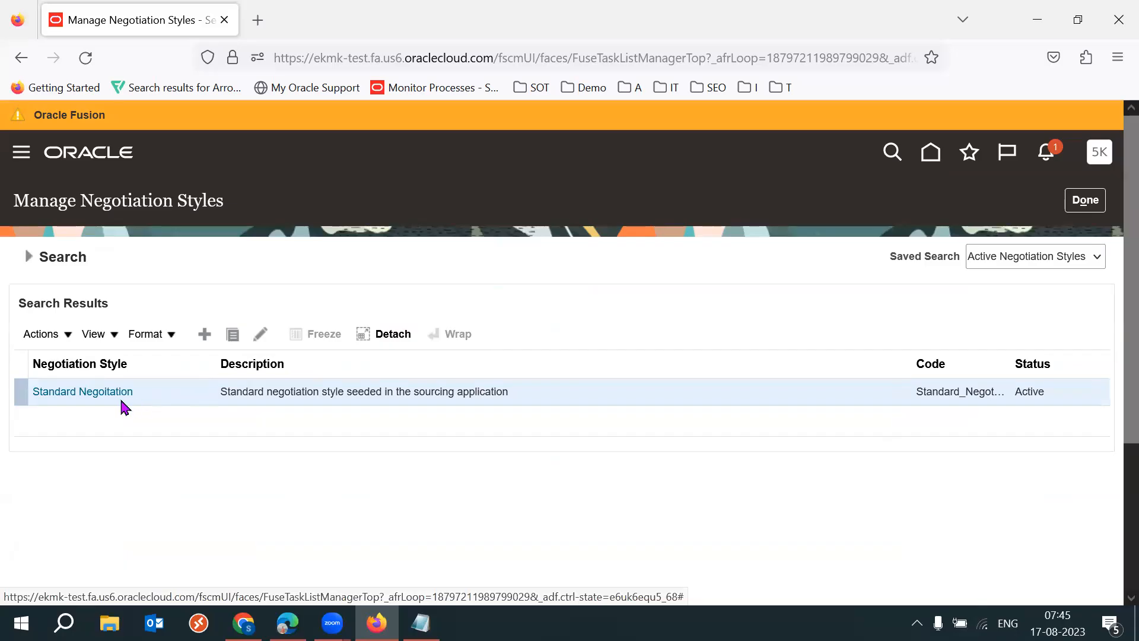
- Duplicate the Standard Negoitation style and review the new style's document types, overview, lines and requirements controls
click(234, 341)
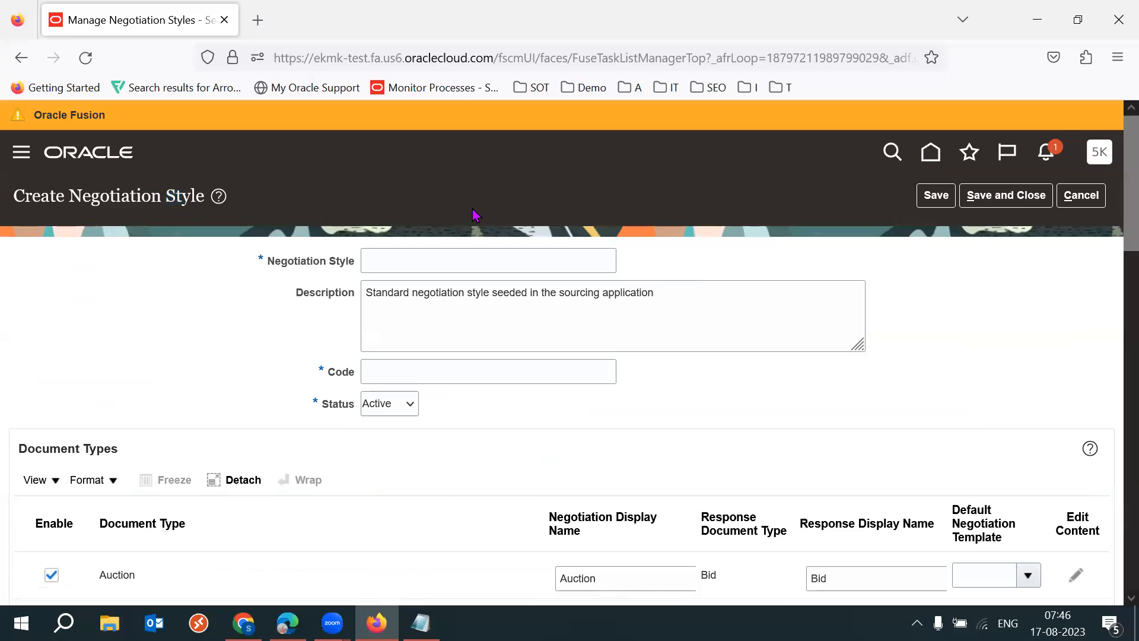
drag(166, 196, 205, 196)
click(153, 324)
drag(167, 195, 206, 198)
click(149, 290)
scroll(1111, 261, down, 3)
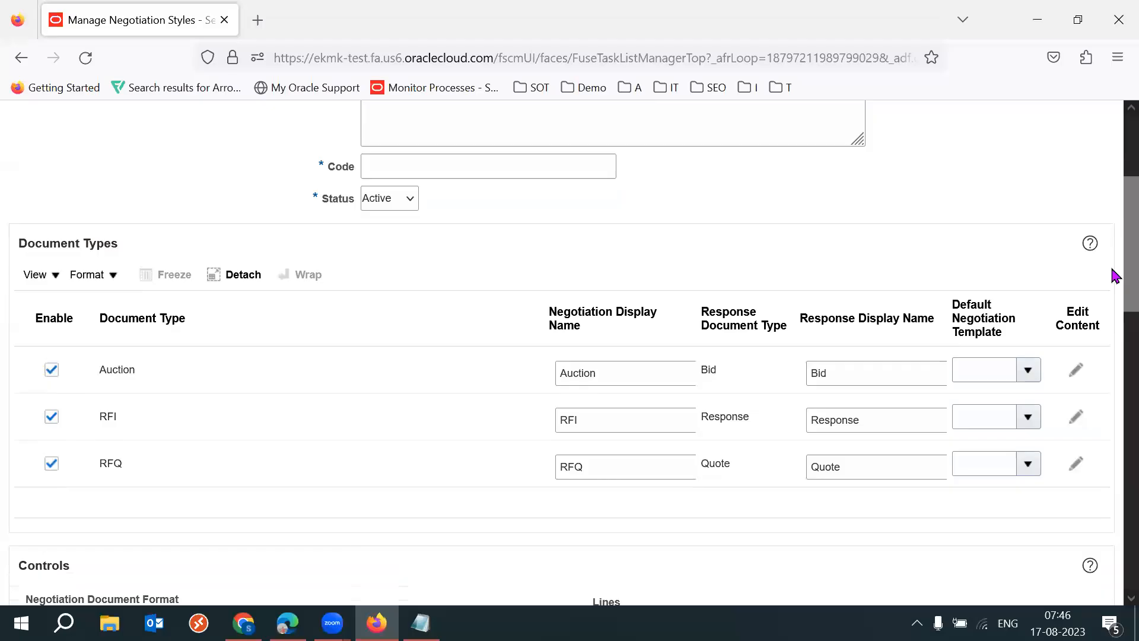
click(249, 477)
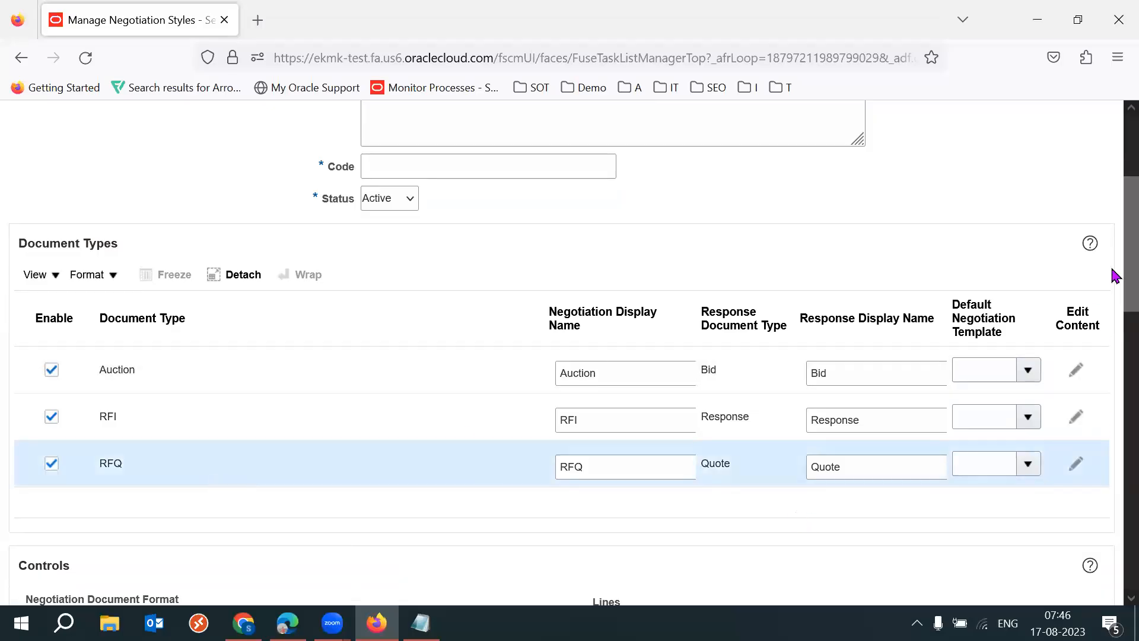
scroll(1112, 308, down, 7)
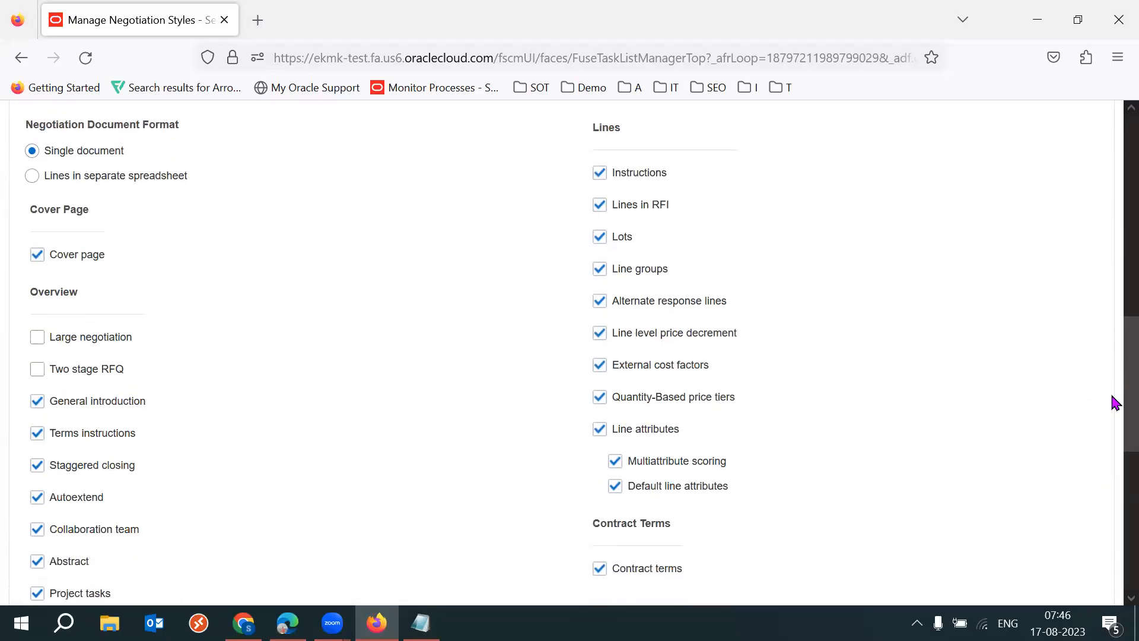
scroll(1111, 434, down, 3)
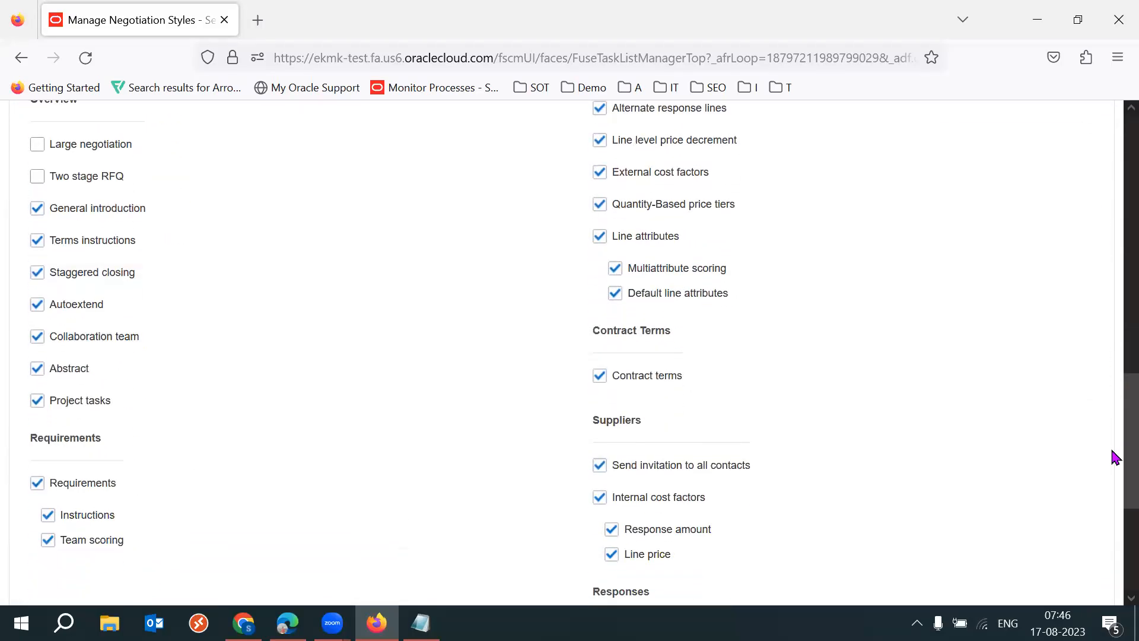
- Clear the Requirements control of the new negotiation style, inspect the Requirements section, and enable the control again
click(62, 489)
drag(1113, 497, 1111, 246)
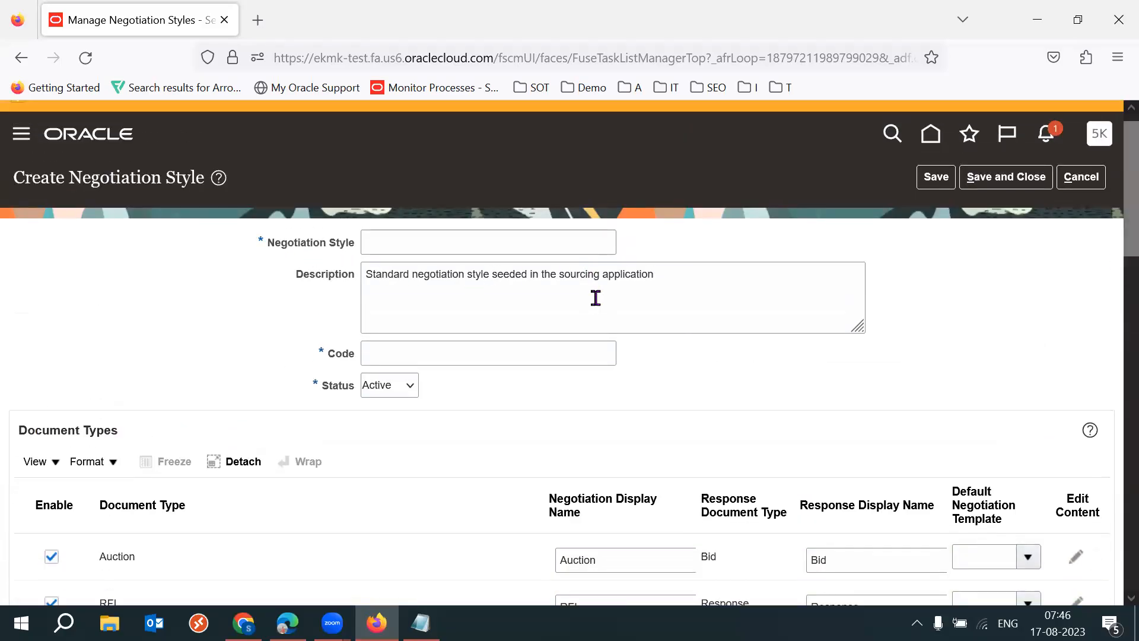
drag(1114, 251, 1111, 526)
drag(109, 320, 52, 322)
click(310, 370)
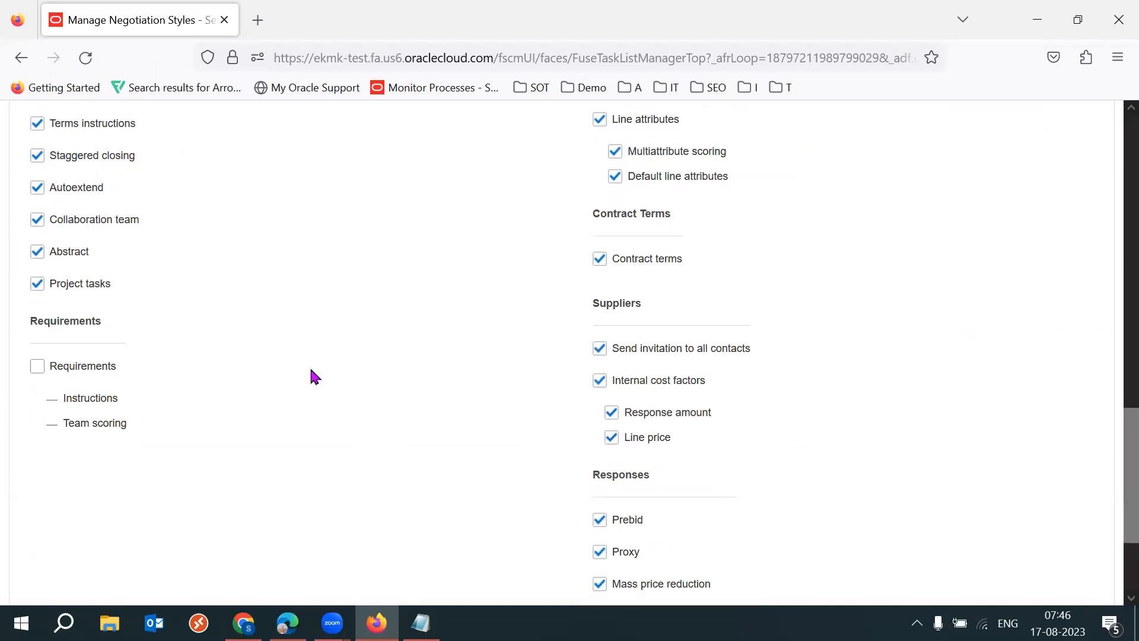
click(75, 365)
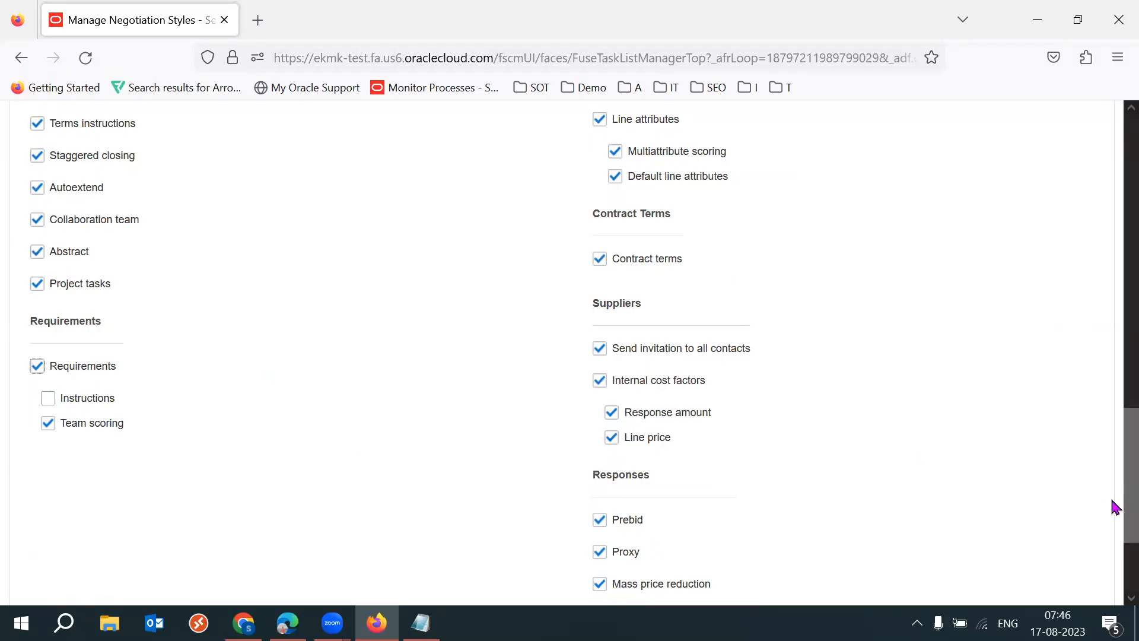
- Examine the new negotiation style's heading and the negotiation display names of the Auction, RFI and RFQ document types
drag(1111, 508, 1111, 178)
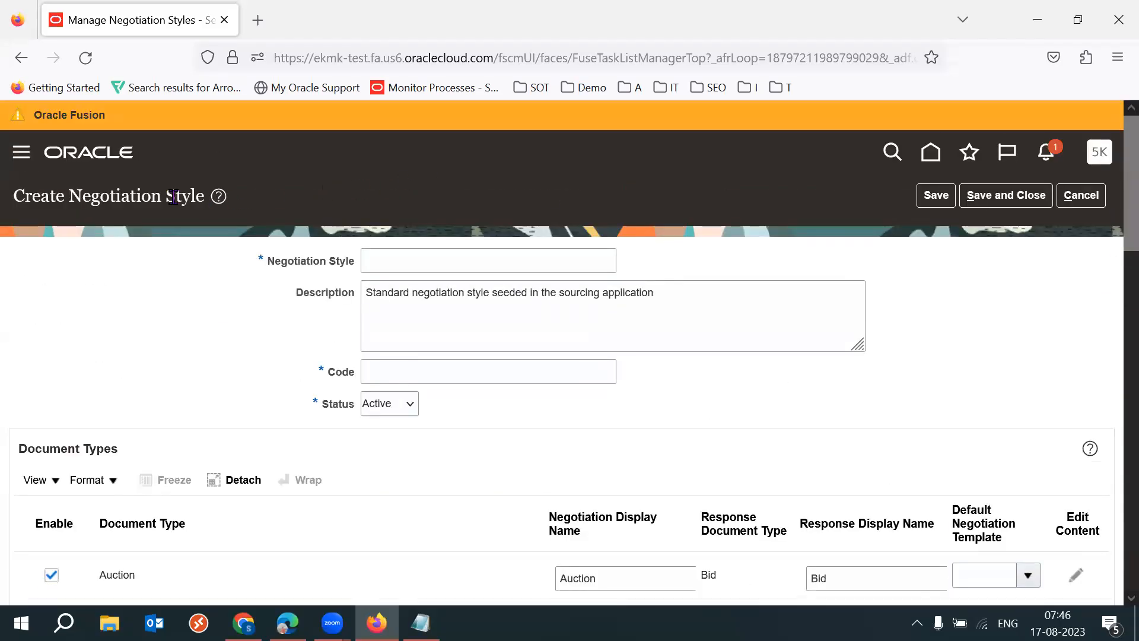
drag(165, 197, 203, 196)
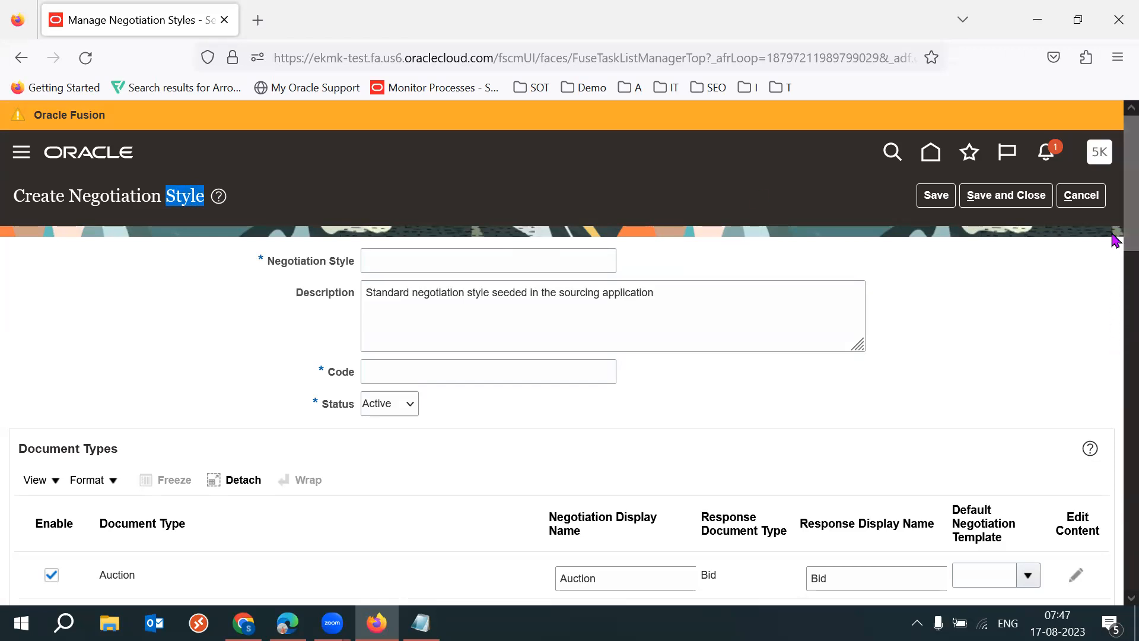
scroll(1116, 273, down, 2)
scroll(1115, 273, down, 5)
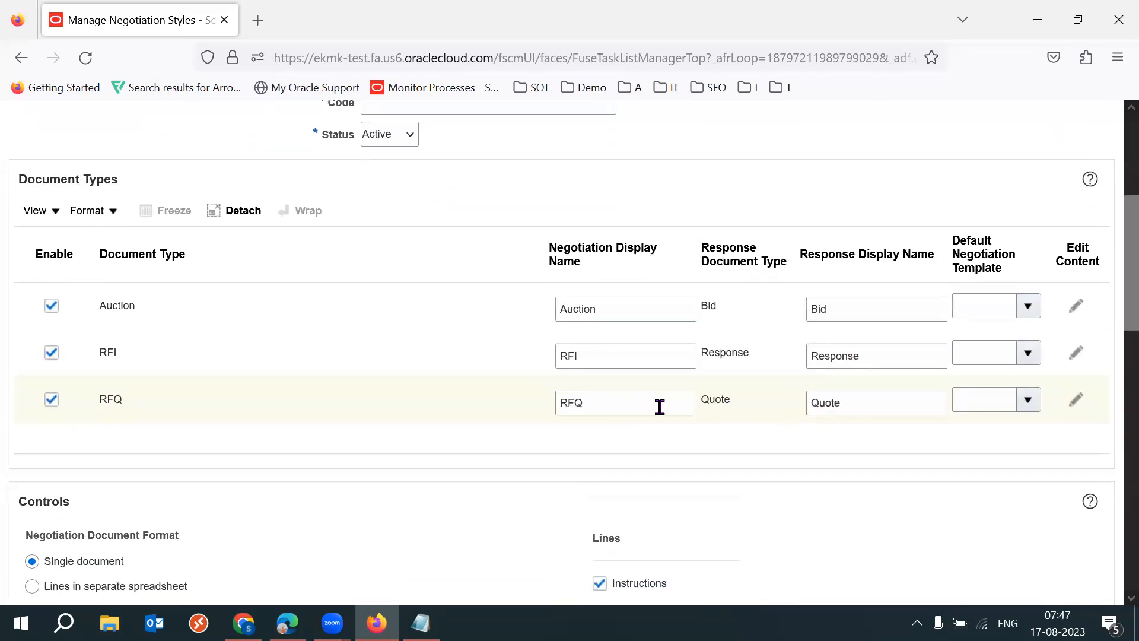
double_click(652, 407)
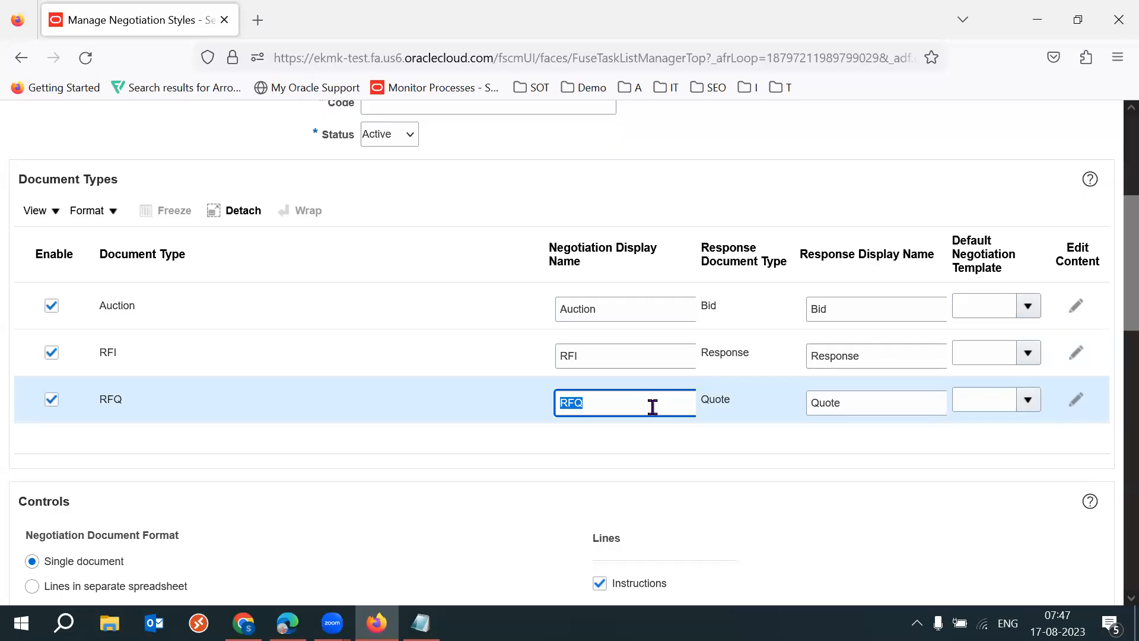
double_click(618, 313)
double_click(596, 352)
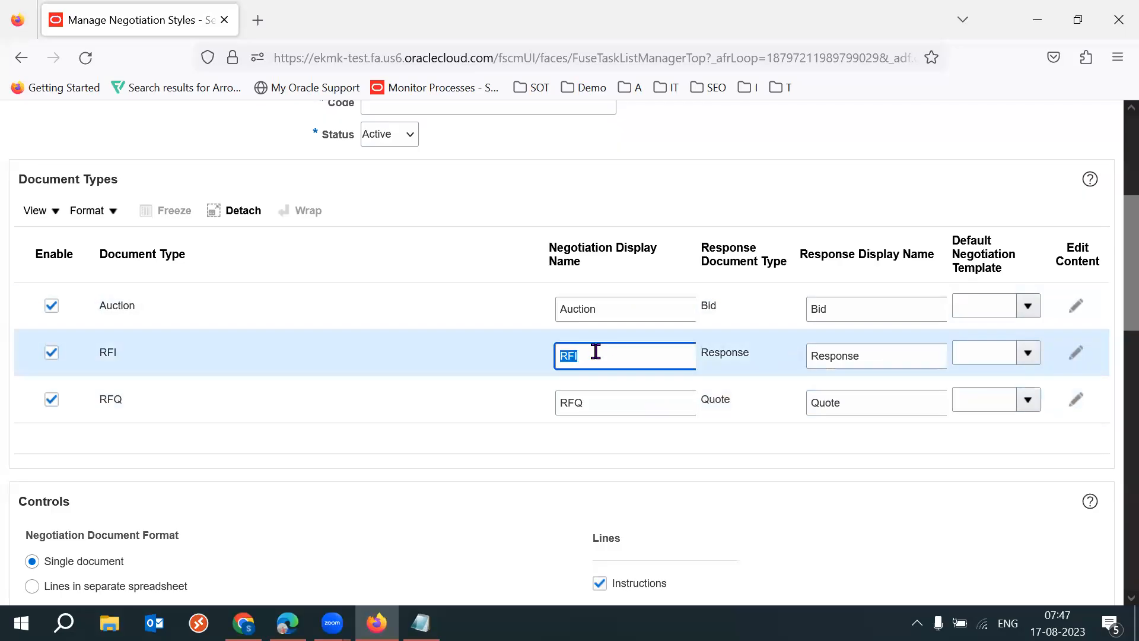
click(833, 181)
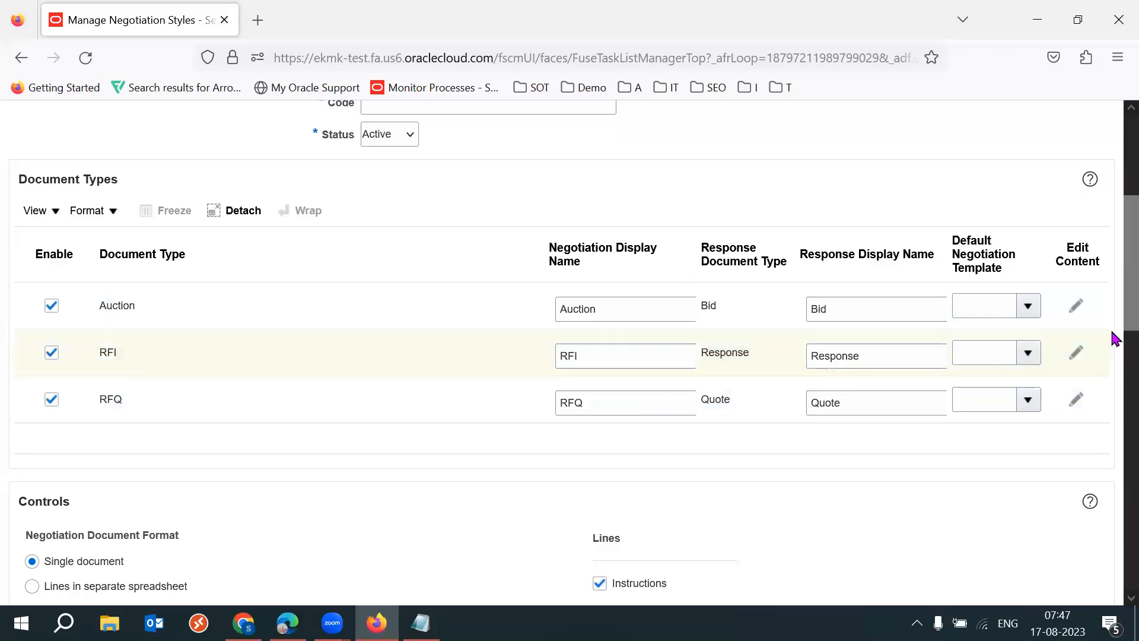
- Try to edit the content of the RFQ document type, then cancel creating the negotiation style
click(1075, 399)
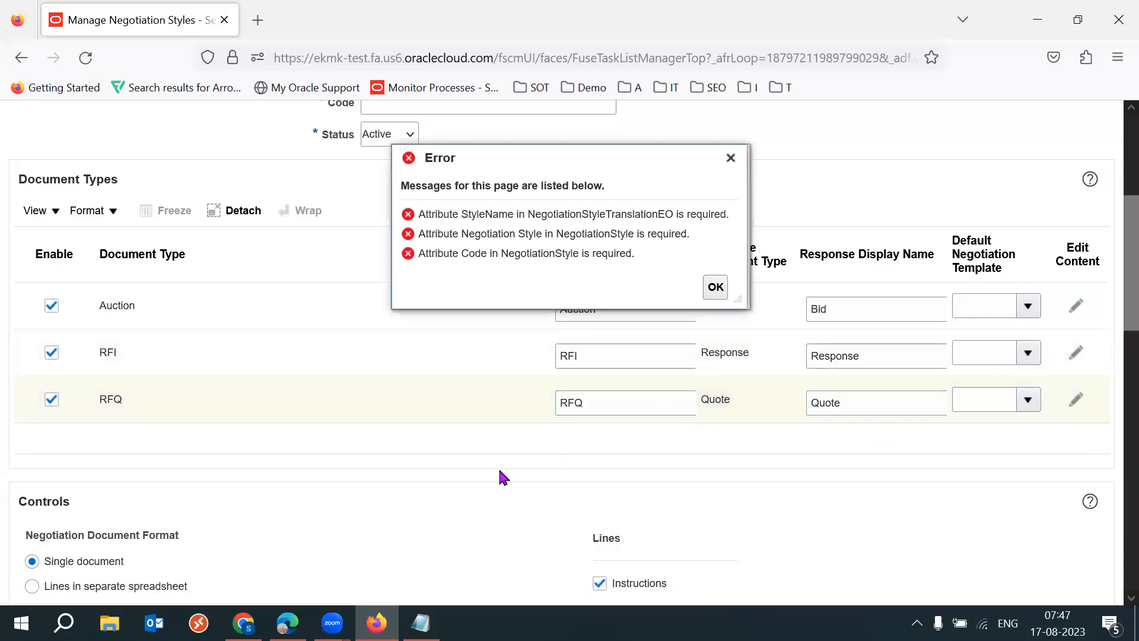
click(730, 157)
scroll(1111, 247, up, 4)
click(1080, 189)
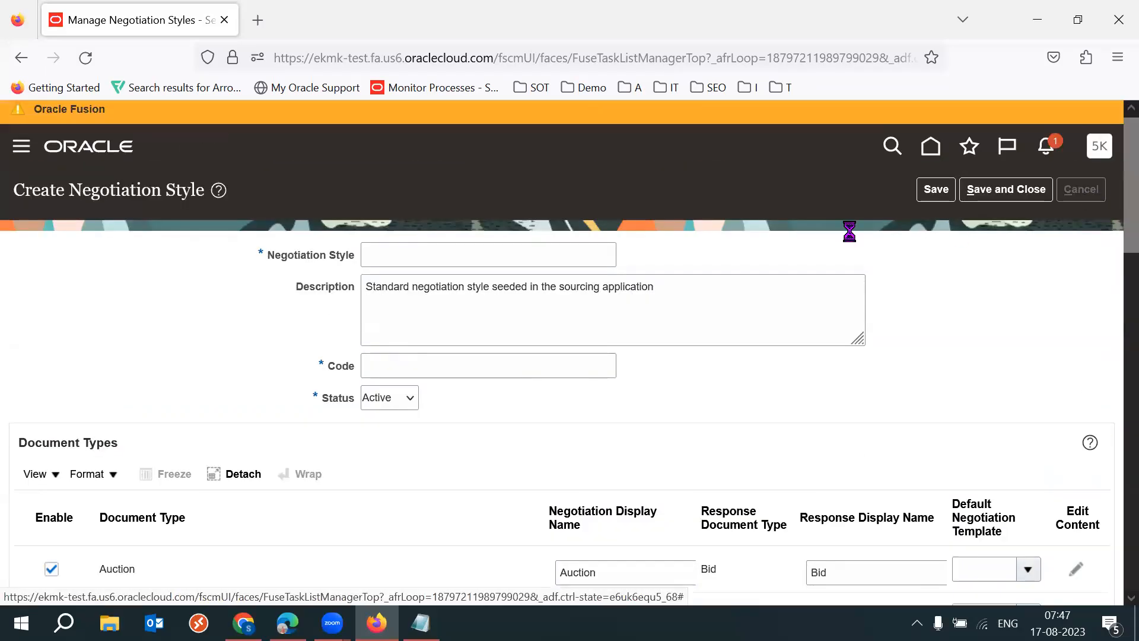
- Open the Standard Negoitation style and bring up the default content of its RFQ document type
click(61, 524)
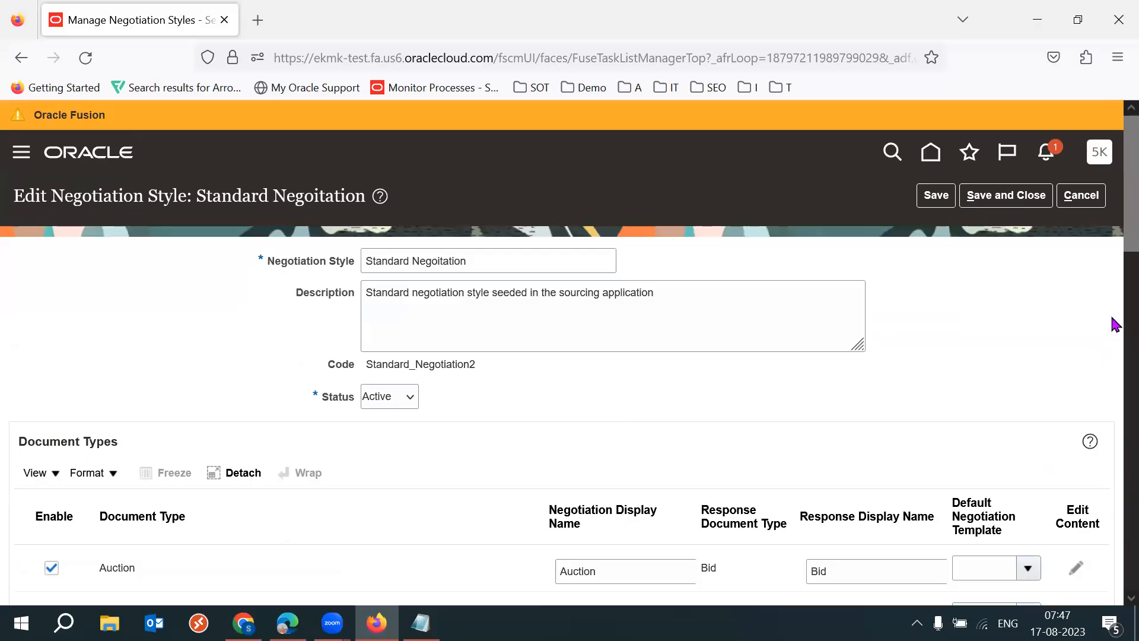
scroll(1113, 308, down, 5)
click(1075, 367)
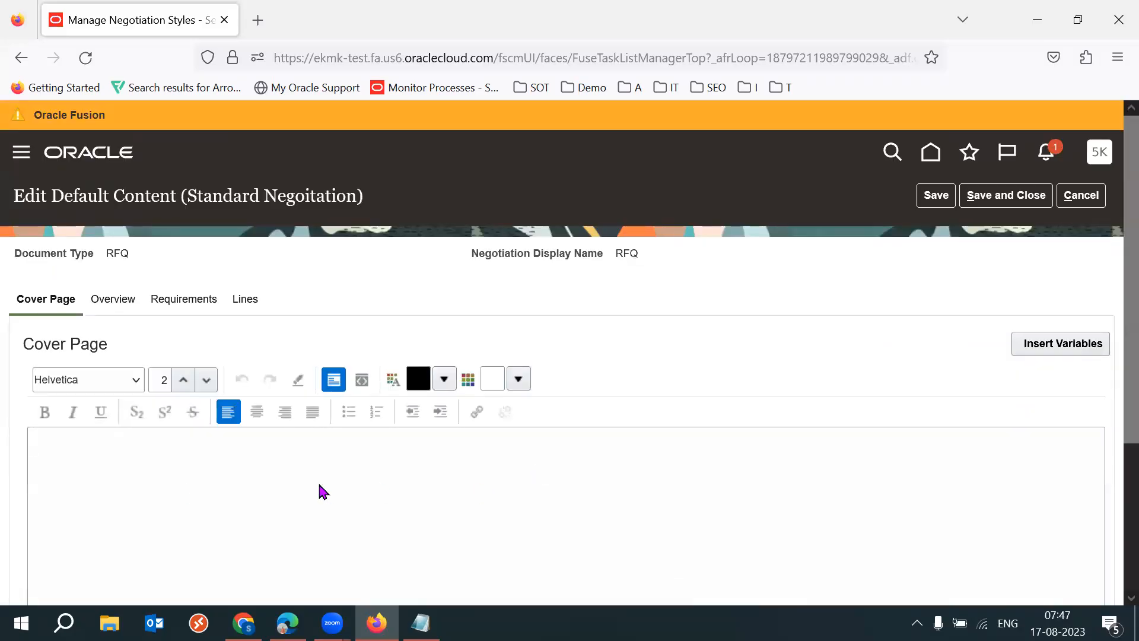
click(256, 493)
- View the requirements instructions in the RFQ default content and cancel the content editing
click(187, 301)
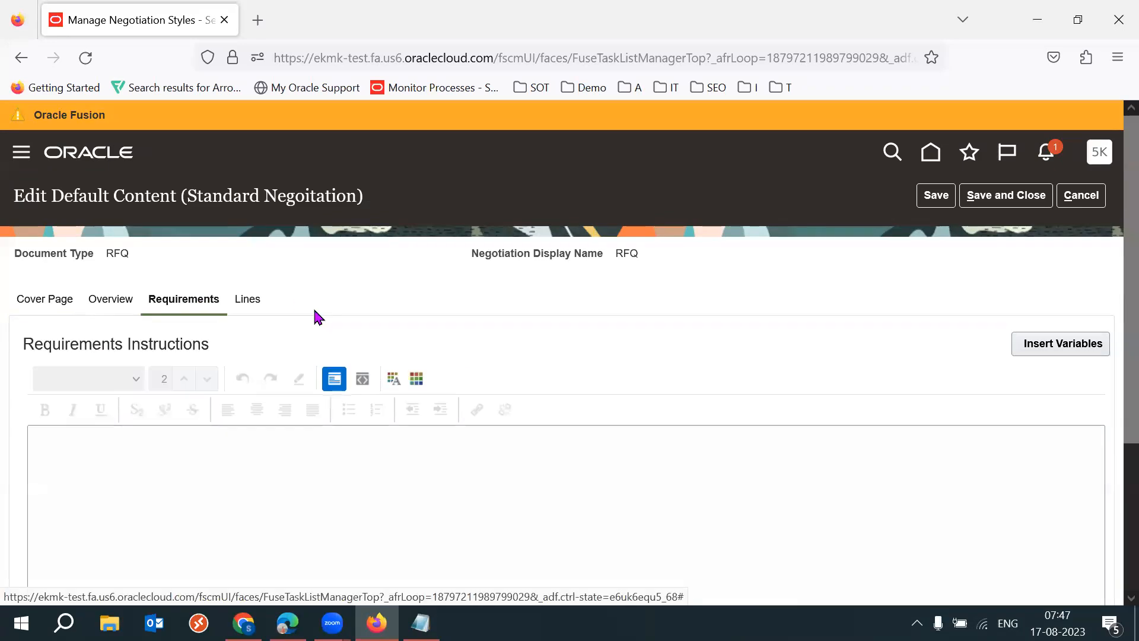
click(253, 482)
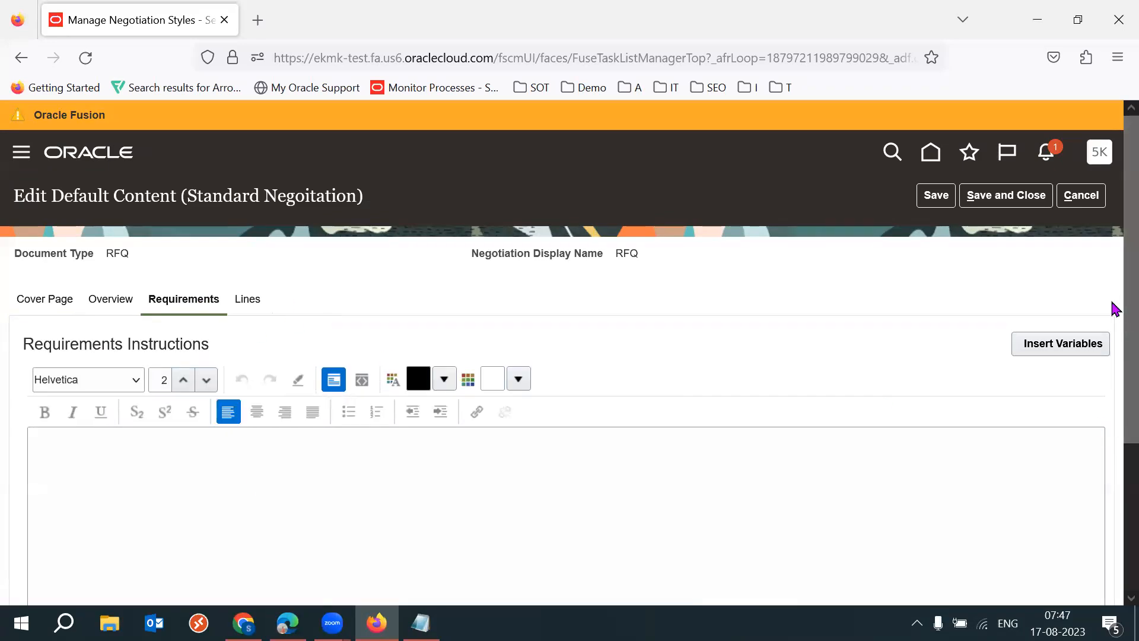
scroll(1112, 356, down, 2)
scroll(1113, 314, up, 2)
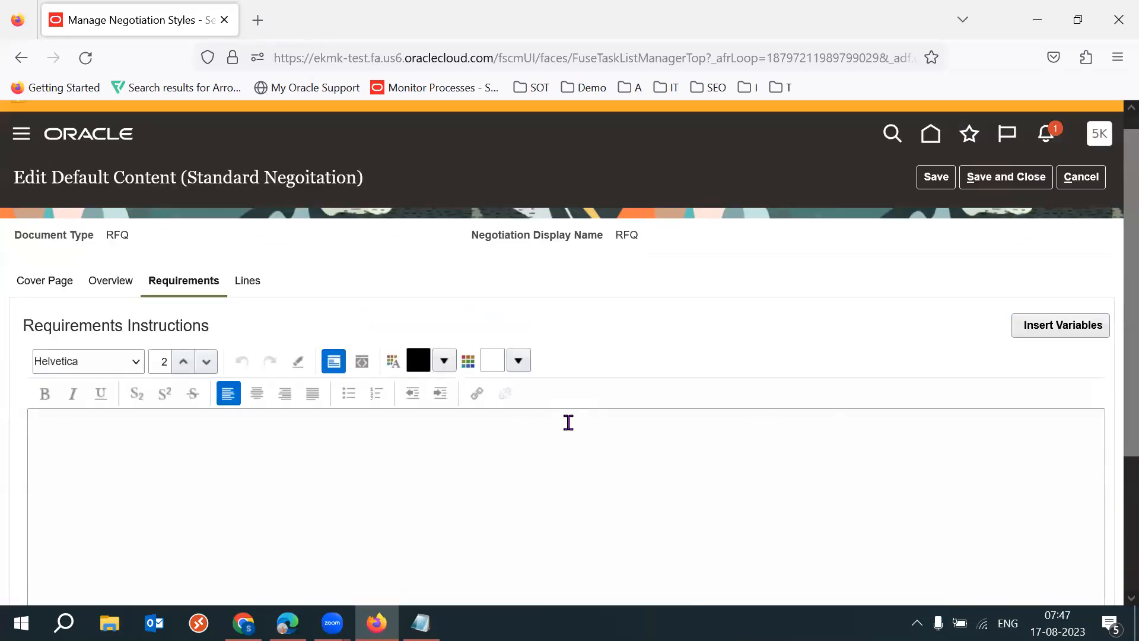
drag(198, 180, 338, 181)
click(670, 281)
click(1080, 177)
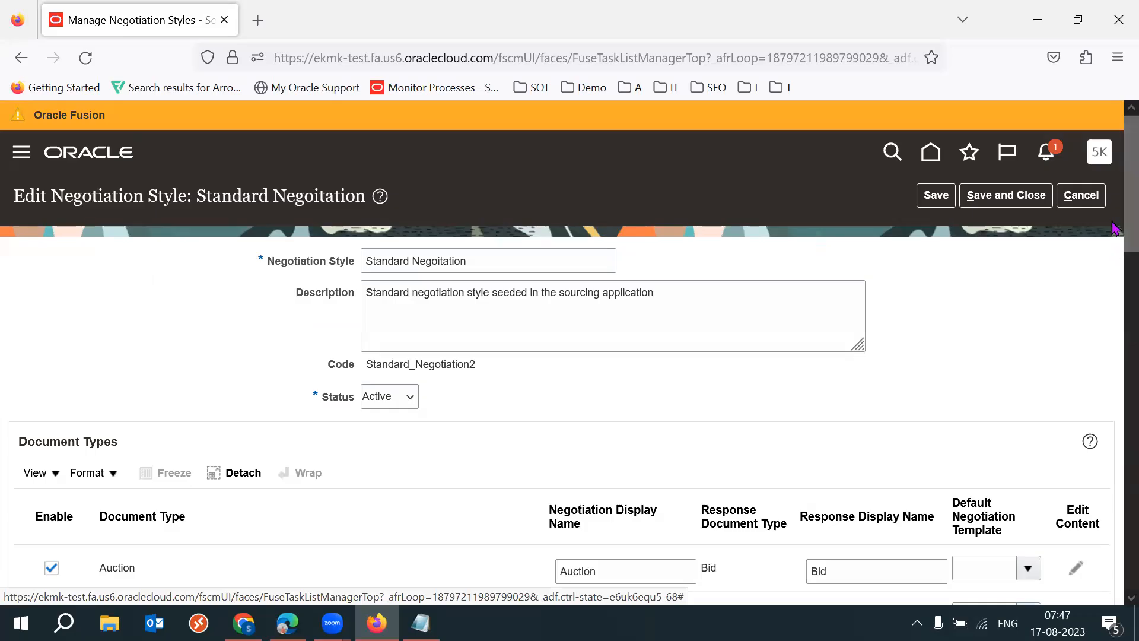
- Examine the Standard Negoitation style's name, heading and list of document types
scroll(1115, 288, down, 4)
scroll(1115, 267, up, 1)
click(498, 219)
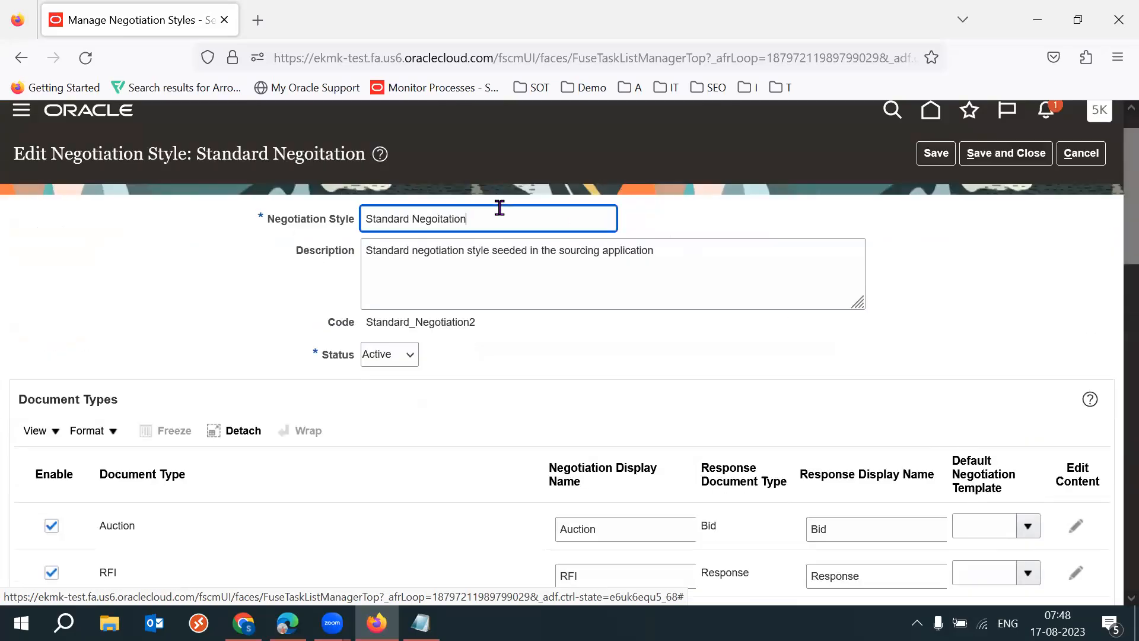
triple_click(498, 218)
scroll(1115, 267, down, 3)
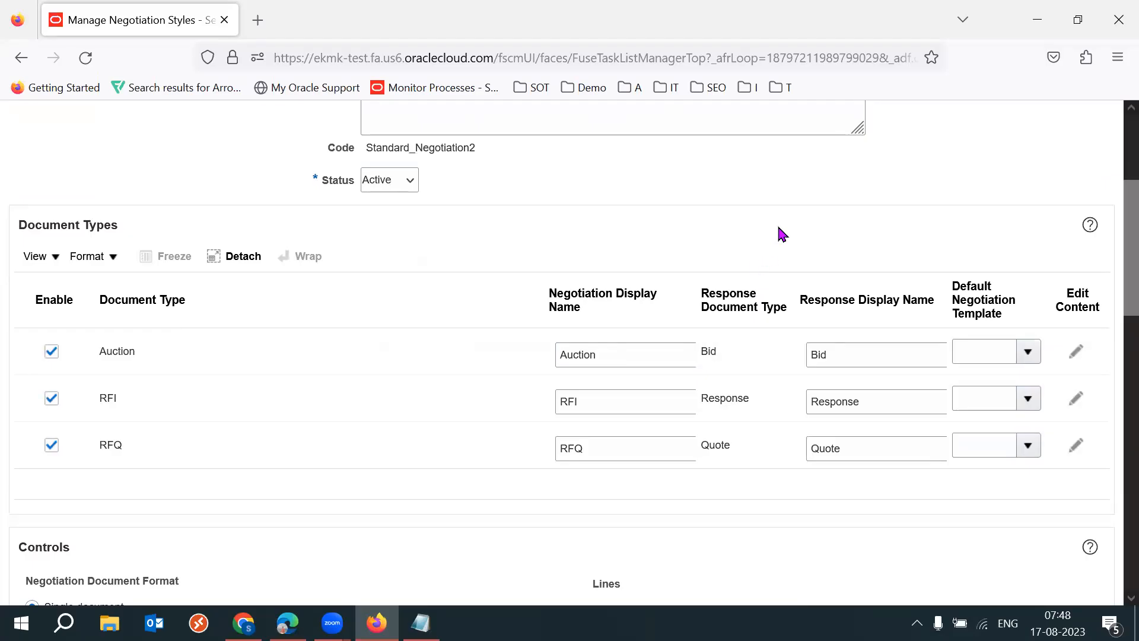
scroll(1113, 261, up, 4)
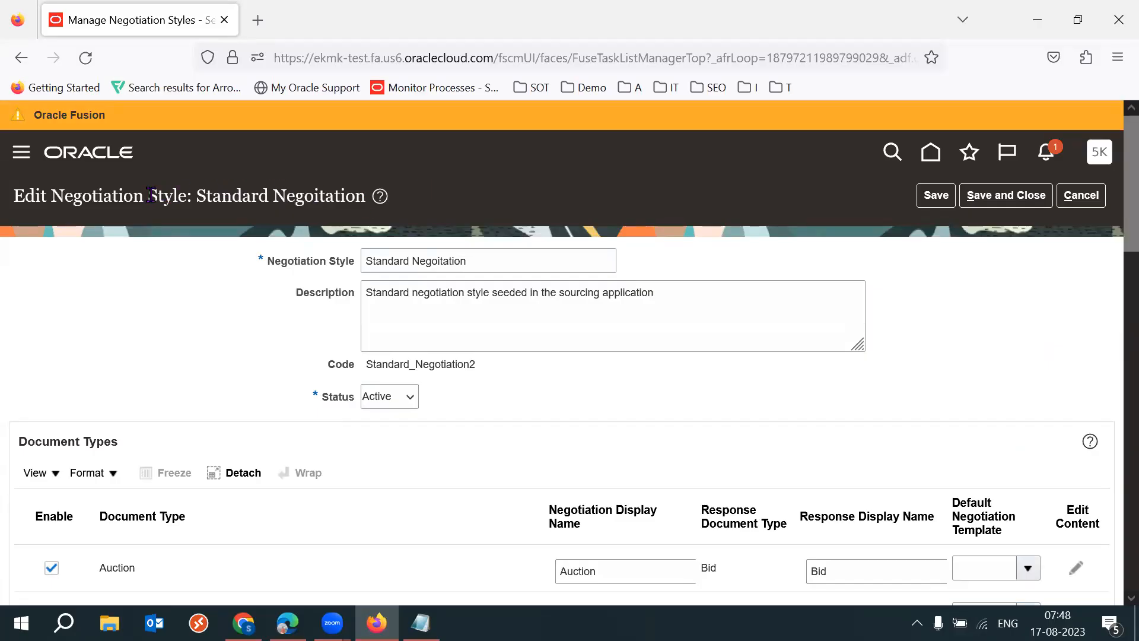
drag(149, 194, 193, 197)
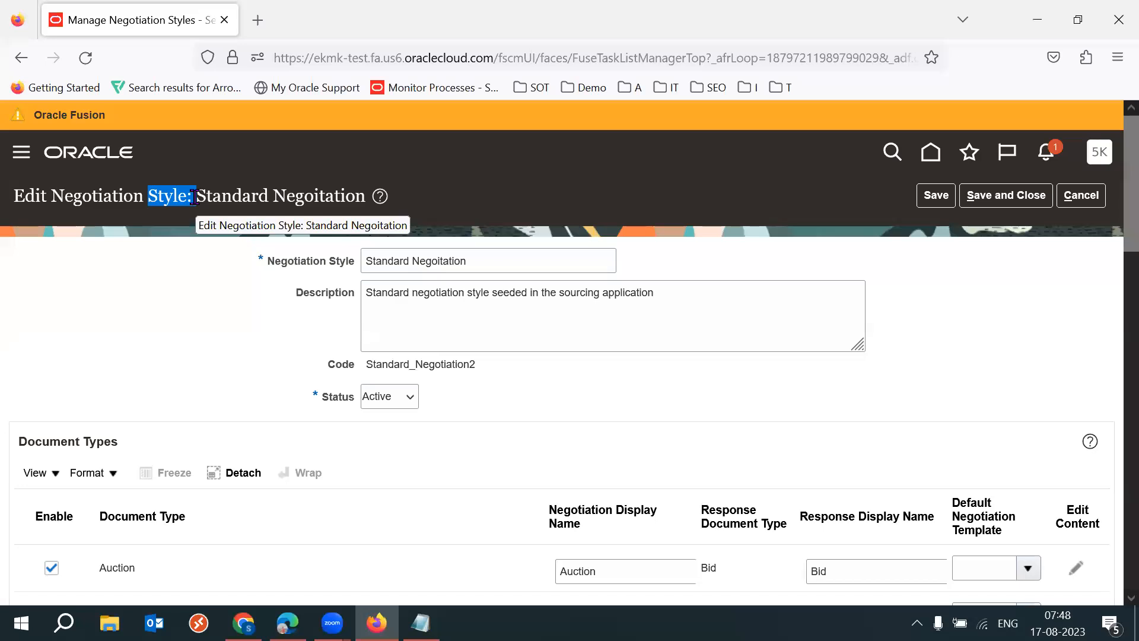
click(1058, 360)
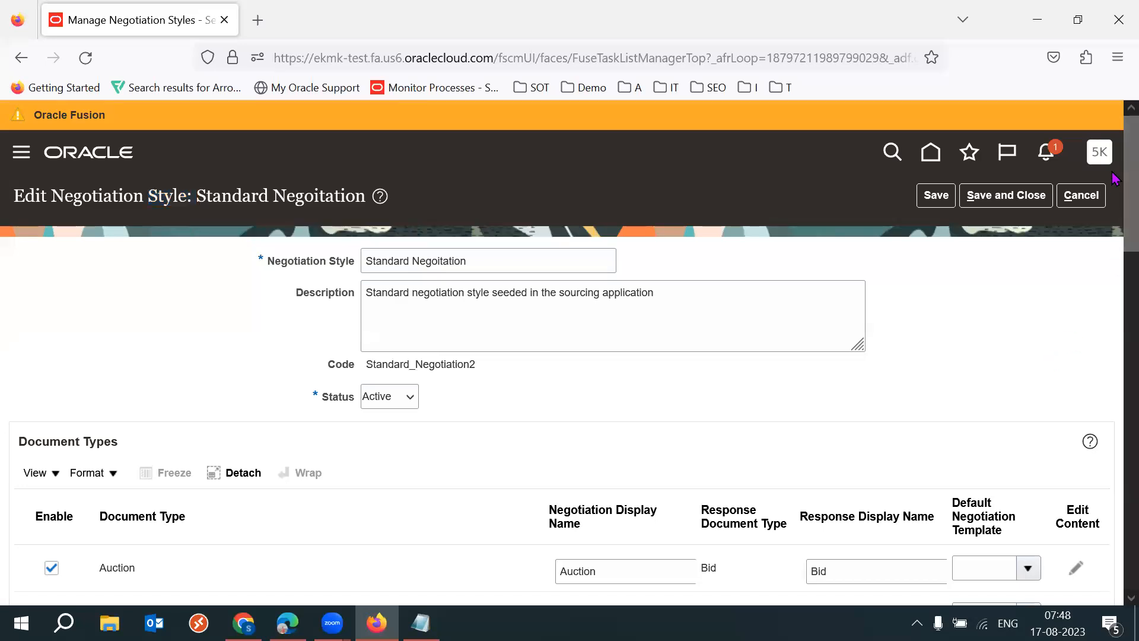
- Check the negotiation display name of the RFQ document type and cancel editing the negotiation style
scroll(1114, 265, down, 3)
scroll(1114, 265, down, 2)
double_click(618, 351)
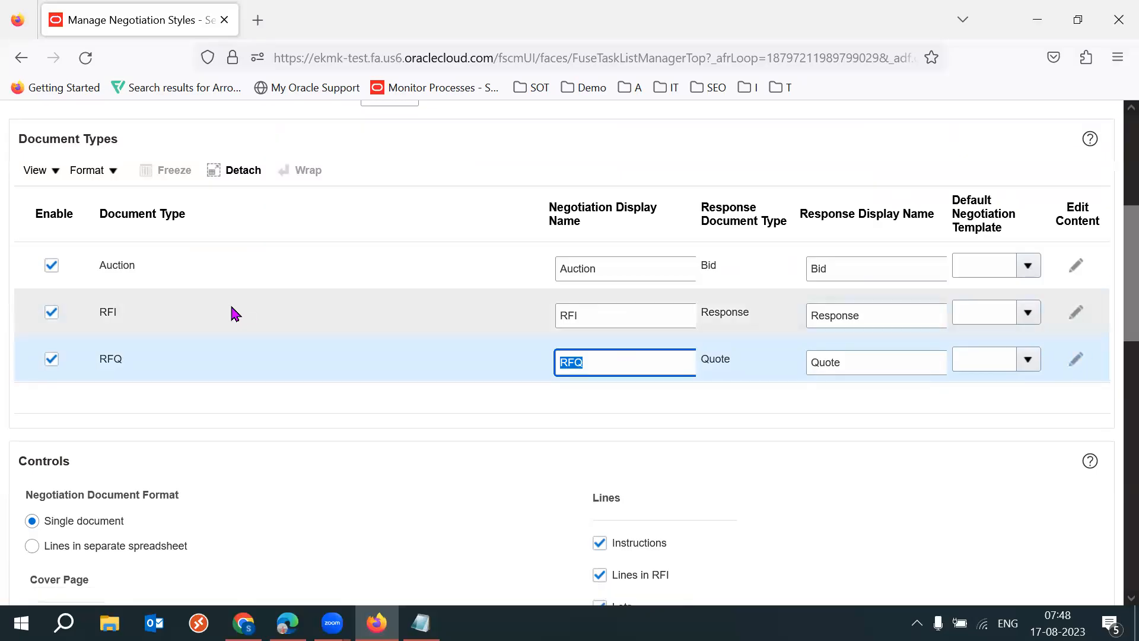
scroll(1112, 255, up, 4)
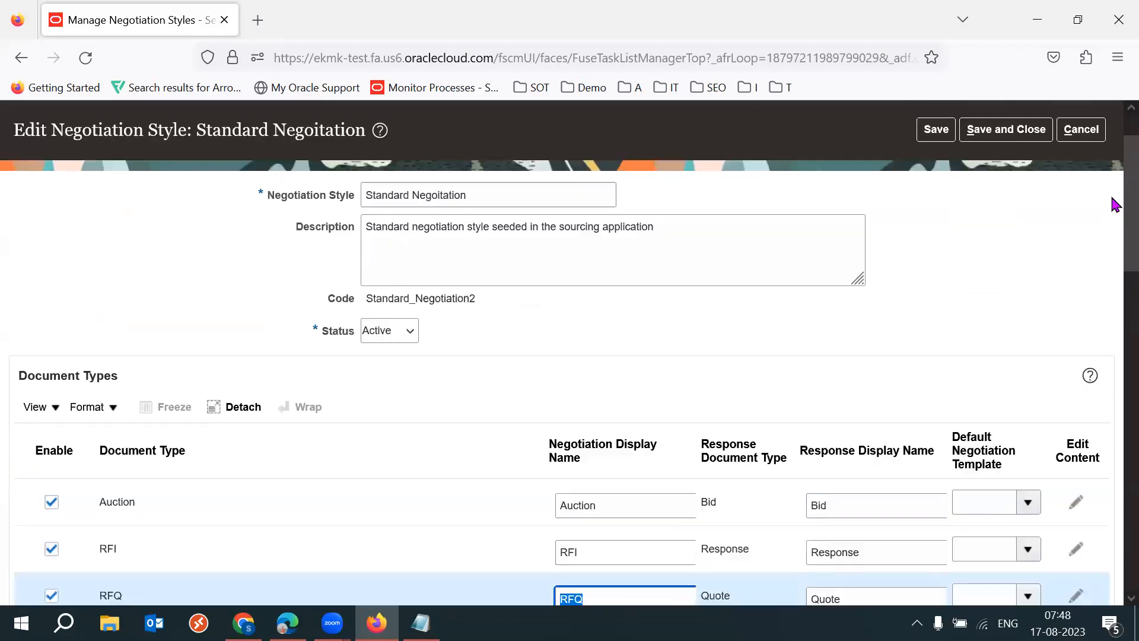
scroll(1115, 205, up, 2)
click(1083, 196)
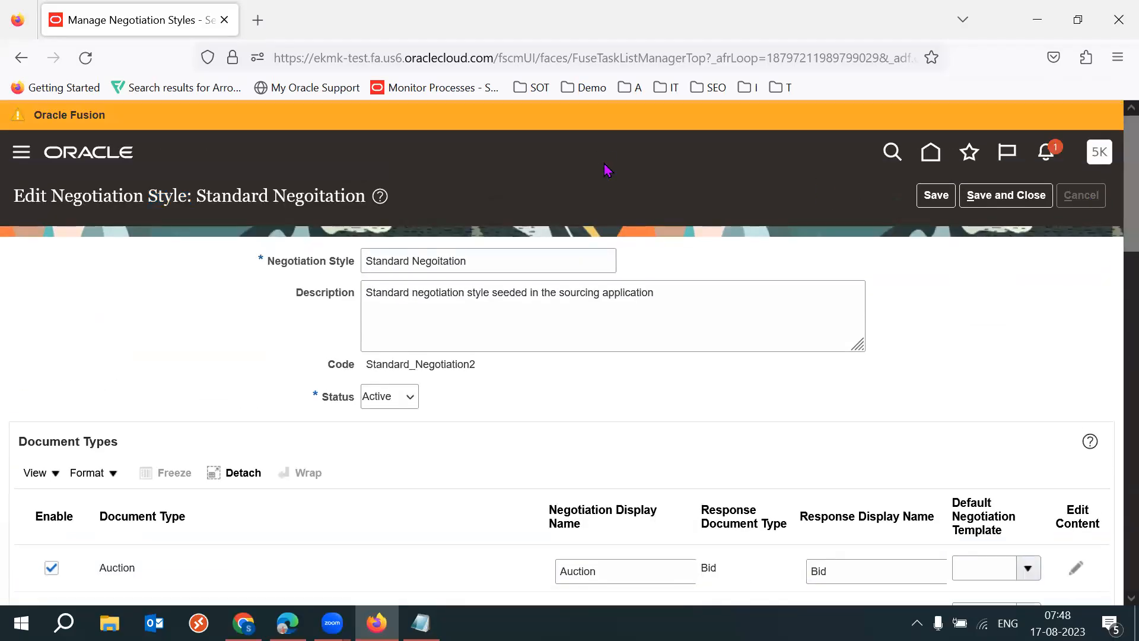
- Switch to the Edge window showing RFQ NEG1 and start creating a negotiation
mouse_move(287, 623)
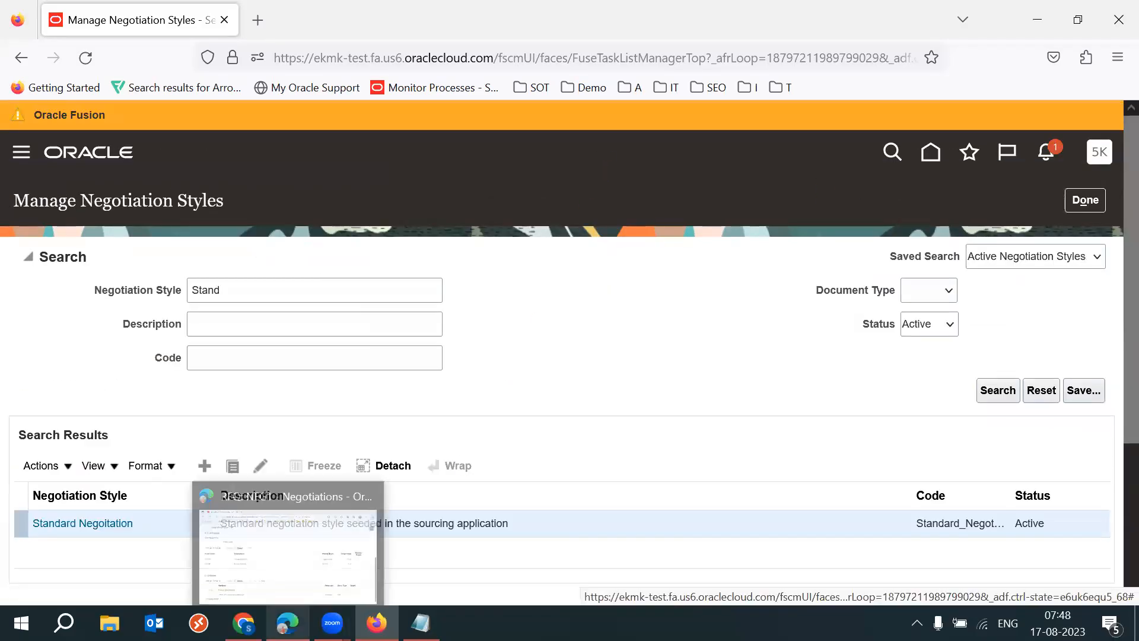
click(287, 558)
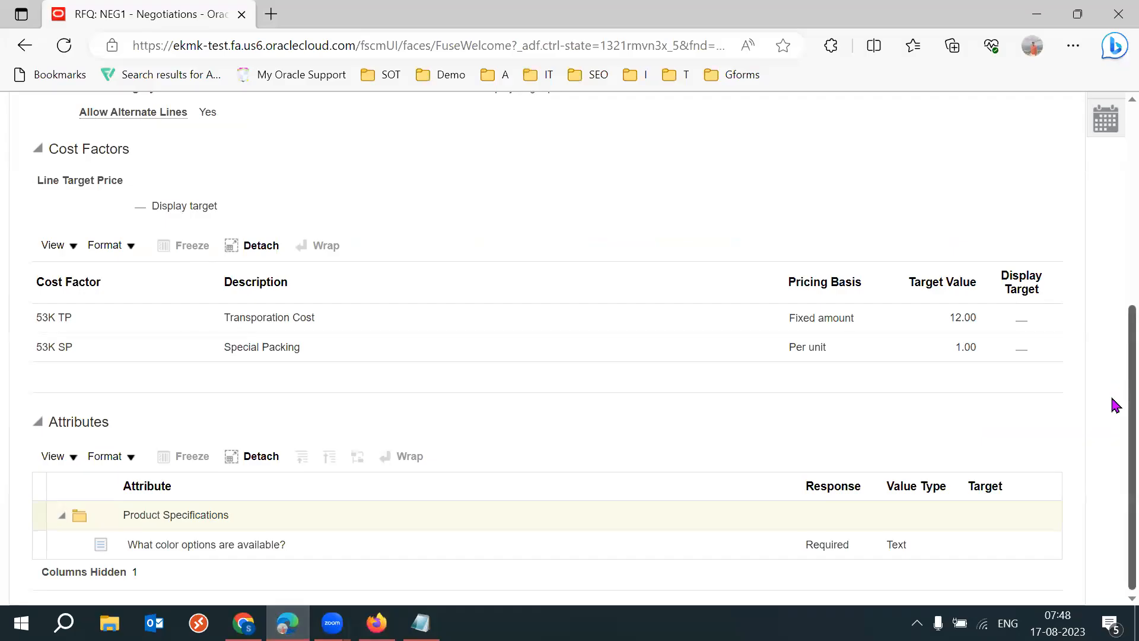
scroll(1116, 405, up, 5)
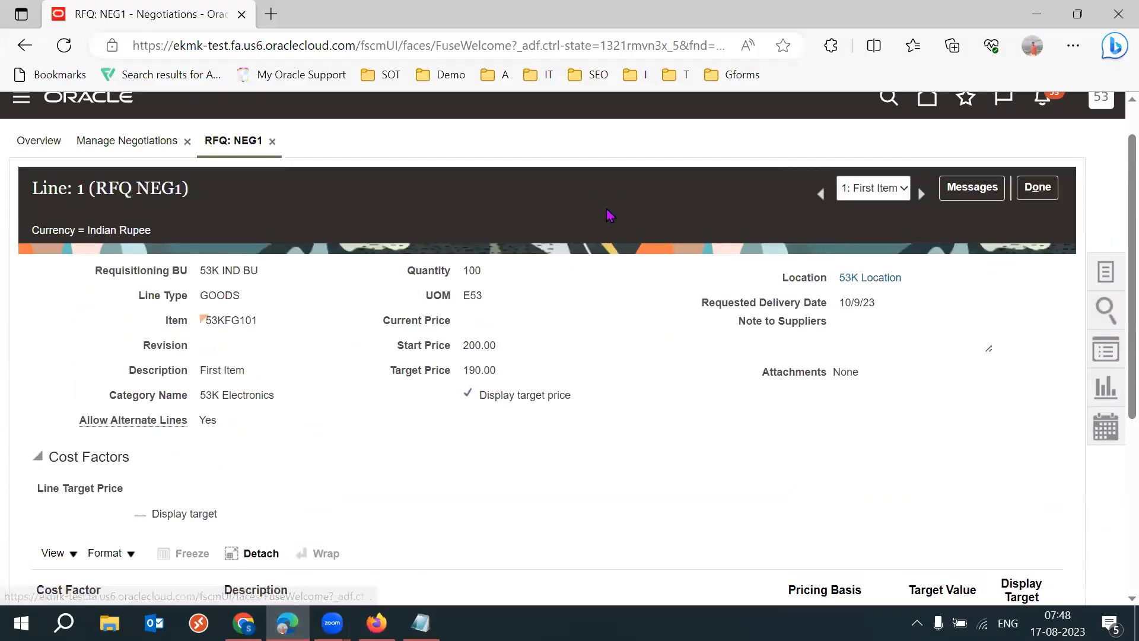
click(985, 158)
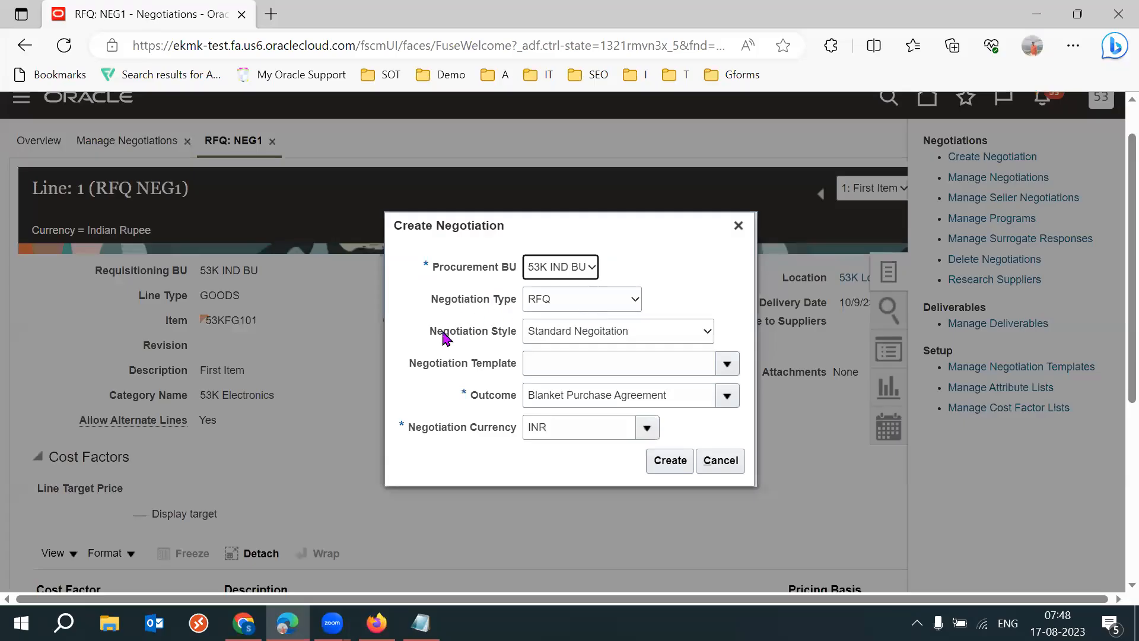
- Examine the Negotiation Style field and its selectable styles for the new negotiation, and close the dialog without creating anything
drag(432, 332, 526, 336)
double_click(483, 332)
click(436, 395)
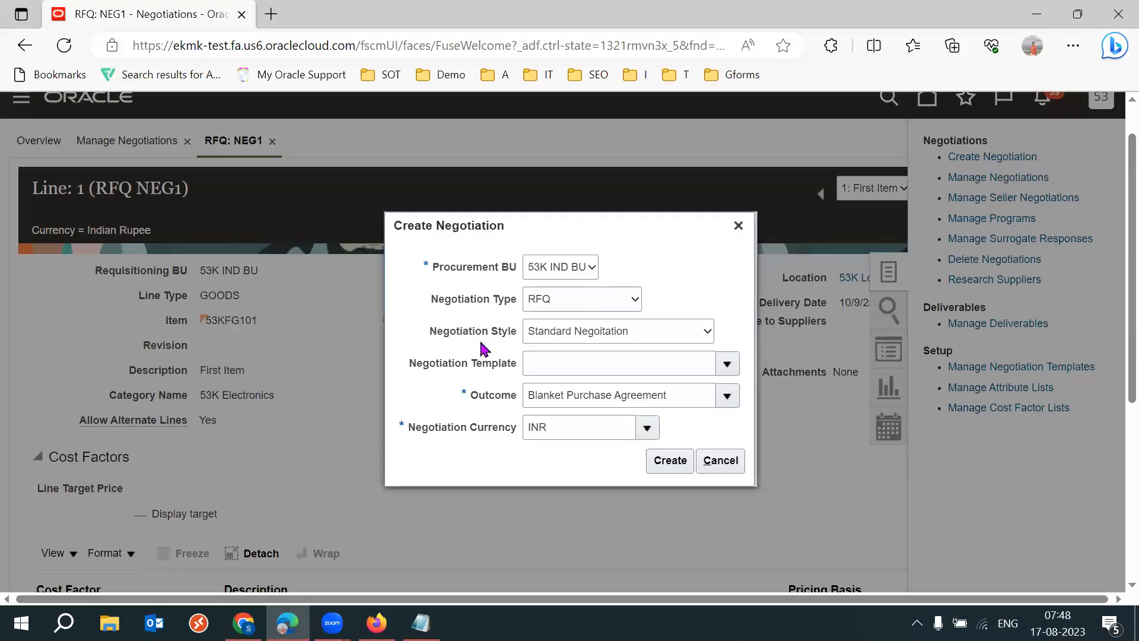
drag(437, 332, 508, 331)
click(434, 381)
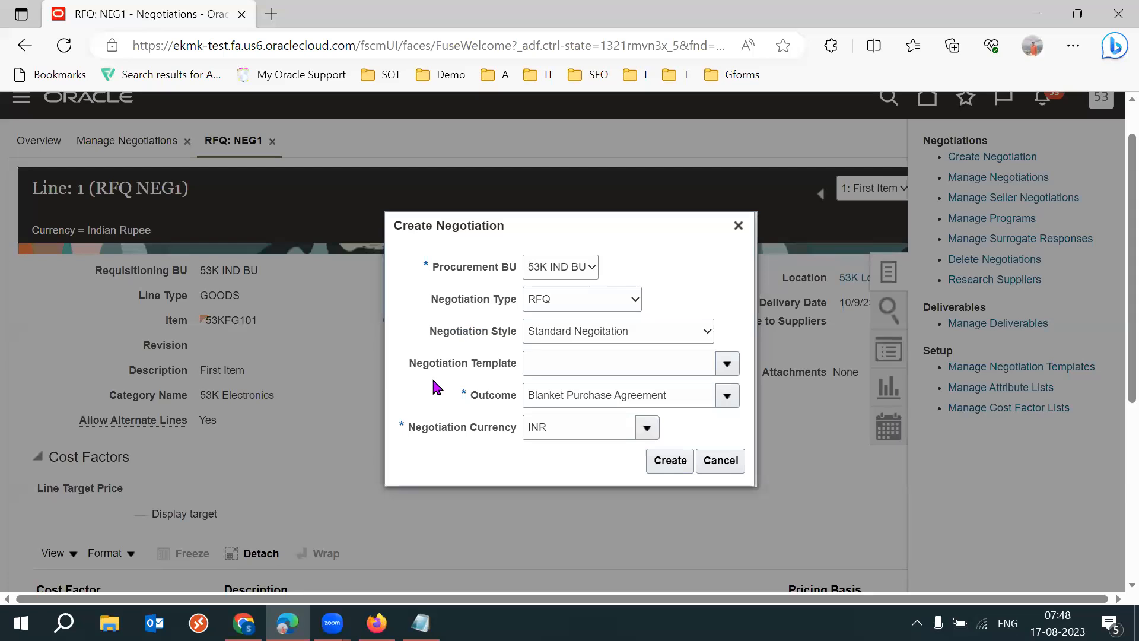
click(591, 338)
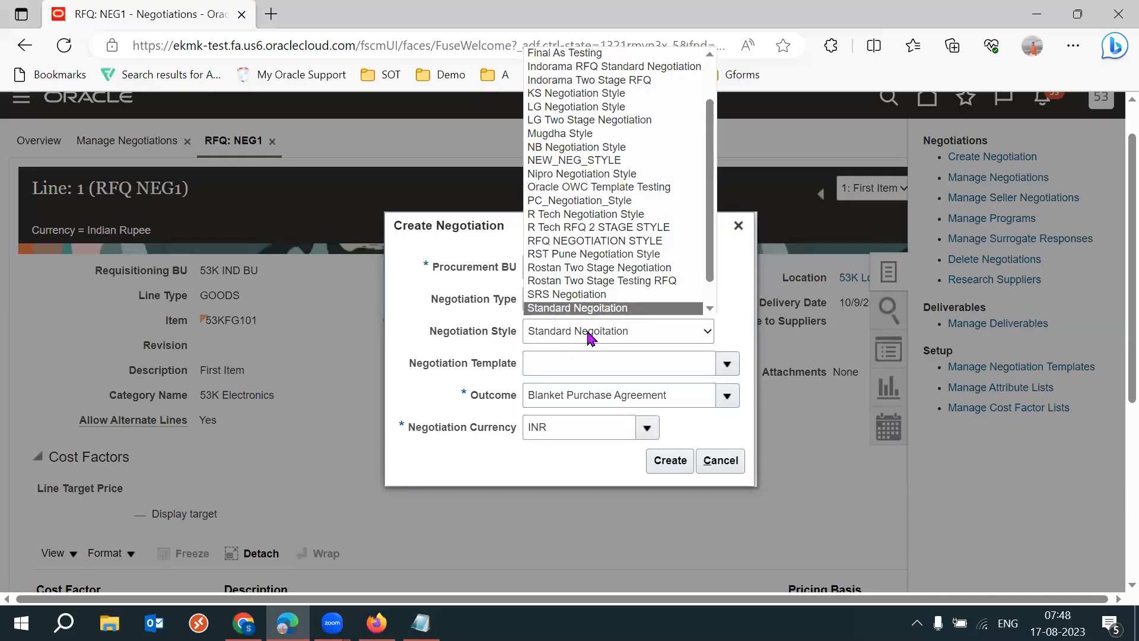
click(446, 341)
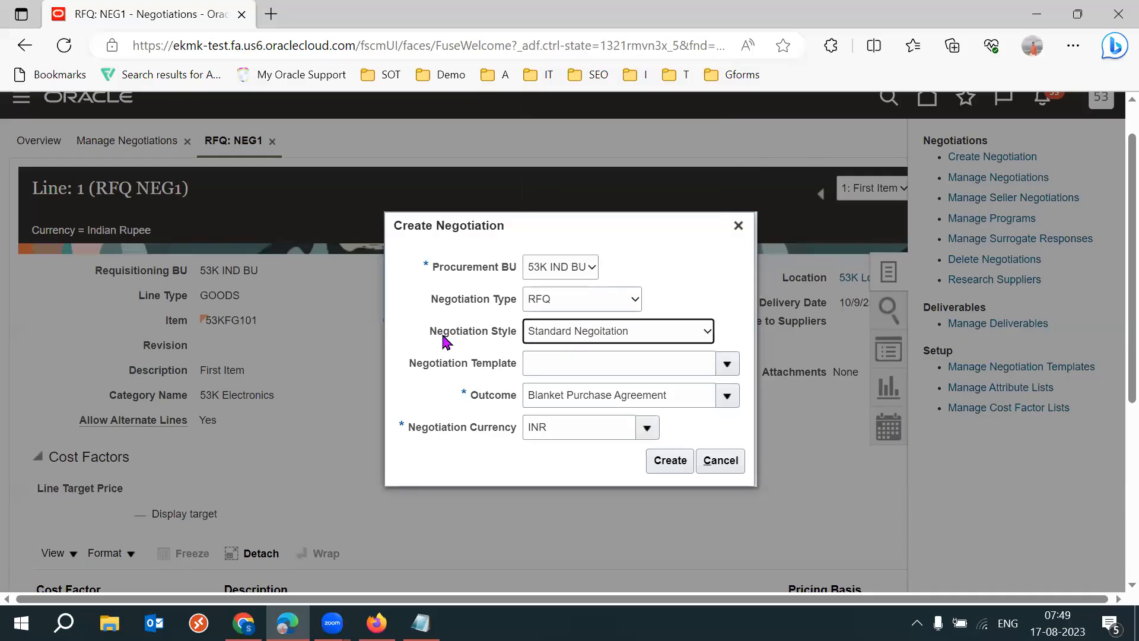
click(738, 226)
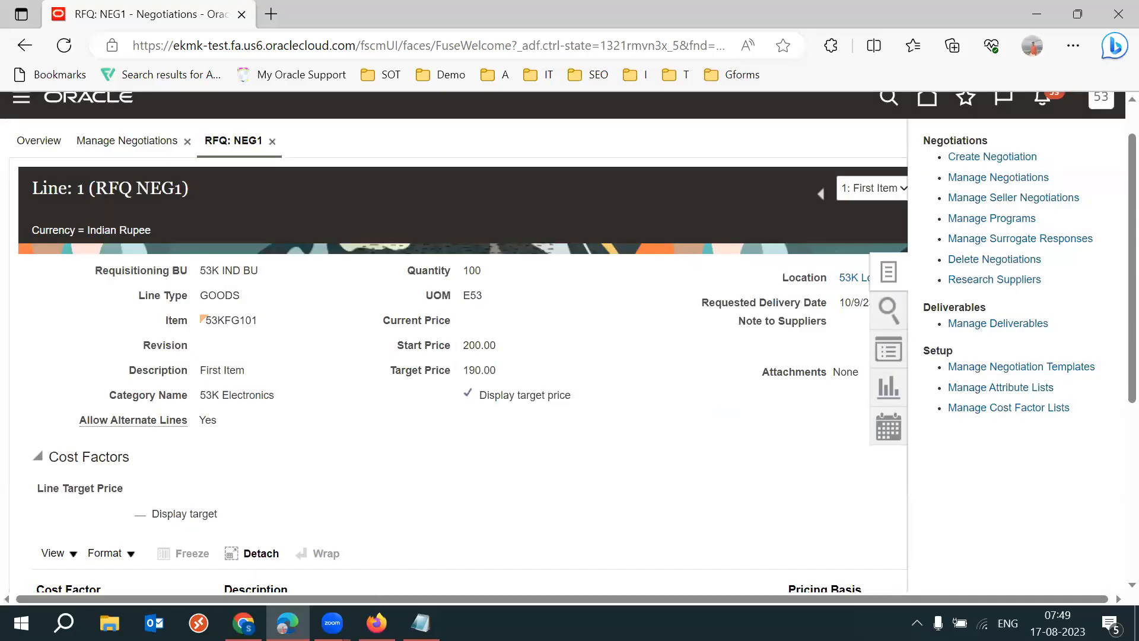
- Switch back to the Firefox setup window and open the Manage Sourcing Notifications task of the Sourcing area
mouse_move(376, 623)
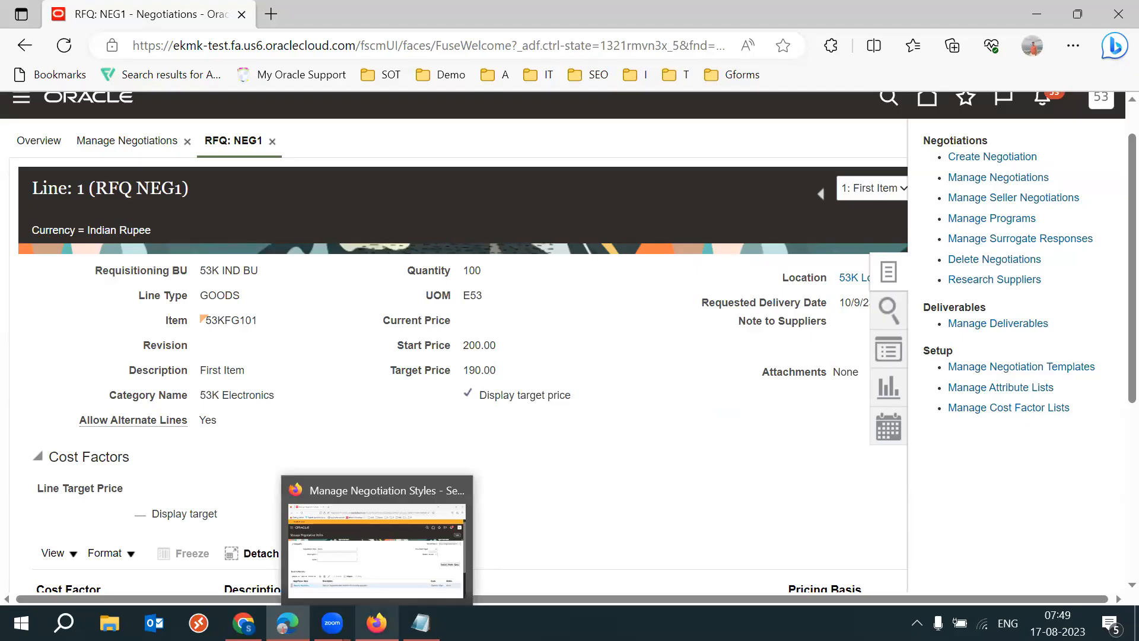
mouse_move(288, 623)
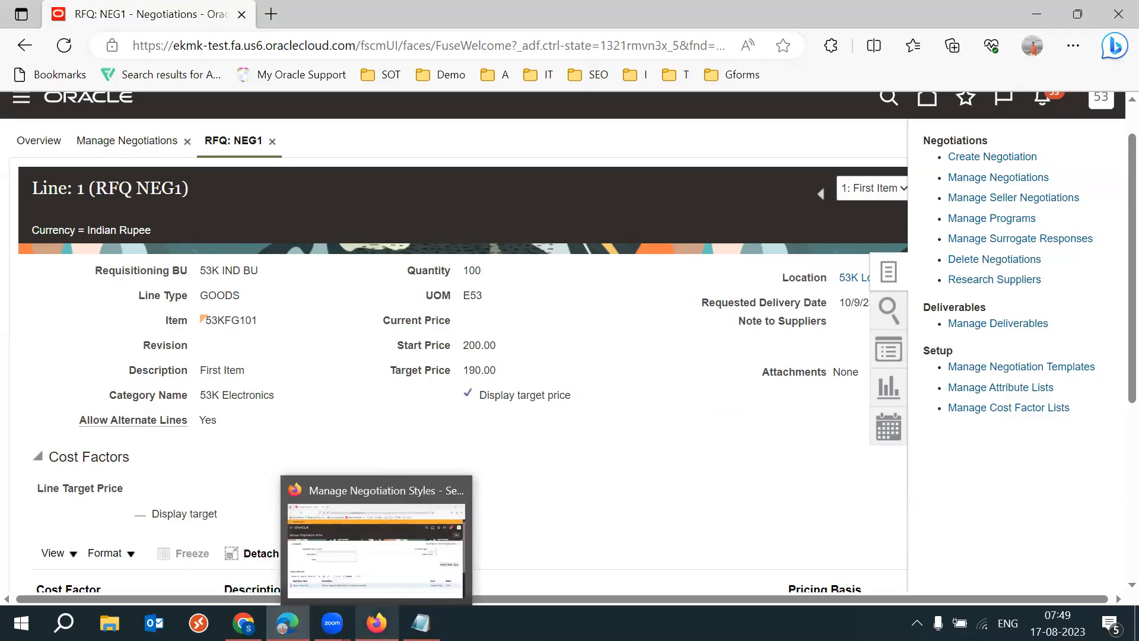
click(376, 623)
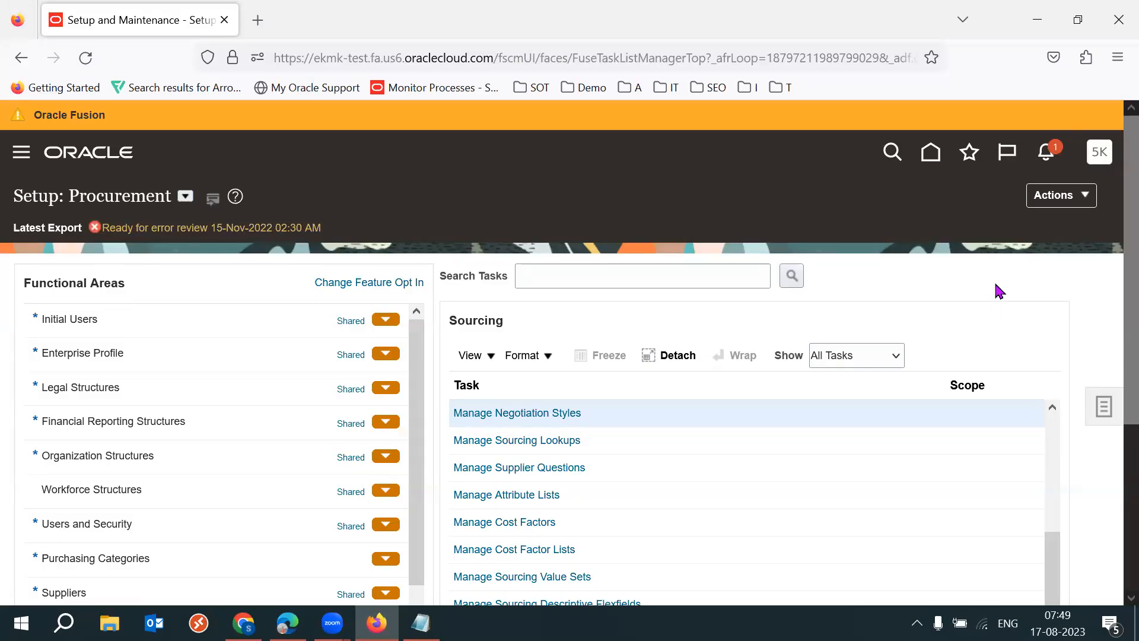
click(633, 440)
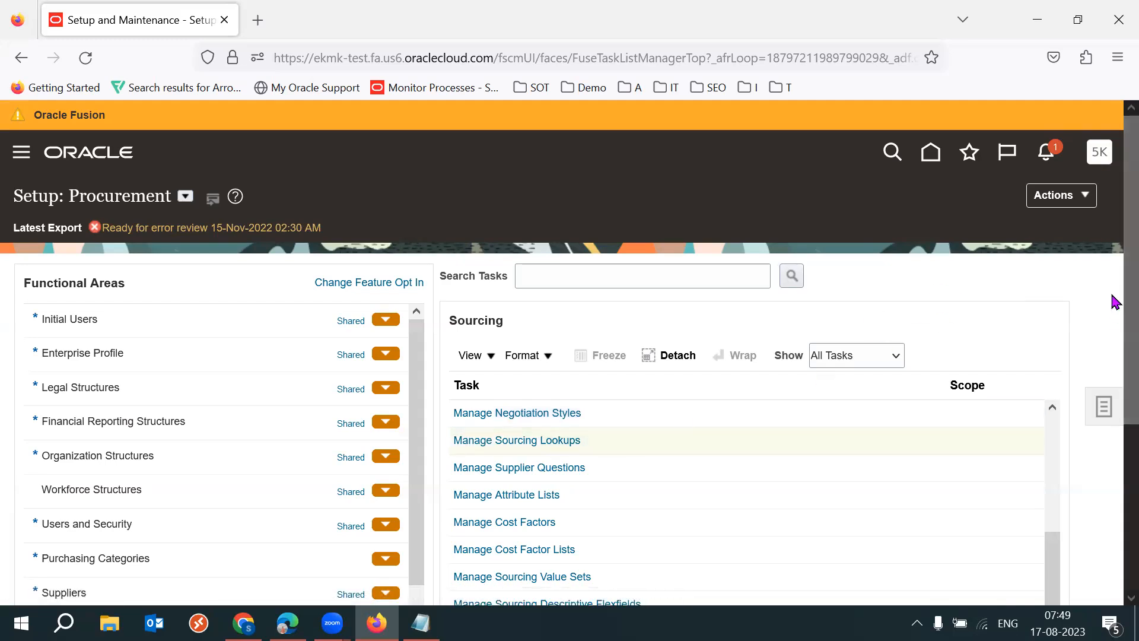
scroll(1111, 361, down, 3)
click(712, 460)
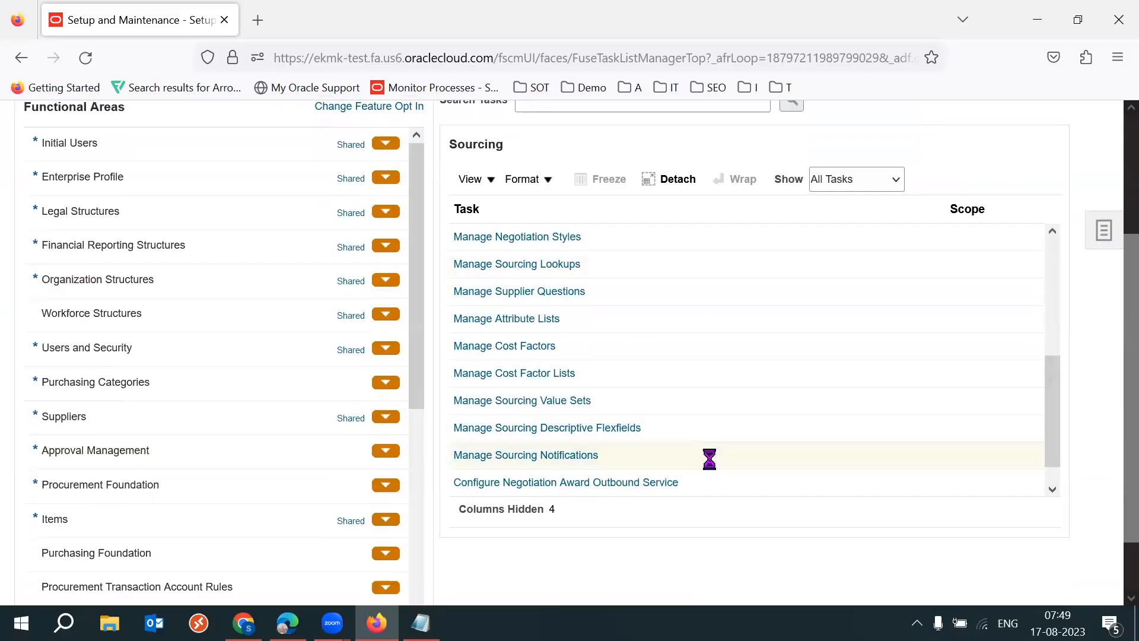
click(546, 460)
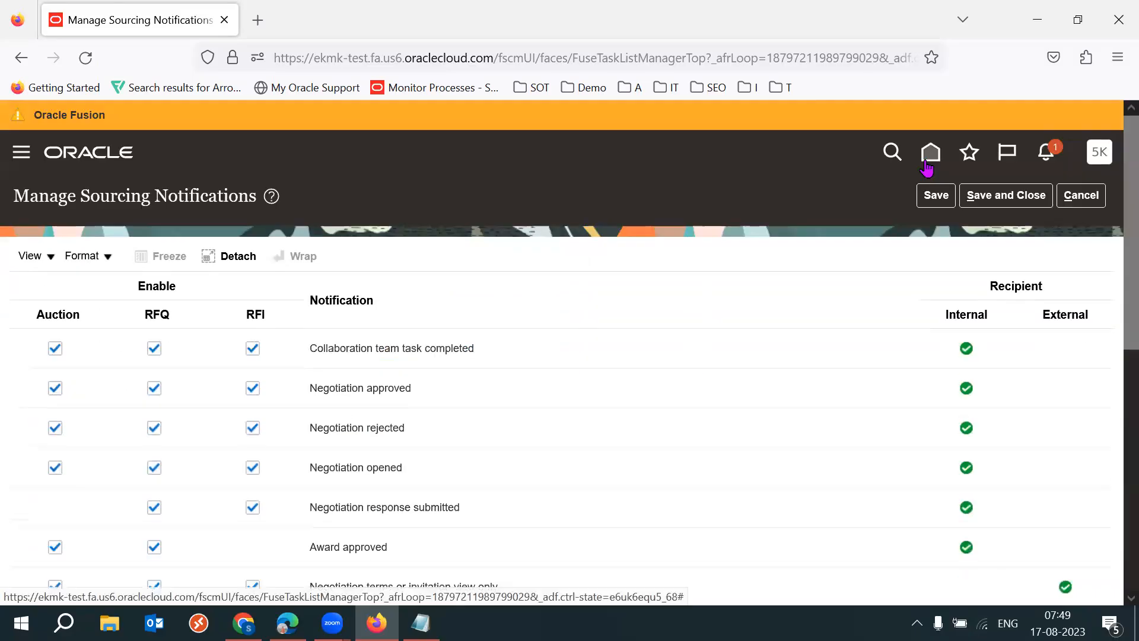
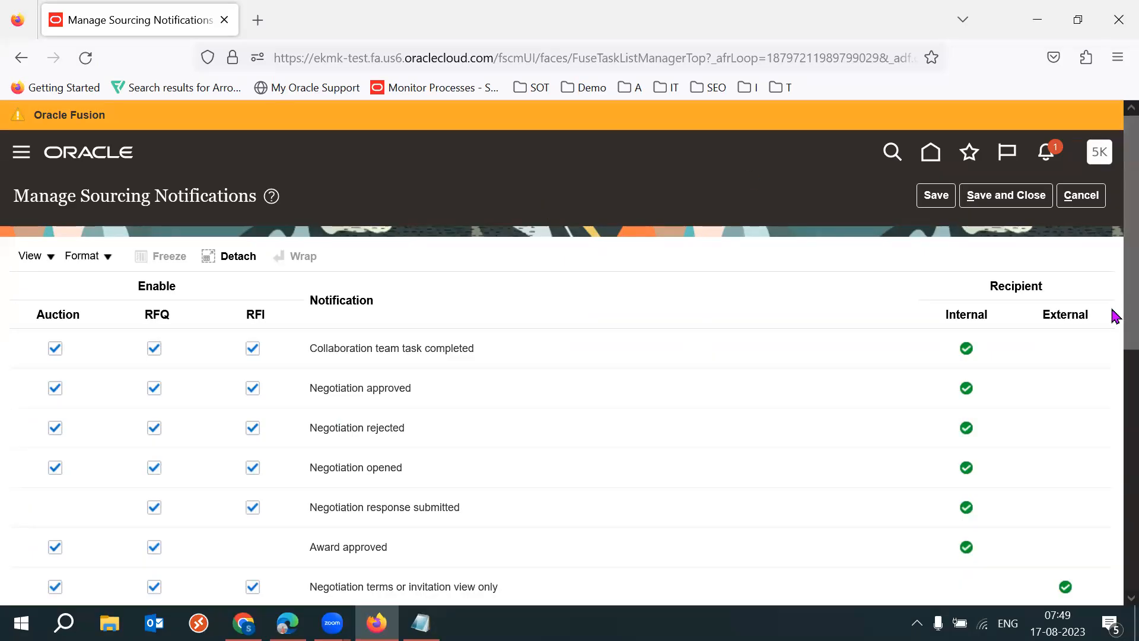
- Examine the list of sourcing notifications, particularly Negotiation canceled and Negotiation closed early
scroll(1113, 364, down, 4)
scroll(1113, 394, down, 4)
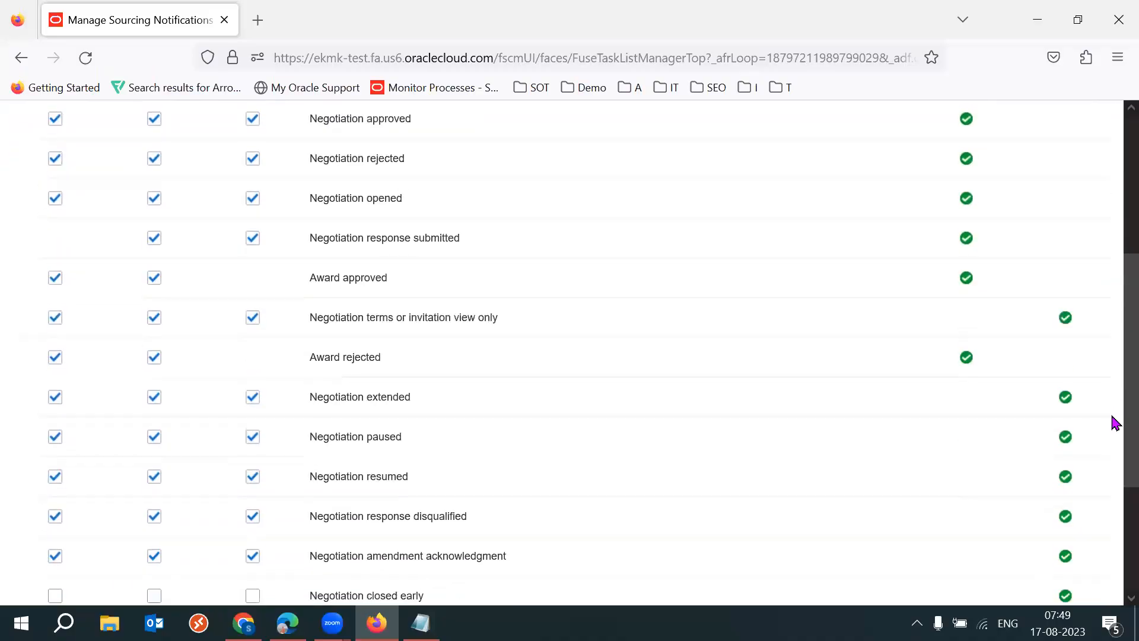
scroll(1115, 512, down, 1)
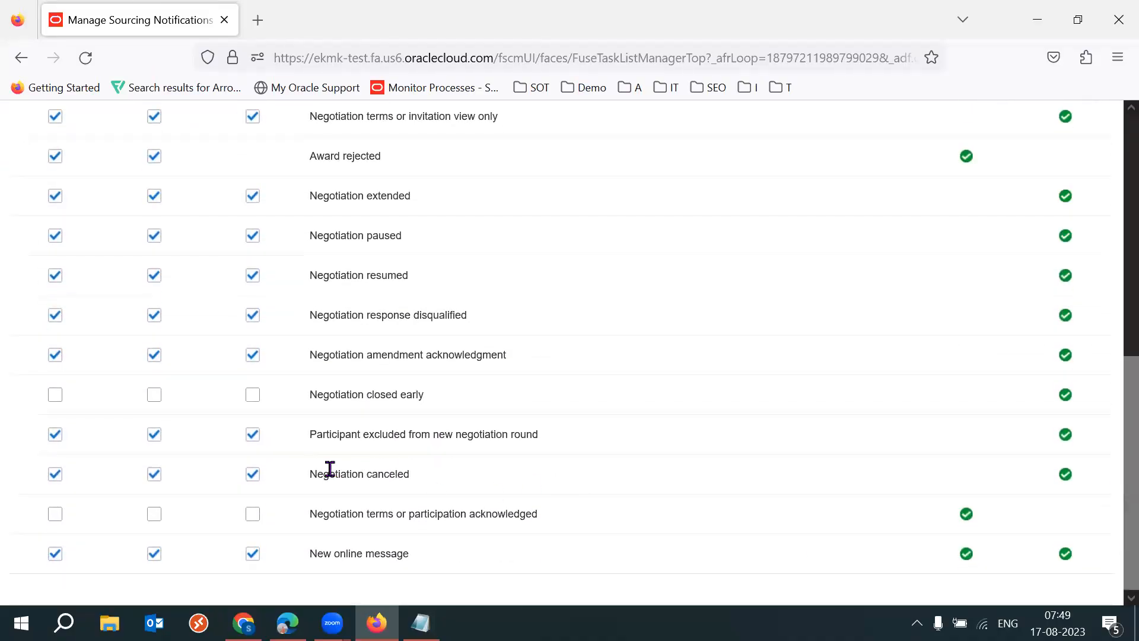
drag(307, 468, 417, 479)
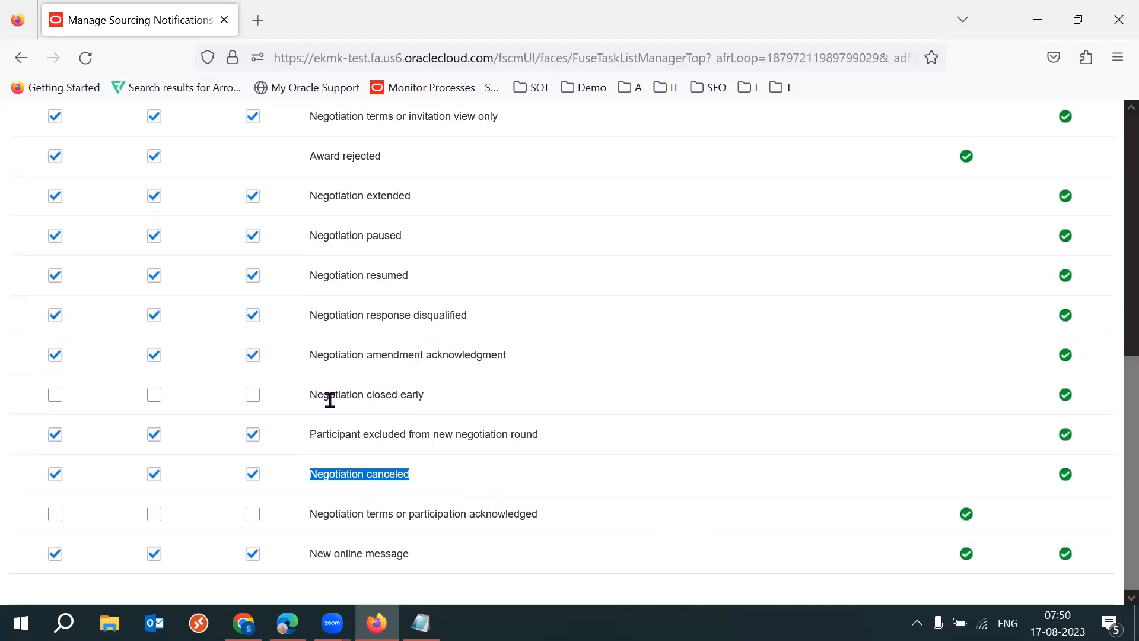
click(309, 395)
drag(309, 395, 427, 404)
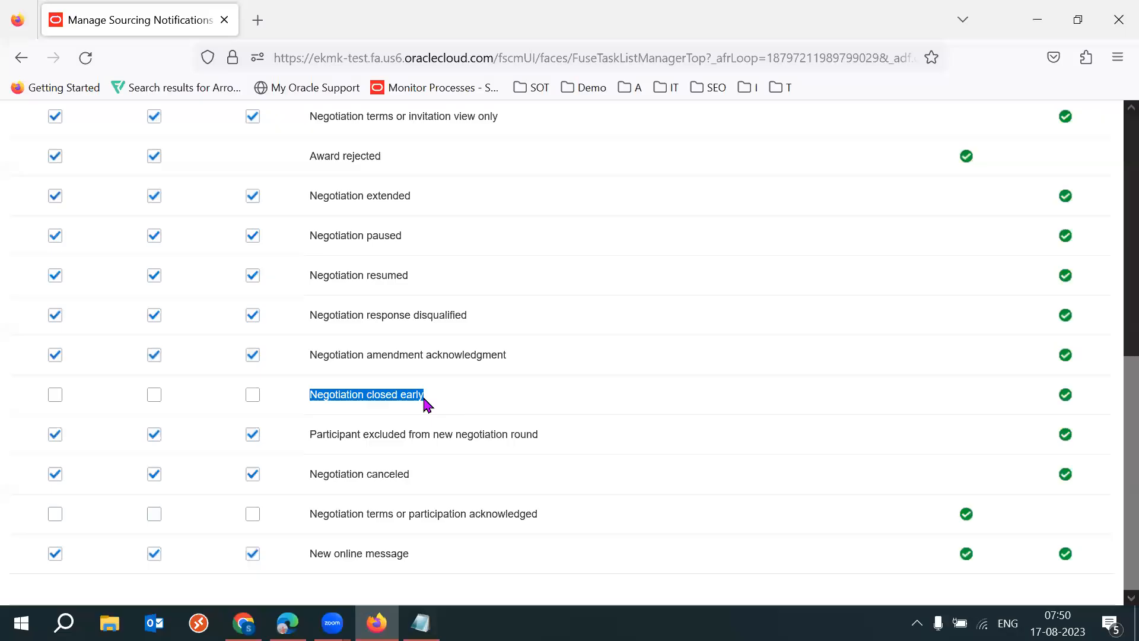
mouse_move(1047, 597)
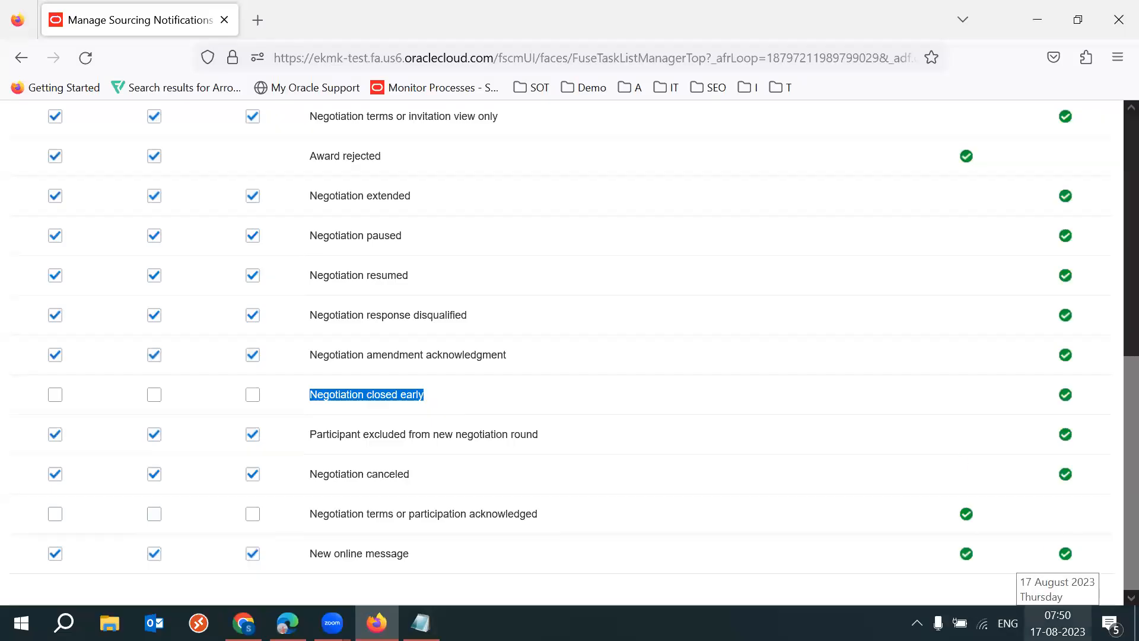
click(392, 394)
drag(317, 394, 426, 398)
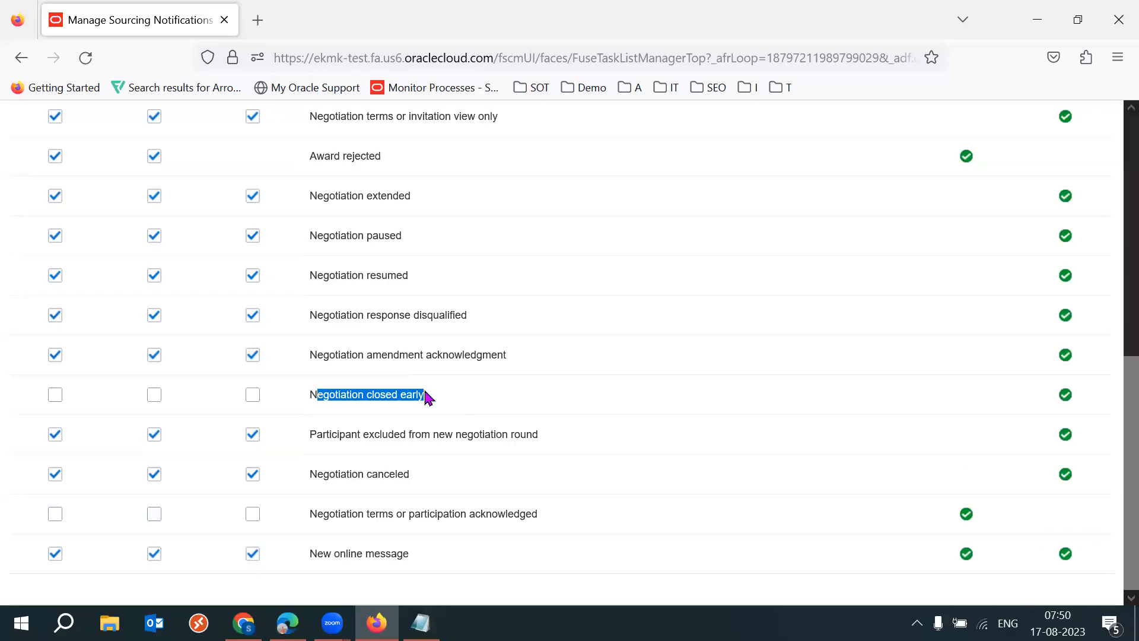
- Enable the Negotiation closed early notification for RFI, Auction and RFQ
click(252, 398)
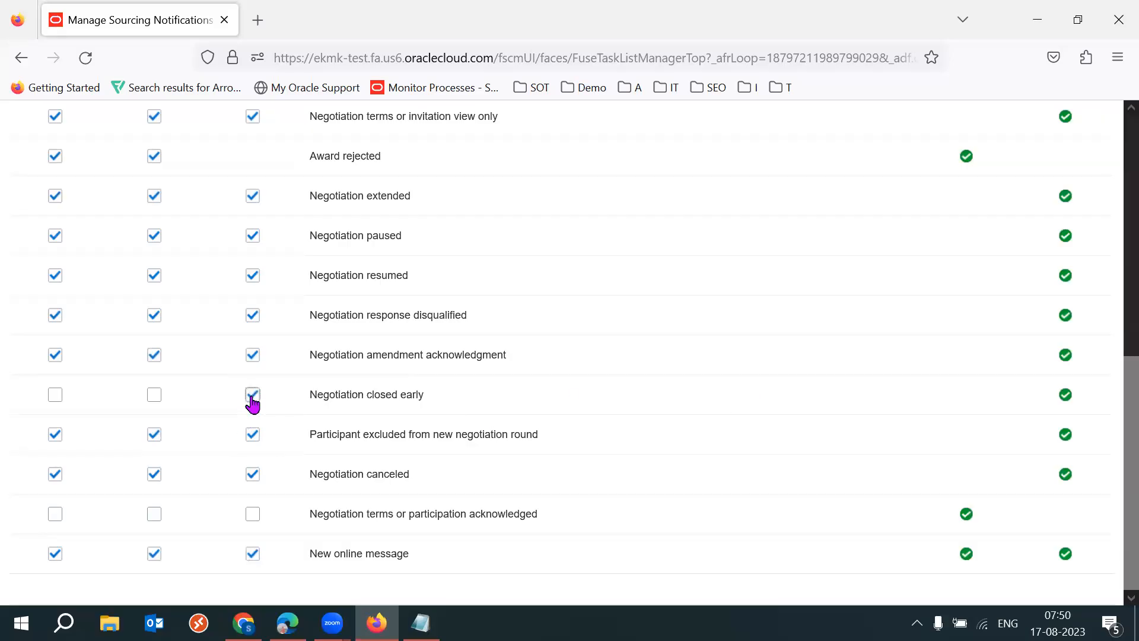
drag(1113, 445, 1113, 308)
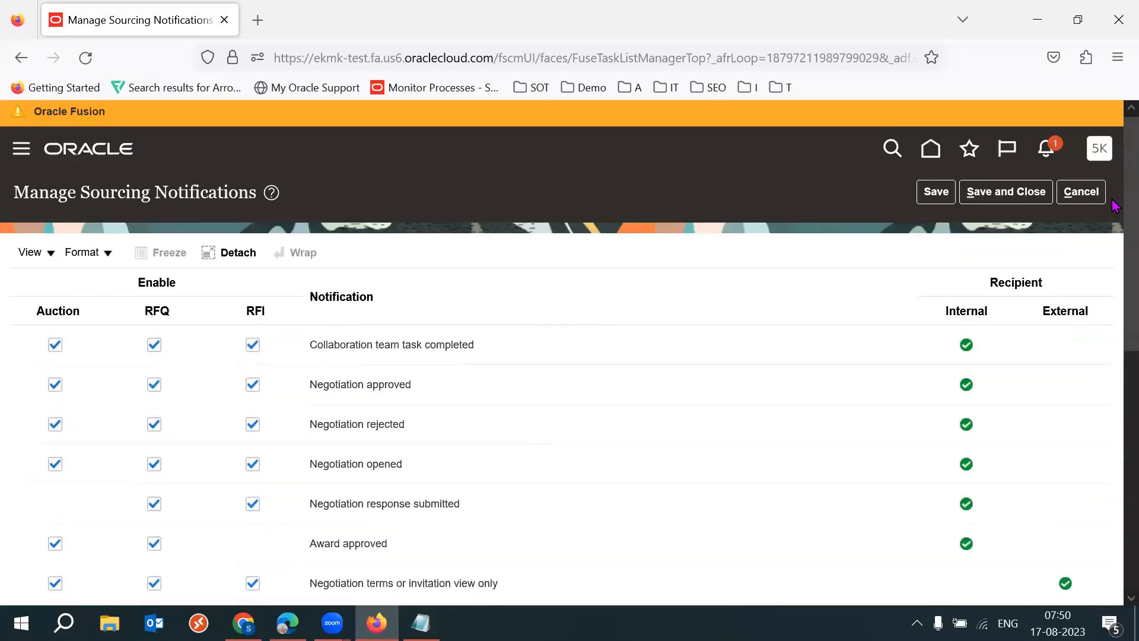
click(258, 295)
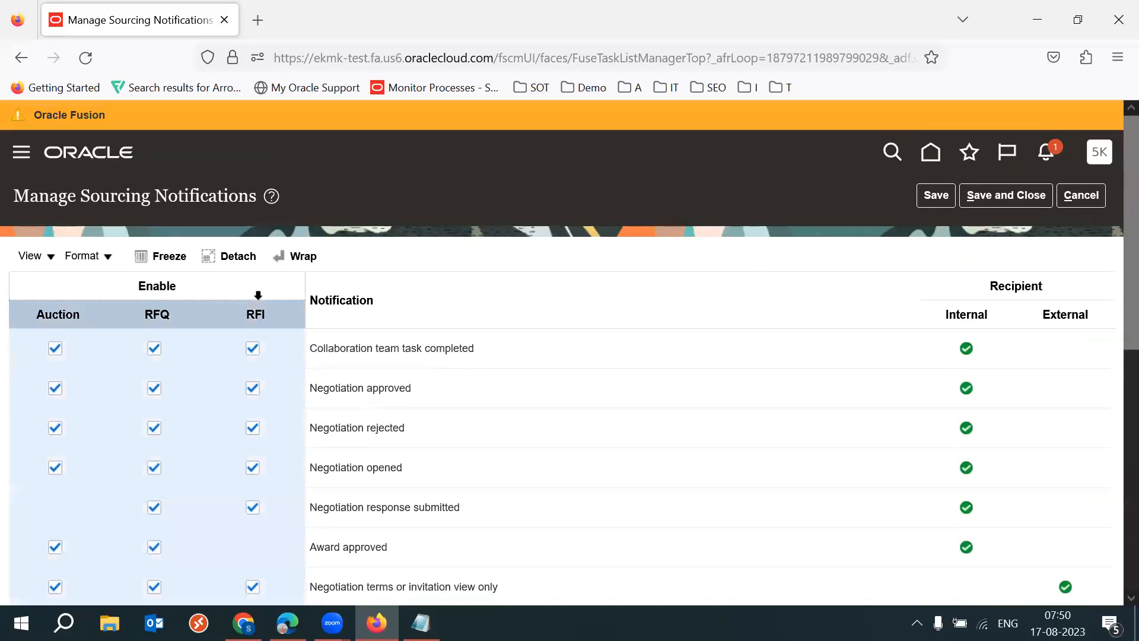
click(141, 308)
click(37, 308)
drag(1111, 318, 1114, 475)
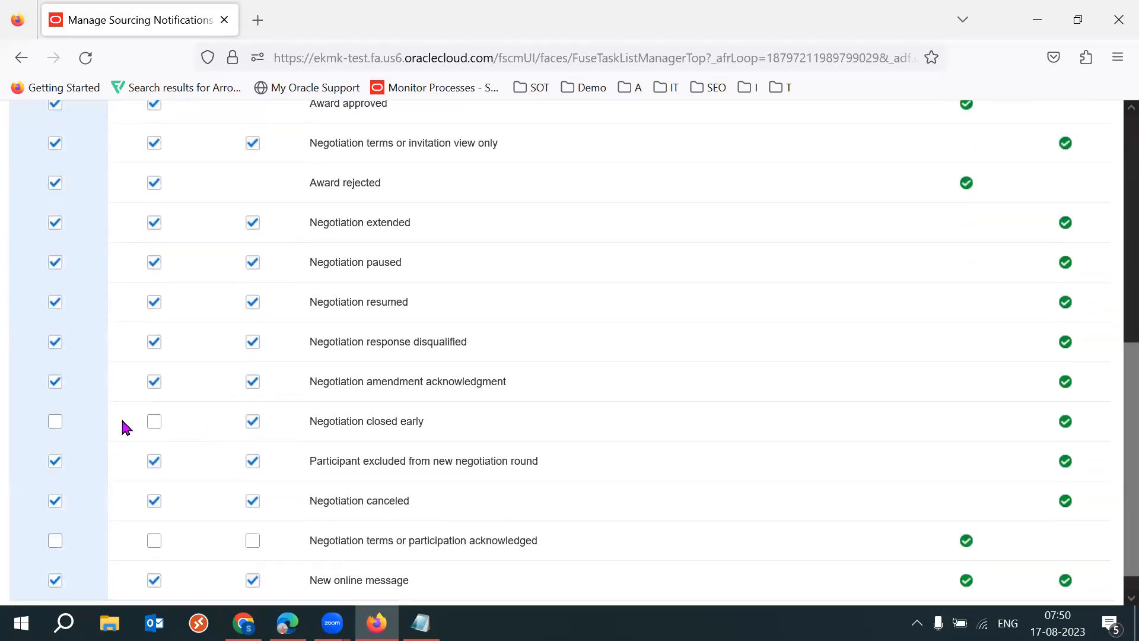
click(54, 423)
click(152, 426)
drag(312, 427, 428, 434)
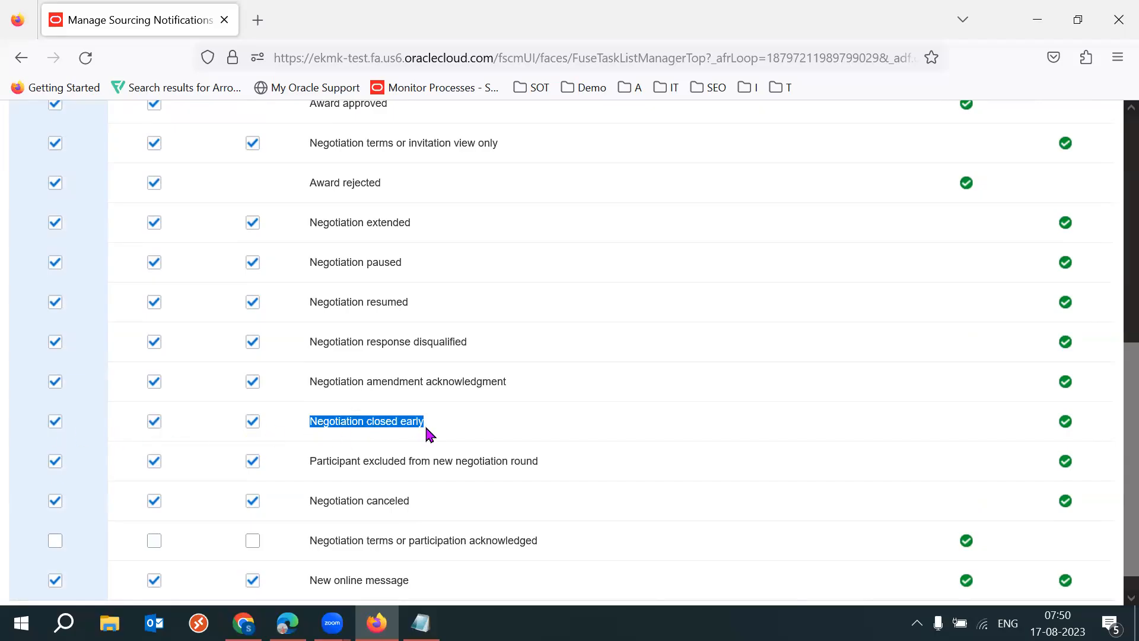
click(1064, 423)
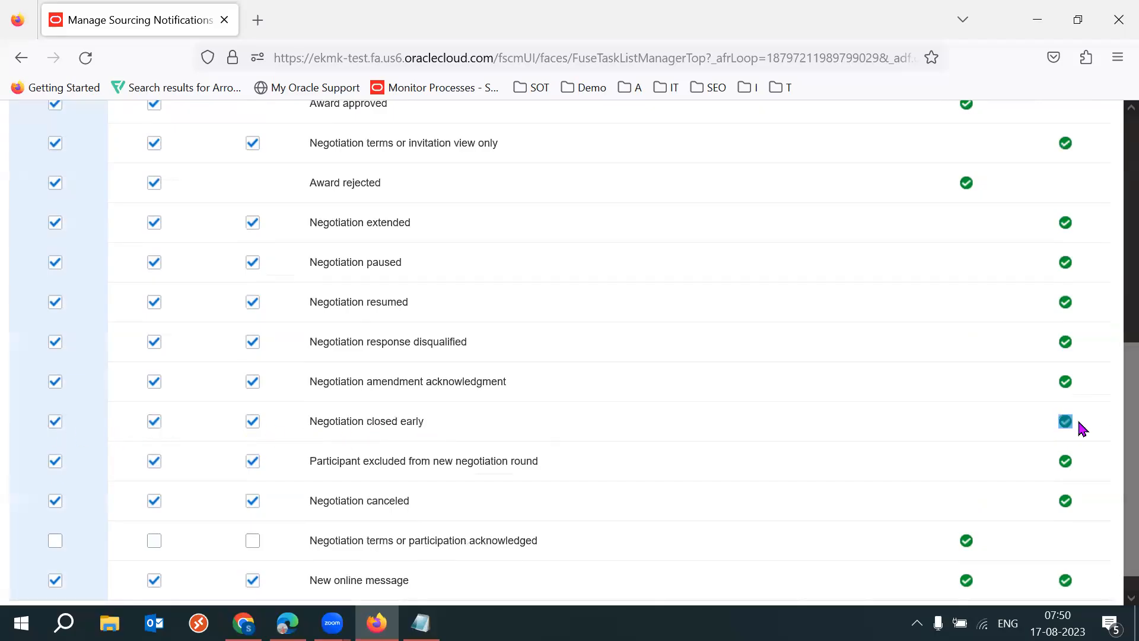
- Examine which notifications go to internal and external recipients, paying attention to Negotiation extended
scroll(1110, 379, up, 6)
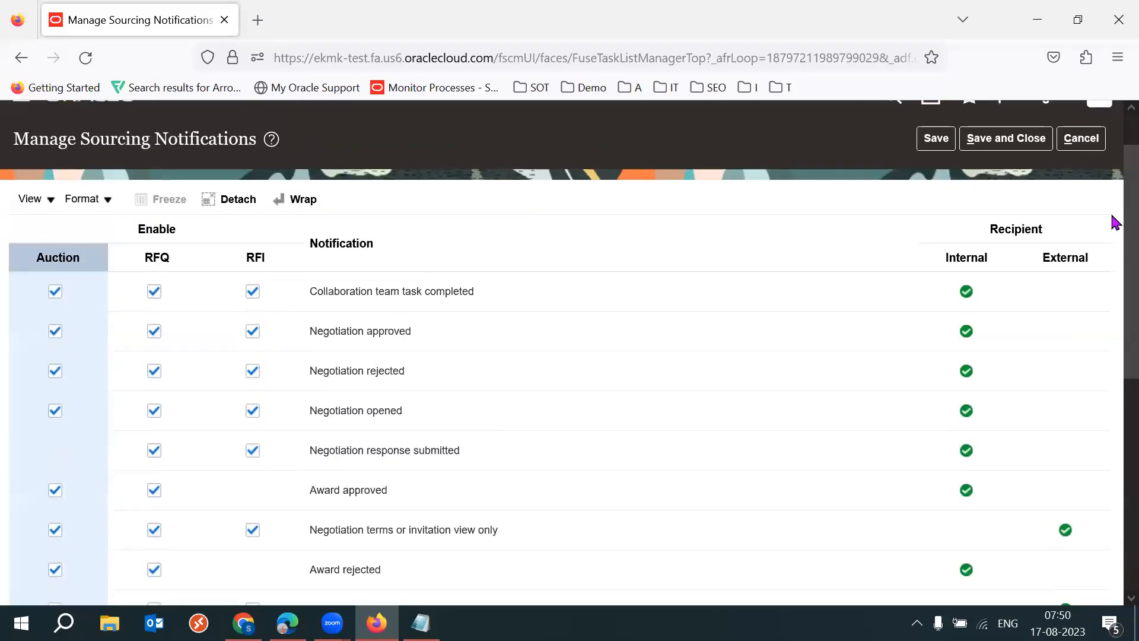
scroll(1068, 237, up, 2)
click(1064, 218)
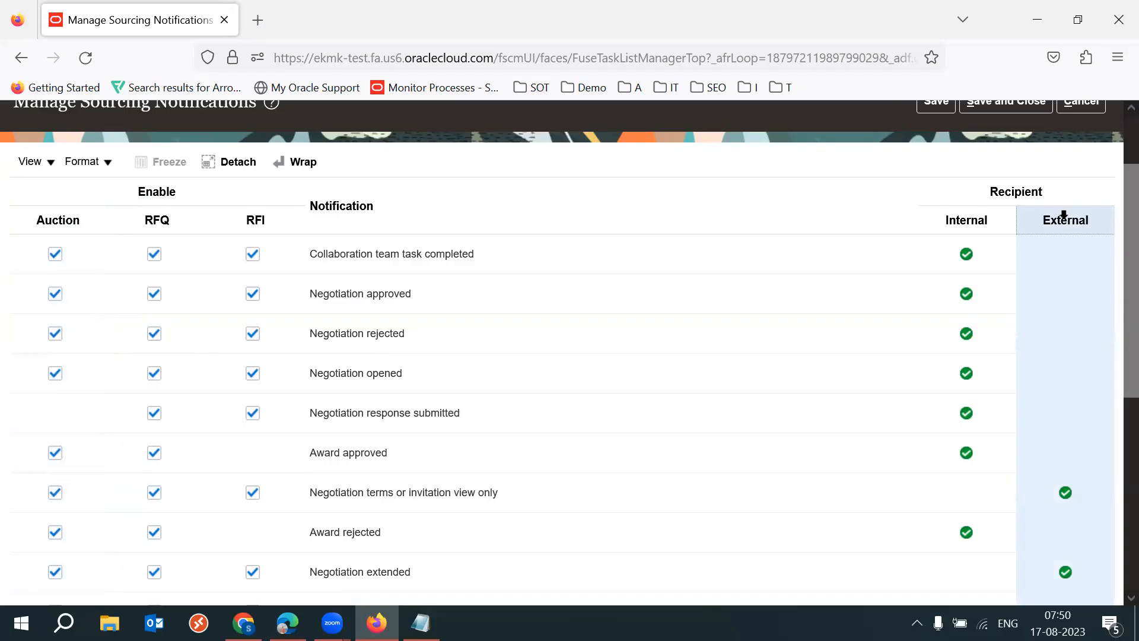
click(970, 211)
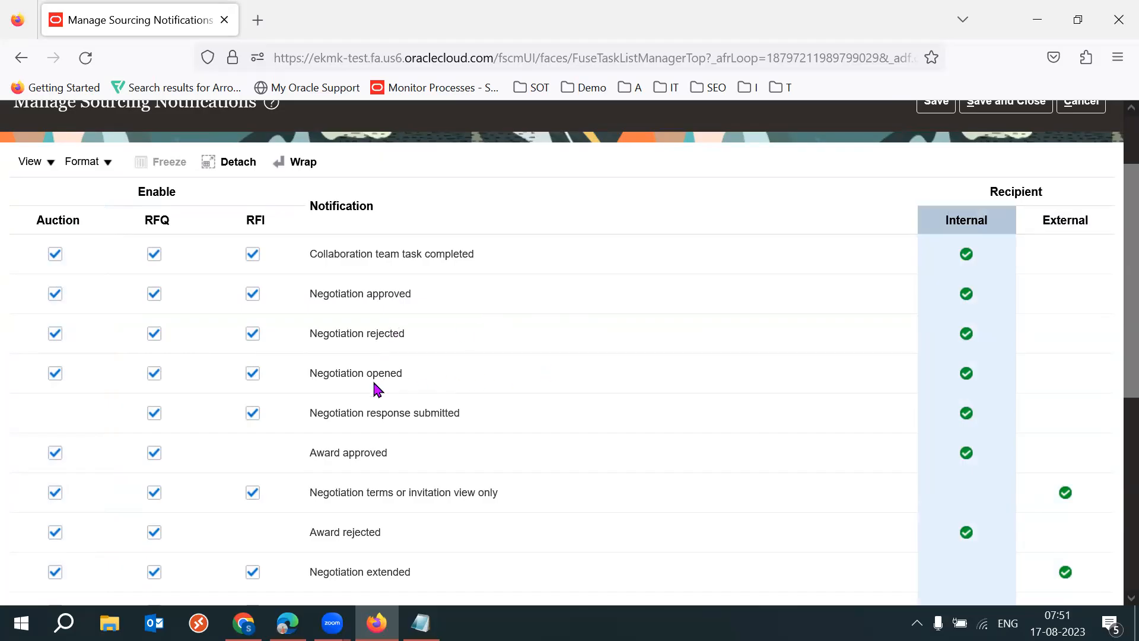
triple_click(358, 570)
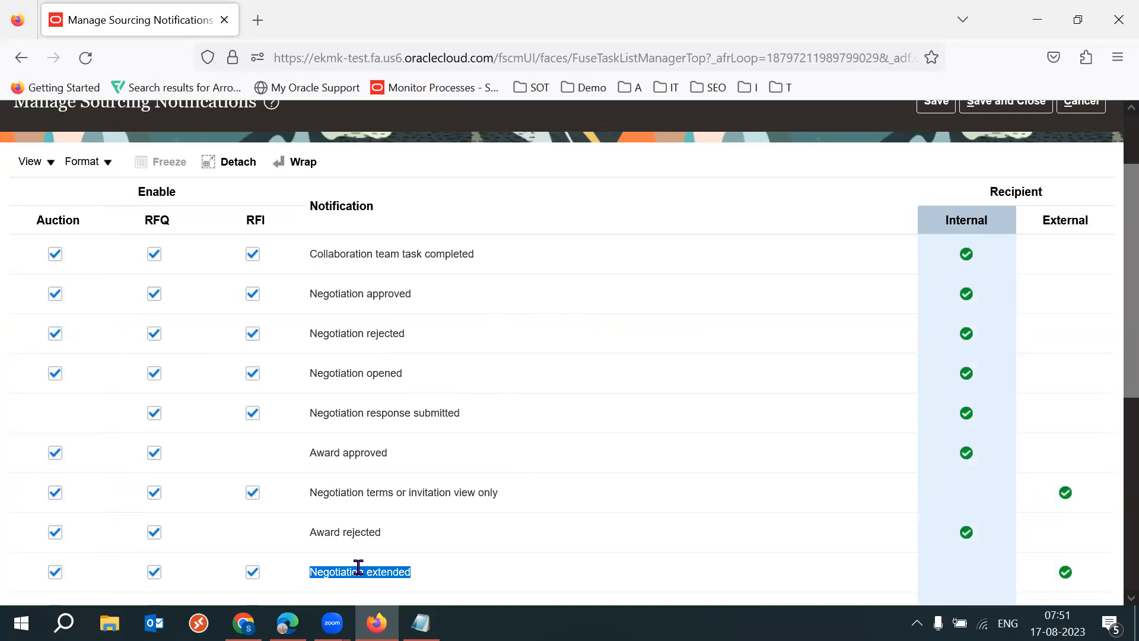
triple_click(358, 568)
double_click(358, 568)
triple_click(358, 567)
click(1086, 574)
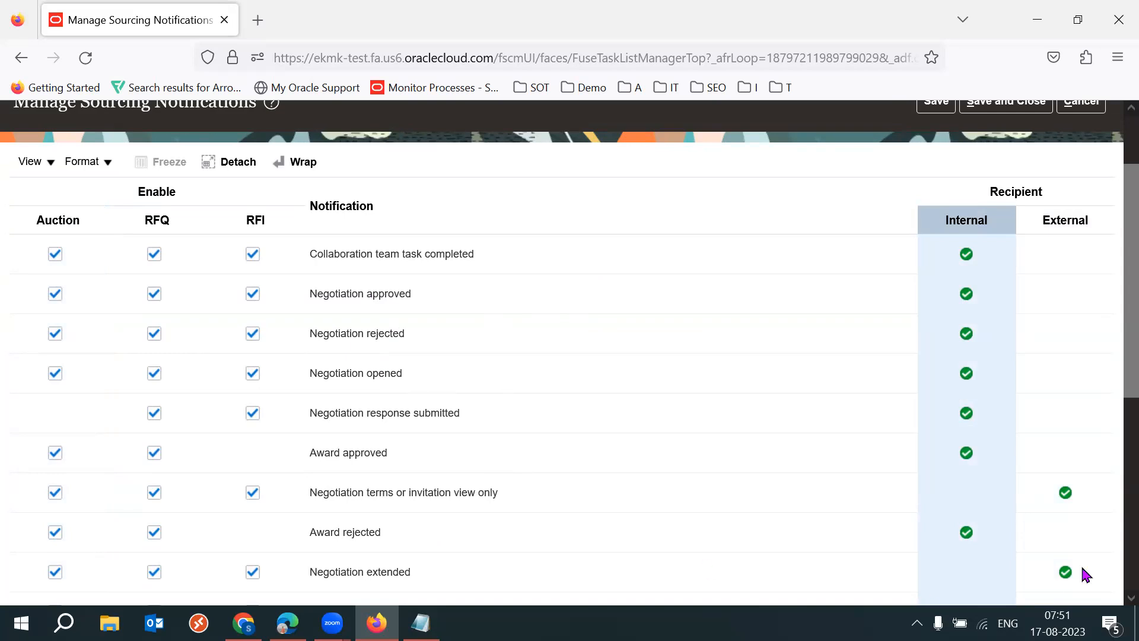
triple_click(389, 572)
triple_click(389, 573)
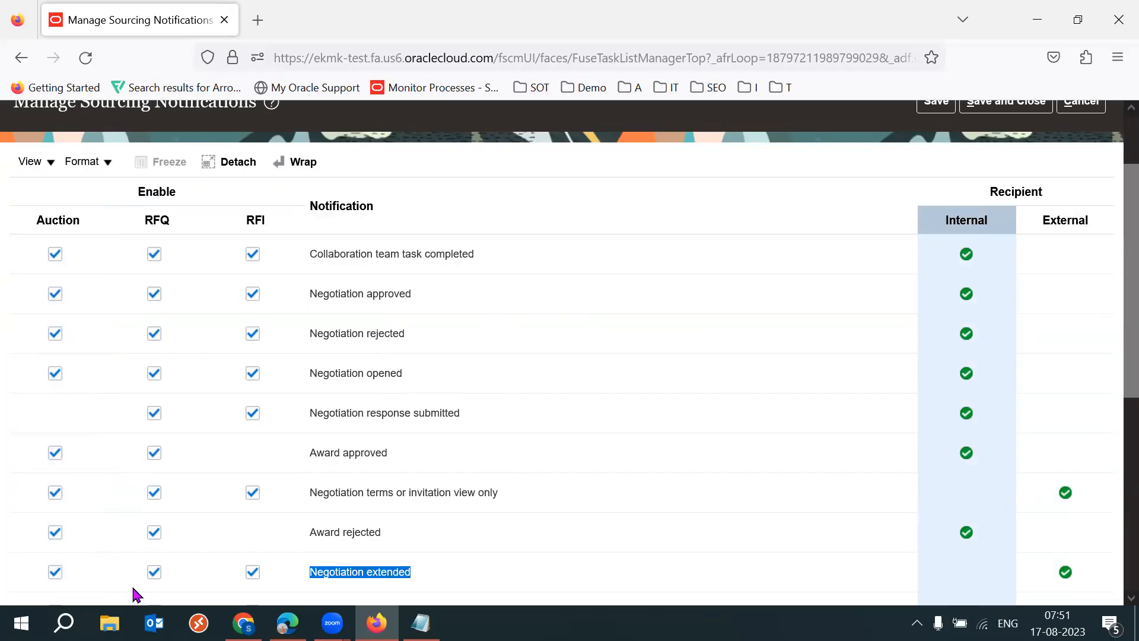
triple_click(356, 575)
double_click(356, 573)
- Cancel out of the sourcing notifications without saving and select the Manage Cost Factors row in the Sourcing task list
scroll(1113, 325, up, 3)
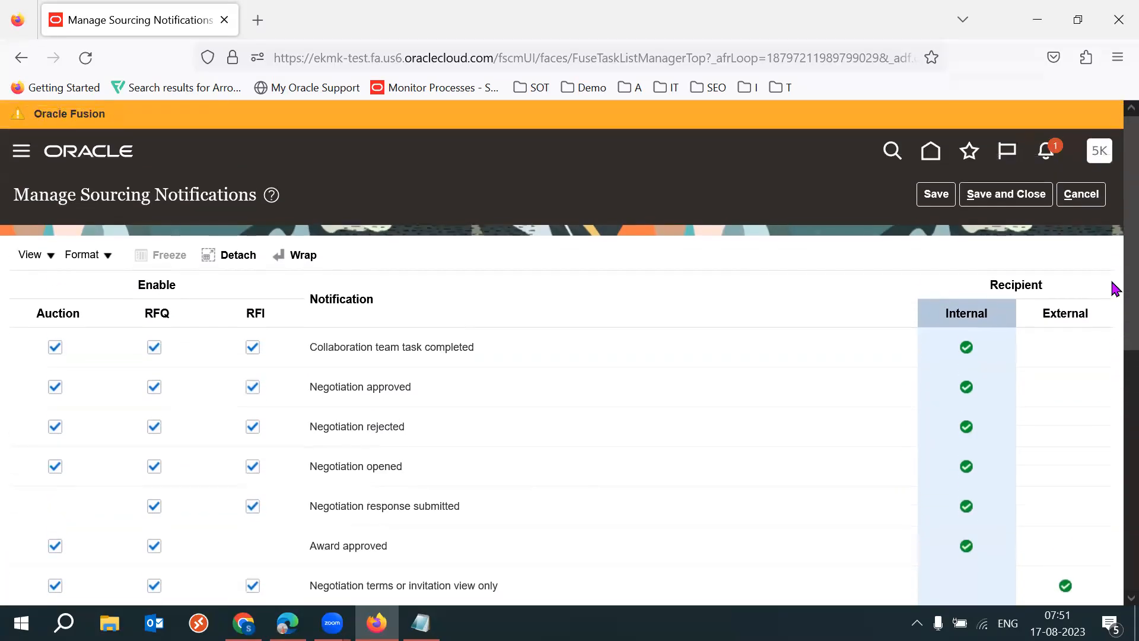
click(1081, 195)
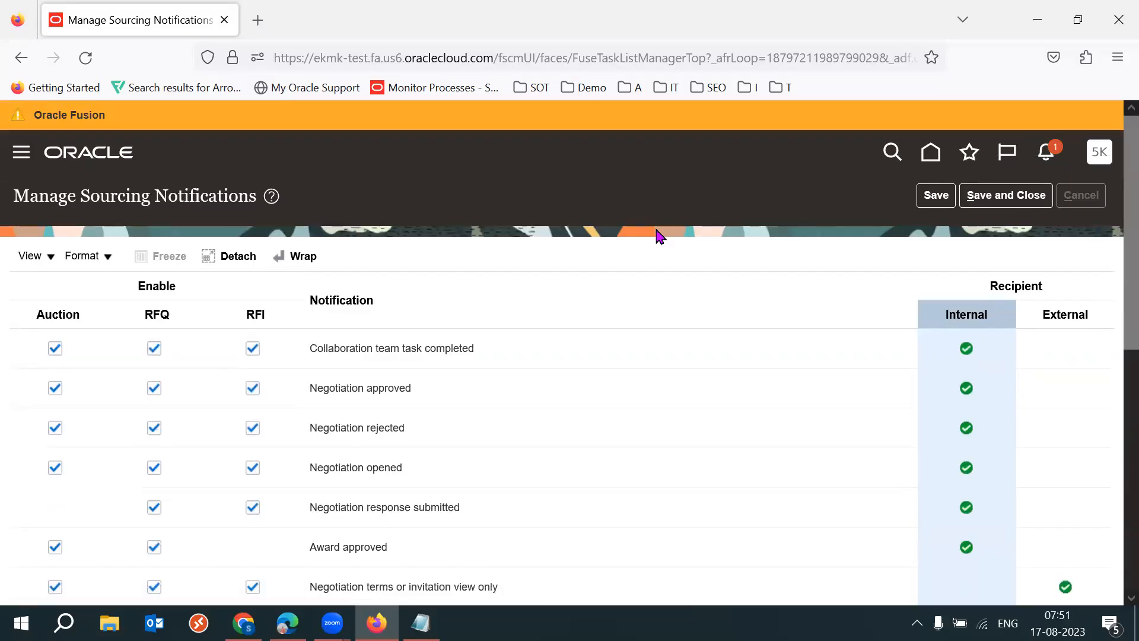
scroll(1111, 333, down, 2)
scroll(1113, 359, down, 2)
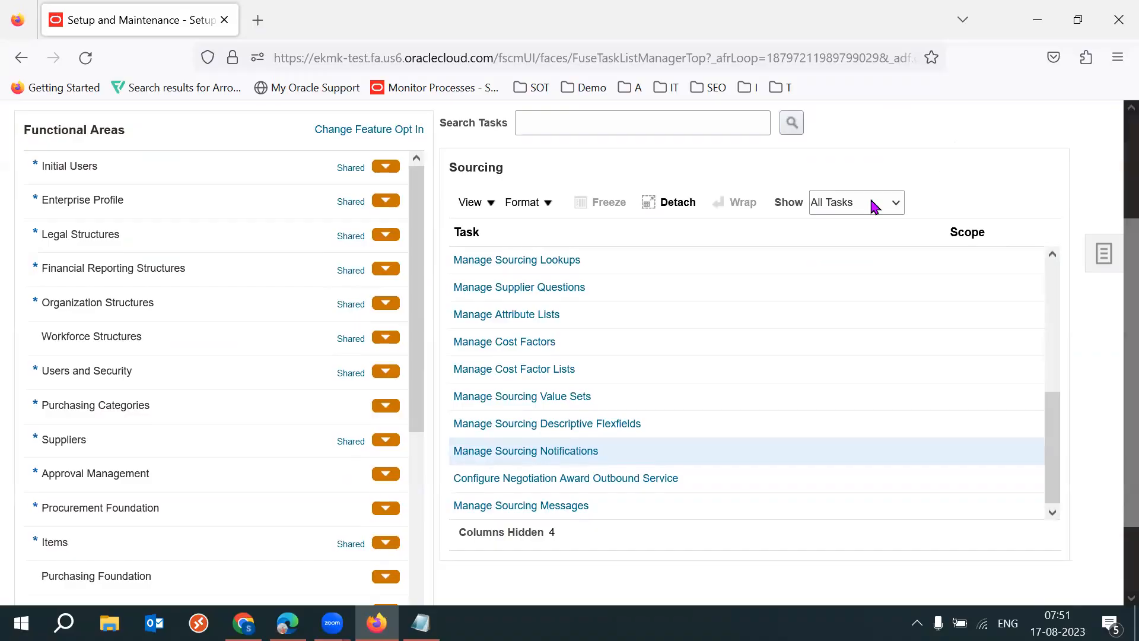
click(609, 343)
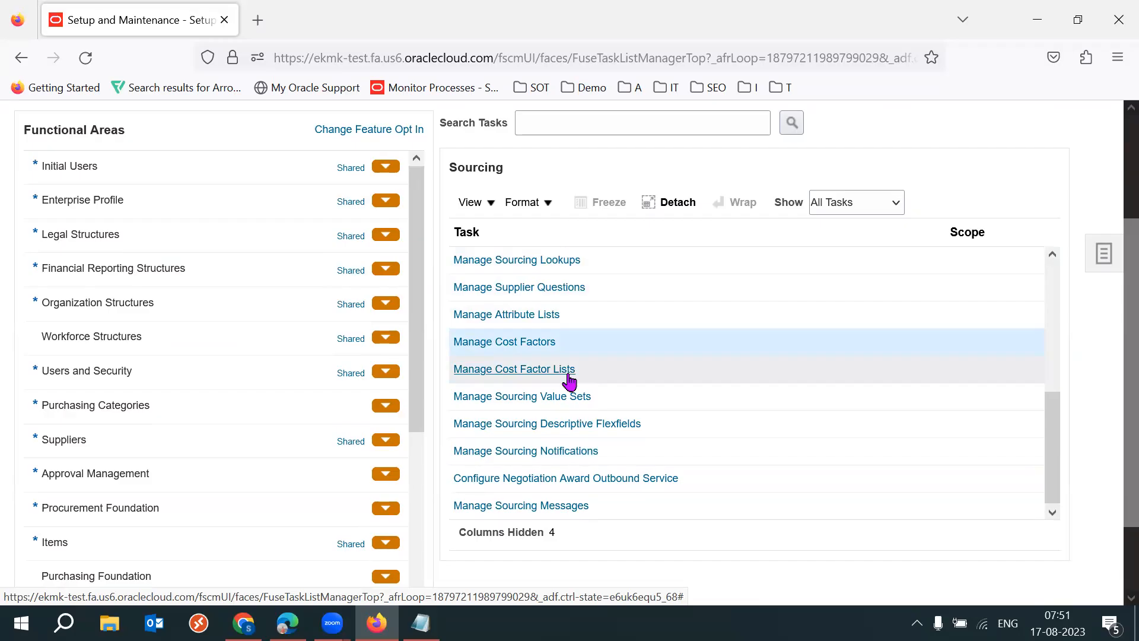
- Switch to the Edge window showing RFQ NEG1 and review the cost factors and their descriptions on line 1
mouse_move(288, 623)
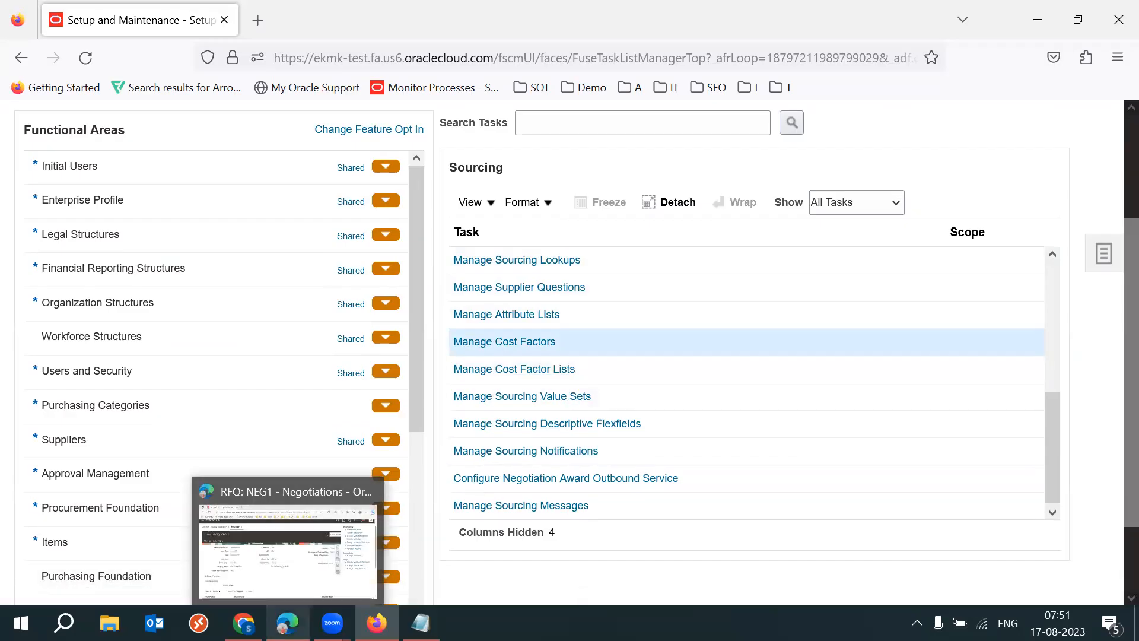
click(320, 540)
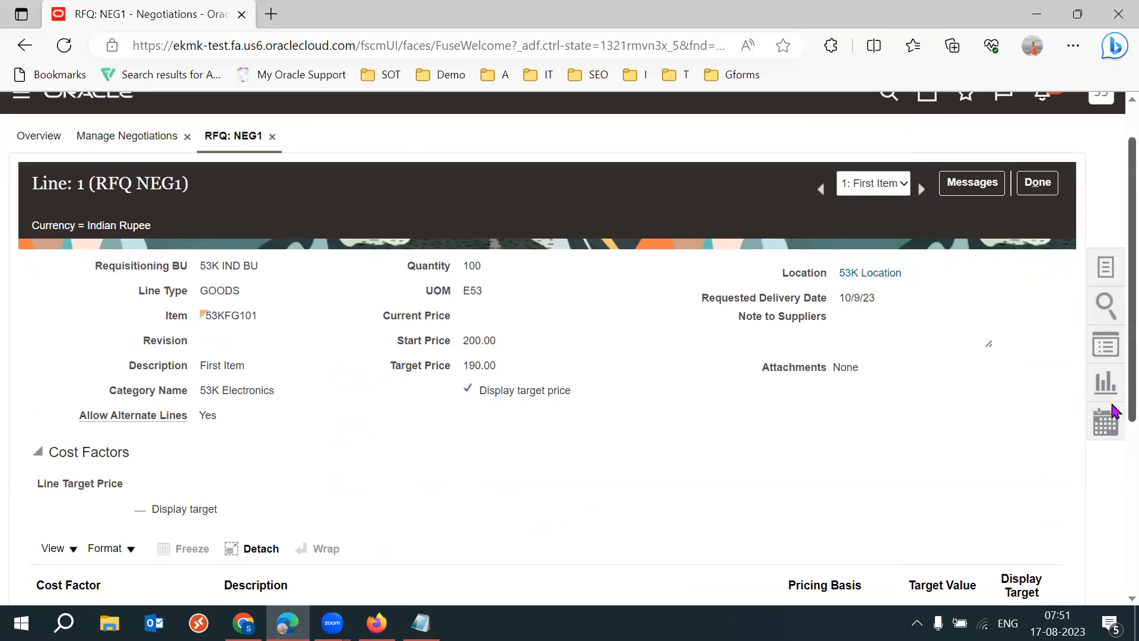
scroll(1115, 415, down, 5)
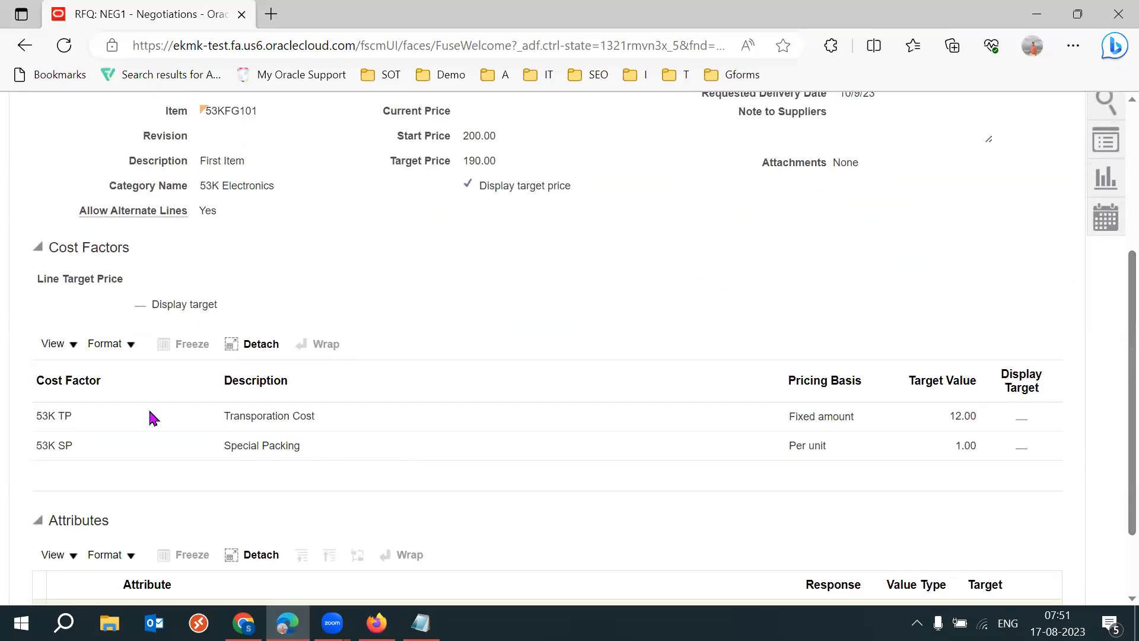
drag(259, 414, 353, 424)
drag(231, 445, 462, 468)
click(593, 497)
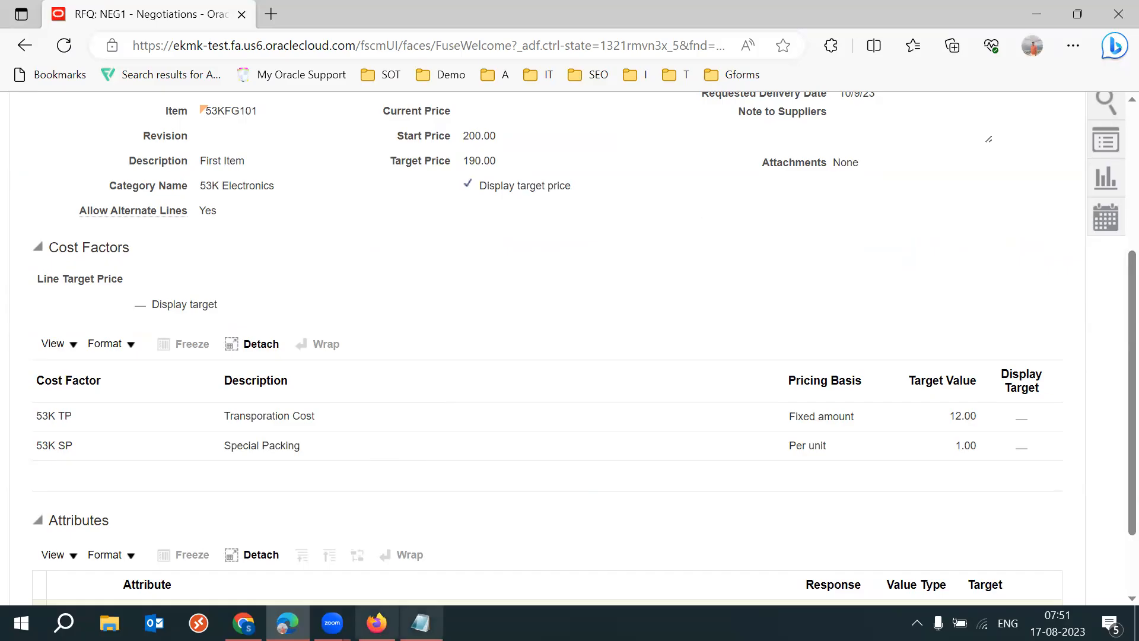
- Switch back to the Firefox setup window and open the Manage Cost Factors task of the Sourcing area
click(376, 623)
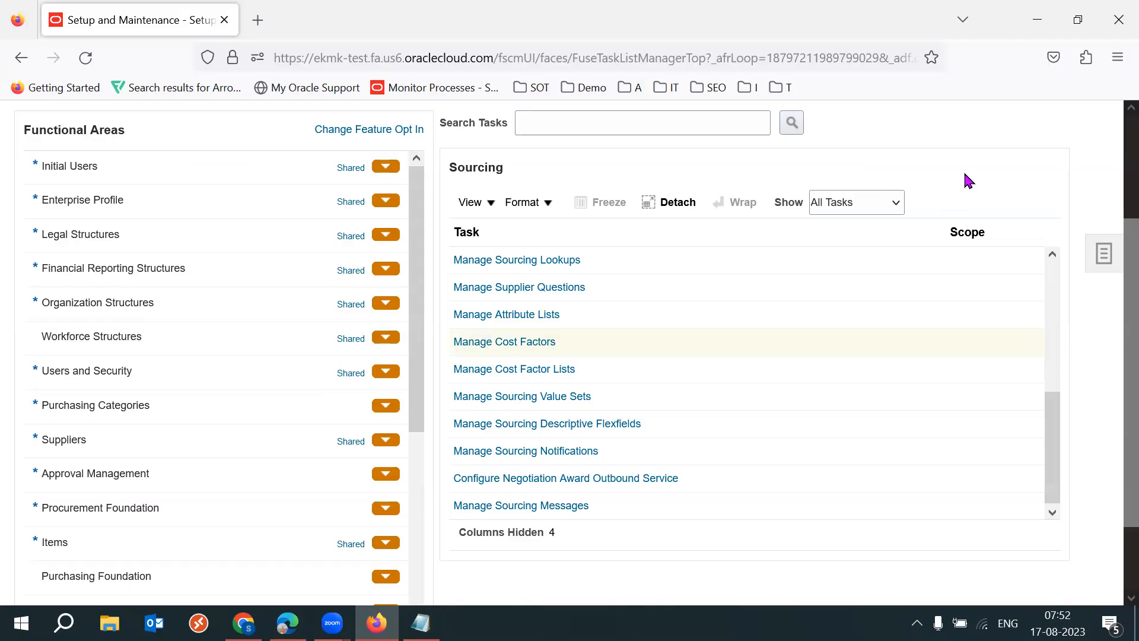
click(509, 342)
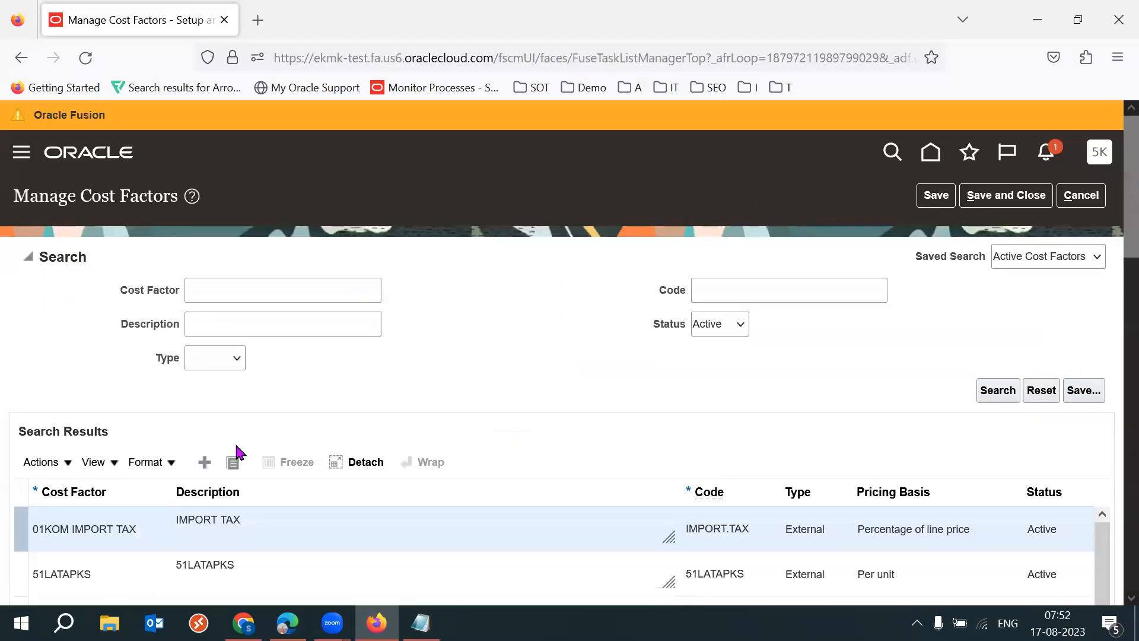
- Add a new cost factor named 53K Course Cost and reuse the name as its description
click(204, 462)
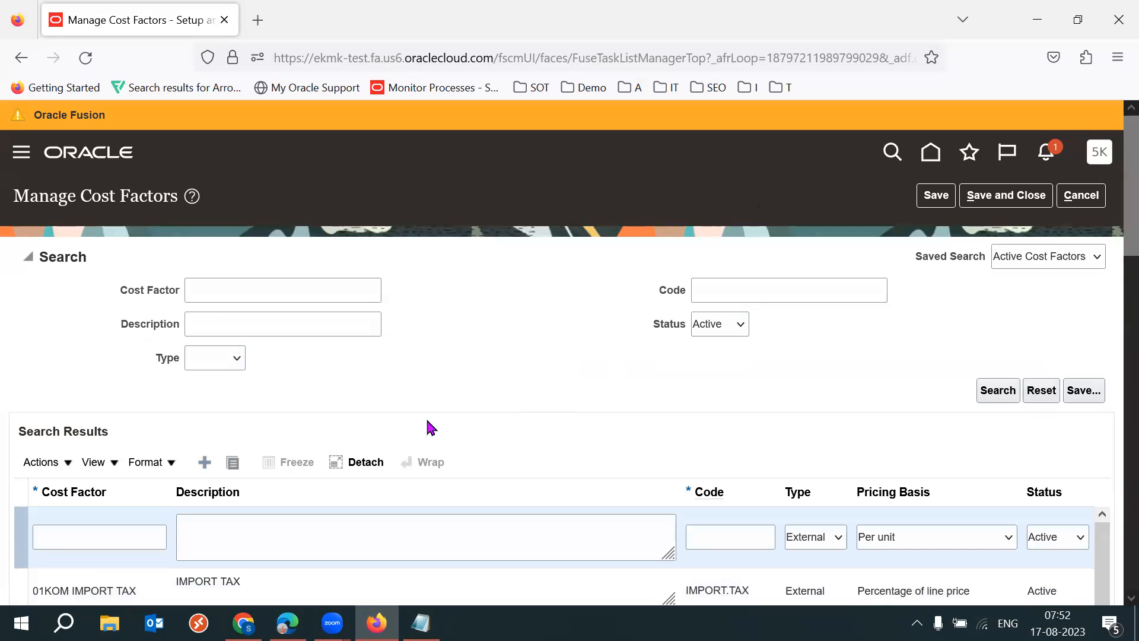
scroll(1115, 196, down, 2)
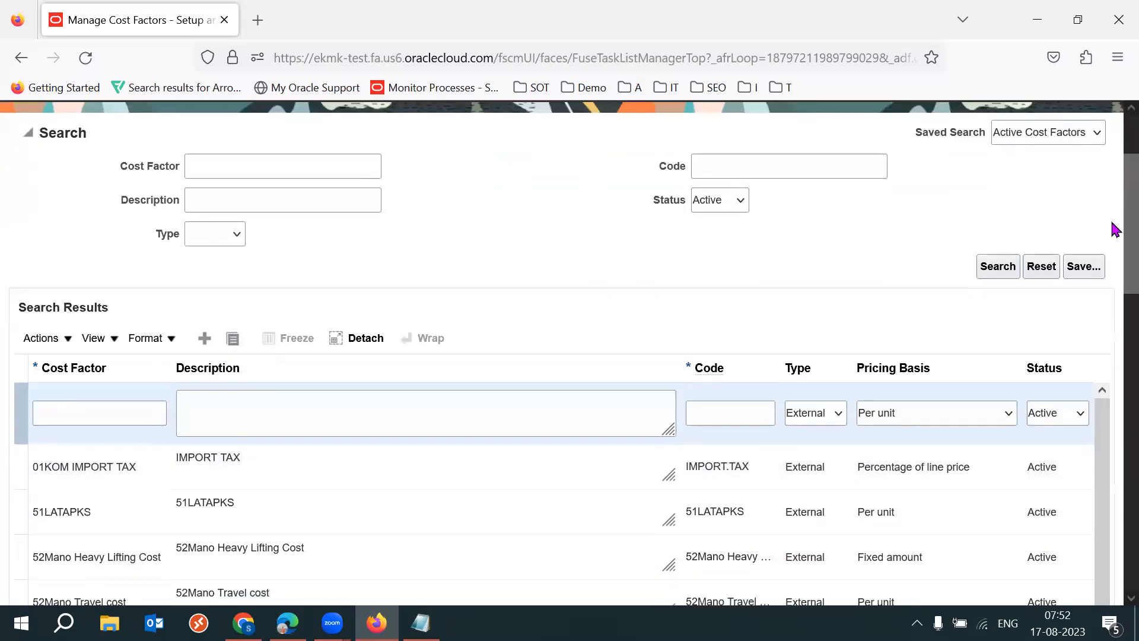
click(134, 408)
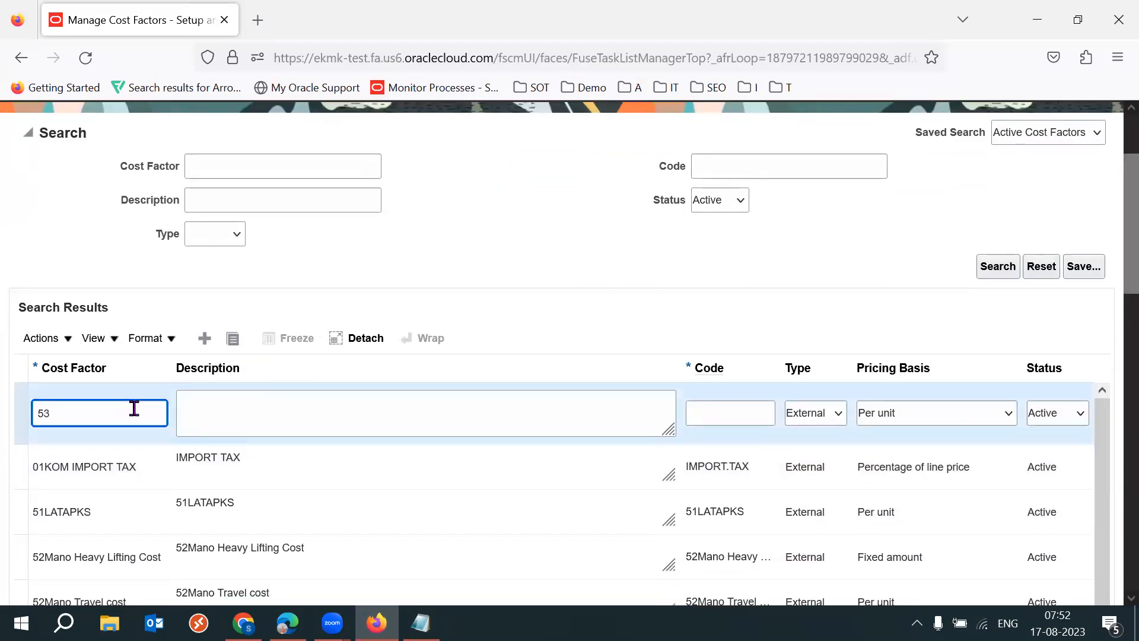
text(53K Course Cost)
triple_click(145, 413)
key(Tab)
text(53K Course Cost)
- Give the new cost factor the code 53KCC and set its pricing basis to Fixed amount
click(734, 415)
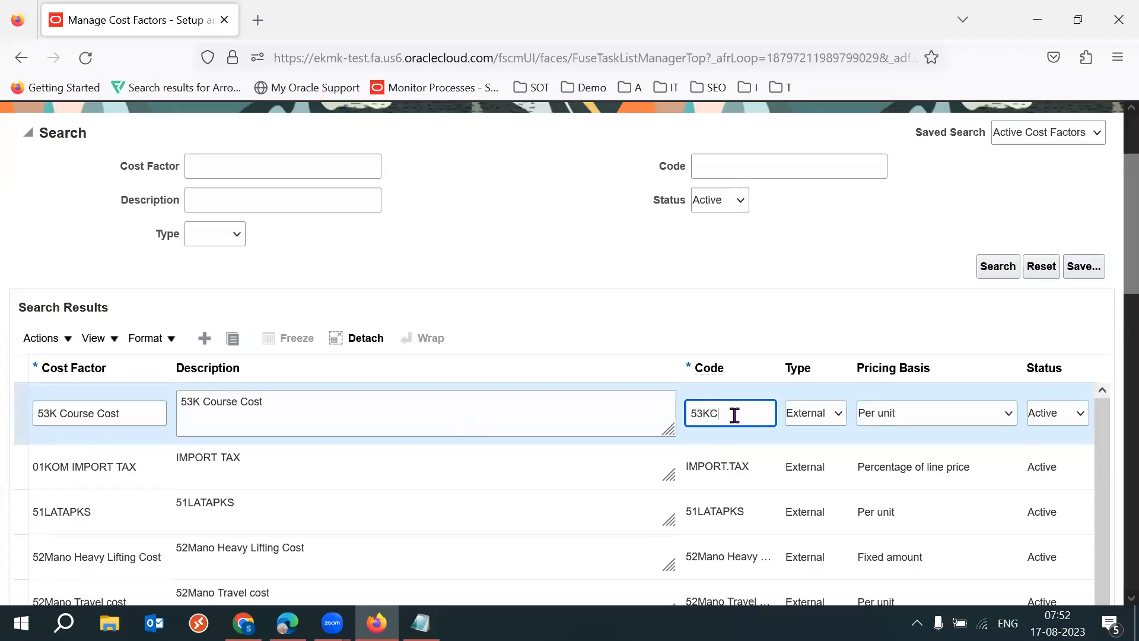
key(Tab)
key(Tab)
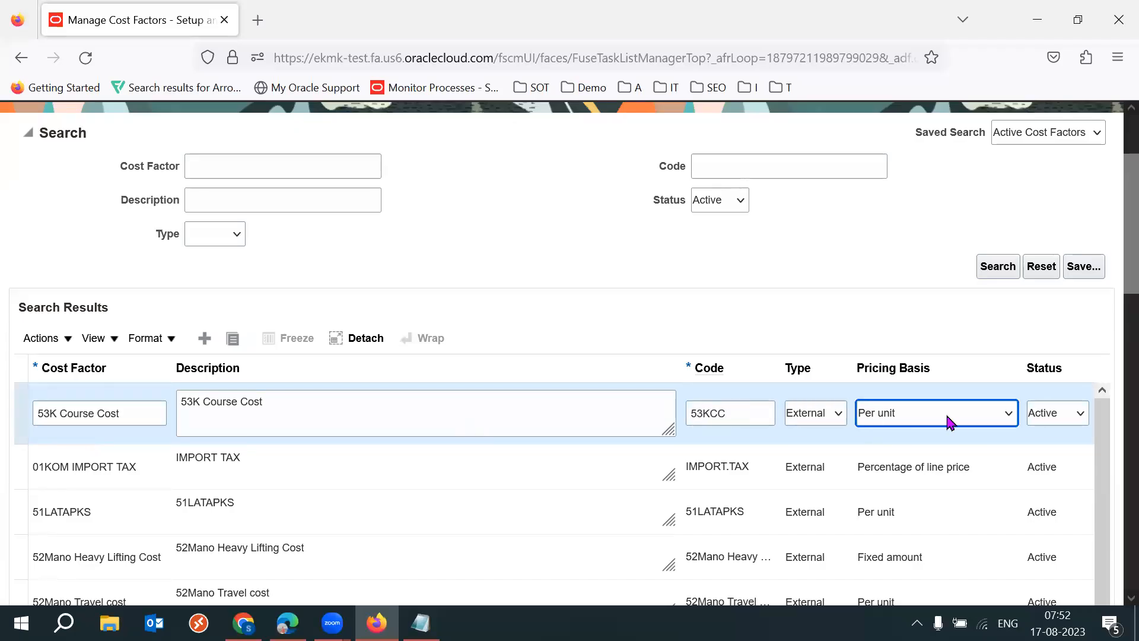
click(965, 422)
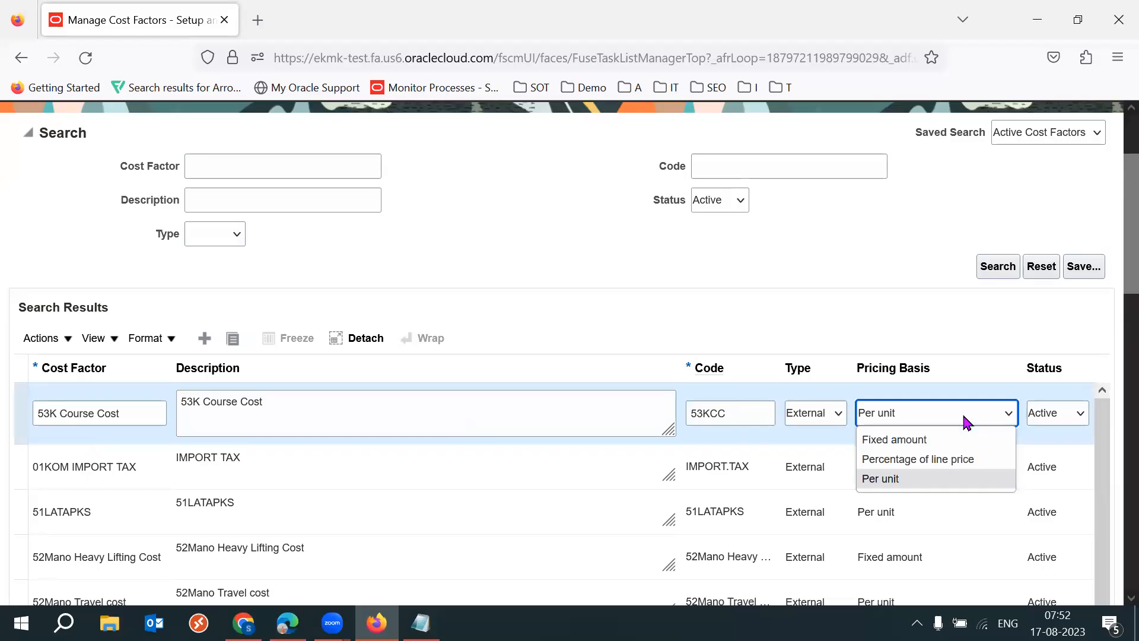
click(933, 439)
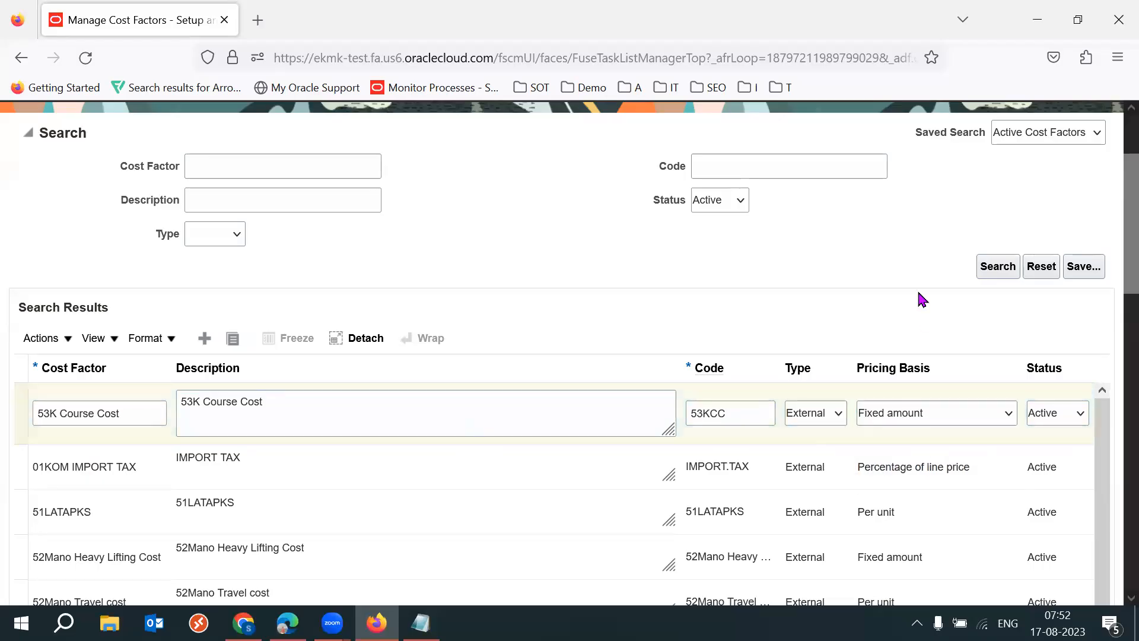
- Add another cost factor named 53K Instance Cost and reuse the name as its description
click(204, 338)
click(119, 414)
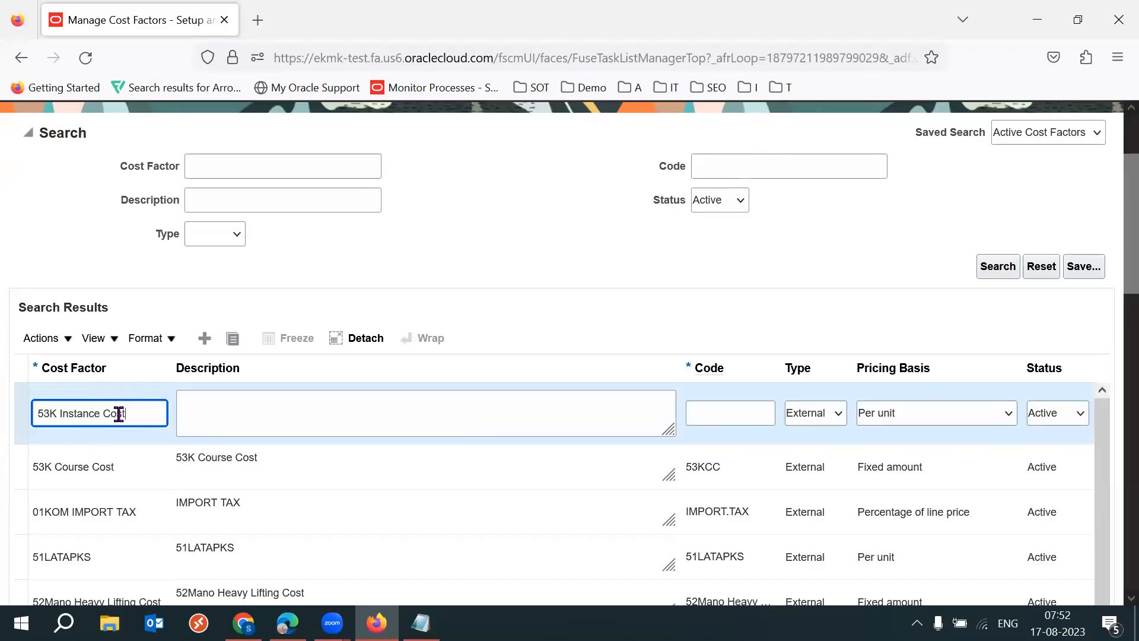
key(ctrl+a)
key(ctrl+c)
key(Tab)
key(ctrl+v)
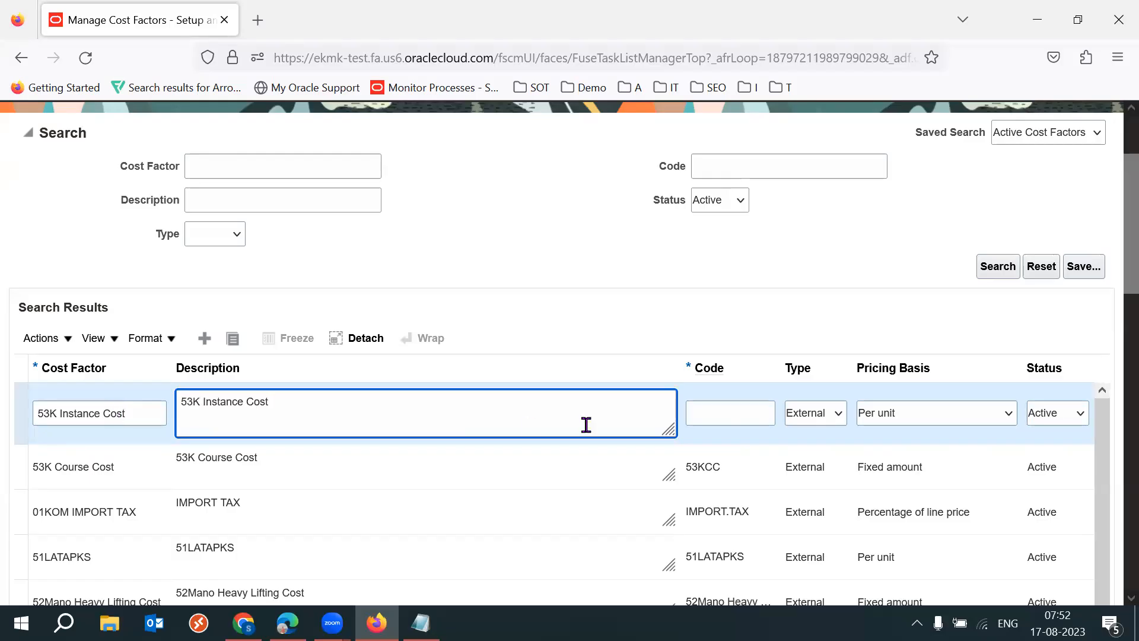
- Give the 53K Instance Cost factor the code 53KIC and set its pricing basis to Fixed amount
click(766, 415)
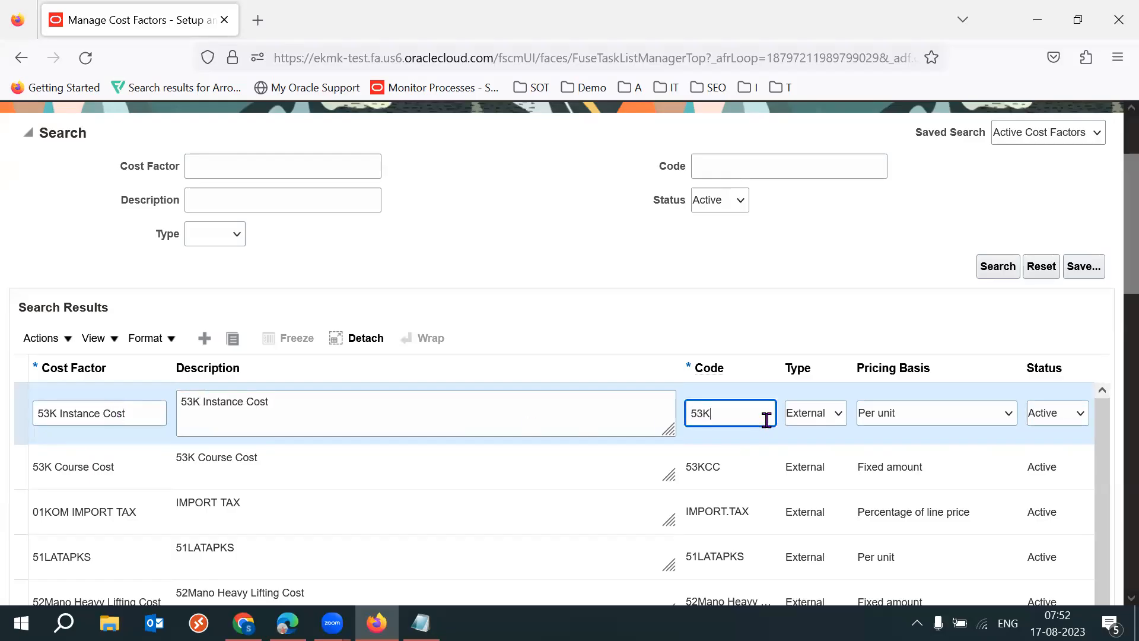
key(Tab)
key(Tab)
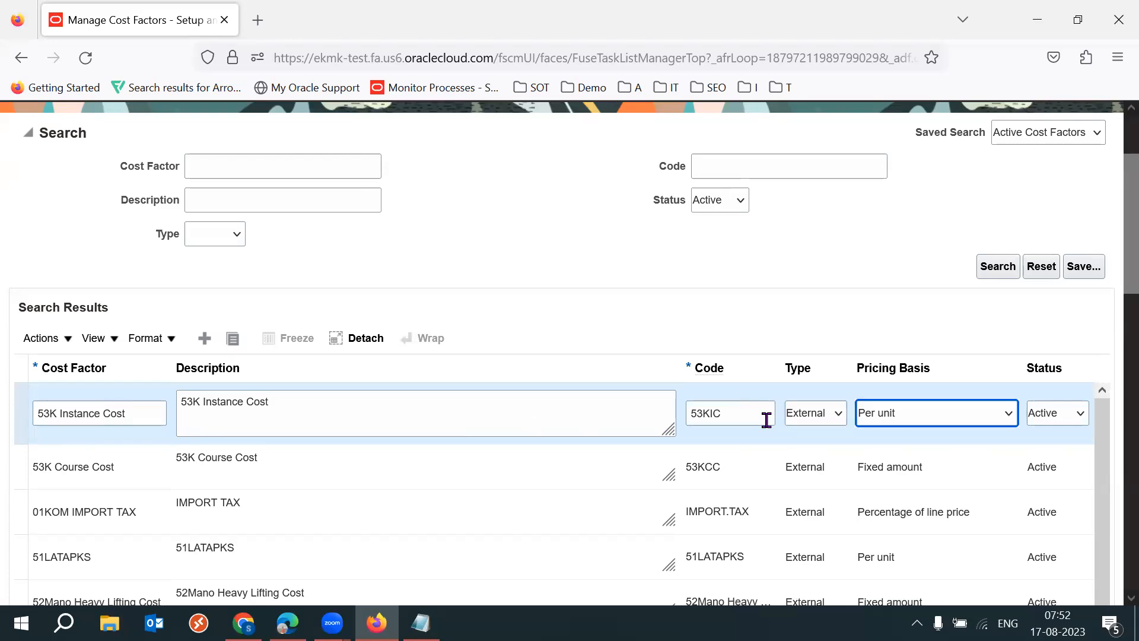
click(909, 415)
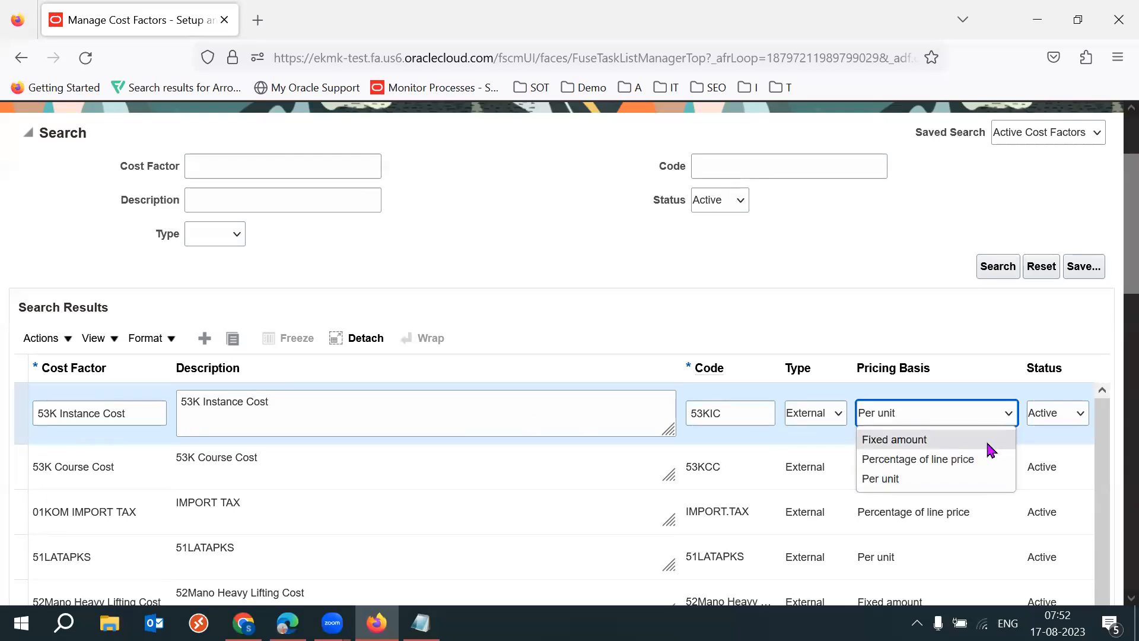
click(955, 444)
click(867, 242)
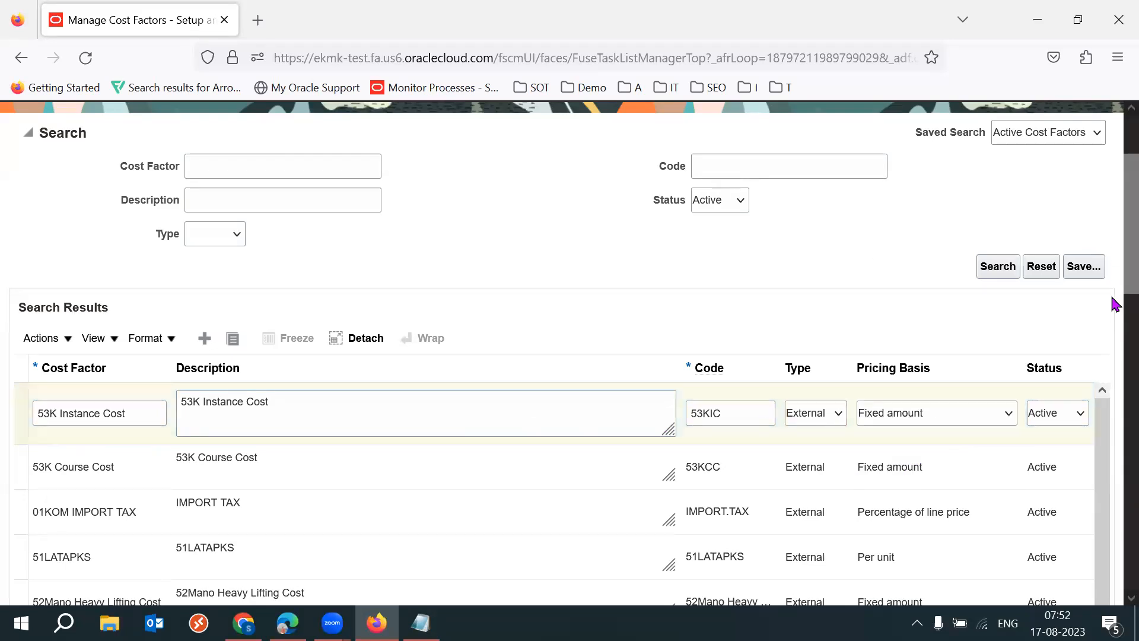
- Save the new cost factors and return to the Sourcing task list
drag(1125, 265, 1124, 243)
scroll(1115, 249, up, 2)
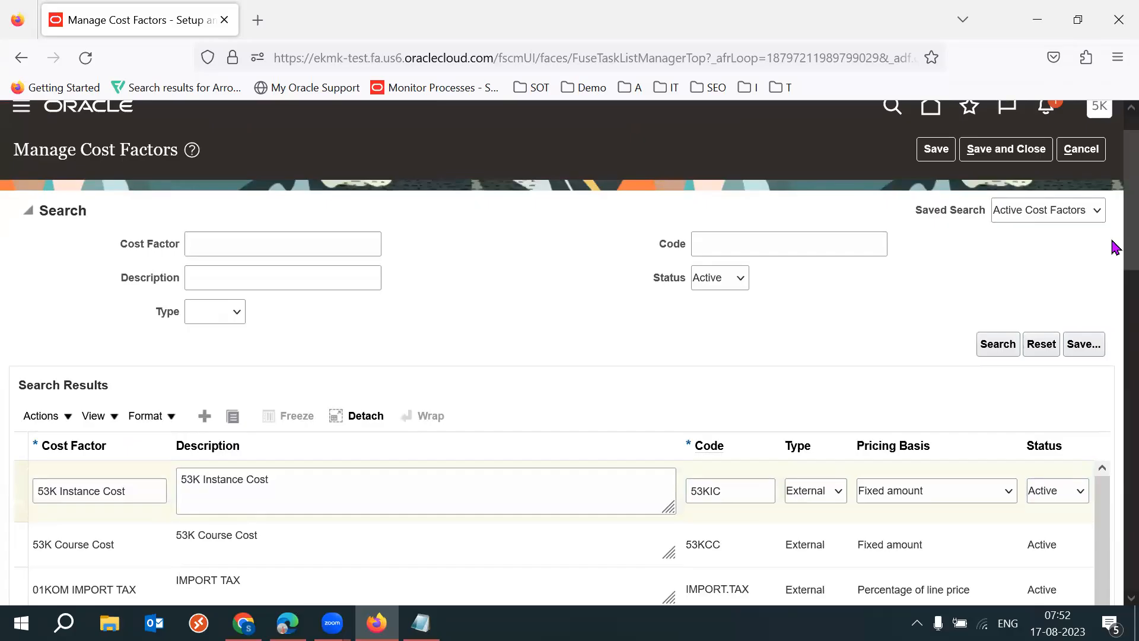
scroll(1115, 248, up, 1)
click(1004, 166)
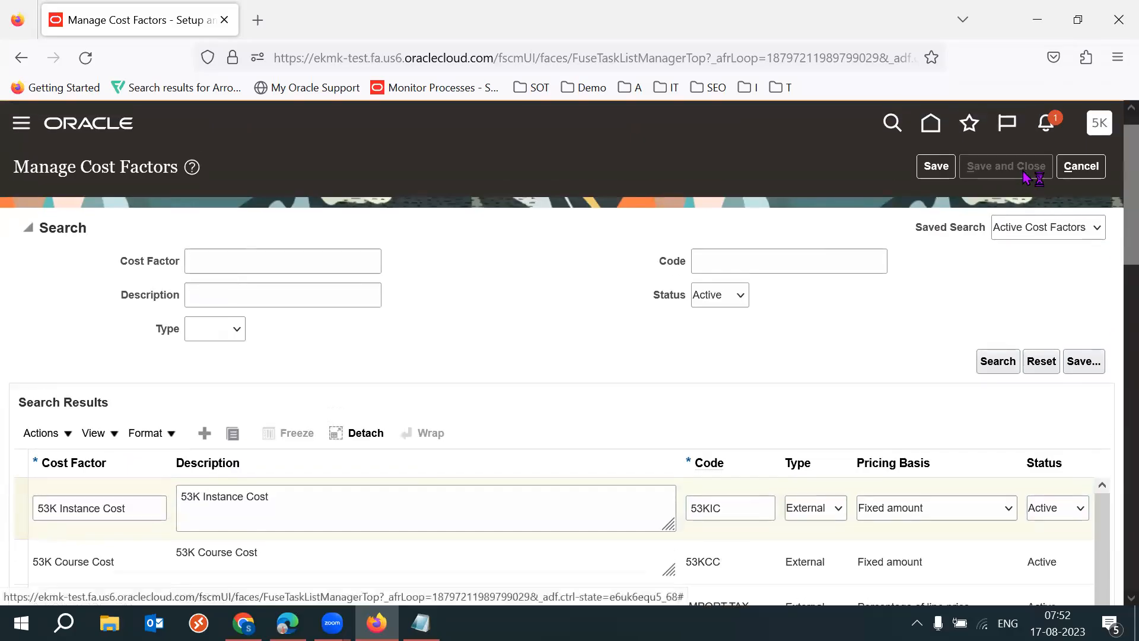
click(614, 255)
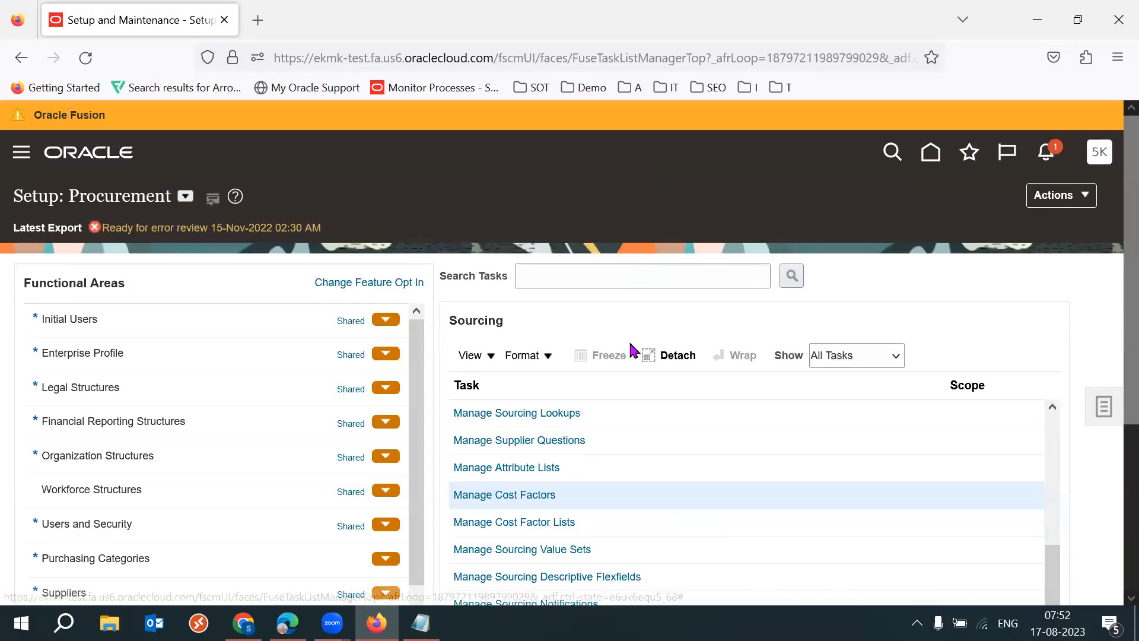
click(538, 468)
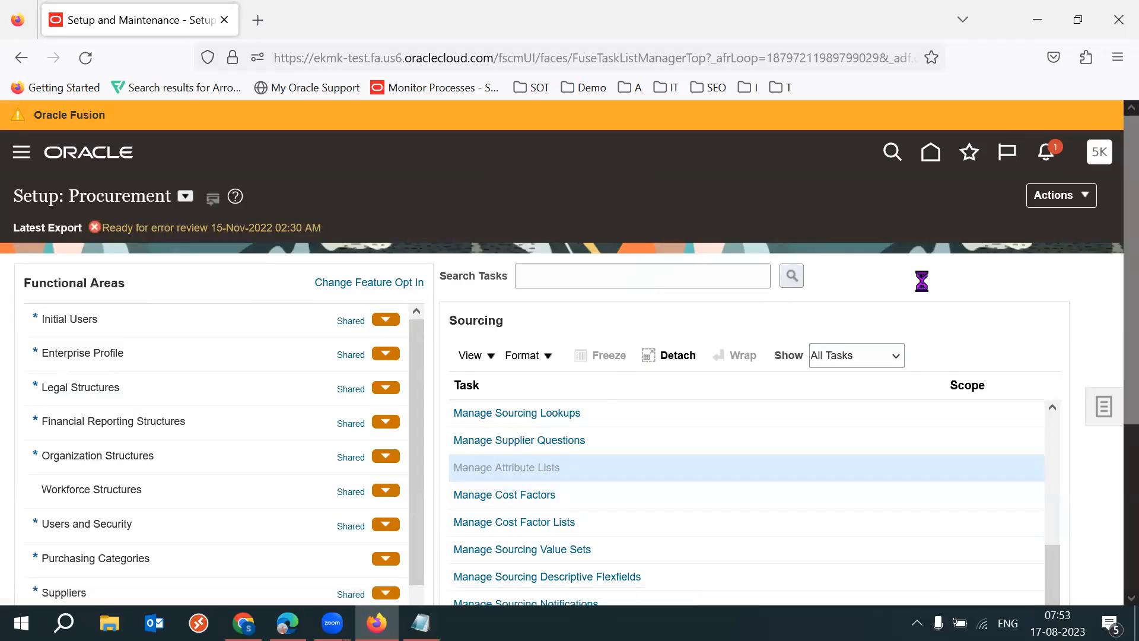
click(203, 462)
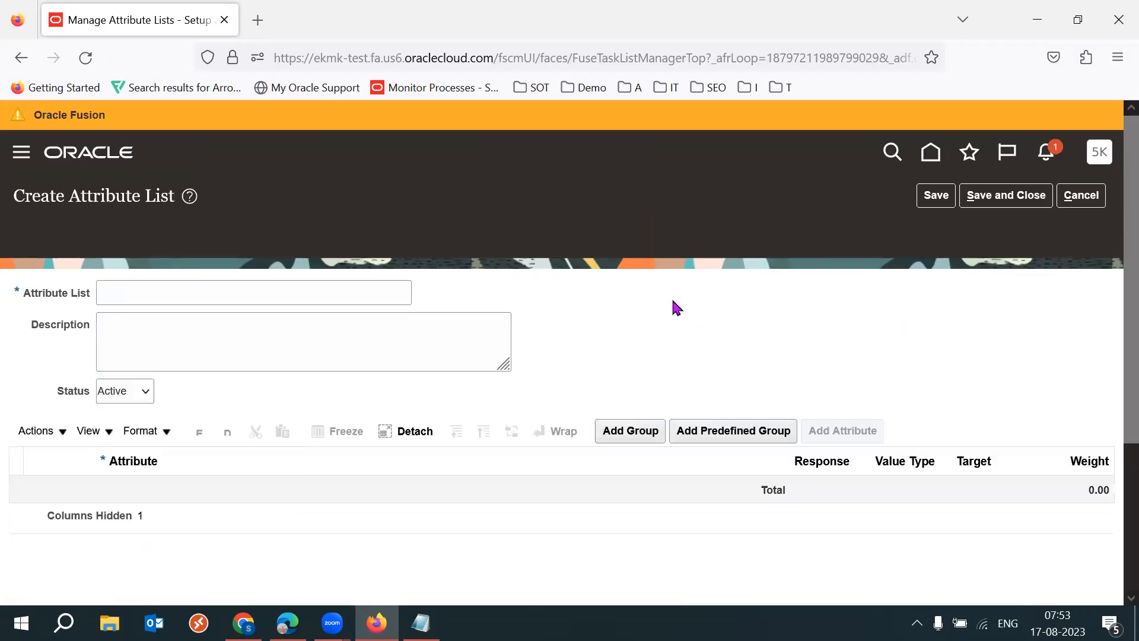
click(186, 253)
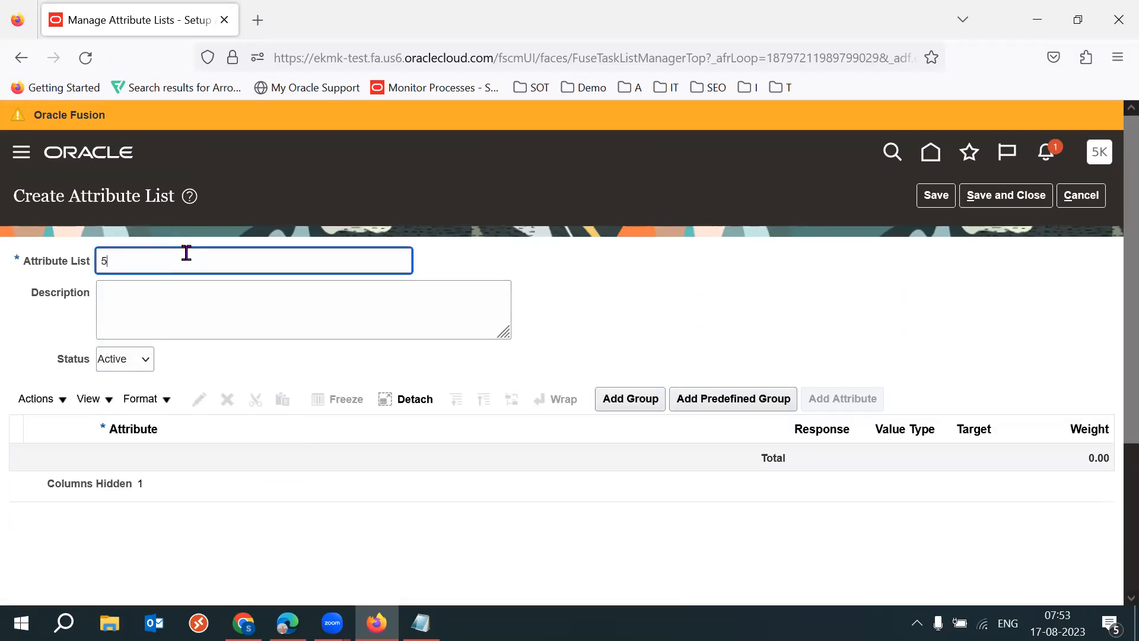
text(53K Total Course Fee)
click(643, 241)
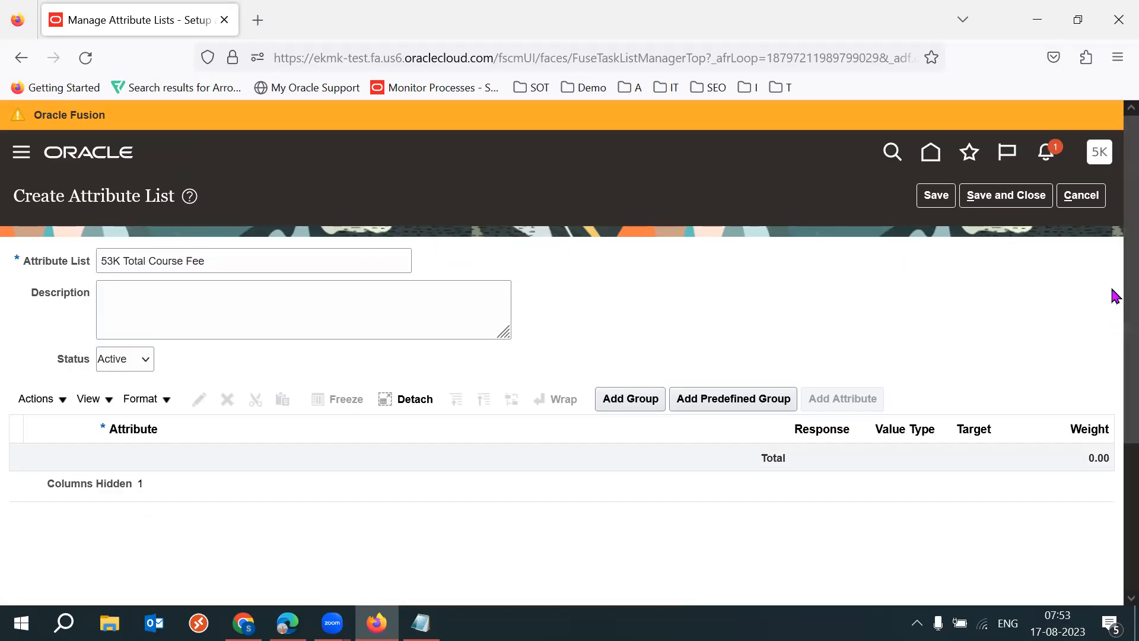
scroll(1113, 292, down, 1)
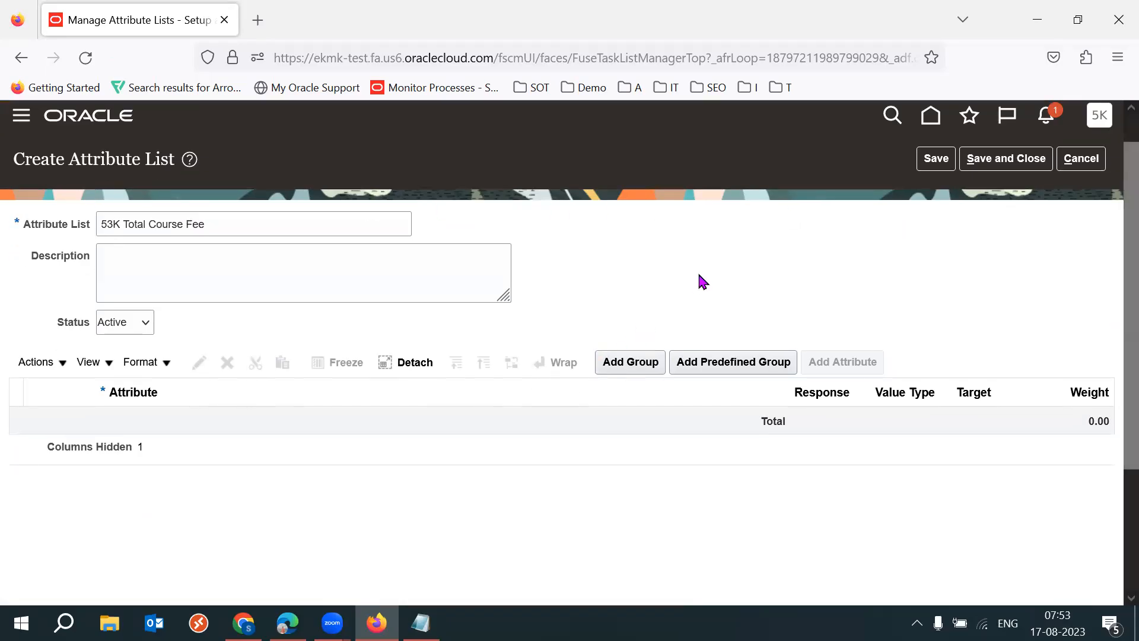
click(1081, 158)
click(1085, 200)
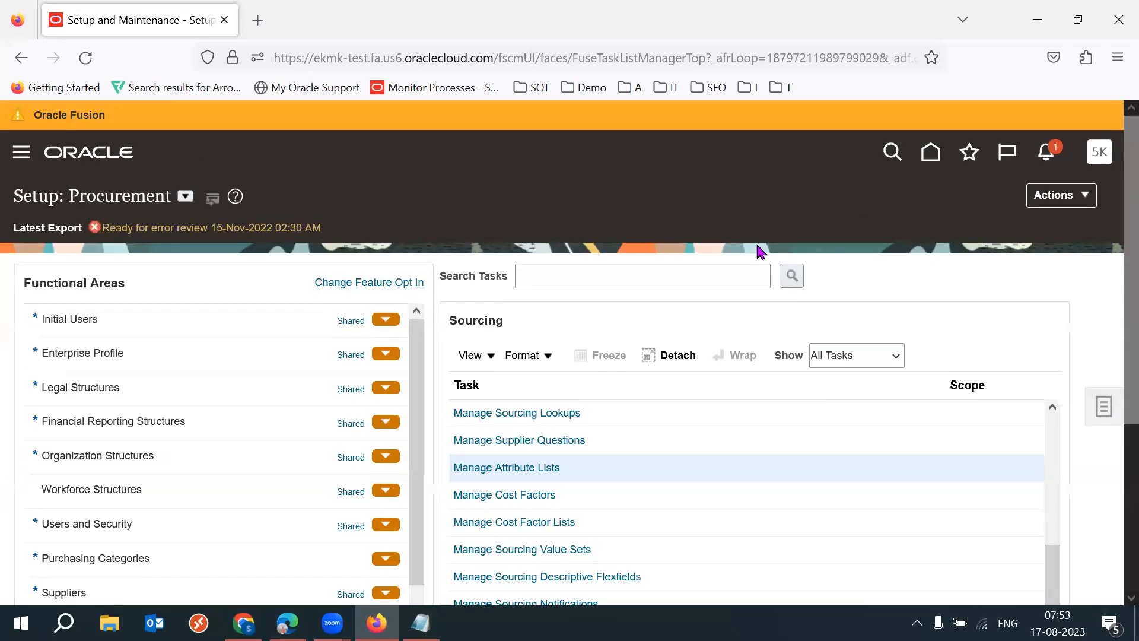
- Open the Manage Cost Factor Lists task and start a new cost factor list named 53K Total Course Fee
click(699, 451)
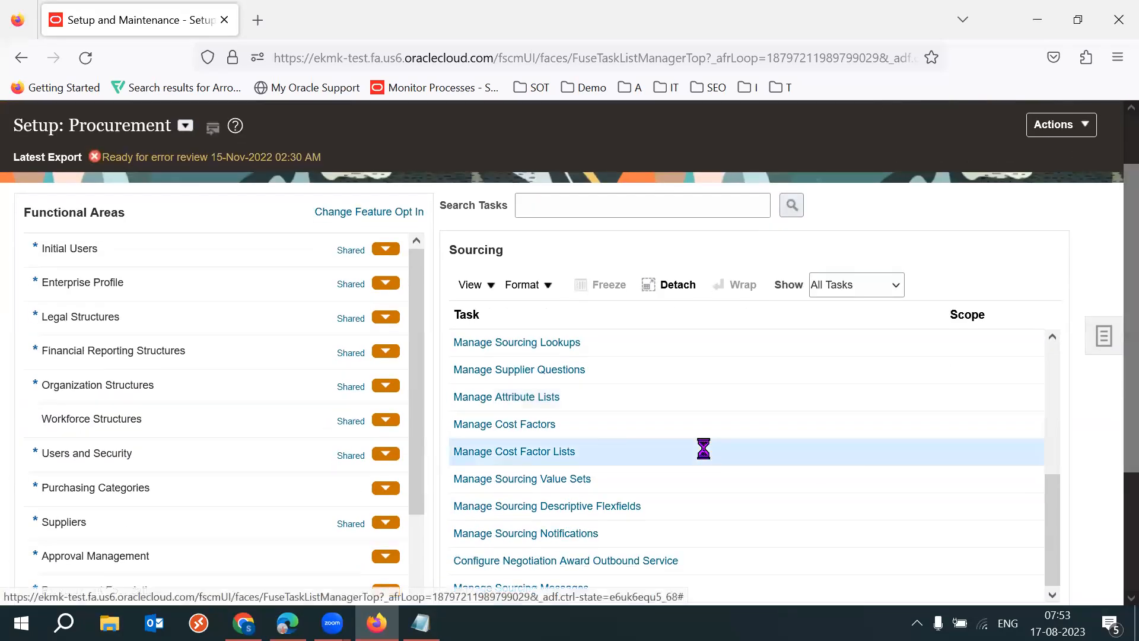
click(526, 452)
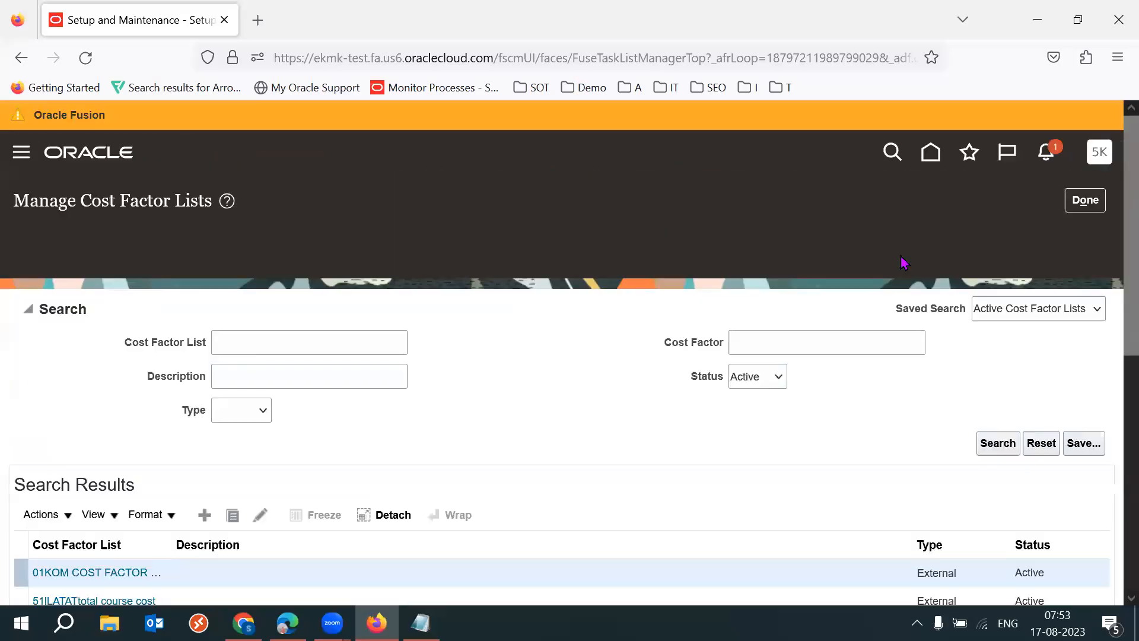
click(204, 462)
click(633, 256)
text(Total Cours)
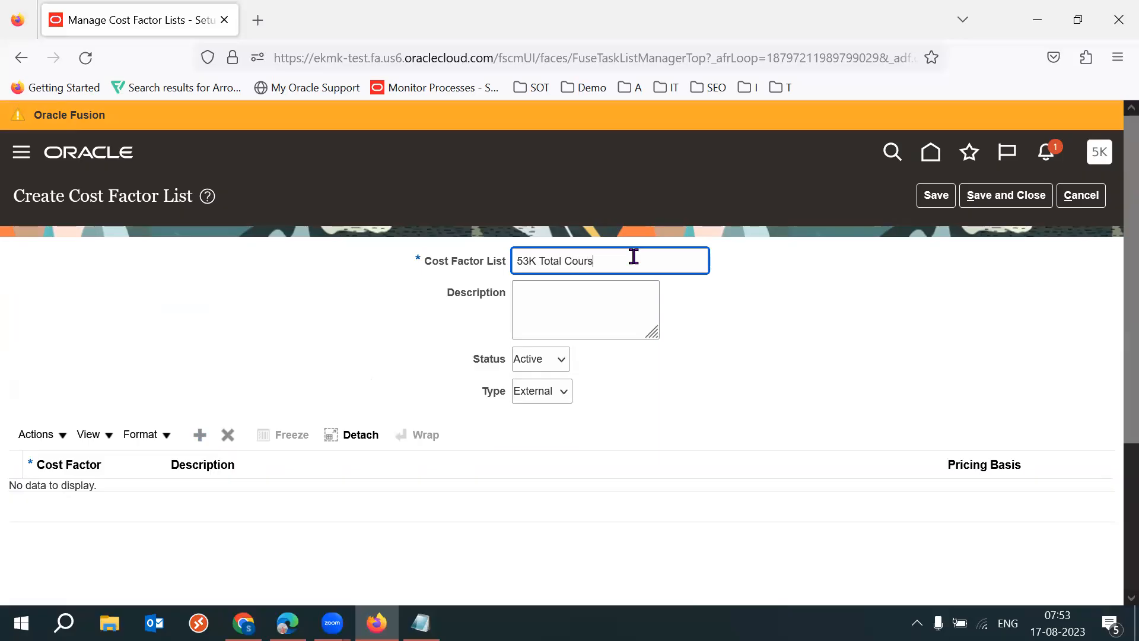
key(ctrl+a)
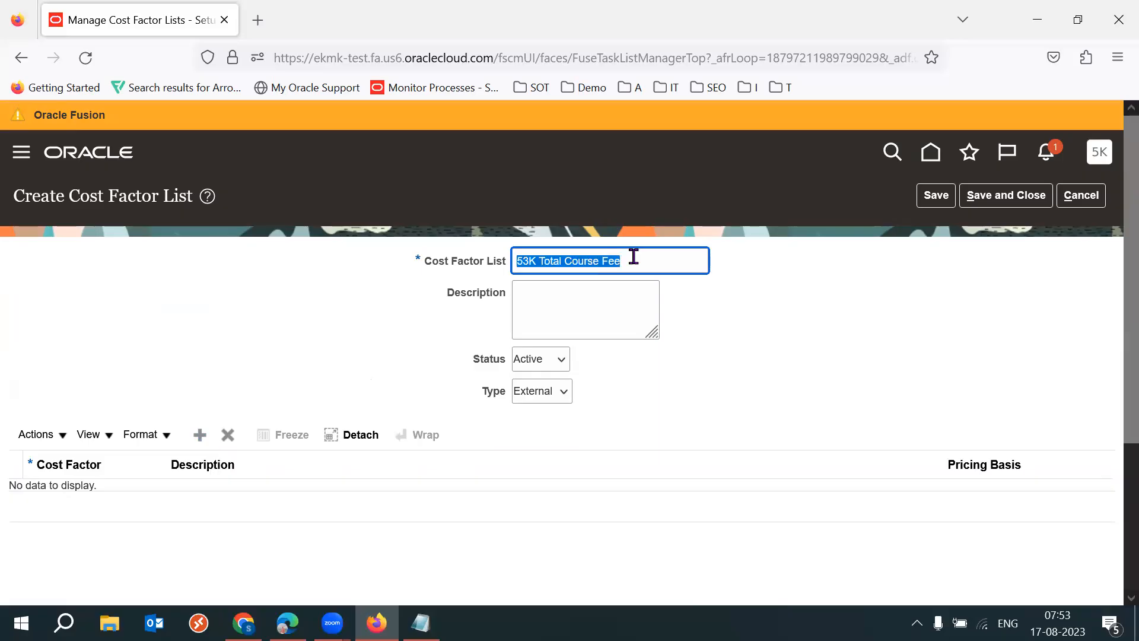
key(Tab)
- Add the 53K Course Cost factor to the new list, searching the external cost factors for 53K
click(200, 435)
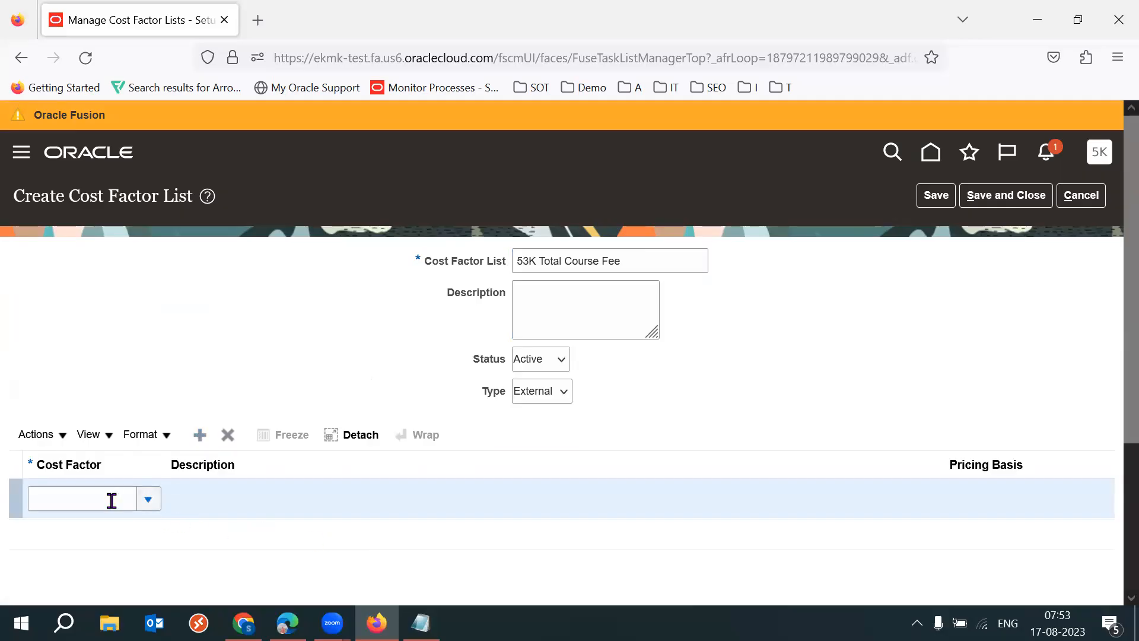
click(104, 500)
text(53K)
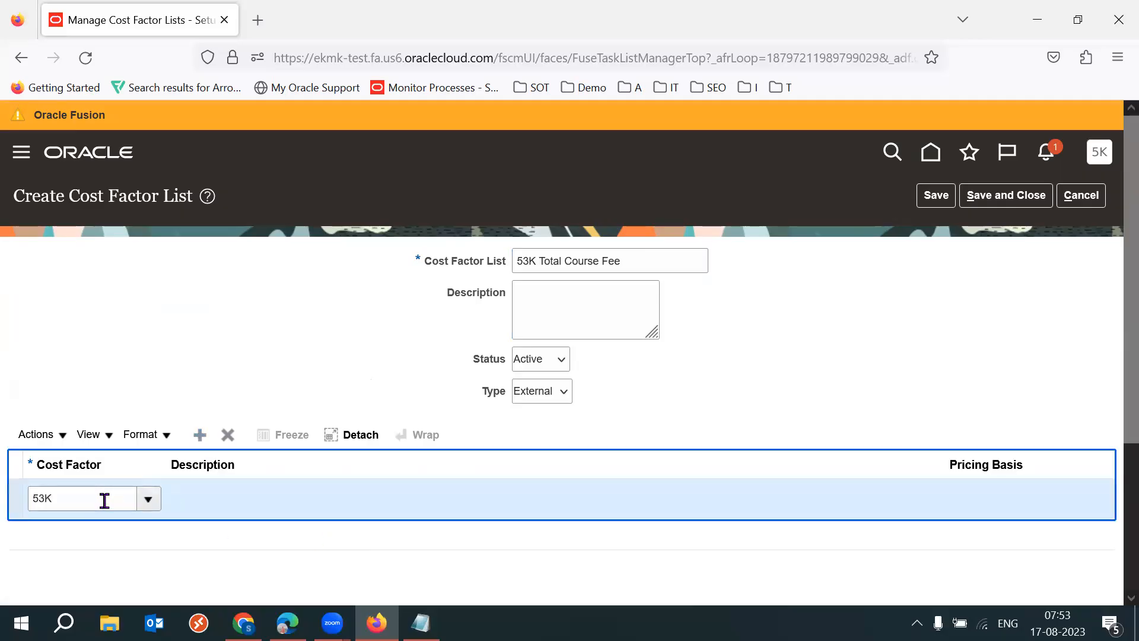
key(Tab)
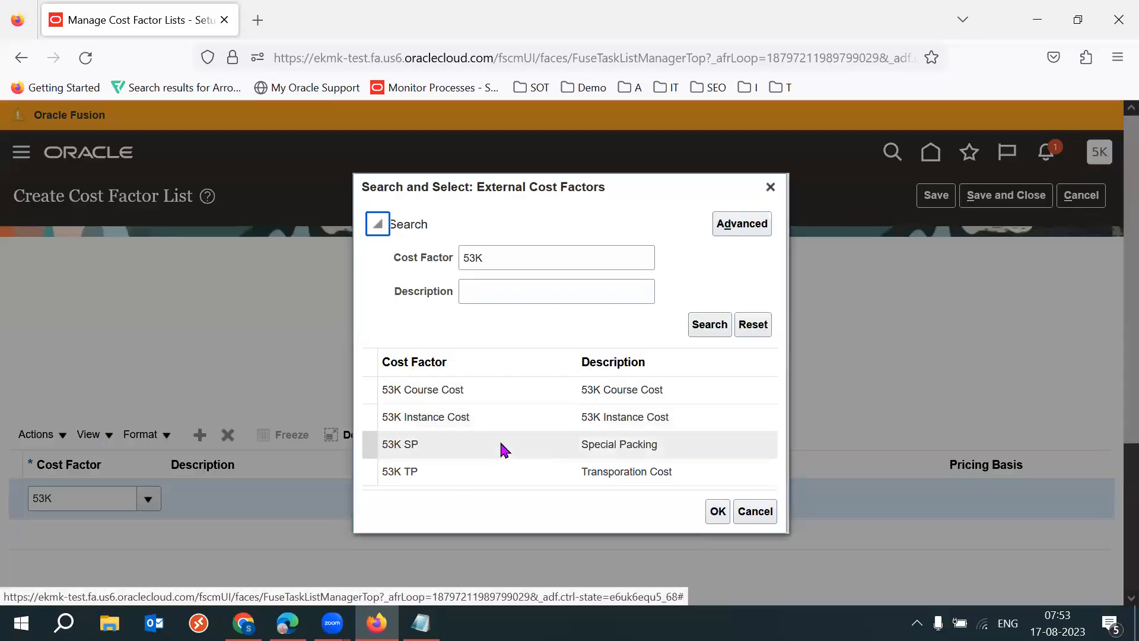
click(455, 391)
click(717, 511)
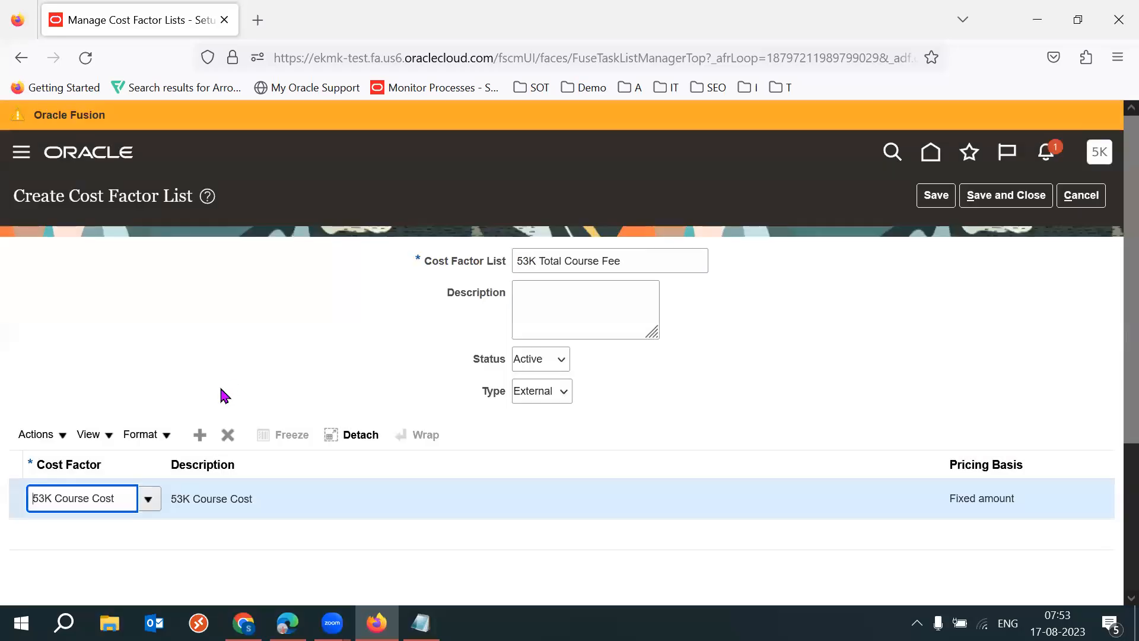
- Add the 53K Instance Cost factor as a second line, searching the external cost factors for 53K
click(199, 435)
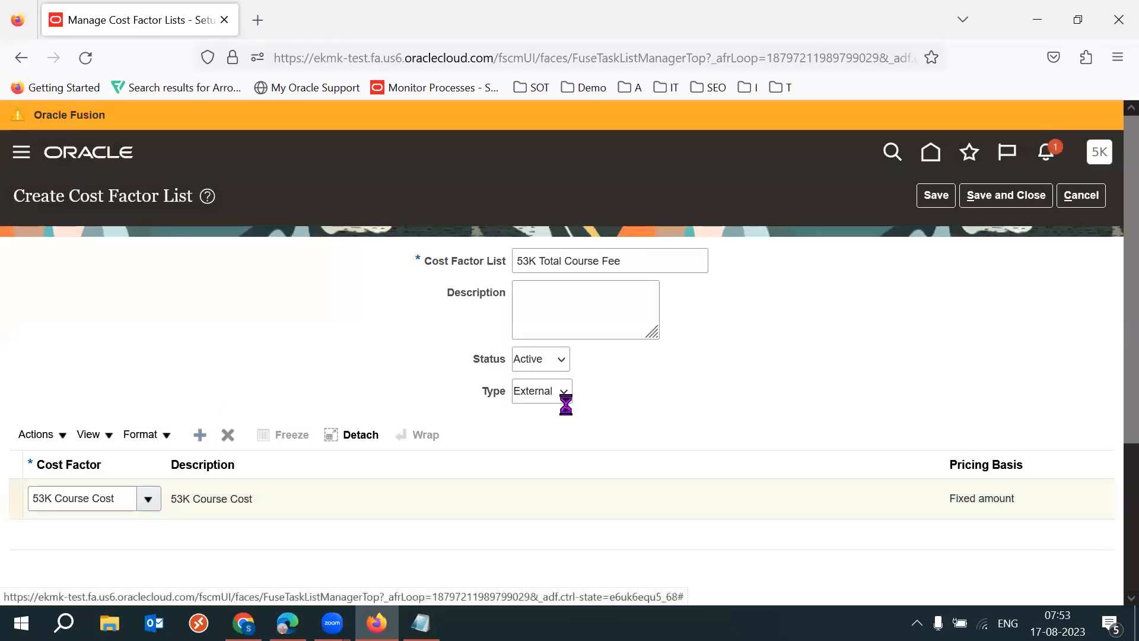
click(148, 527)
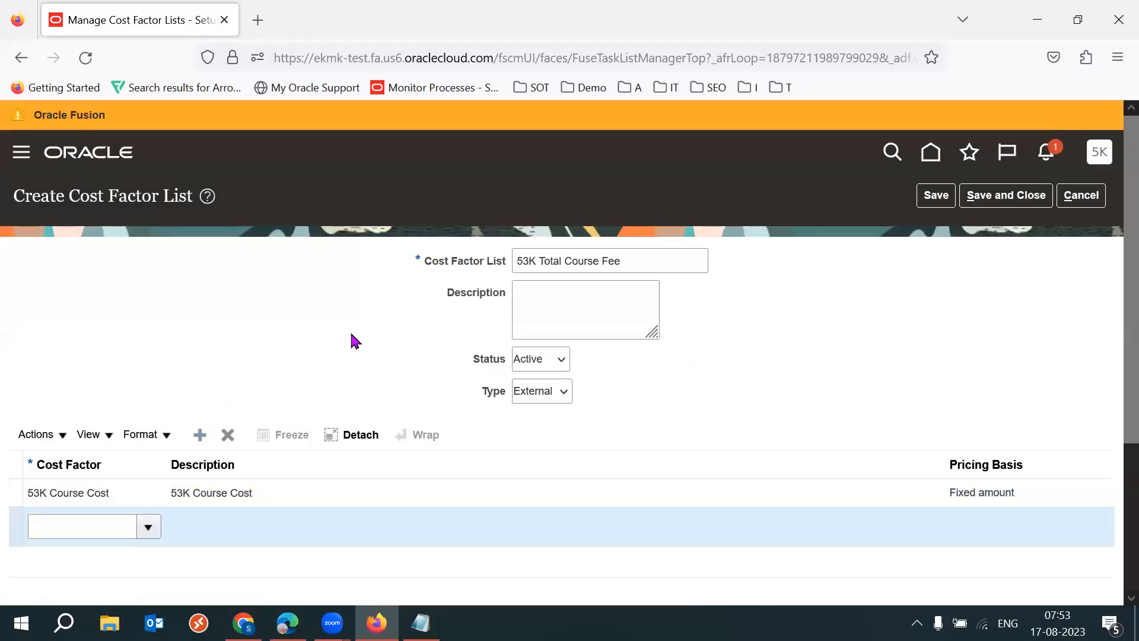
click(56, 498)
click(519, 313)
text(53)
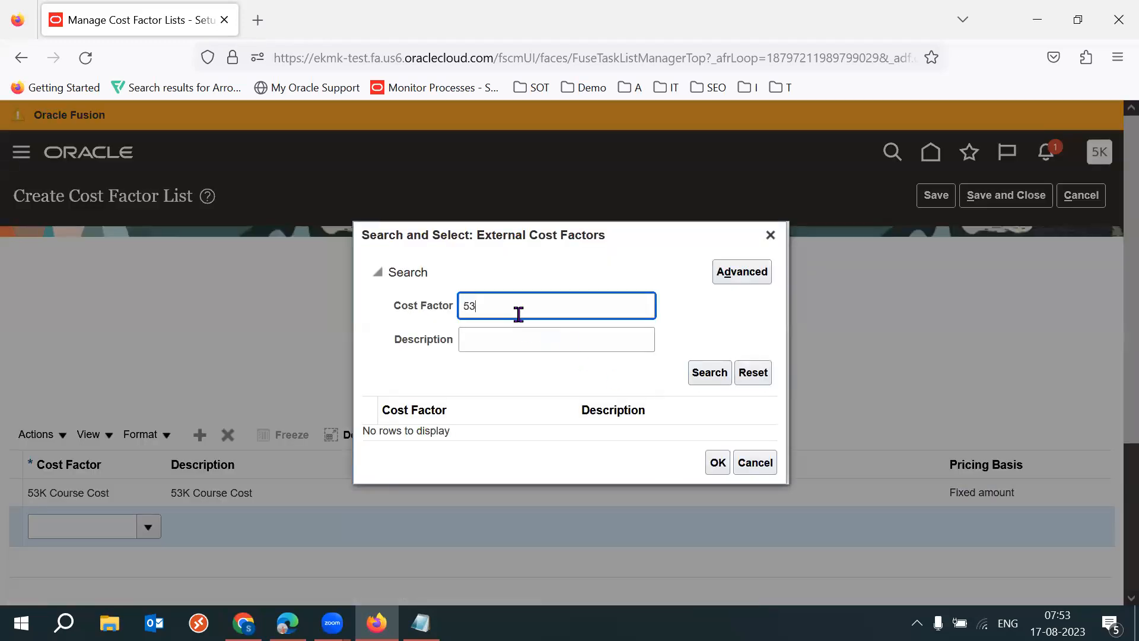
text(K)
key(Return)
click(475, 418)
click(718, 511)
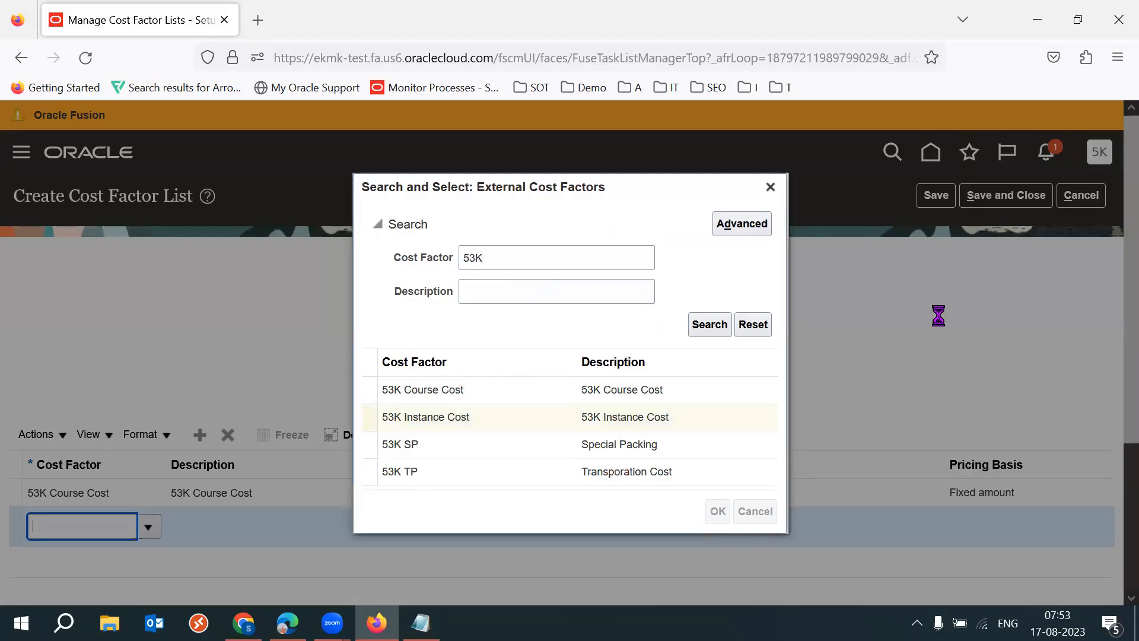
click(150, 498)
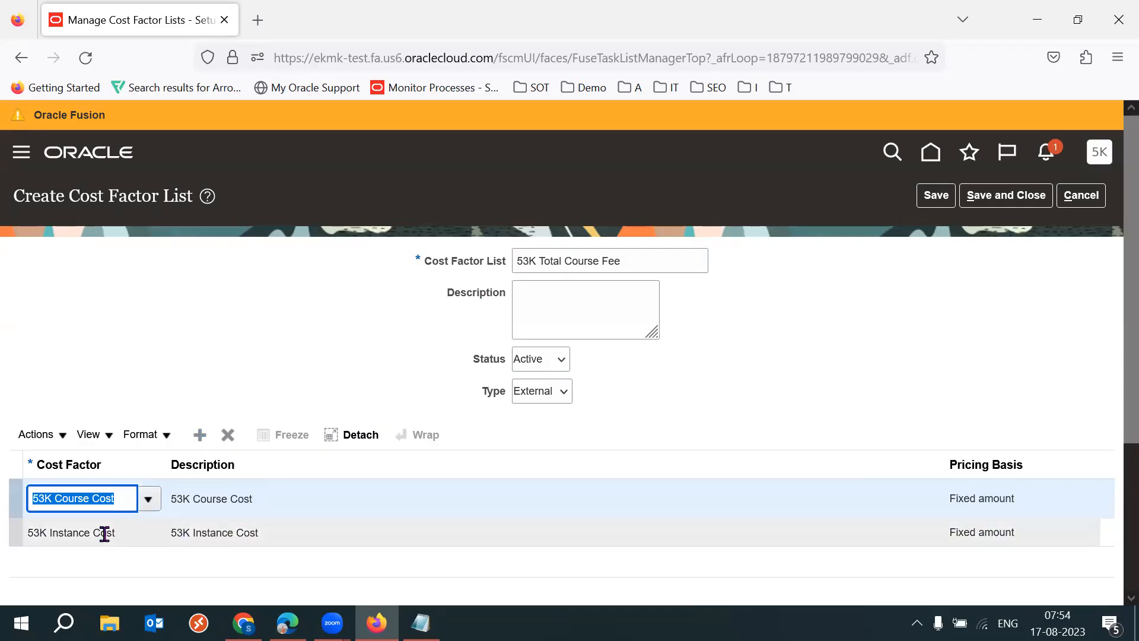
click(759, 350)
triple_click(672, 264)
triple_click(672, 263)
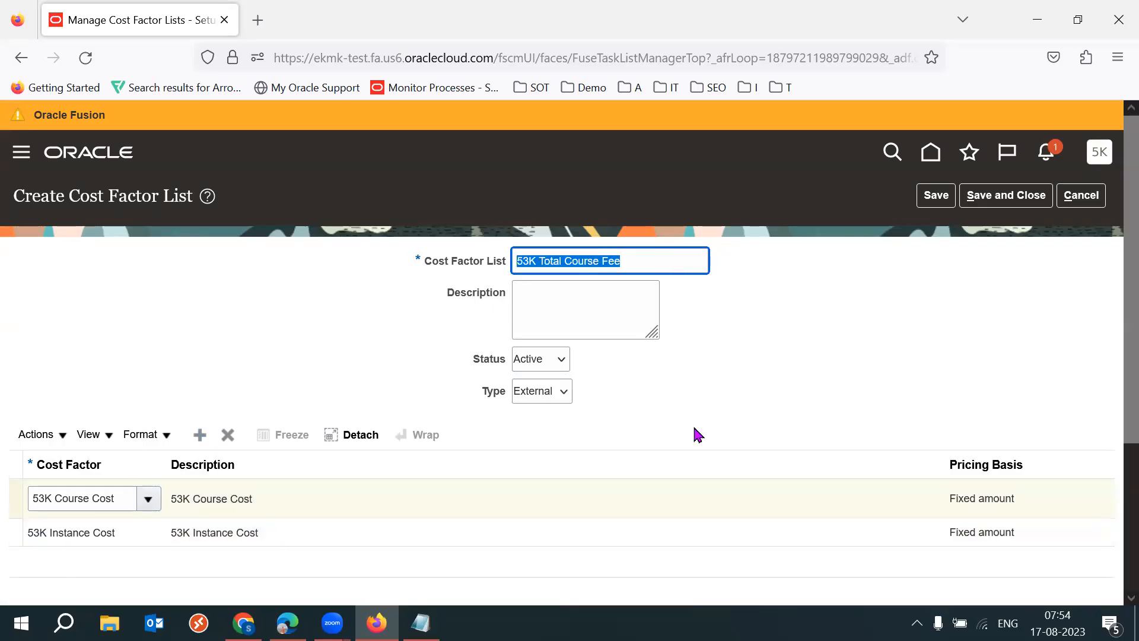
click(786, 367)
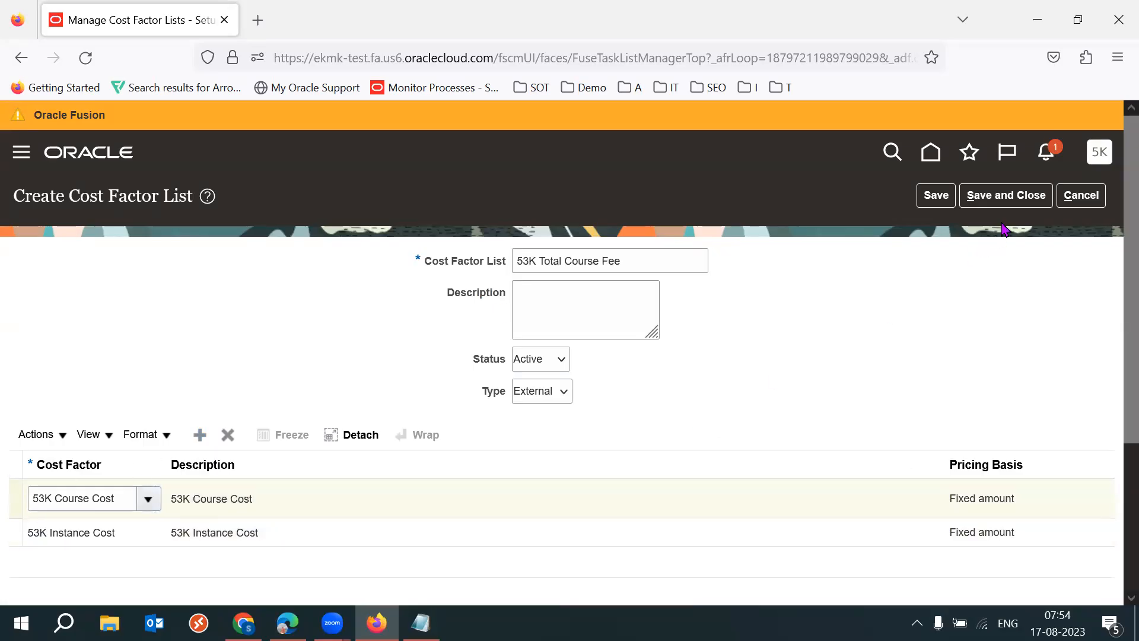
- Save the 53K Total Course Fee cost factor list and return to the Procurement setup tasks
click(1018, 202)
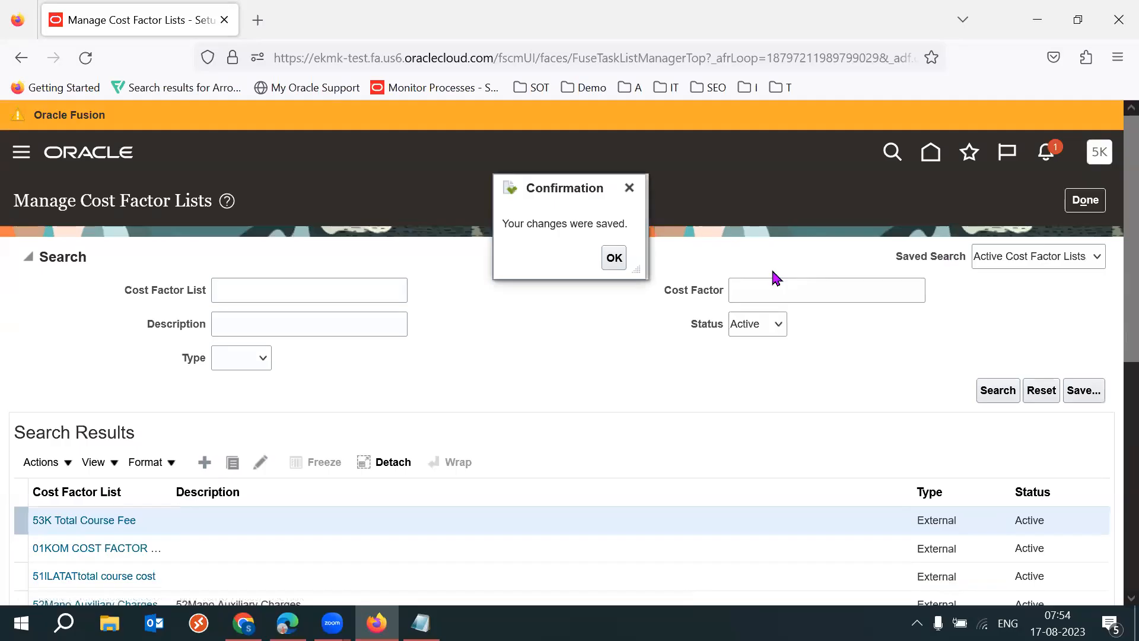
click(613, 259)
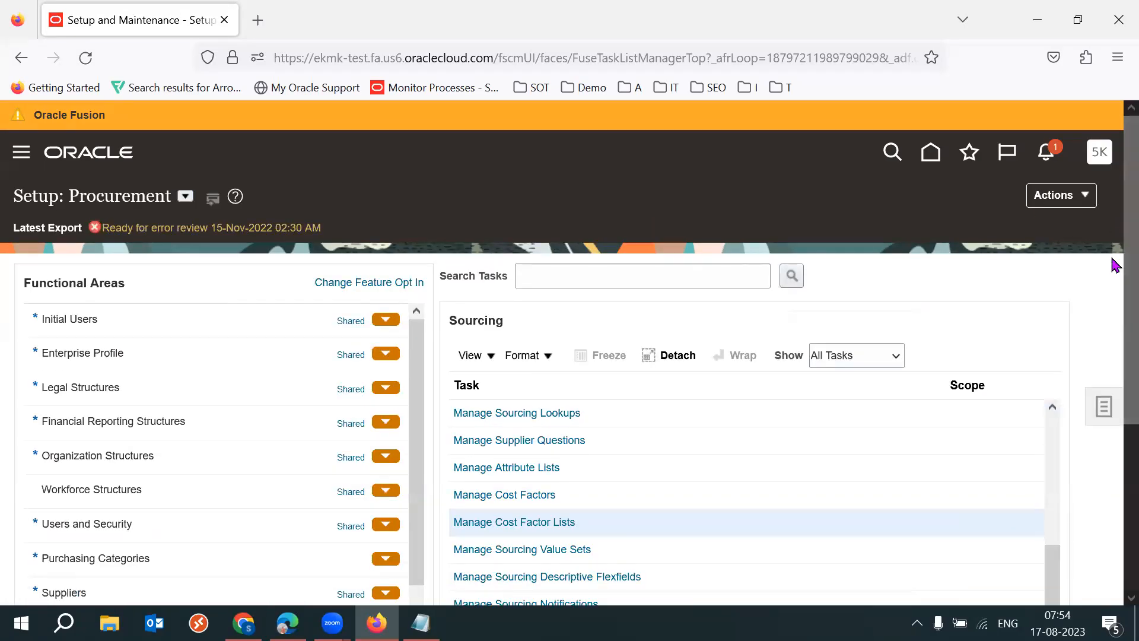
- Open the Manage Attribute Lists task of the Sourcing area and look through the existing attribute lists
drag(1114, 259, 1111, 347)
scroll(1113, 358, down, 2)
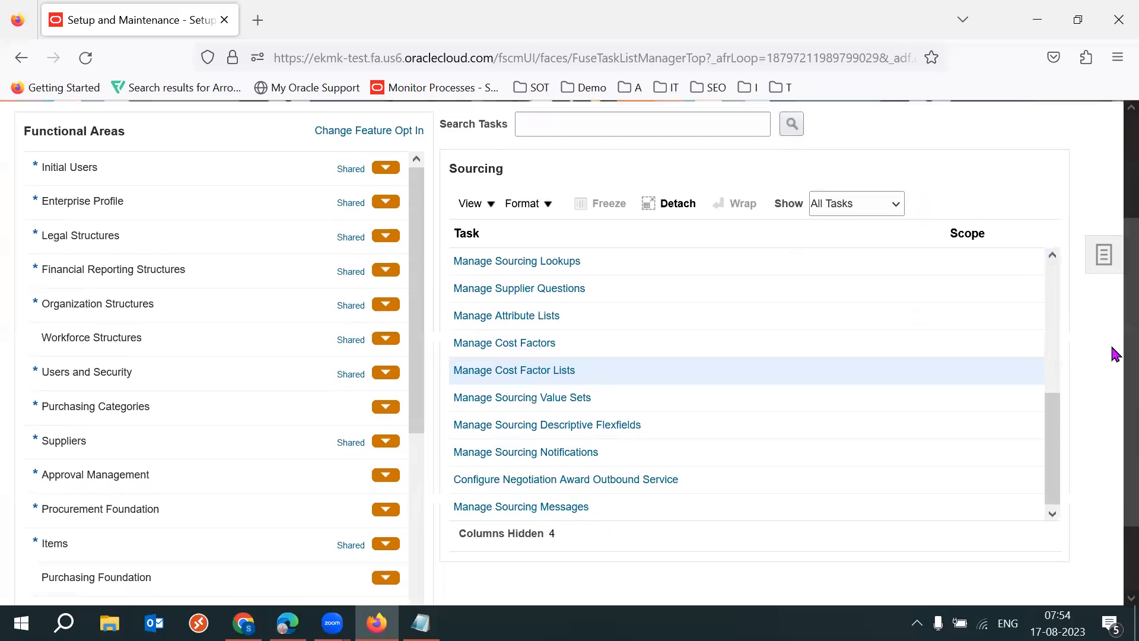
click(511, 317)
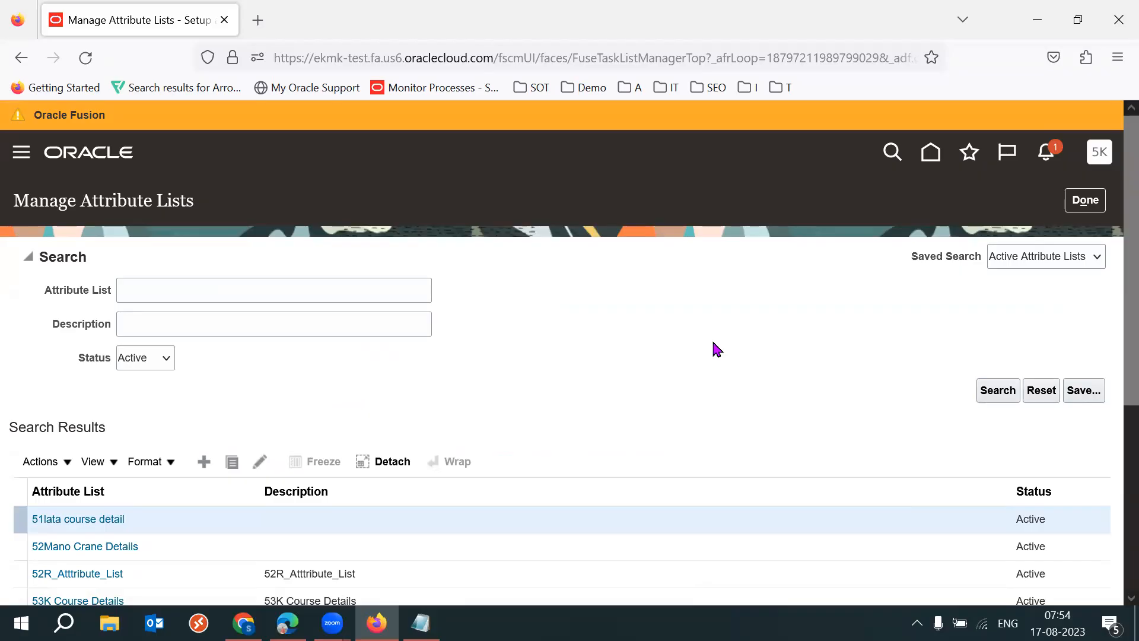
scroll(1113, 350, down, 1)
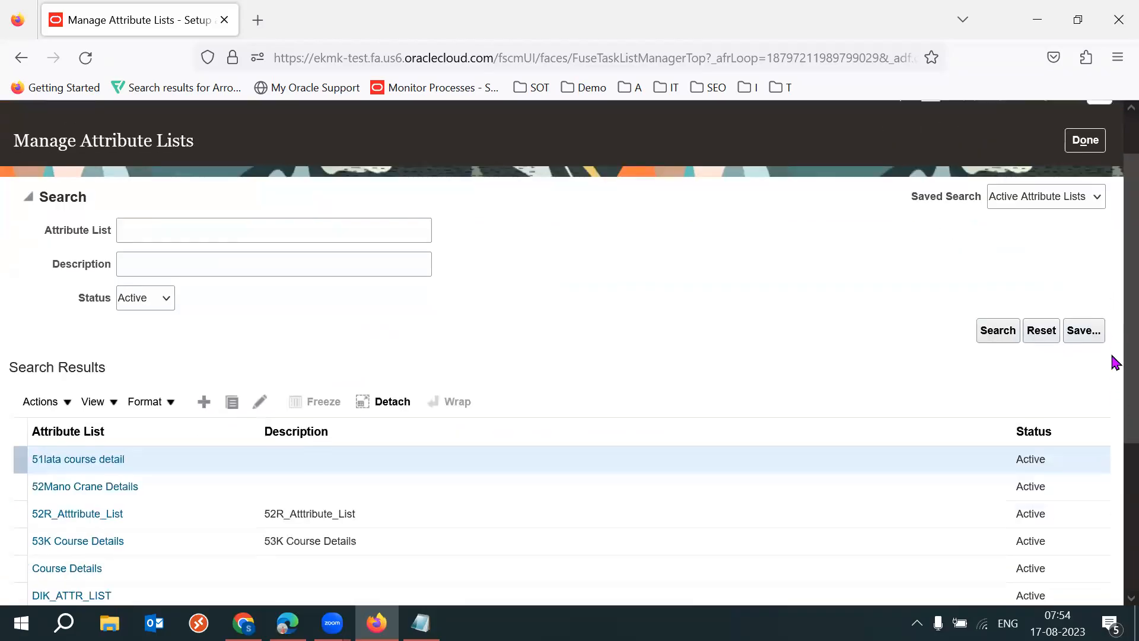
- Open the first attribute list in the results, examine its group and attribute, and return to the attribute lists
scroll(1114, 381, down, 2)
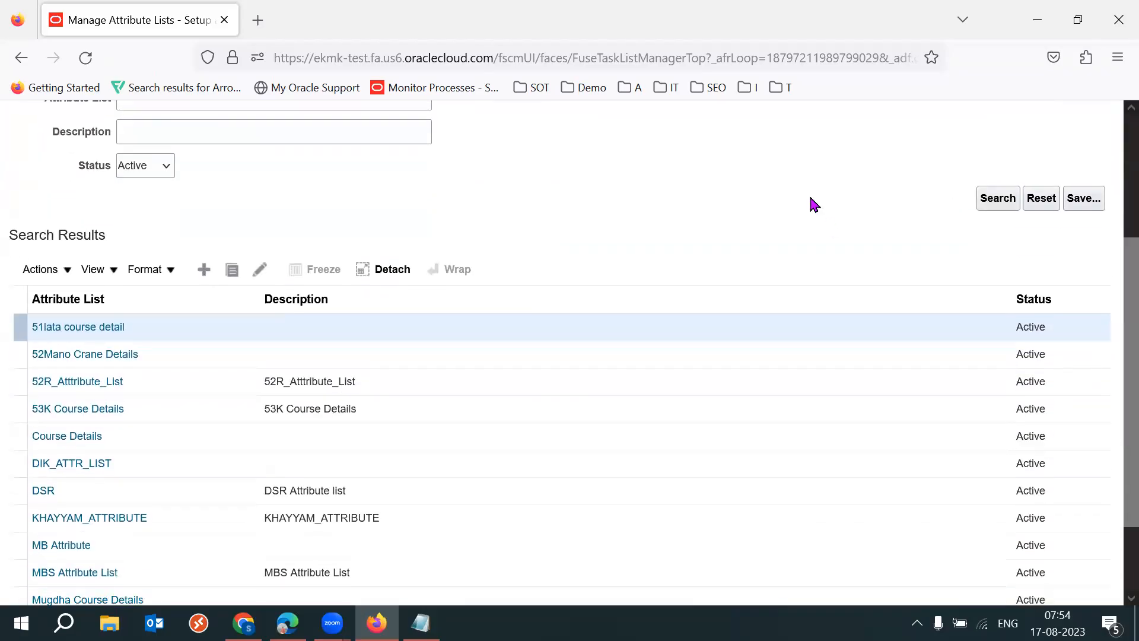
scroll(1111, 332, up, 3)
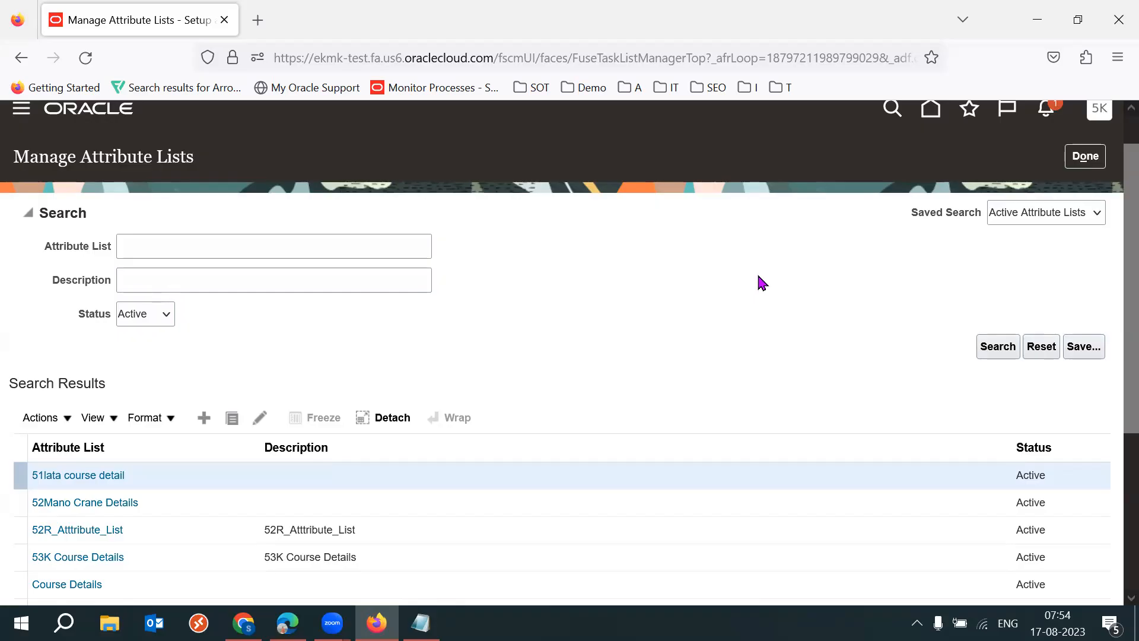
click(60, 478)
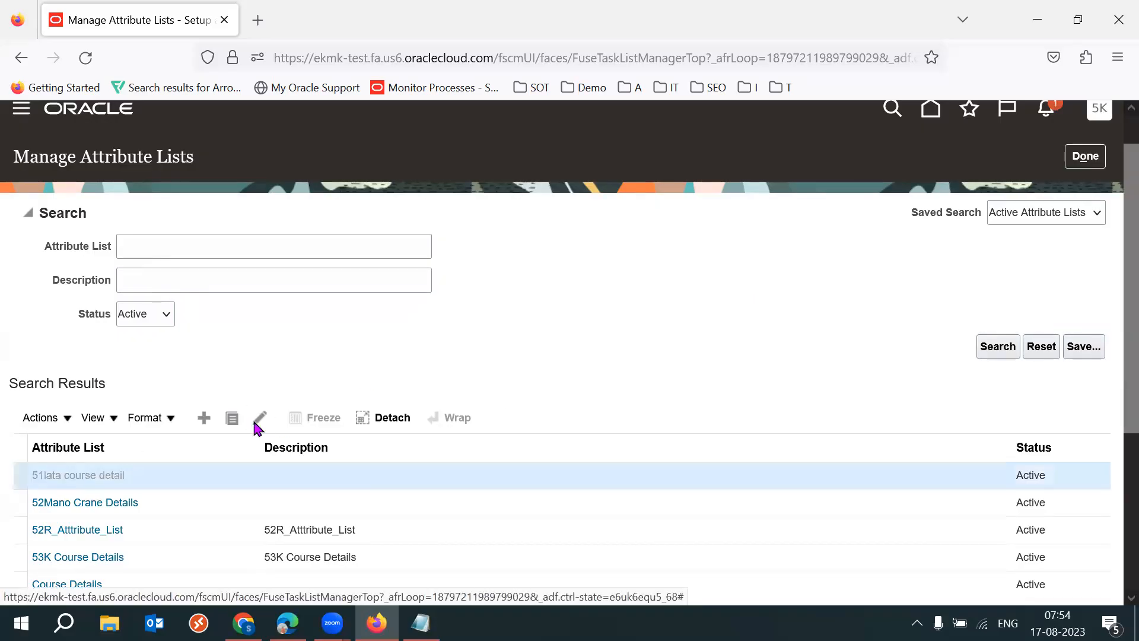
drag(133, 261, 98, 260)
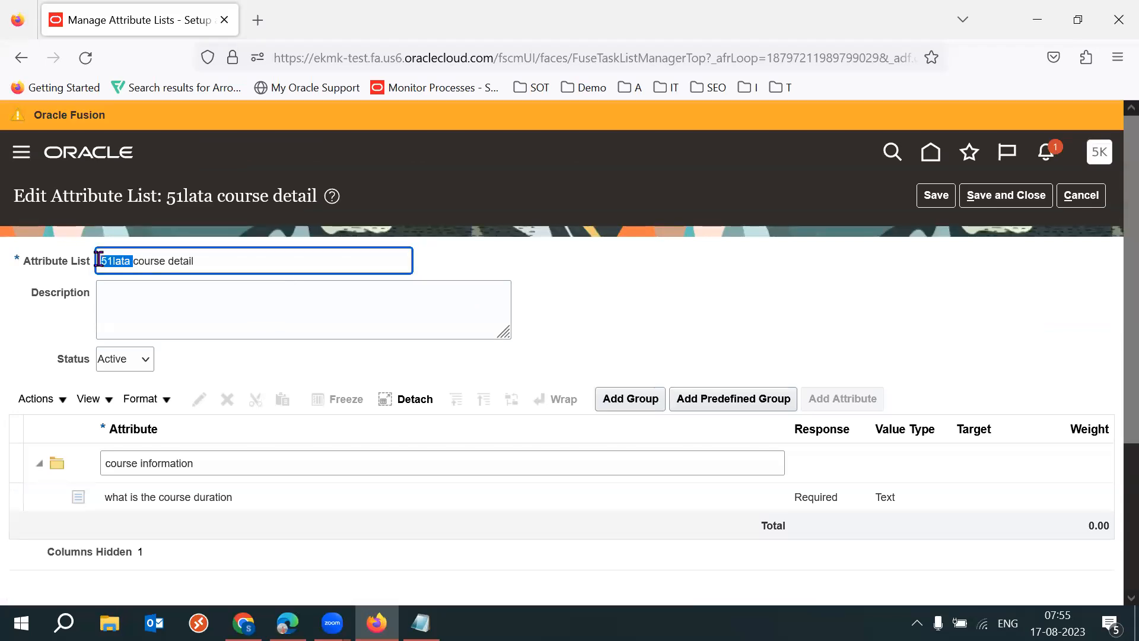
click(630, 304)
click(1080, 199)
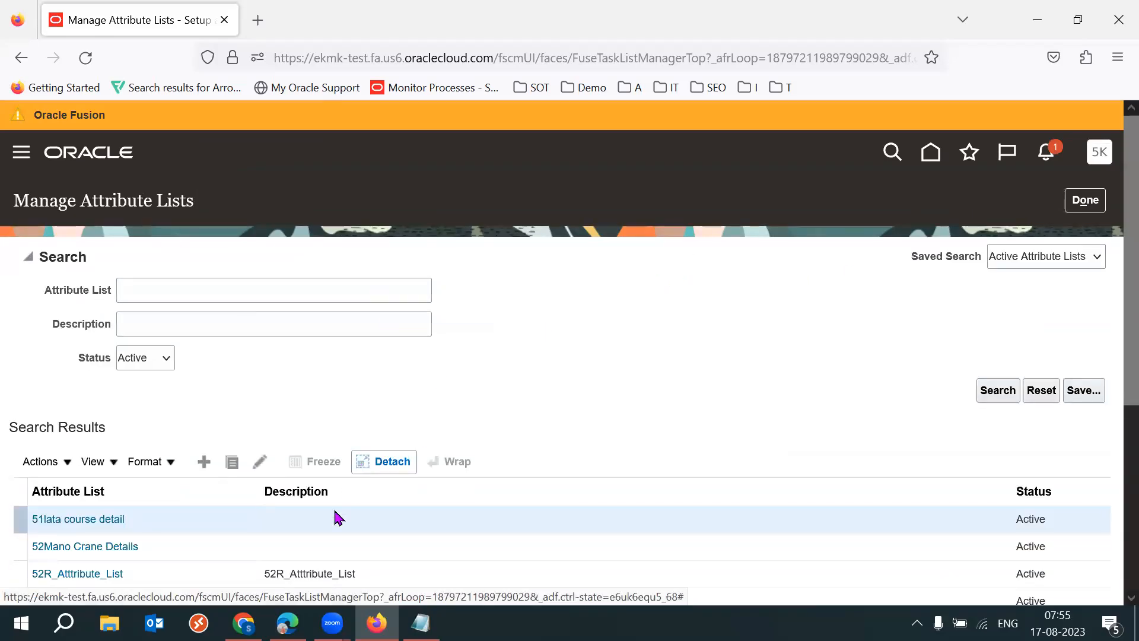
- Switch to the RFQ negotiation in Microsoft Edge and examine the line's cost factors and its Product Specifications attribute
mouse_move(287, 623)
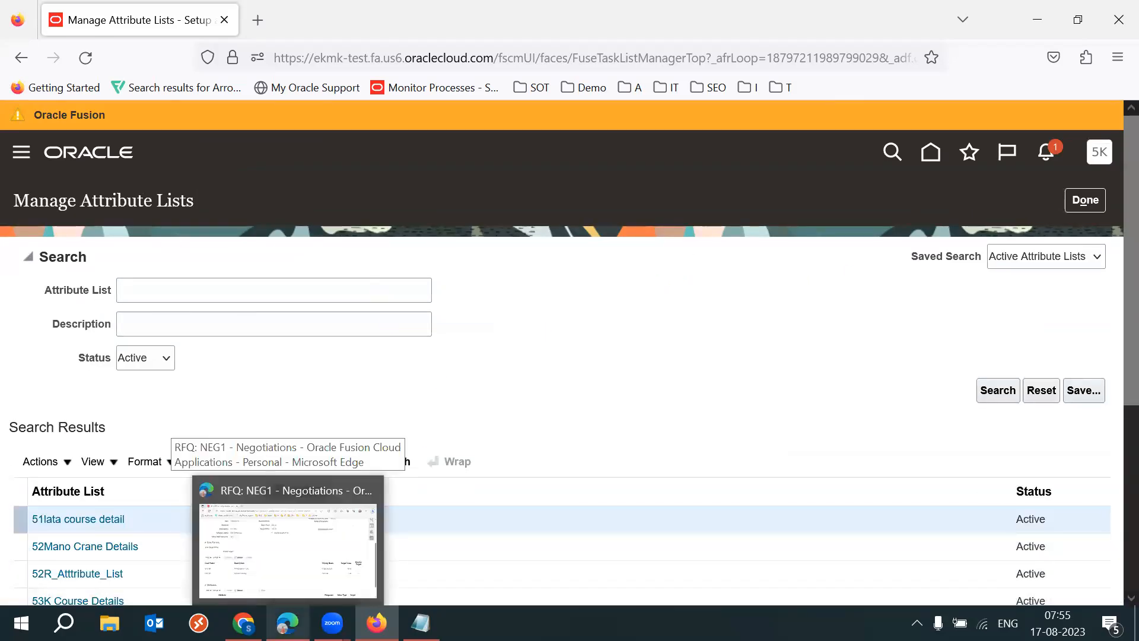
click(288, 549)
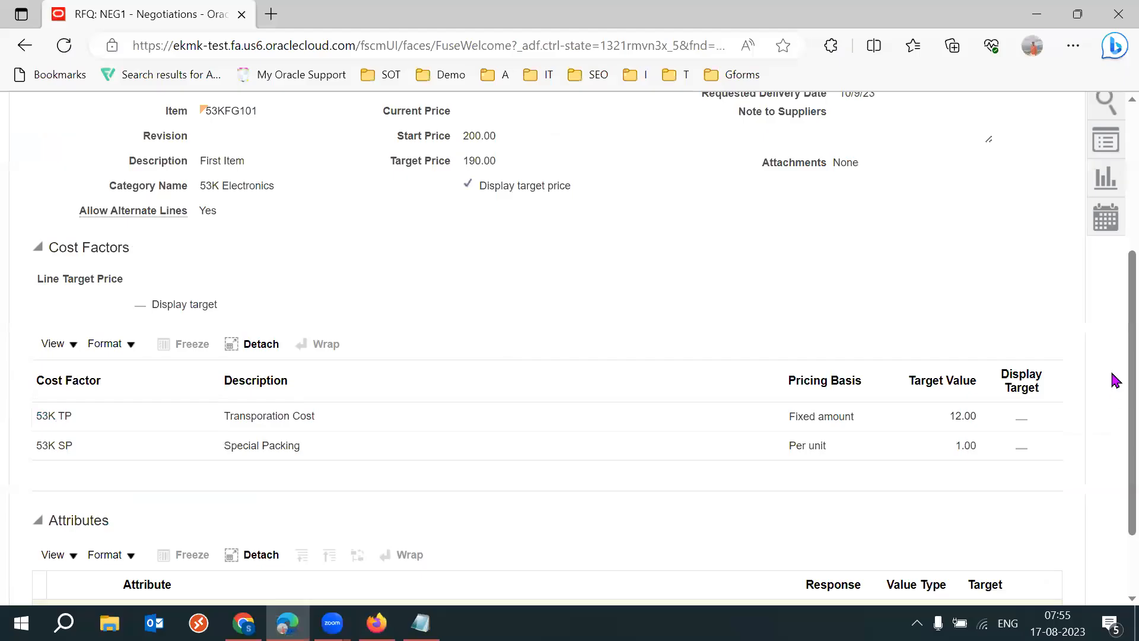
scroll(1115, 353, down, 2)
double_click(85, 422)
click(304, 409)
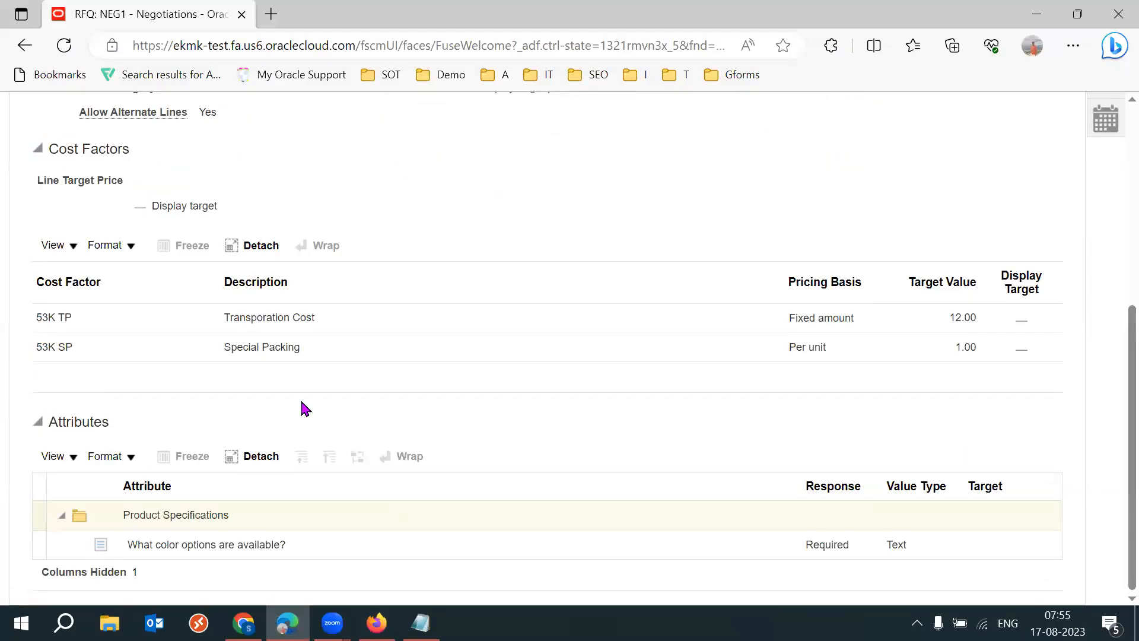
triple_click(213, 545)
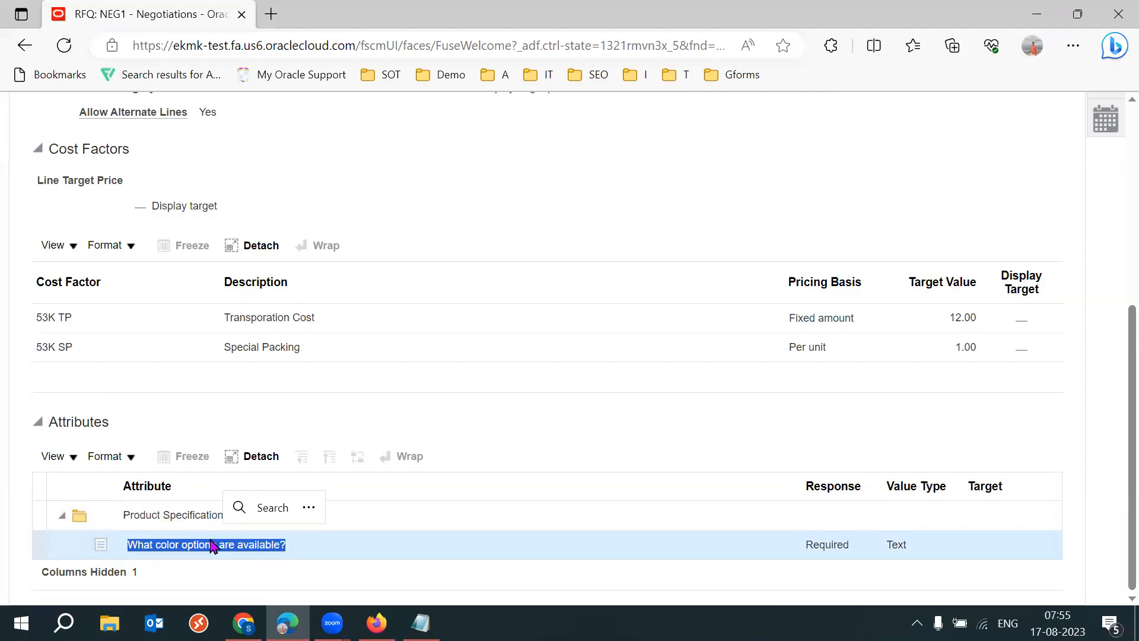
click(742, 419)
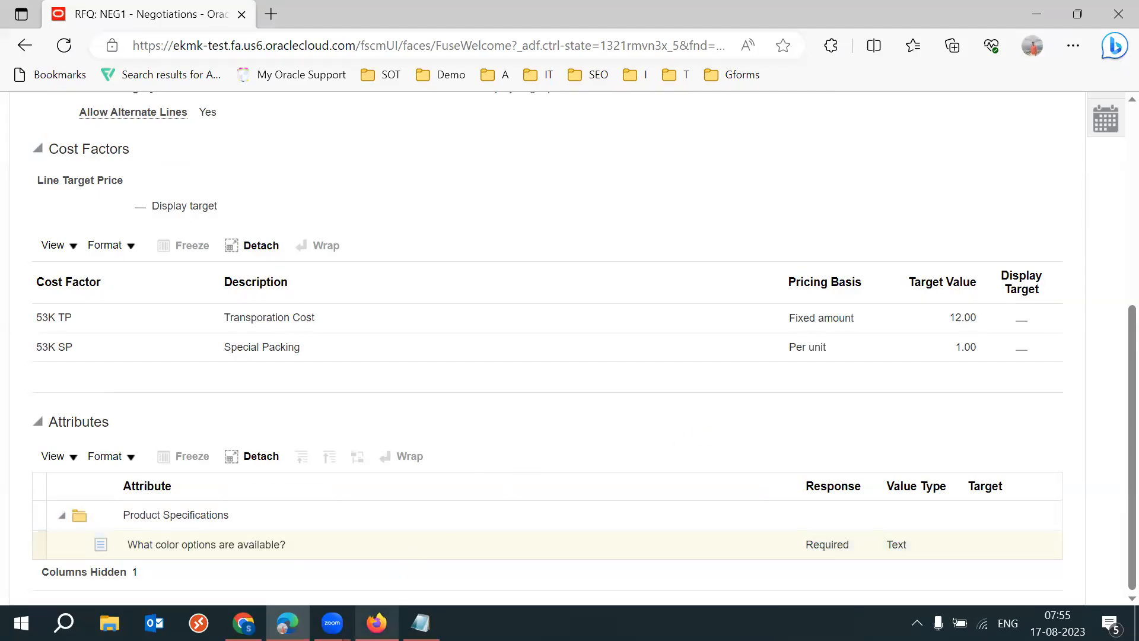
- Switch back to Manage Attribute Lists in Firefox and start a new attribute list named 53K Course Details1
mouse_move(377, 623)
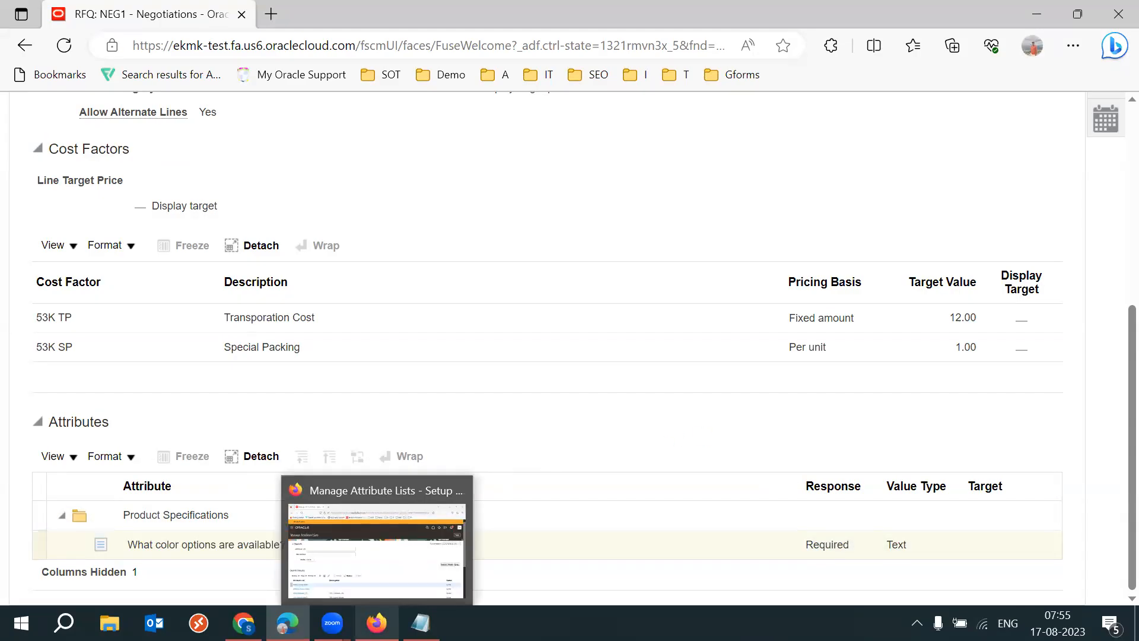
click(377, 540)
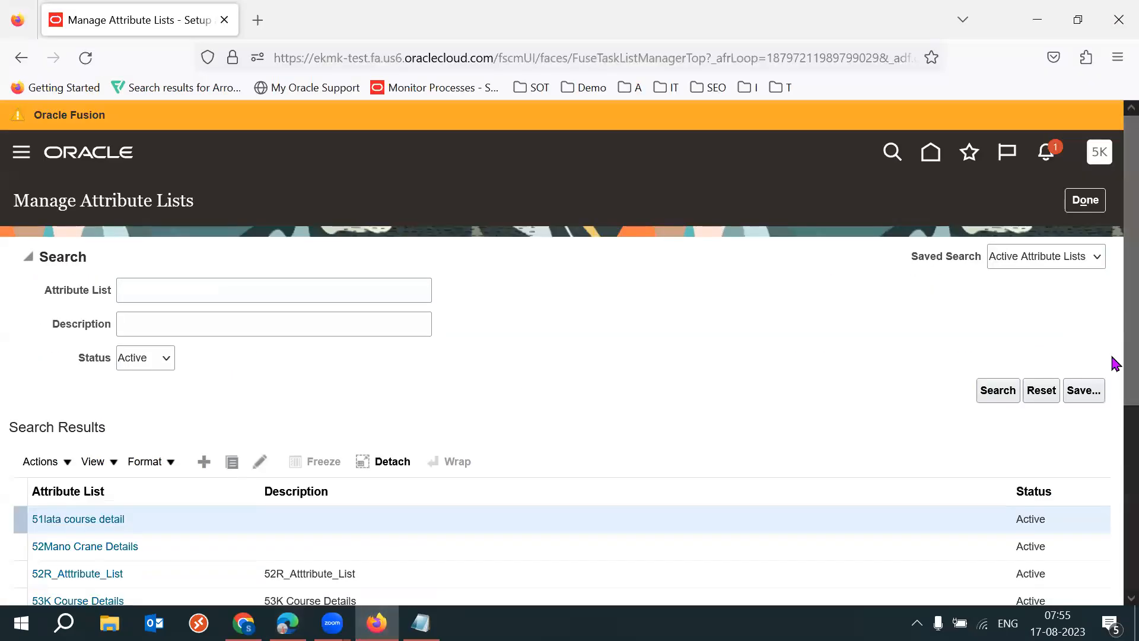
scroll(1113, 363, down, 2)
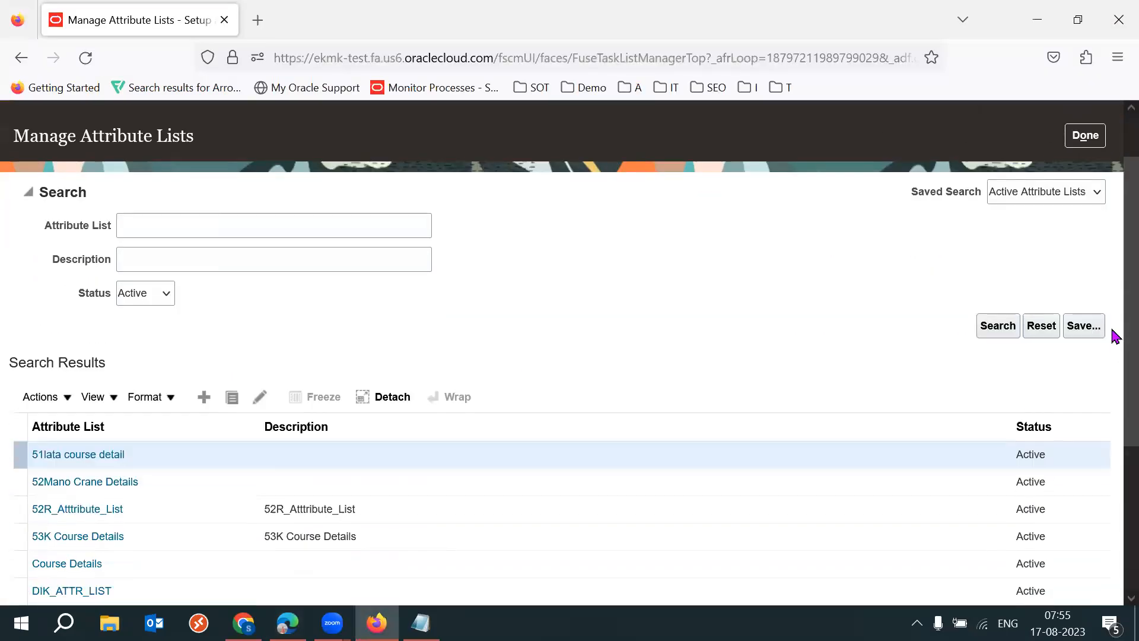
click(197, 399)
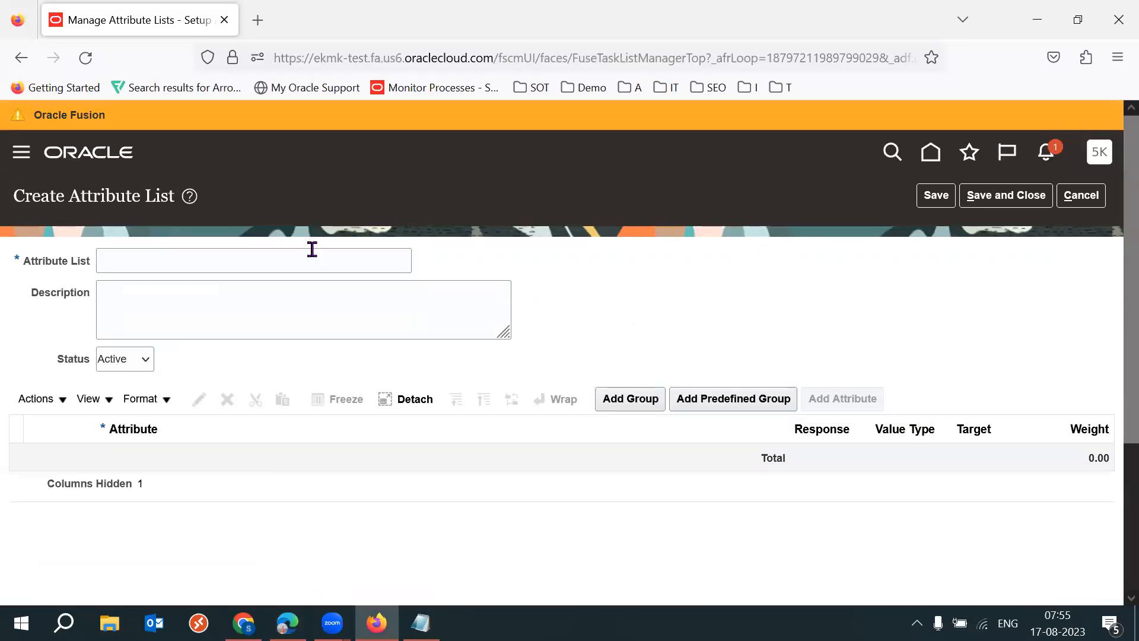
click(202, 267)
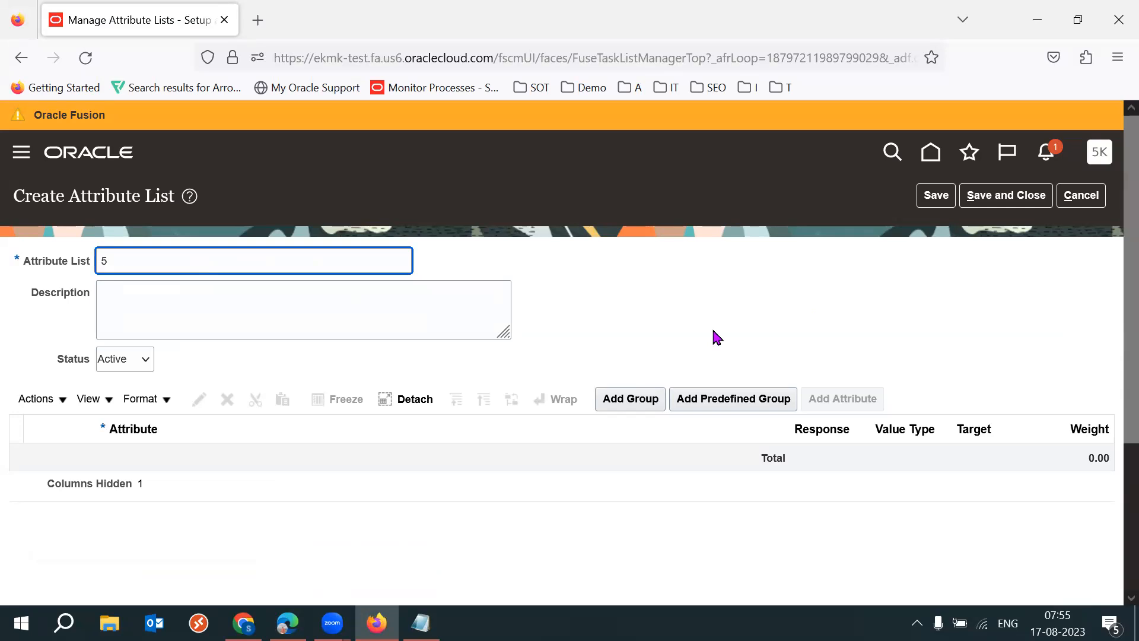
text(53K Courser)
key(Tab)
click(637, 398)
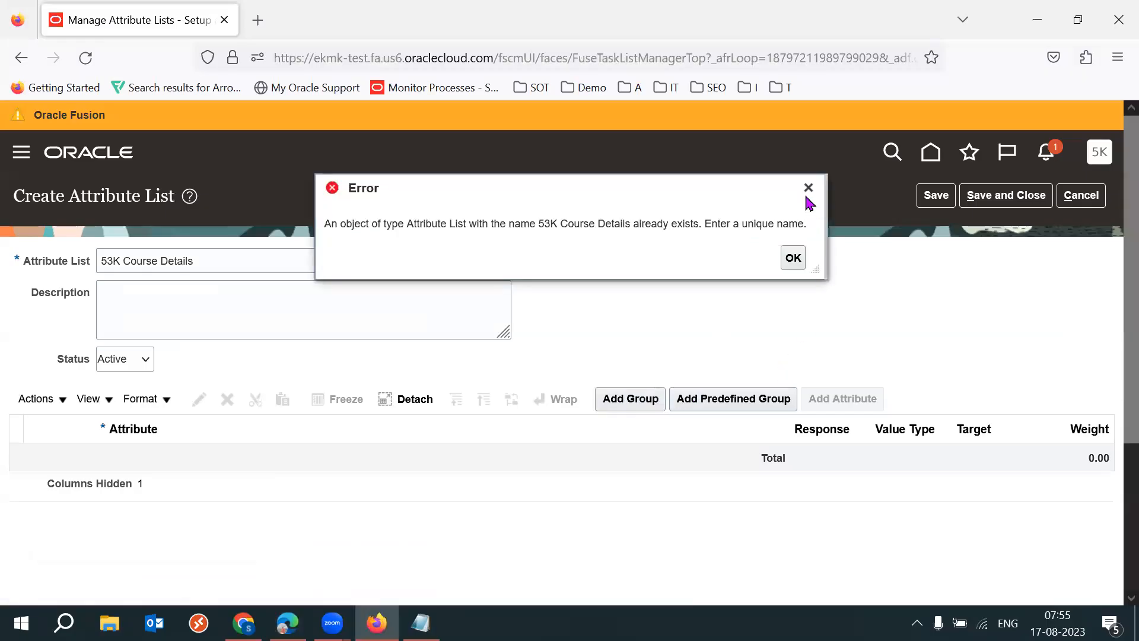
click(808, 188)
click(294, 255)
text(1)
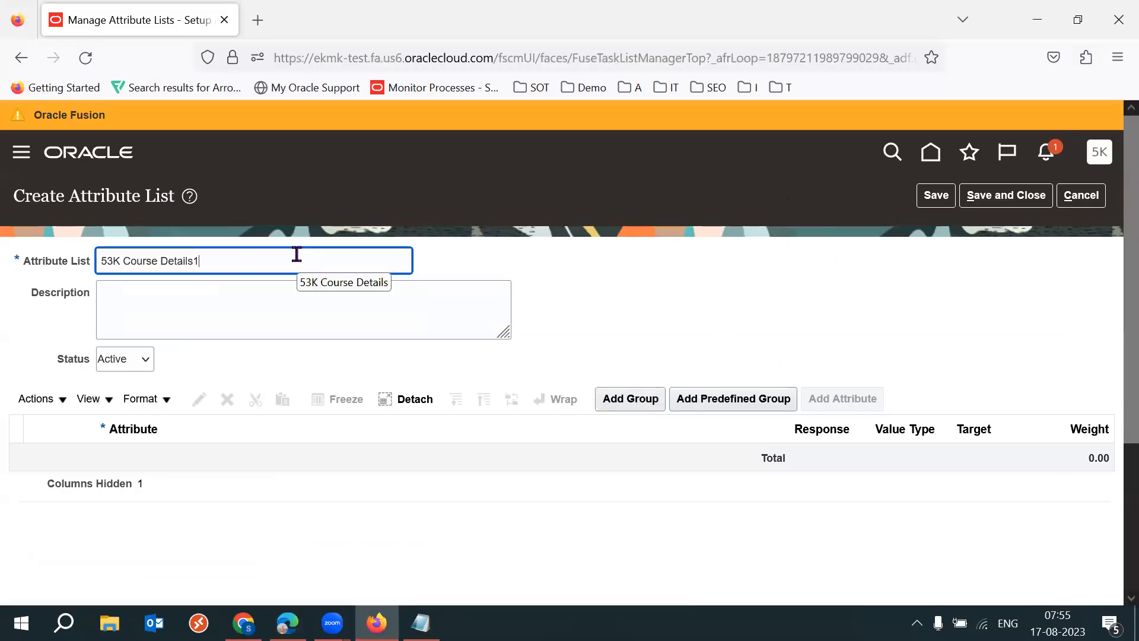
- Add the predefined group General to the attribute list and delete it again
click(736, 398)
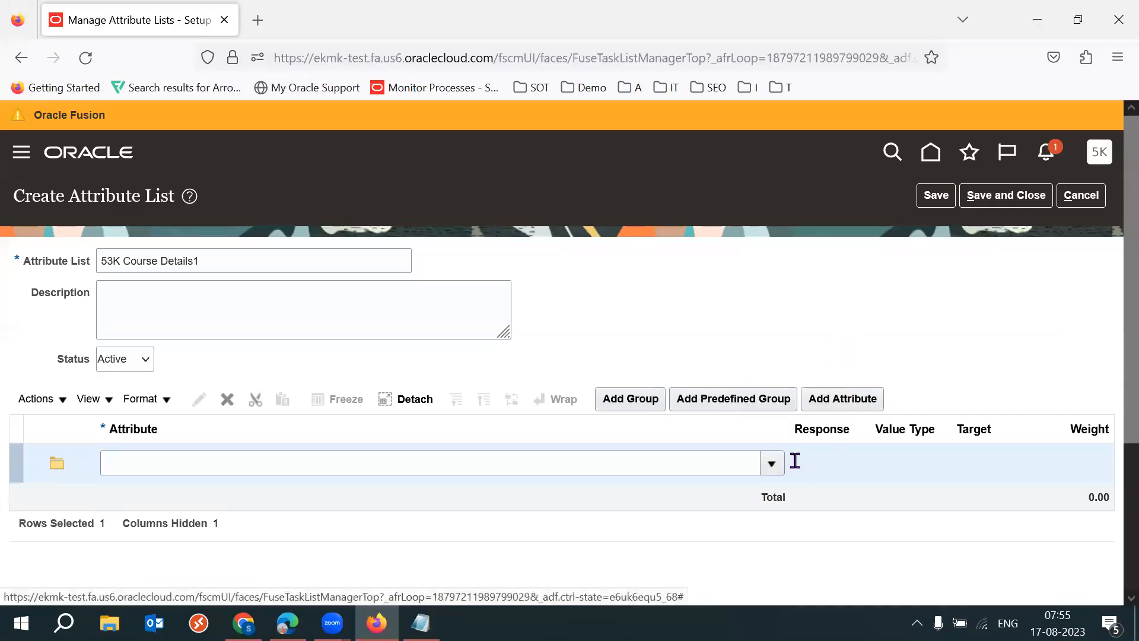
click(774, 466)
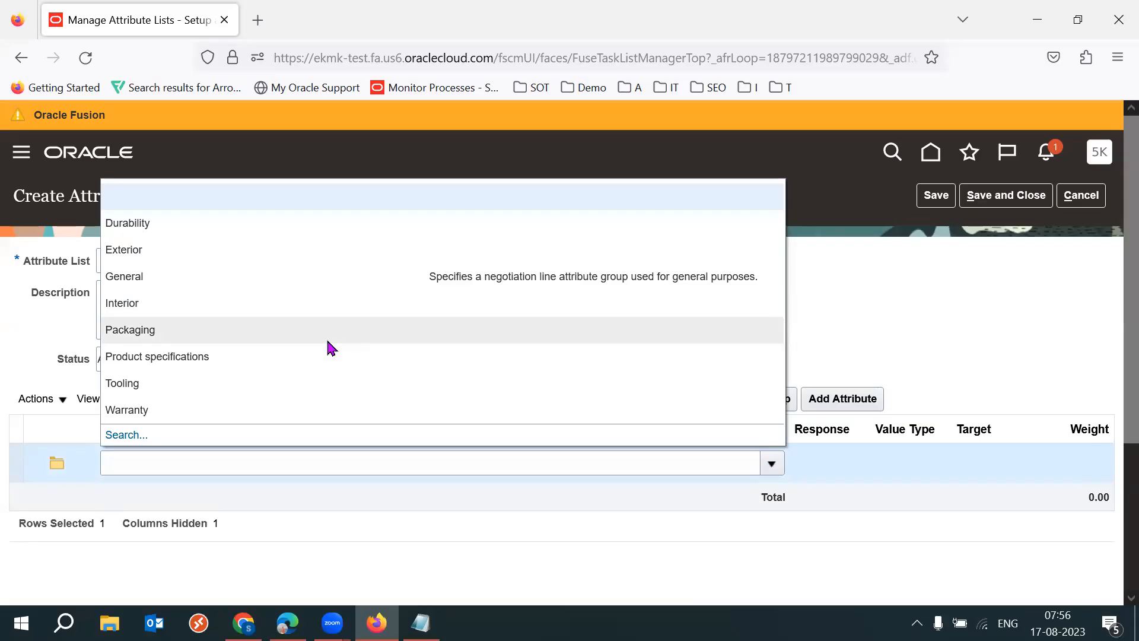
click(225, 278)
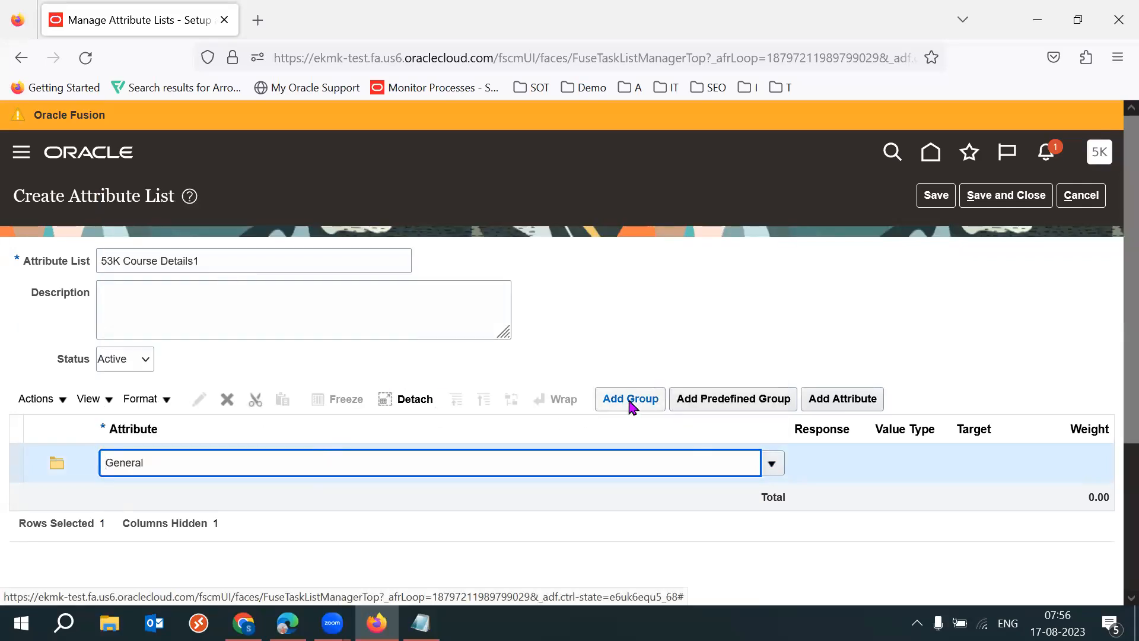
click(226, 399)
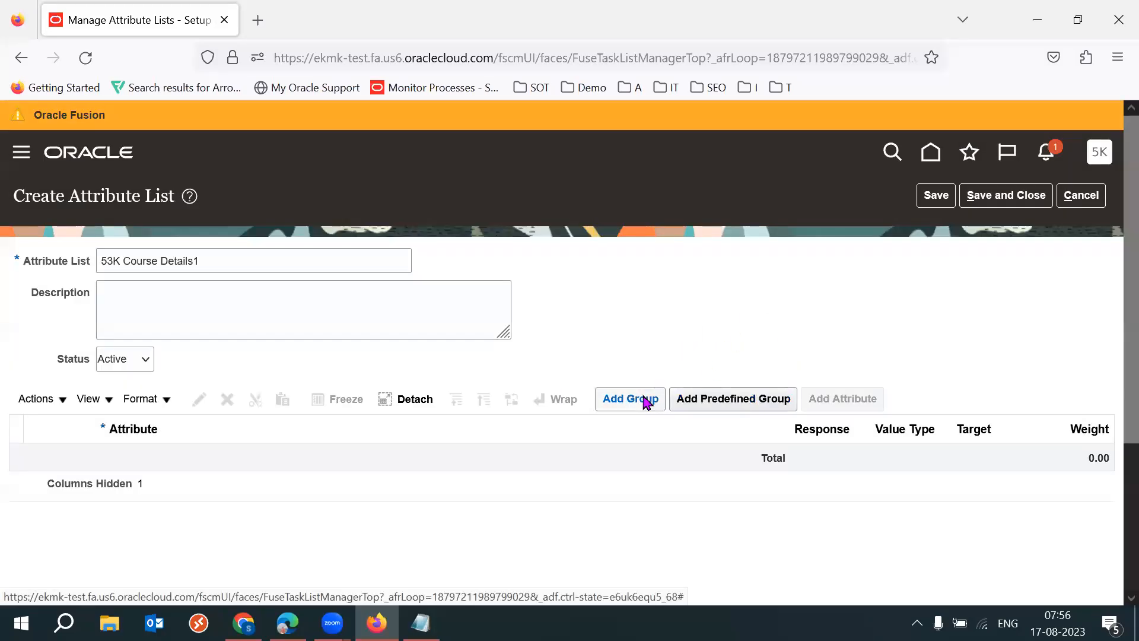
- Add a custom attribute group named Course Information to the list
click(645, 398)
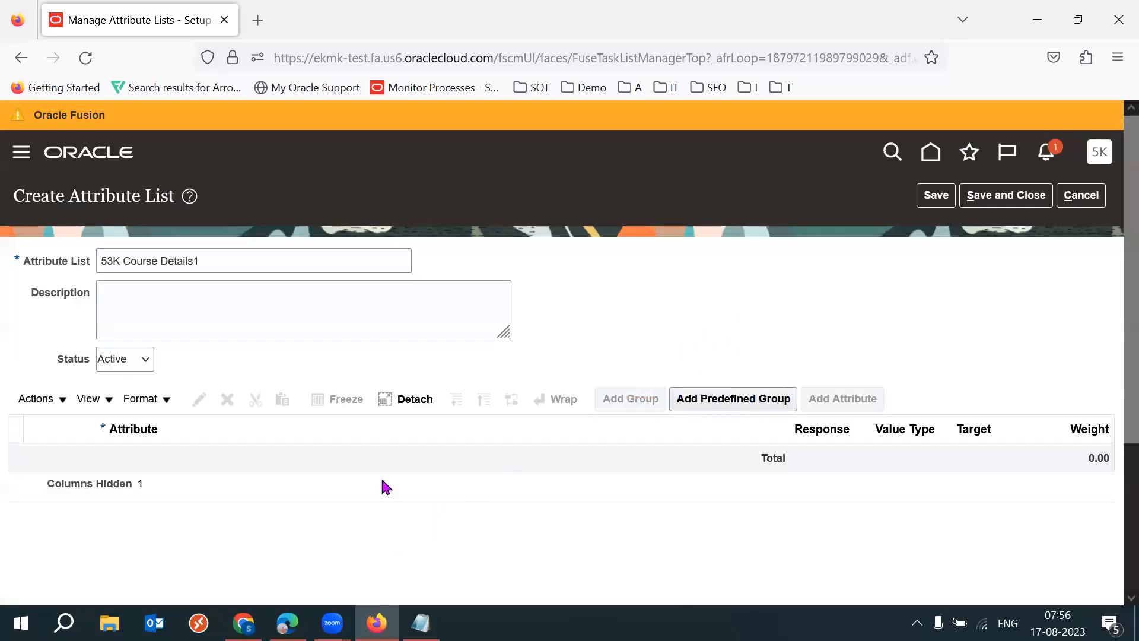
click(249, 463)
text(Course Information)
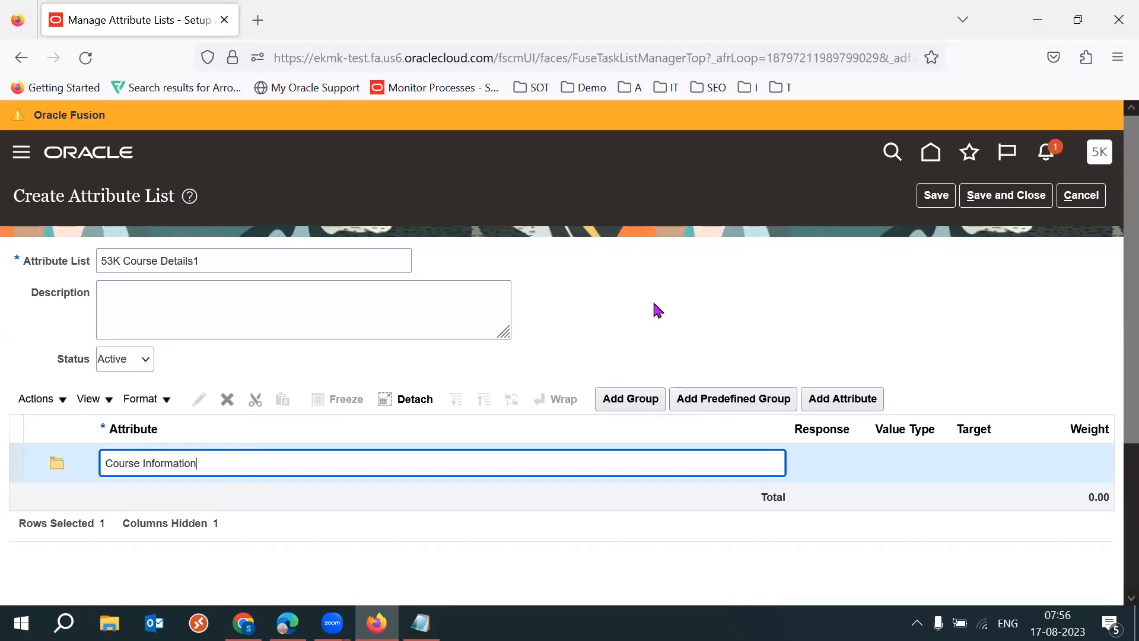
click(734, 338)
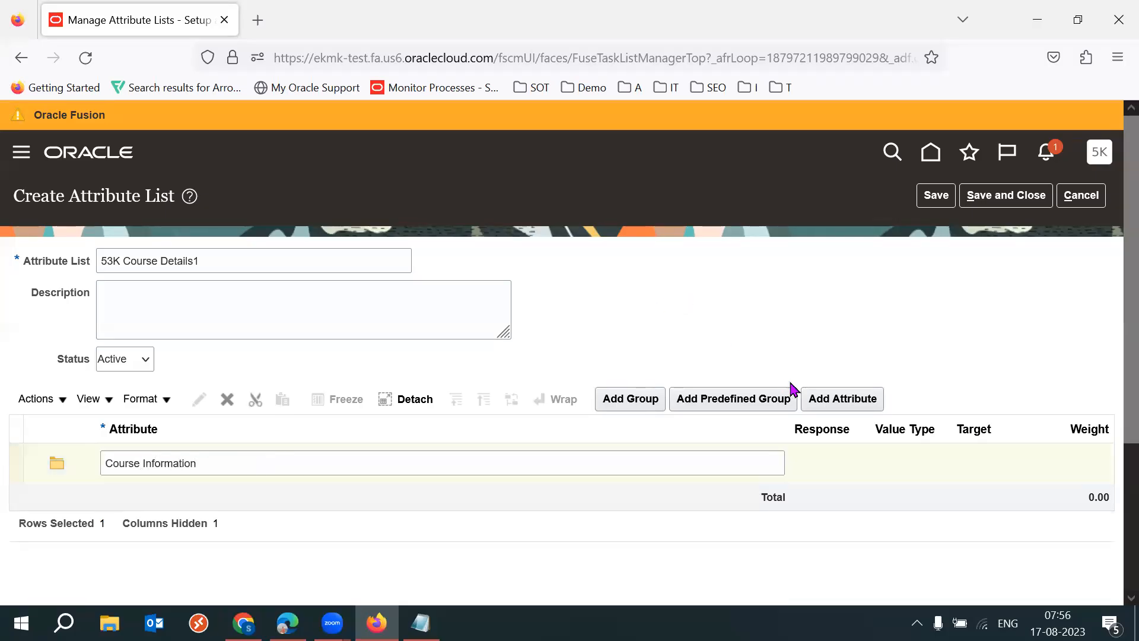
- Add the attribute "What is the duration" to the Course Information group with value type Text, and save and close it
click(818, 402)
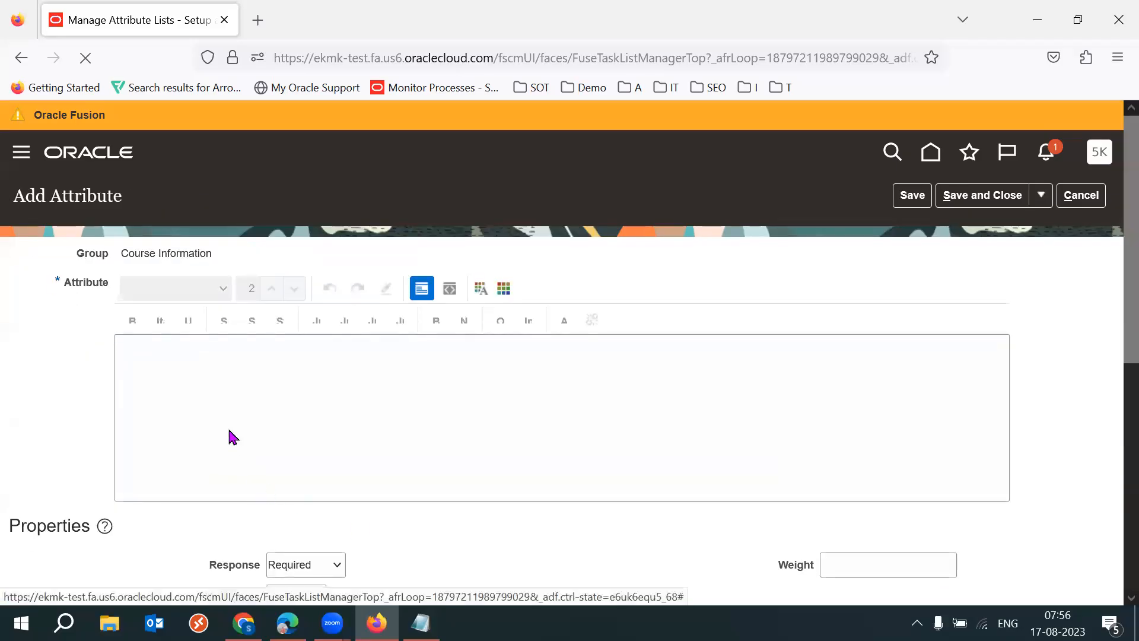
text(What is the duration)
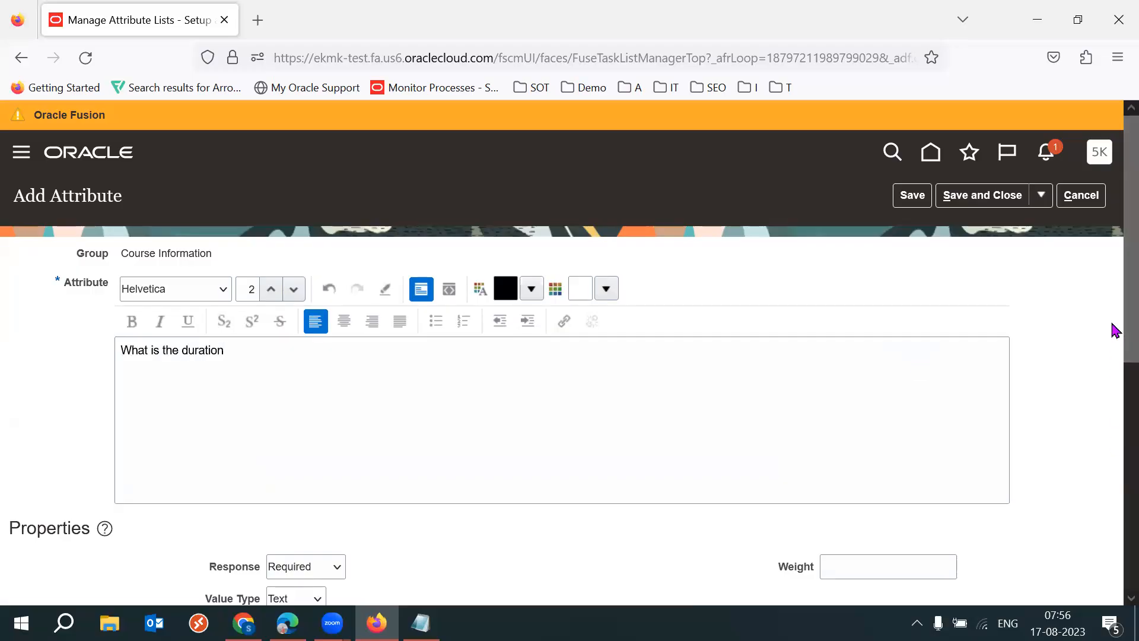
scroll(1113, 364, down, 3)
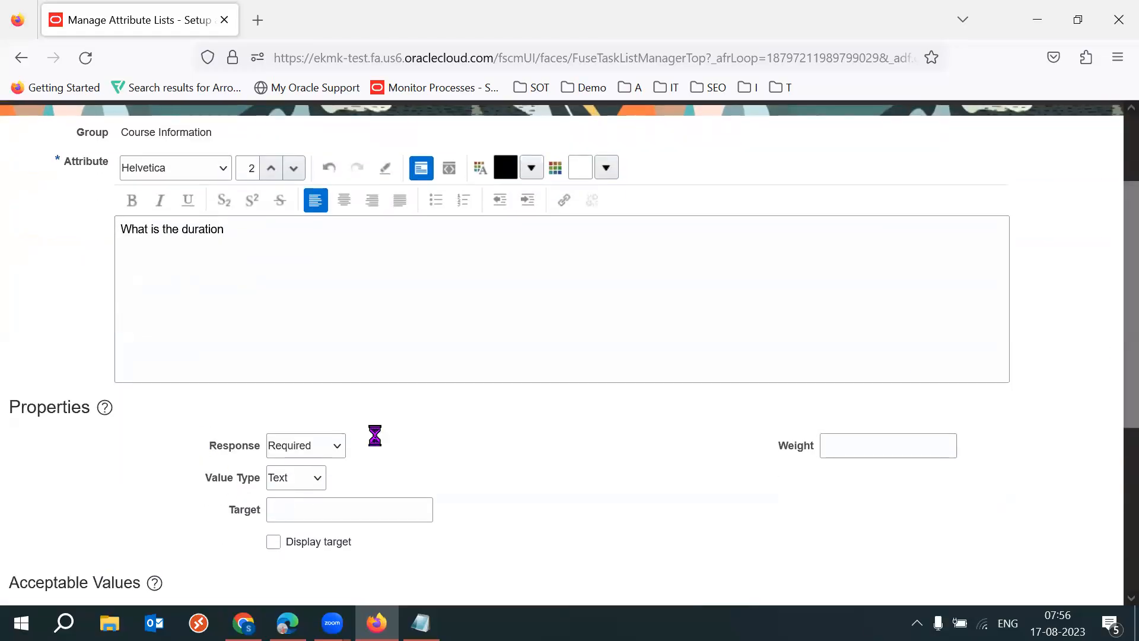
click(313, 482)
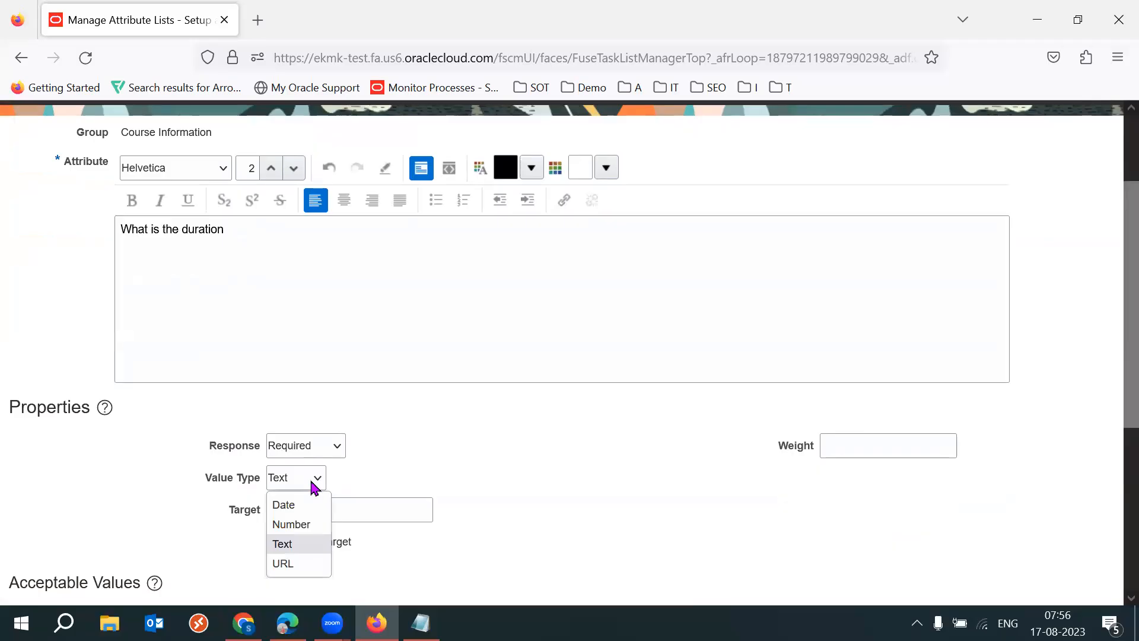
click(291, 544)
scroll(1104, 310, up, 3)
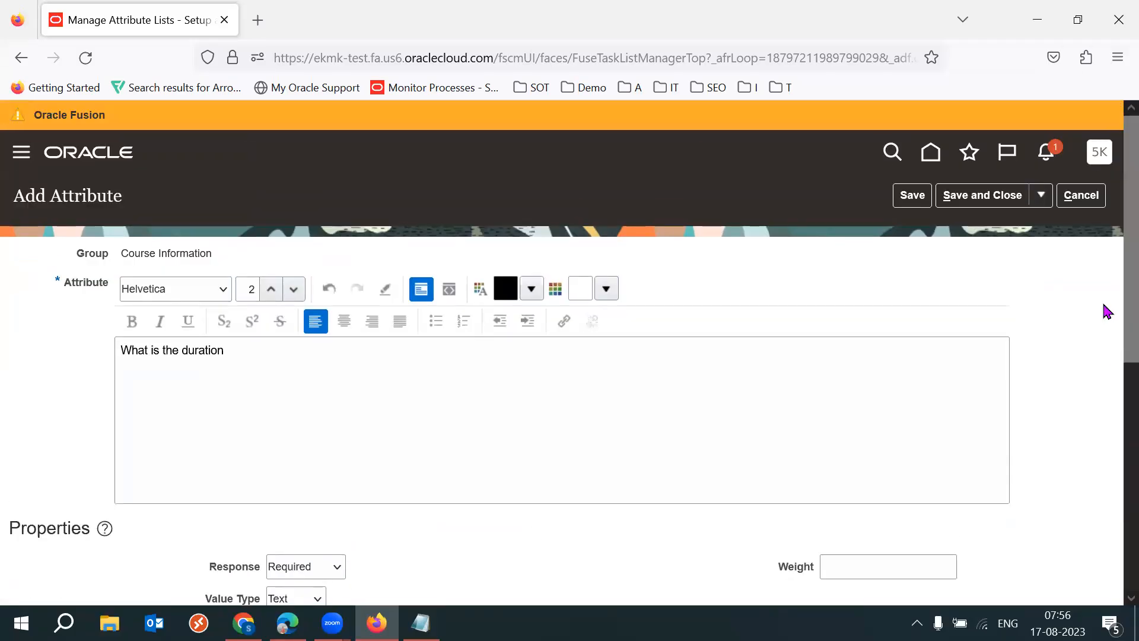
click(973, 195)
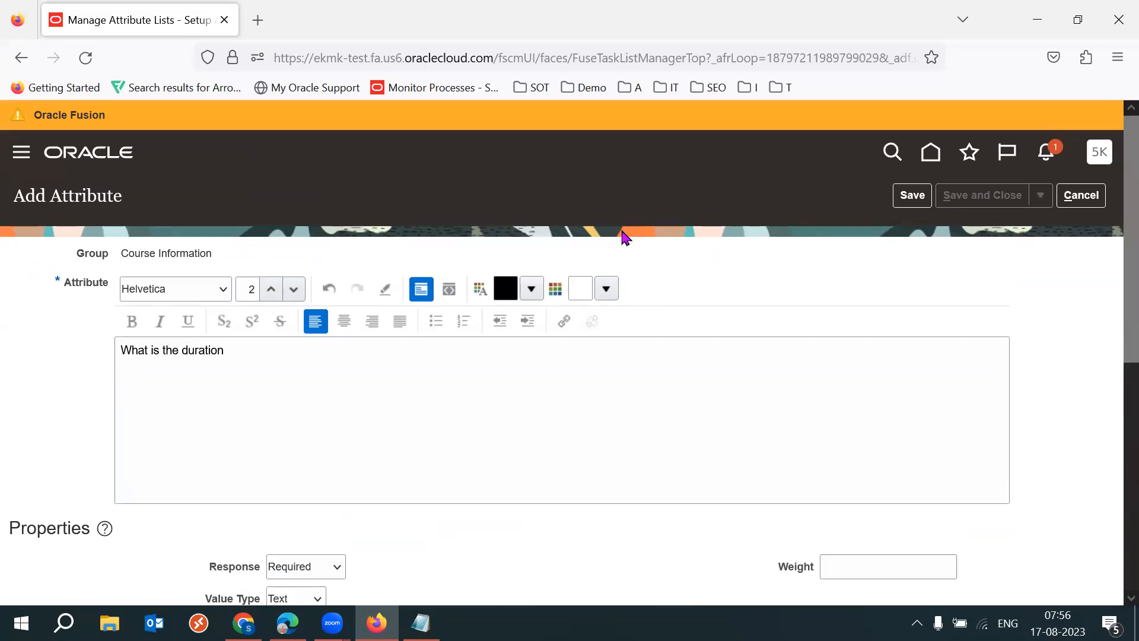
- Add a second attribute, "How many months instance provided", to the Course Information group, and save and close it
click(830, 411)
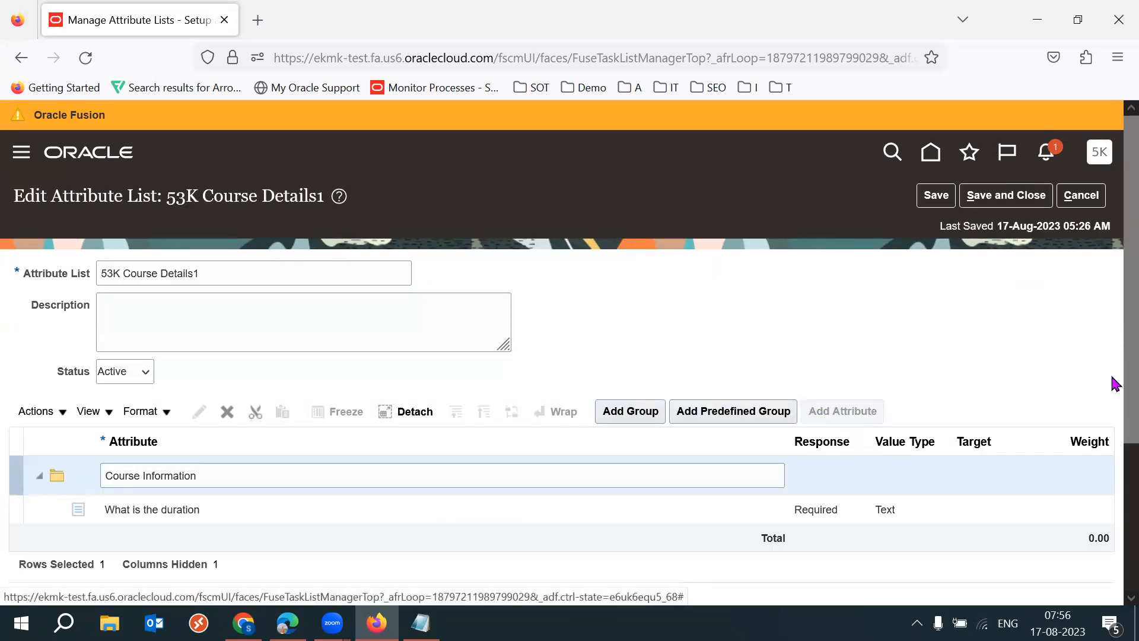
click(306, 307)
text(How )
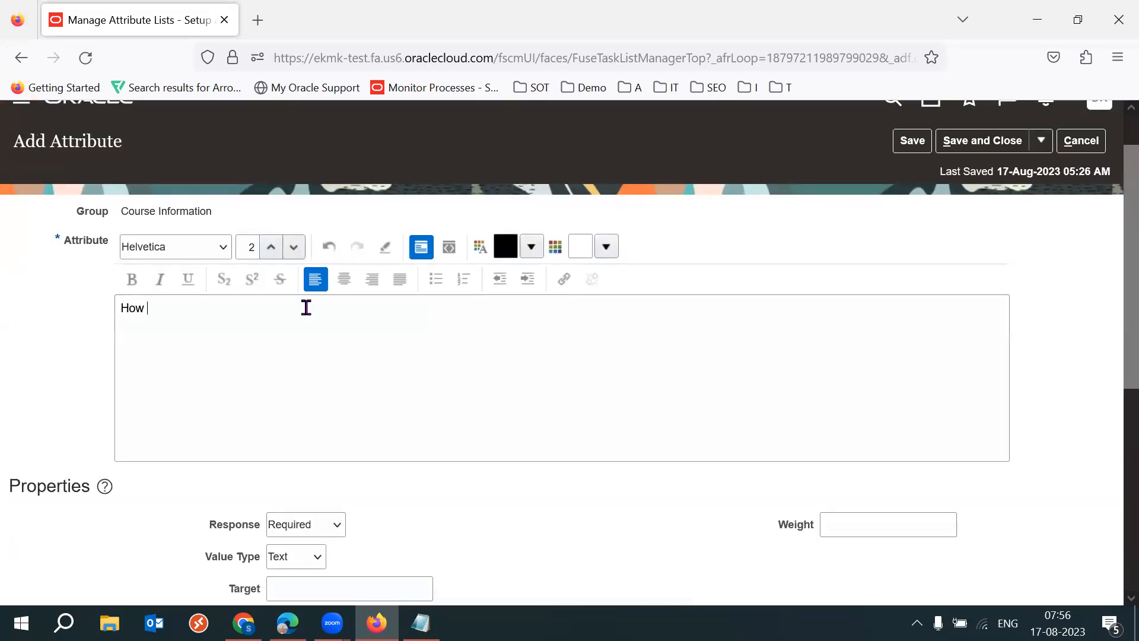
text(many months intance pro)
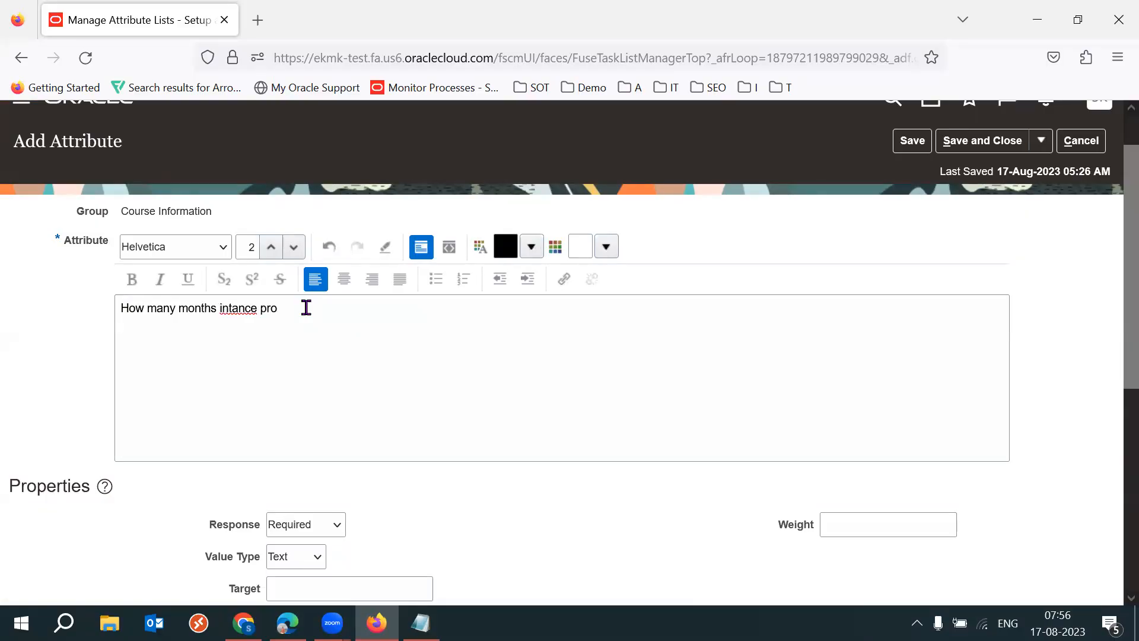
key(BackSpace)
key(BackSpace)
key(BackSpace)
text(e pr)
key(BackSpace)
key(BackSpace)
key(BackSpace)
key(BackSpace)
key(BackSpace)
key(BackSpace)
key(BackSpace)
key(BackSpace)
text(nstance pro)
key(BackSpace)
text(ded)
click(996, 143)
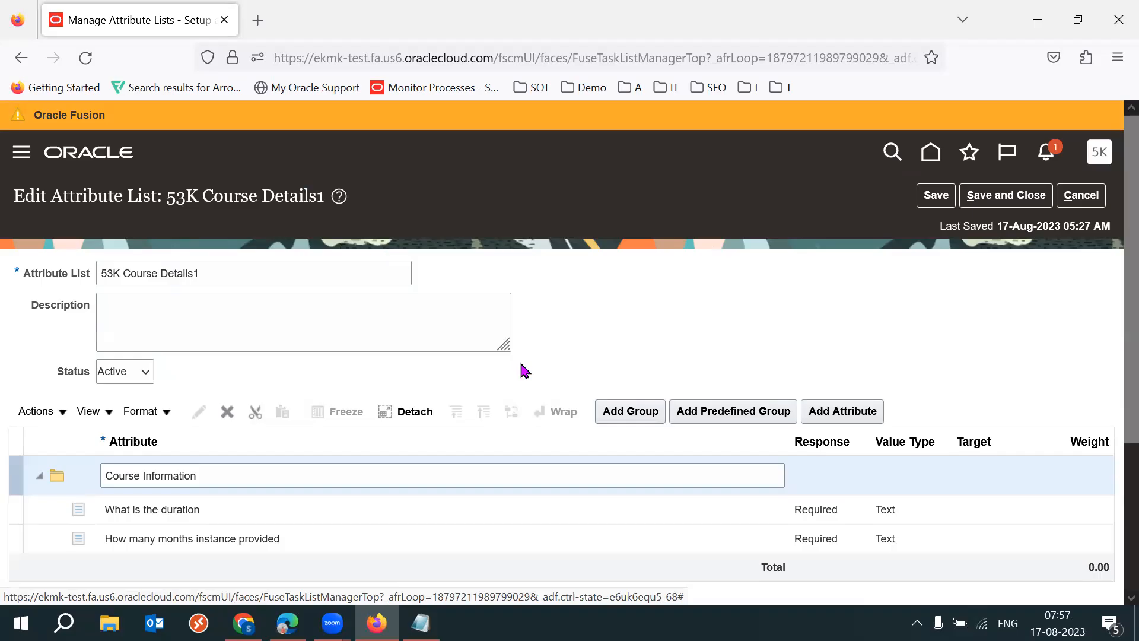
- Switch to the RFQ NEG1 window in Edge and examine the Attributes section of the negotiation line
click(287, 623)
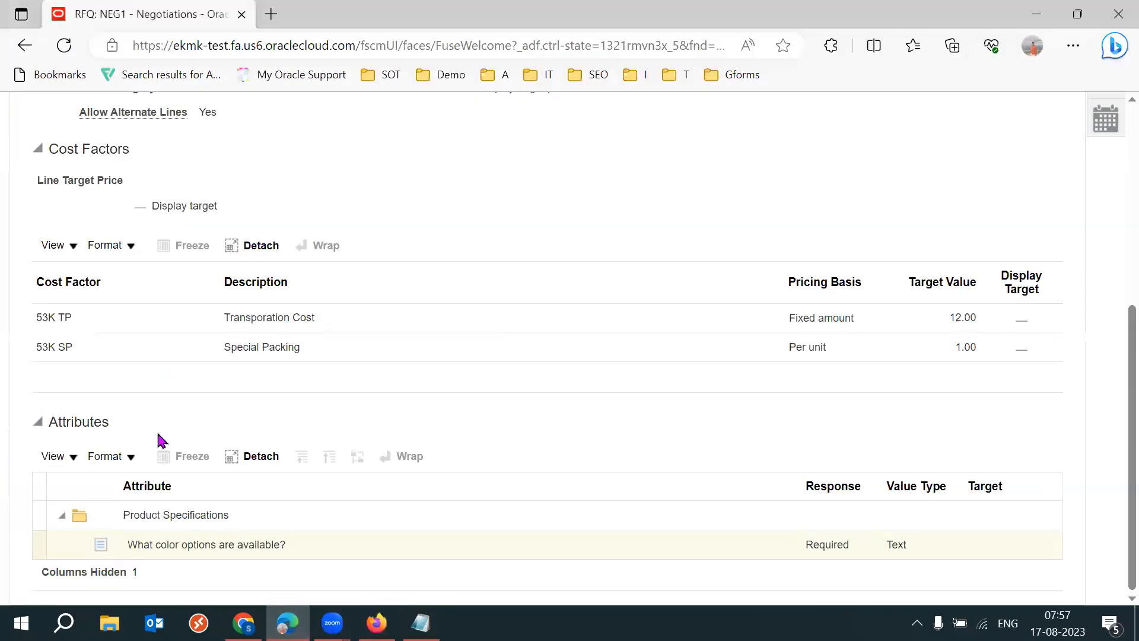
double_click(88, 422)
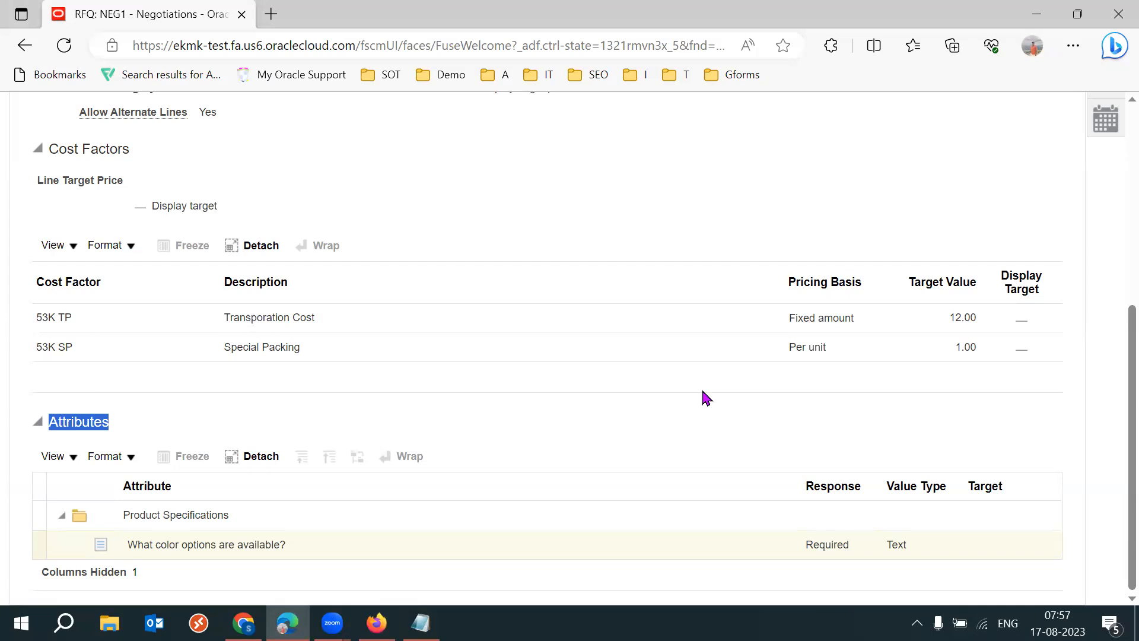
- Switch to the 2023 SCM Setups Sheet in Chrome and go to the Setups section of the Procurement Suite sheet
mouse_move(243, 622)
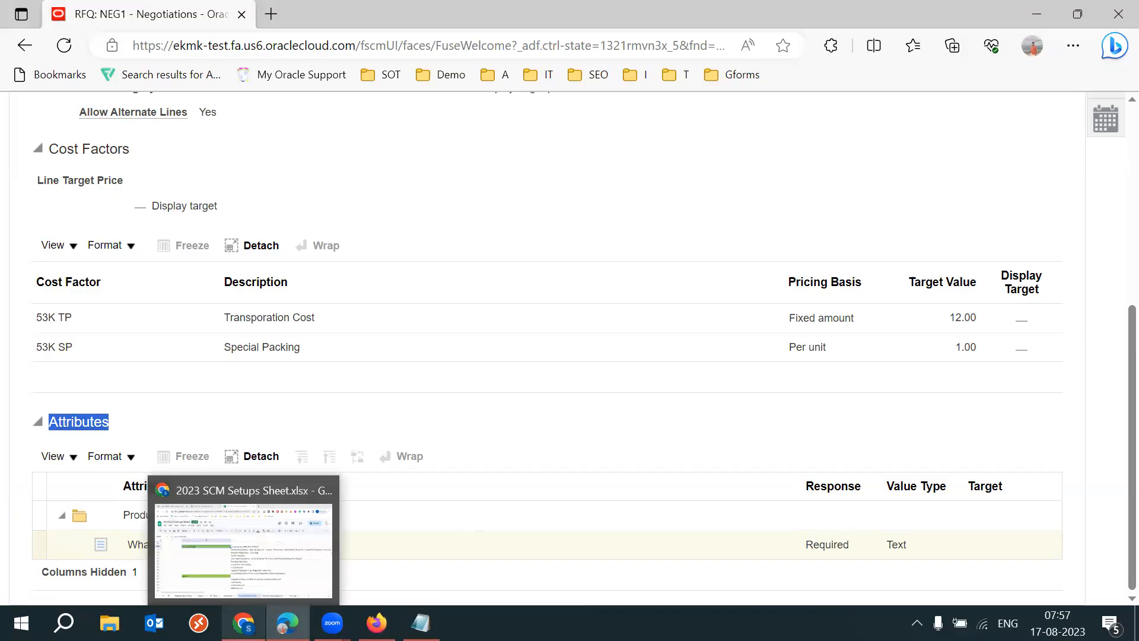
click(243, 534)
click(411, 480)
key(Down)
key(Down)
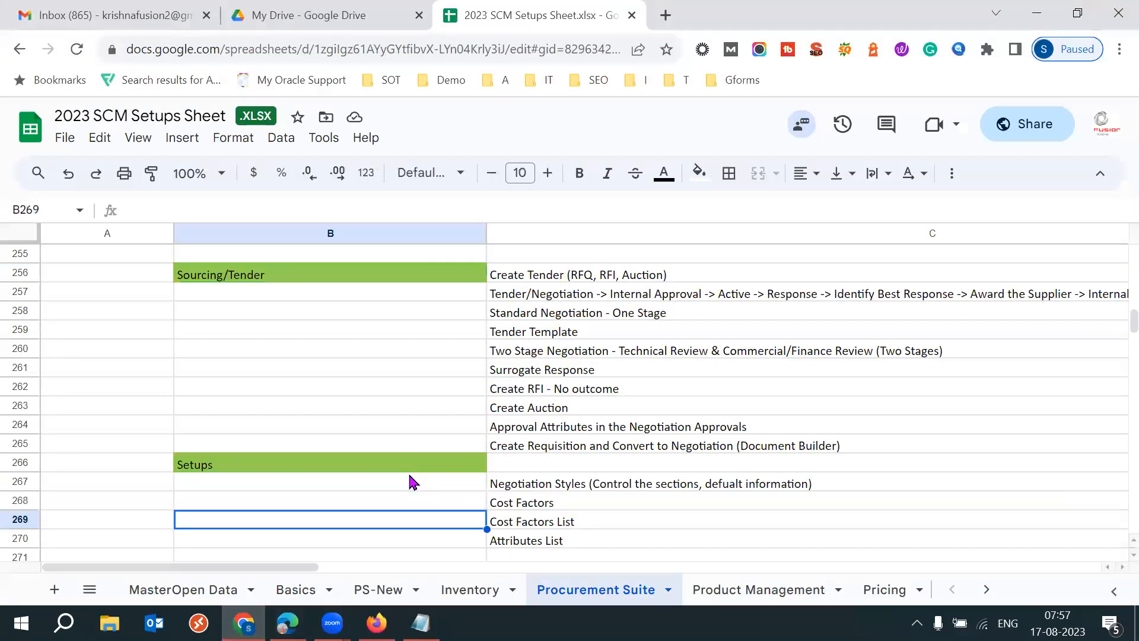
key(Down)
key(Down)
key(Down)
key(Down)
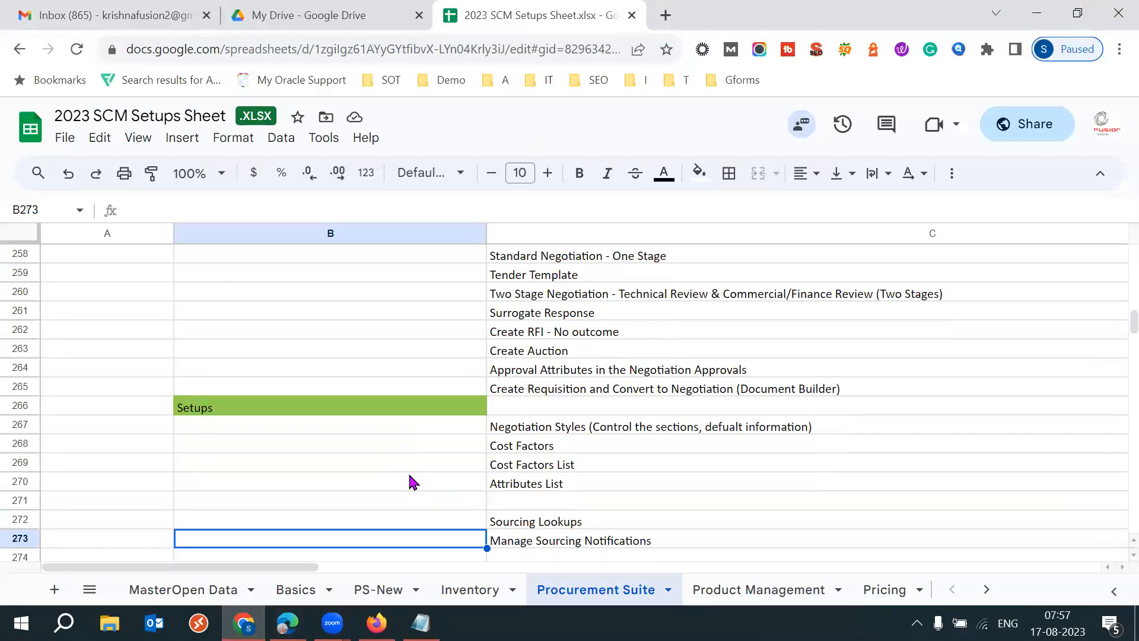
- Review the sourcing setup topics from Negotiation Styles to Manage Sourcing Notifications, and select C267:C273
click(568, 430)
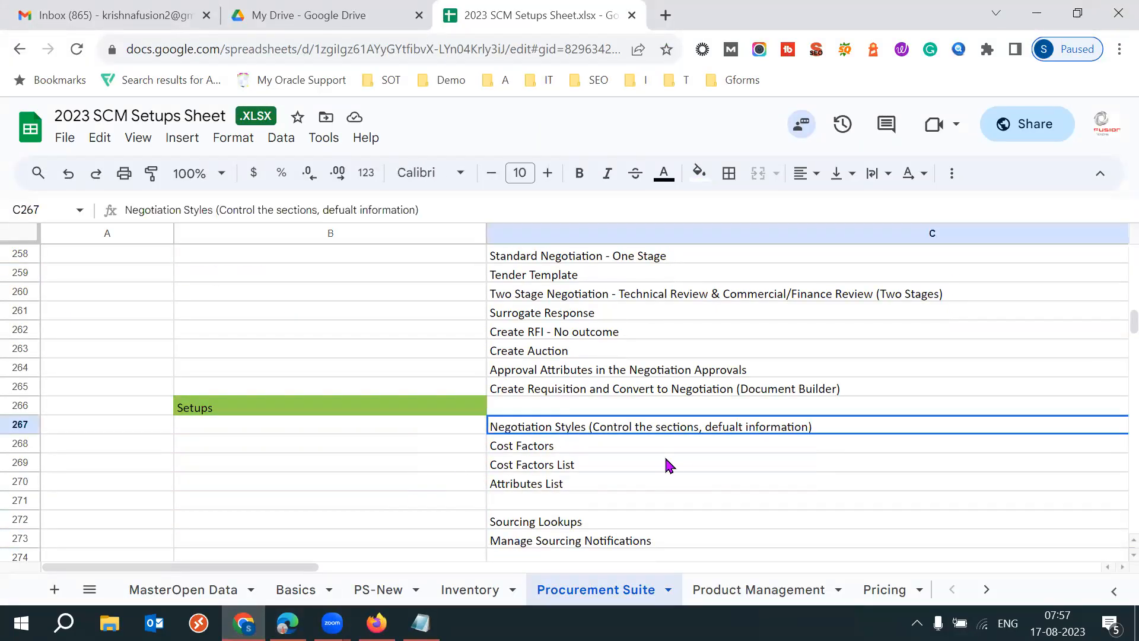
click(555, 449)
click(592, 465)
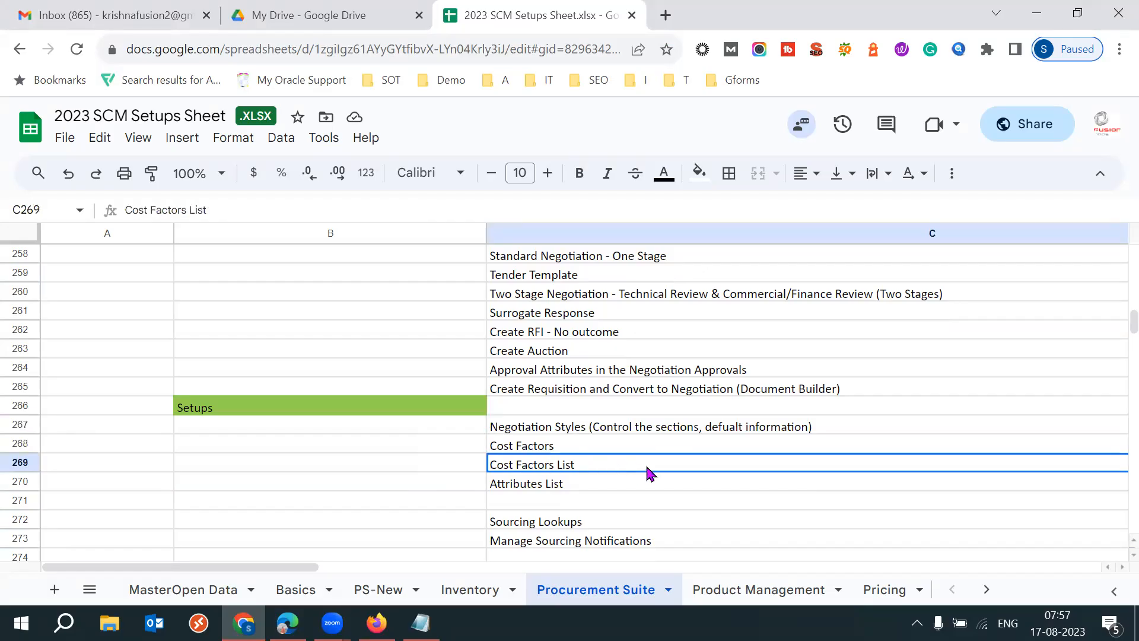
click(587, 482)
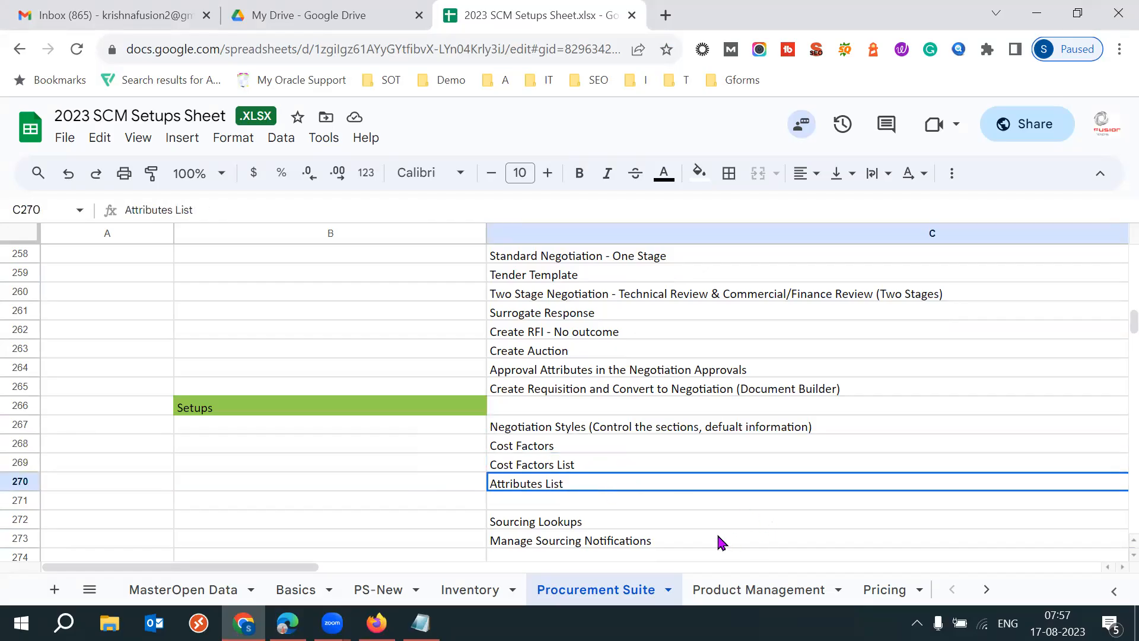
click(594, 523)
click(555, 543)
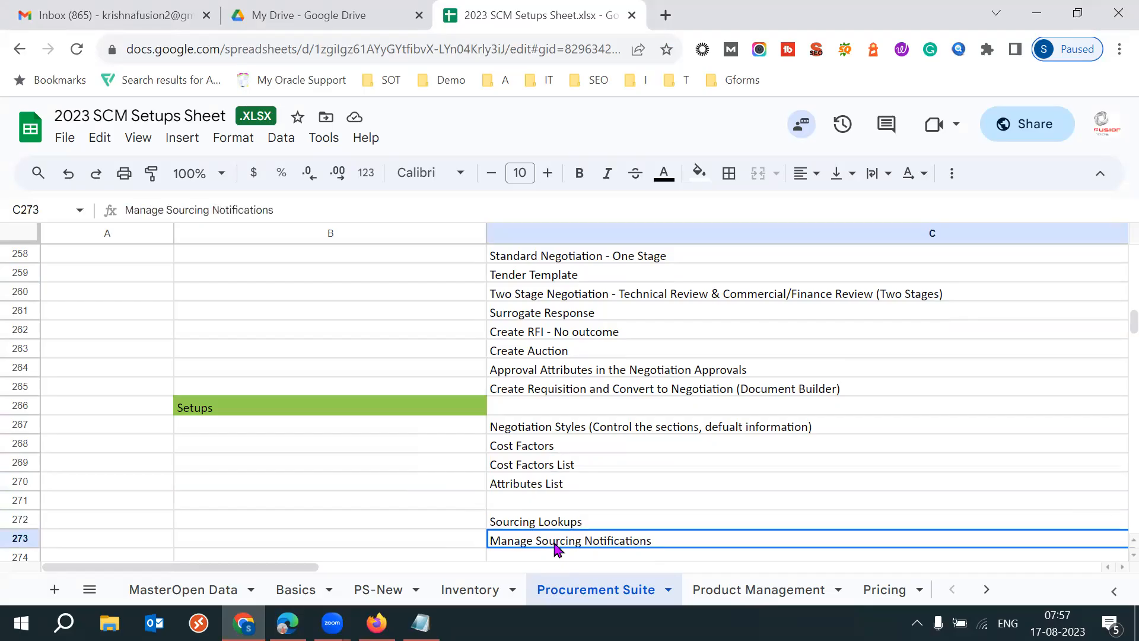
click(457, 541)
click(456, 550)
drag(506, 407, 934, 516)
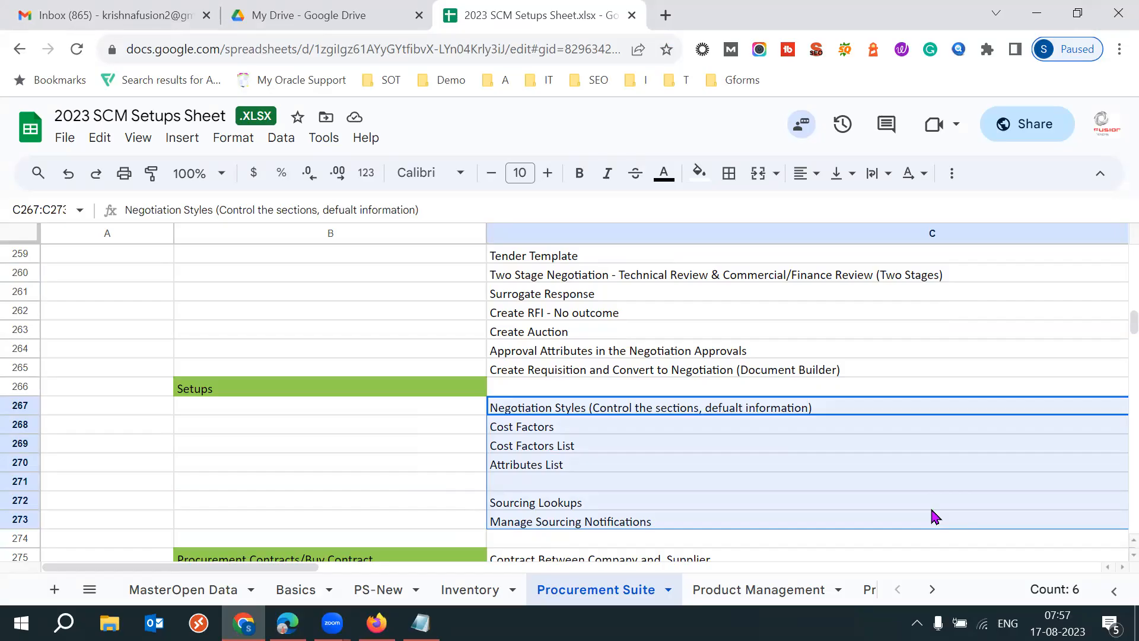
click(1058, 622)
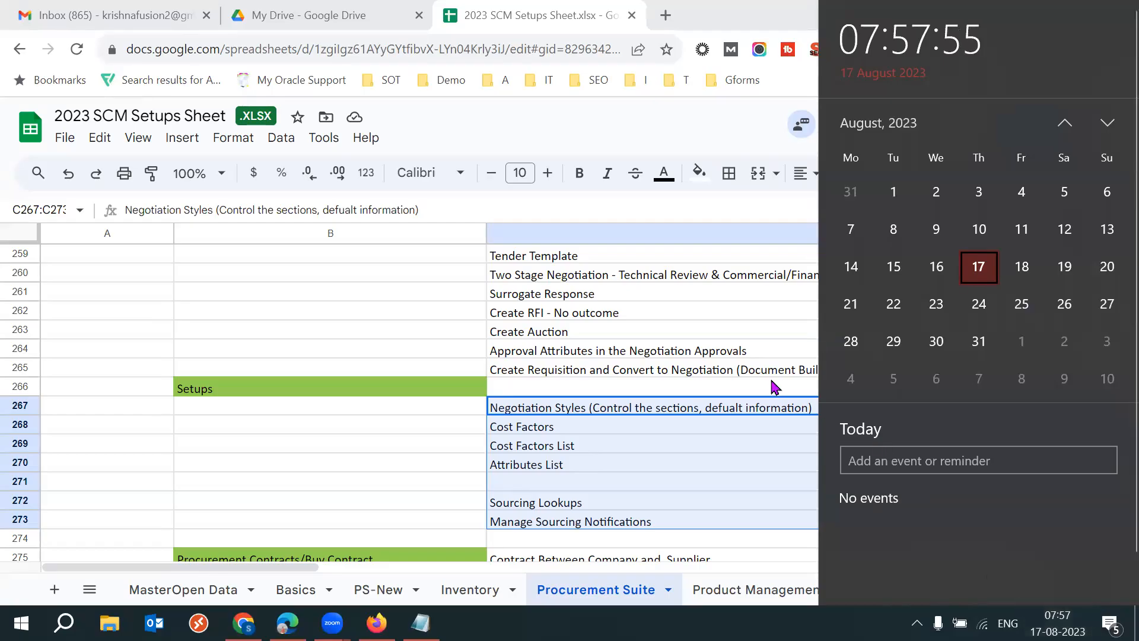
click(704, 394)
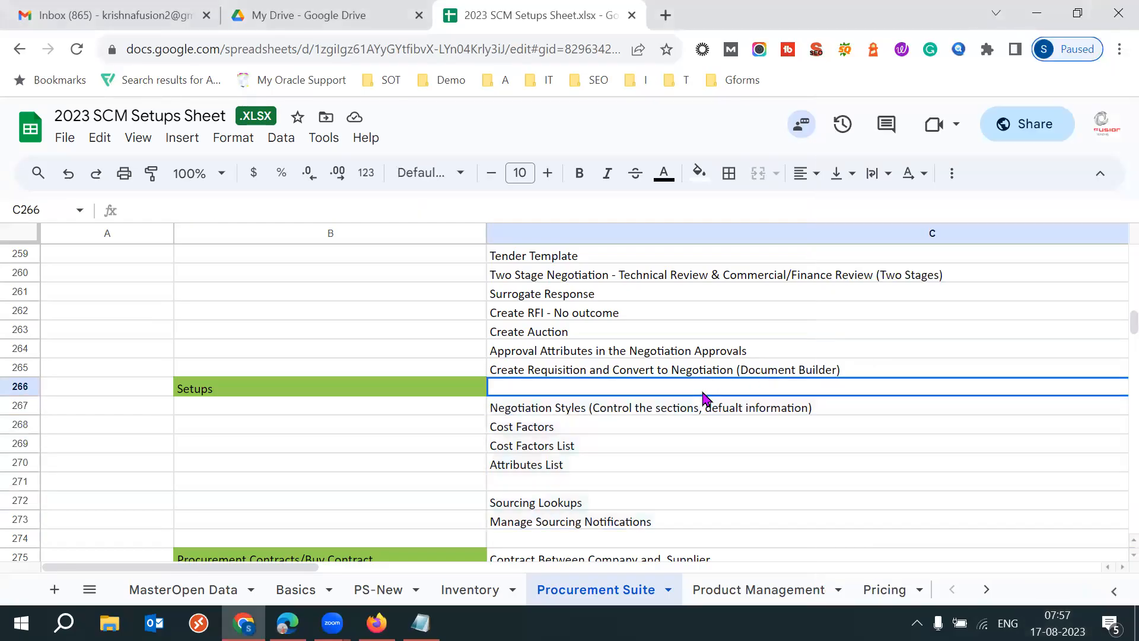
click(648, 409)
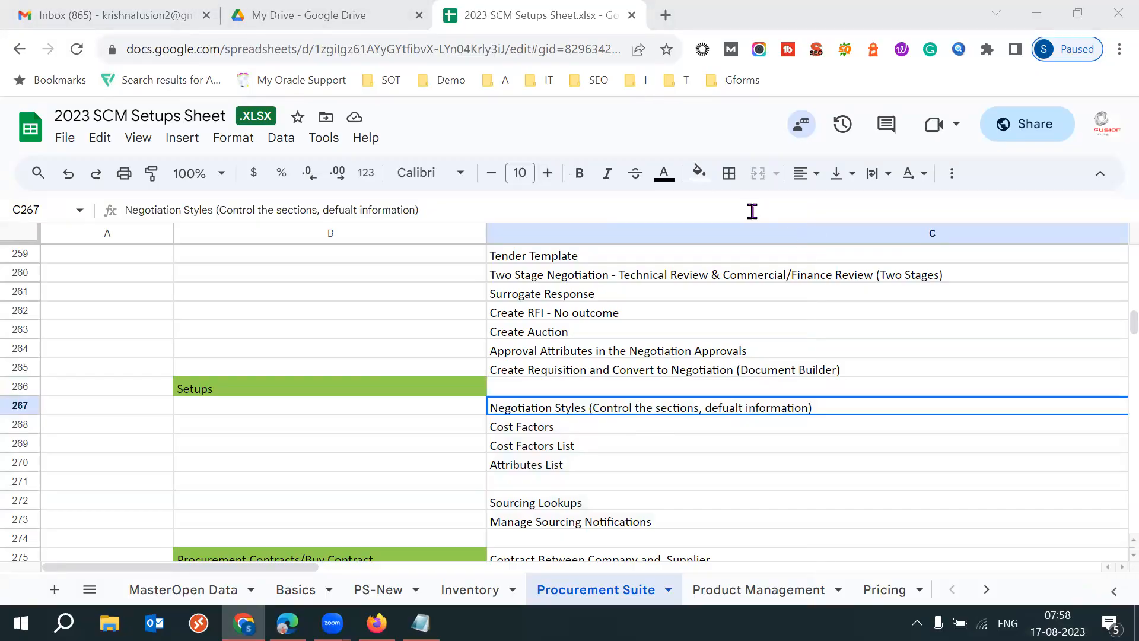
- Go back to the Sourcing/Tender section and examine the Create Tender and Tender/Negotiation flow entries in C256 and C257
click(434, 279)
key(Up)
key(Up)
key(Up)
key(Up)
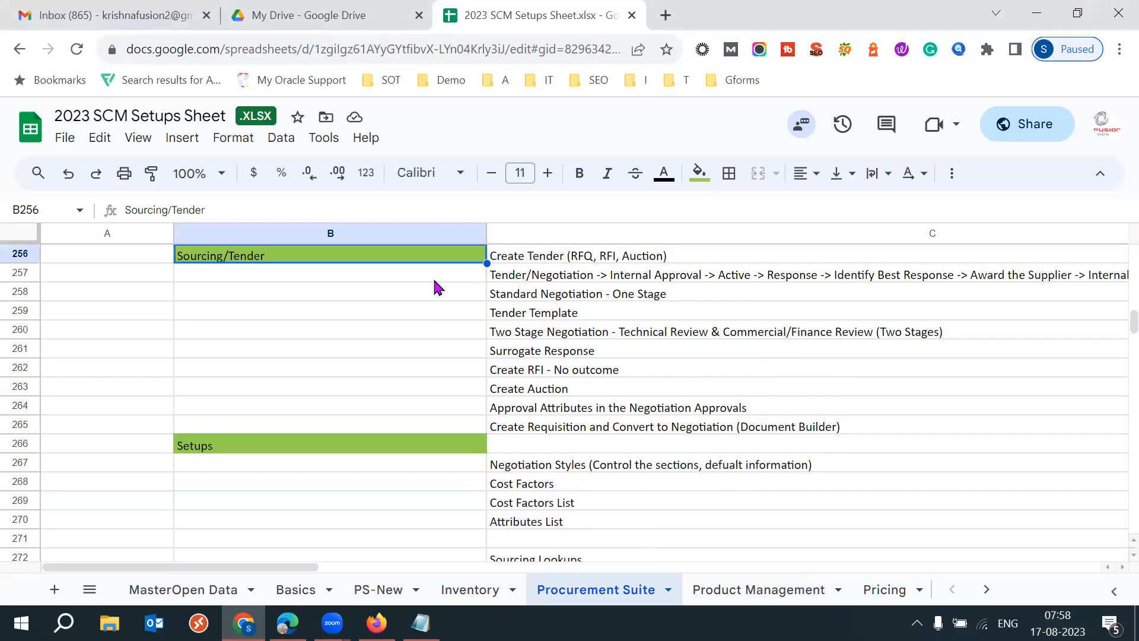
key(Up)
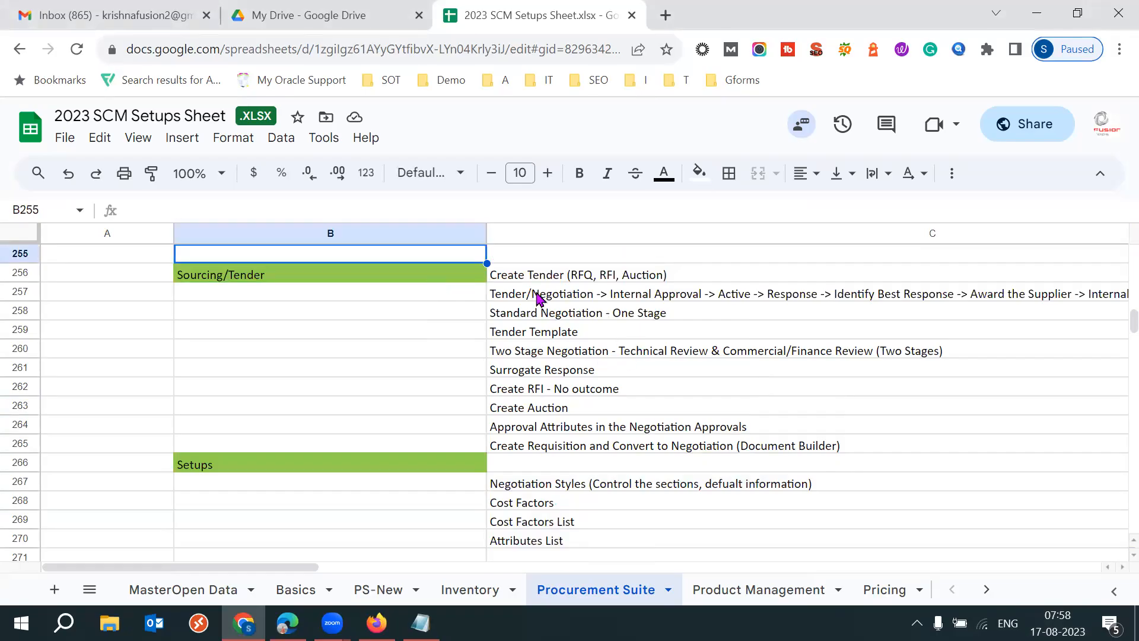
click(529, 276)
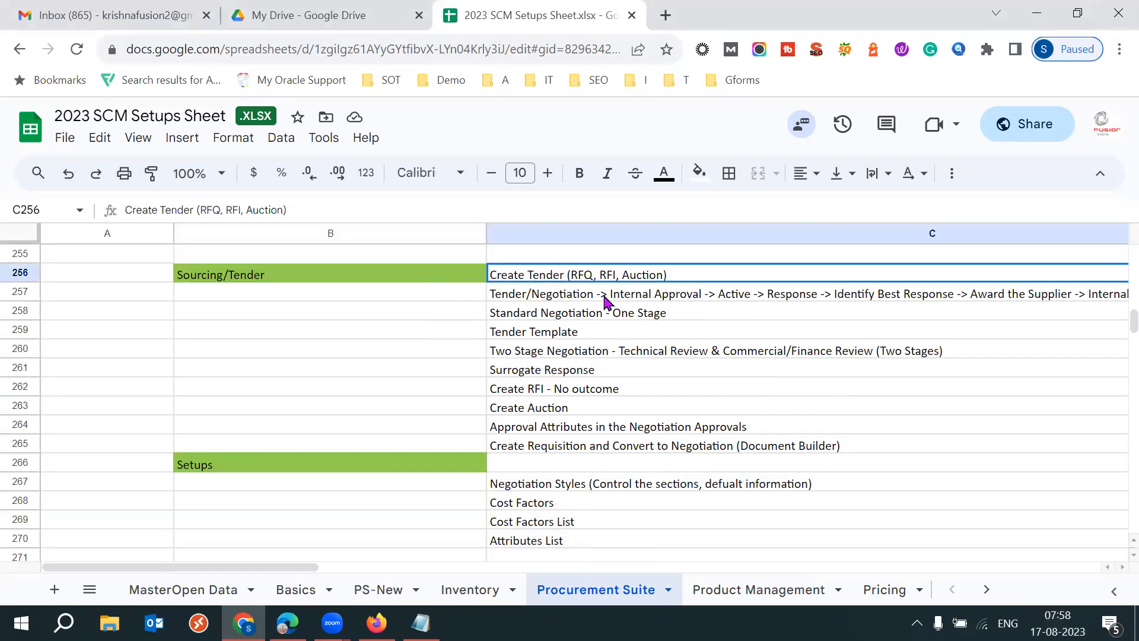
click(634, 296)
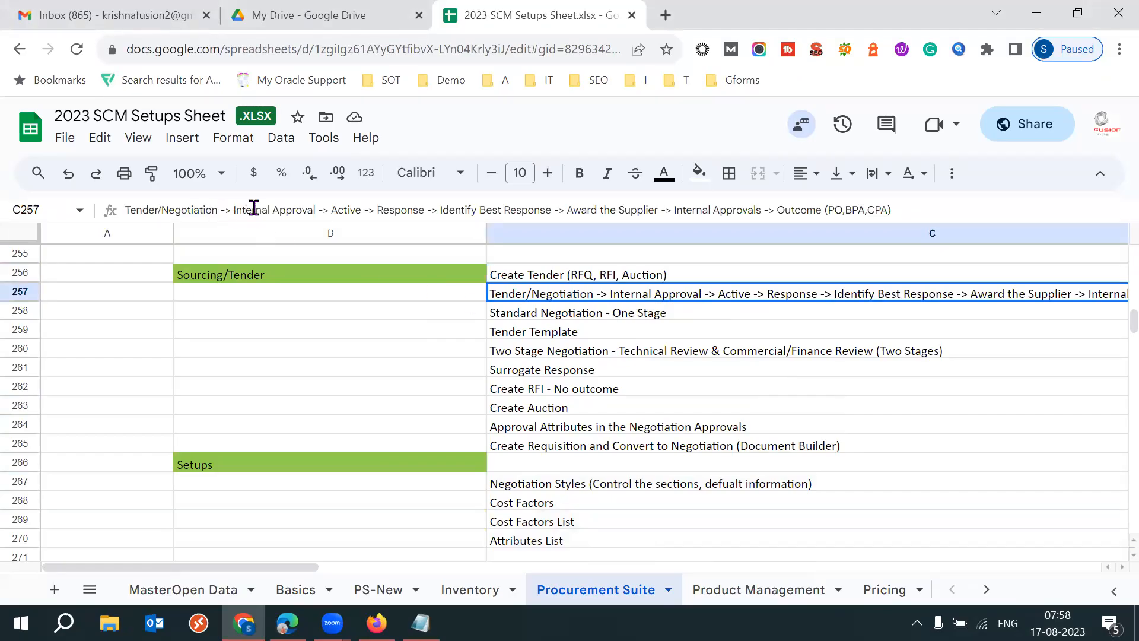
- Read through the stages of the tender process flow in C257, from Internal Approval to Outcome (PO,BPA,CPA)
drag(256, 210, 296, 210)
click(348, 210)
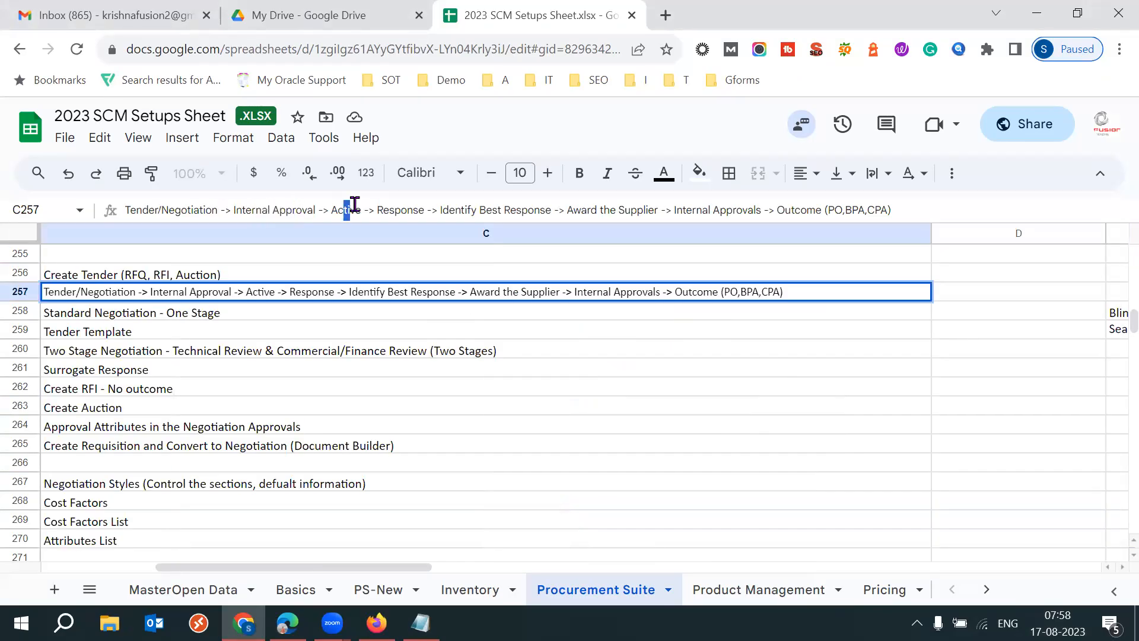
drag(383, 210, 515, 210)
drag(587, 210, 867, 210)
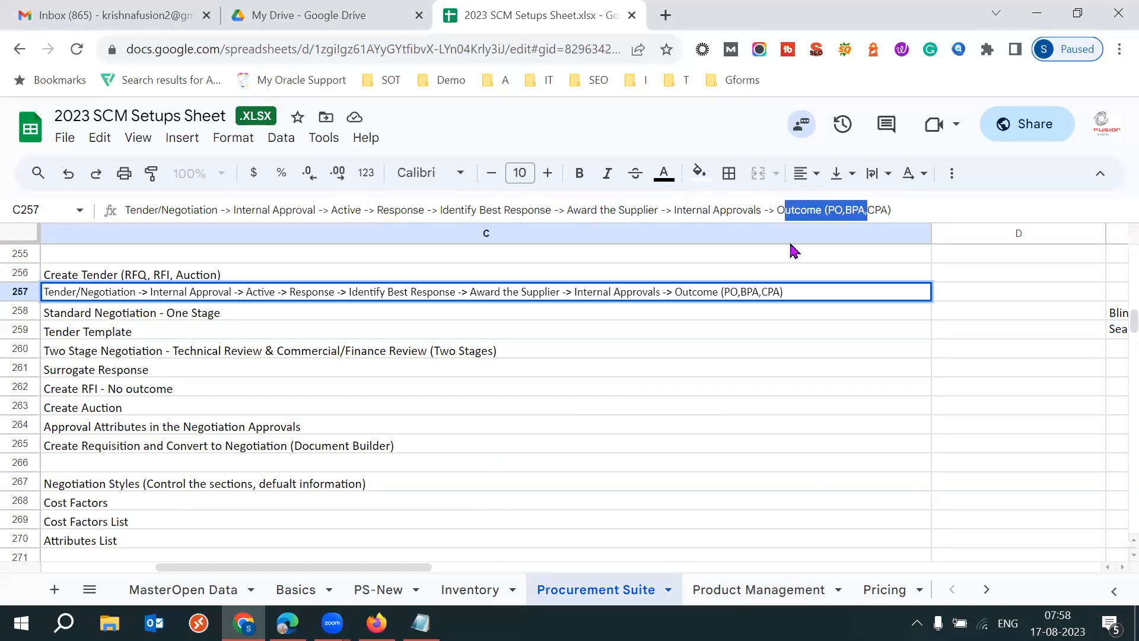
double_click(795, 290)
key(ctrl+a)
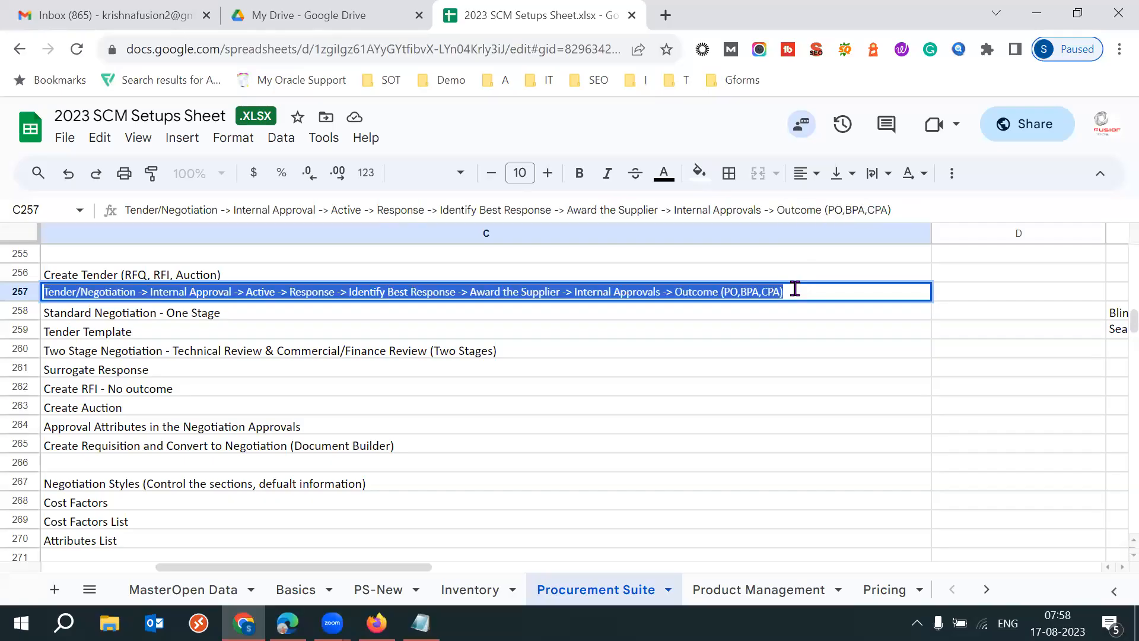
click(280, 318)
key(Left)
click(383, 311)
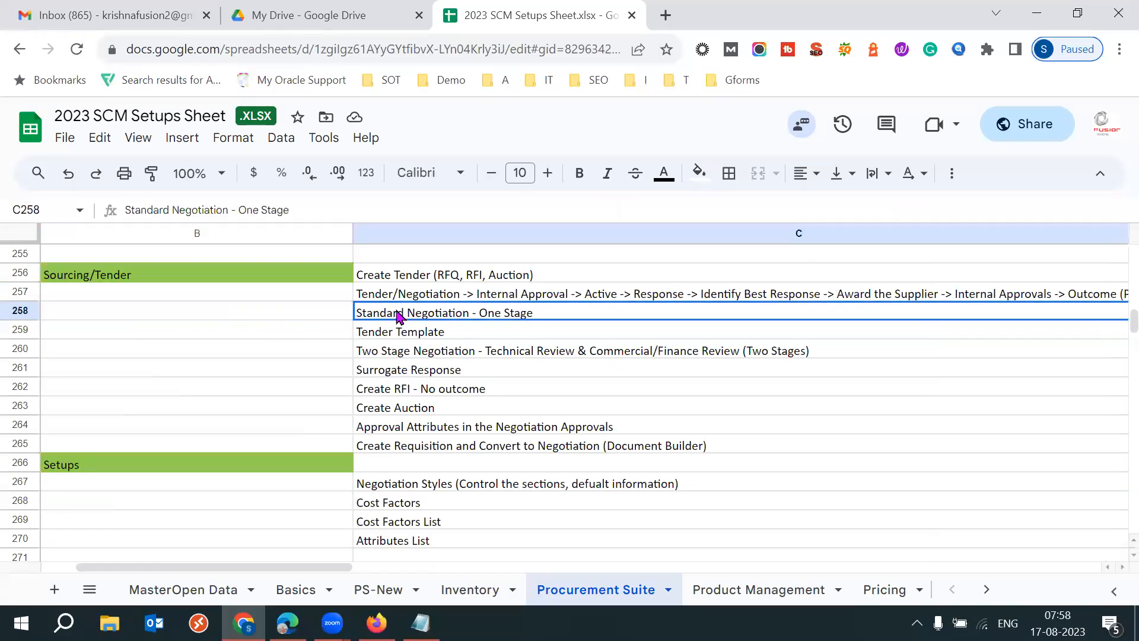
- Review the Sourcing/Tender topics by selecting C256:C258, followed by C259:C265
click(372, 277)
key(shift+Down)
key(shift+Down)
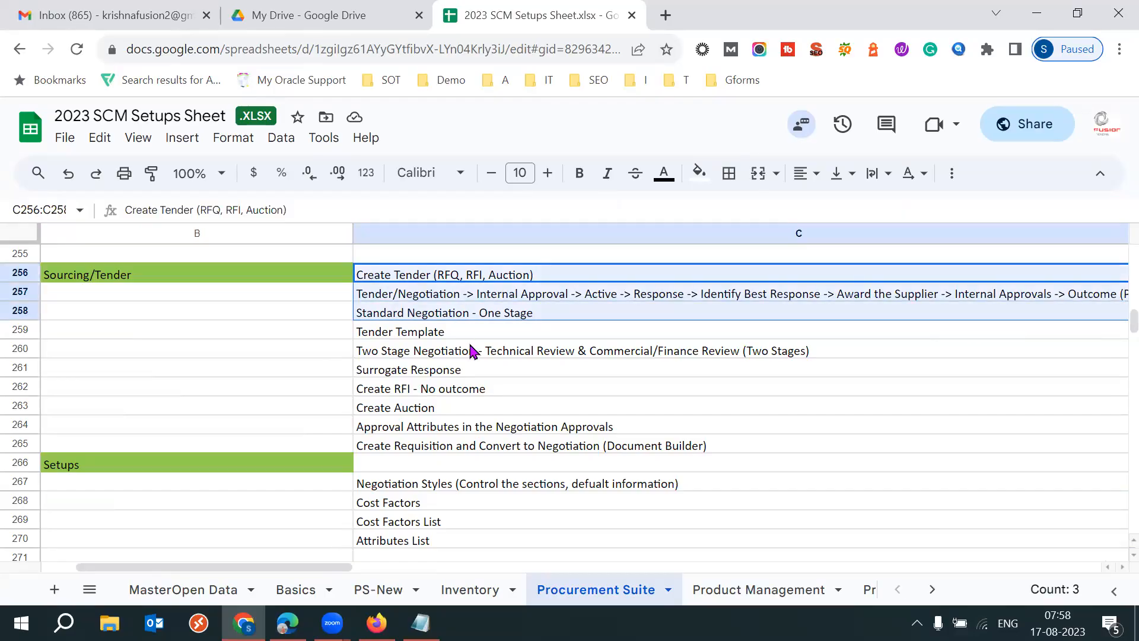
click(432, 333)
key(shift+Down)
key(shift+Down)
key(shift+Down)
key(shift+Down)
key(shift+Down)
key(shift+Down)
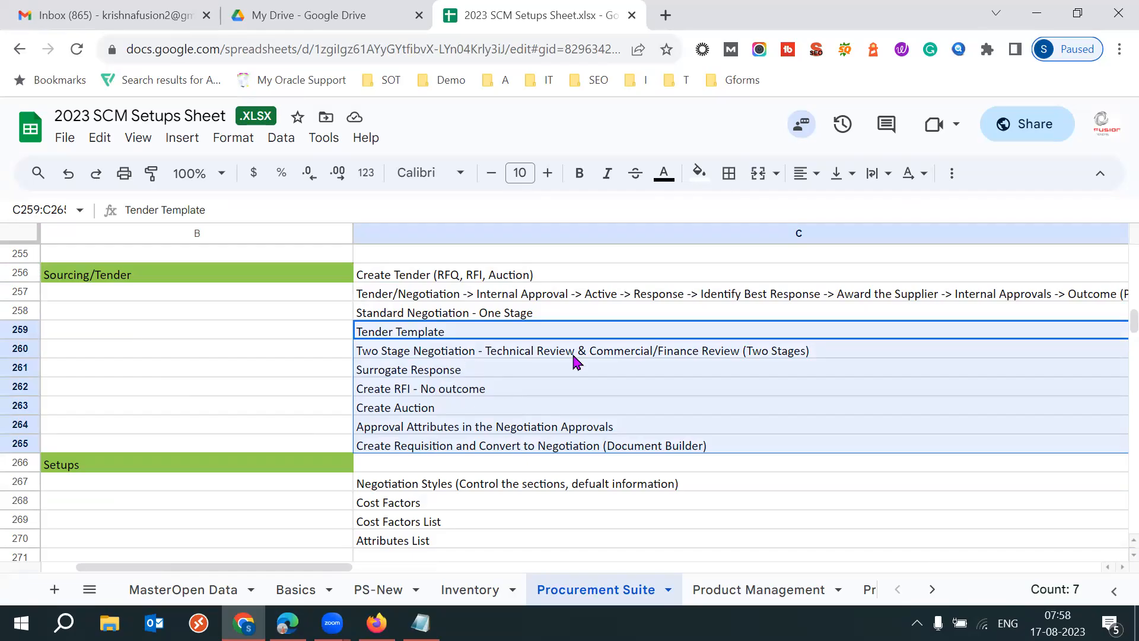
- Move past the Setups section and select the Procurement Contracts/Buy Contract heading in B275
click(212, 465)
key(Left)
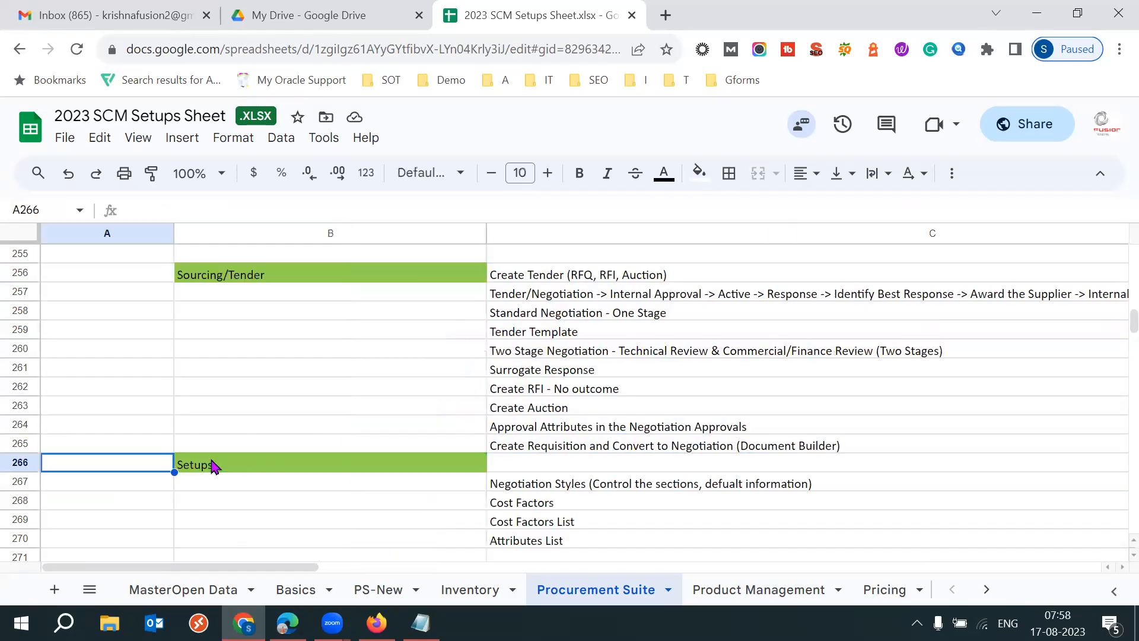
key(Down)
key(Down)
key(Down)
key(Down)
key(Down)
key(Down)
key(Down)
key(Down)
key(Down)
key(Down)
key(Down)
key(Down)
key(Down)
key(Down)
key(Down)
key(Down)
key(Down)
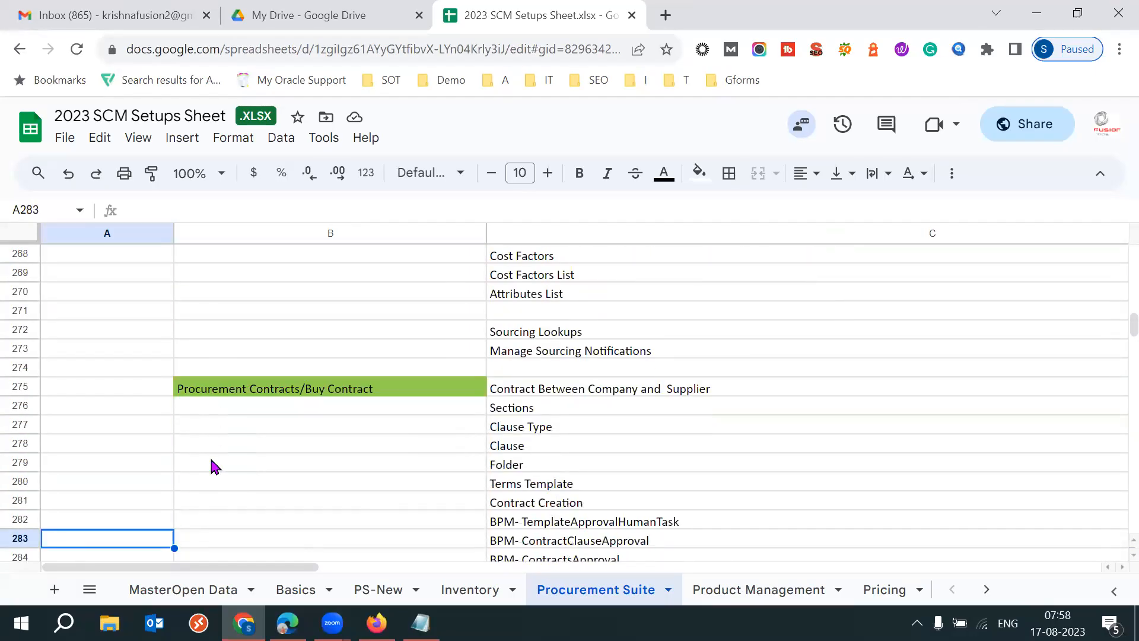
click(320, 391)
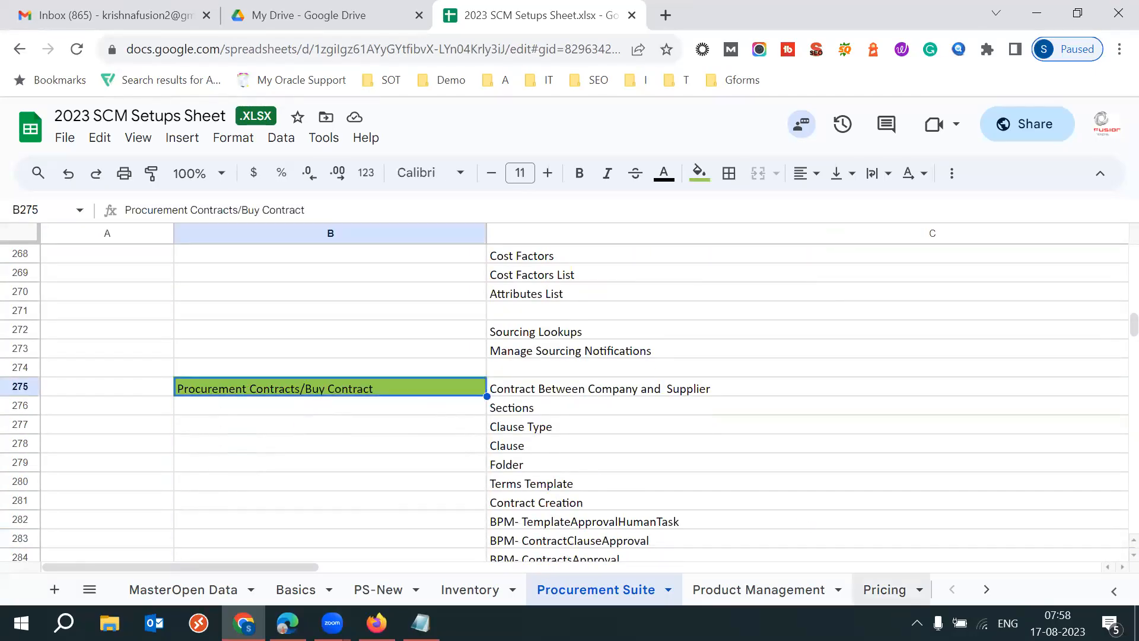
click(1057, 622)
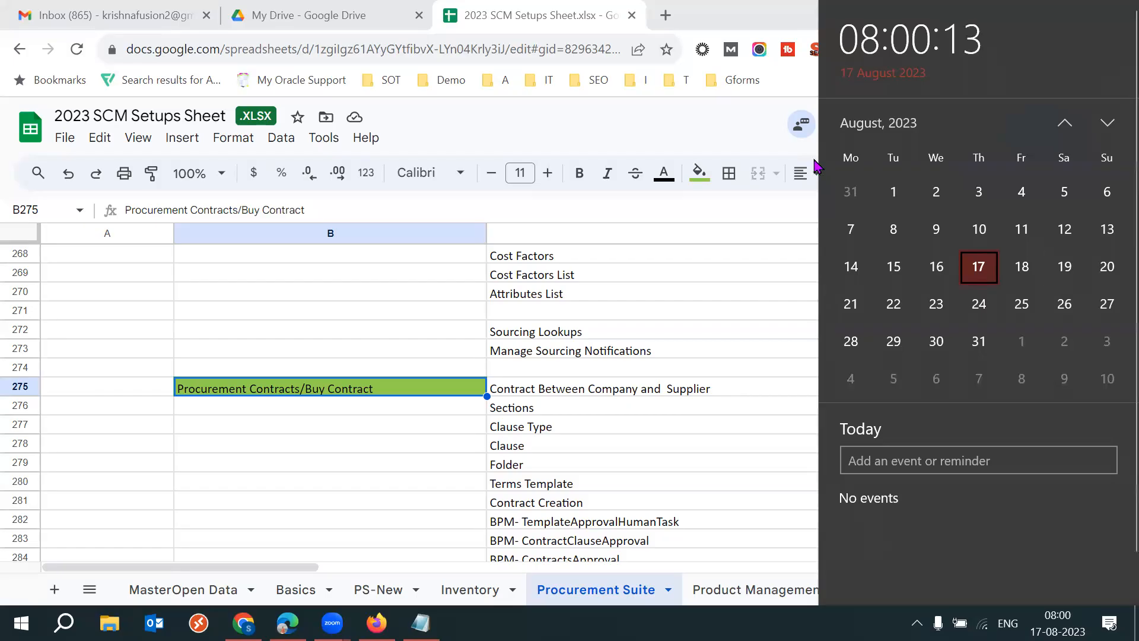
key(Escape)
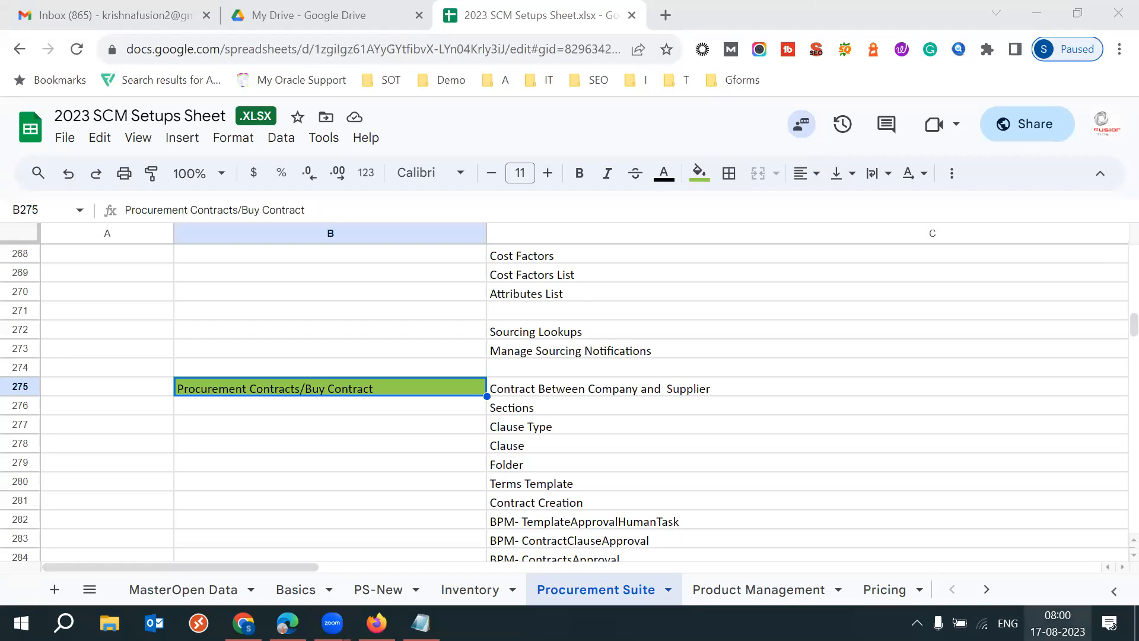
click(1057, 623)
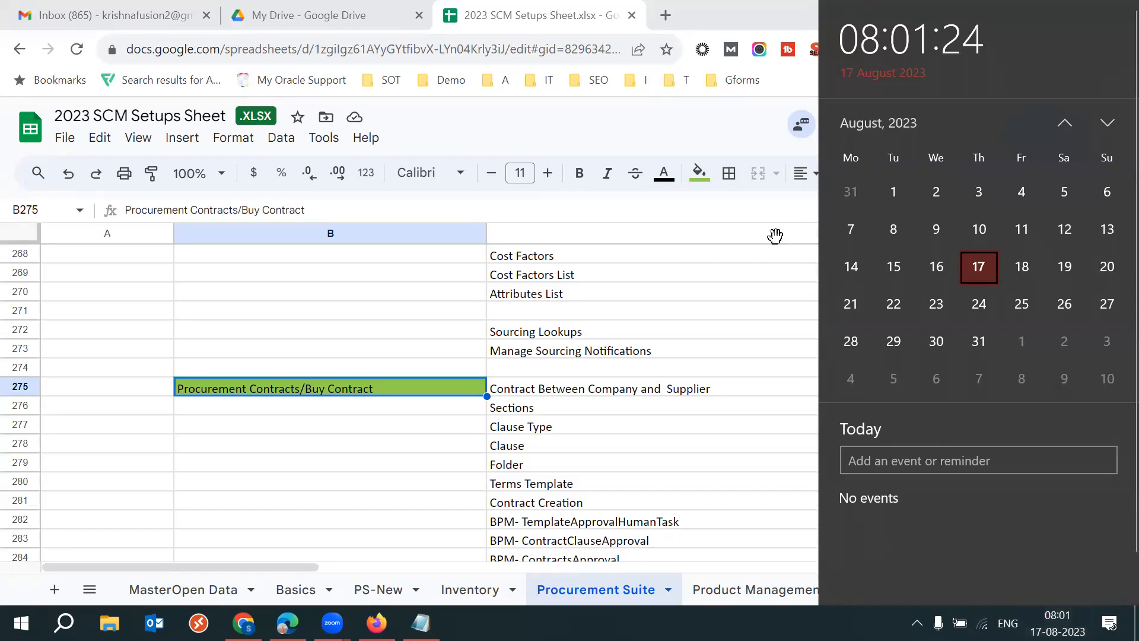
click(394, 333)
- Look back over the Setups topics and return to the Sourcing/Tender heading in B256
click(394, 333)
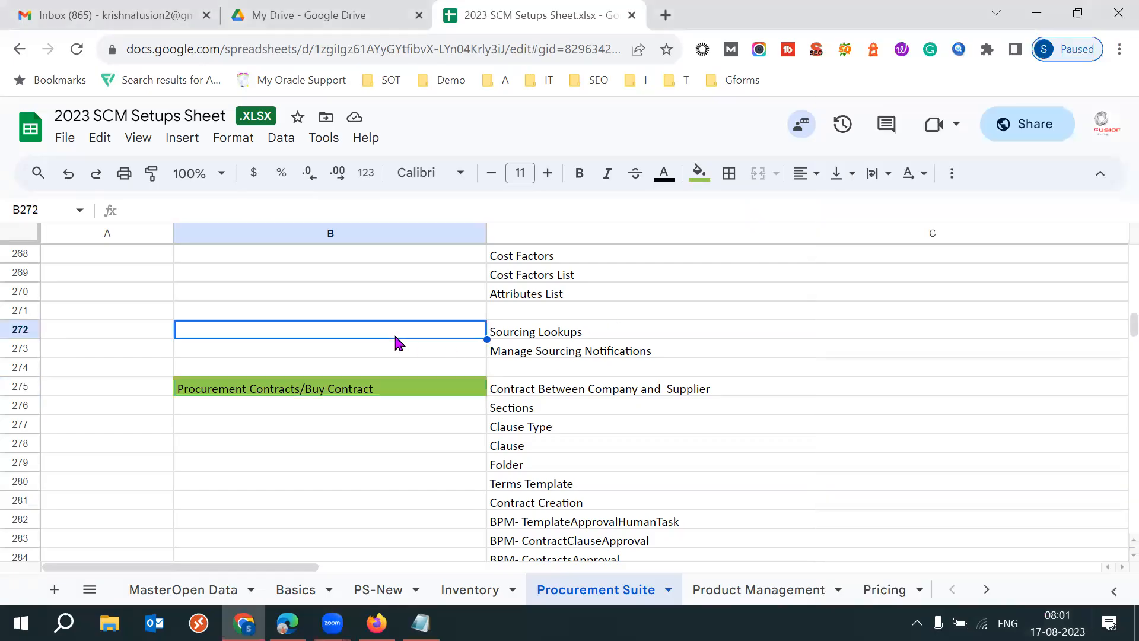
key(Up)
key(Up)
key(Up)
key(Up)
key(Up)
key(Up)
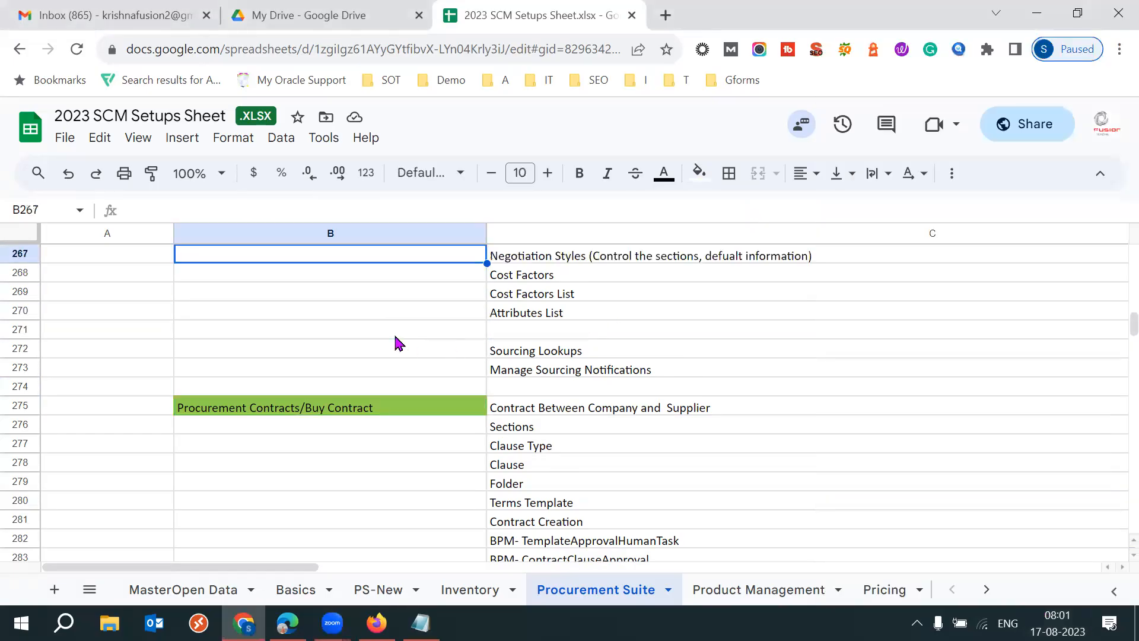
key(Down)
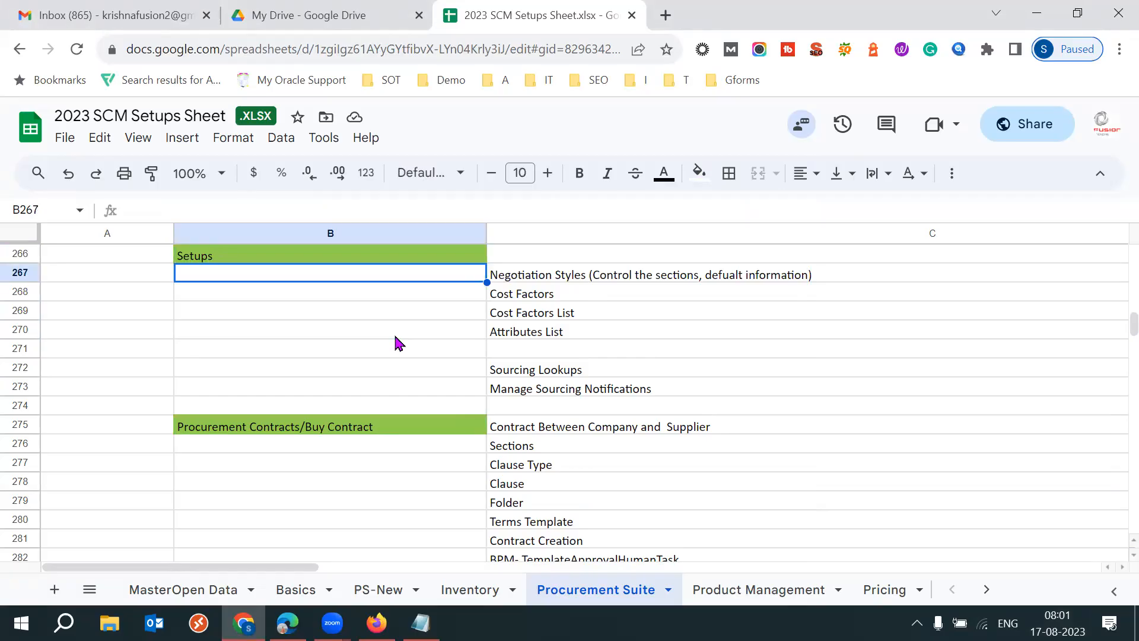
key(Up)
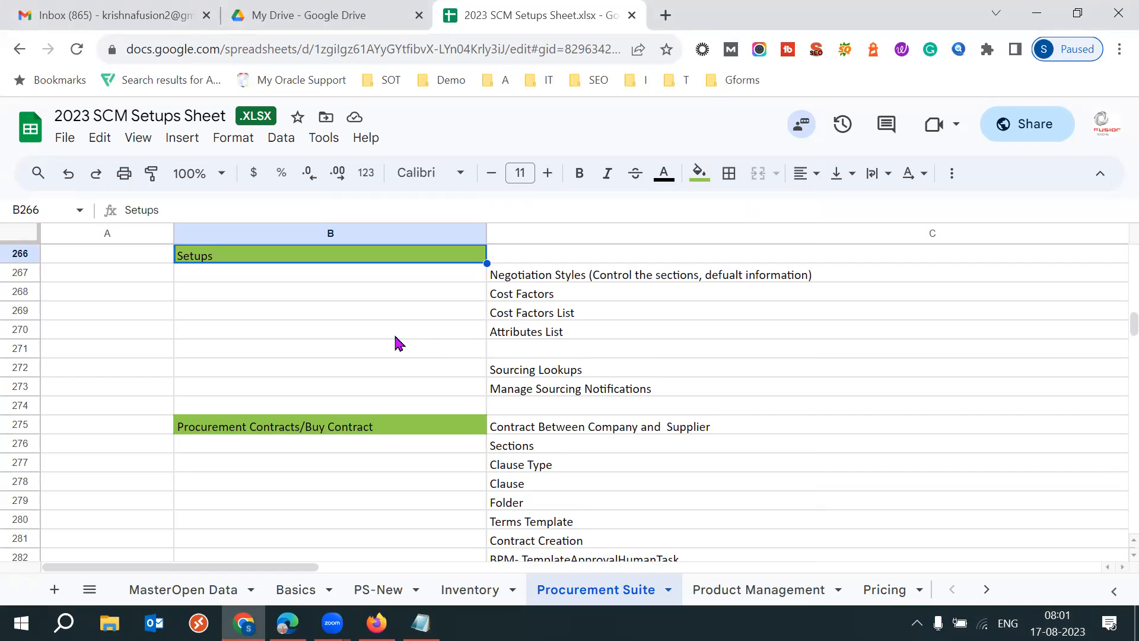
key(Up)
key(Up)
key(Up)
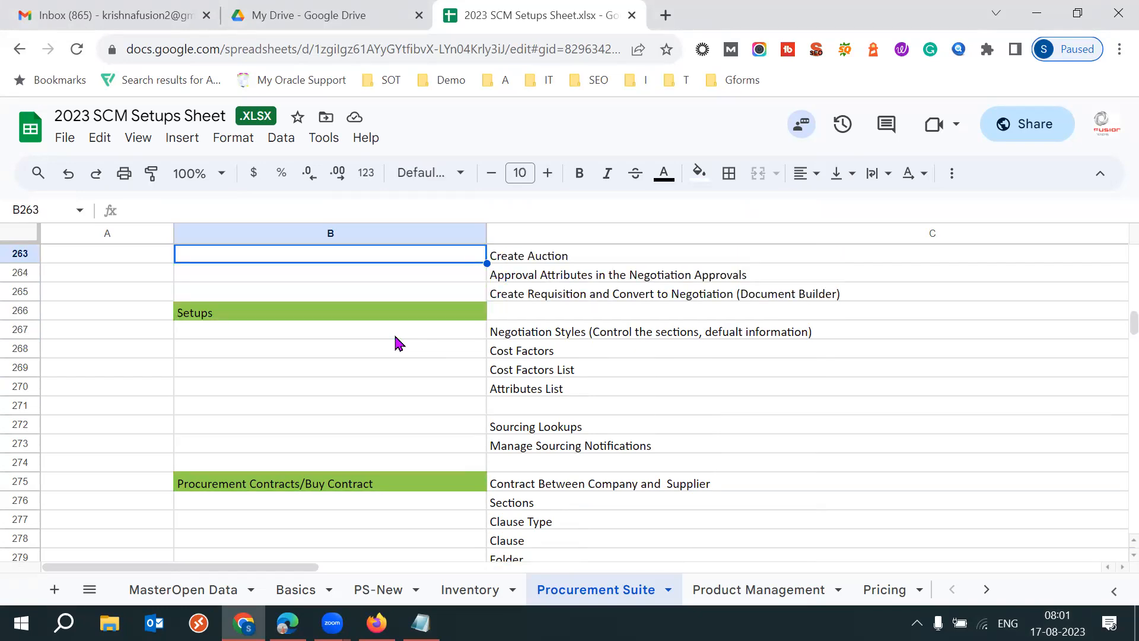
key(Up)
key(Up)
key(Up)
key(Up)
key(Up)
key(Up)
key(Up)
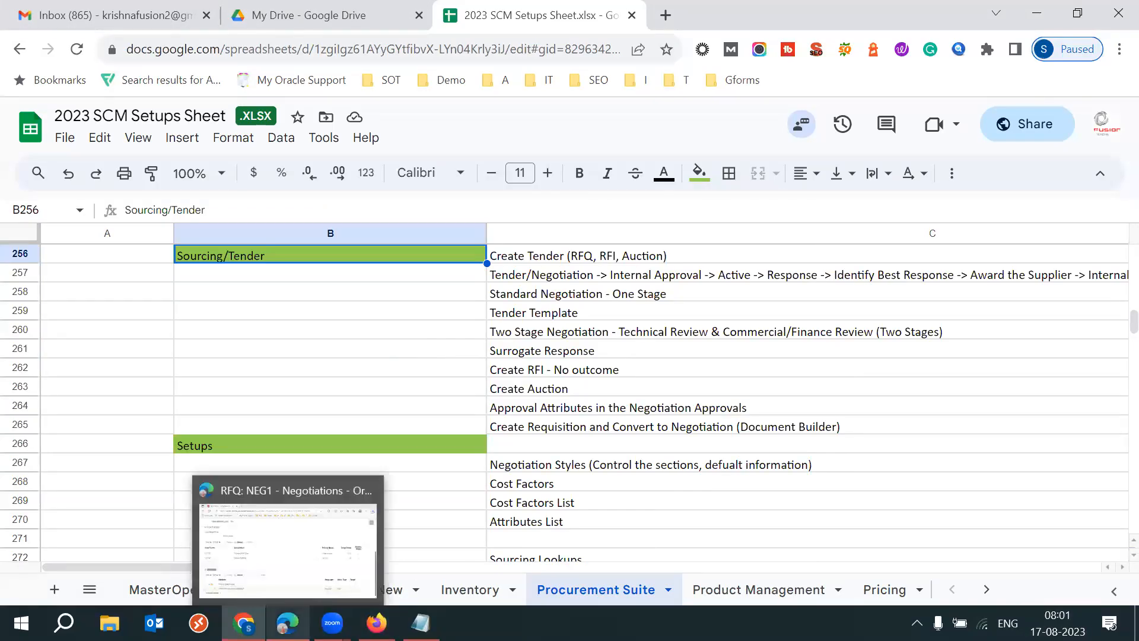
- Switch to the Oracle Fusion window and close RFQ NEG1 to return to Manage Negotiations
click(285, 546)
scroll(1084, 240, up, 5)
click(1042, 200)
click(1022, 243)
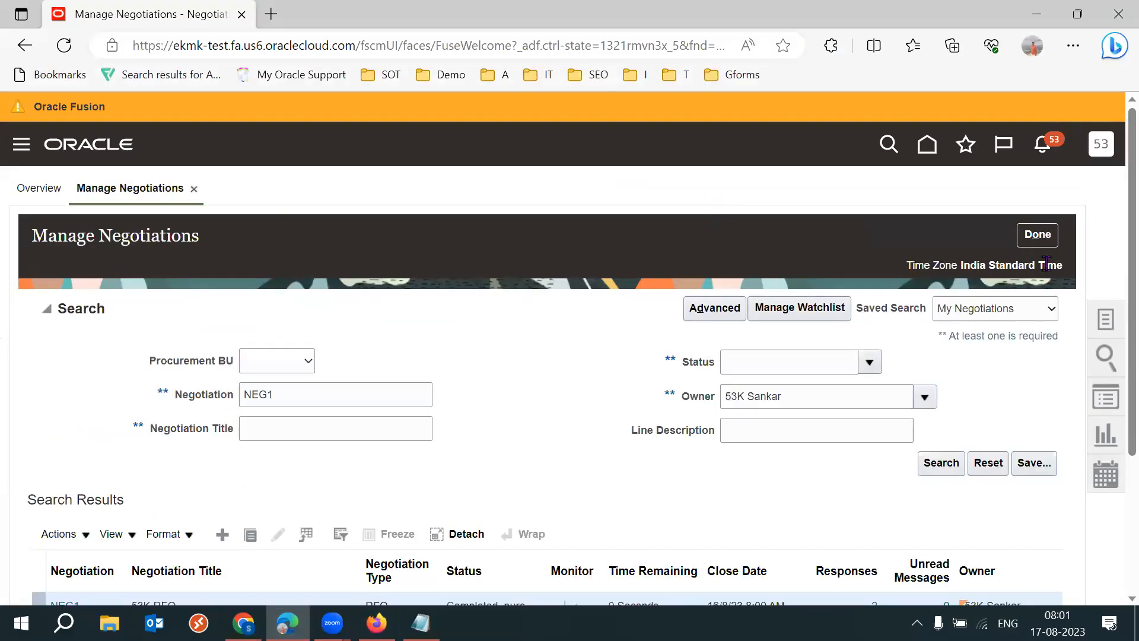
- Start a new negotiation and examine the Outcome setting for the RFQ type
click(221, 534)
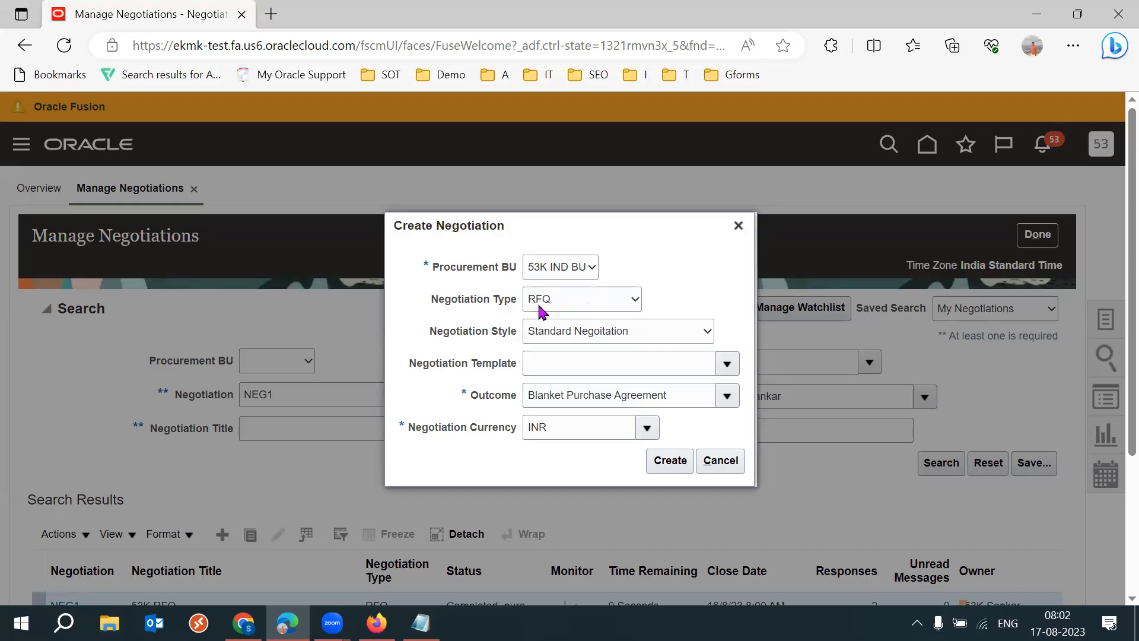
triple_click(617, 399)
drag(474, 396, 518, 403)
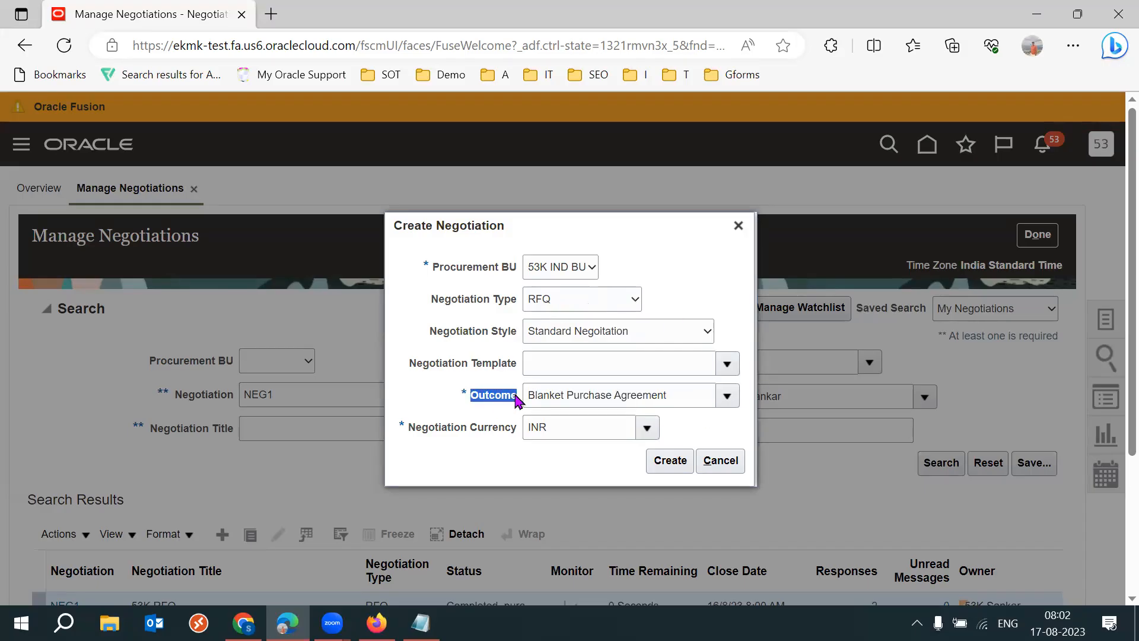
triple_click(658, 396)
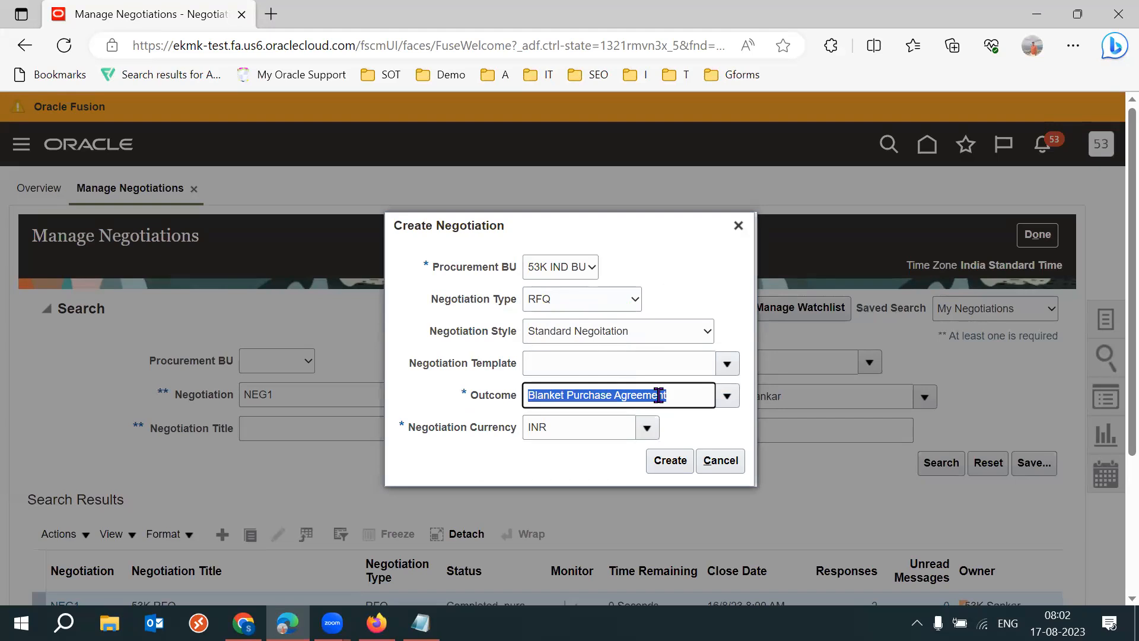
click(717, 259)
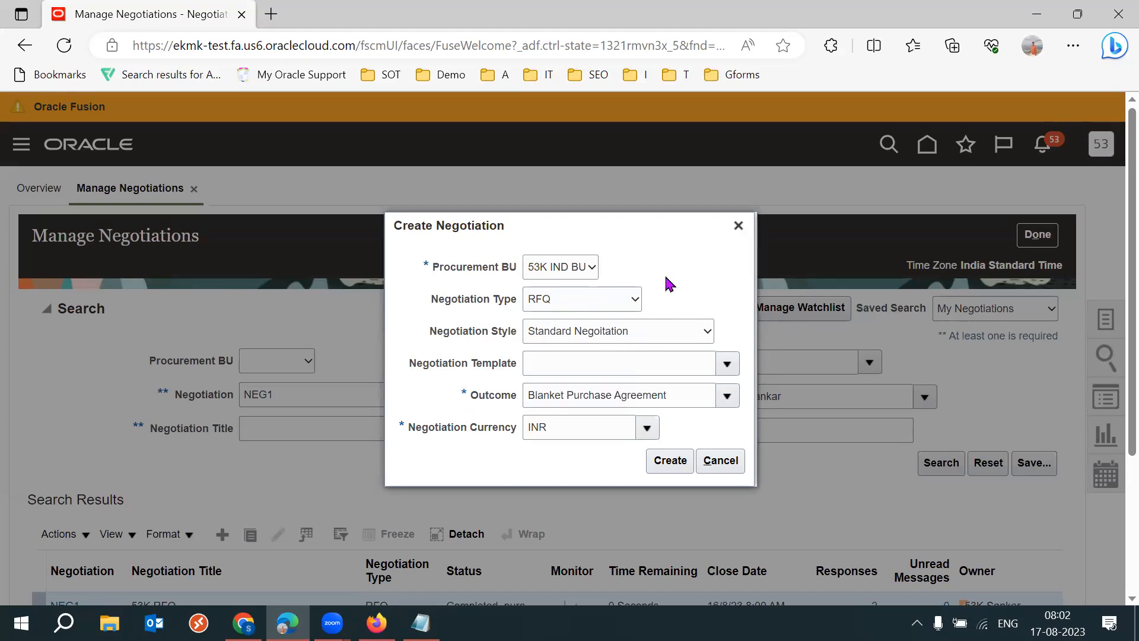
- Create an RFI negotiation for 53K IND BU in INR and enter lkjhg as its cover page text in full-screen view
click(627, 299)
click(569, 375)
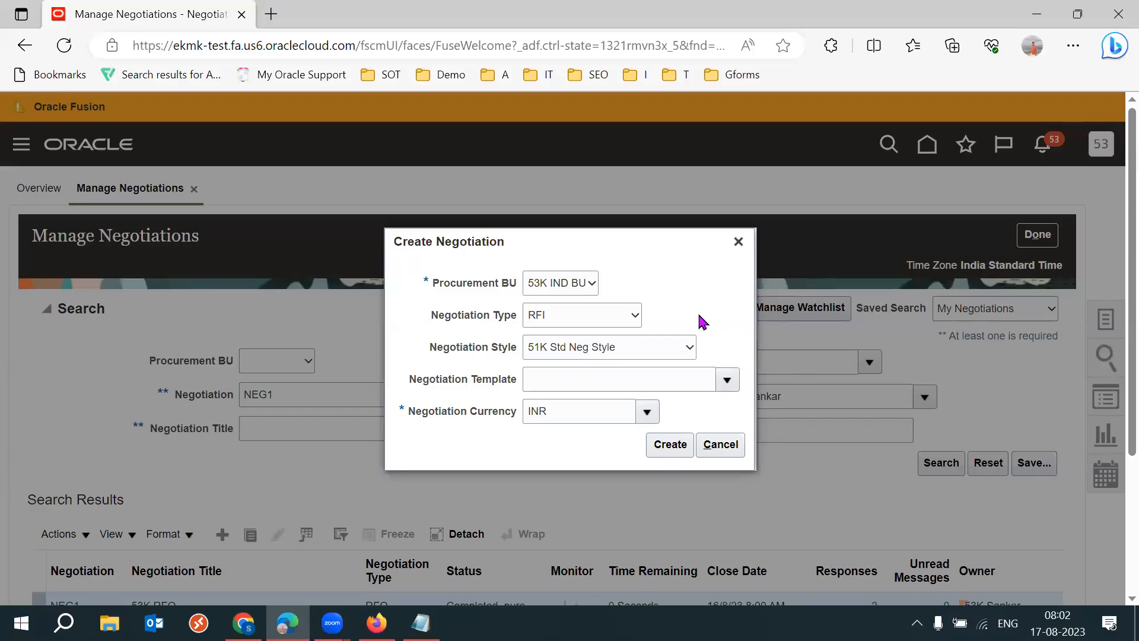
click(664, 445)
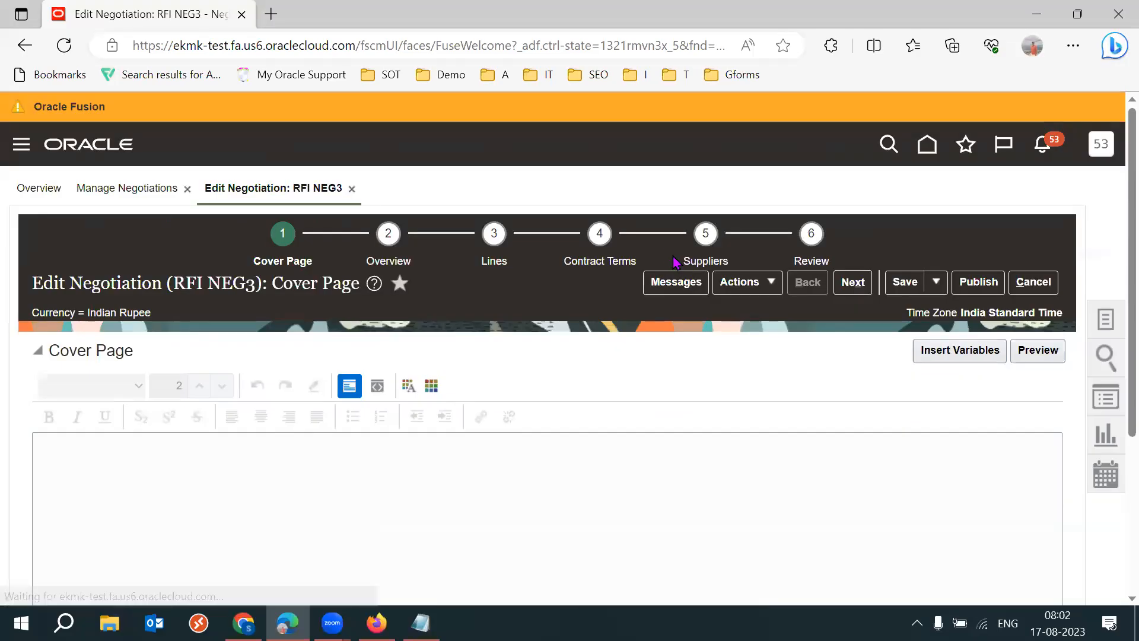
key(F11)
text(lkjhg)
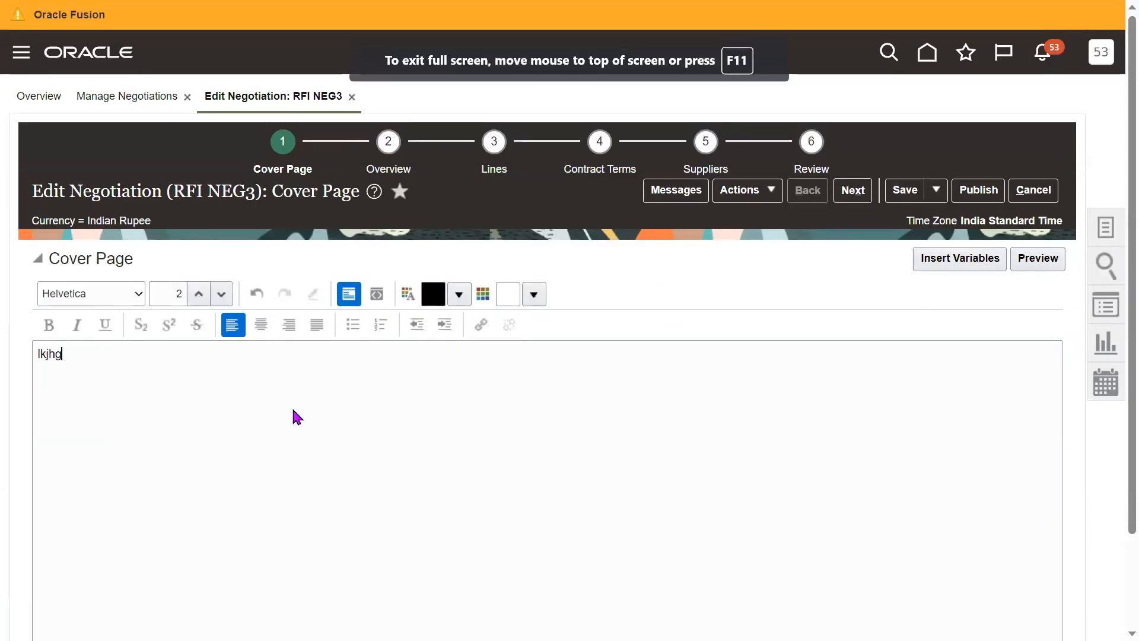
- Examine the RFI's Overview stage, including schedule, negotiation controls and negotiation style, and cancel out of the RFI
click(387, 171)
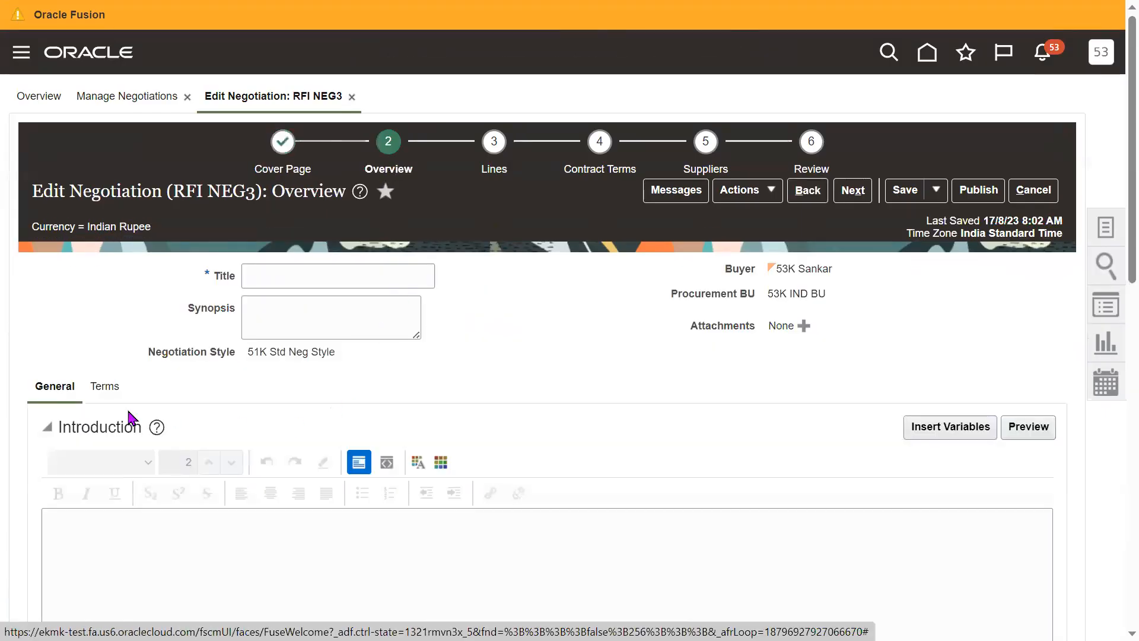
scroll(1114, 273, down, 6)
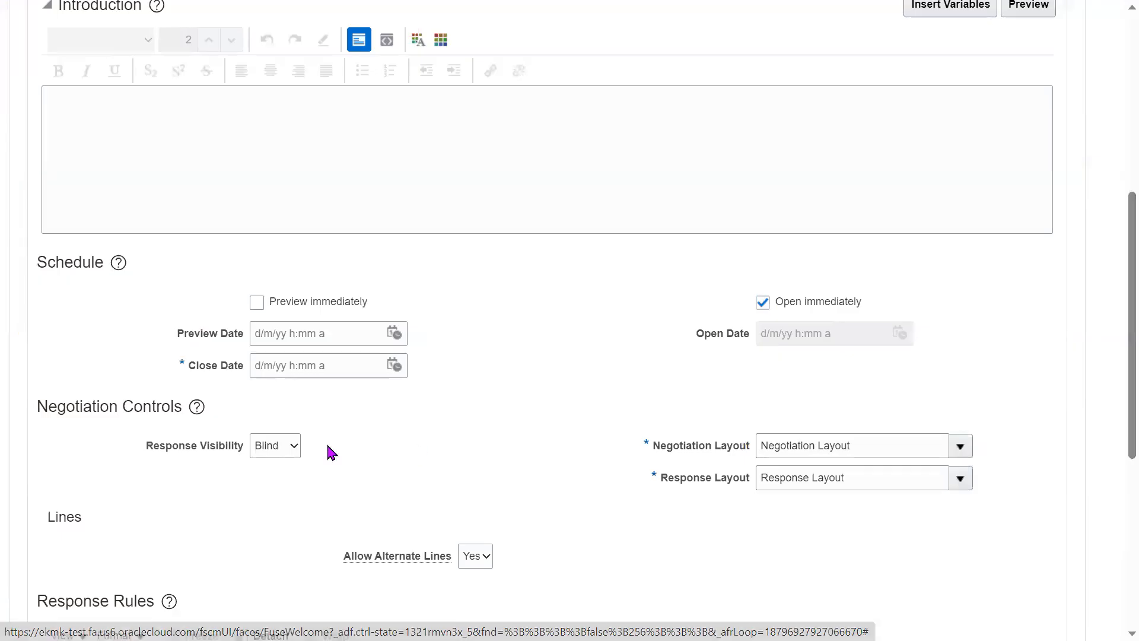
scroll(1113, 461, down, 5)
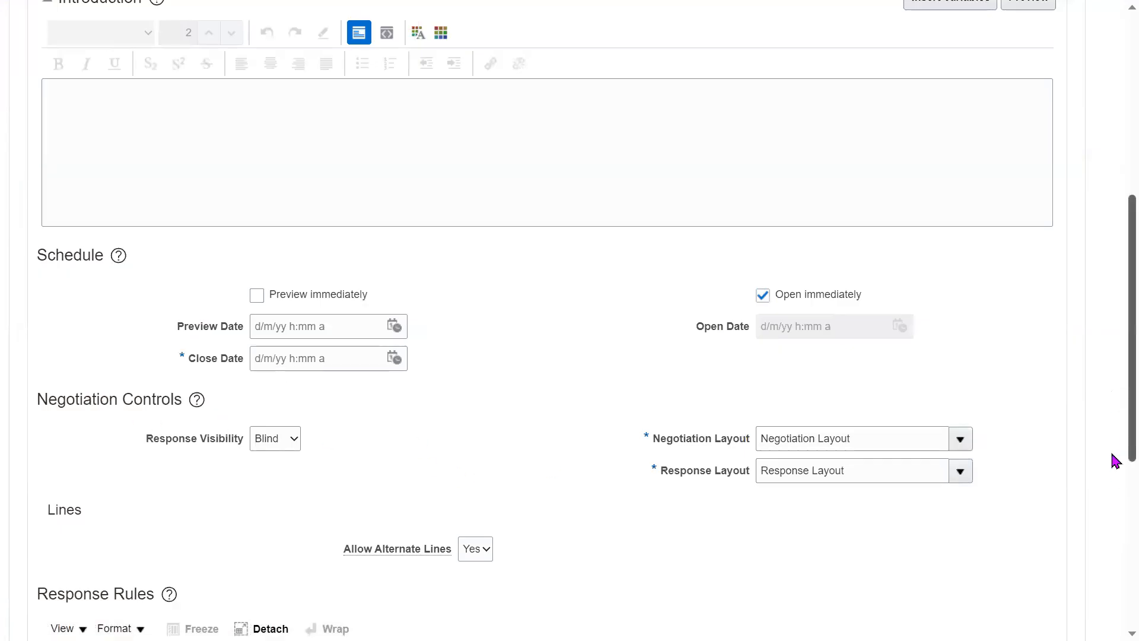
scroll(1114, 529, up, 11)
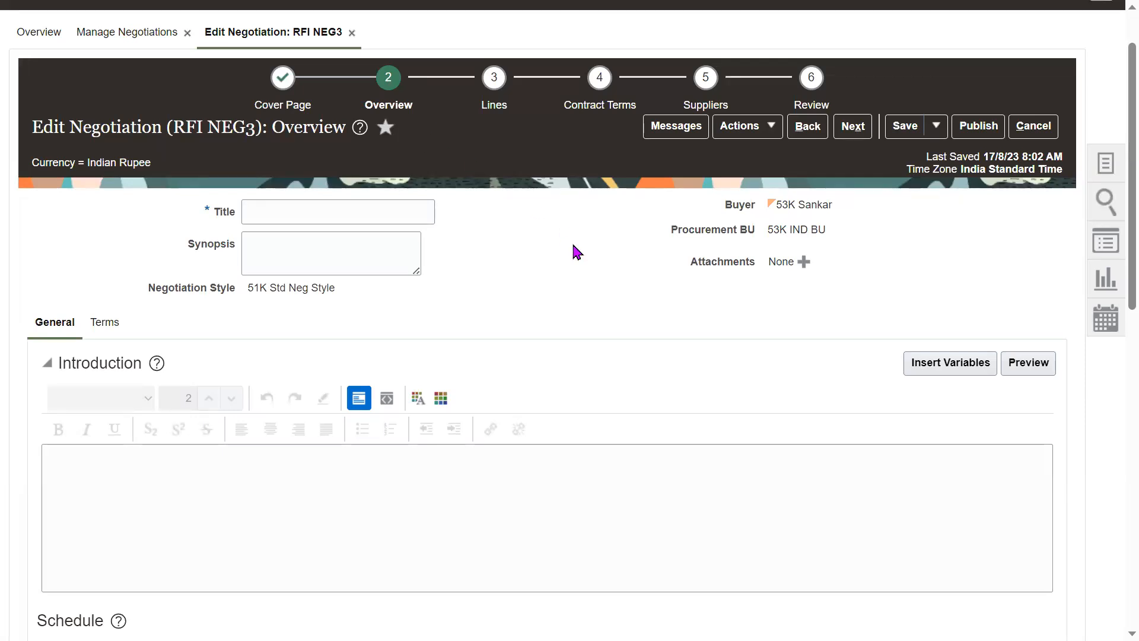
drag(254, 287, 321, 288)
triple_click(321, 287)
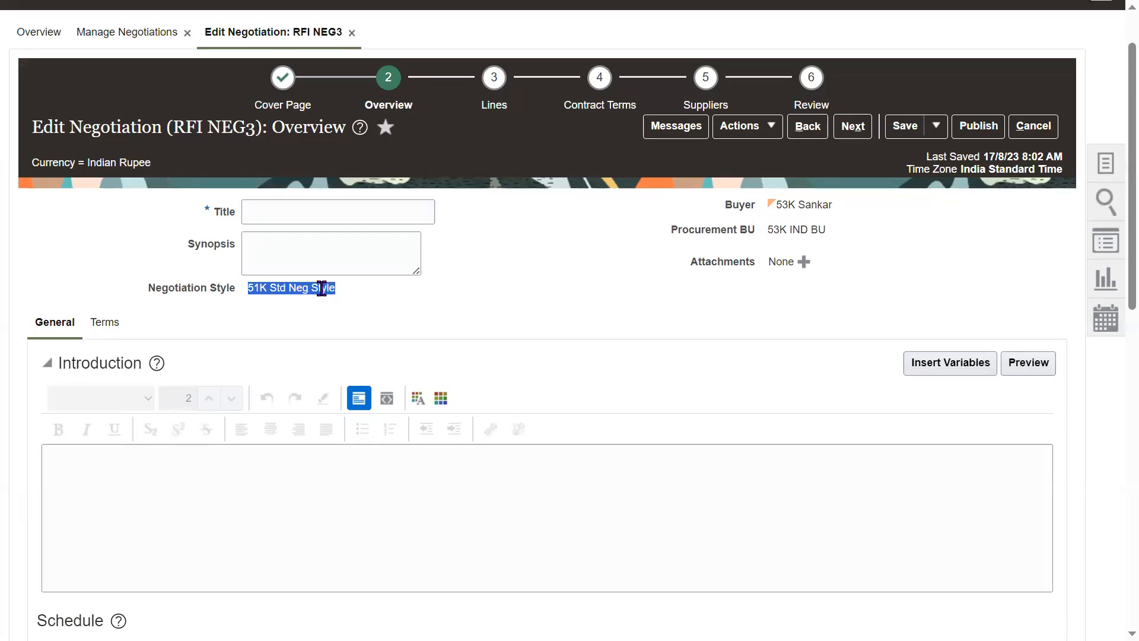
click(1033, 125)
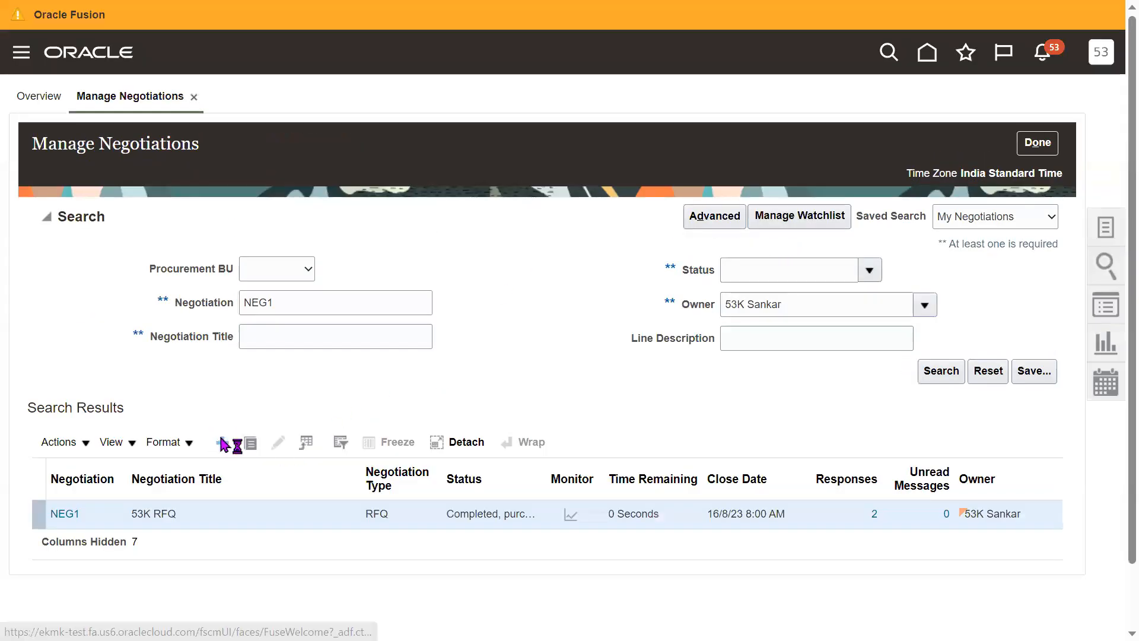
- Create another RFI using the Standard Negoitation style, check its stages, and cancel out of it
click(223, 443)
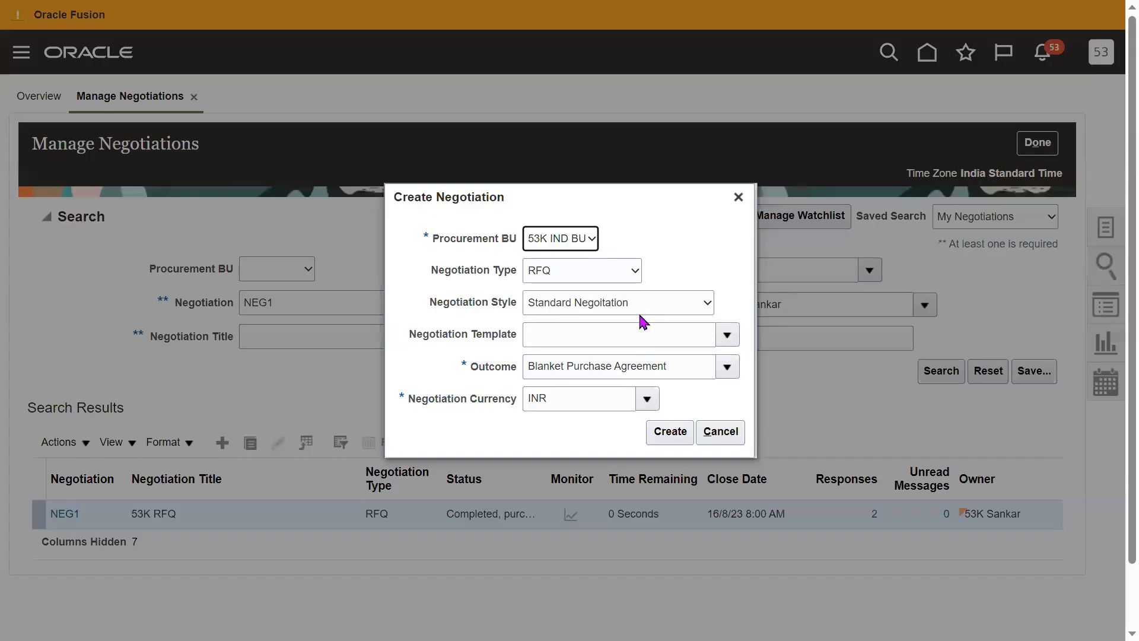
click(579, 271)
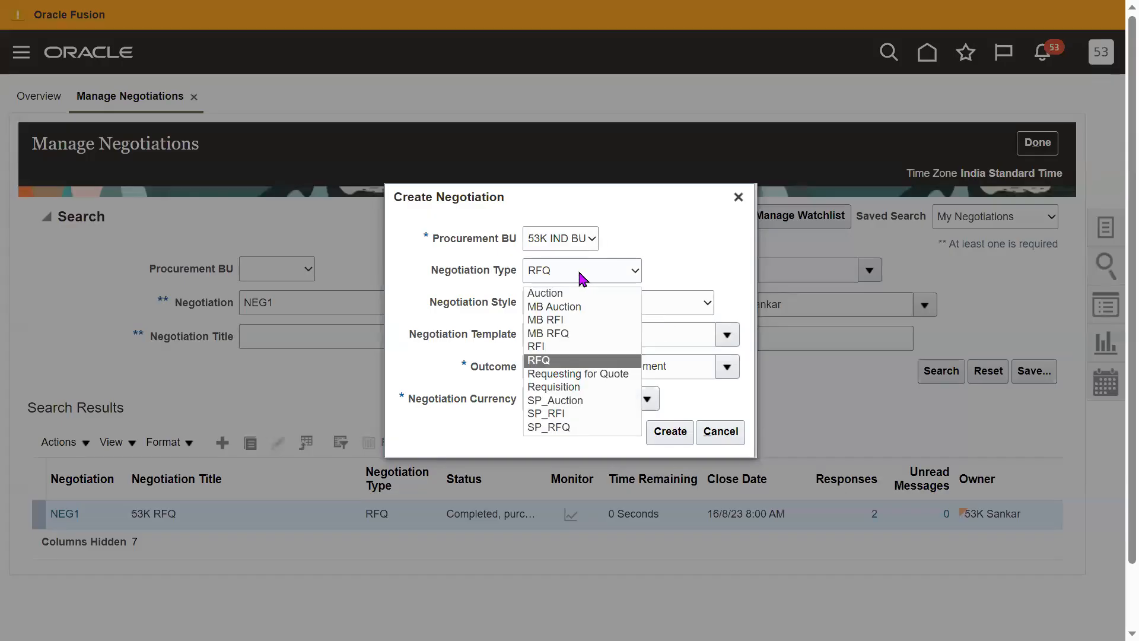
key(Up)
key(Return)
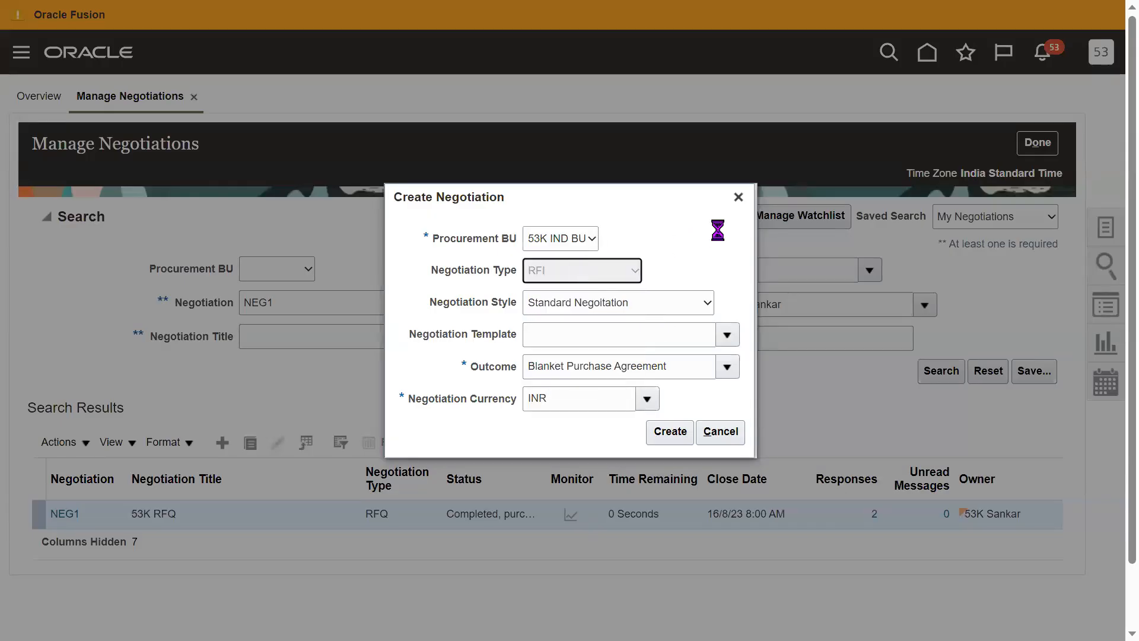
click(592, 324)
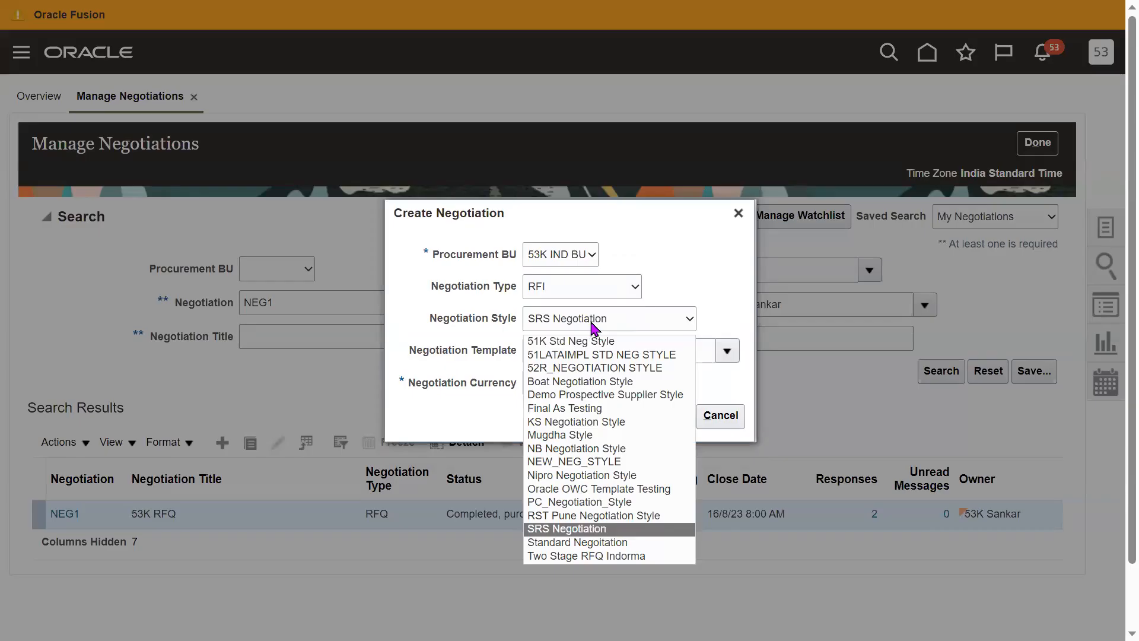
key(Down)
key(Return)
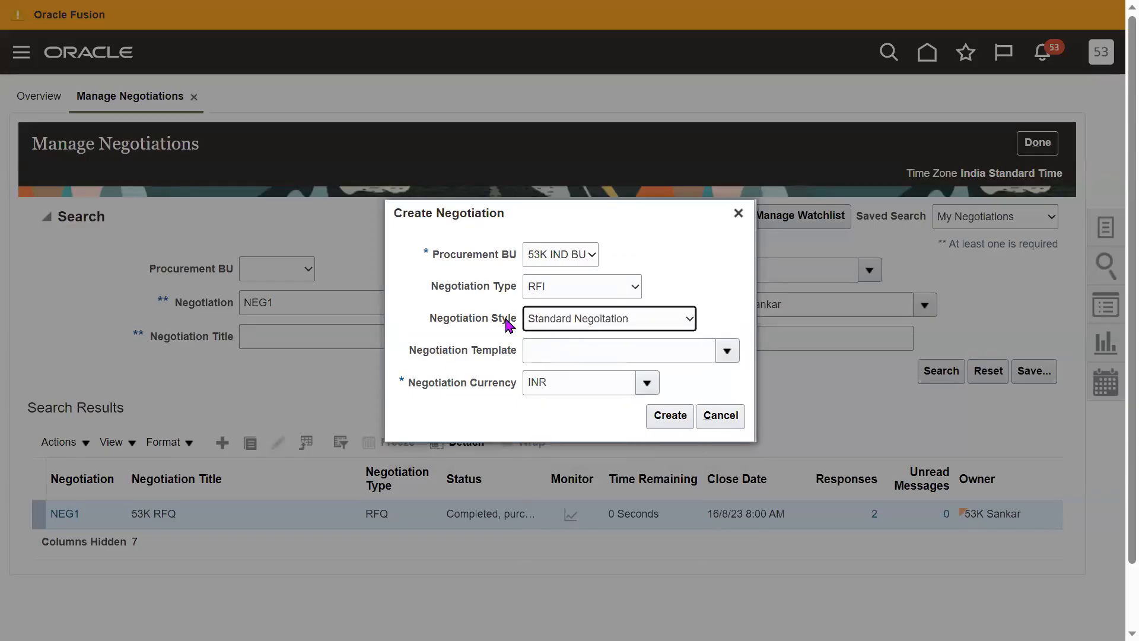
double_click(483, 320)
click(673, 419)
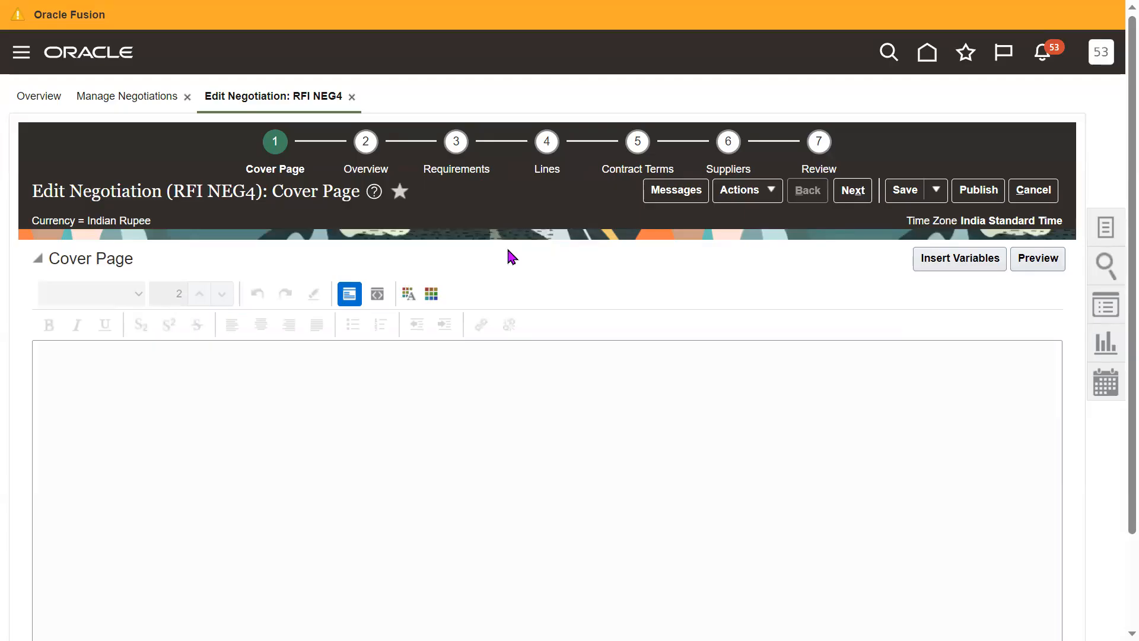
click(1025, 193)
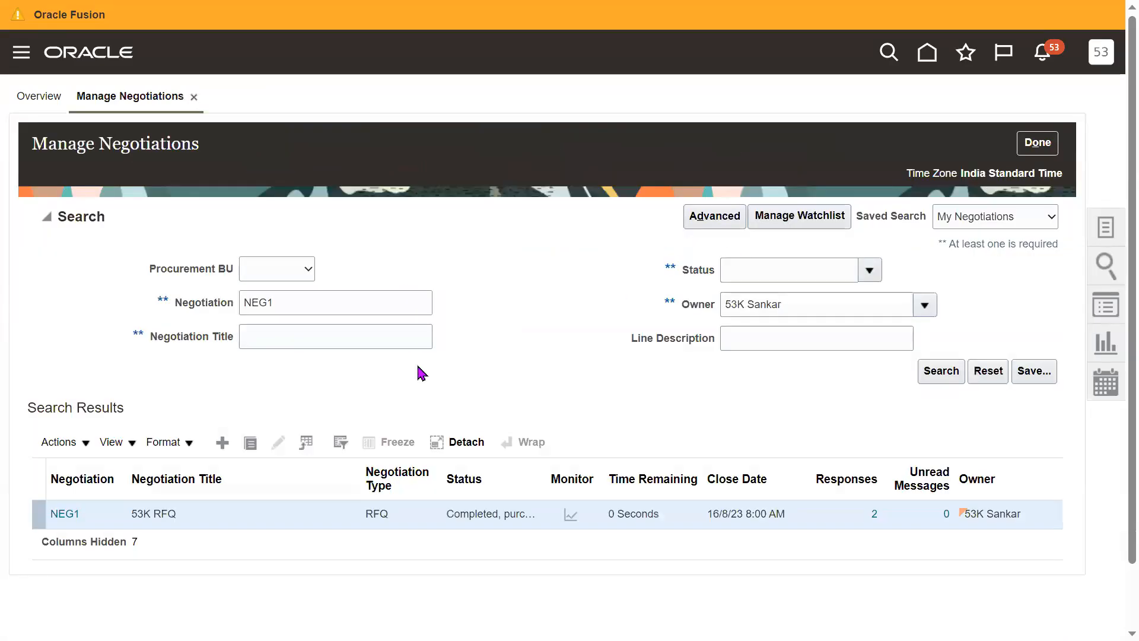
- Create an Auction negotiation with the Standard Negoitation style, Blanket Purchase Agreement outcome and INR currency
click(222, 442)
click(577, 274)
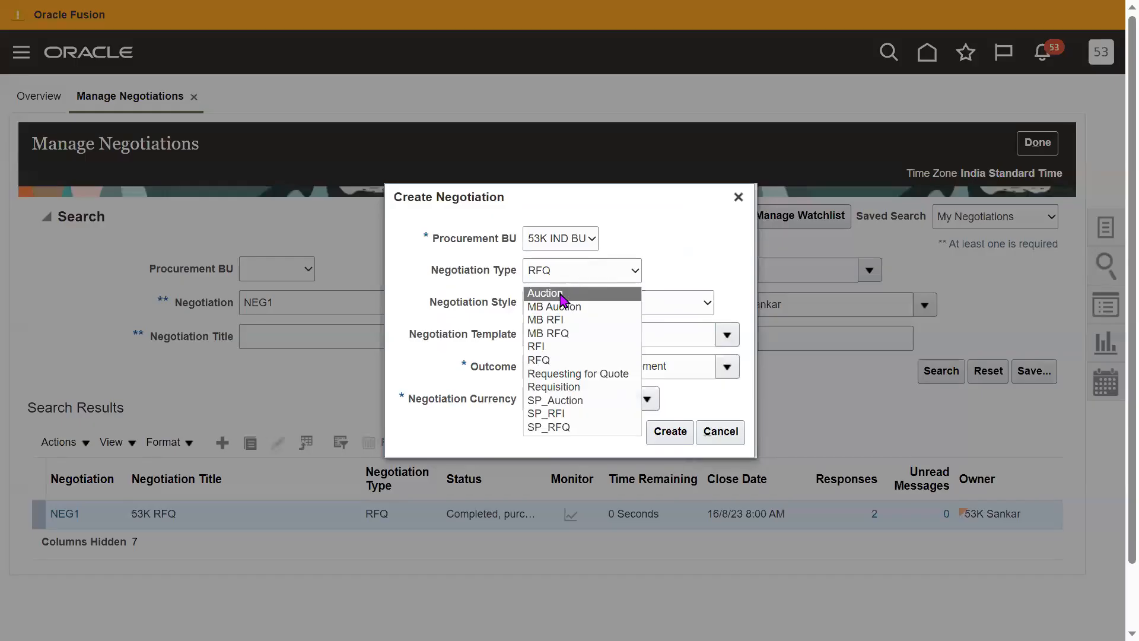
click(566, 296)
click(587, 315)
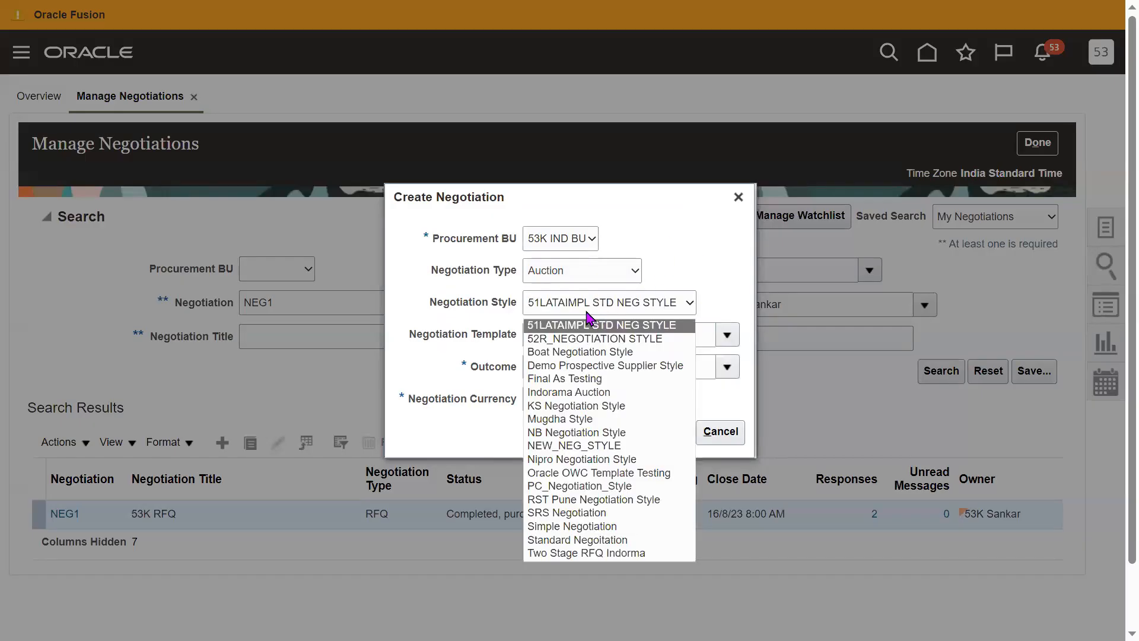
click(574, 540)
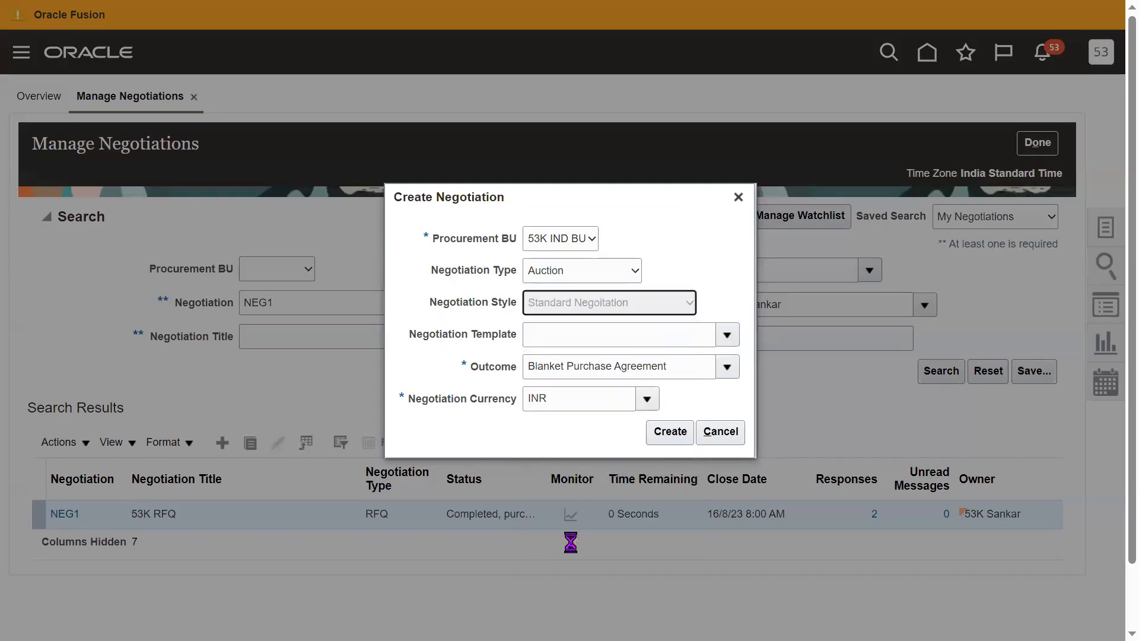
click(671, 433)
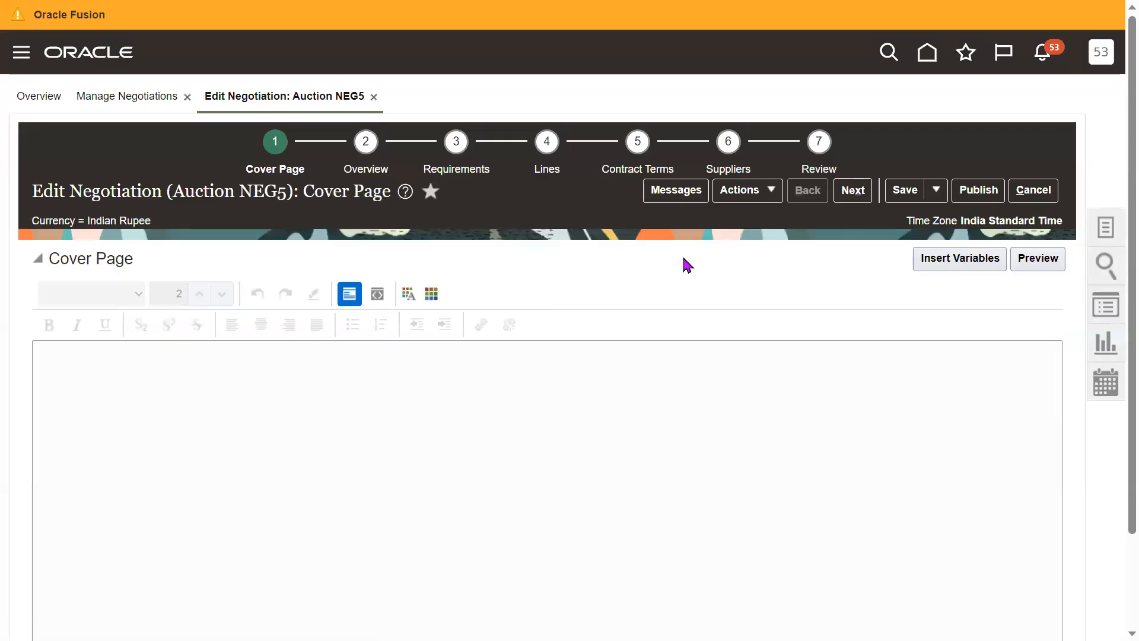
- Open the auction's Overview stage and examine the available Response Visibility options without changing the selection
click(365, 170)
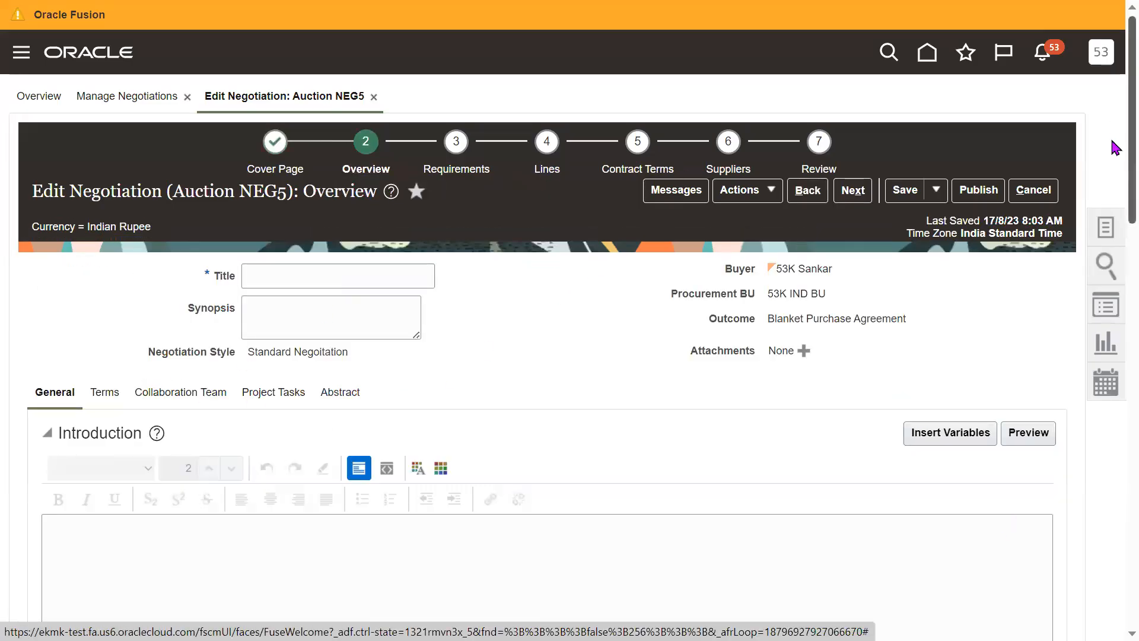
scroll(1116, 146, down, 10)
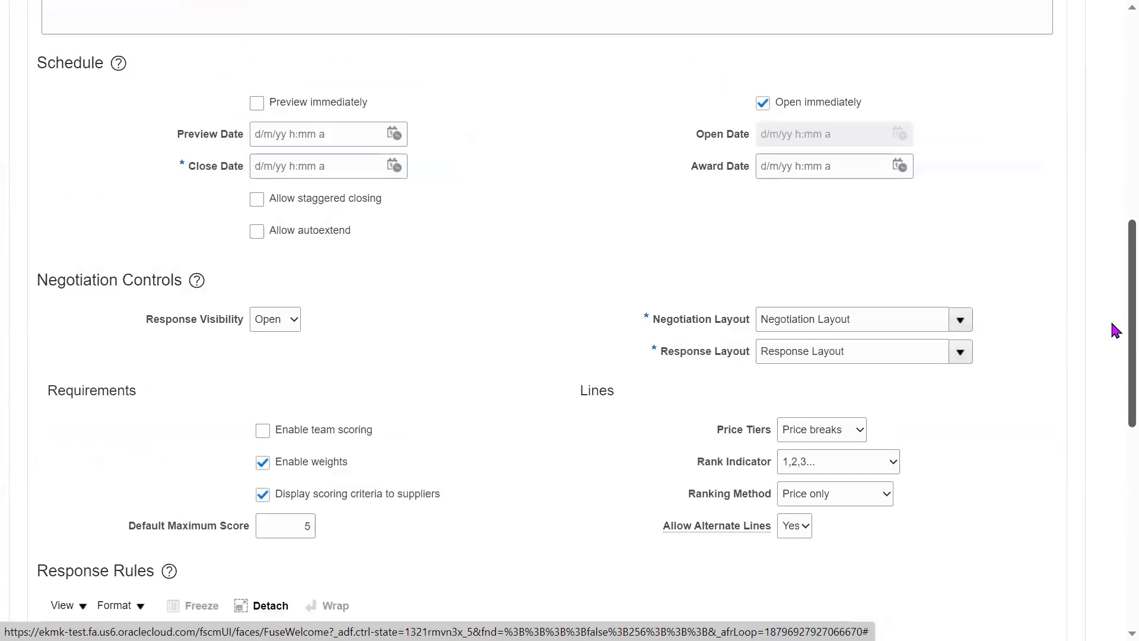
click(289, 321)
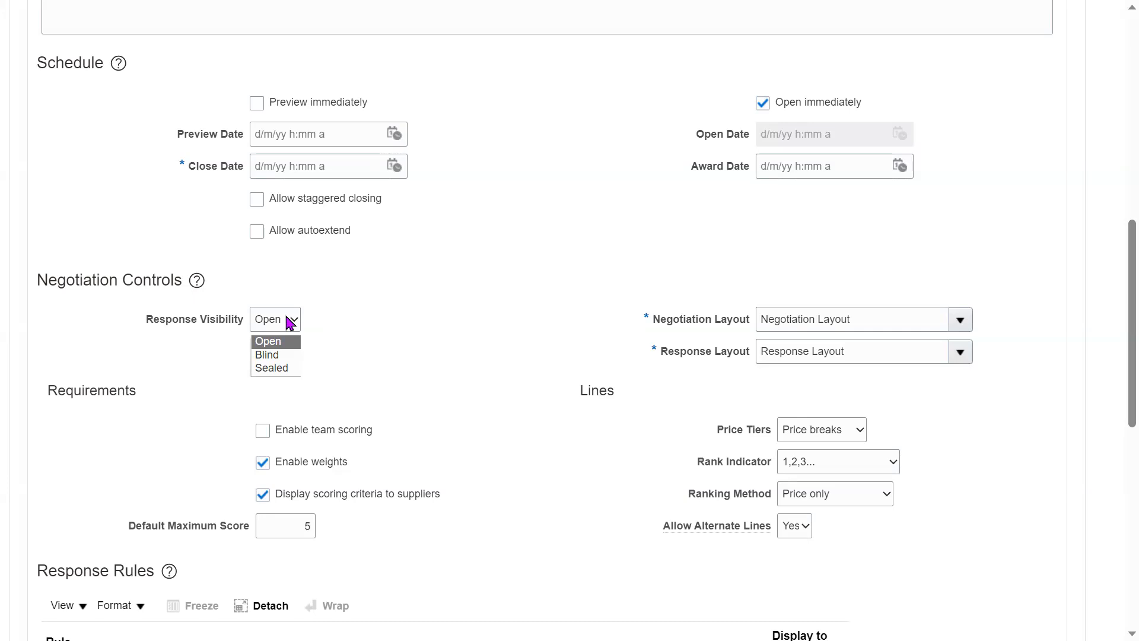
click(383, 348)
click(279, 320)
click(397, 336)
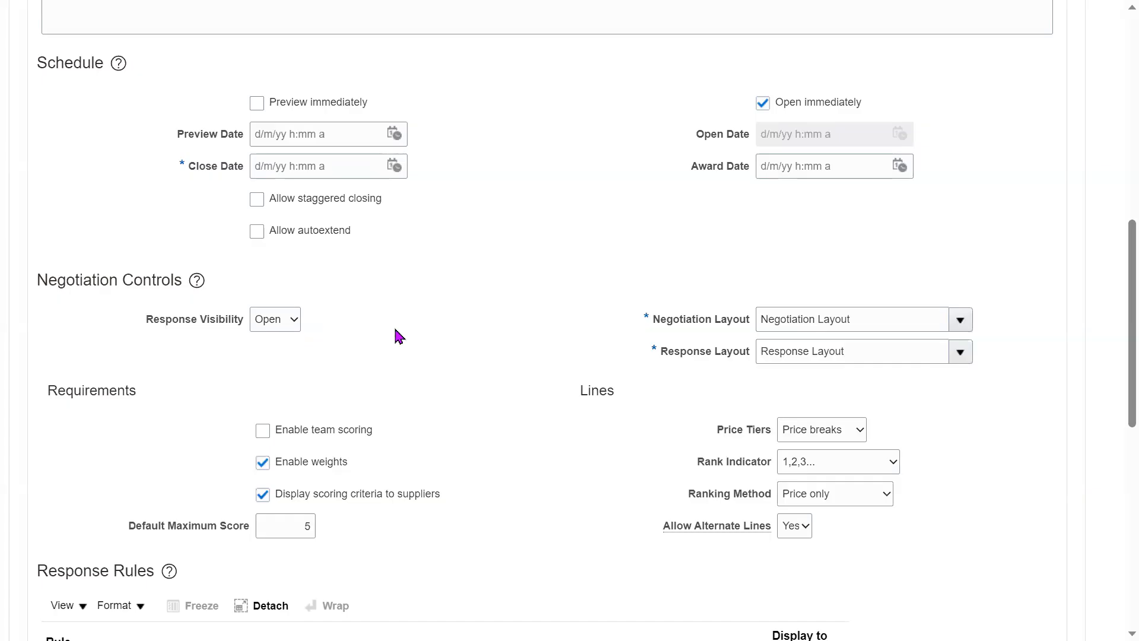
- Review the auction's Response Visibility field, Response Rules and Response Revision Settings, and return to the negotiation header
drag(159, 326, 285, 330)
click(514, 310)
drag(1130, 293, 1111, 496)
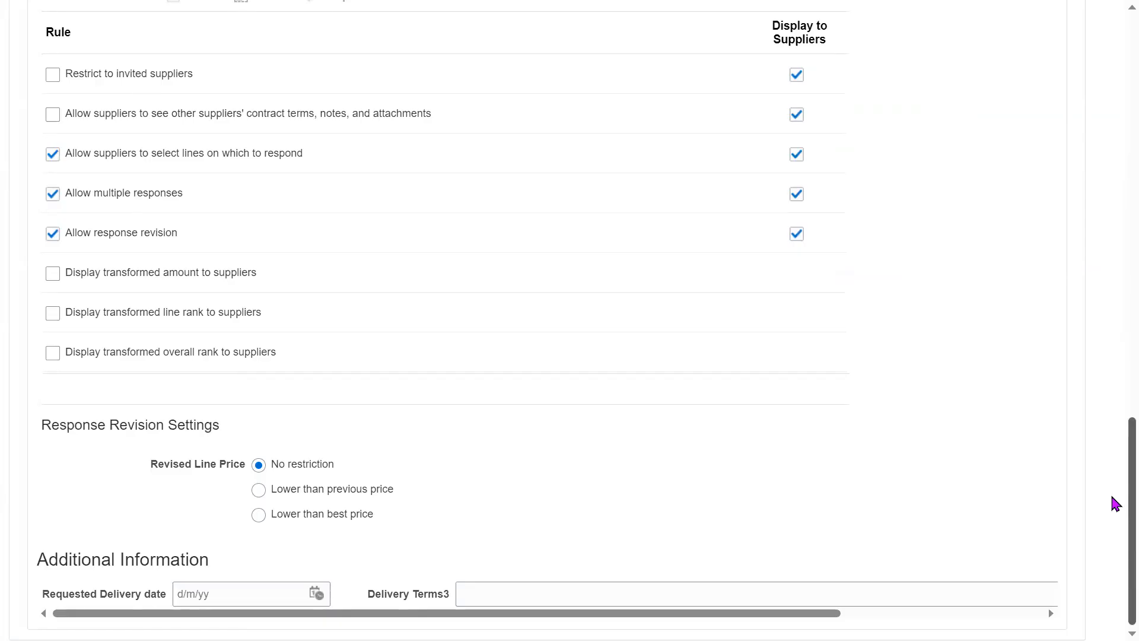
drag(1115, 503, 1115, 397)
drag(1112, 236, 1110, 36)
- Set the auction's title to kjhgf and try to proceed to the Requirements stage
click(457, 156)
text(kjhgf)
click(458, 153)
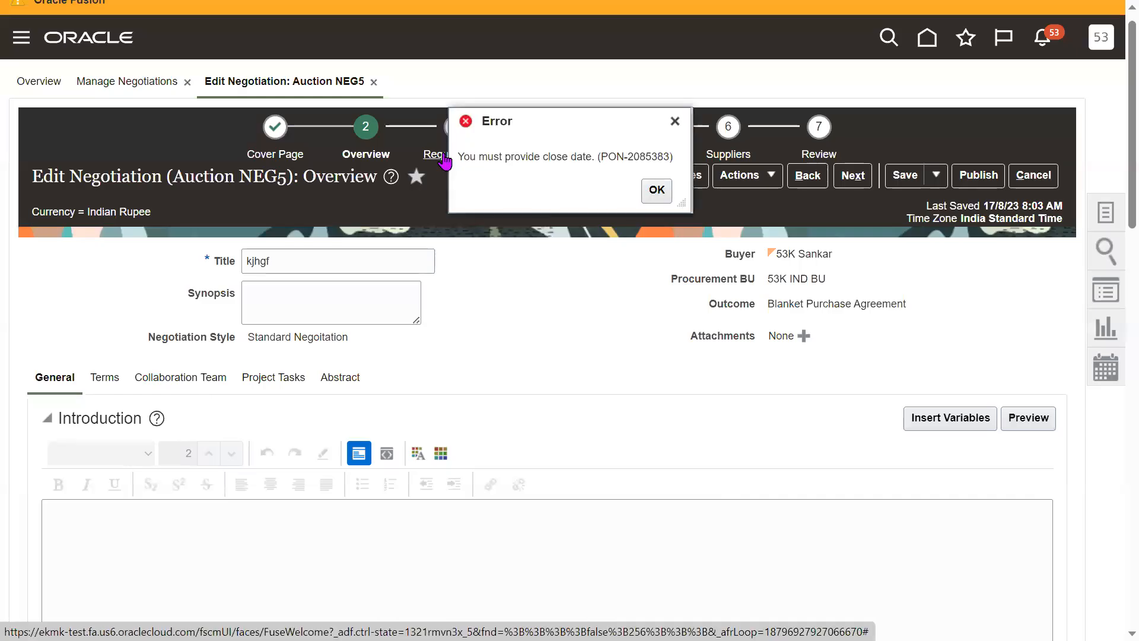
click(656, 191)
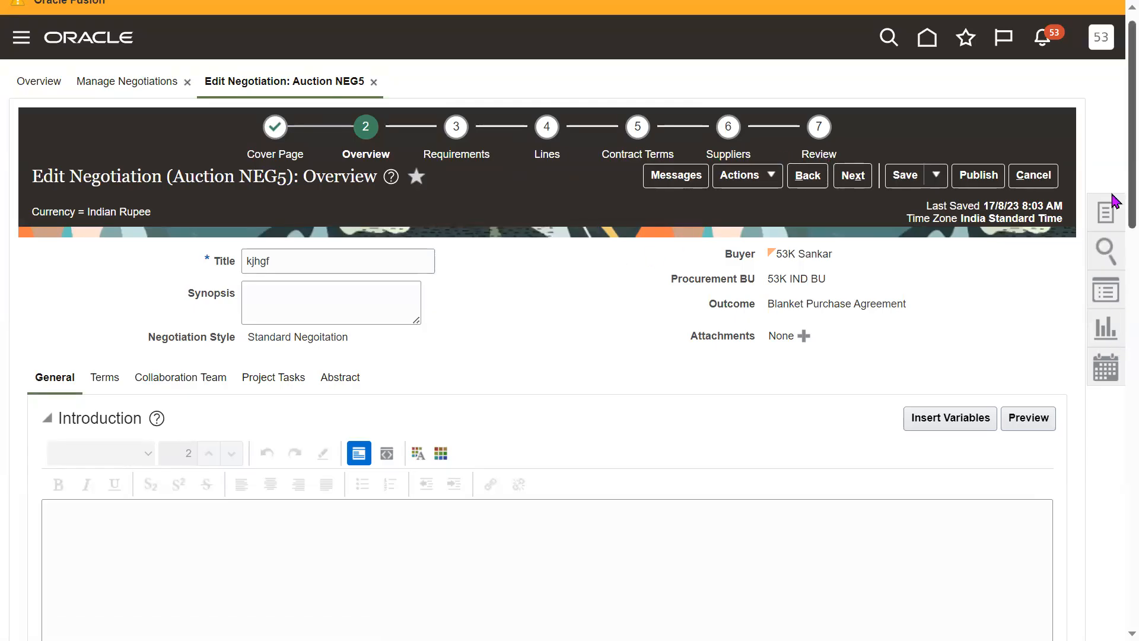
- Check the auction's Schedule dates and its Response Visibility control again
scroll(1110, 249, down, 6)
drag(1112, 338, 1112, 366)
drag(143, 456, 239, 452)
click(537, 443)
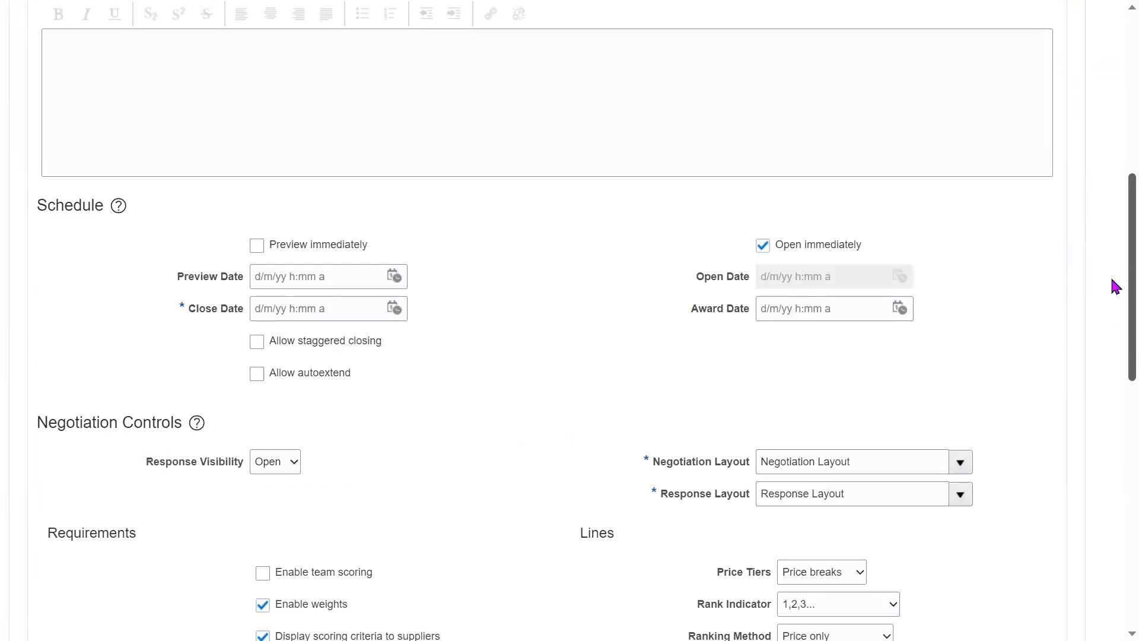
- Leave the auction and open negotiation NEG1 from the Manage Negotiations search results
scroll(1112, 237, up, 8)
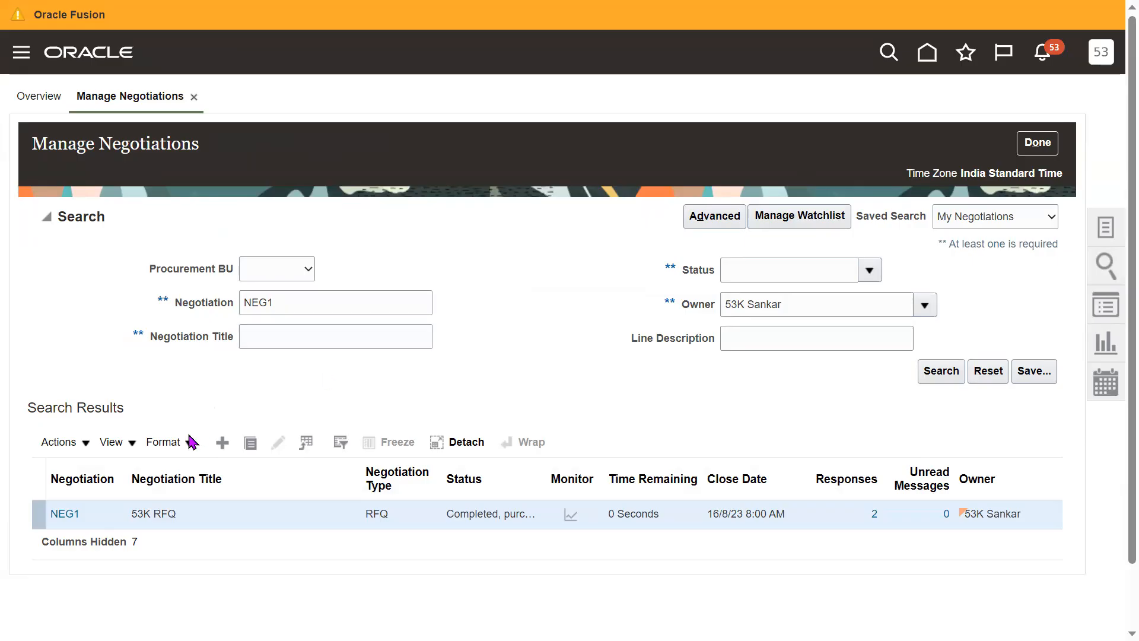
click(68, 517)
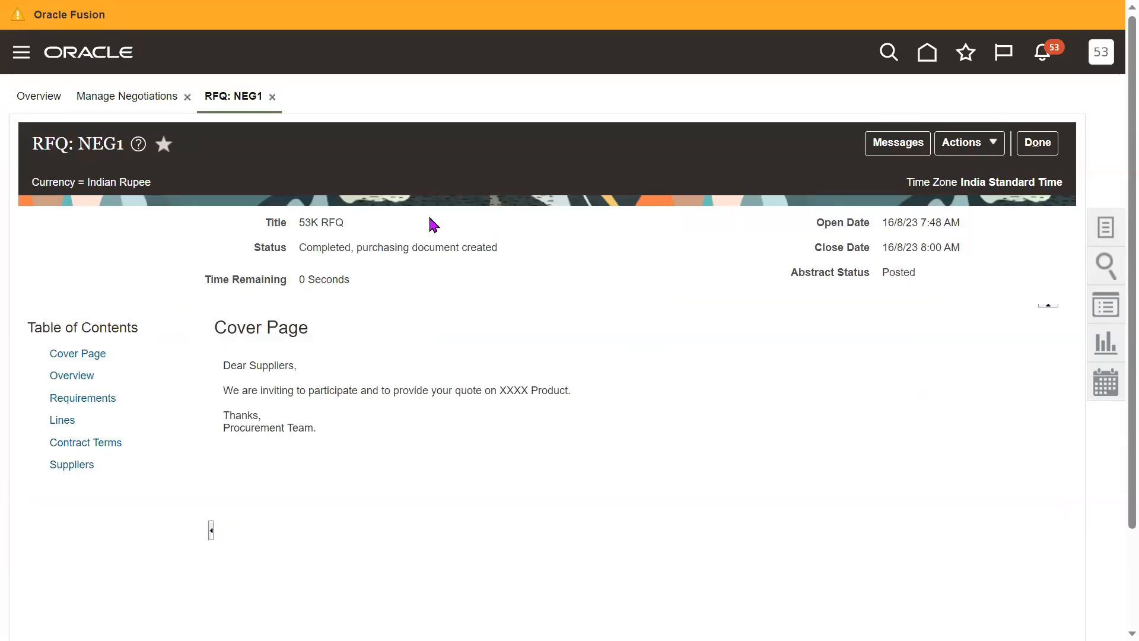
- Copy negotiation NEG1 to a negotiation template and look over the template's Requirements stage
click(992, 145)
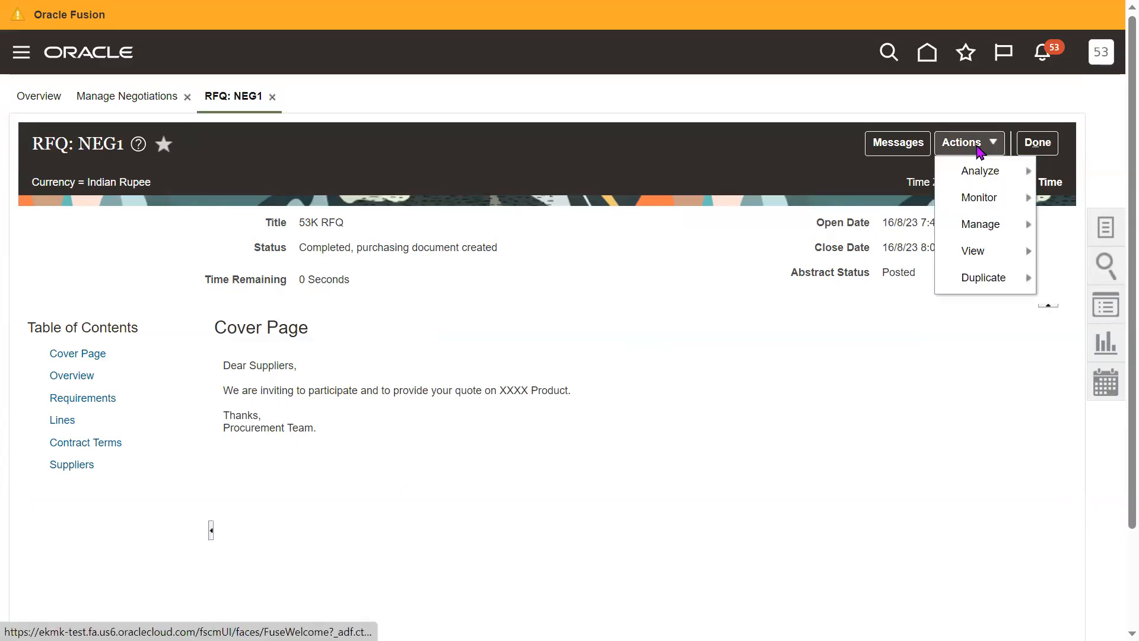
mouse_move(973, 279)
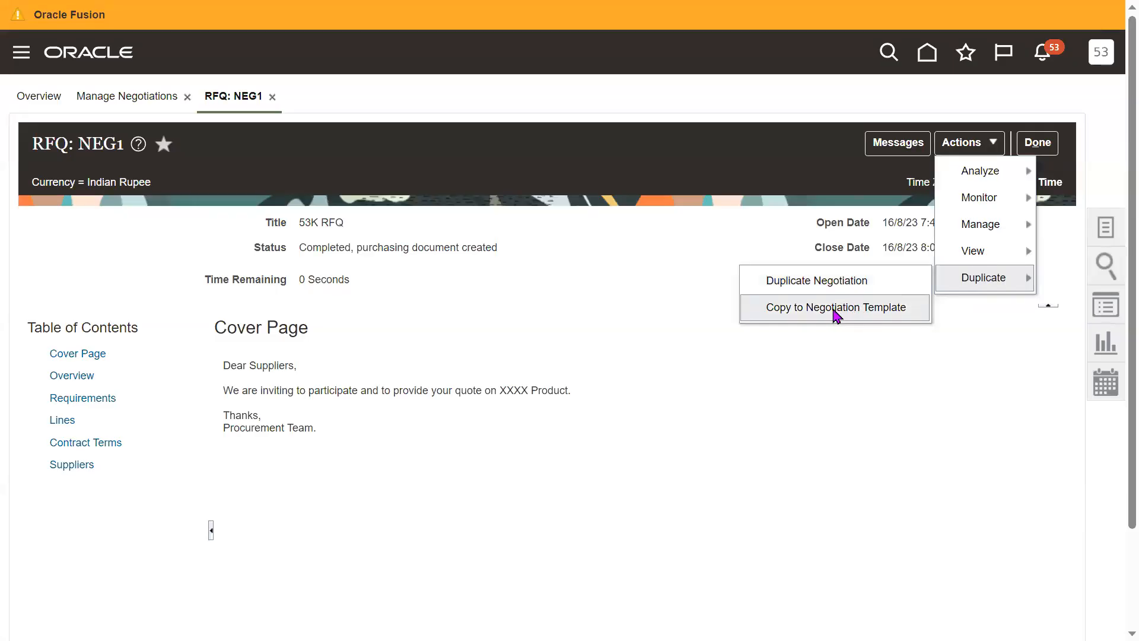
click(836, 311)
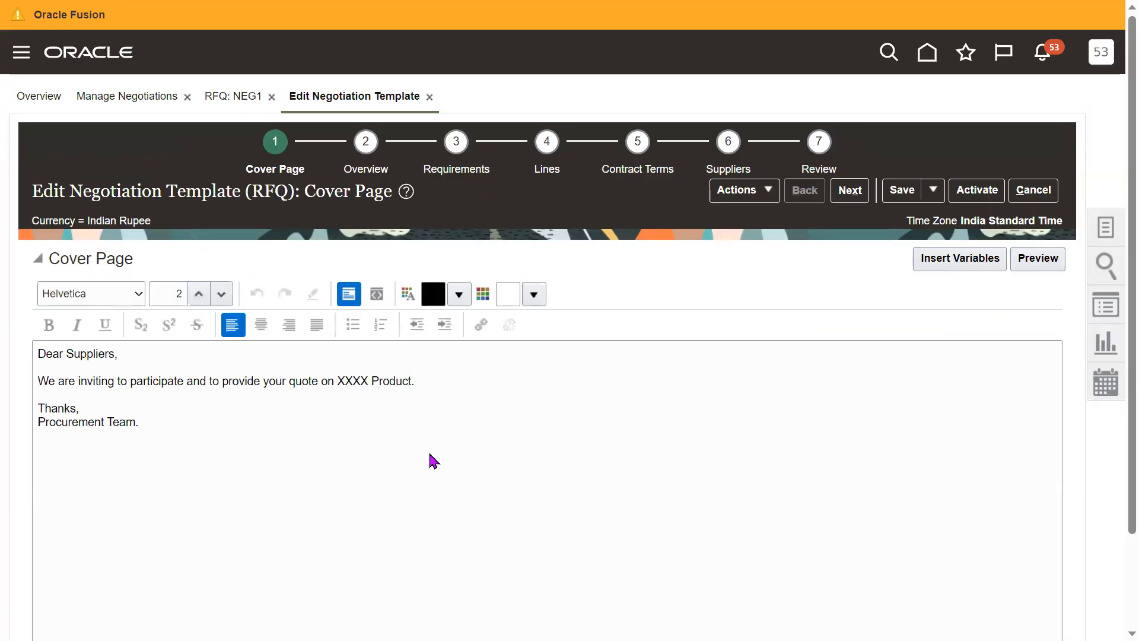
click(456, 169)
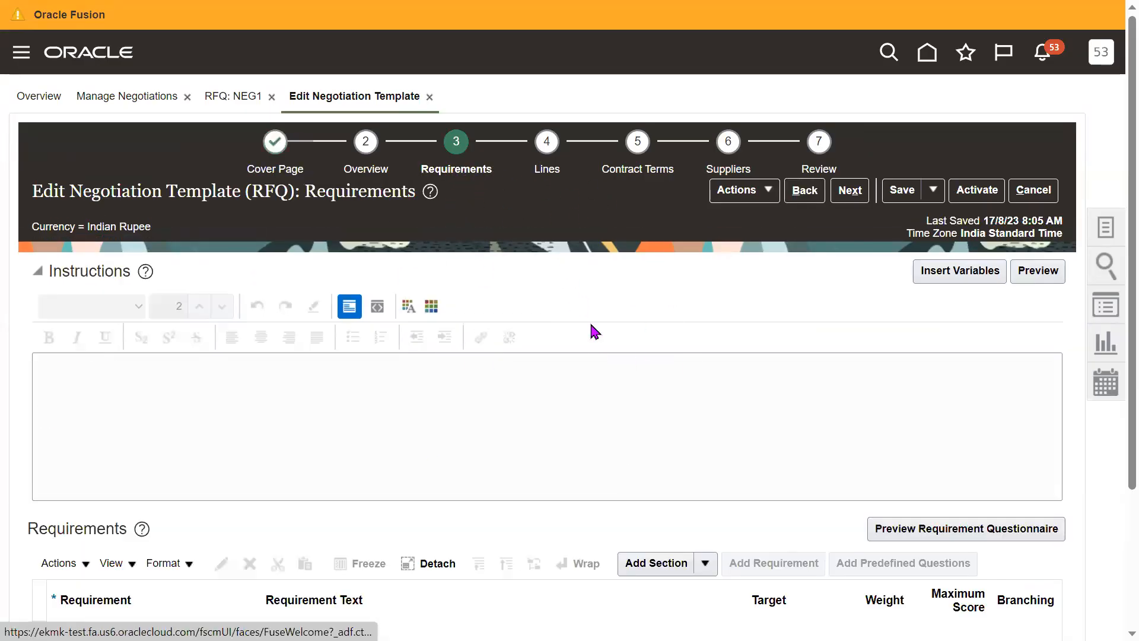
scroll(1115, 428, down, 3)
scroll(1112, 297, up, 3)
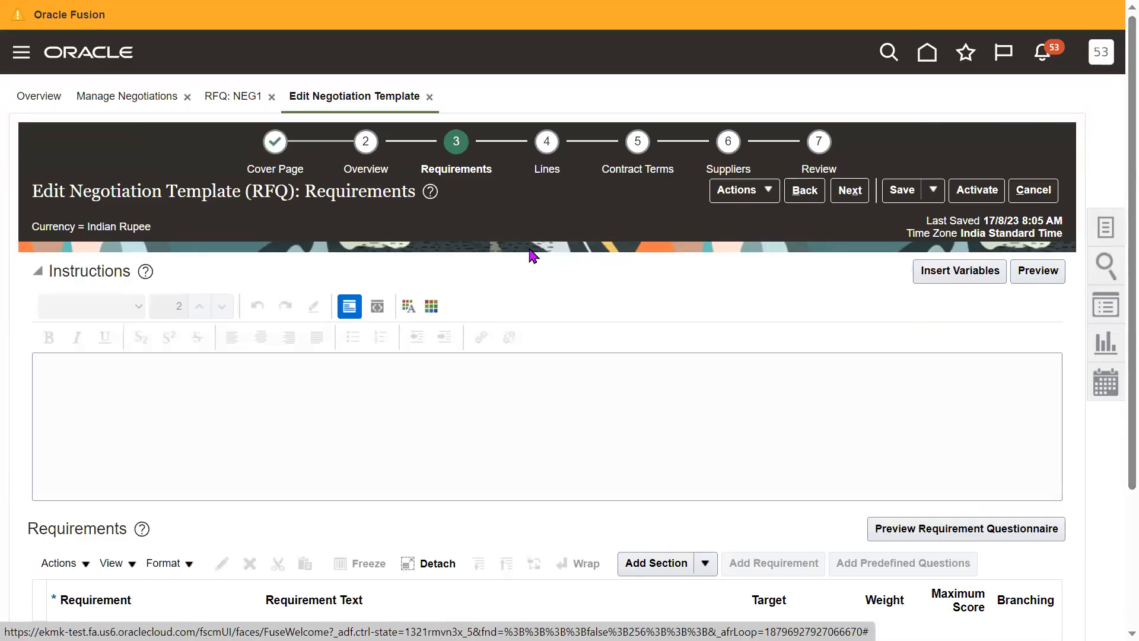
- Save the copied negotiation template and try to activate it without a template name
click(899, 191)
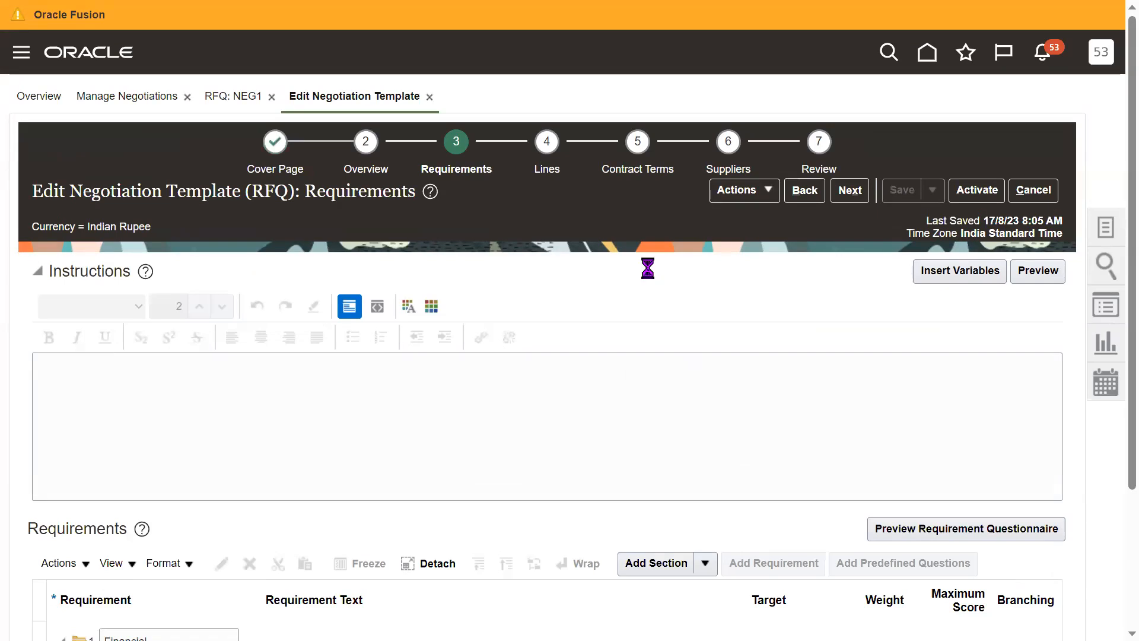
click(980, 193)
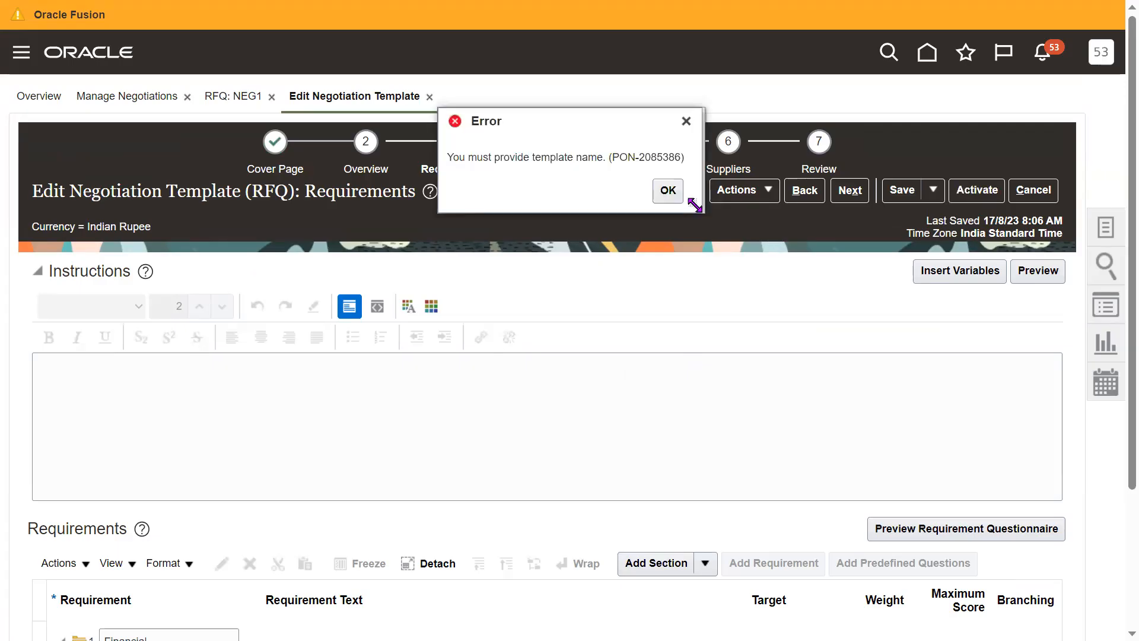
click(676, 201)
- Name the negotiation template 53K NEG TEMP in its Overview stage, then save and activate it
click(395, 169)
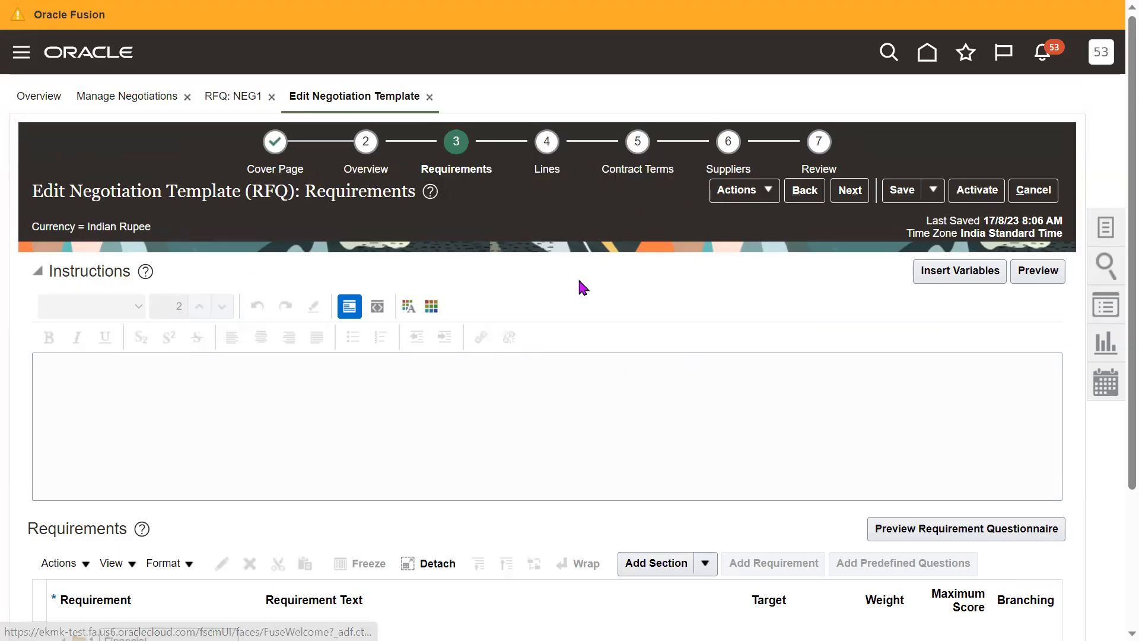
click(352, 273)
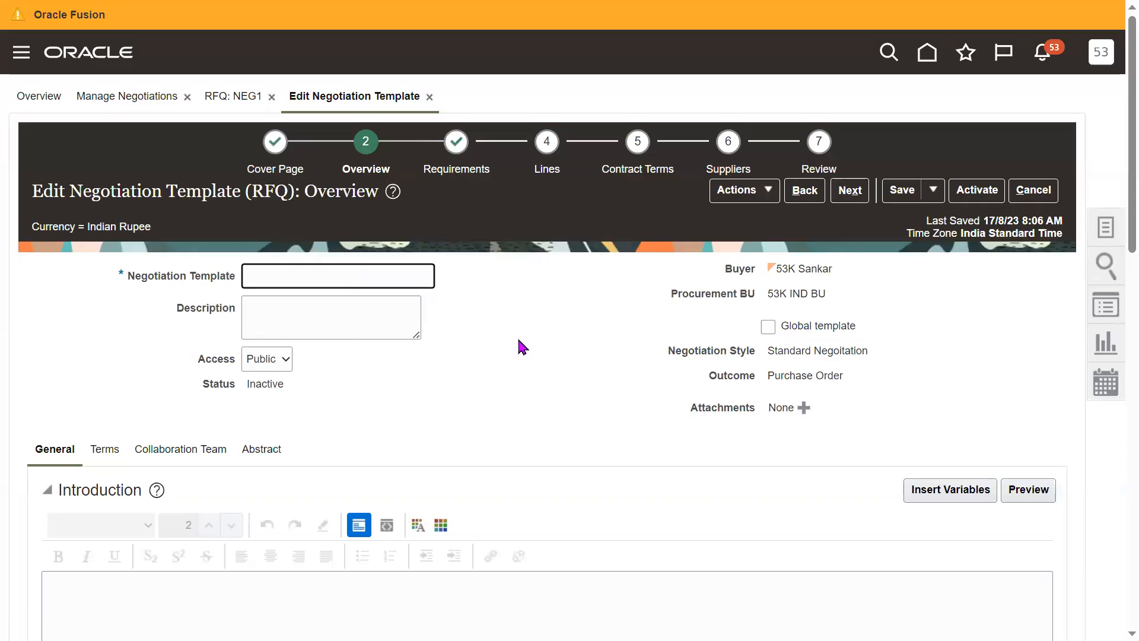
text(53K NEG TEMP)
click(518, 341)
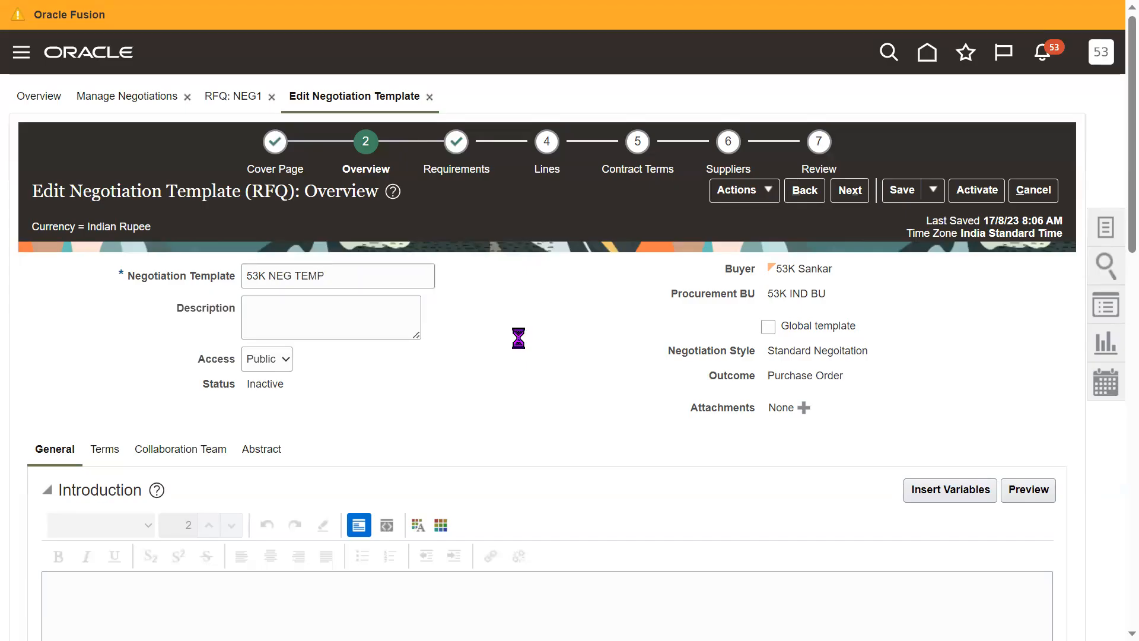
click(900, 190)
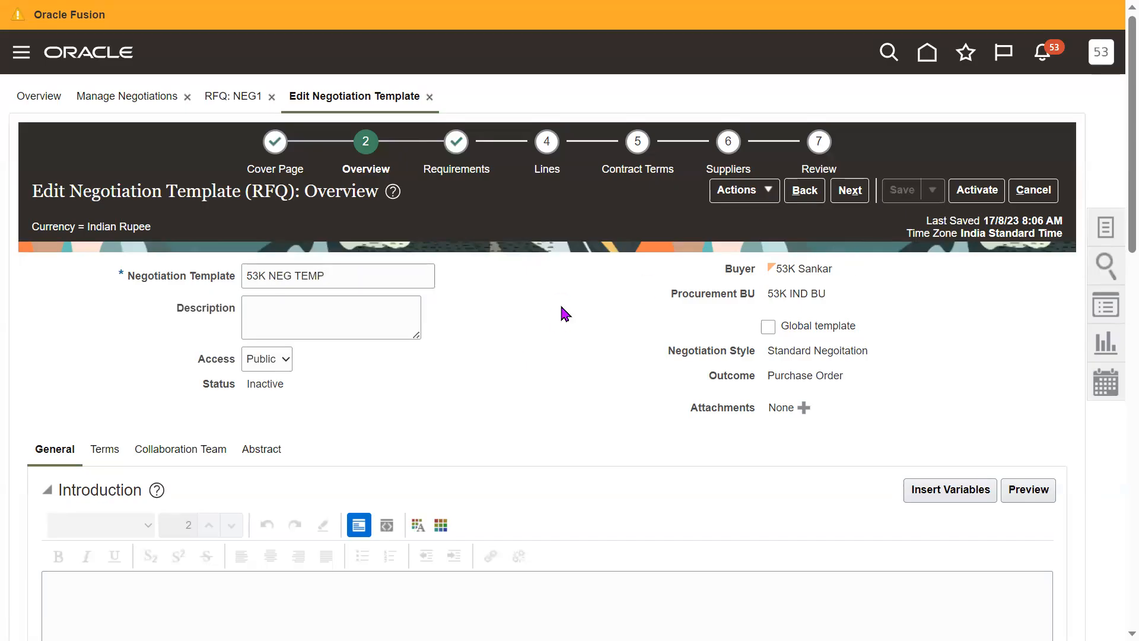
click(975, 193)
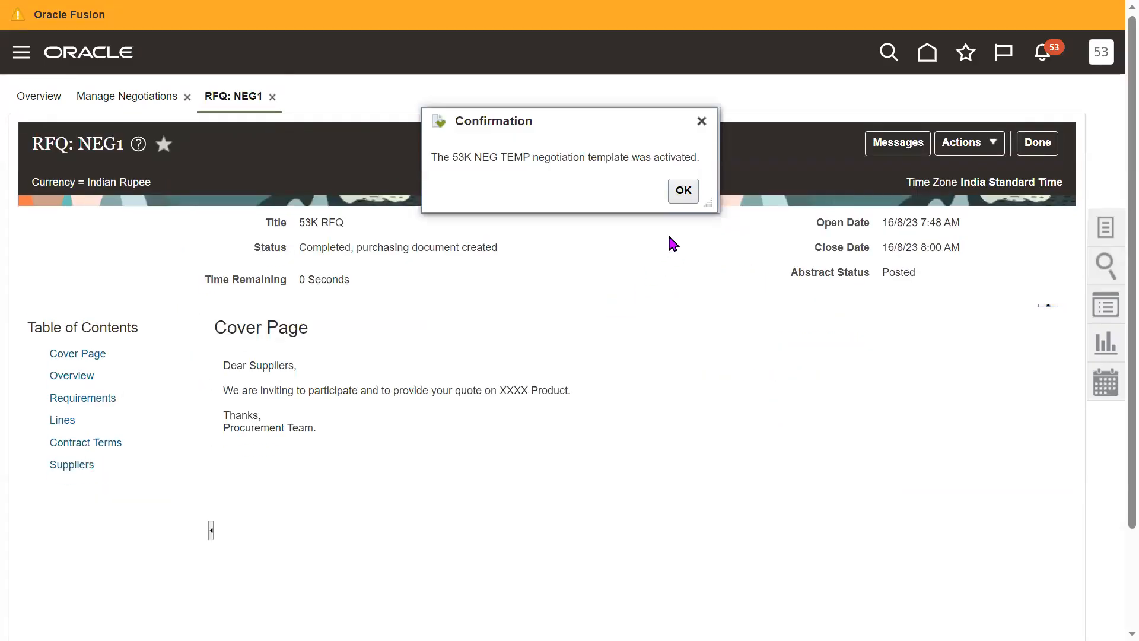
click(682, 190)
- Close NEG1 and create an RFQ negotiation for 53K IND BU from the negotiation template 53K NEG TEMP
click(1038, 144)
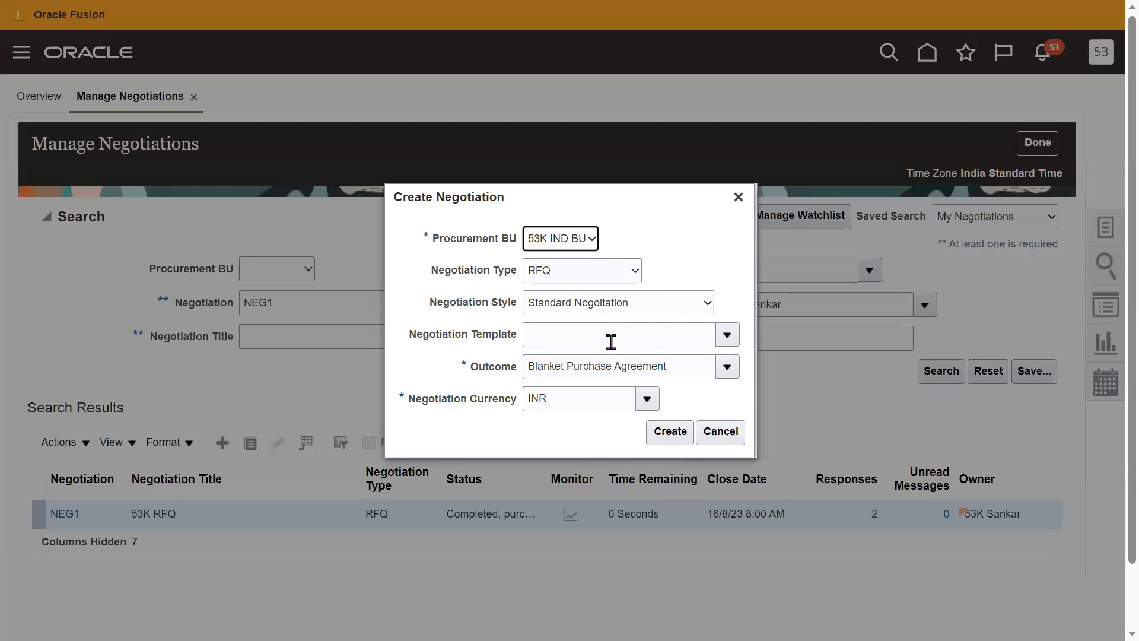
click(593, 337)
text(53K)
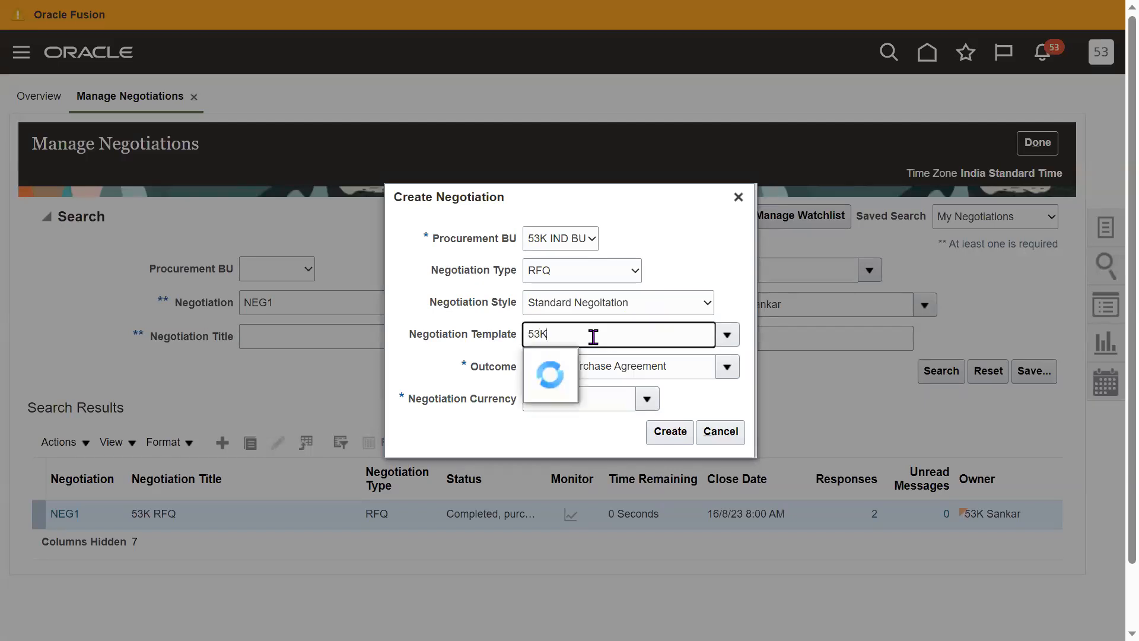
click(578, 359)
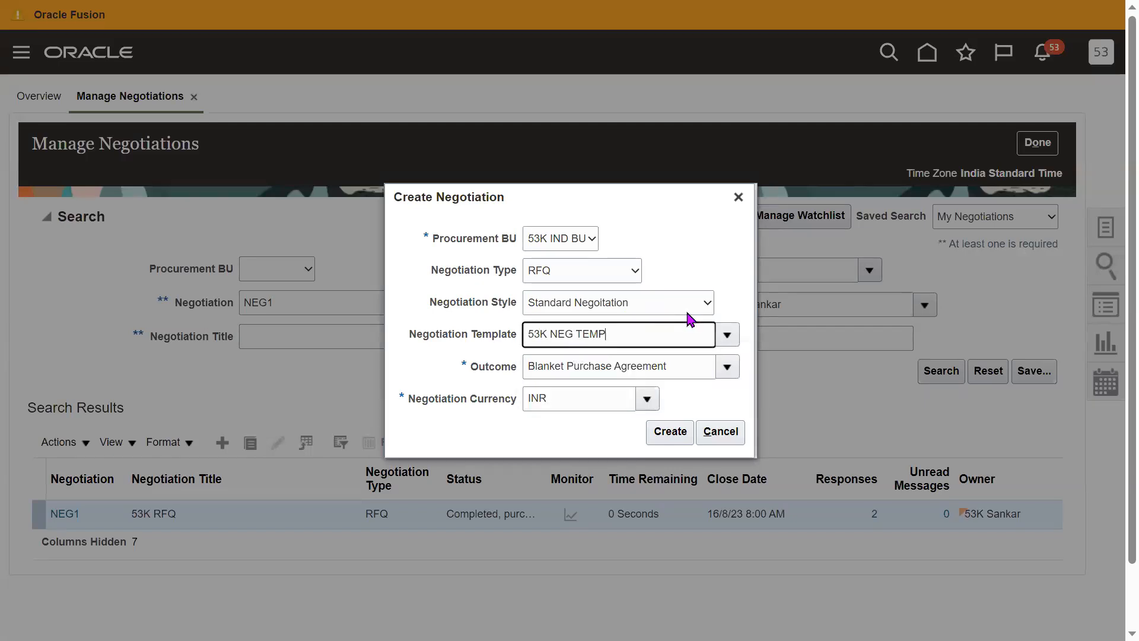
triple_click(640, 337)
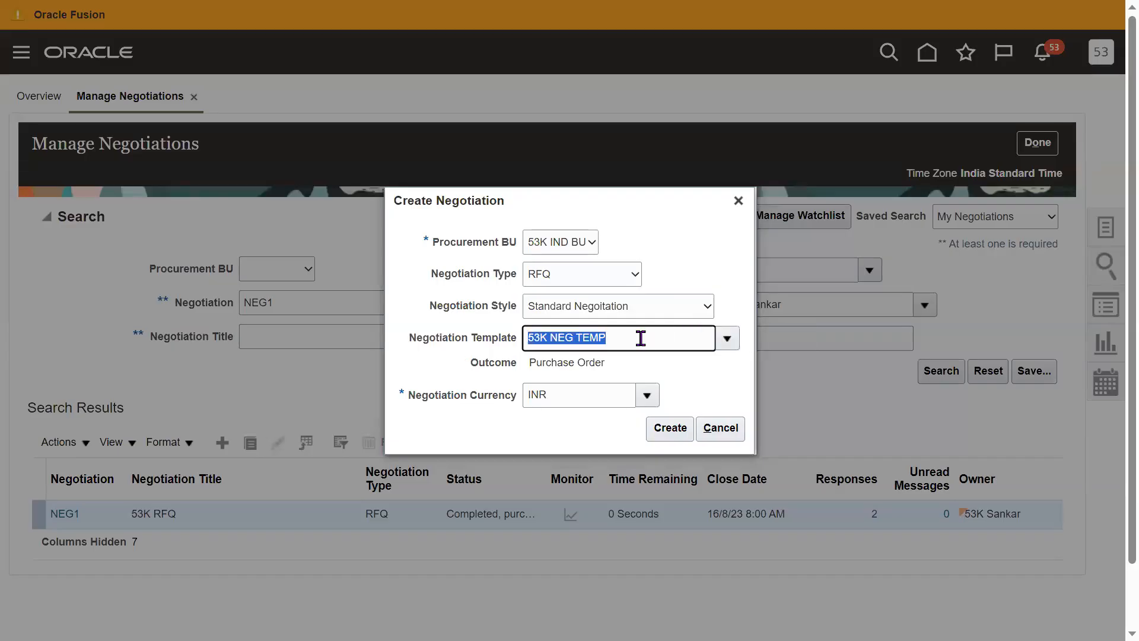
click(670, 427)
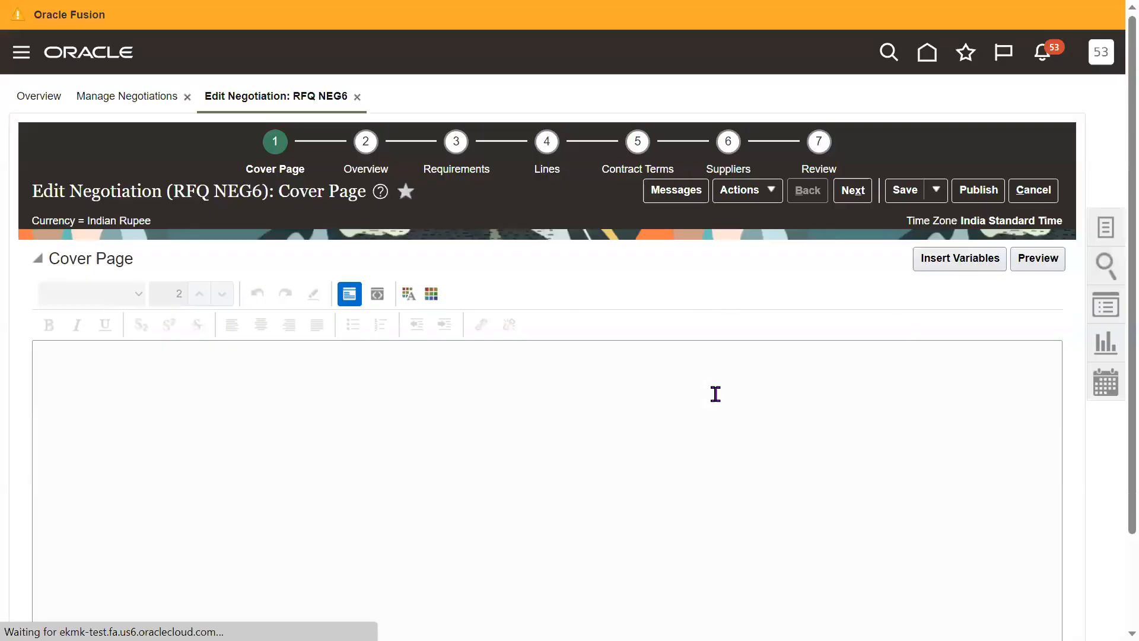
- Review the Requirements, Lines and Suppliers stages that the new RFQ takes from its template
click(448, 168)
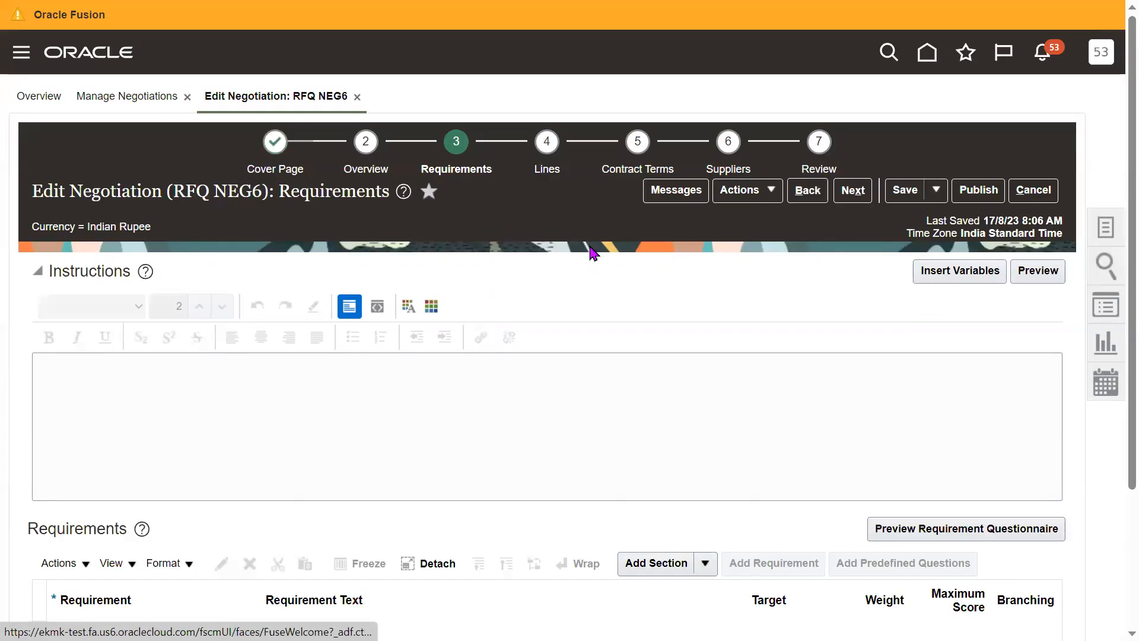
scroll(1115, 426, down, 1)
scroll(1115, 425, down, 2)
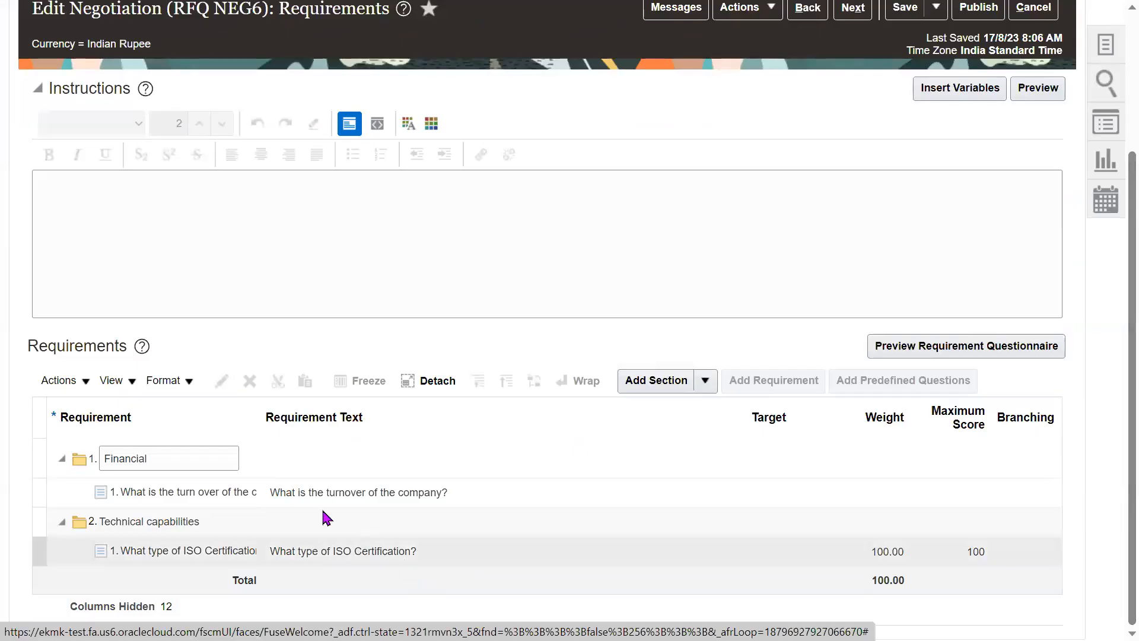
scroll(1112, 385, up, 3)
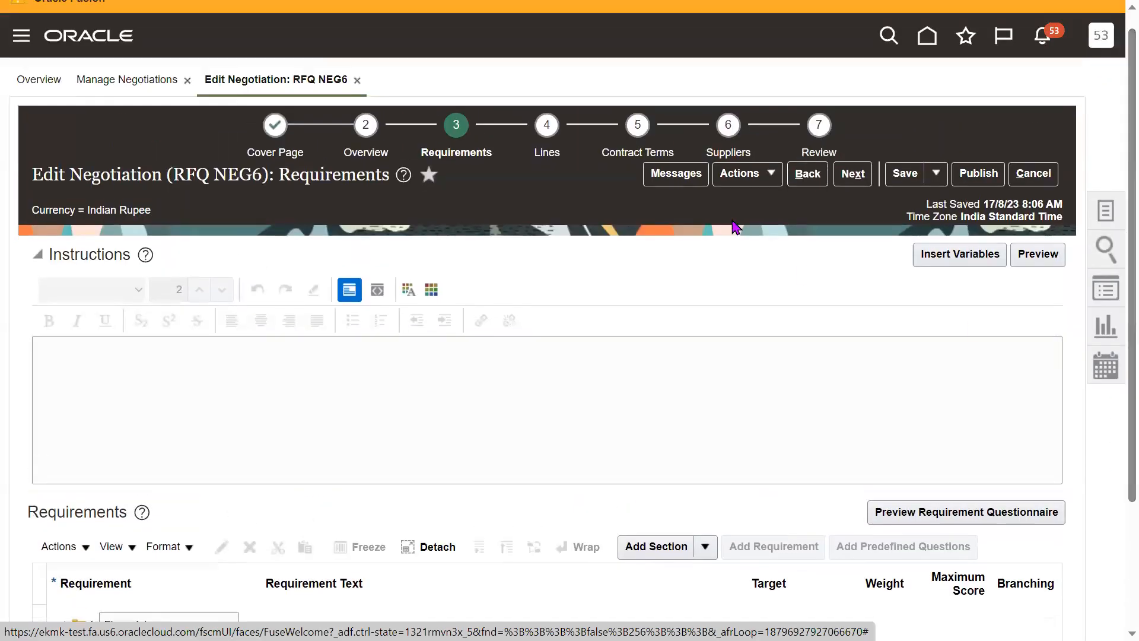
click(547, 153)
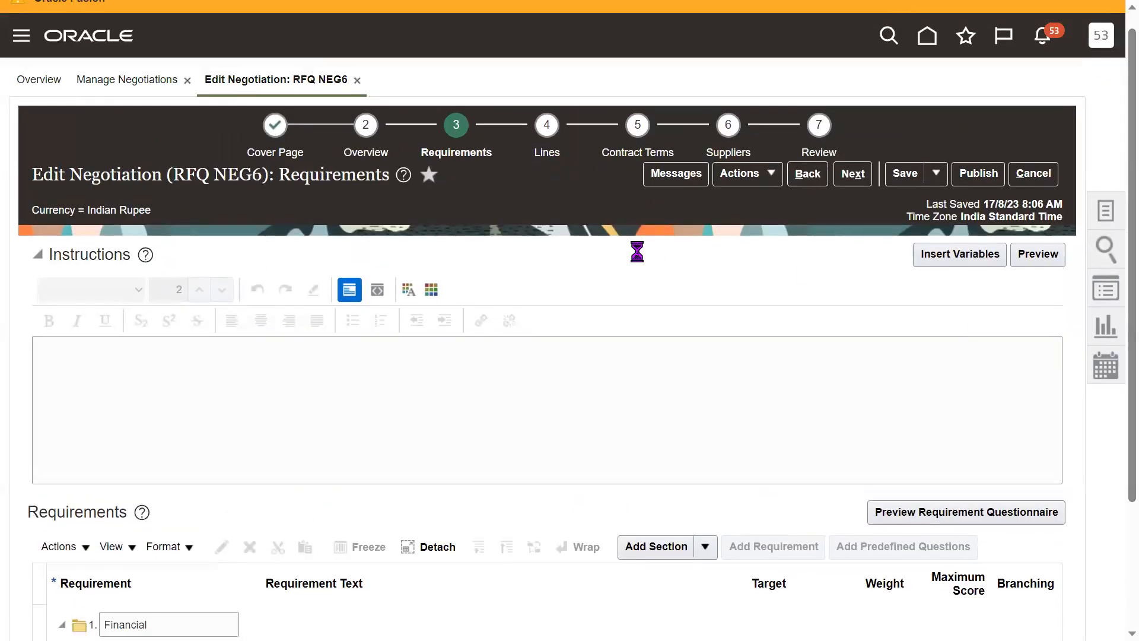
scroll(1113, 504, down, 2)
scroll(1113, 415, up, 2)
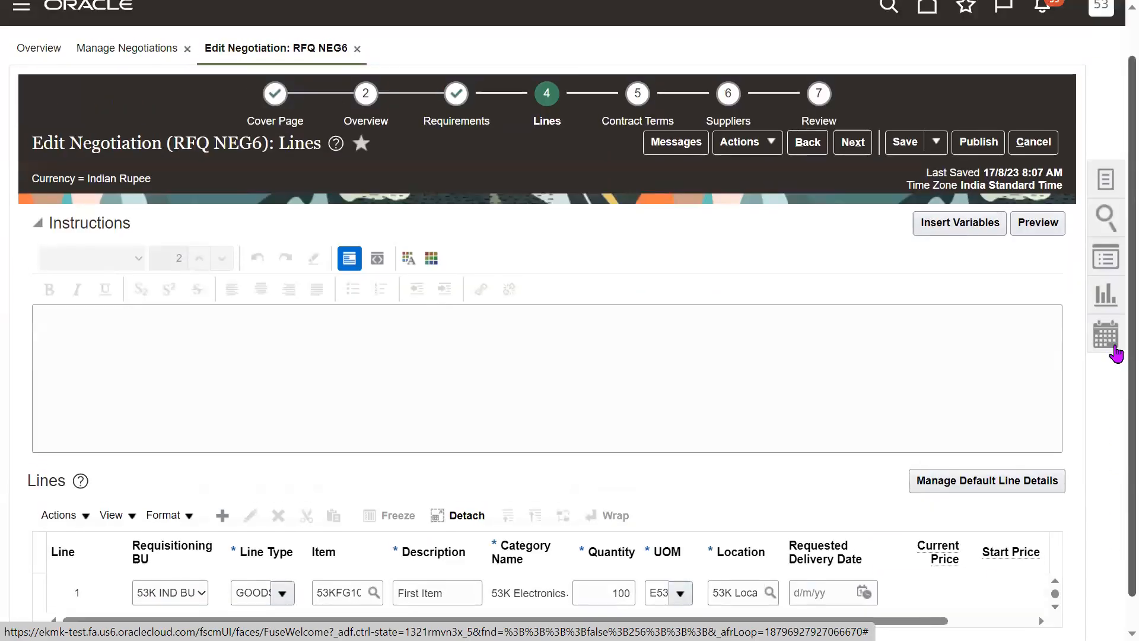
click(727, 172)
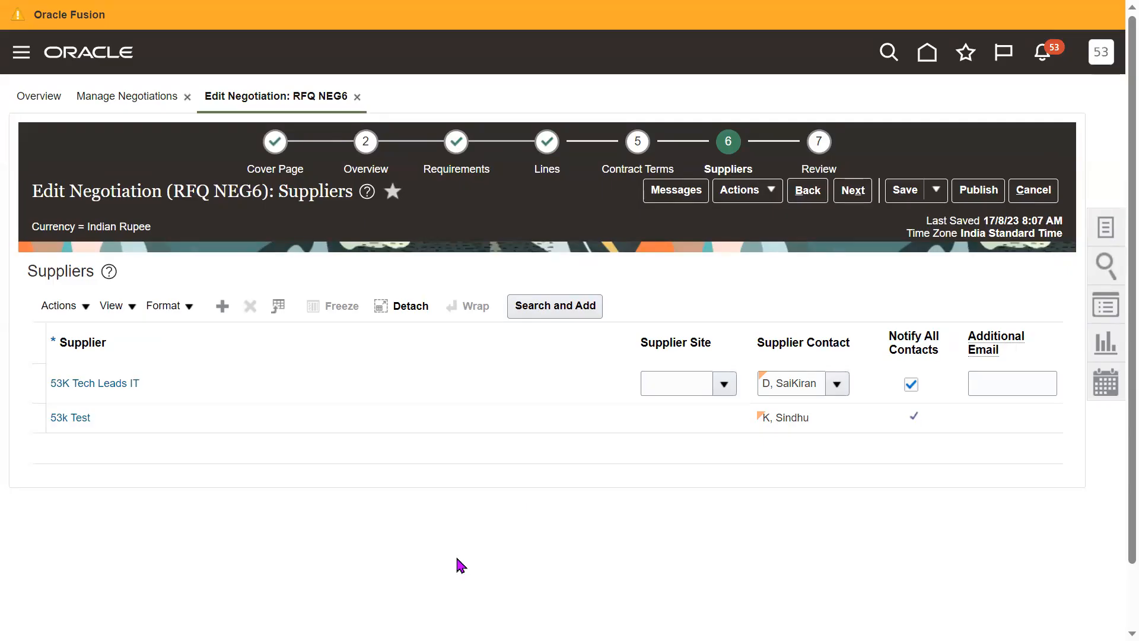
- Open Manage Negotiation Templates and create a blank RFQ template for 53K IND BU with outcome Blanket Purchase Agreement and currency INR
click(1105, 234)
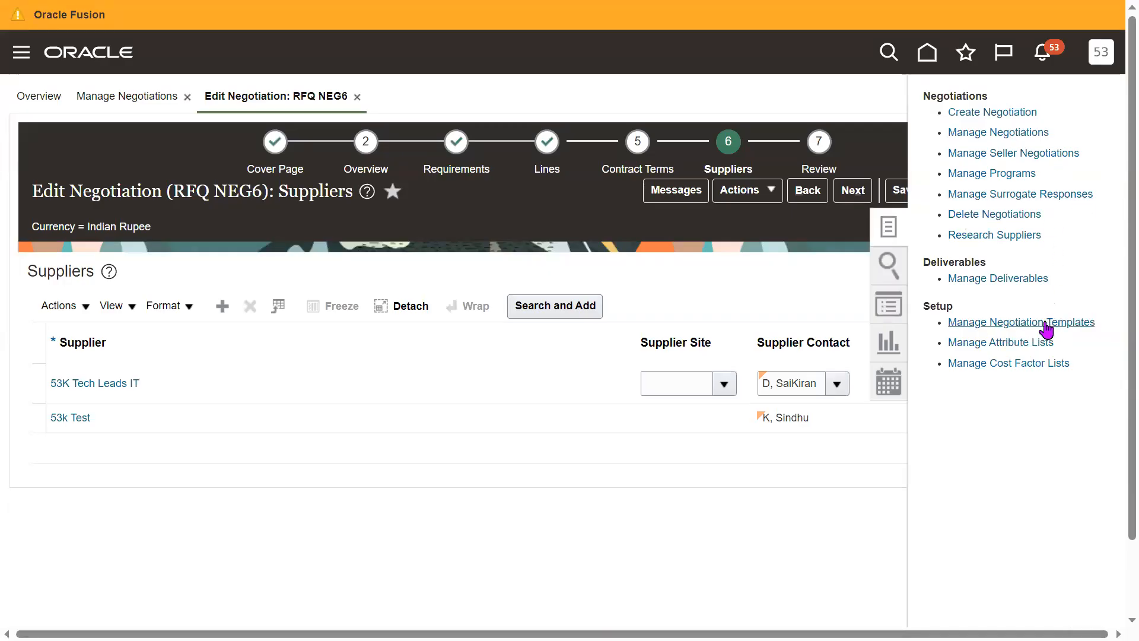
click(1068, 323)
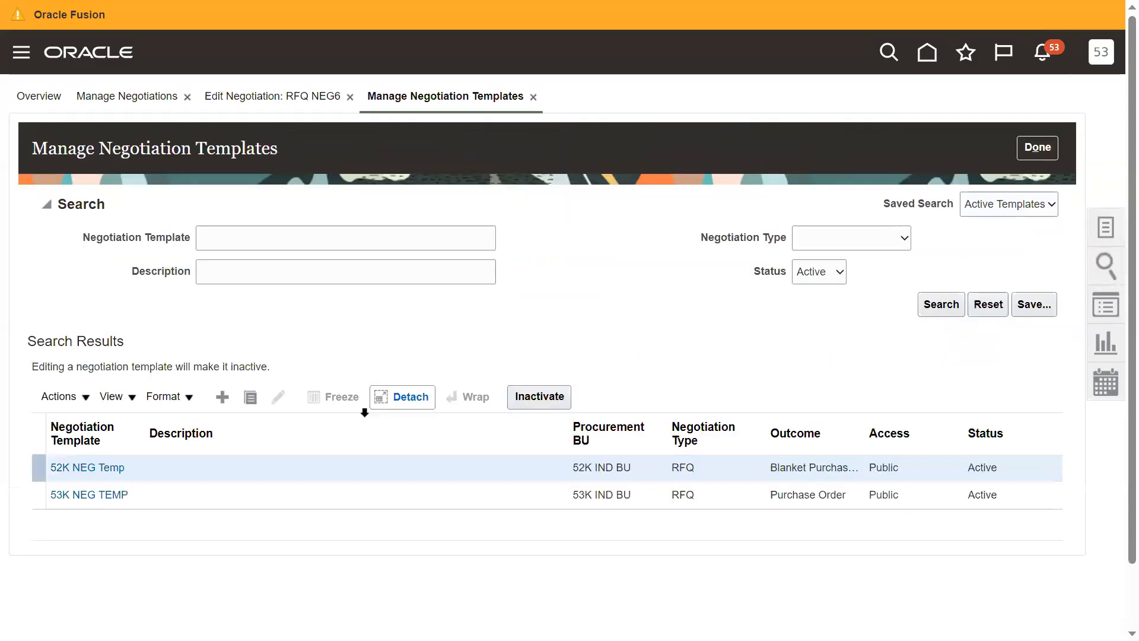
click(162, 502)
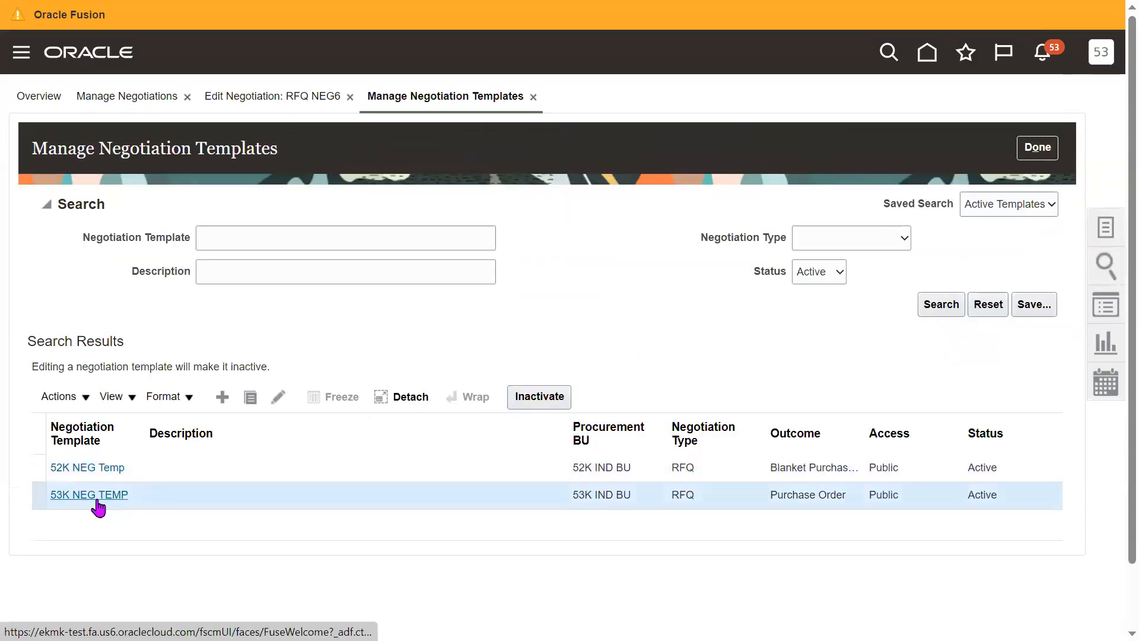
click(222, 398)
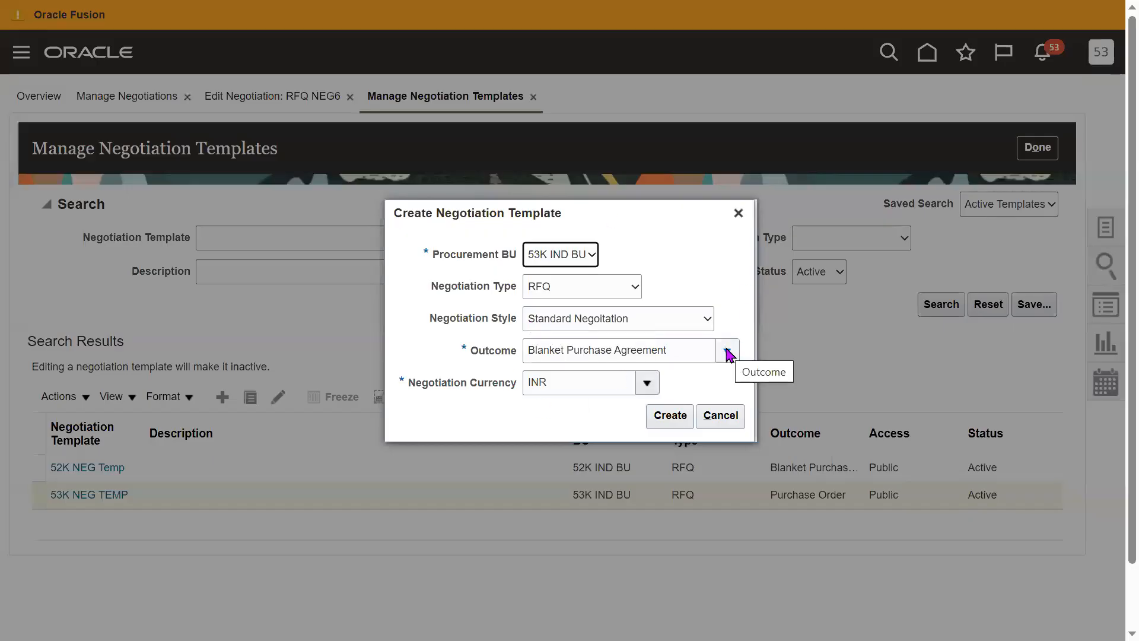
click(664, 416)
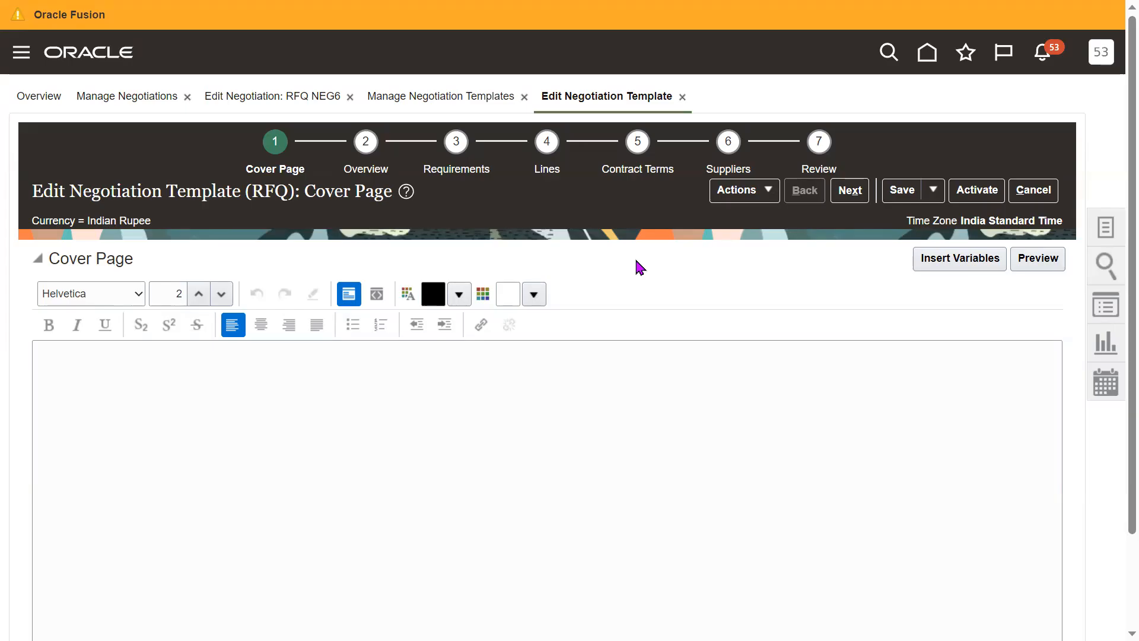
click(709, 348)
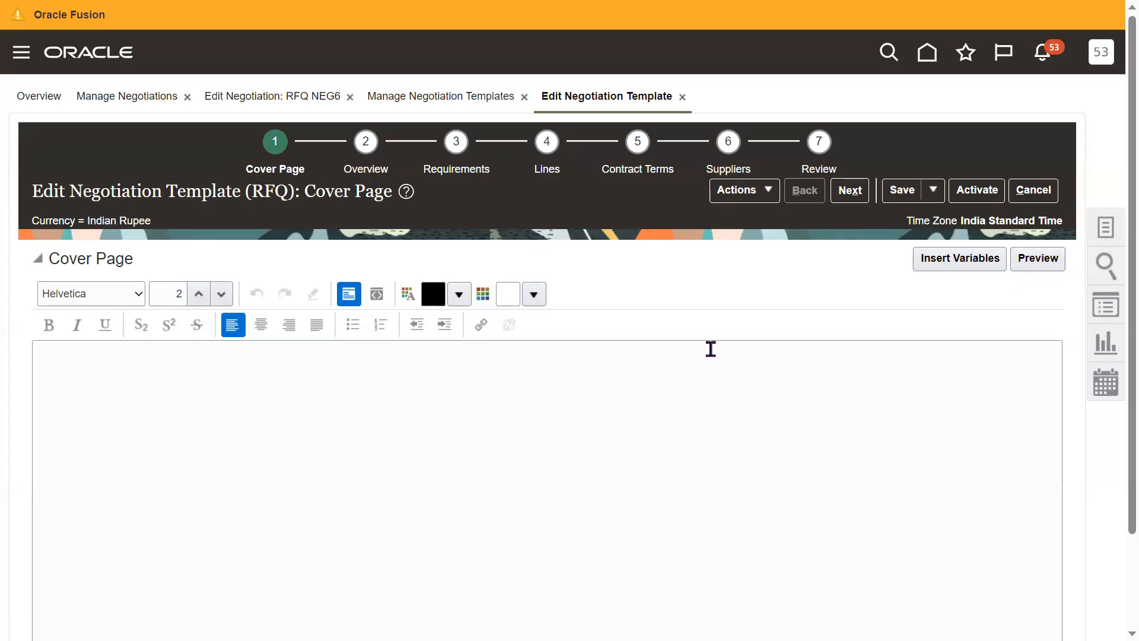
- Switch to the 2023 SCM Setups Sheet, review the Sourcing/Tender topics from Tender Template to Create Requisition, and return to Oracle Fusion
key(F11)
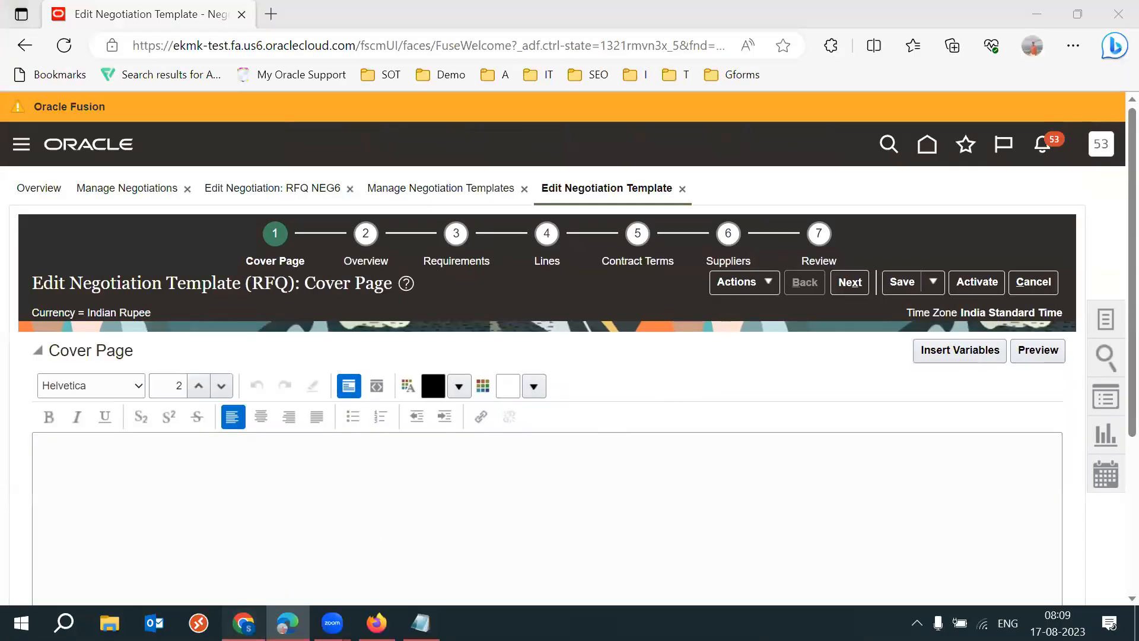
key(alt+Tab)
click(539, 315)
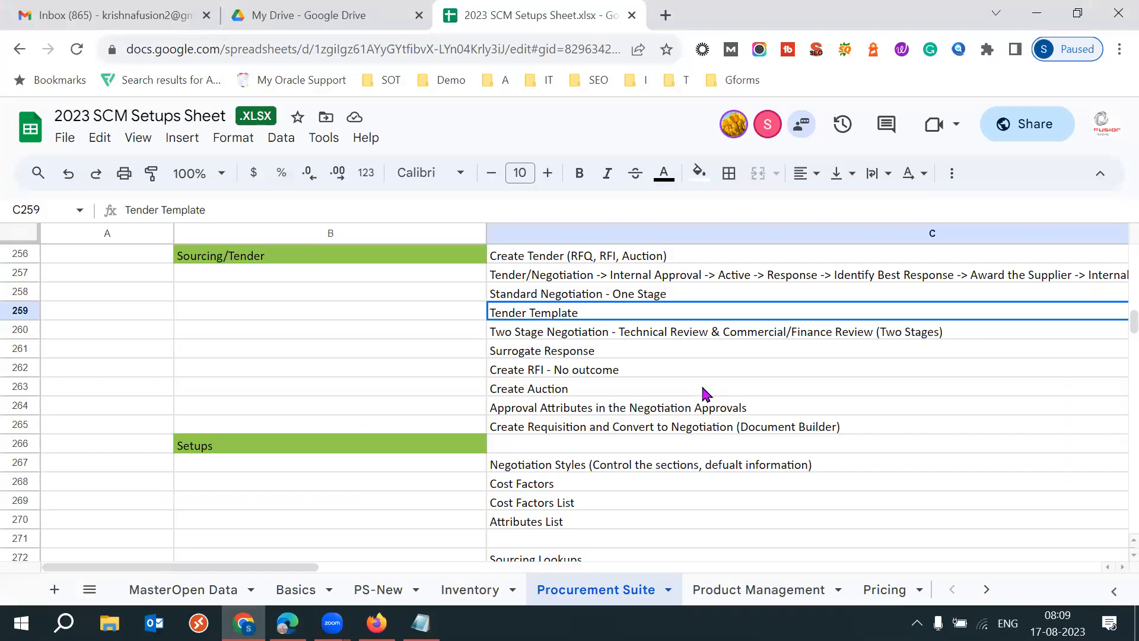
click(608, 371)
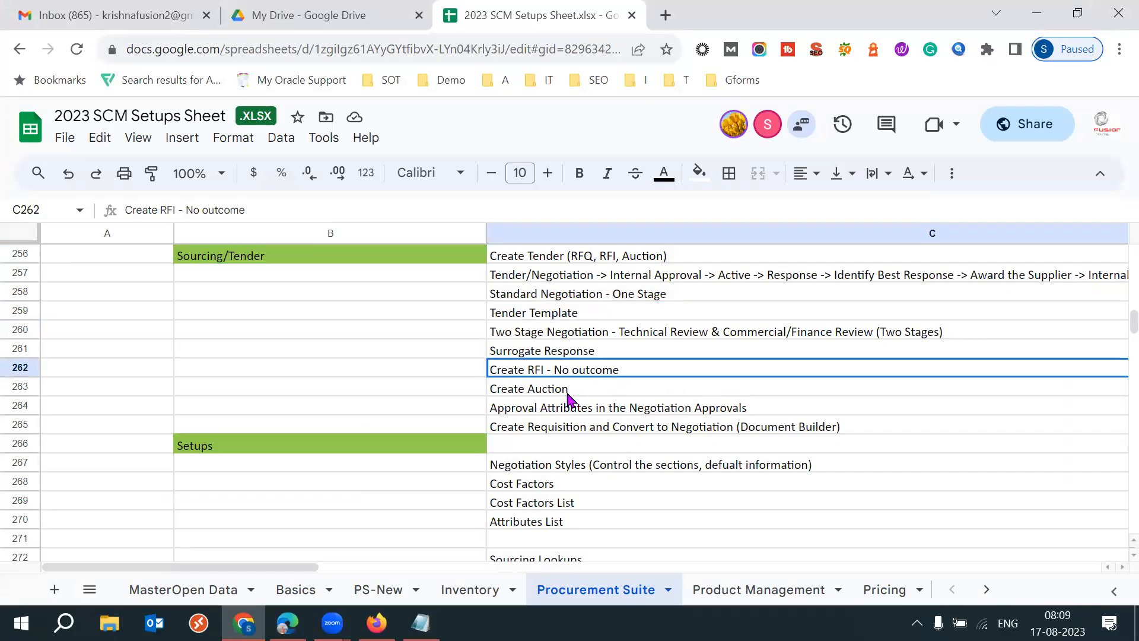
click(564, 389)
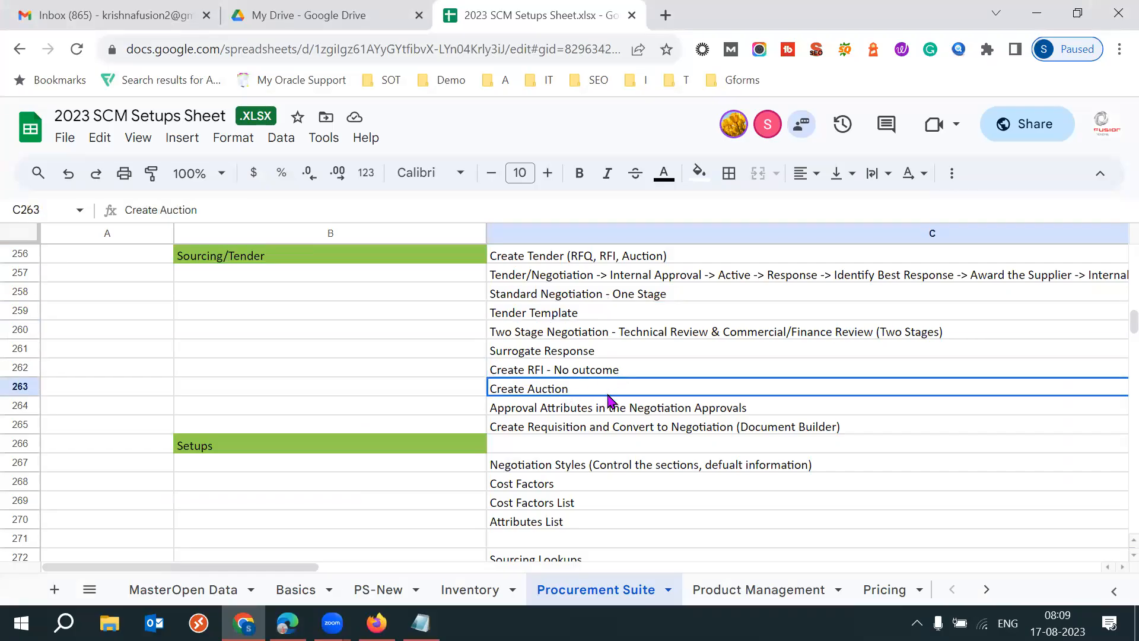
click(574, 429)
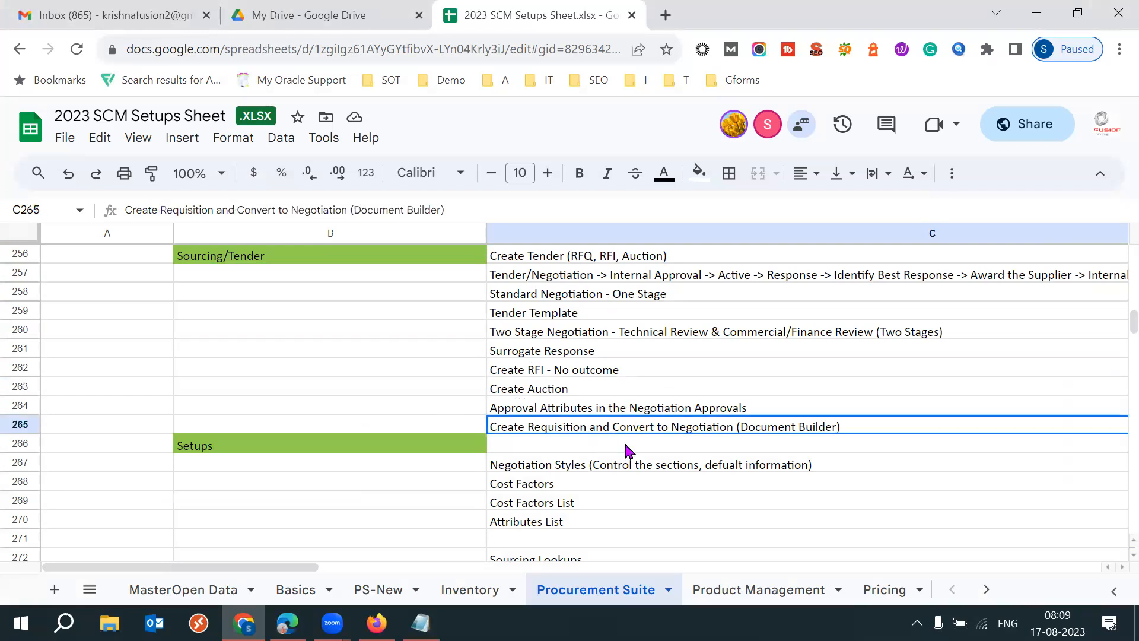
click(287, 622)
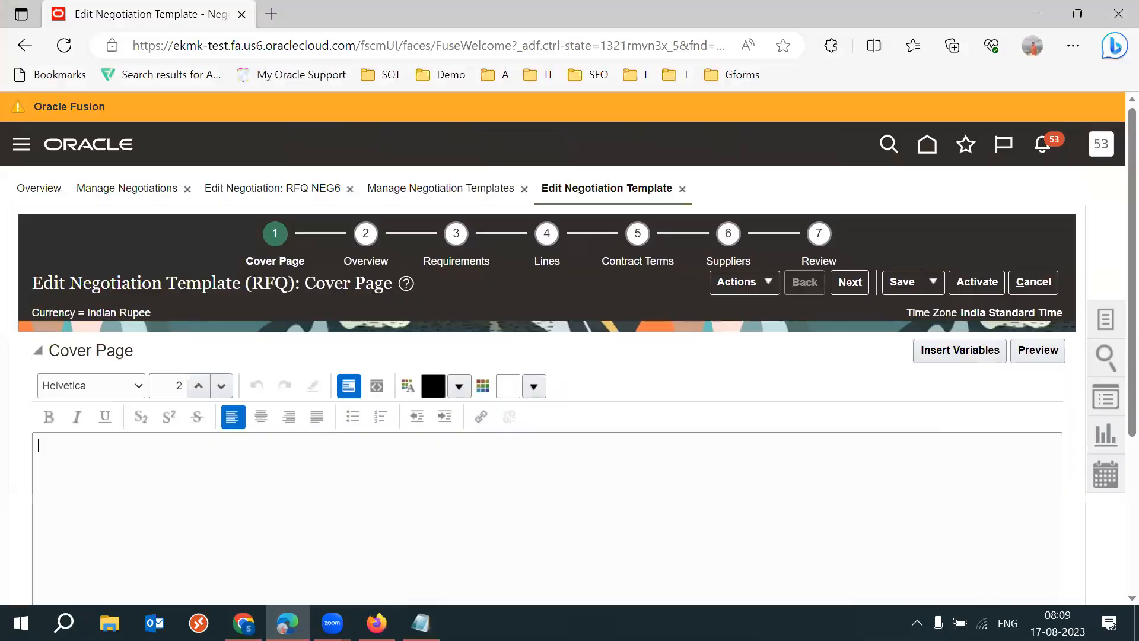
- Cancel the new negotiation template and open Process Requisitions from the Purchase Orders work area
click(1033, 282)
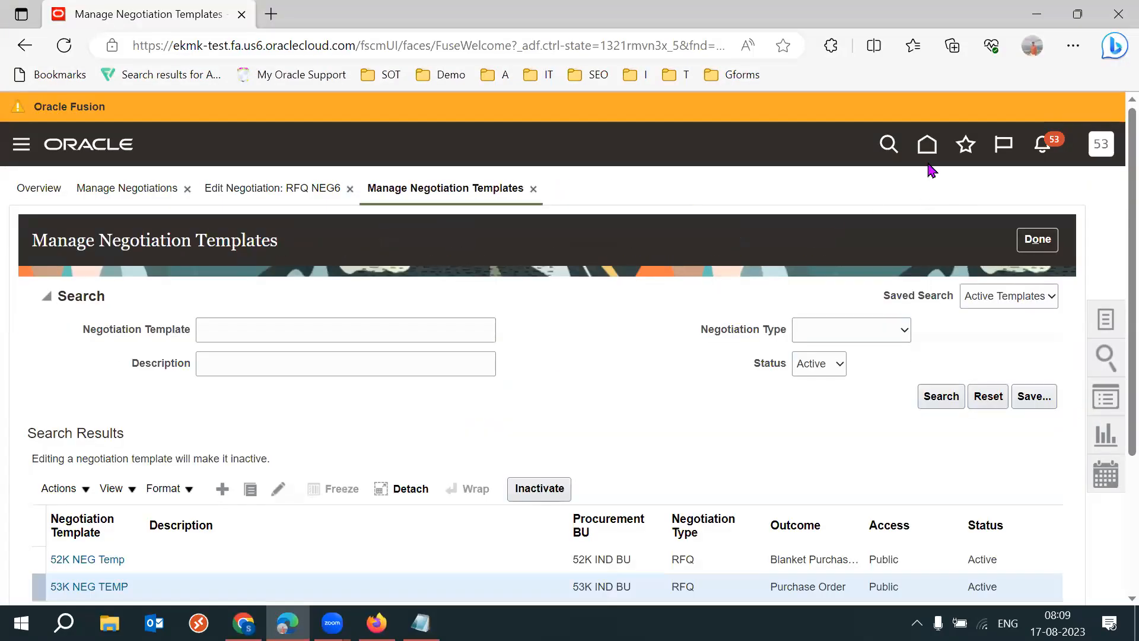
click(927, 145)
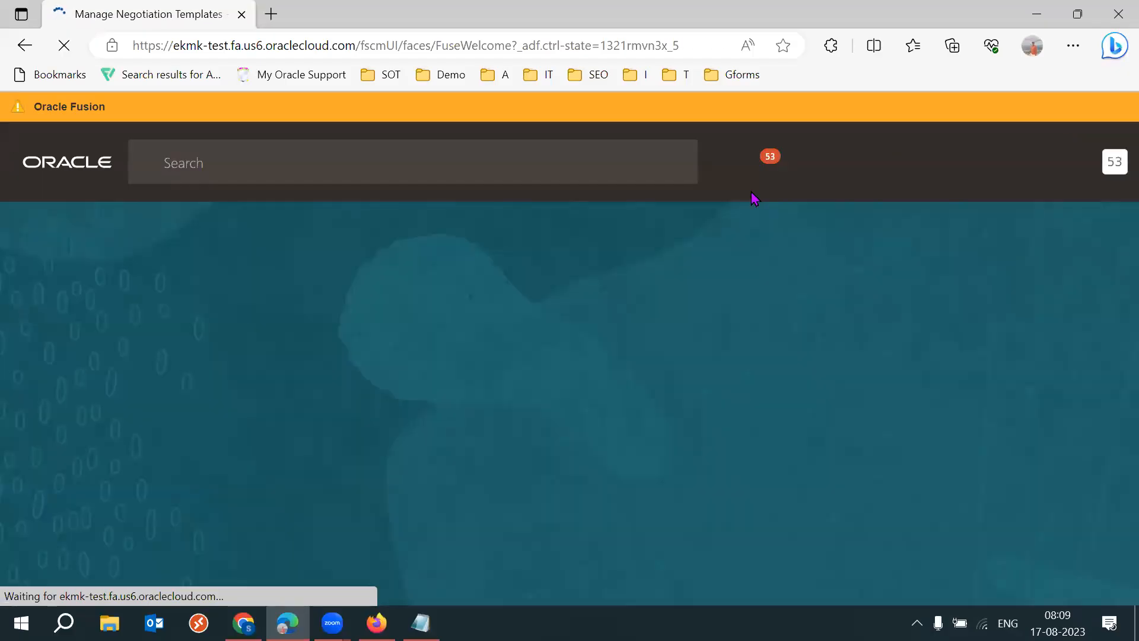
scroll(1115, 226, down, 3)
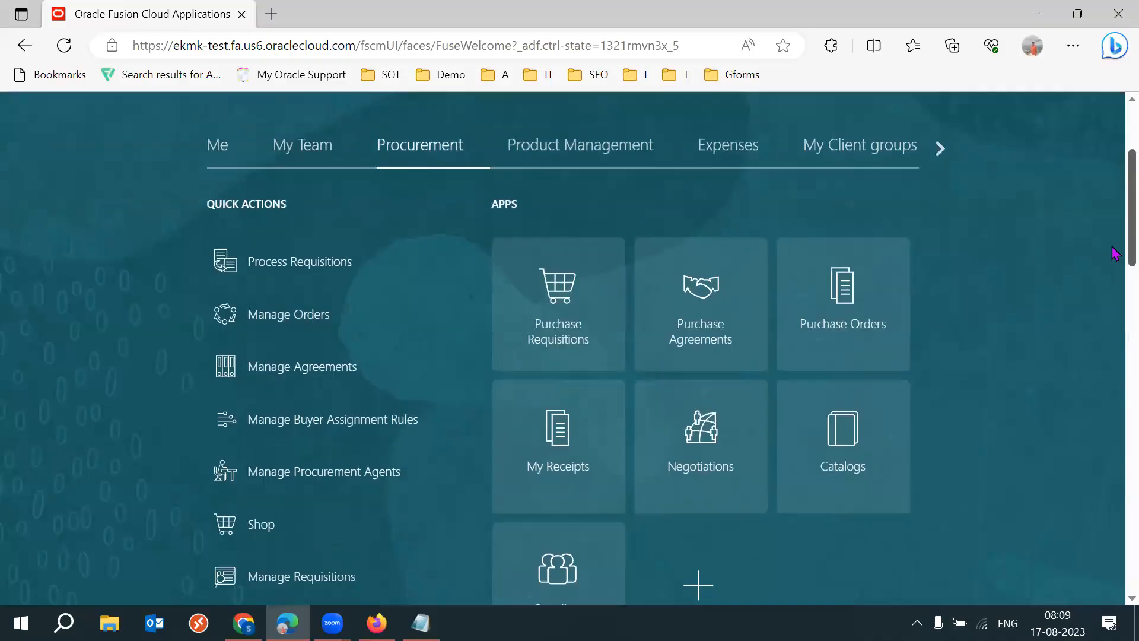
click(860, 309)
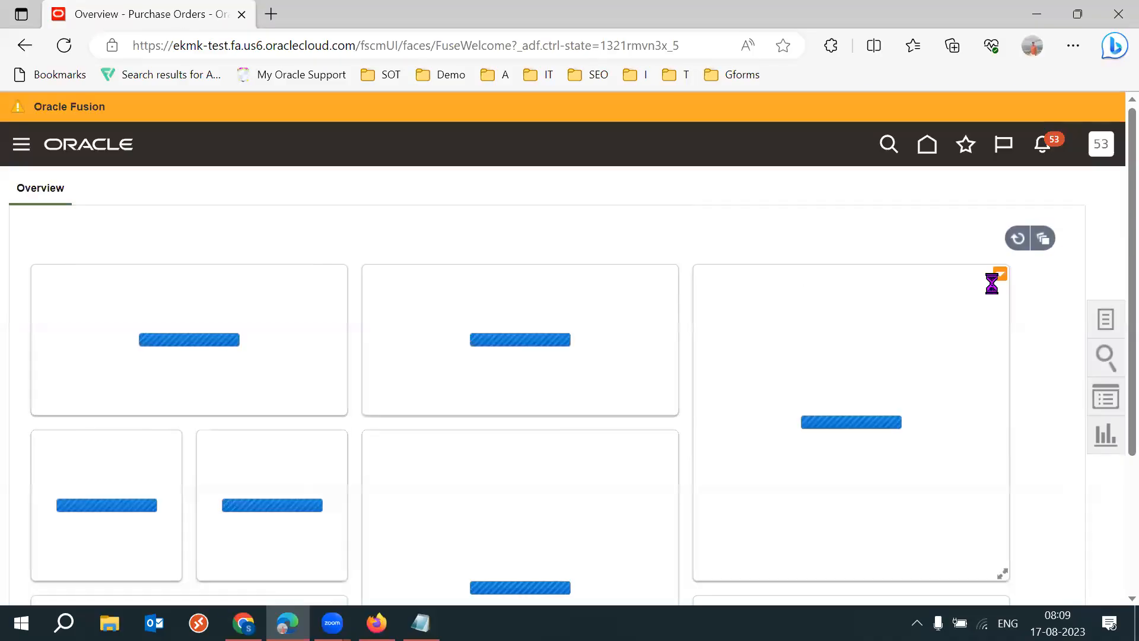
click(1104, 324)
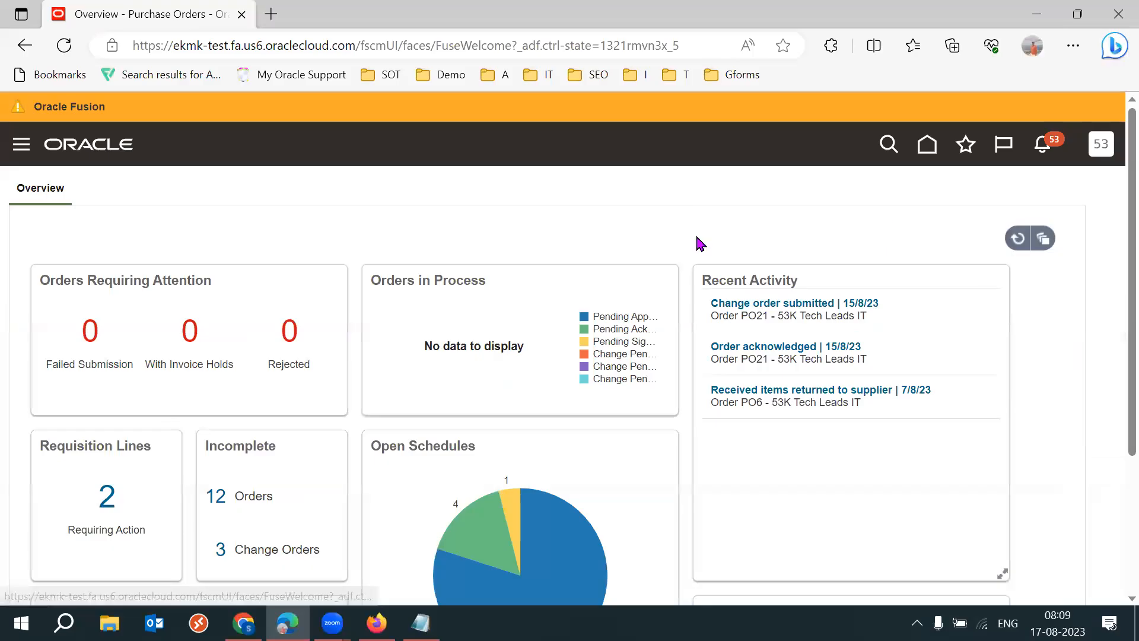
click(946, 207)
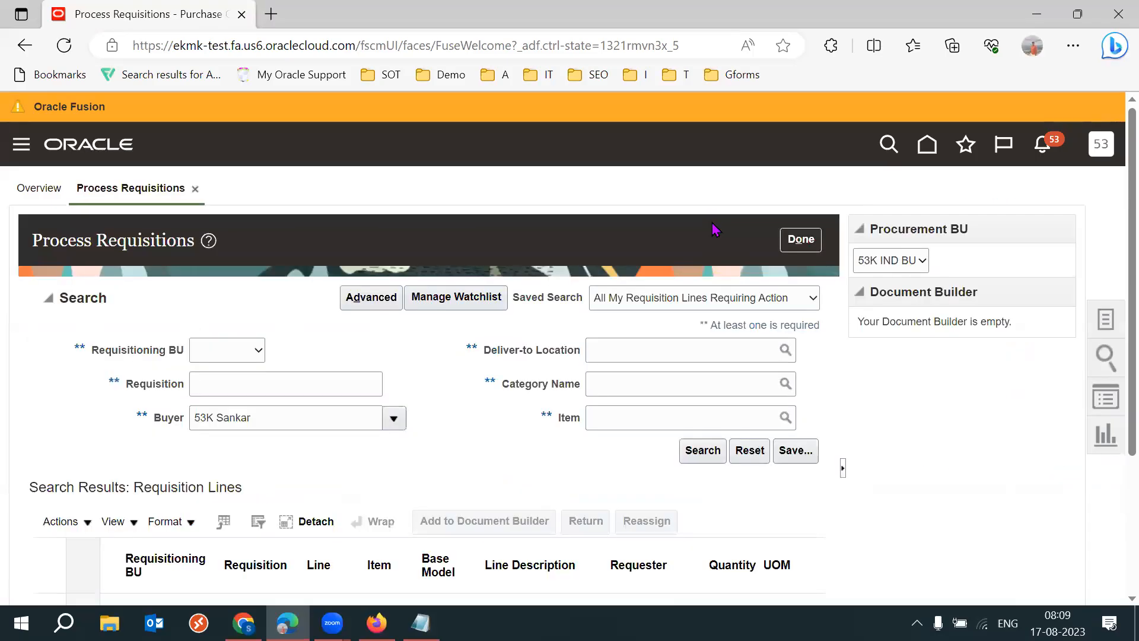
- Select the REQ8 requisition line for adding to the Document Builder and set its document type to New Negotiation
scroll(1115, 392, down, 3)
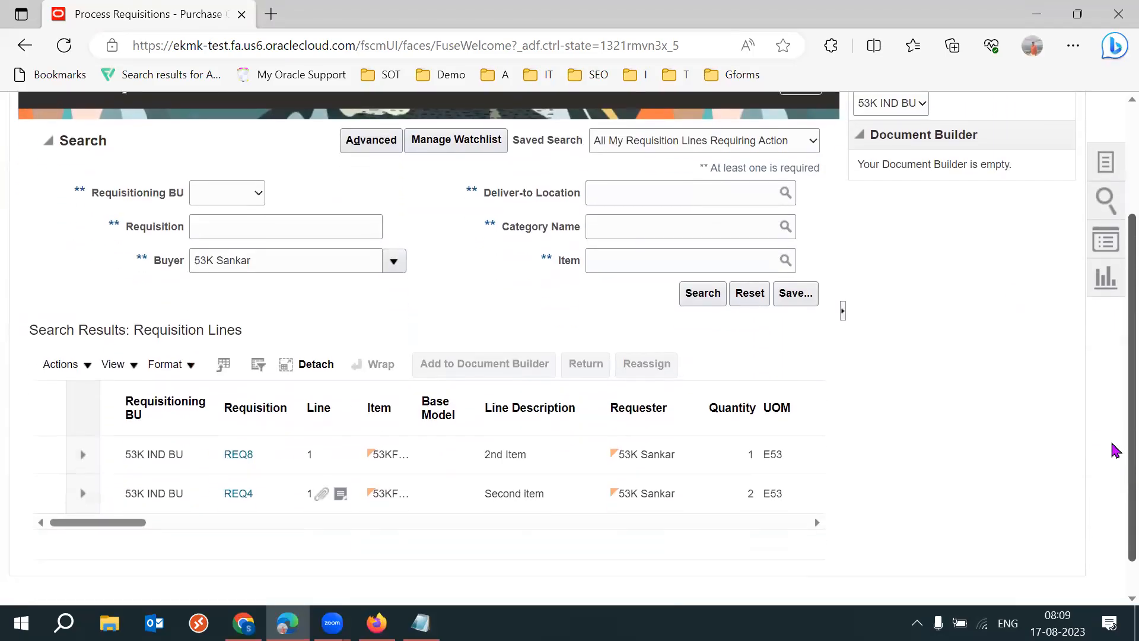
click(178, 450)
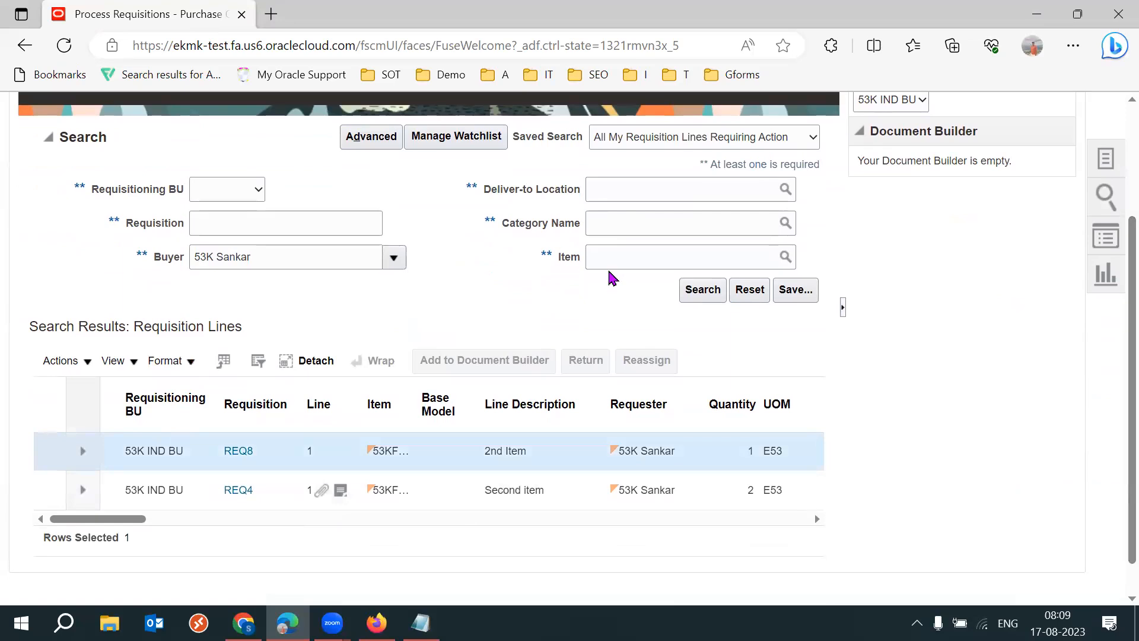
click(486, 362)
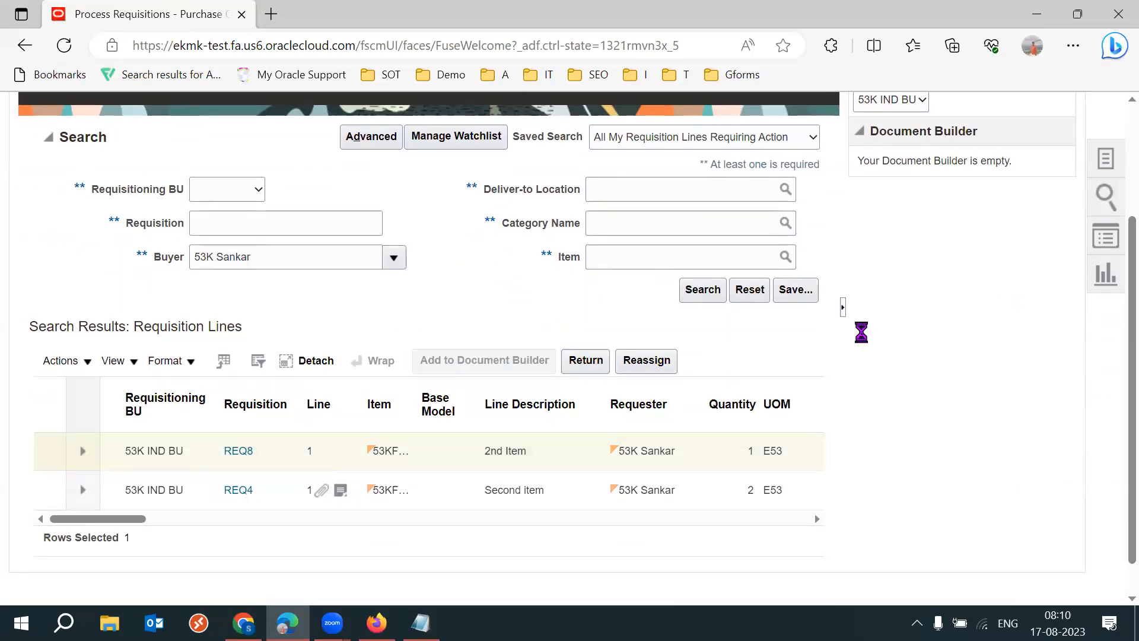
key(F11)
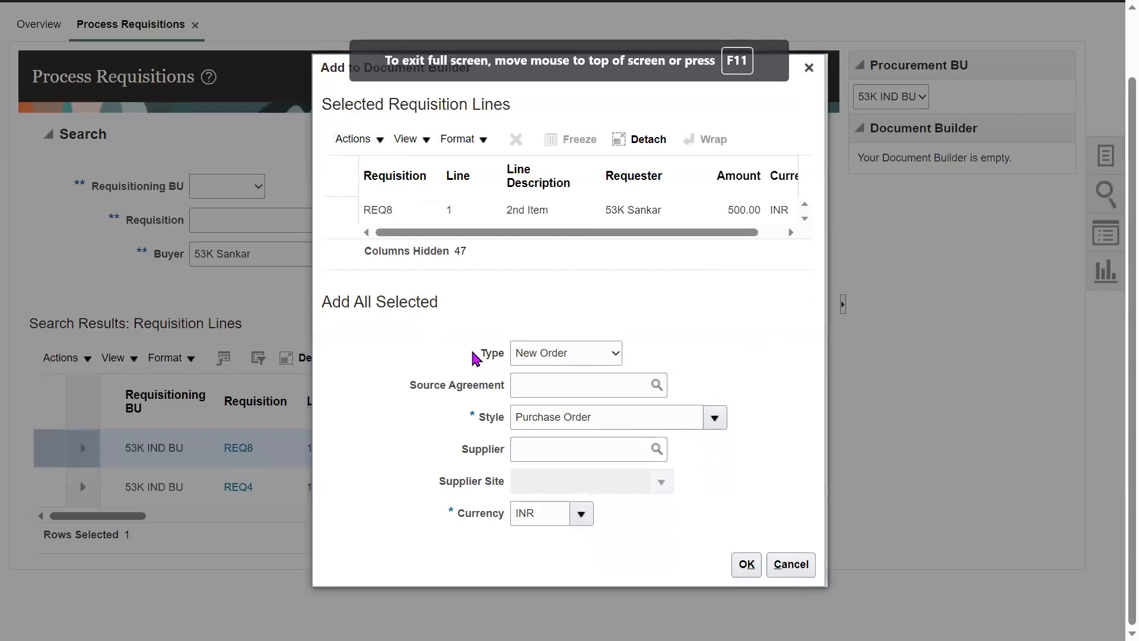
click(576, 356)
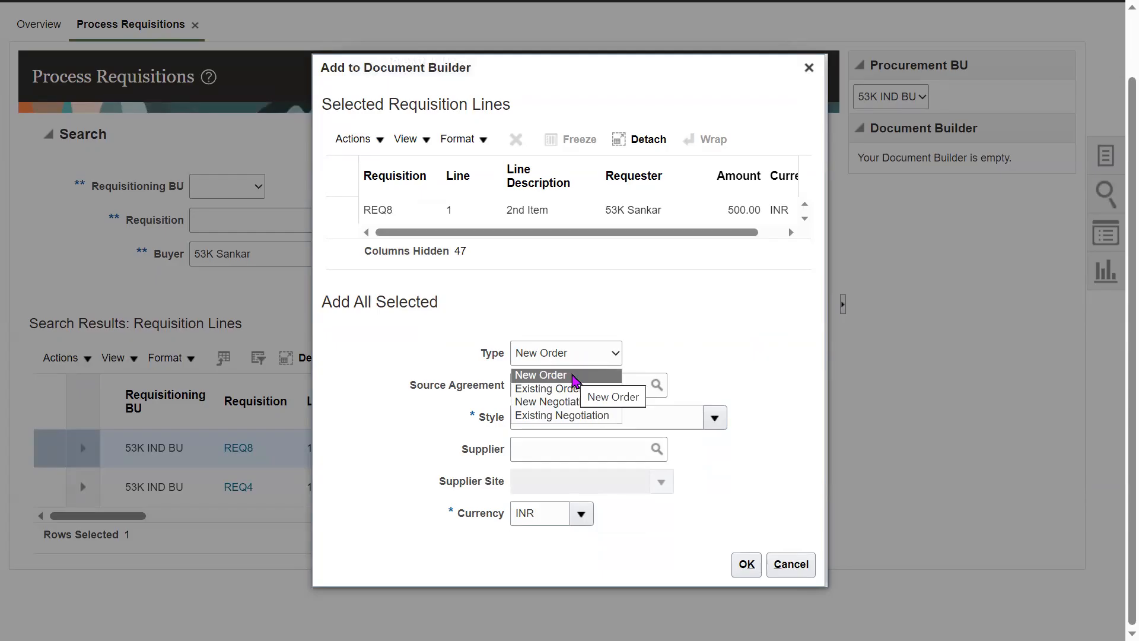
click(596, 403)
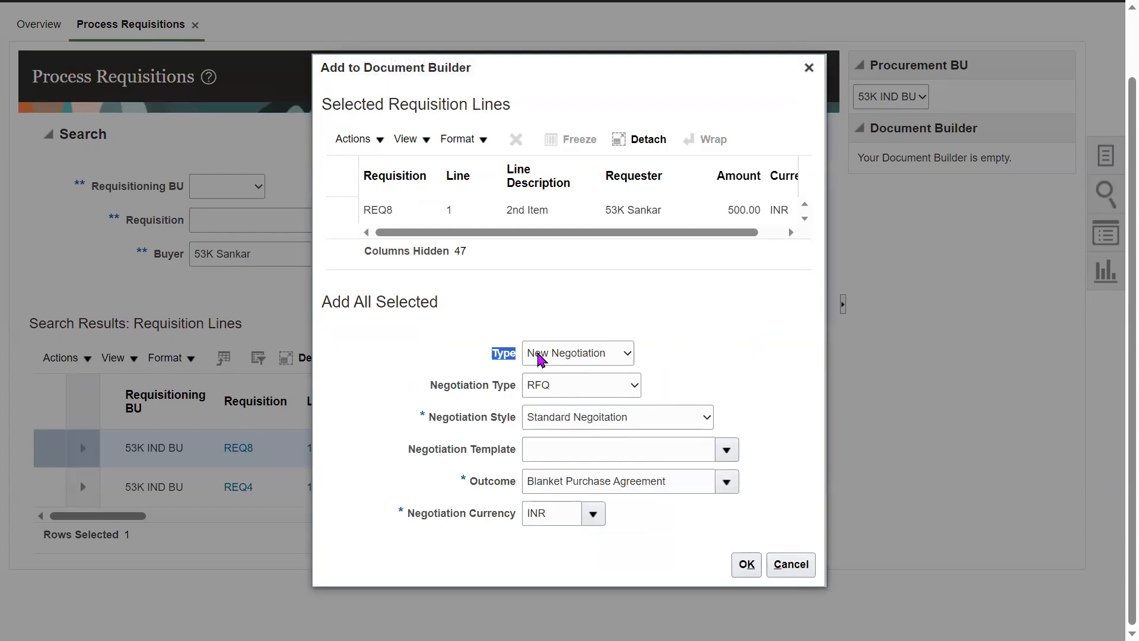
- Apply the negotiation template 53K NEG TEMP to the requisition line and create the RFQ from the Document Builder
drag(443, 386, 513, 416)
click(762, 355)
click(783, 360)
click(611, 451)
text(53K)
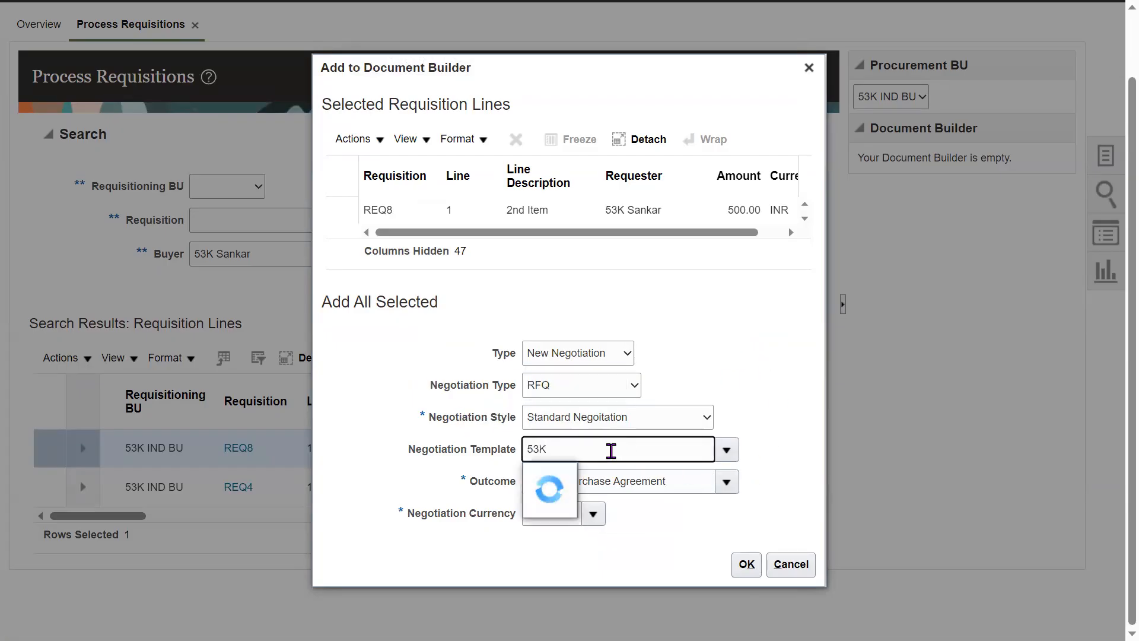
click(579, 470)
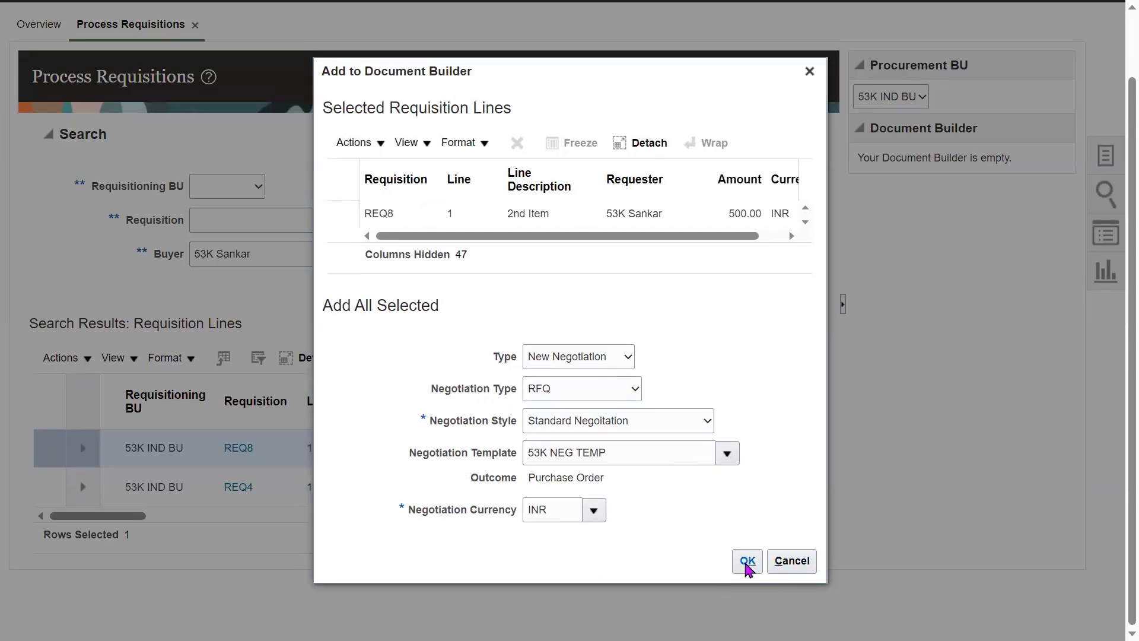
click(747, 562)
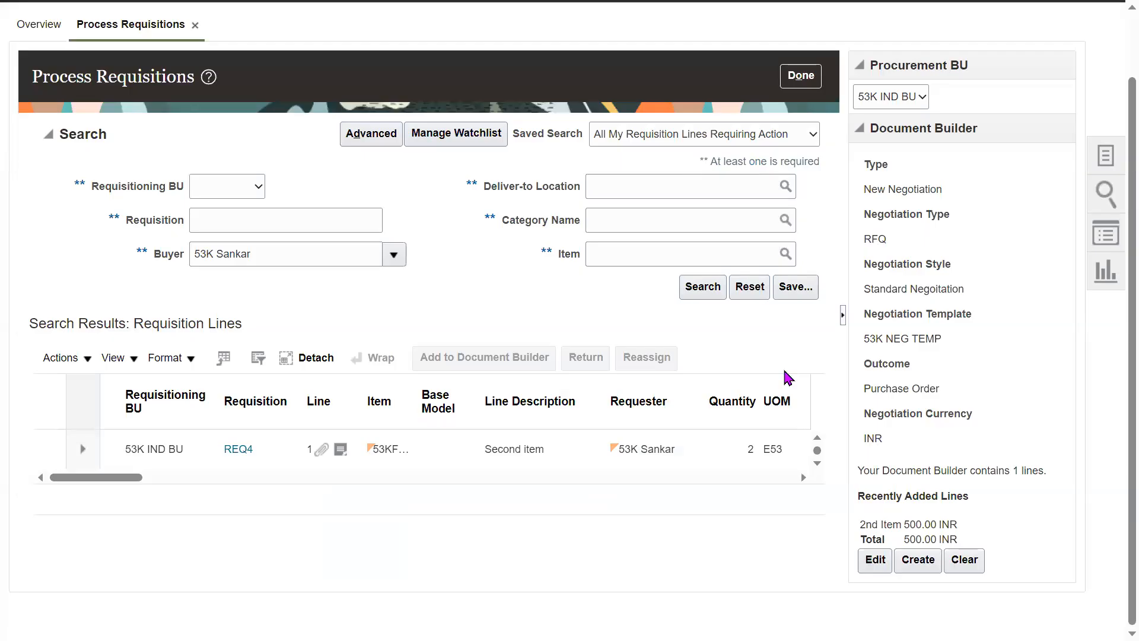
click(916, 560)
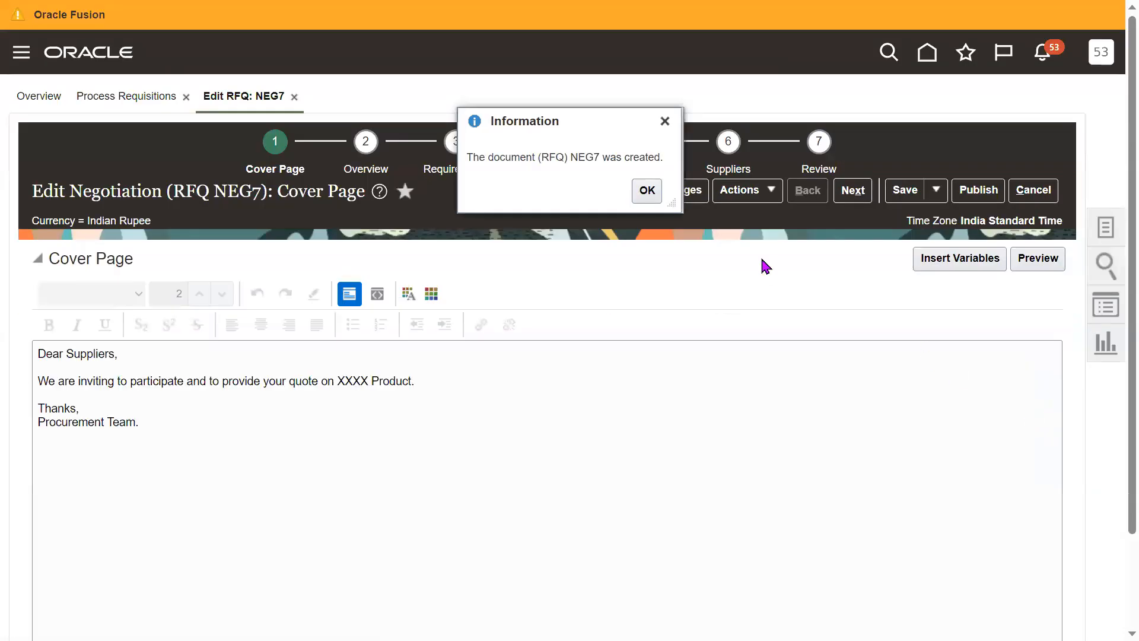
click(656, 195)
click(501, 391)
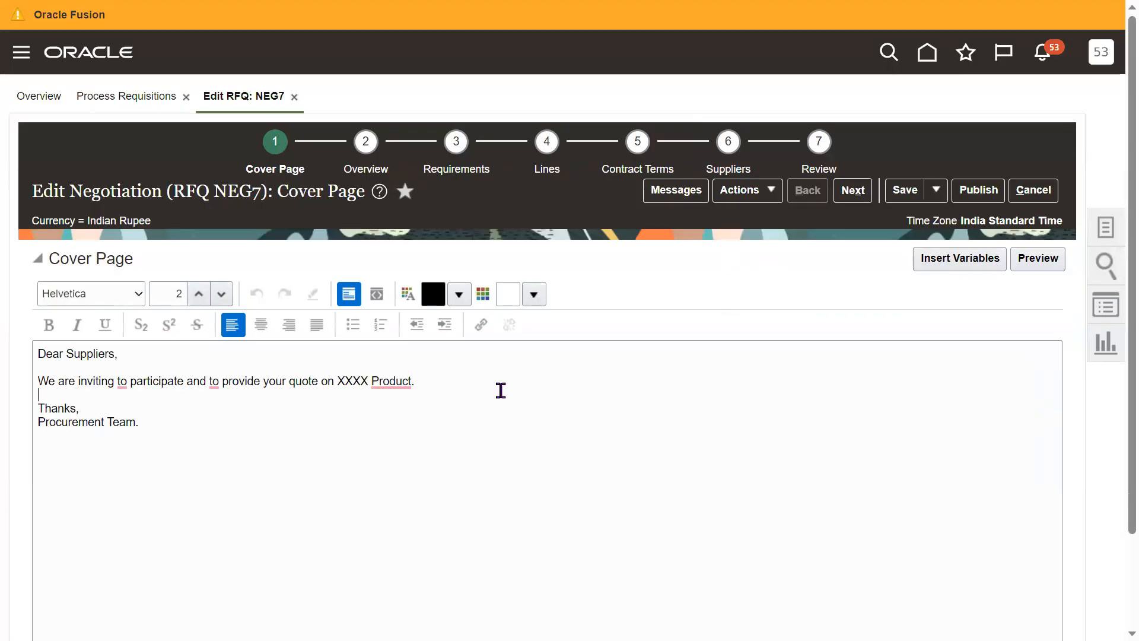
key(F11)
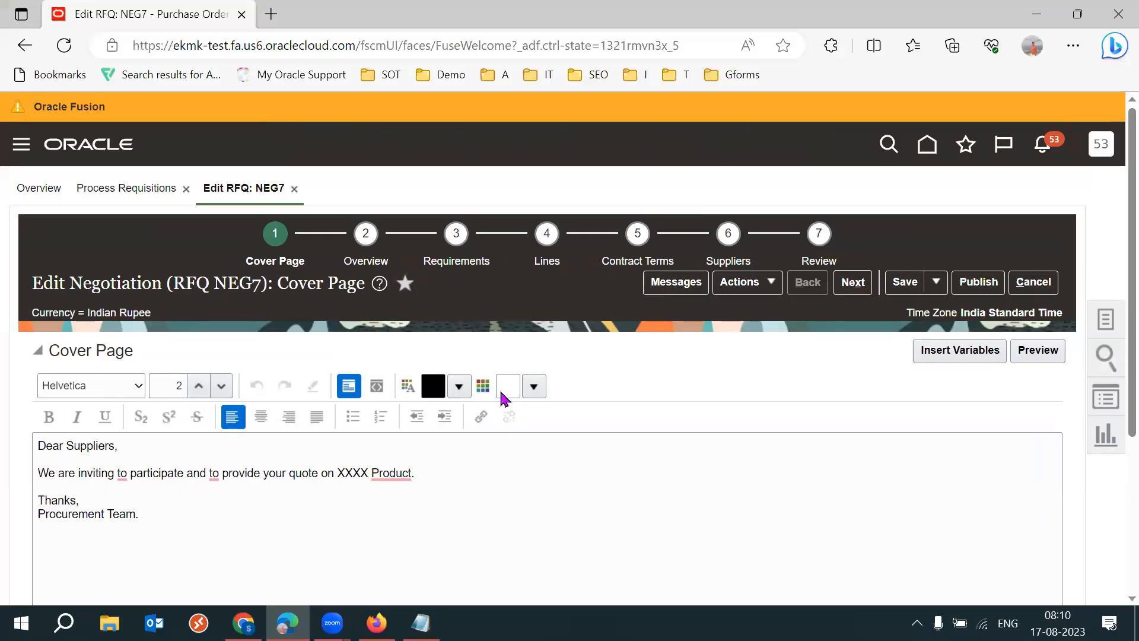
- Switch to the 2023 SCM Setups Sheet and review the Sourcing/Tender topics, including Tender Template, Create Auction and Two Stage Negotiation
click(244, 623)
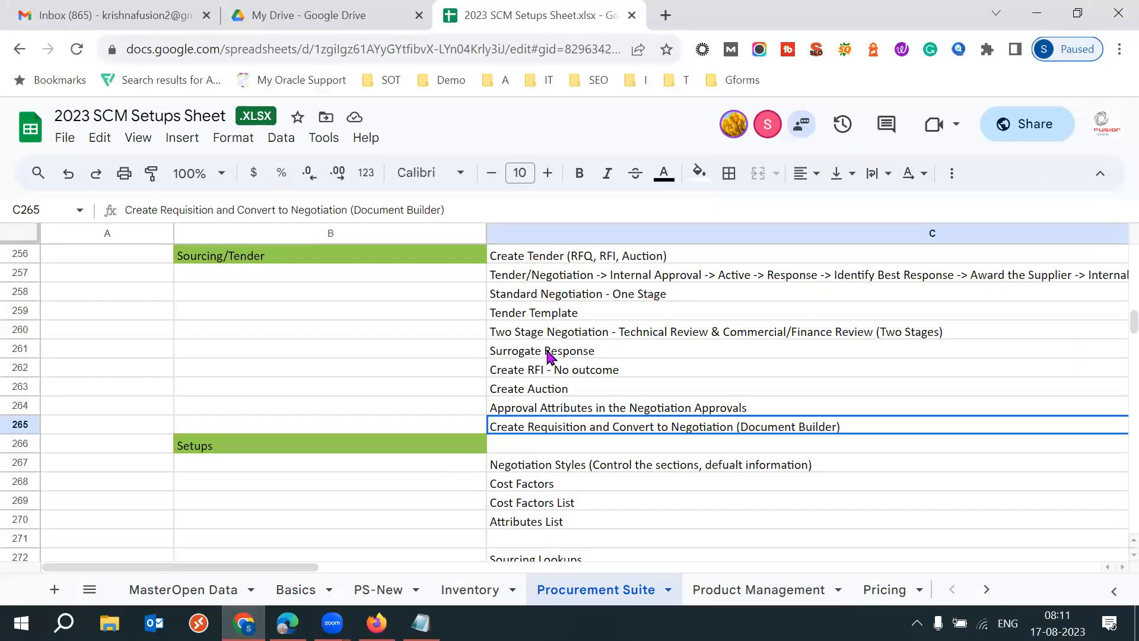
click(508, 334)
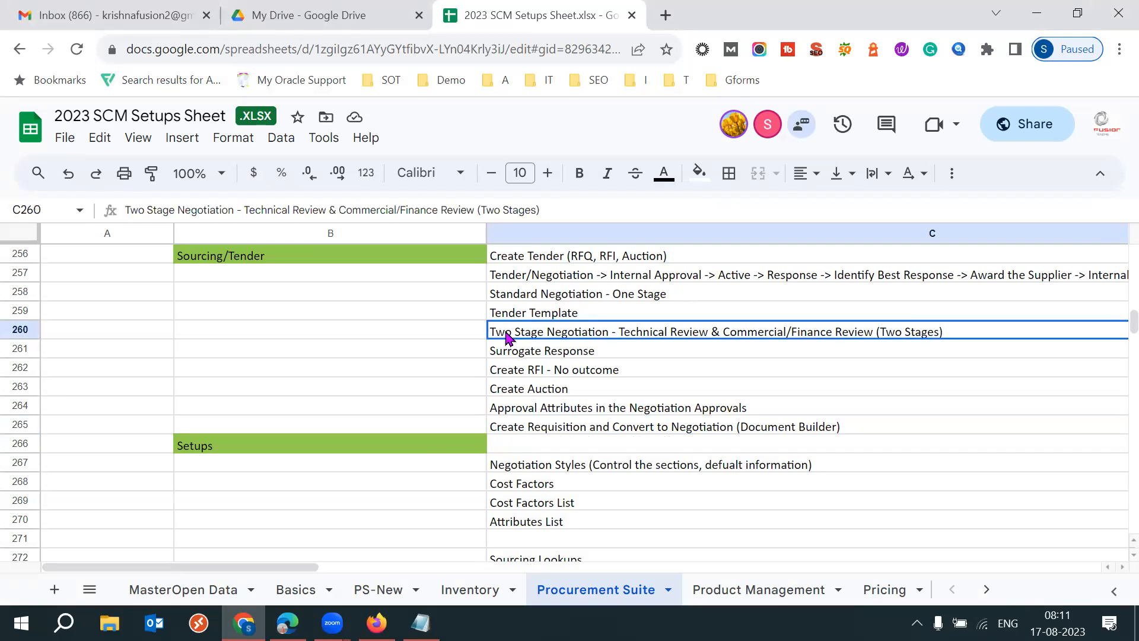
click(584, 313)
double_click(585, 311)
triple_click(128, 311)
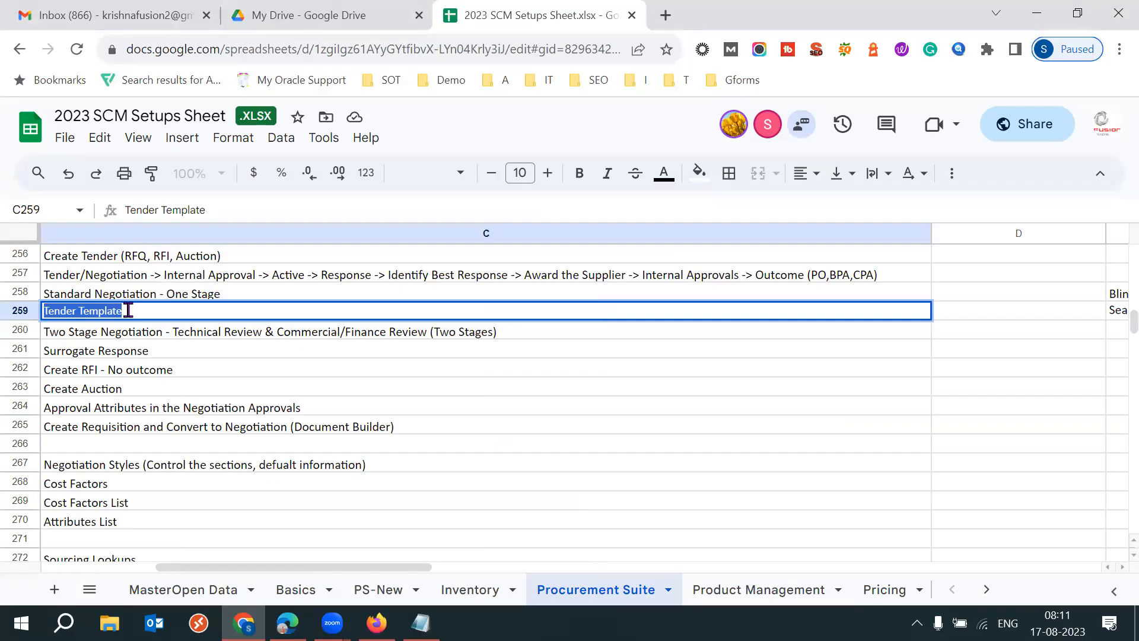
triple_click(128, 311)
triple_click(128, 310)
triple_click(128, 310)
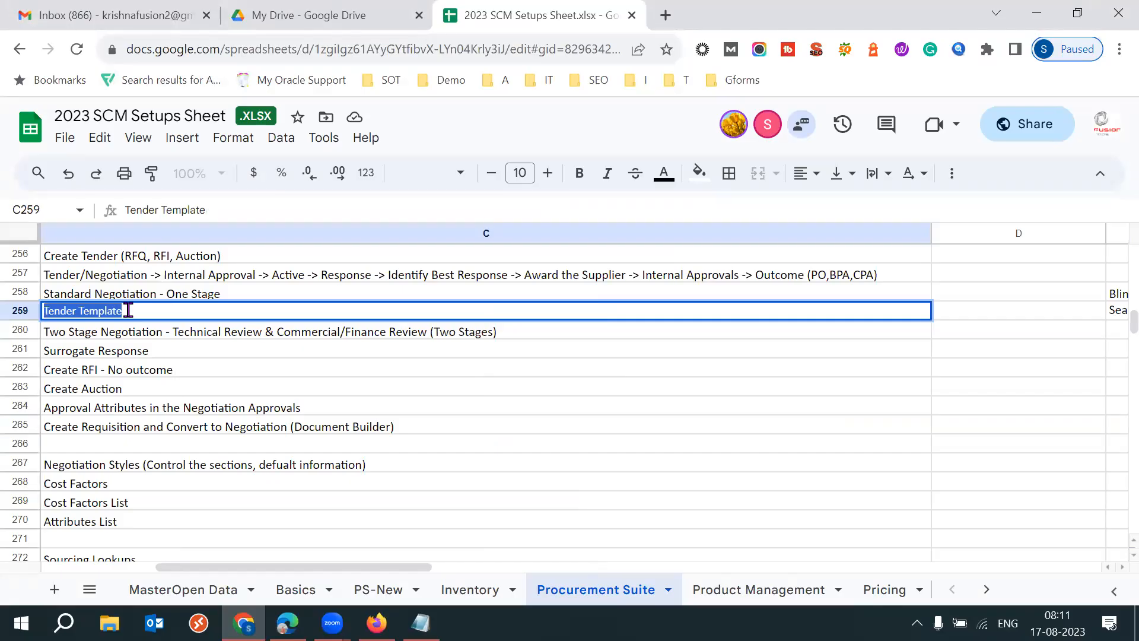
click(159, 356)
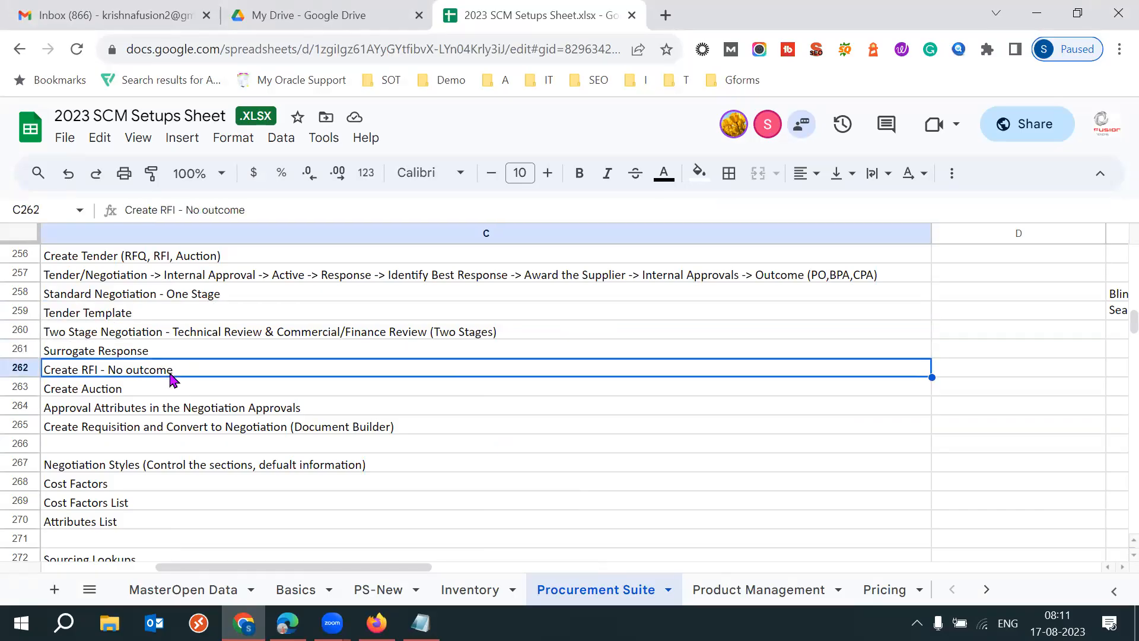
click(137, 392)
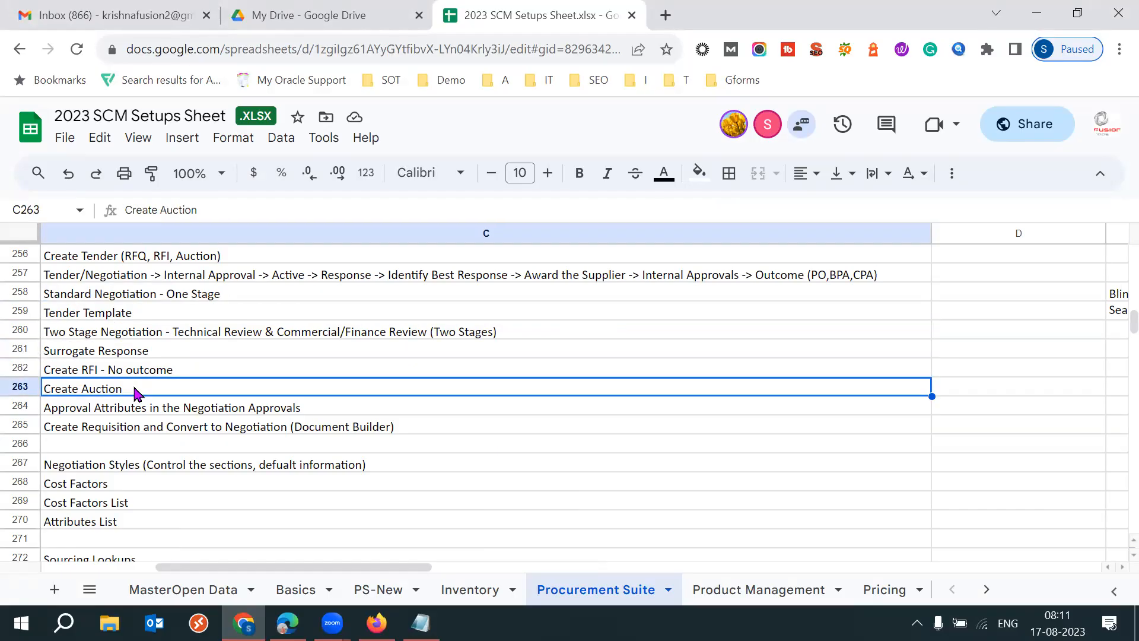
click(186, 430)
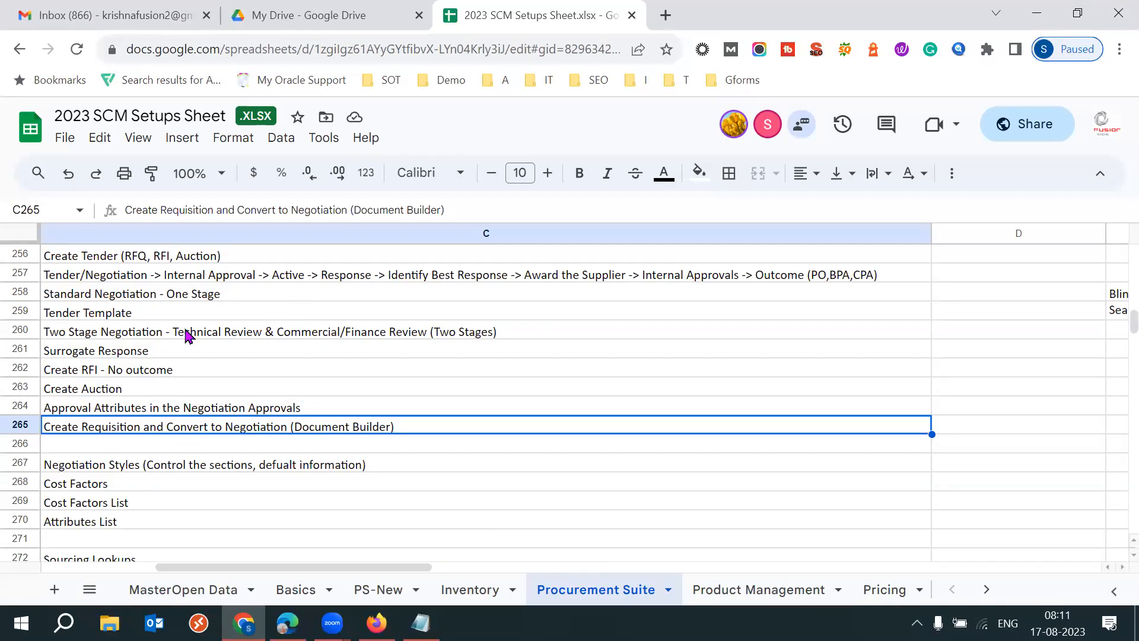
click(154, 335)
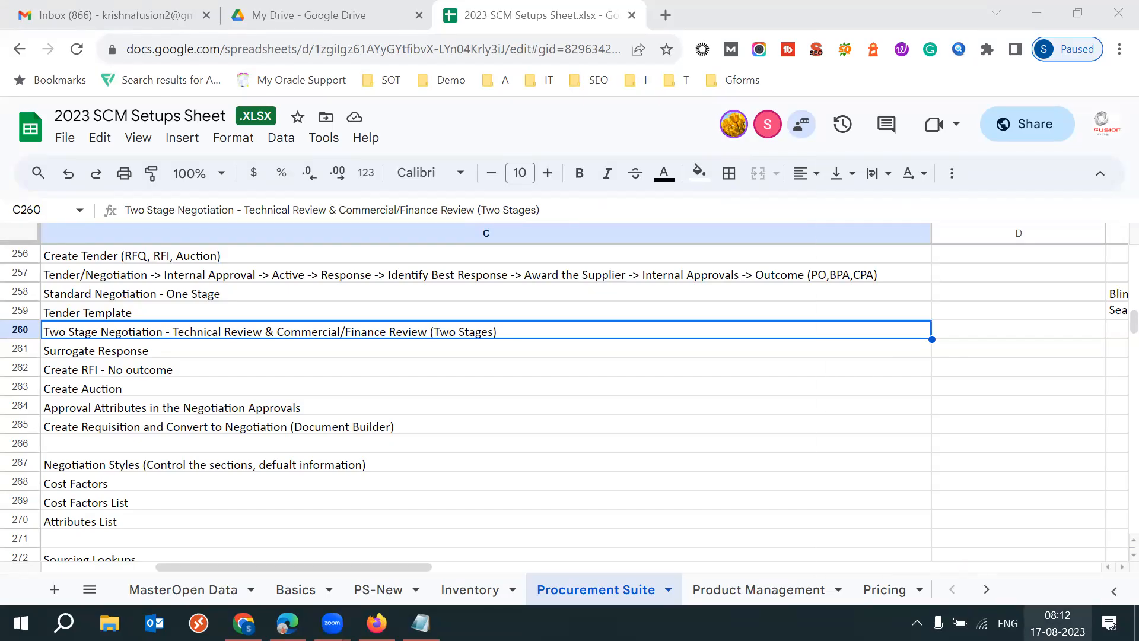
click(1057, 623)
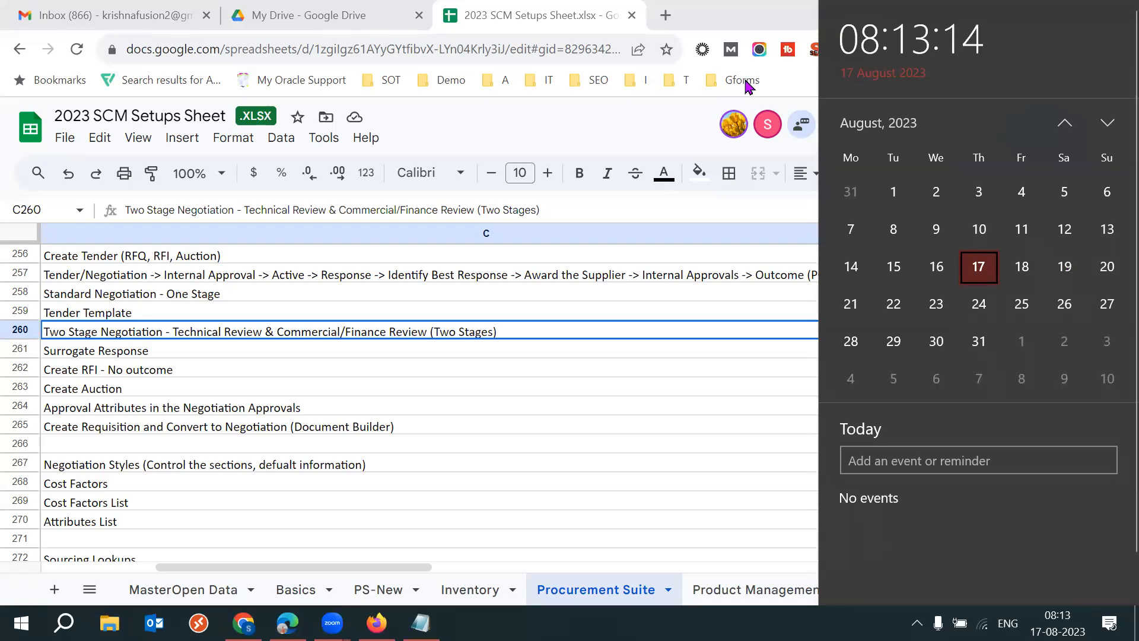
click(735, 153)
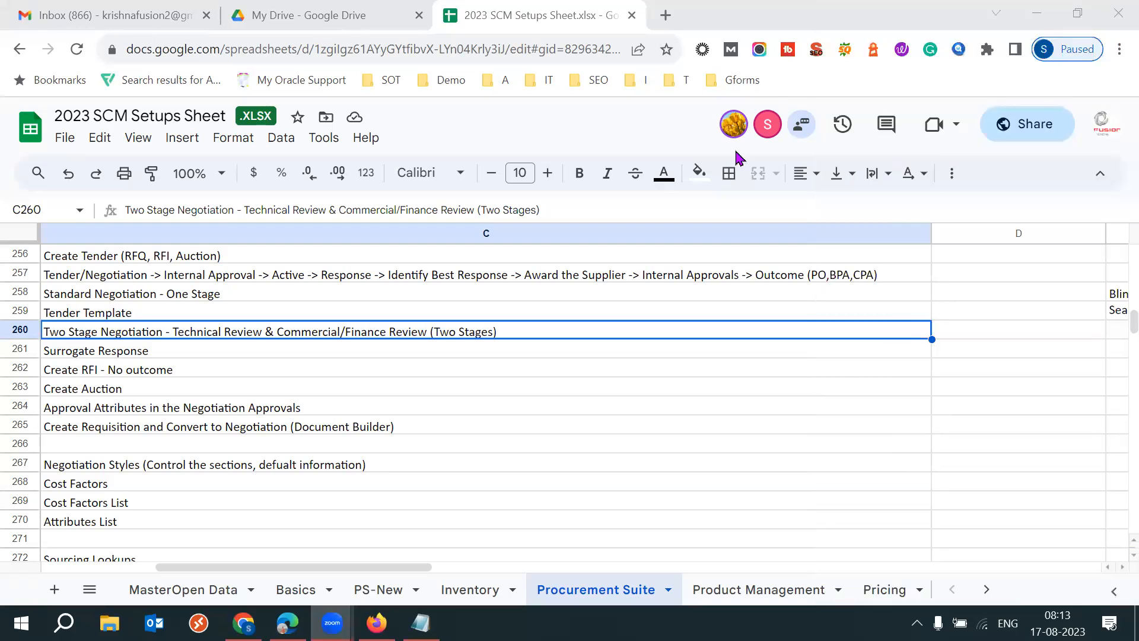